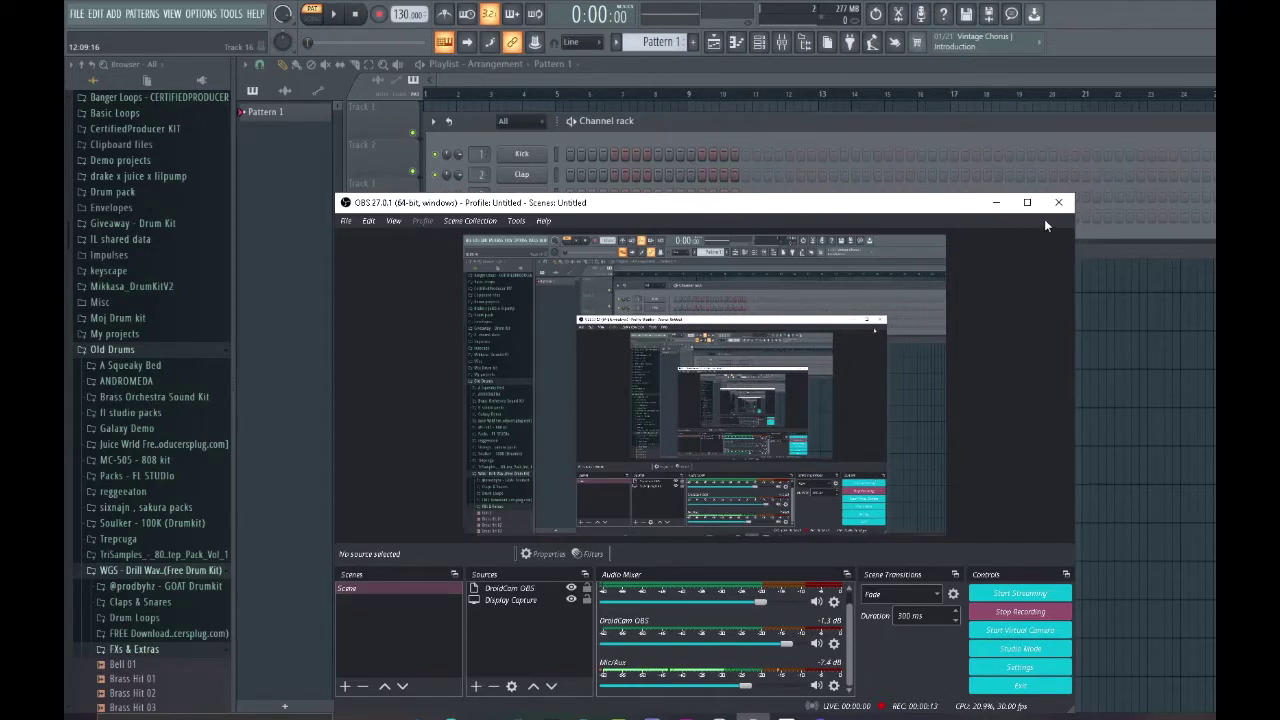
Minimize the OBS window, add a Sampler channel and open its piano roll.
{"action": "left_click", "coordinate": [997, 203]}
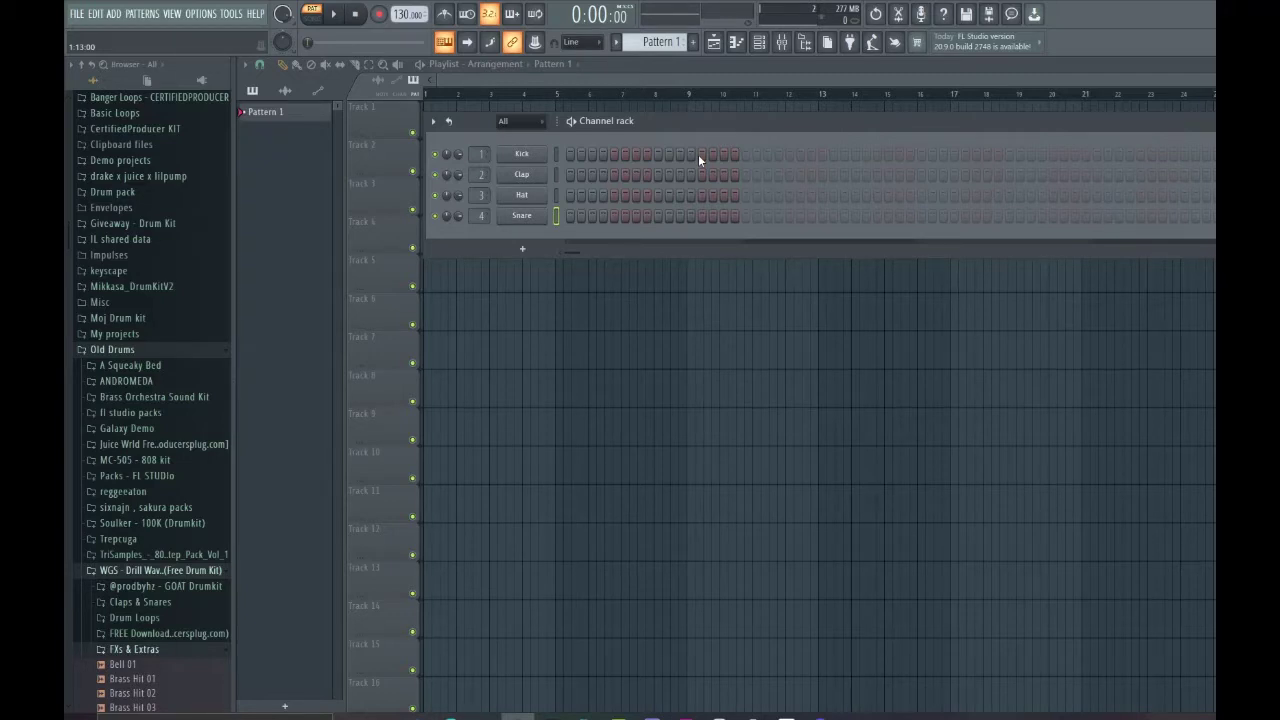
{"action": "left_click", "coordinate": [522, 248]}
{"action": "left_click", "coordinate": [676, 248]}
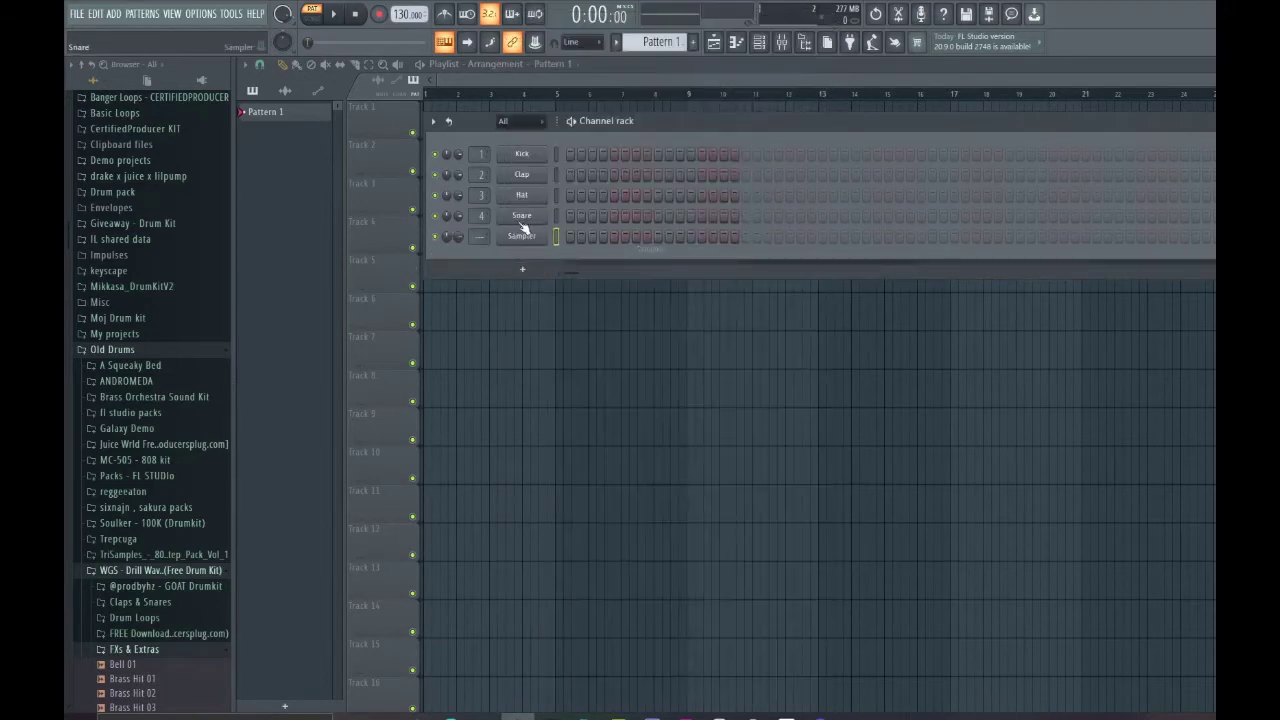
{"action": "right_click", "coordinate": [502, 234]}
{"action": "left_click", "coordinate": [565, 237]}
Stamp the Minor Harmonic scale starting on E3 at the start of bar 1, spanning two octaves.
{"action": "left_click", "coordinate": [288, 64]}
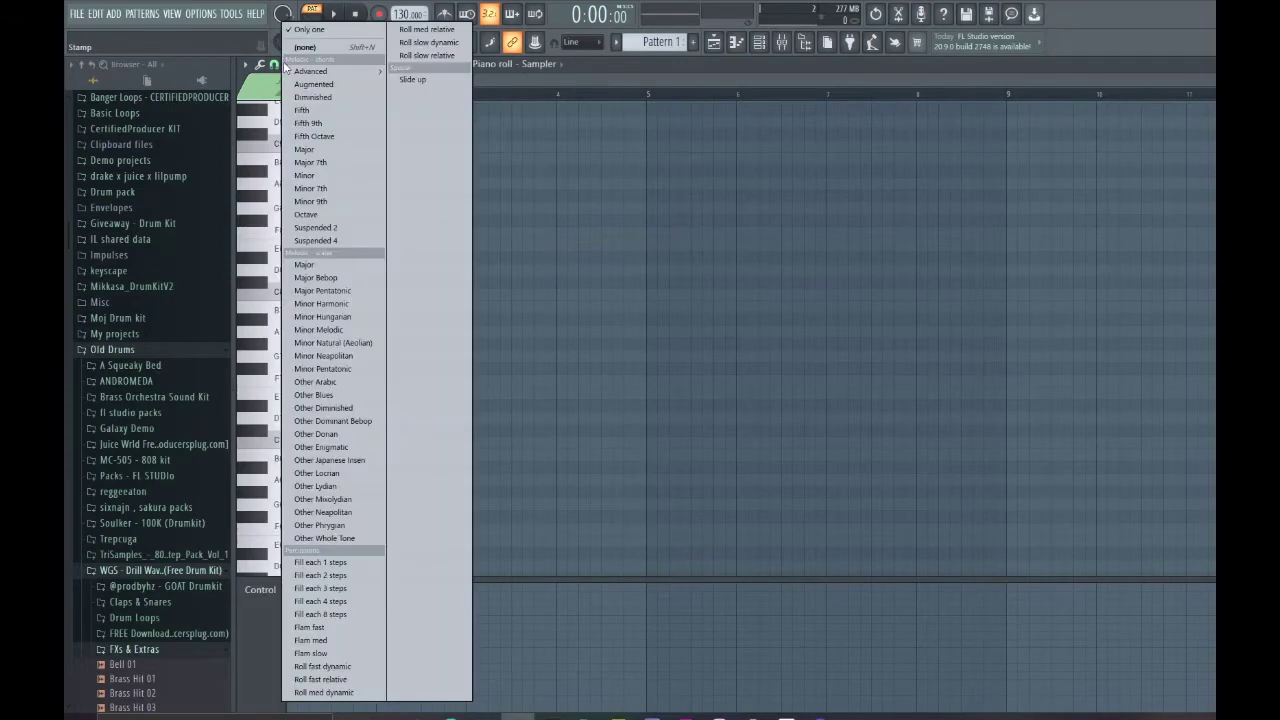
{"action": "left_click", "coordinate": [340, 303]}
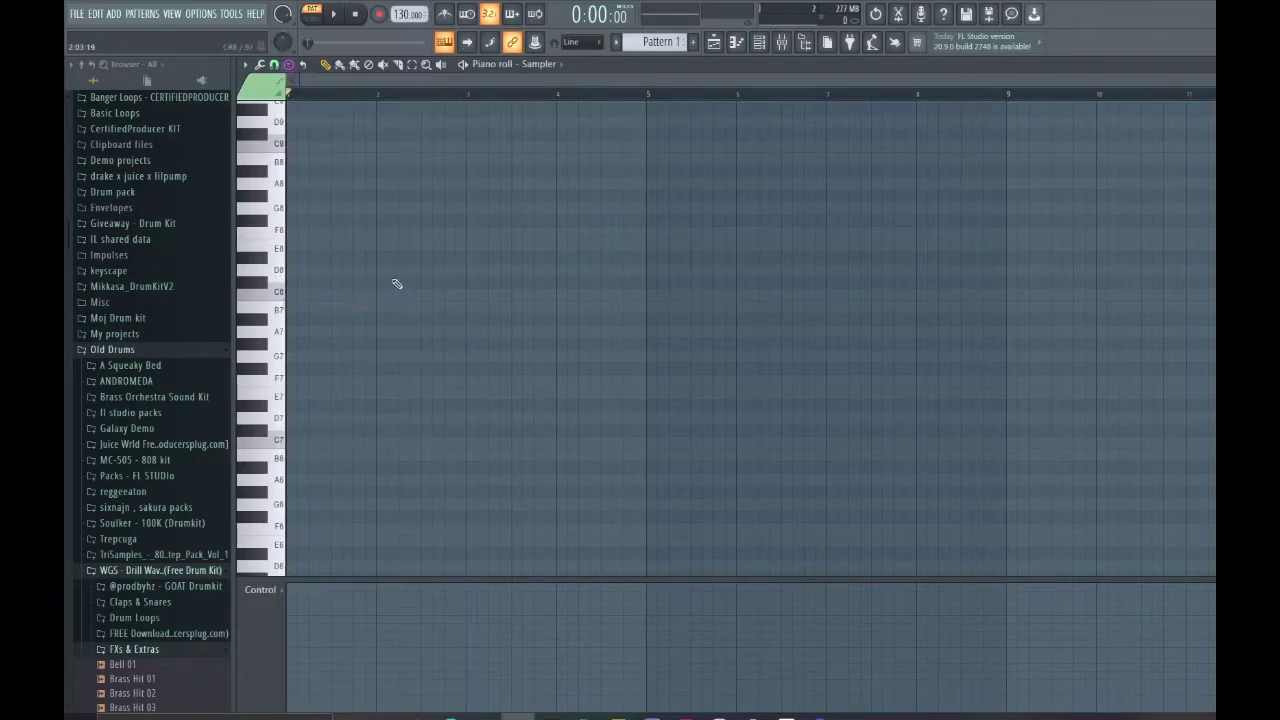
{"action": "scroll", "coordinate": [397, 284], "scroll_direction": "down", "scroll_amount": 5}
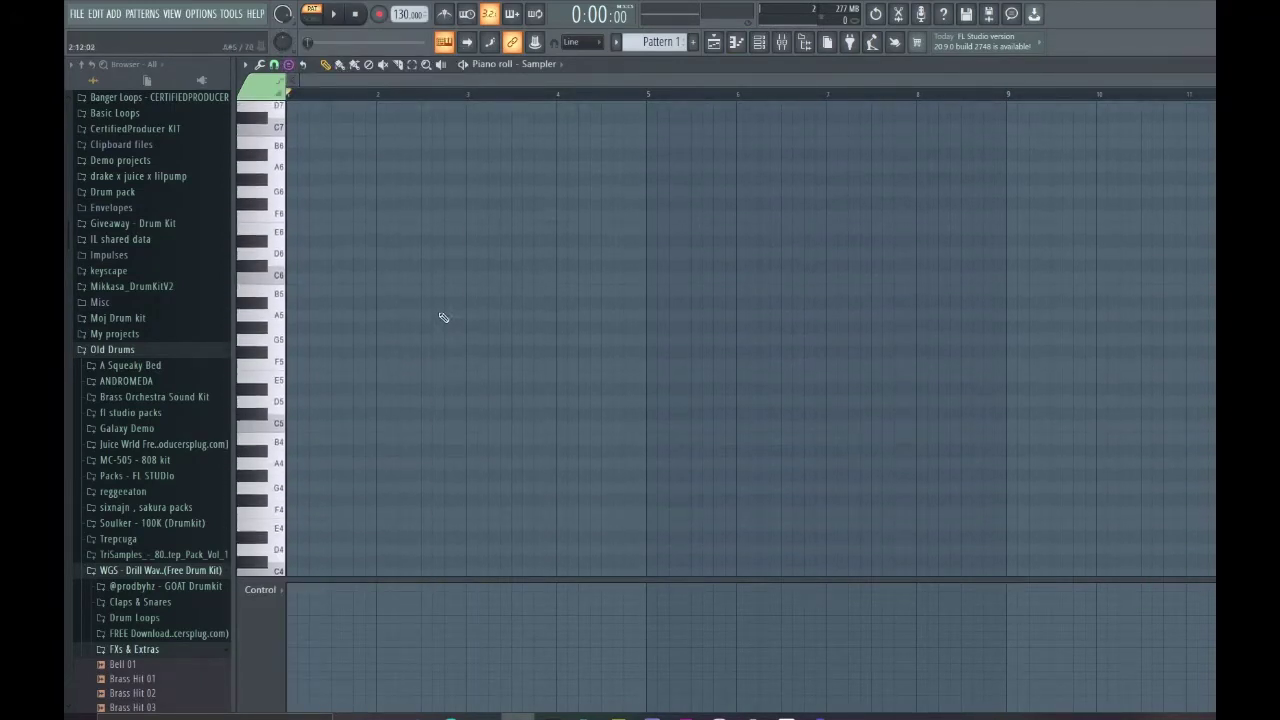
{"action": "scroll", "coordinate": [428, 312], "scroll_direction": "down", "scroll_amount": 1}
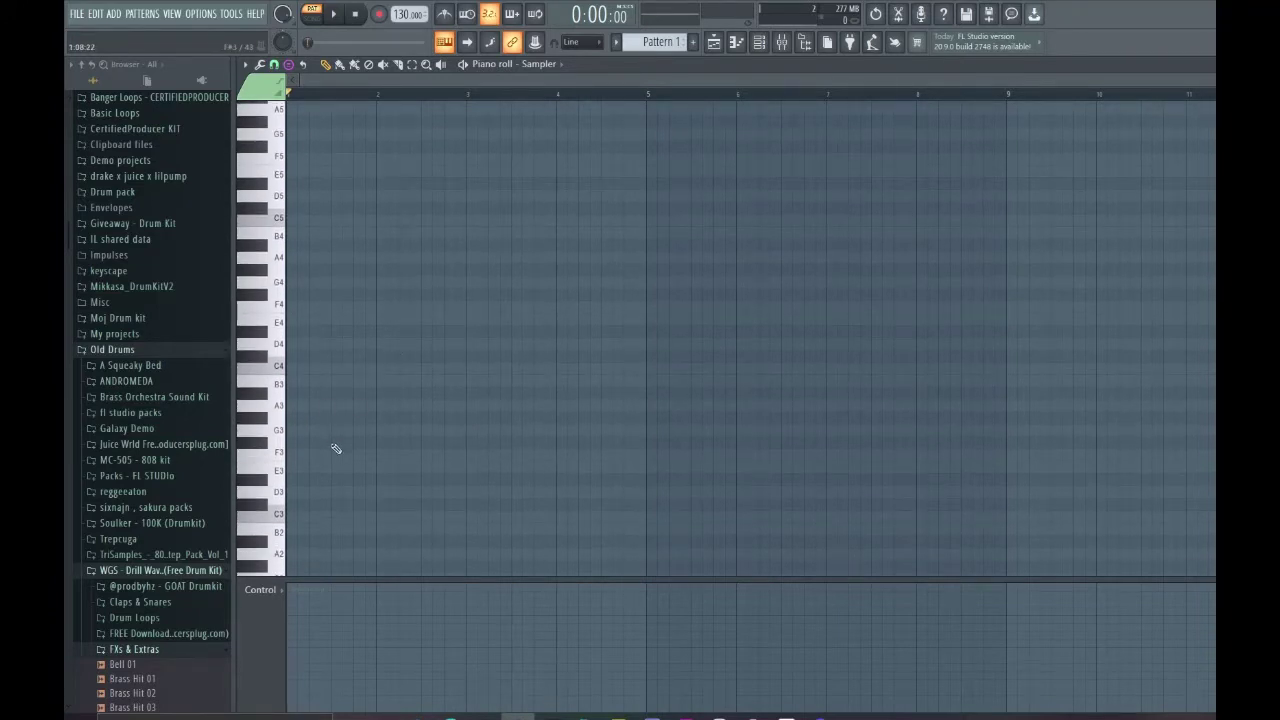
{"action": "scroll", "coordinate": [328, 490], "scroll_direction": "down", "scroll_amount": 1}
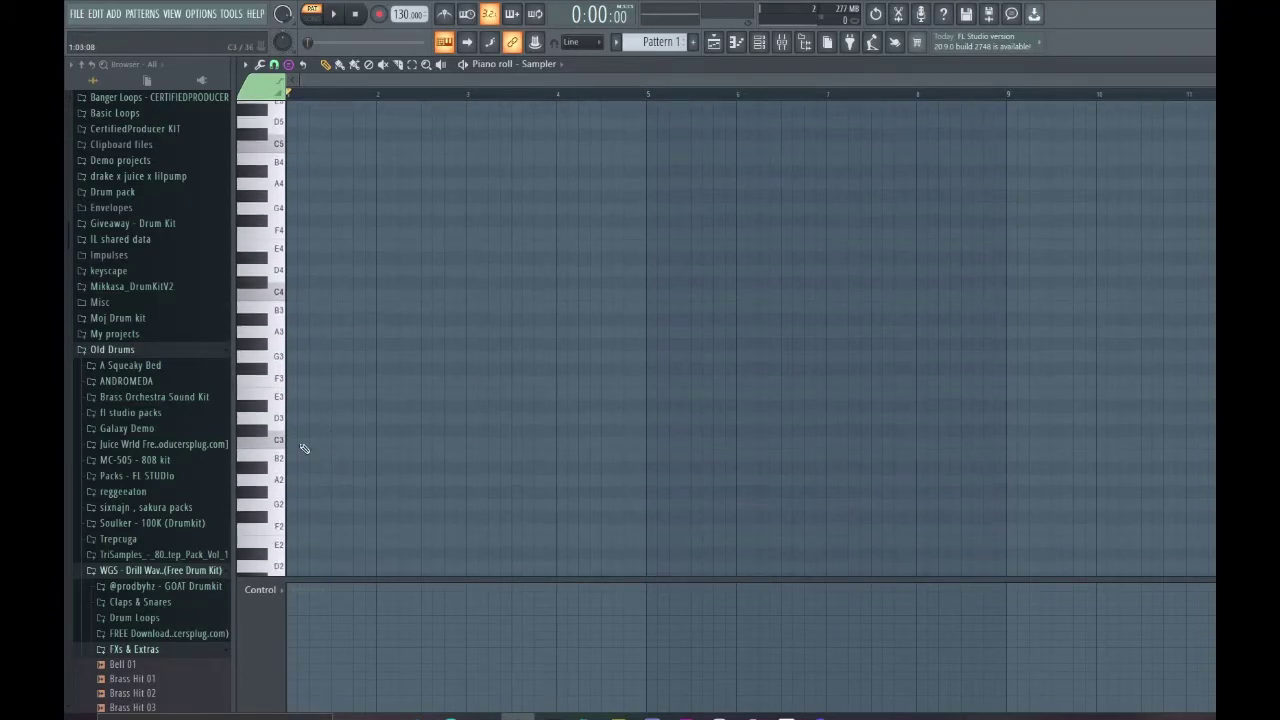
{"action": "scroll", "coordinate": [304, 448], "scroll_direction": "down", "scroll_amount": 1}
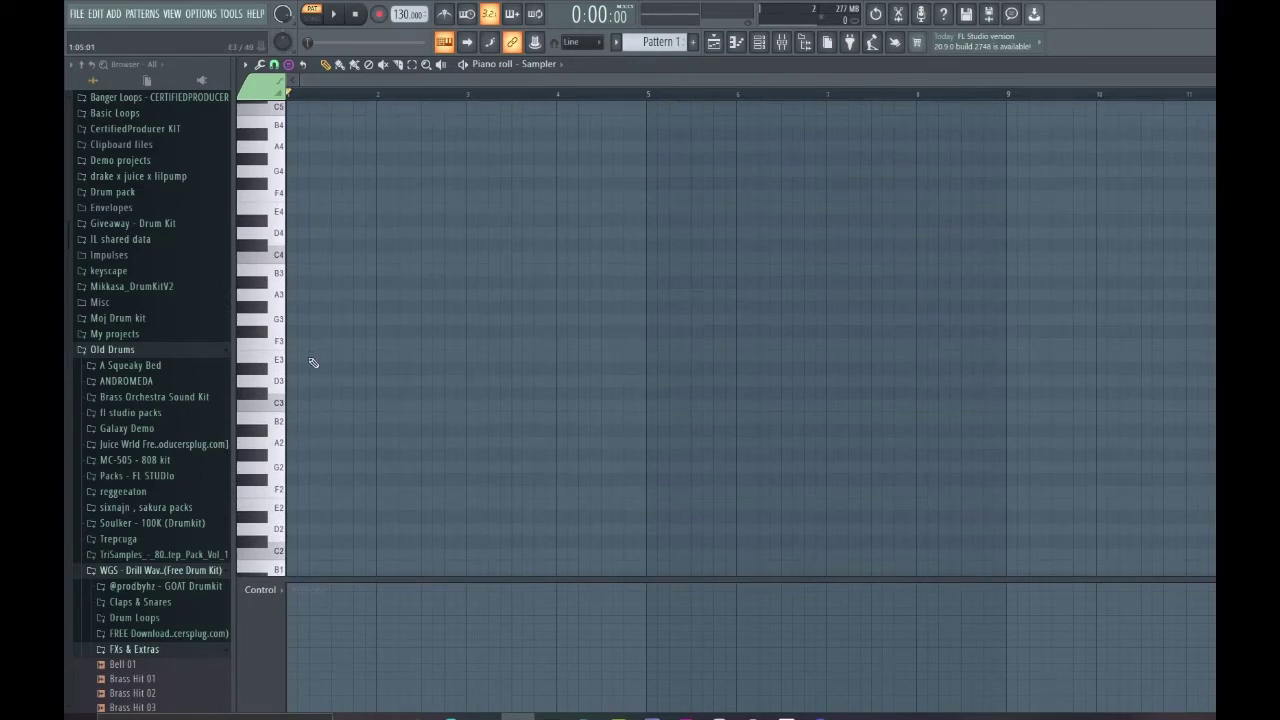
{"action": "left_click_drag", "start_coordinate": [295, 358], "coordinate": [300, 210]}
{"action": "scroll", "coordinate": [375, 100], "scroll_direction": "up", "scroll_amount": 2}
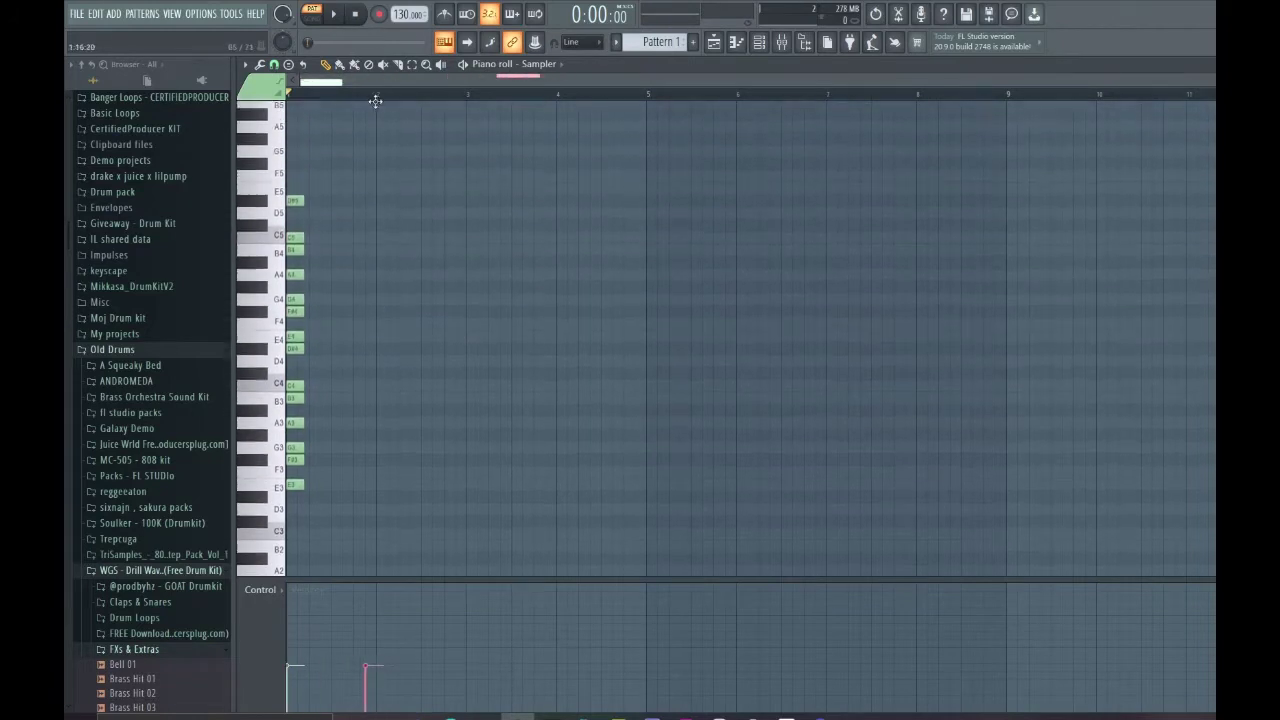
Extend the stamped scale notes into further octaves at the start of the pattern.
{"action": "left_click_drag", "start_coordinate": [375, 101], "coordinate": [323, 129]}
{"action": "left_click_drag", "start_coordinate": [291, 201], "coordinate": [309, 486]}
{"action": "scroll", "coordinate": [540, 323], "scroll_direction": "up", "scroll_amount": 6}
Add an ElectraX64 instrument channel to the channel rack.
{"action": "key", "text": "F6"}
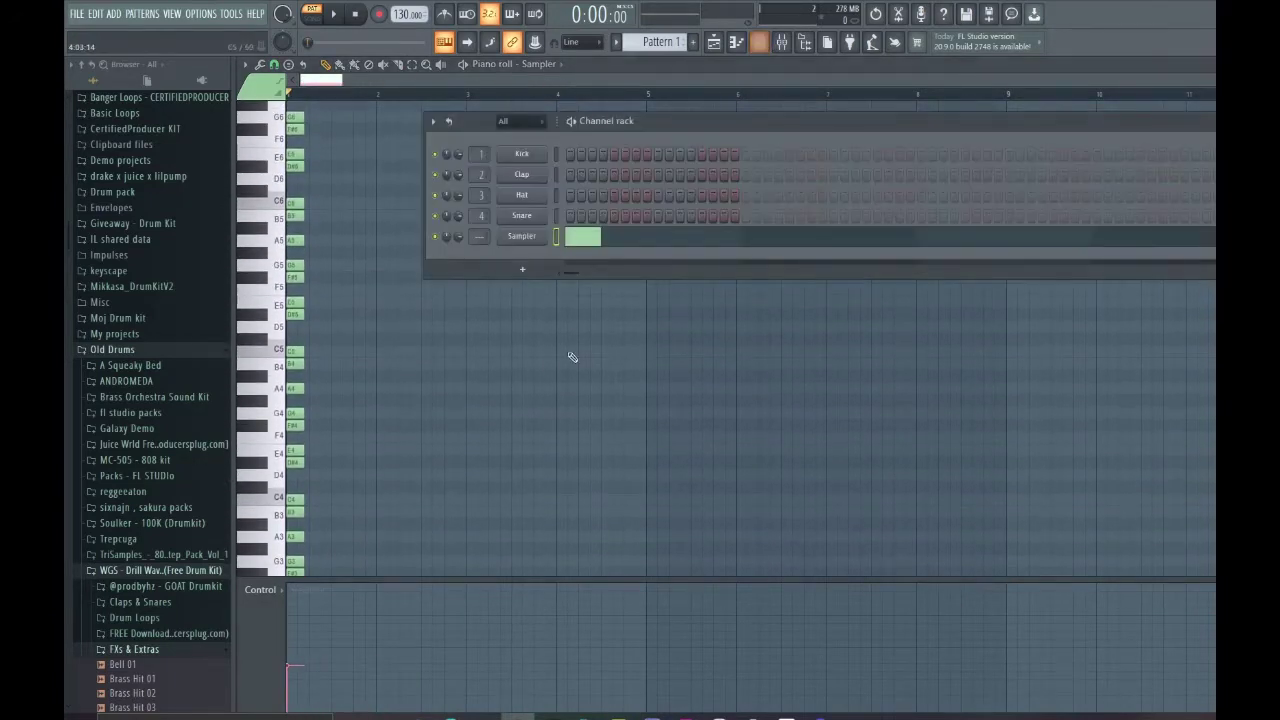
{"action": "left_click", "coordinate": [522, 269]}
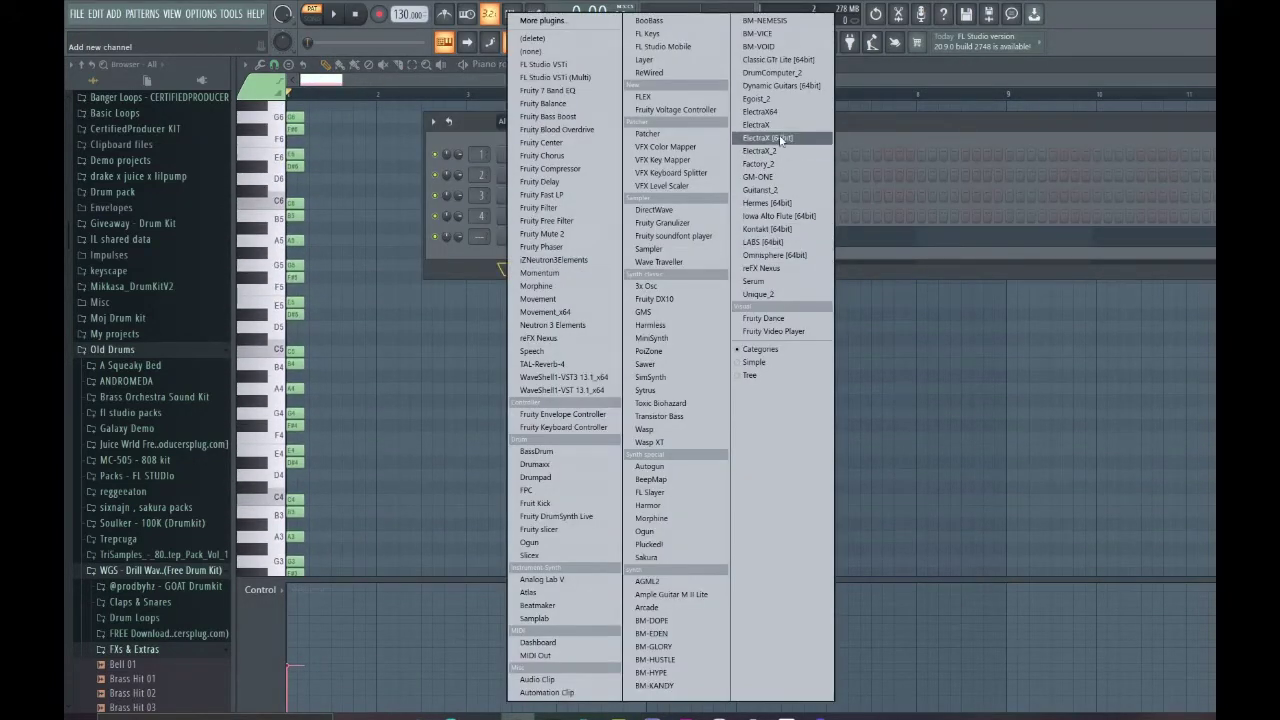
{"action": "left_click", "coordinate": [779, 113]}
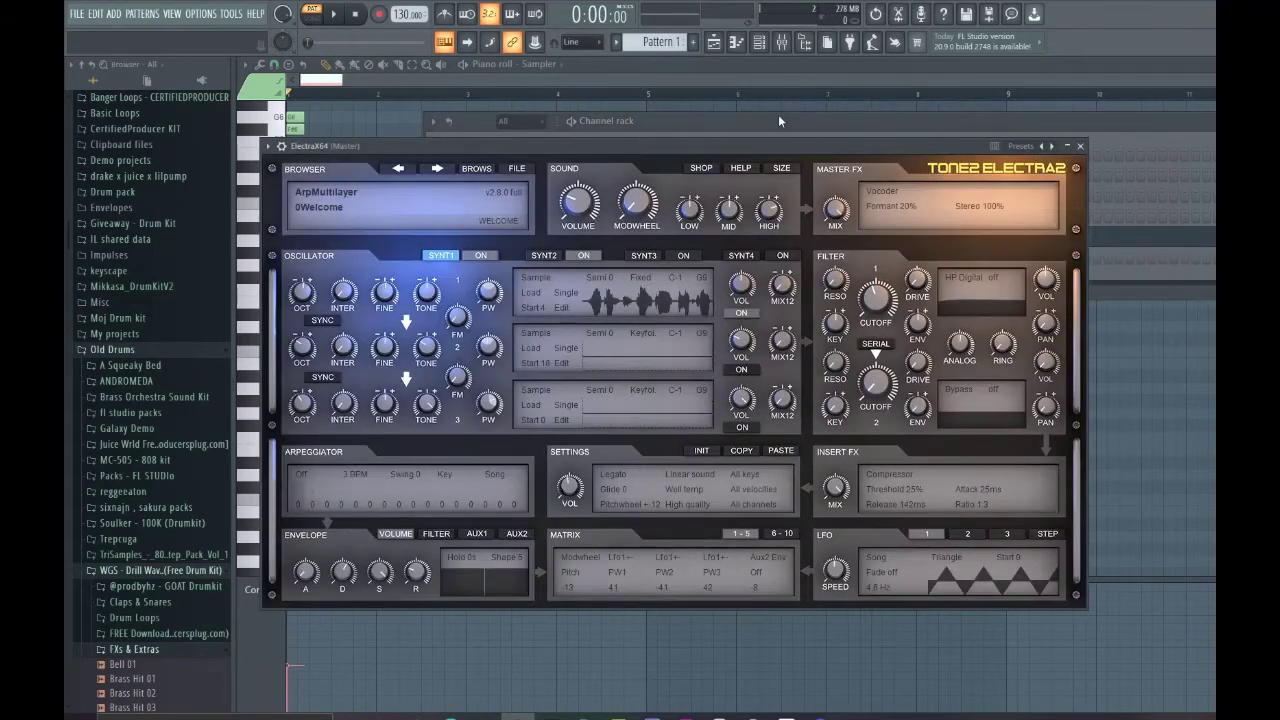
Load the preset keys - hollow from the 20SEVEN - Atlas bank and audition the following presets through pad - worm.
{"action": "left_click", "coordinate": [340, 207]}
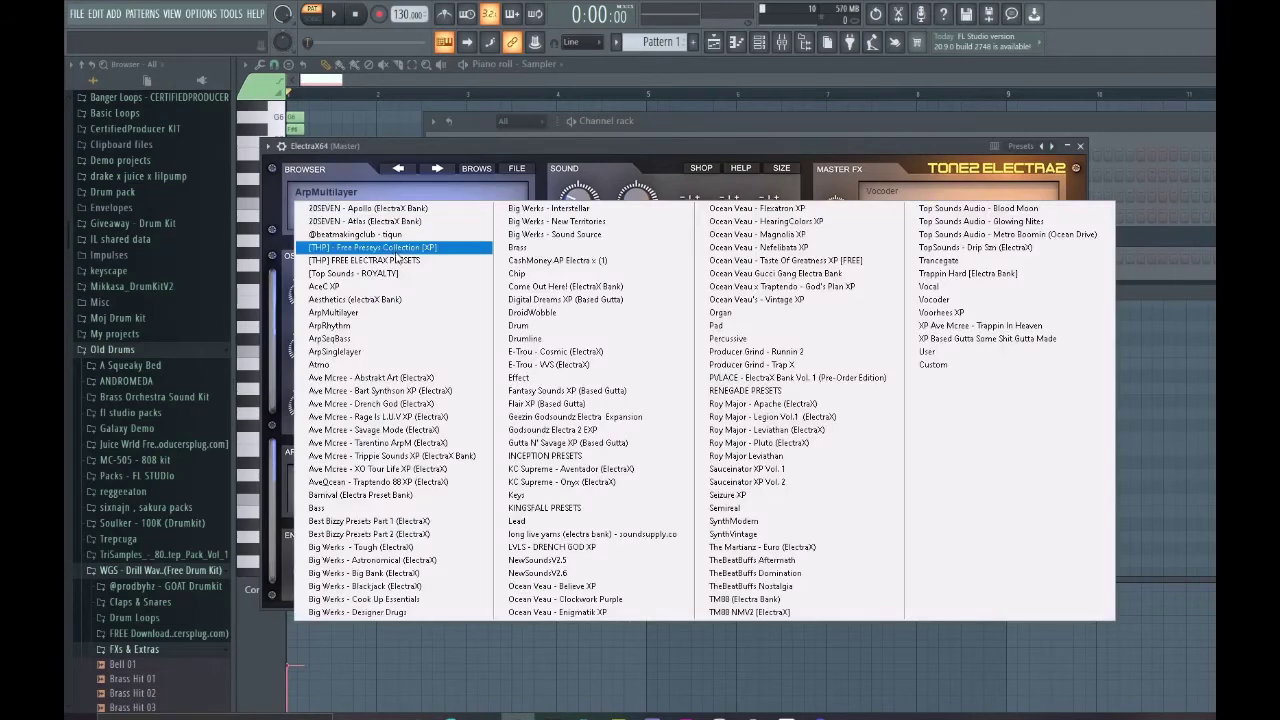
{"action": "left_click", "coordinate": [390, 222]}
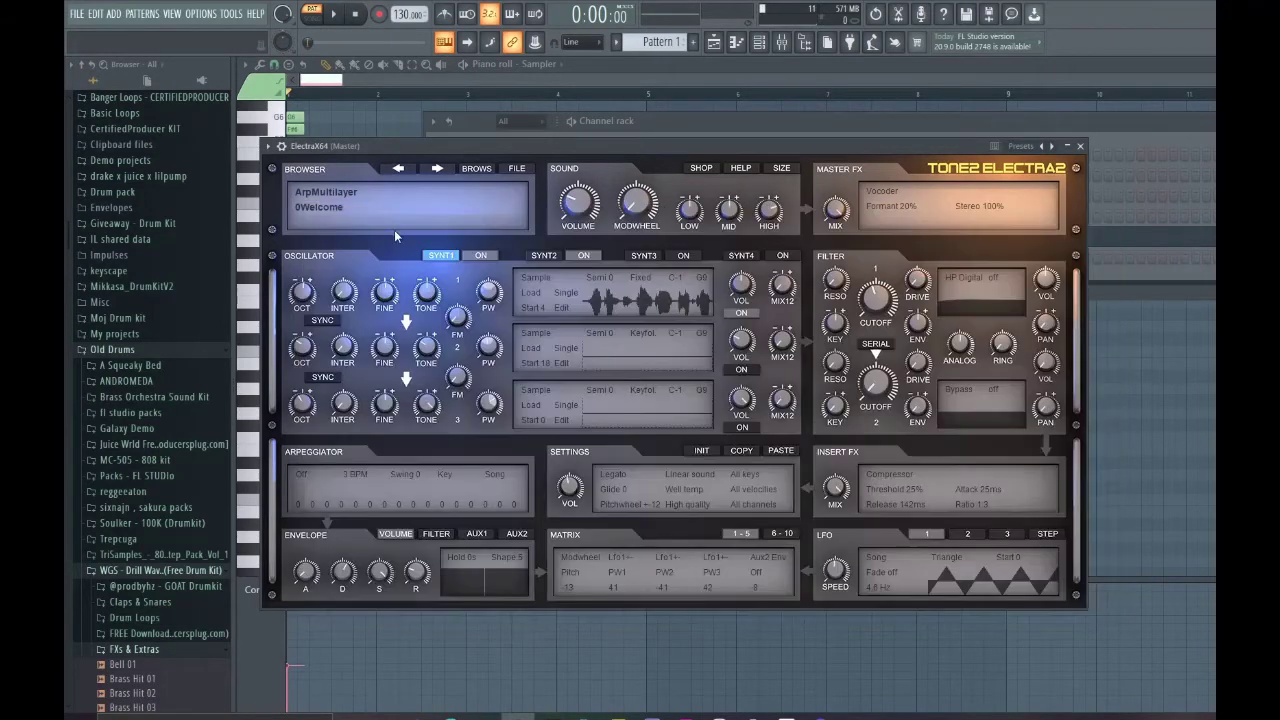
{"action": "left_click", "coordinate": [331, 206]}
{"action": "left_click", "coordinate": [341, 466]}
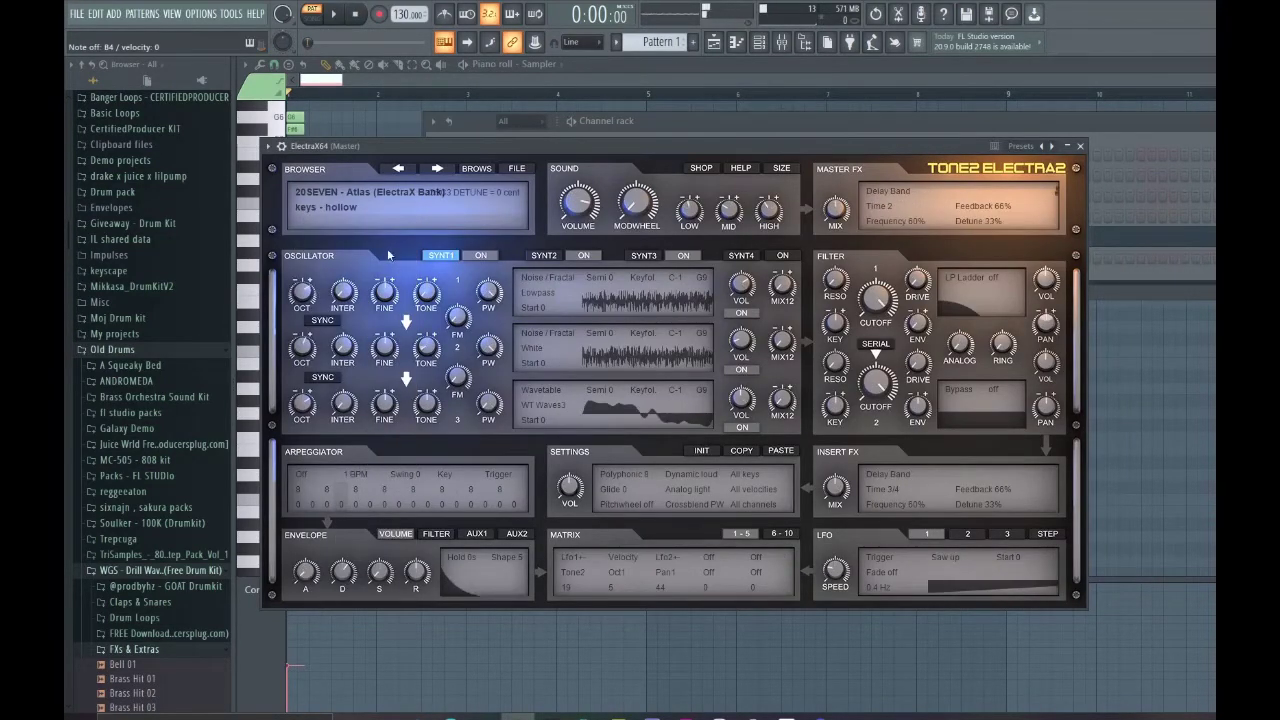
{"action": "left_click", "coordinate": [437, 170]}
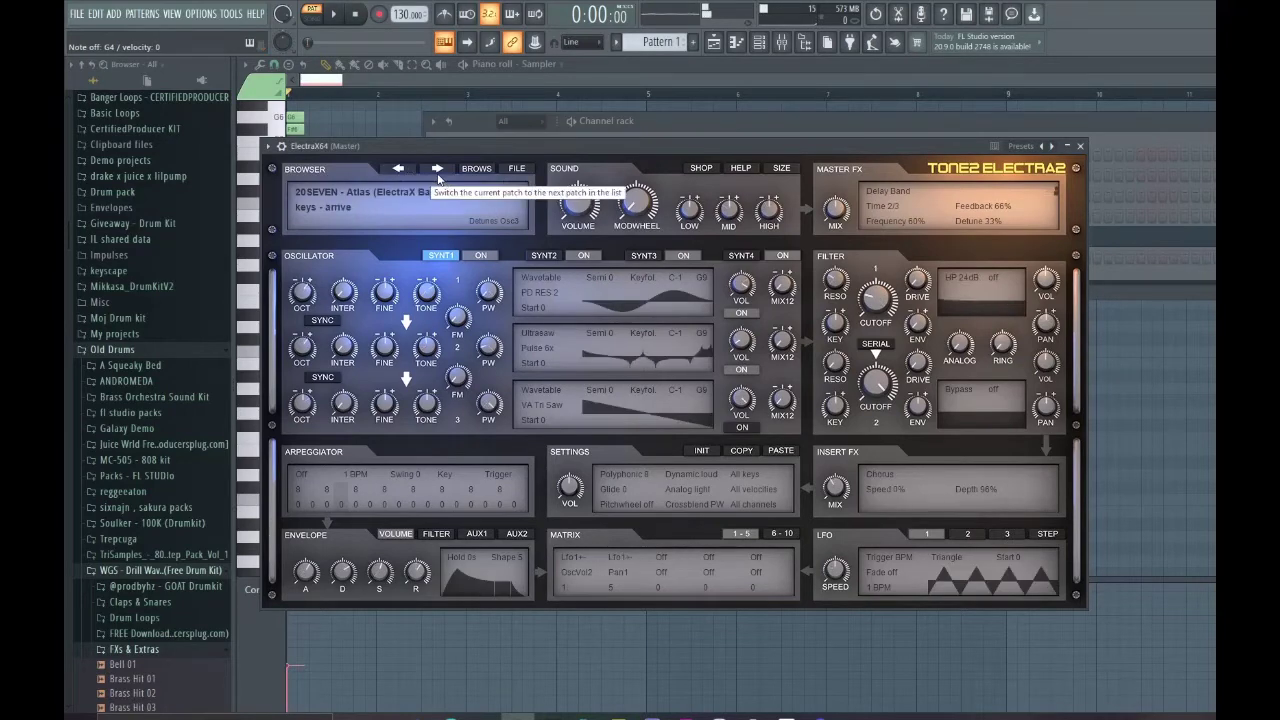
{"action": "left_click", "coordinate": [437, 170]}
{"action": "left_click", "coordinate": [437, 170]}
Load the preset pluck - fade and audition the remaining Atlas presets through synth - 80s.
{"action": "left_click", "coordinate": [331, 206]}
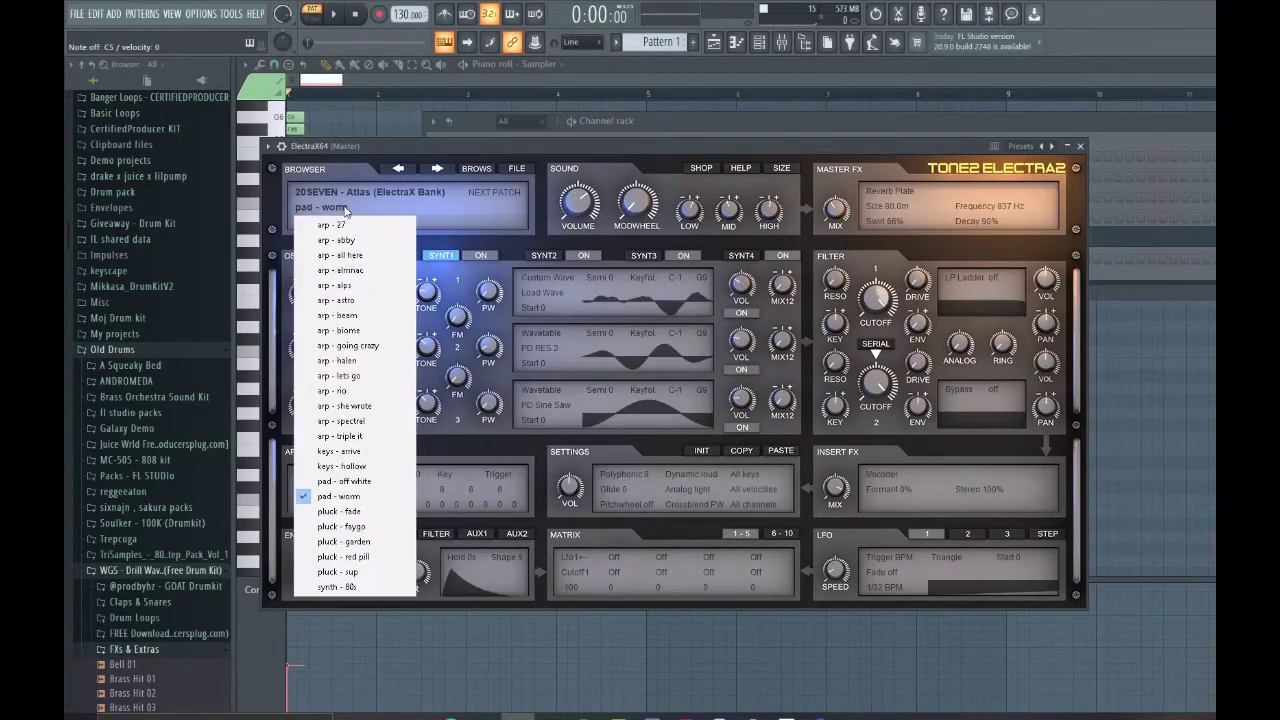
{"action": "left_click", "coordinate": [366, 511]}
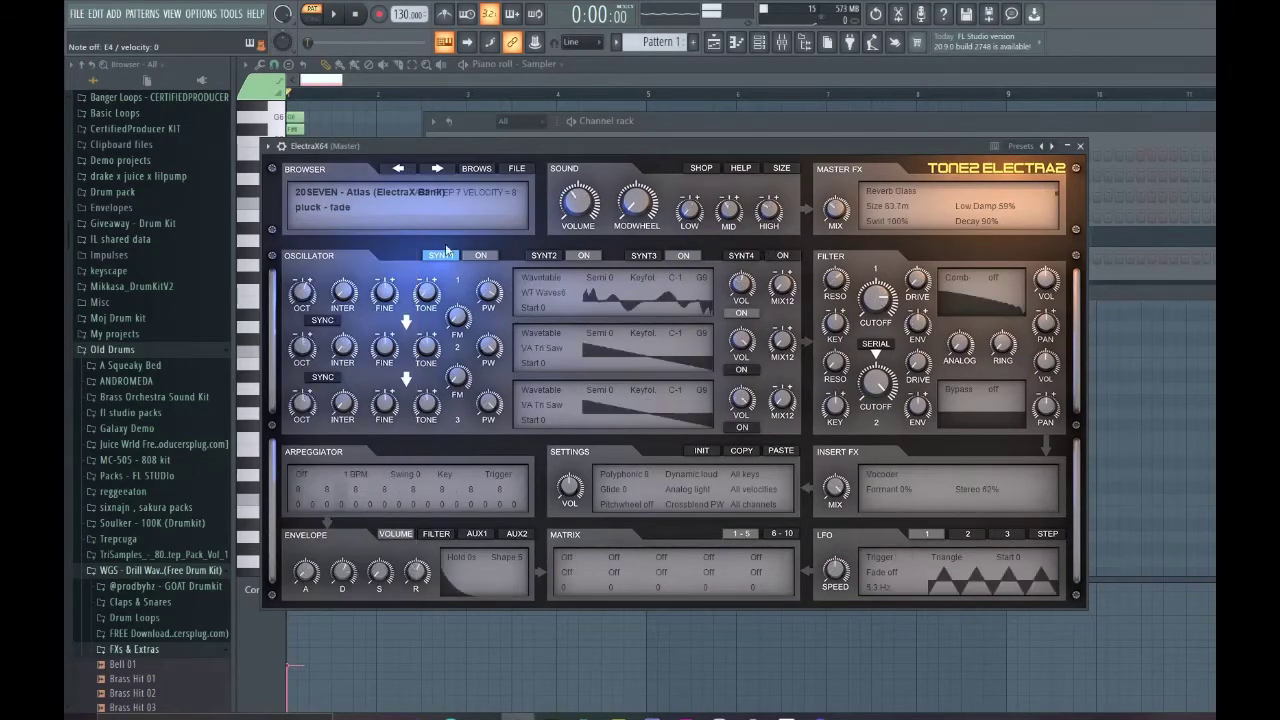
{"action": "mouse_move", "coordinate": [565, 208]}
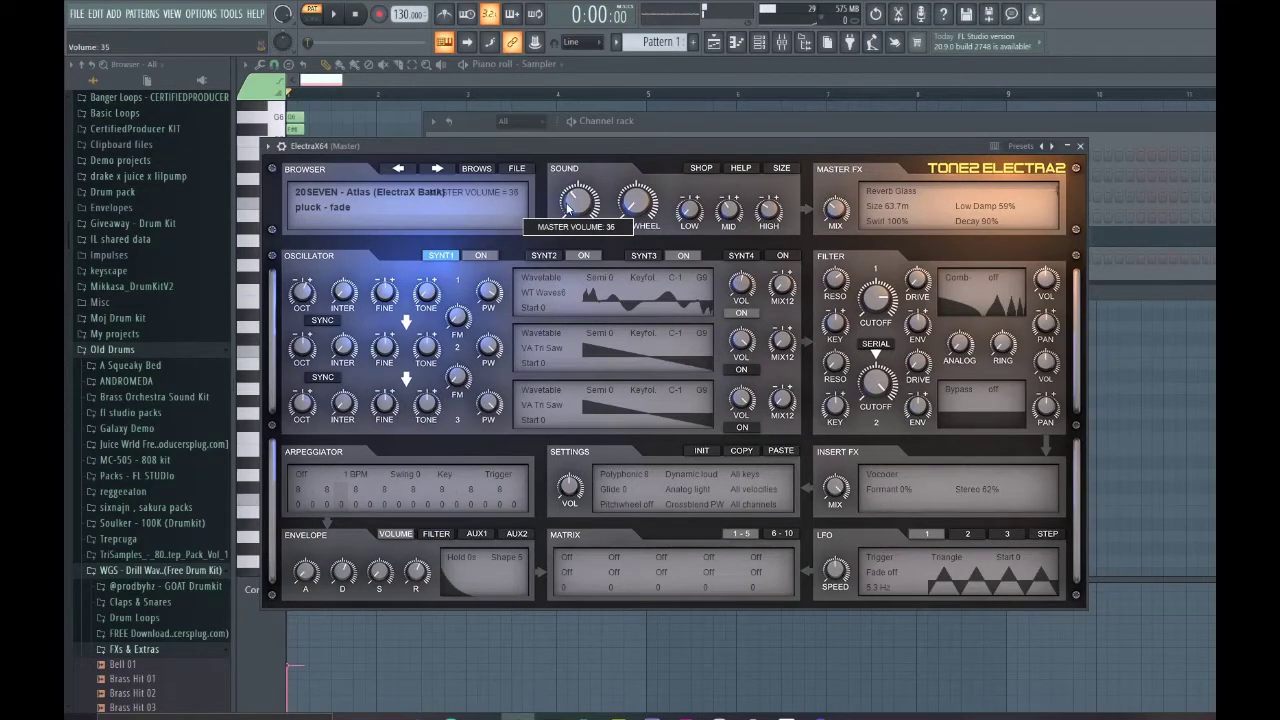
{"action": "left_click", "coordinate": [435, 170]}
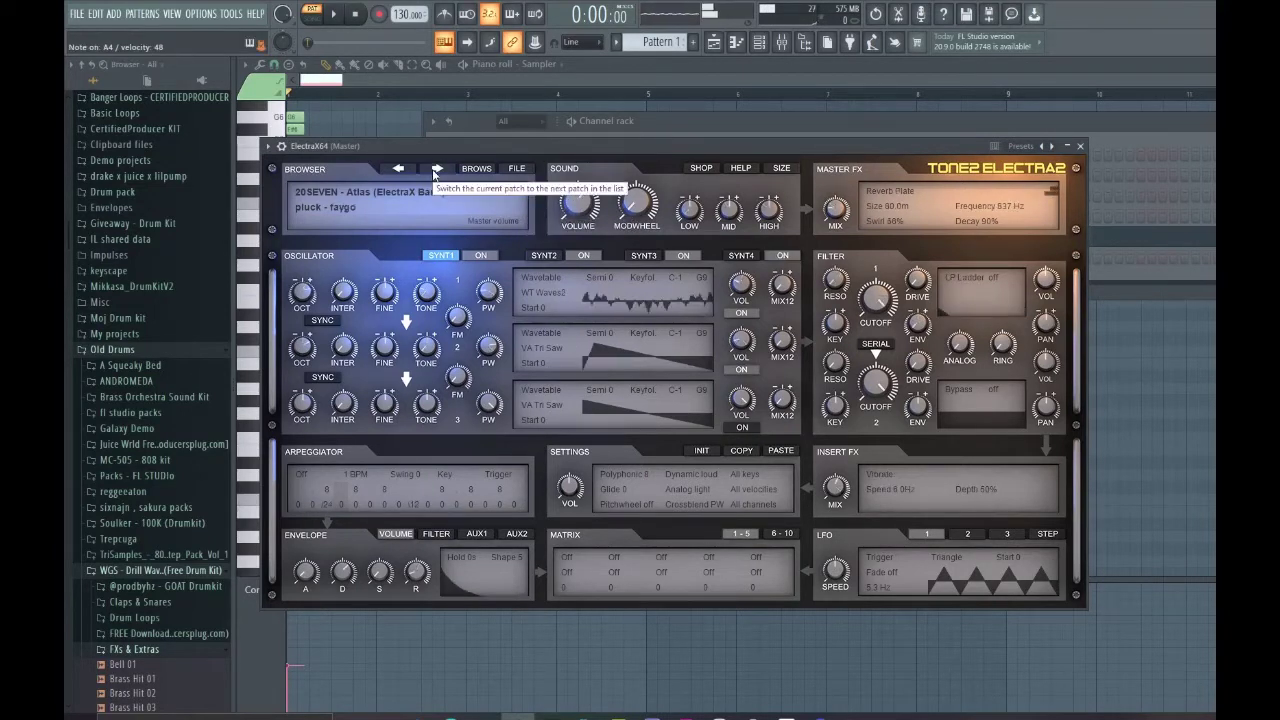
{"action": "left_click", "coordinate": [435, 170]}
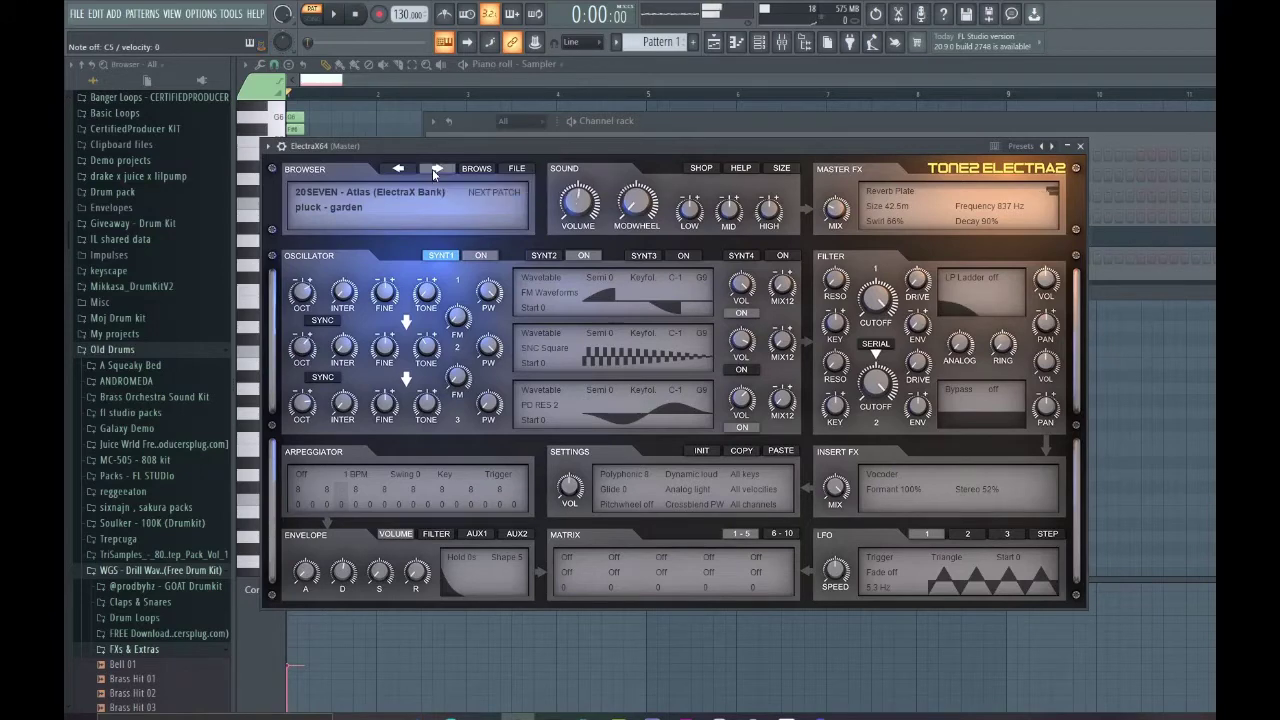
{"action": "left_click", "coordinate": [435, 170]}
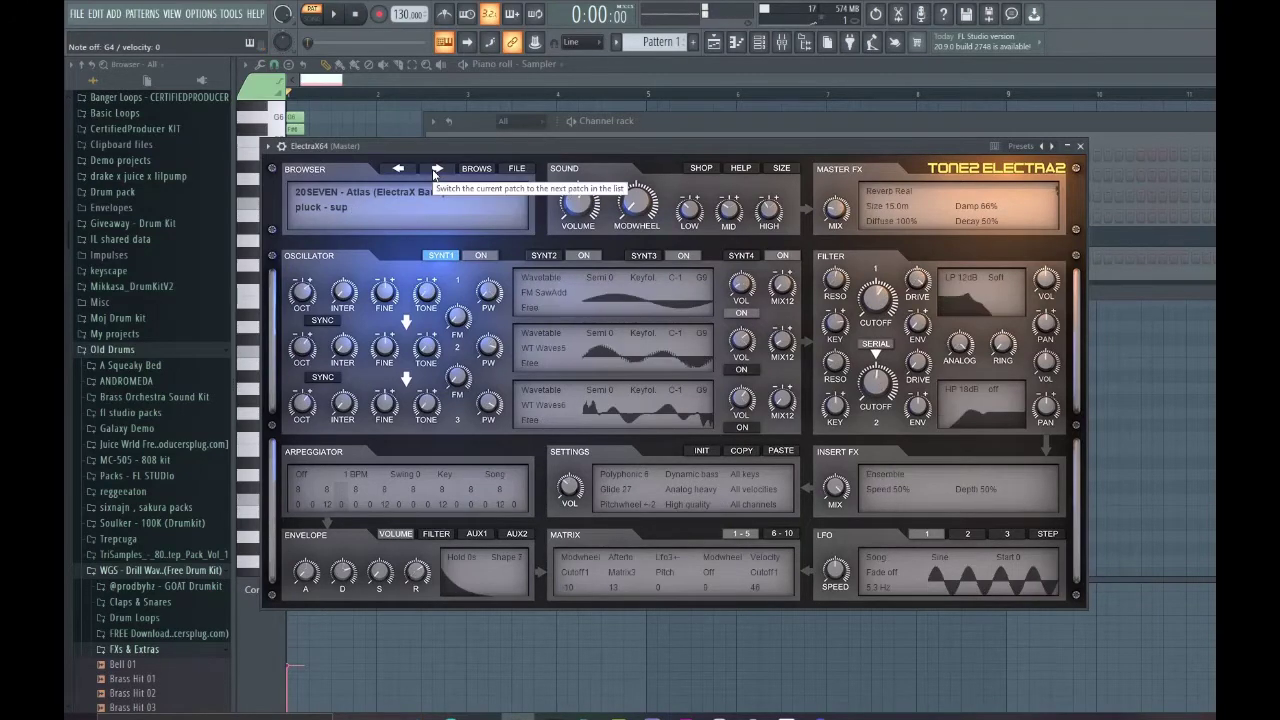
{"action": "left_click", "coordinate": [436, 169]}
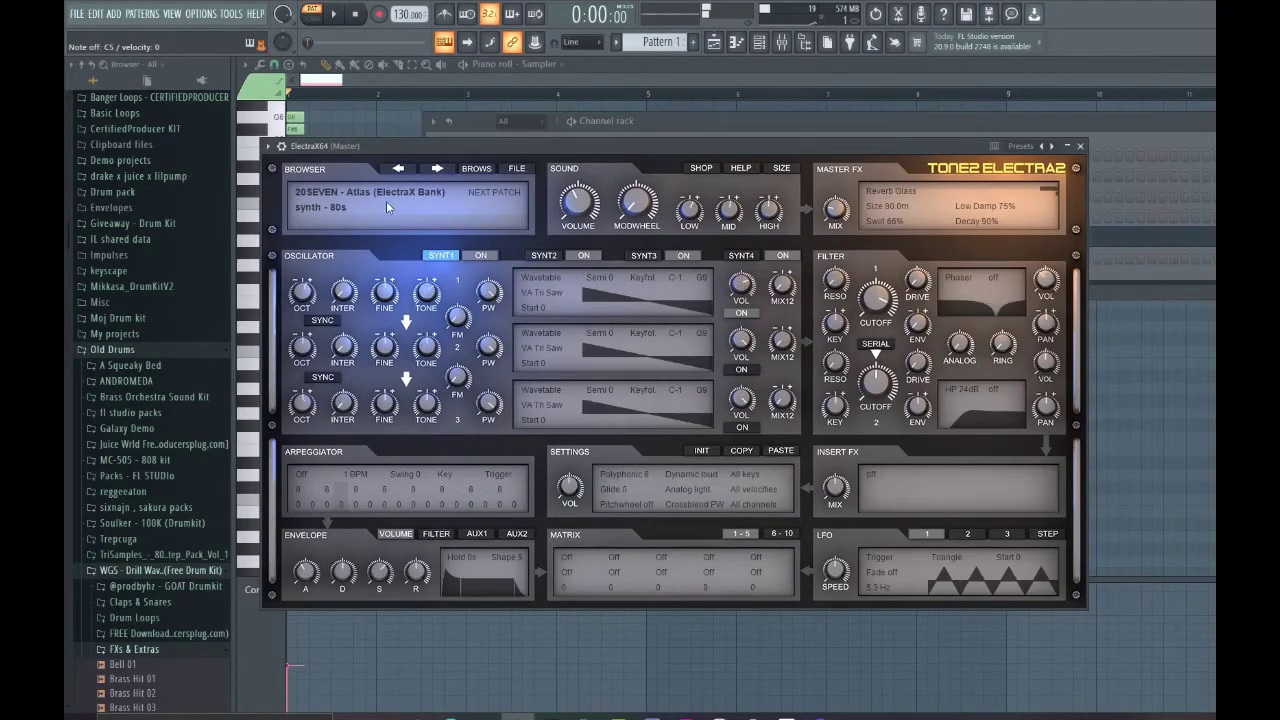
Switch ElectraX64 to the 20SEVEN - Apollo bank and load the preset Keys - Crunchy.
{"action": "left_click", "coordinate": [357, 192]}
{"action": "left_click", "coordinate": [357, 208]}
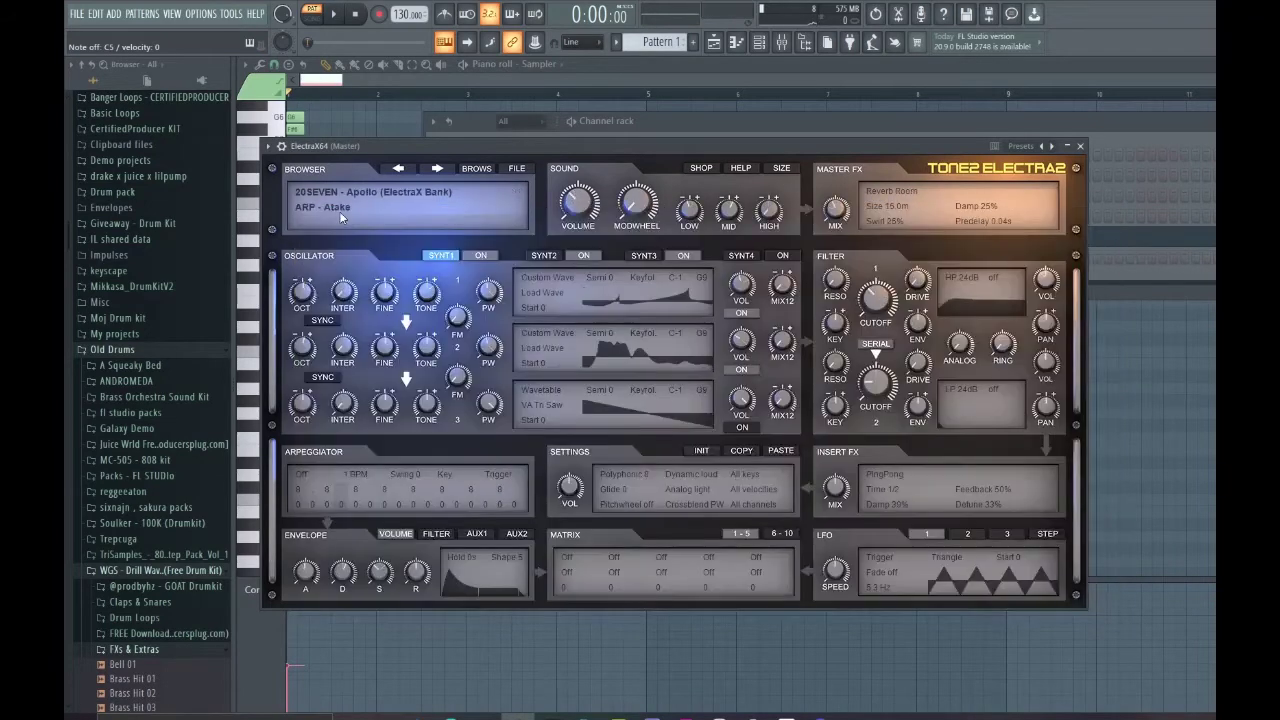
{"action": "left_click", "coordinate": [338, 210]}
{"action": "left_click", "coordinate": [345, 436]}
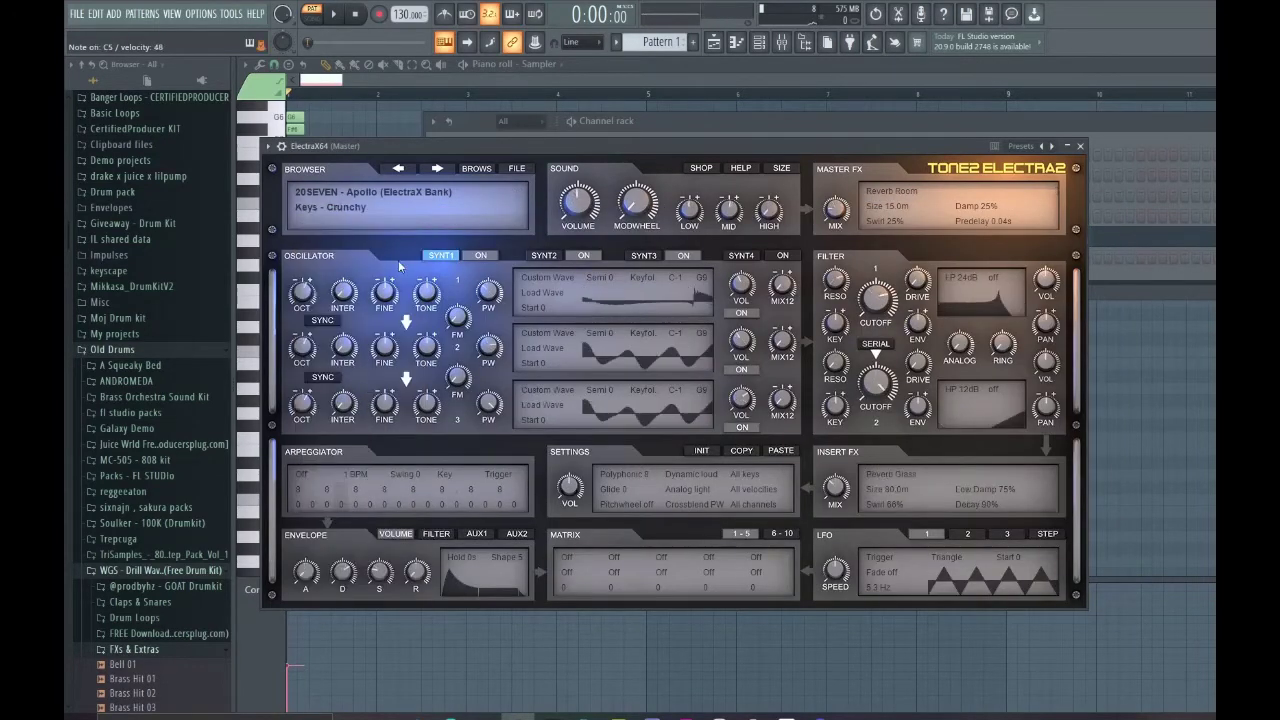
Audition the neighbouring Keys presets in the Apollo bank and settle on Keys - Guardian.
{"action": "left_click", "coordinate": [396, 168]}
{"action": "left_click", "coordinate": [396, 168]}
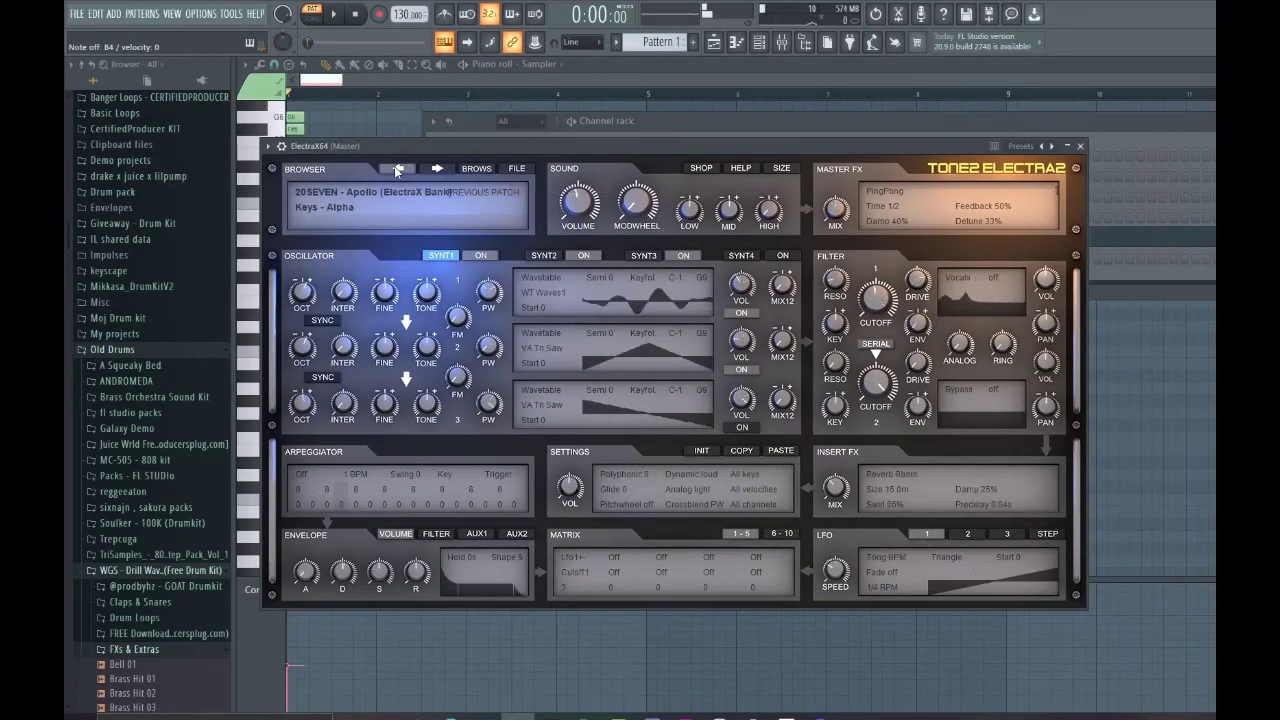
{"action": "left_click", "coordinate": [396, 168]}
{"action": "left_click", "coordinate": [432, 169]}
{"action": "left_click", "coordinate": [432, 169]}
{"action": "left_click", "coordinate": [432, 169]}
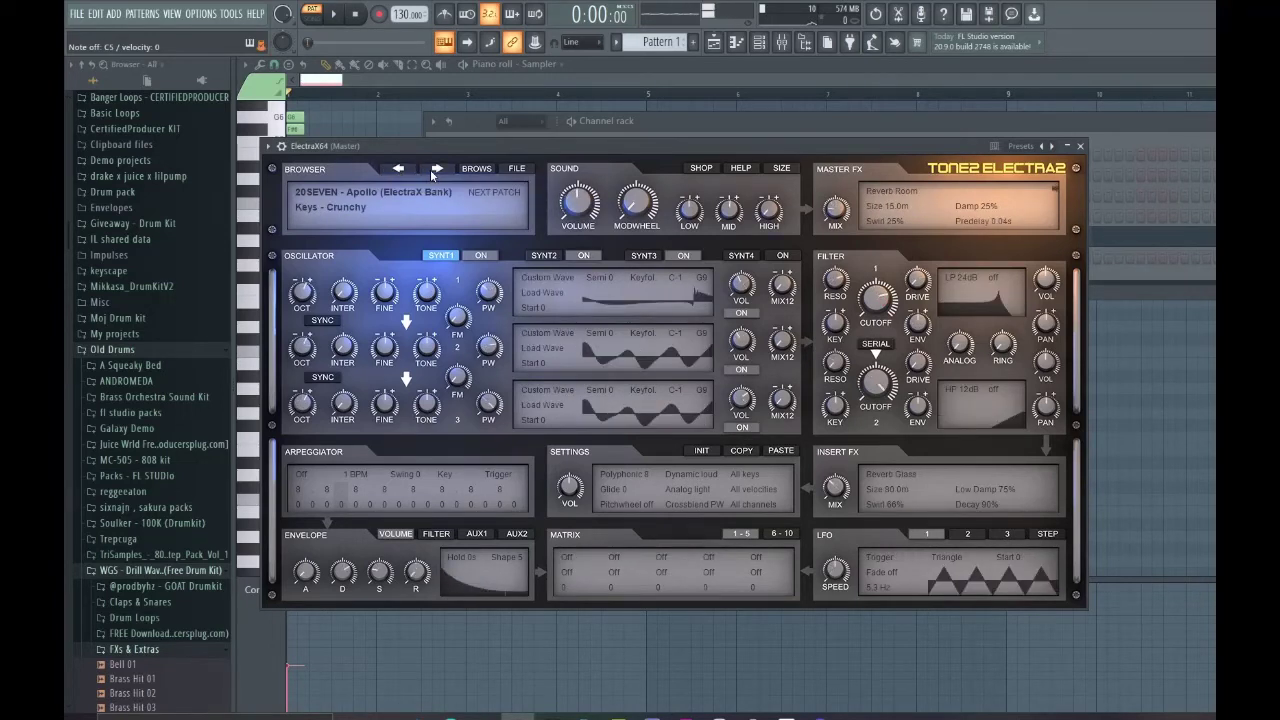
{"action": "left_click", "coordinate": [432, 169]}
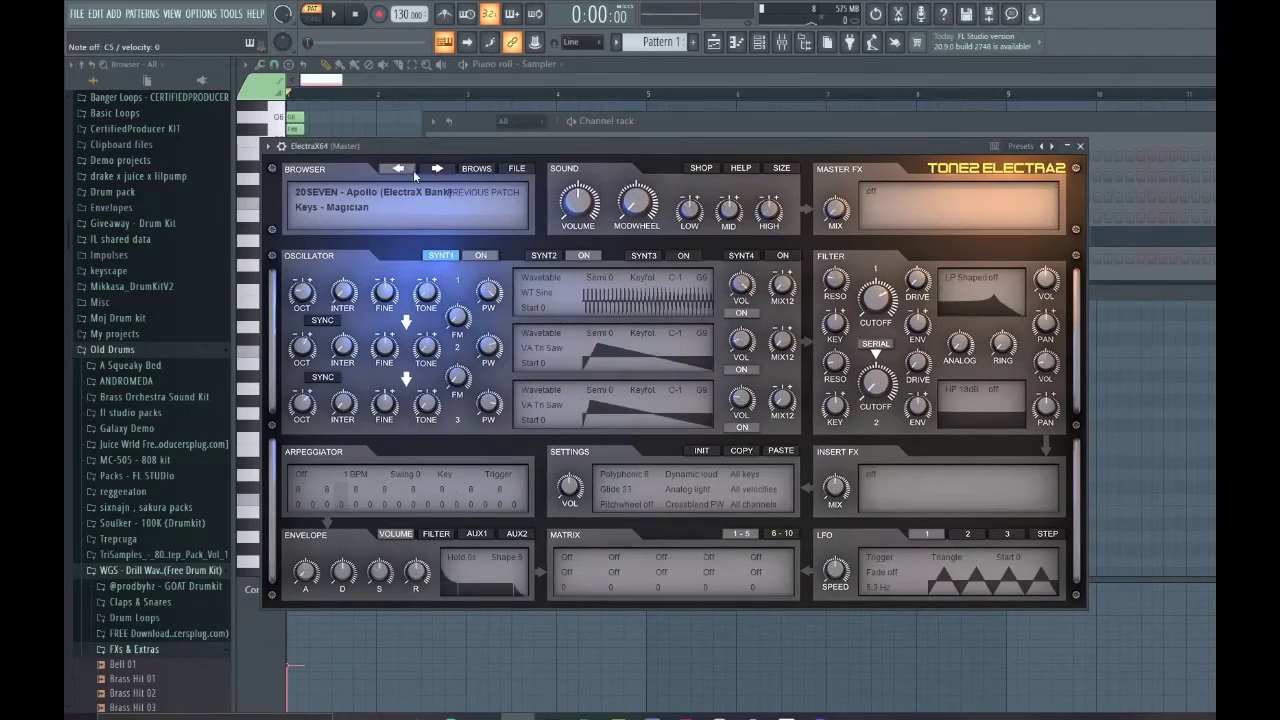
{"action": "left_click", "coordinate": [432, 169]}
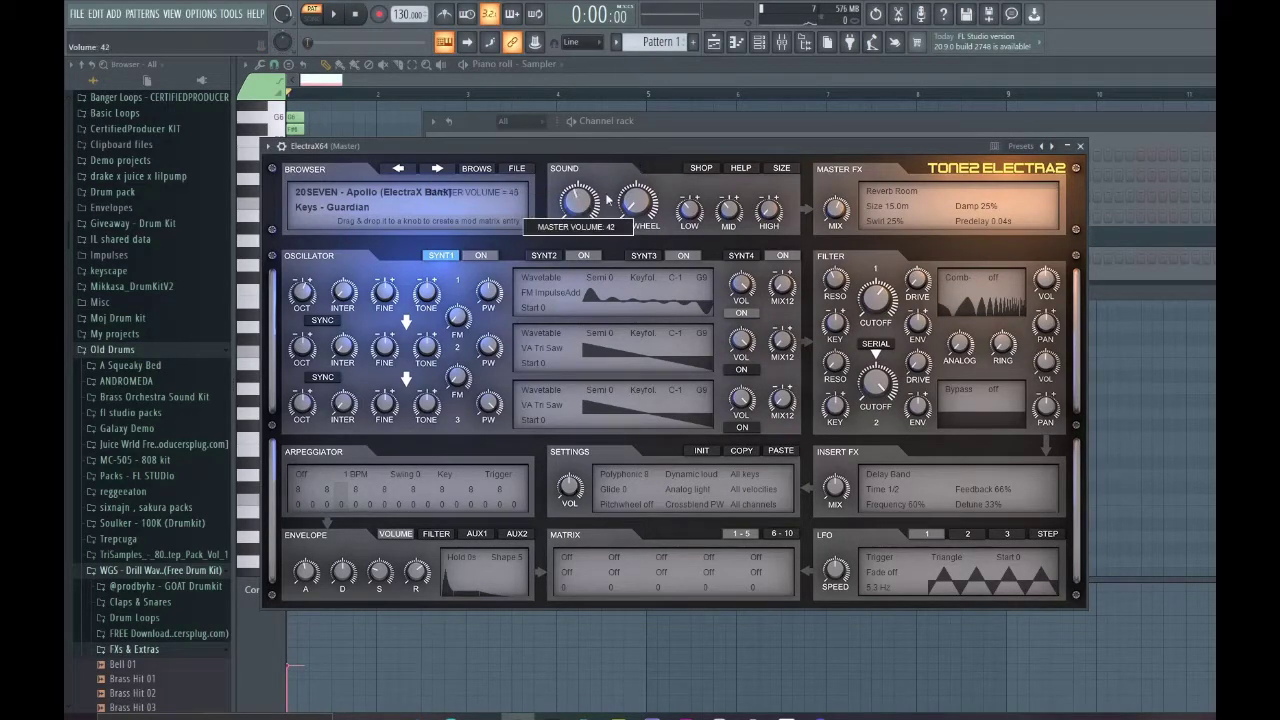
Route the ElectraX64 channel to mixer track 5 and open its piano roll.
{"action": "left_click", "coordinate": [692, 127]}
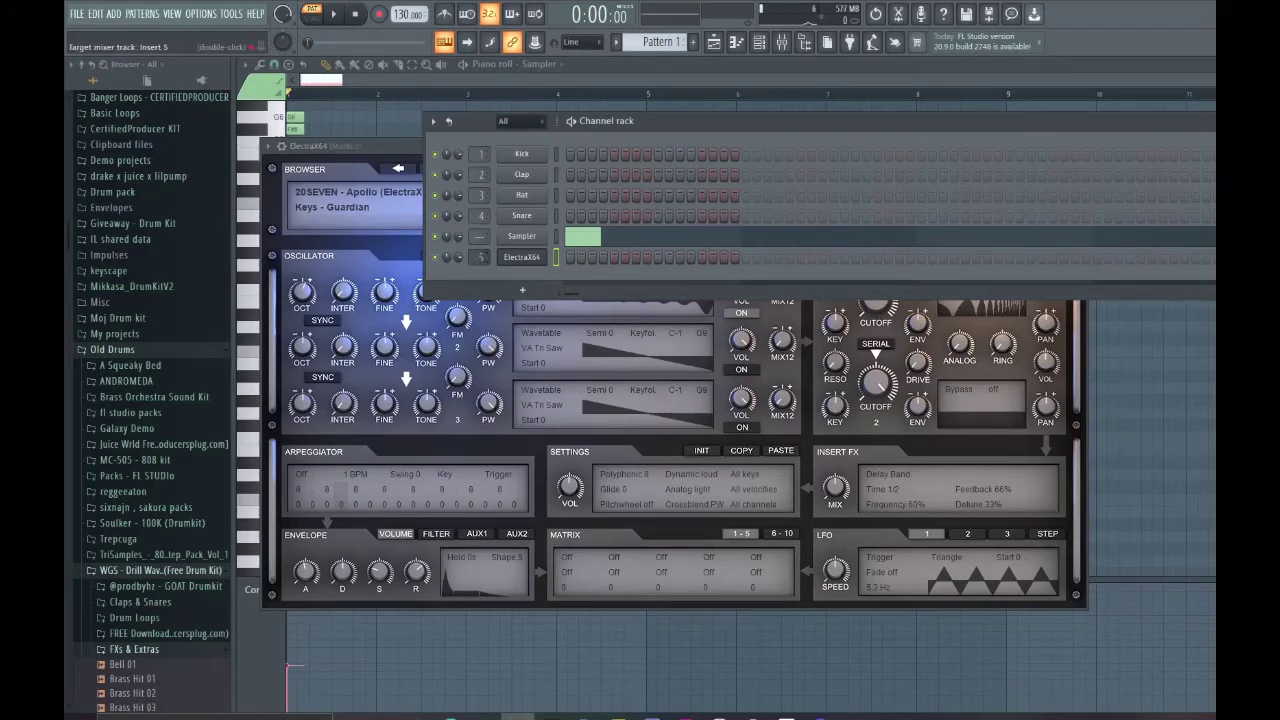
{"action": "right_click", "coordinate": [521, 262]}
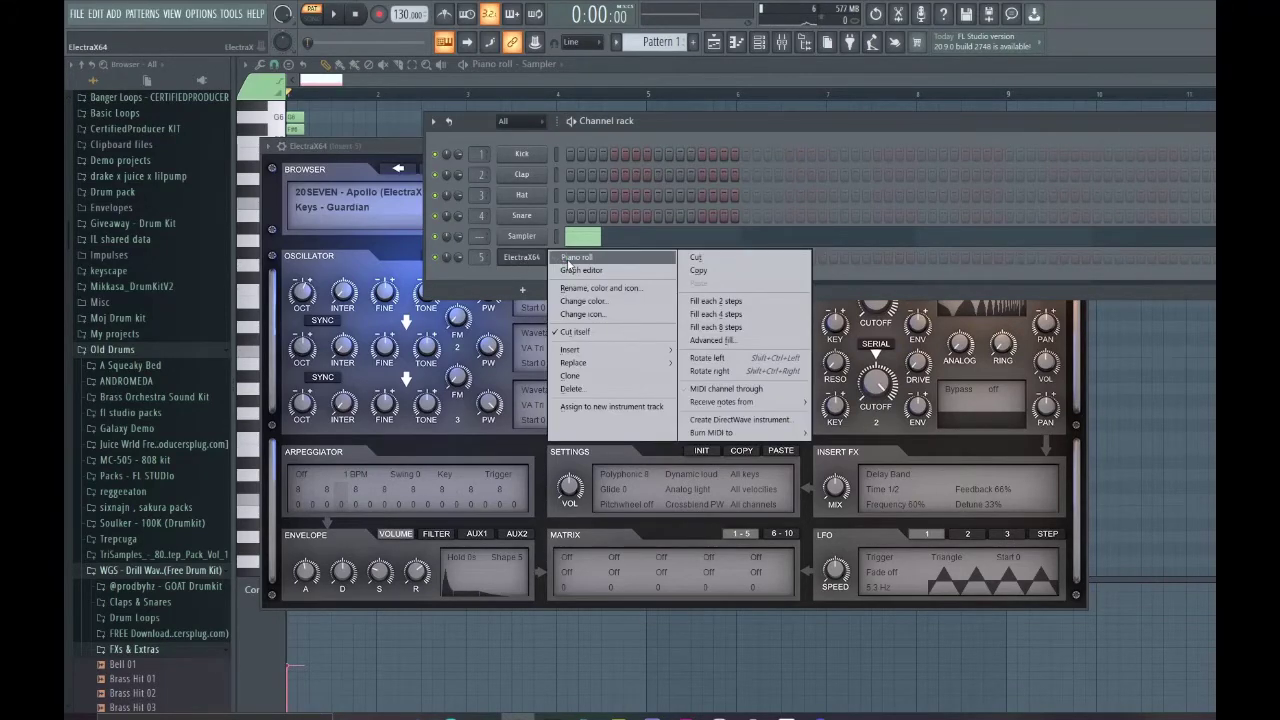
{"action": "left_click", "coordinate": [568, 263]}
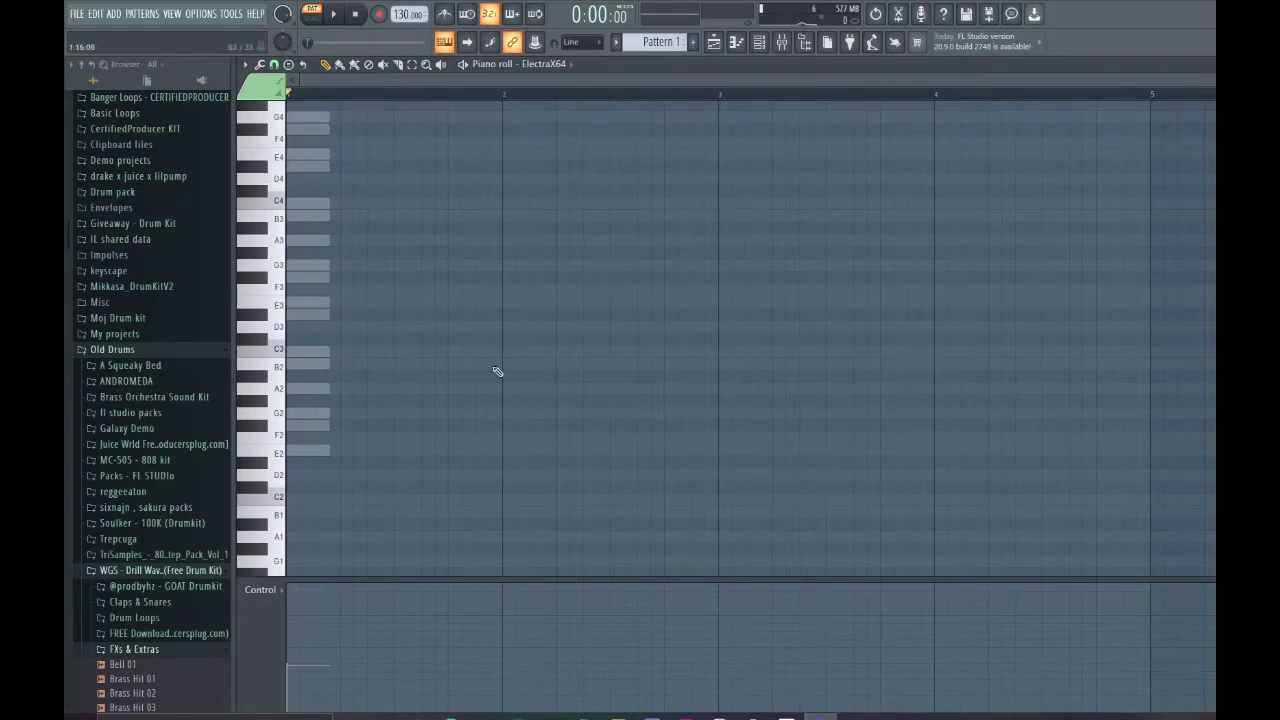
Place a G5 note at the start of bar 1 in the ElectraX64 piano roll and raise its velocity.
{"action": "scroll", "coordinate": [497, 372], "scroll_direction": "up", "scroll_amount": 5}
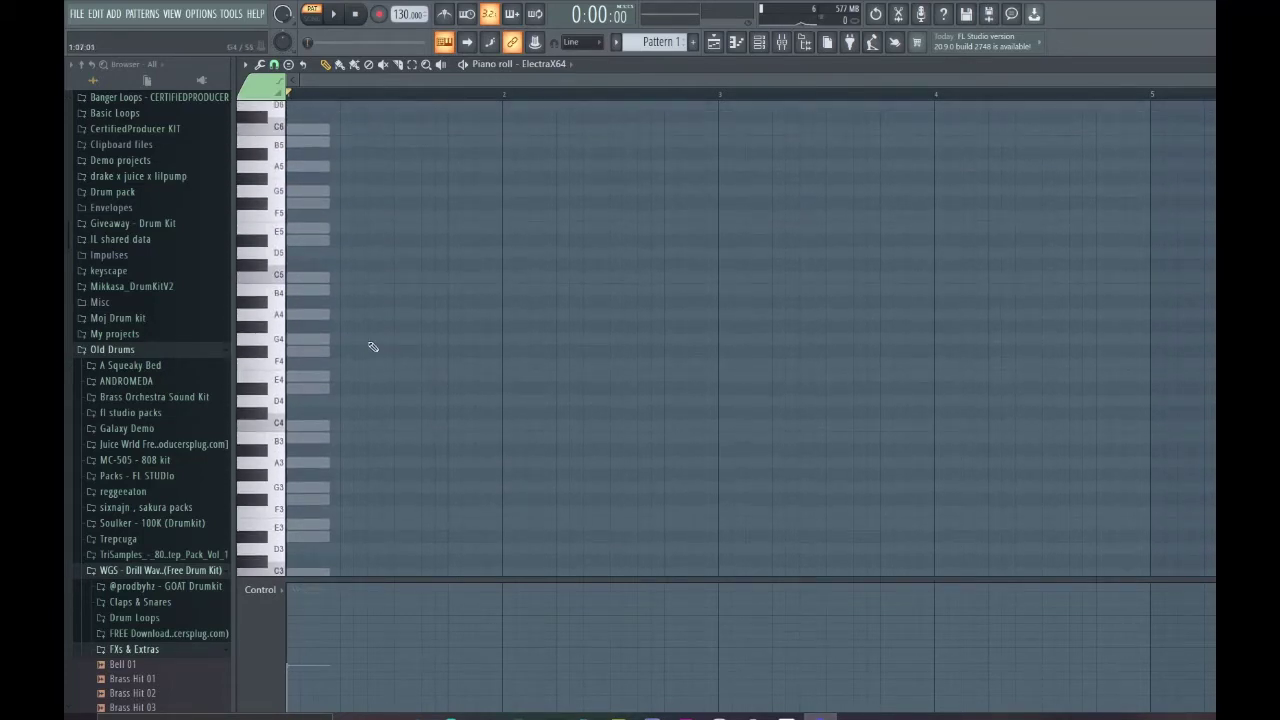
{"action": "scroll", "coordinate": [372, 349], "scroll_direction": "up", "scroll_amount": 2}
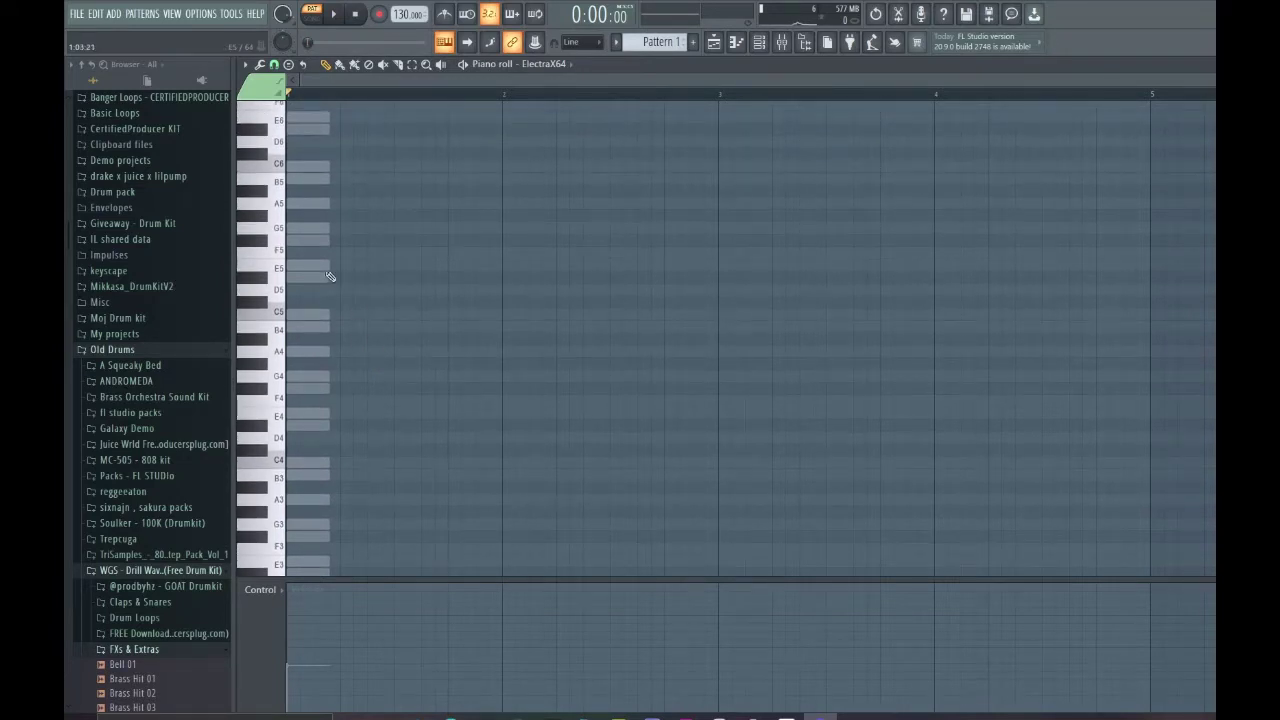
{"action": "left_click_drag", "start_coordinate": [316, 243], "coordinate": [316, 228]}
{"action": "left_click", "coordinate": [306, 622]}
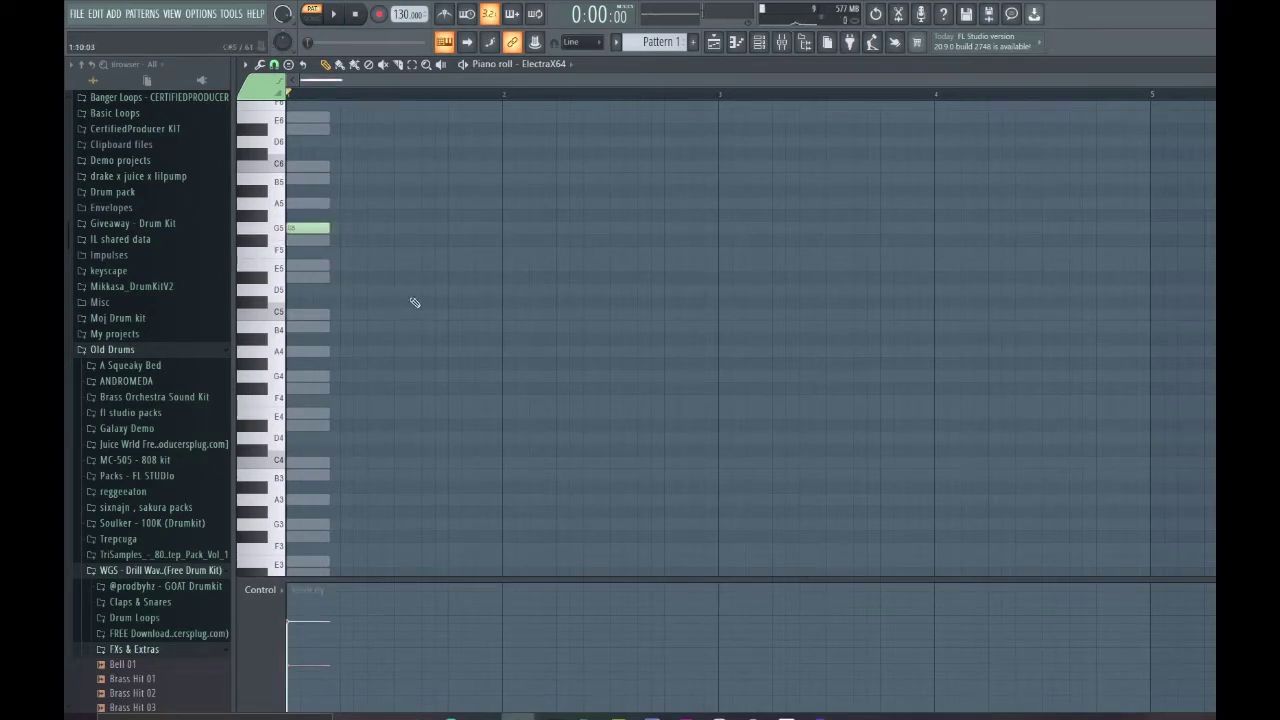
Try continuing the melody after the G5 with C6 on beat 2 and E6 on beat 3, then delete the E6.
{"action": "key", "text": "space"}
{"action": "scroll", "coordinate": [404, 153], "scroll_direction": "up", "scroll_amount": 4}
{"action": "key", "text": "space"}
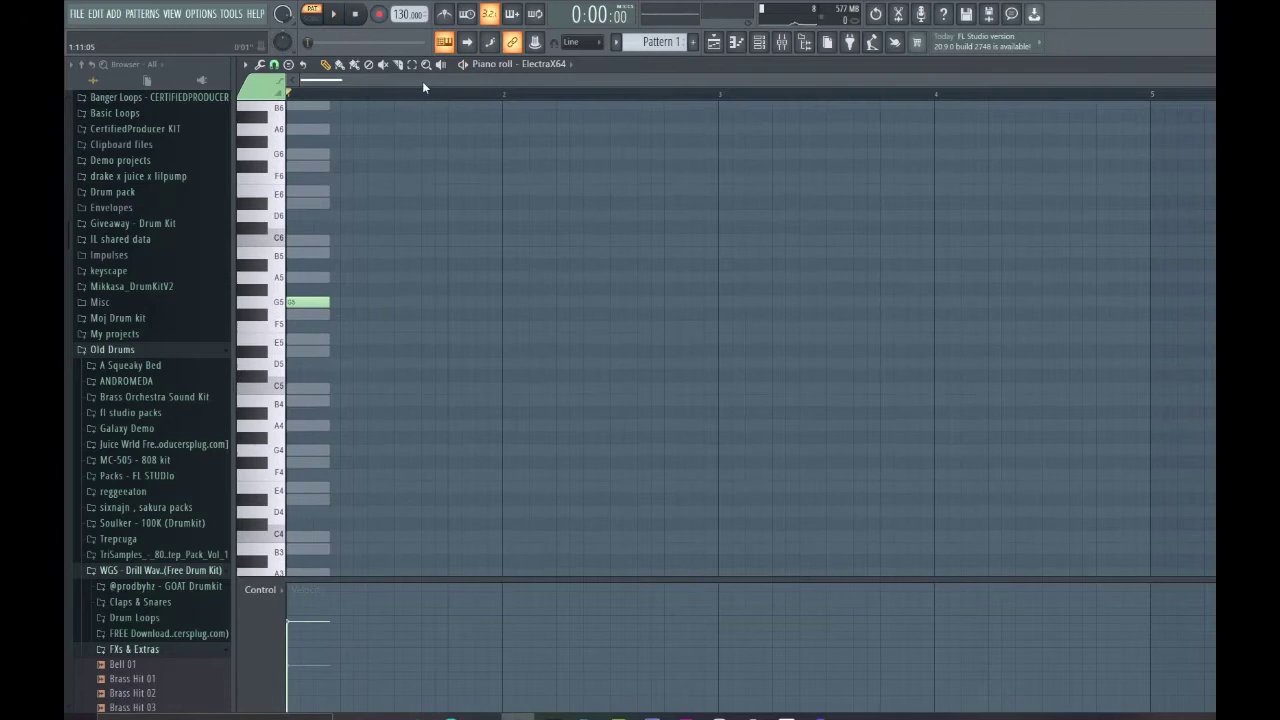
{"action": "left_click", "coordinate": [341, 240]}
{"action": "key", "text": "space"}
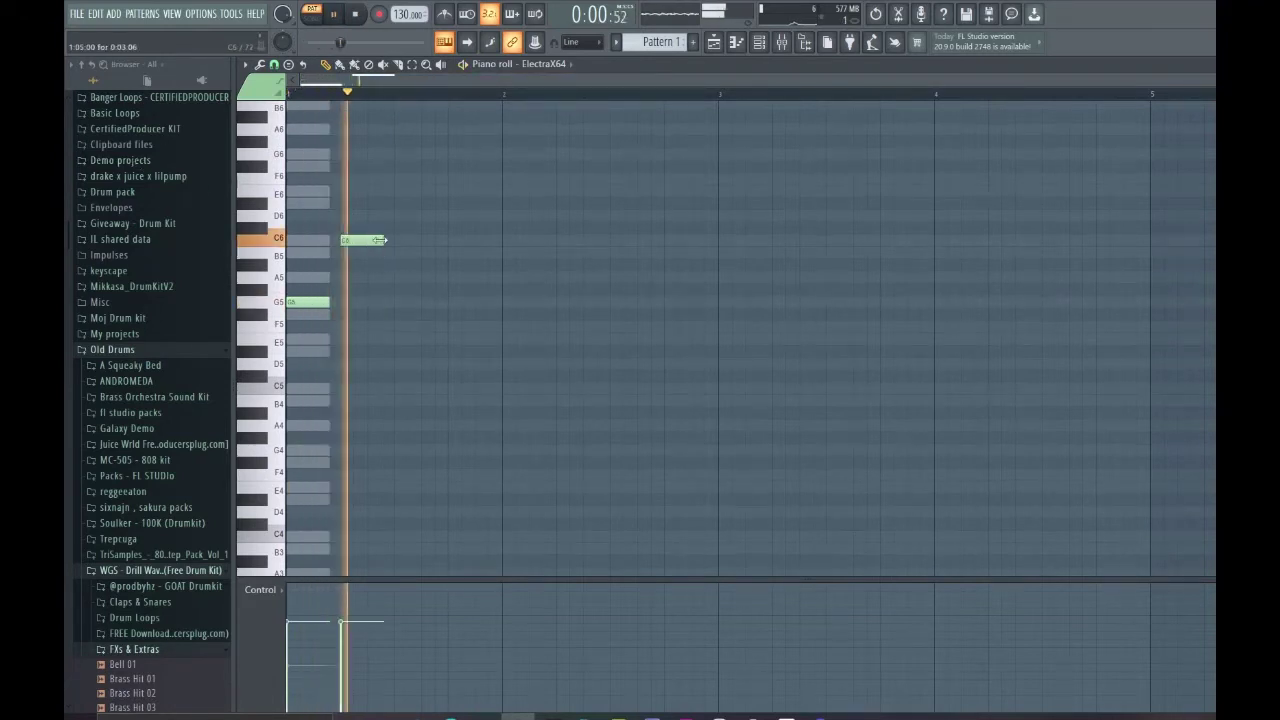
{"action": "left_click", "coordinate": [396, 192]}
{"action": "key", "text": "space"}
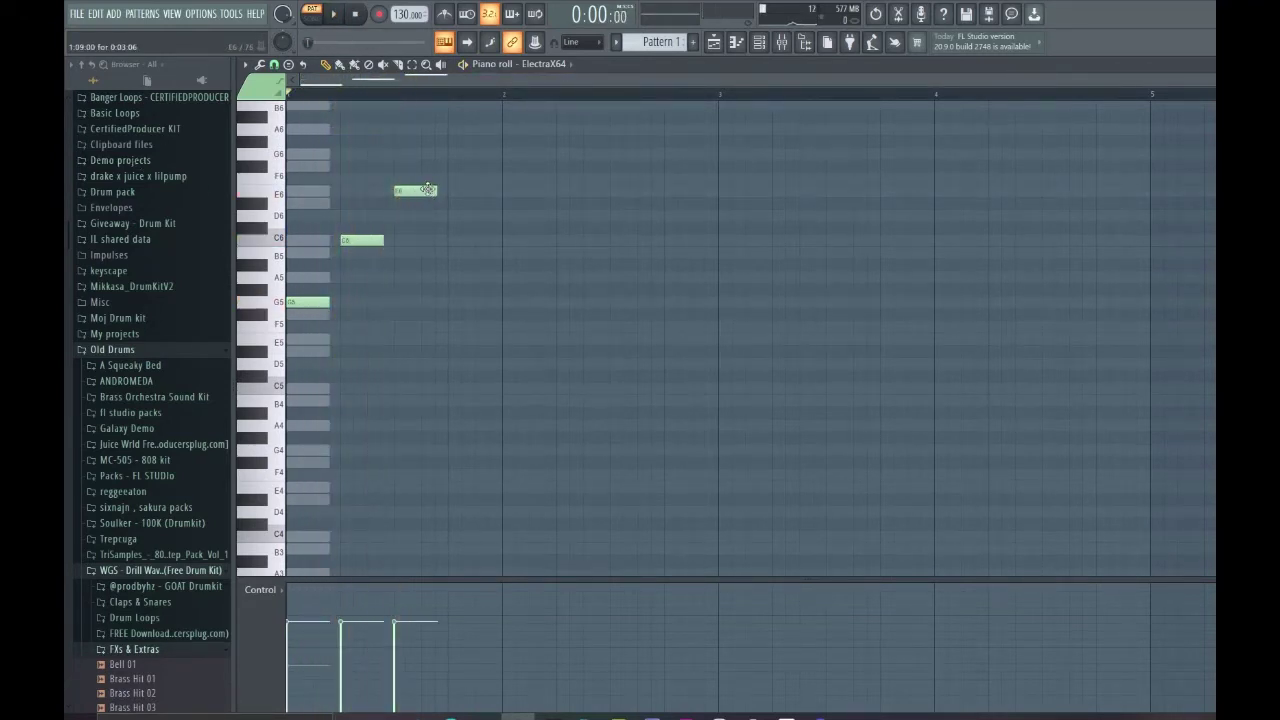
{"action": "right_click", "coordinate": [427, 189]}
{"action": "key", "text": "ctrl+a"}
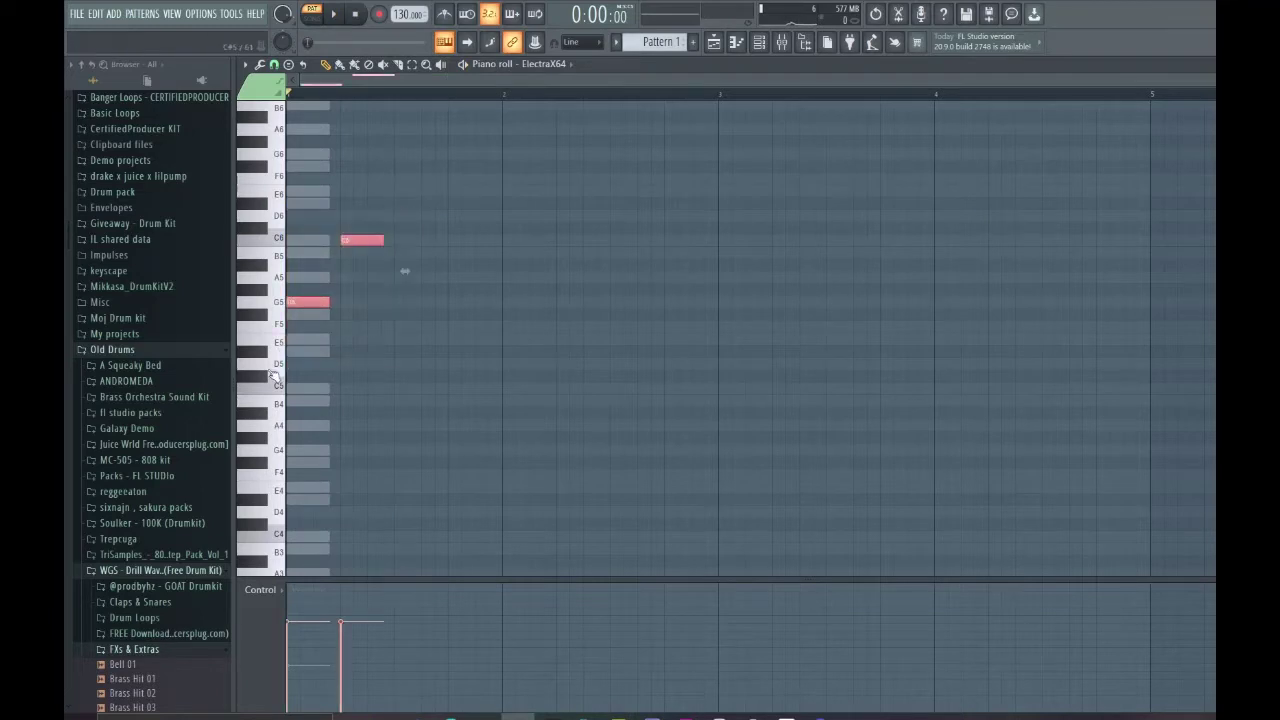
Try an A5 on beat 3 as the third melody note, then delete it together with the C6.
{"action": "scroll", "coordinate": [381, 256], "scroll_direction": "up", "scroll_amount": 2}
{"action": "left_click", "coordinate": [463, 334]}
{"action": "key", "text": "space"}
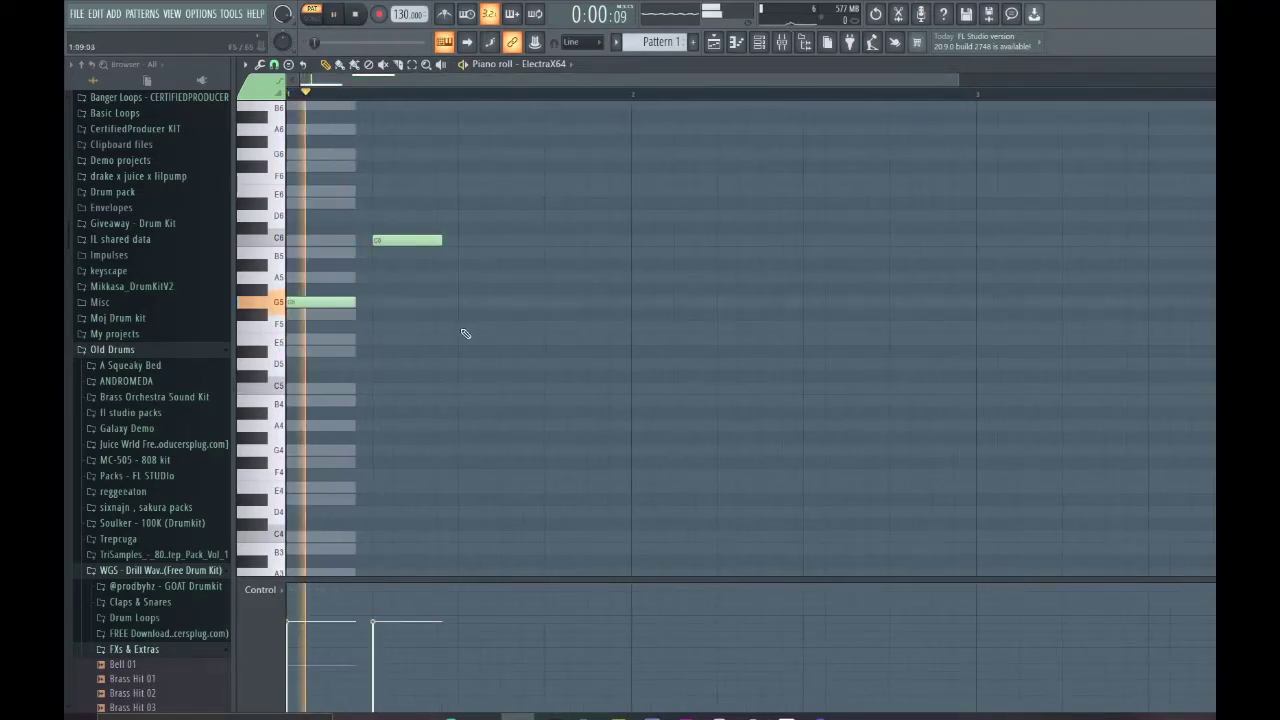
{"action": "left_click", "coordinate": [463, 314]}
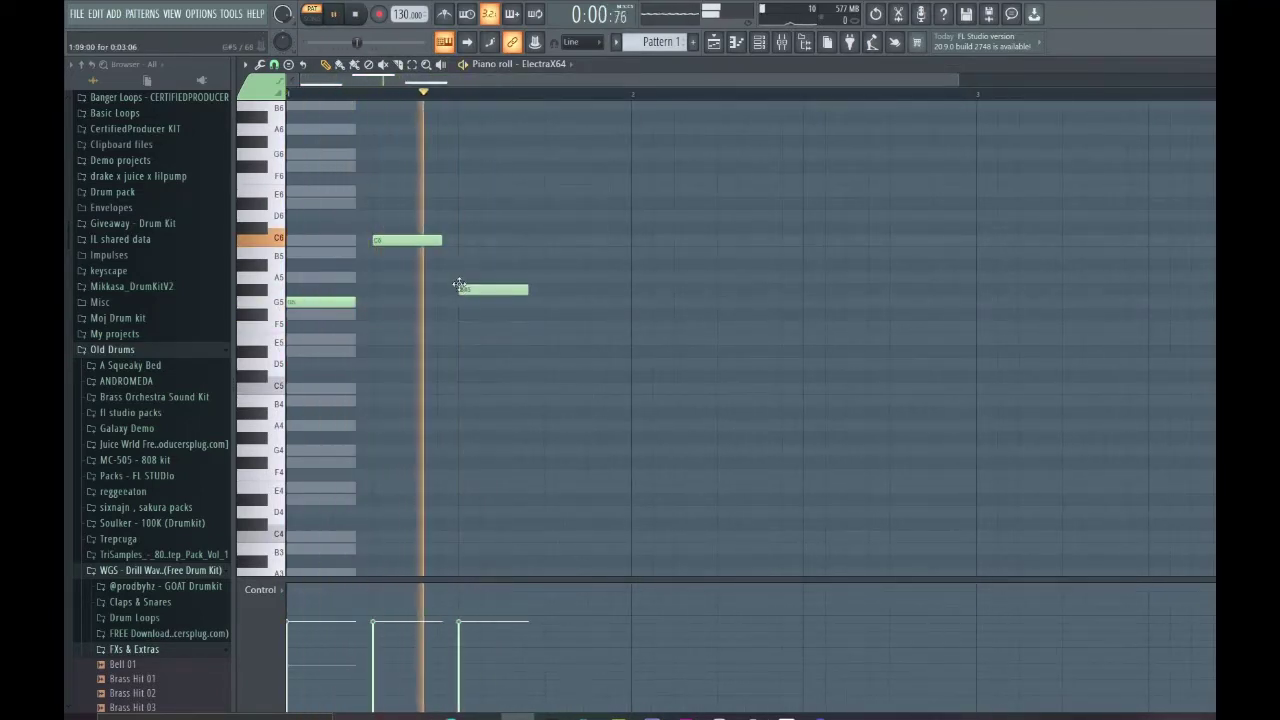
{"action": "right_click", "coordinate": [470, 314]}
{"action": "left_click", "coordinate": [463, 279]}
{"action": "key", "text": "space"}
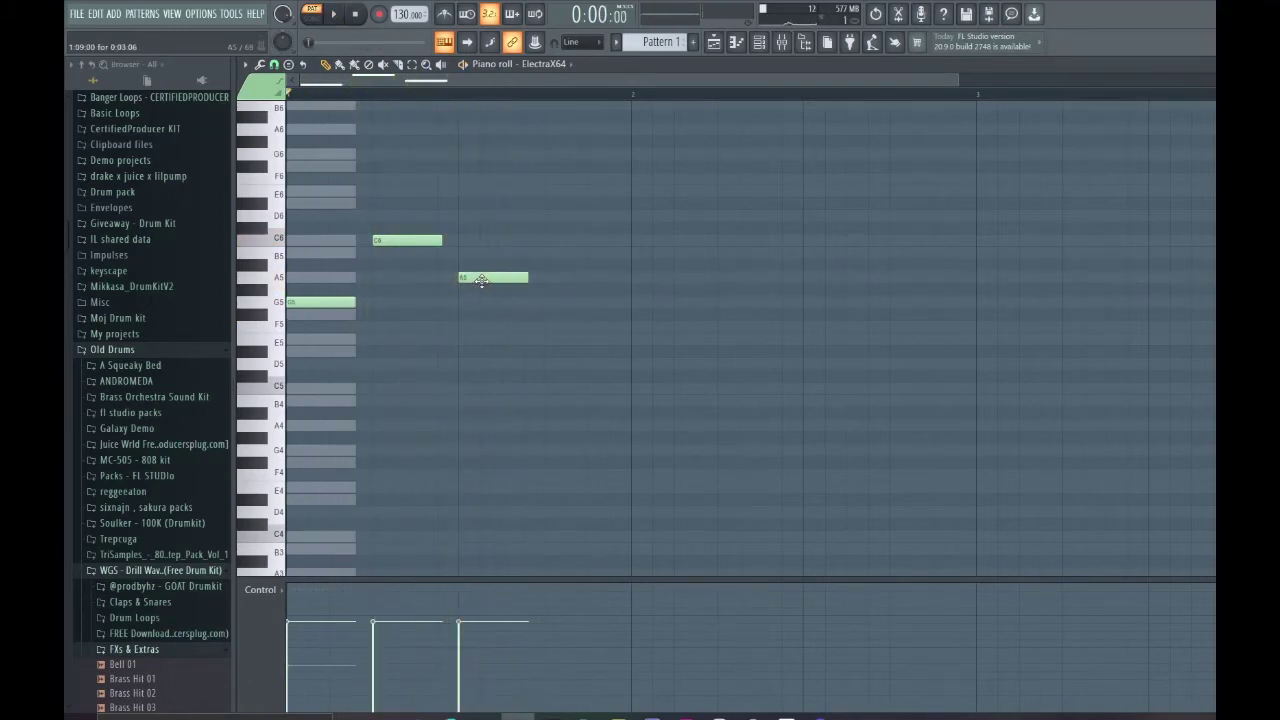
{"action": "right_click", "coordinate": [482, 280]}
{"action": "right_click", "coordinate": [406, 243]}
Stack E5 and C5 under the G5 at the start of bar 1.
{"action": "left_click", "coordinate": [300, 339]}
{"action": "key", "text": "ctrl+a"}
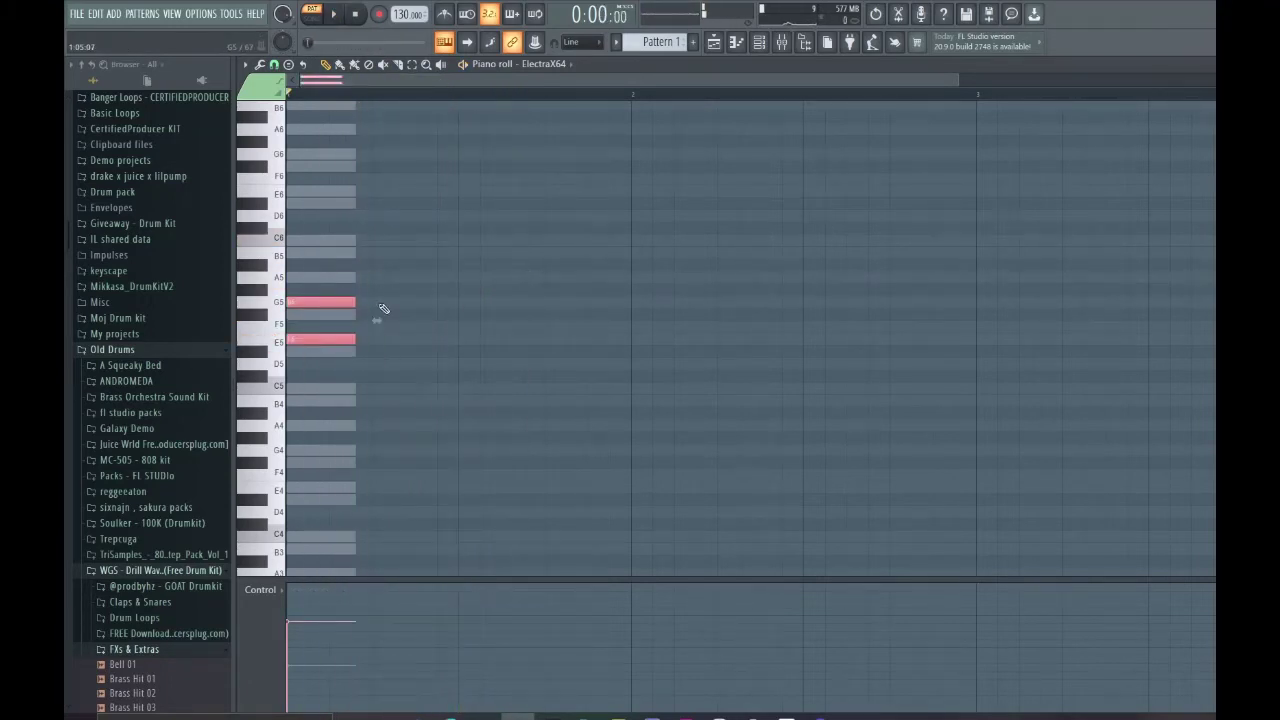
{"action": "left_click", "coordinate": [322, 394]}
{"action": "left_click", "coordinate": [322, 390]}
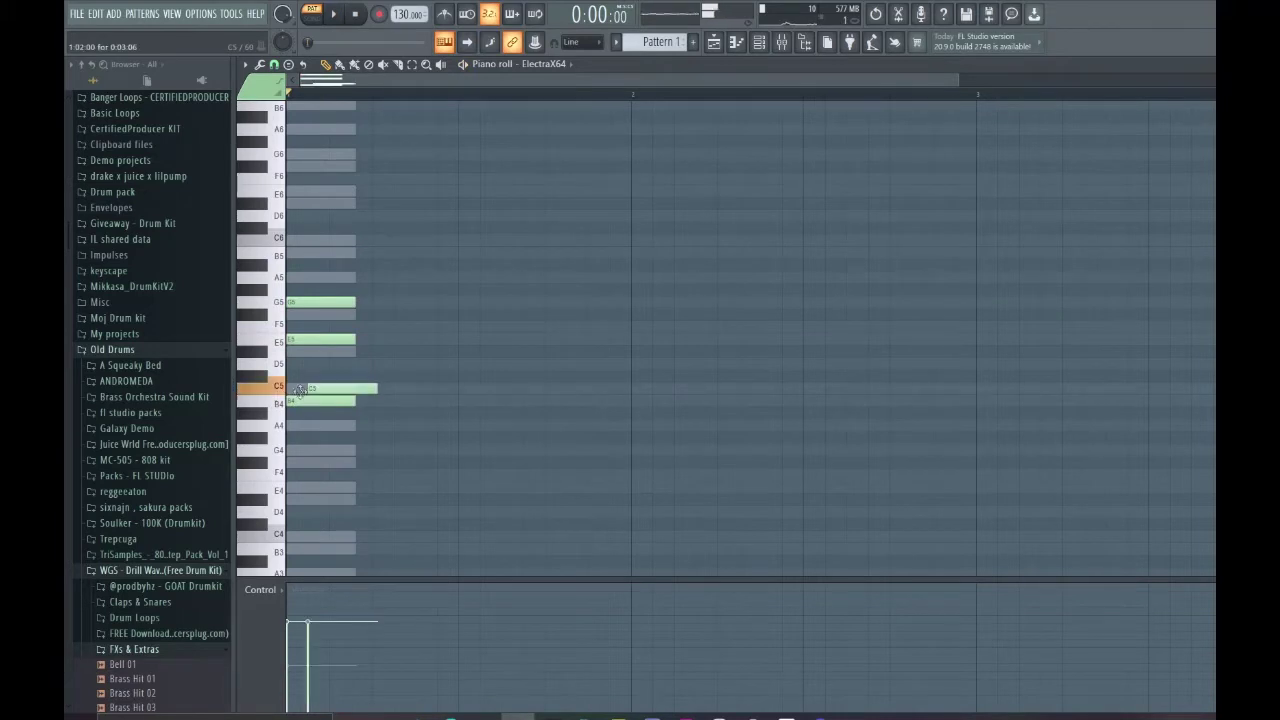
{"action": "right_click", "coordinate": [322, 388]}
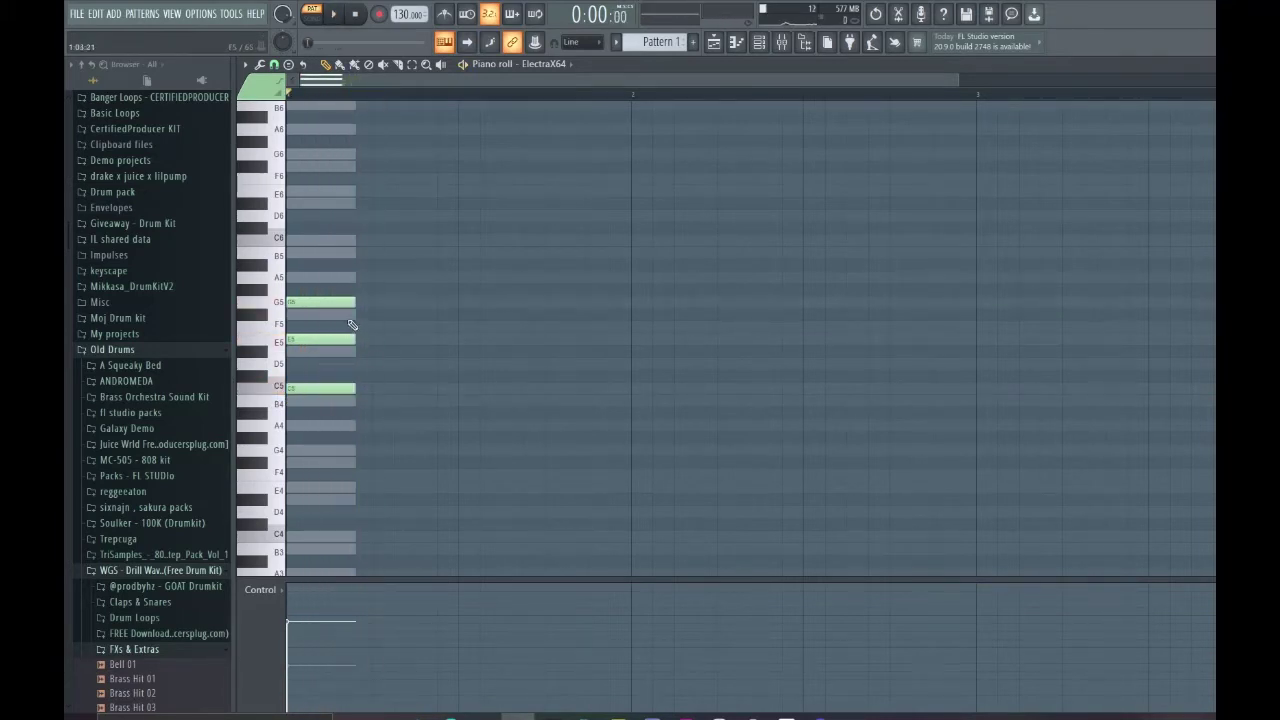
Rebuild the chord at the start of bar 1 as A4, C5 and E5, removing the G5, and play it.
{"action": "right_click", "coordinate": [340, 340]}
{"action": "right_click", "coordinate": [330, 302]}
{"action": "left_click", "coordinate": [330, 427]}
{"action": "left_click", "coordinate": [340, 389]}
{"action": "left_click", "coordinate": [320, 341]}
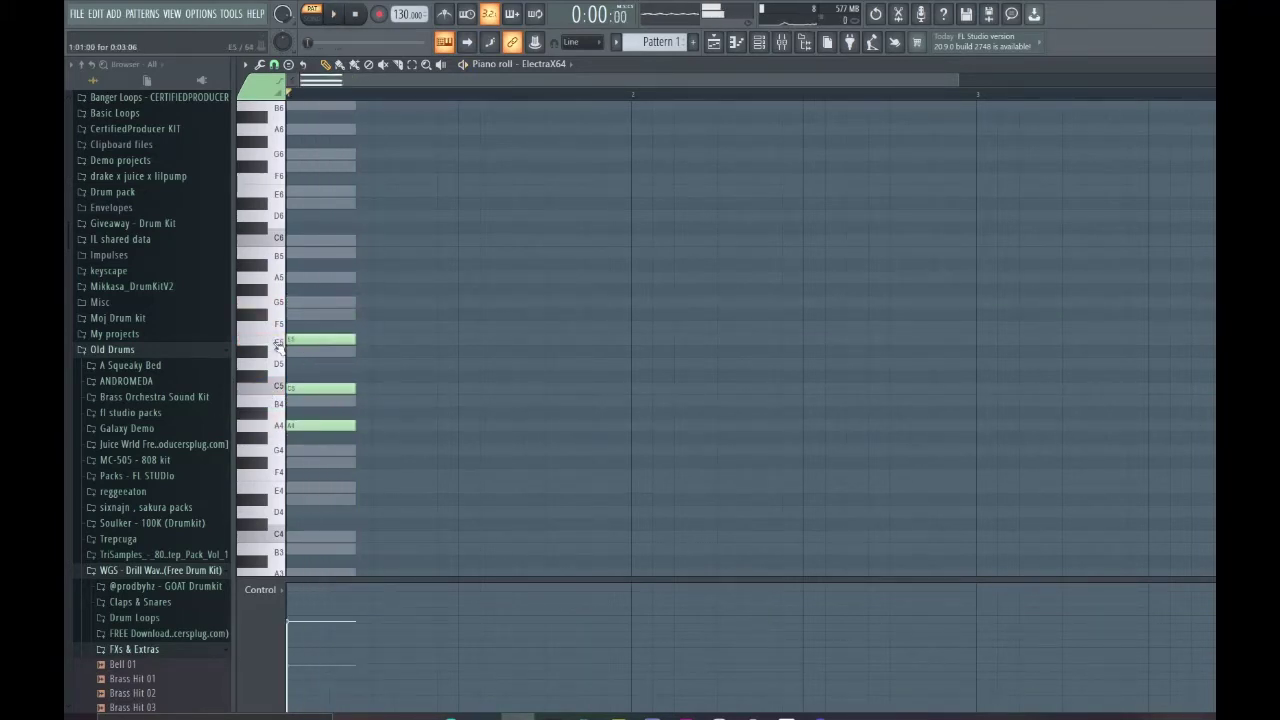
{"action": "key", "text": "space"}
{"action": "key", "text": "space"}
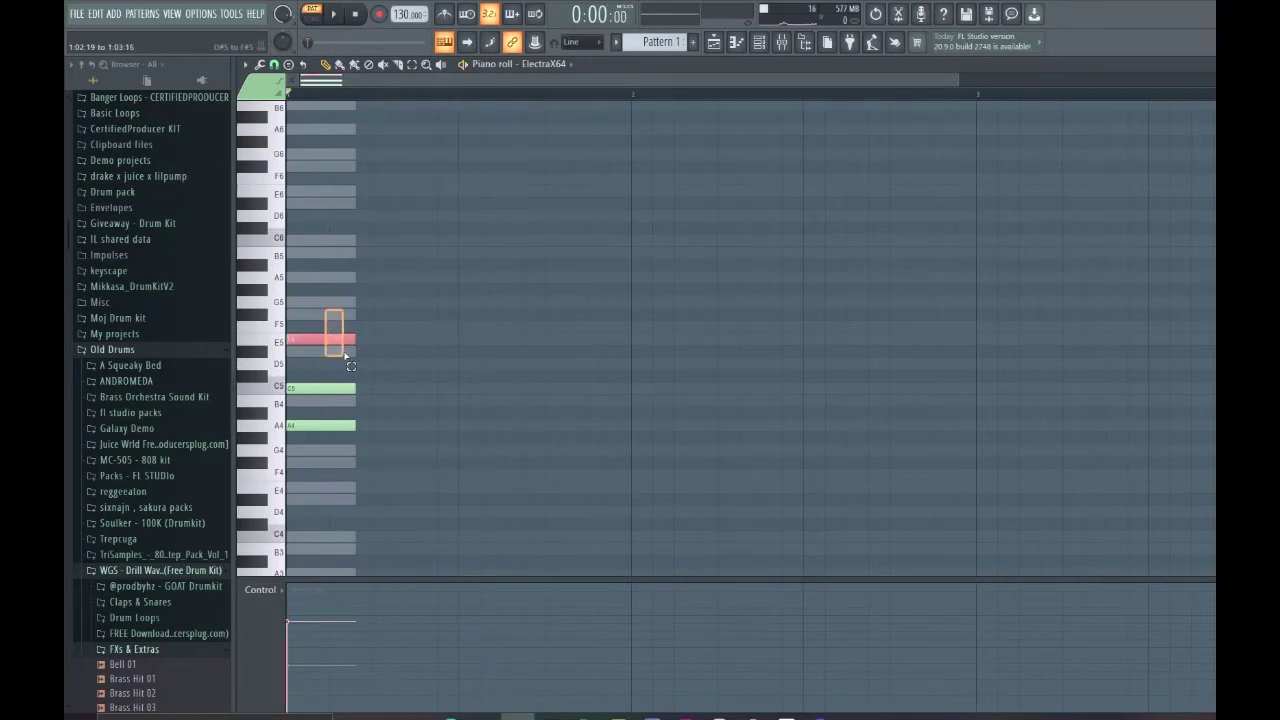
Spread the chord into an arpeggio with C5 on beat 2 and E5 on beat 3, and play it back.
{"action": "left_click_drag", "start_coordinate": [337, 340], "coordinate": [422, 340]}
{"action": "left_click_drag", "start_coordinate": [323, 388], "coordinate": [408, 388]}
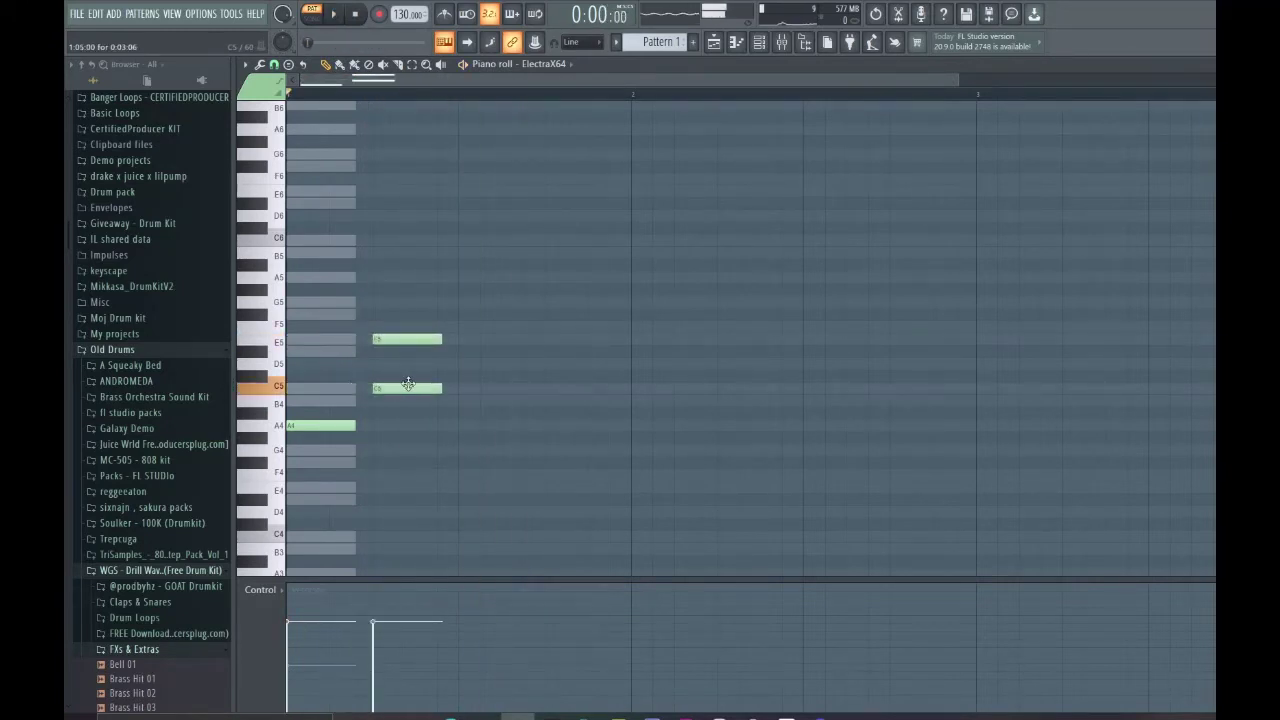
{"action": "left_click_drag", "start_coordinate": [412, 340], "coordinate": [498, 339]}
{"action": "key", "text": "space"}
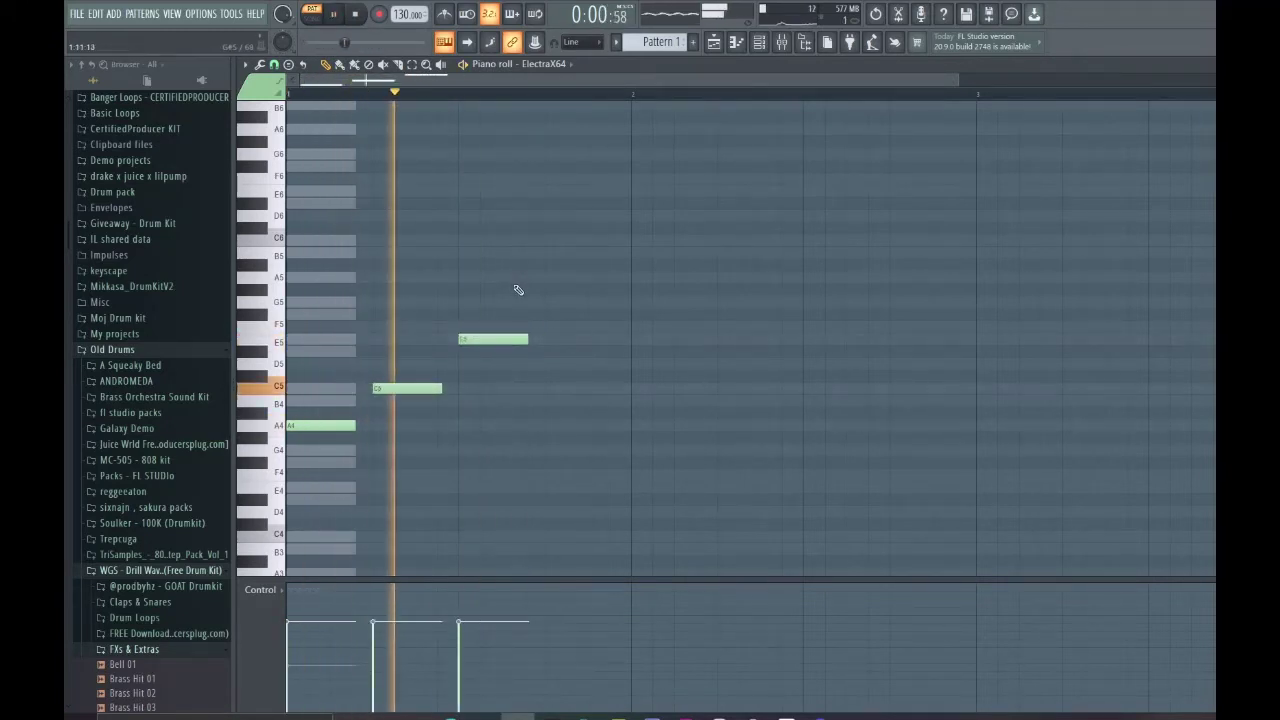
{"action": "key", "text": "space"}
Shorten all three arpeggio notes to one step each and set the tempo to 113 BPM.
{"action": "left_click_drag", "start_coordinate": [586, 492], "coordinate": [286, 286]}
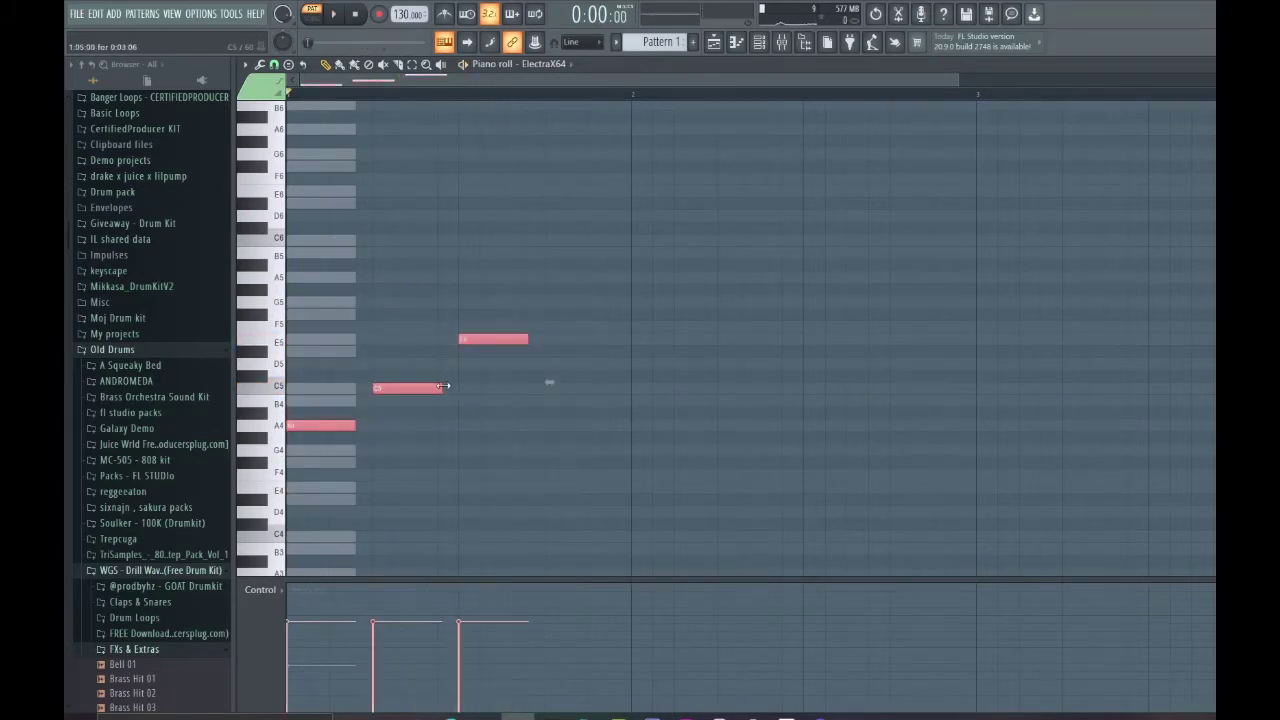
{"action": "left_click_drag", "start_coordinate": [441, 388], "coordinate": [390, 390]}
{"action": "scroll", "coordinate": [408, 14], "scroll_direction": "down", "scroll_amount": 3}
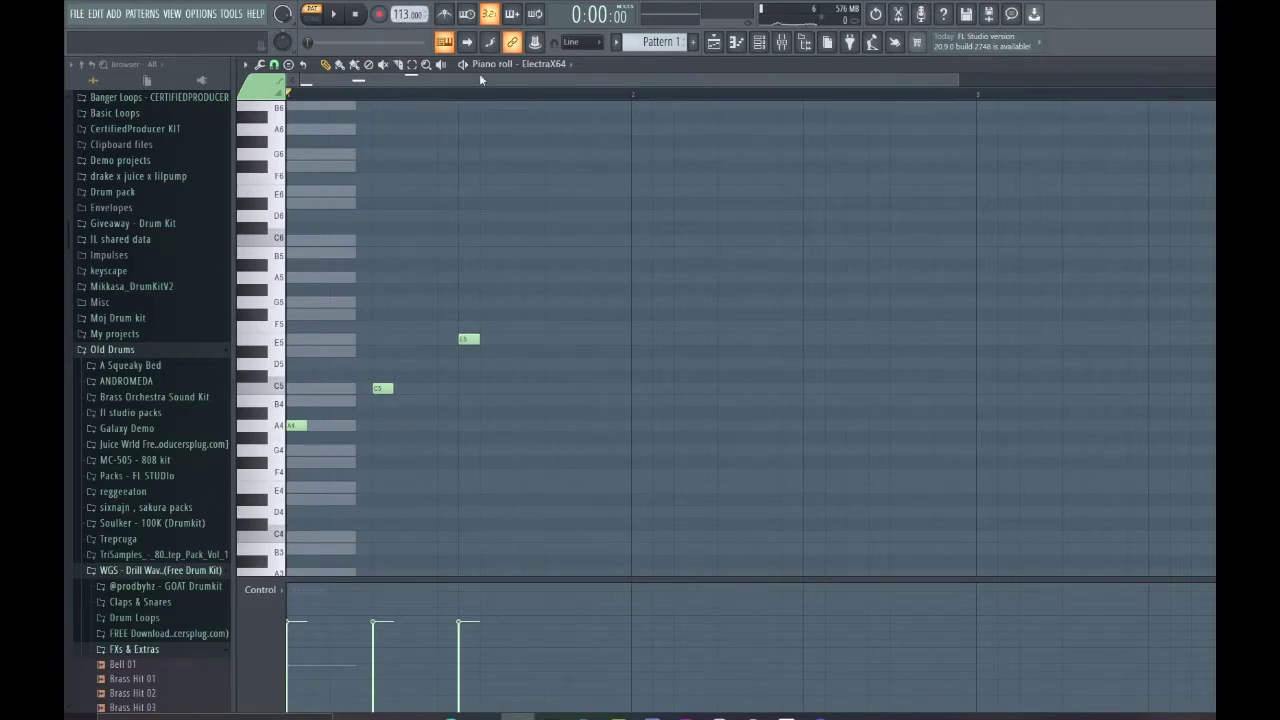
{"action": "left_click", "coordinate": [555, 68]}
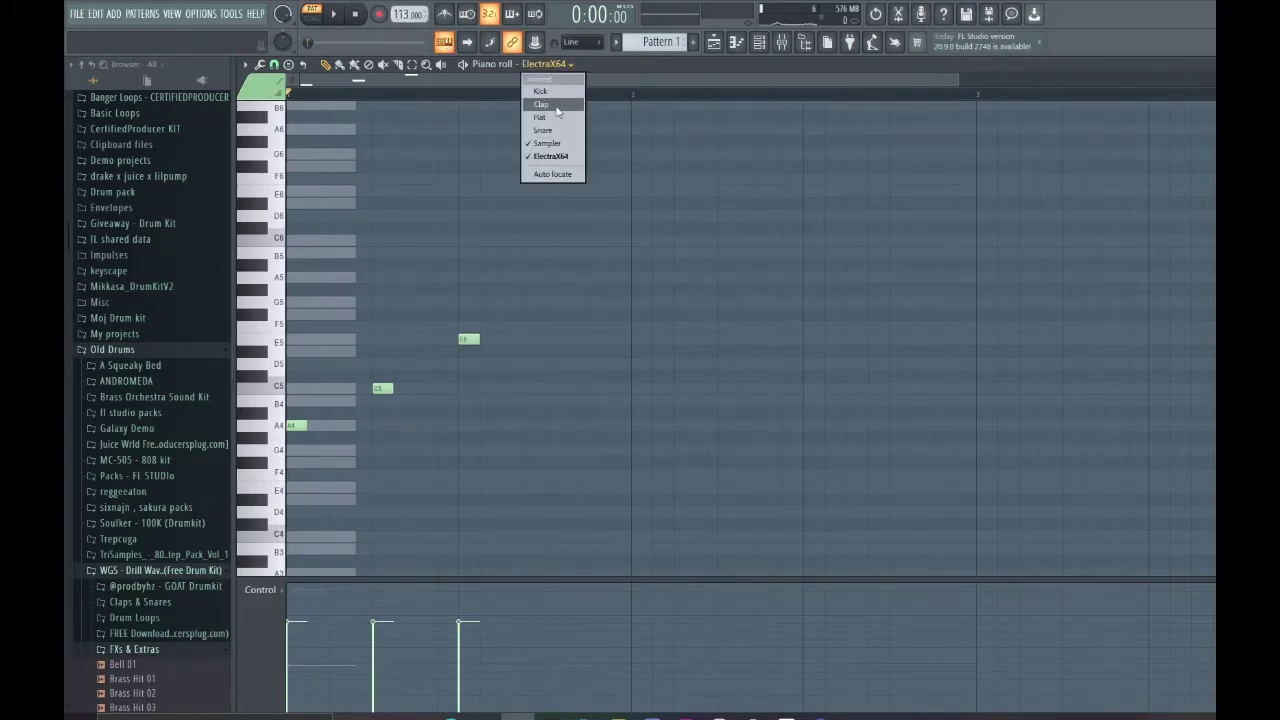
{"action": "left_click", "coordinate": [415, 93]}
Tighten the arpeggio by moving C5 to step 3 and E5 to step 5 of bar 1, then play it.
{"action": "left_click_drag", "start_coordinate": [382, 389], "coordinate": [340, 389]}
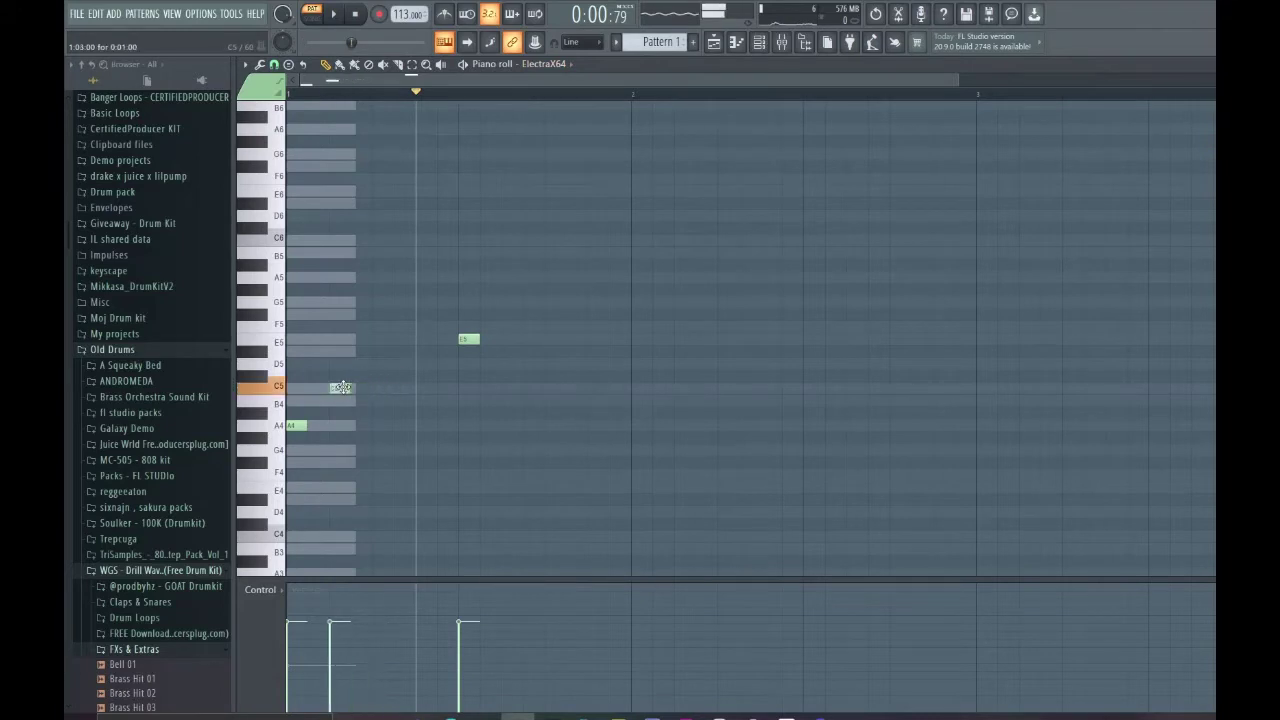
{"action": "left_click_drag", "start_coordinate": [468, 340], "coordinate": [382, 340]}
{"action": "left_click", "coordinate": [288, 94]}
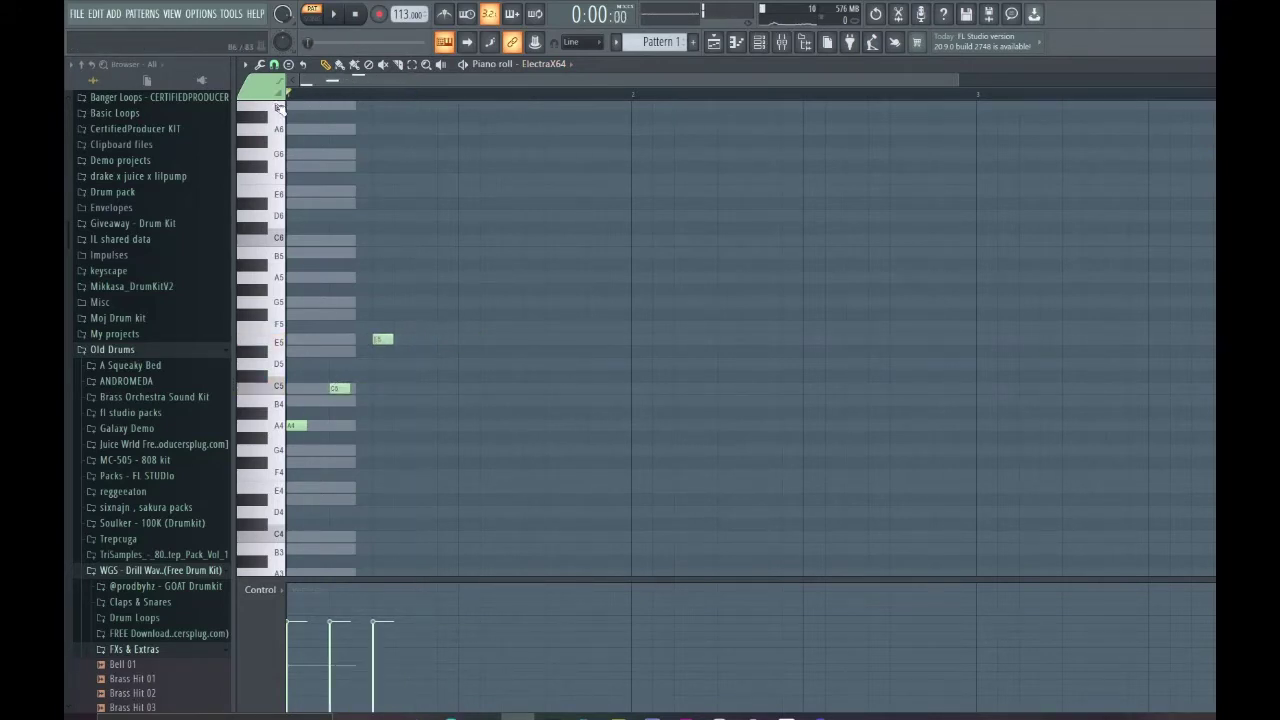
{"action": "key", "text": "space"}
{"action": "key", "text": "space"}
Copy the three-note A4, C5, E5 arpeggio to start on beat 3 of bar 1.
{"action": "key", "text": "ctrl+a"}
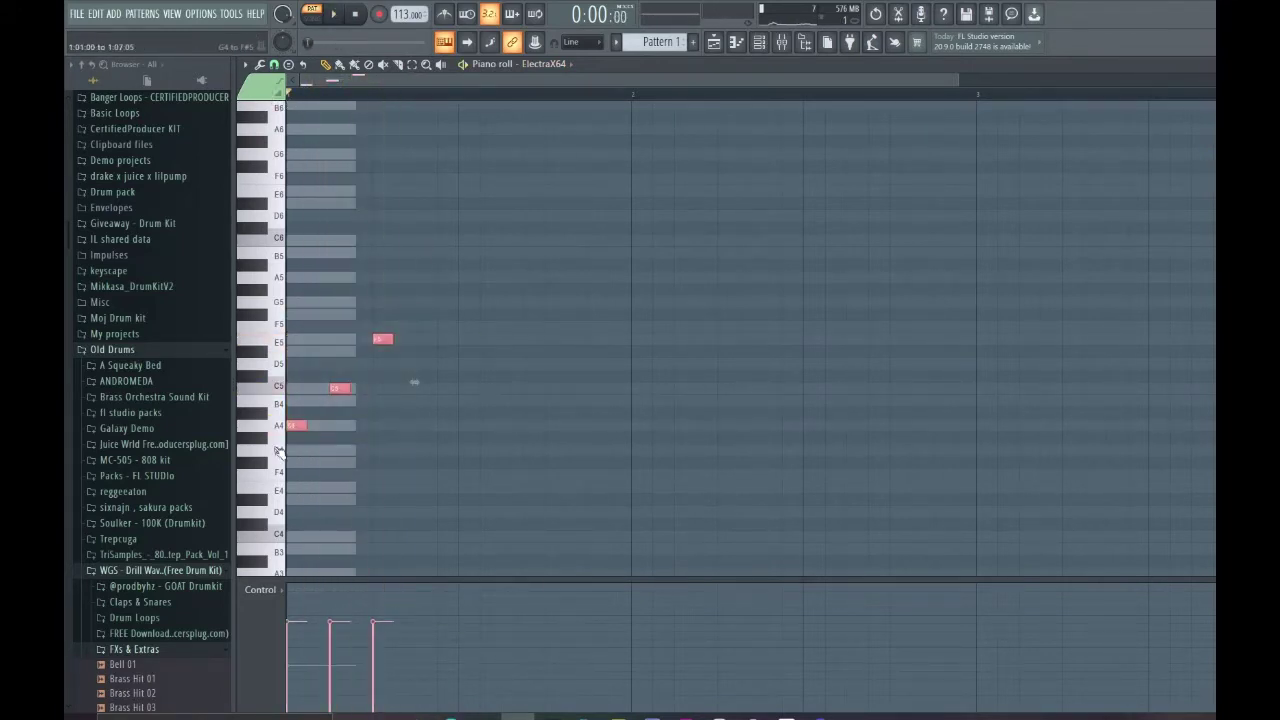
{"action": "left_click_drag", "start_coordinate": [291, 428], "coordinate": [461, 428], "text": "shift"}
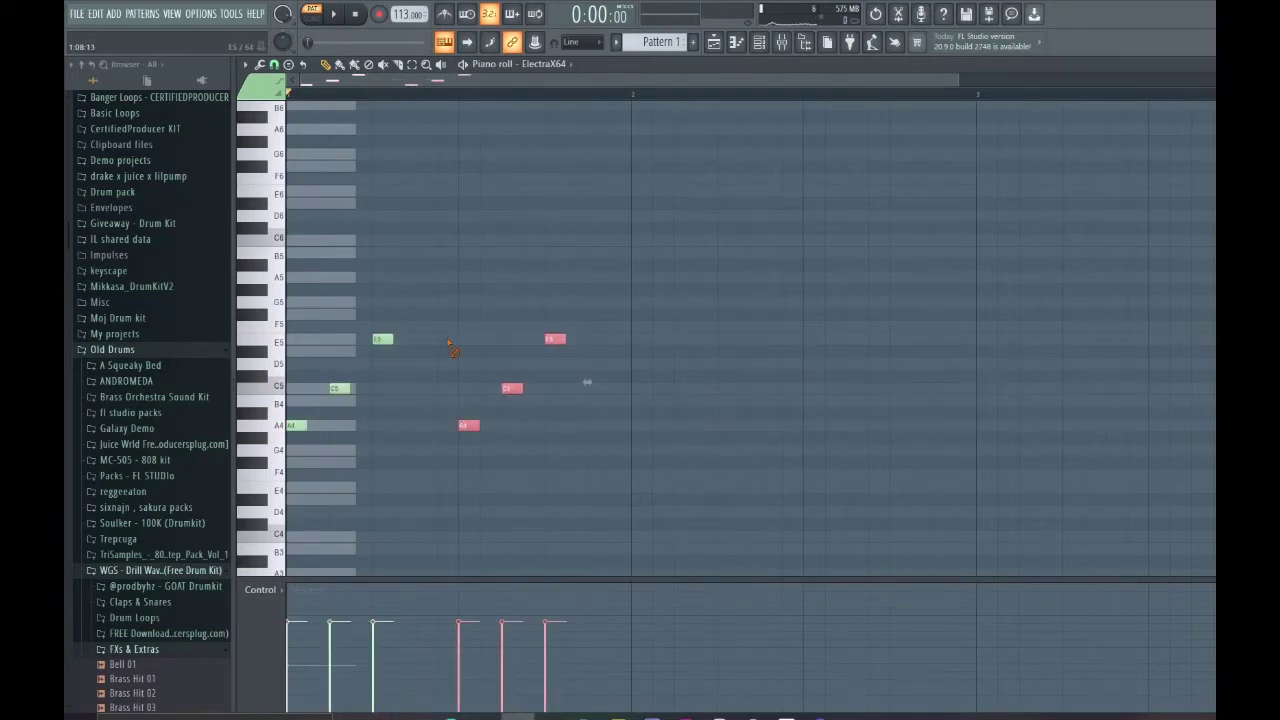
{"action": "key", "text": "ctrl+d"}
Add a B4 after each arpeggio, on steps 7 and 15 of bar 1, while the pattern plays.
{"action": "key", "text": "space"}
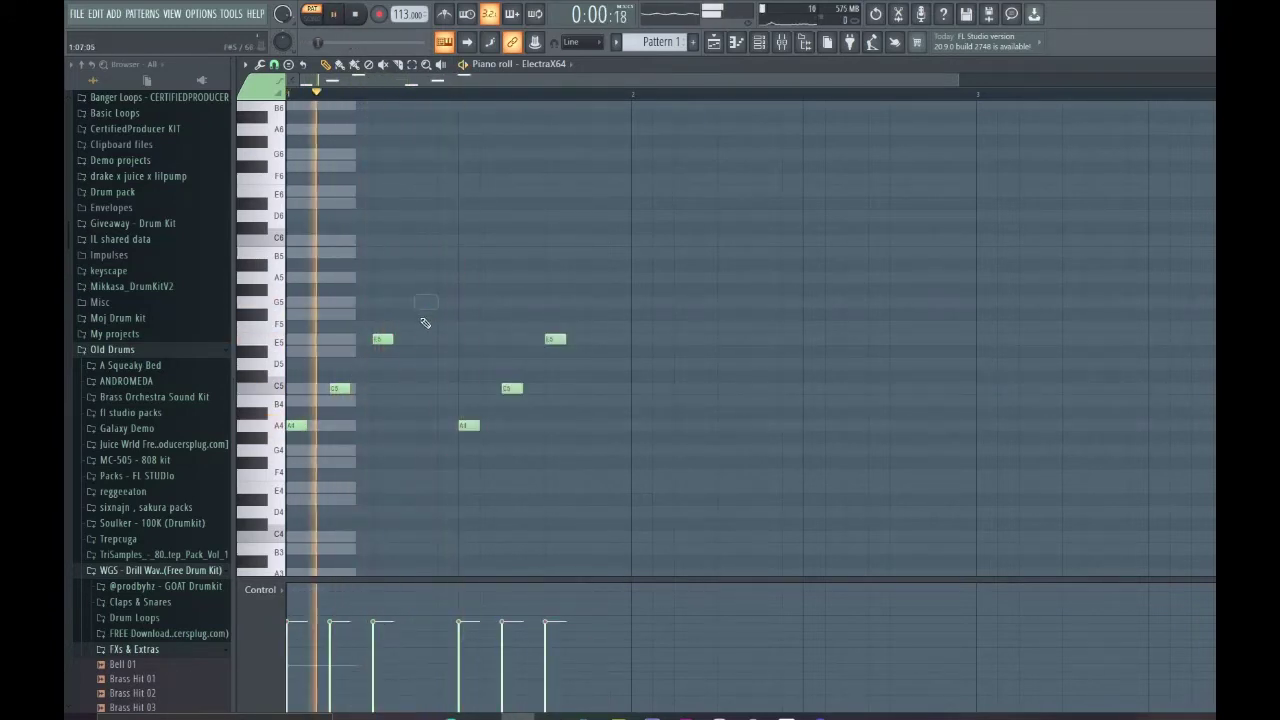
{"action": "left_click_drag", "start_coordinate": [425, 318], "coordinate": [425, 400]}
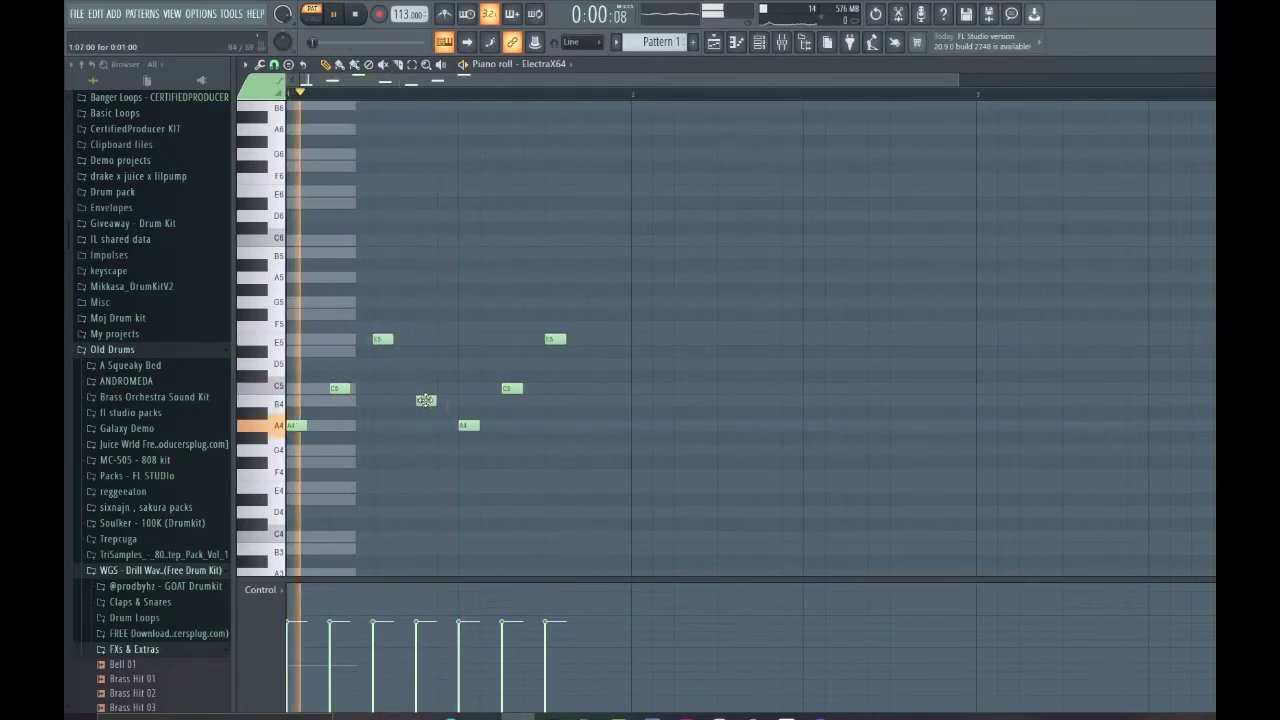
{"action": "left_click", "coordinate": [594, 400]}
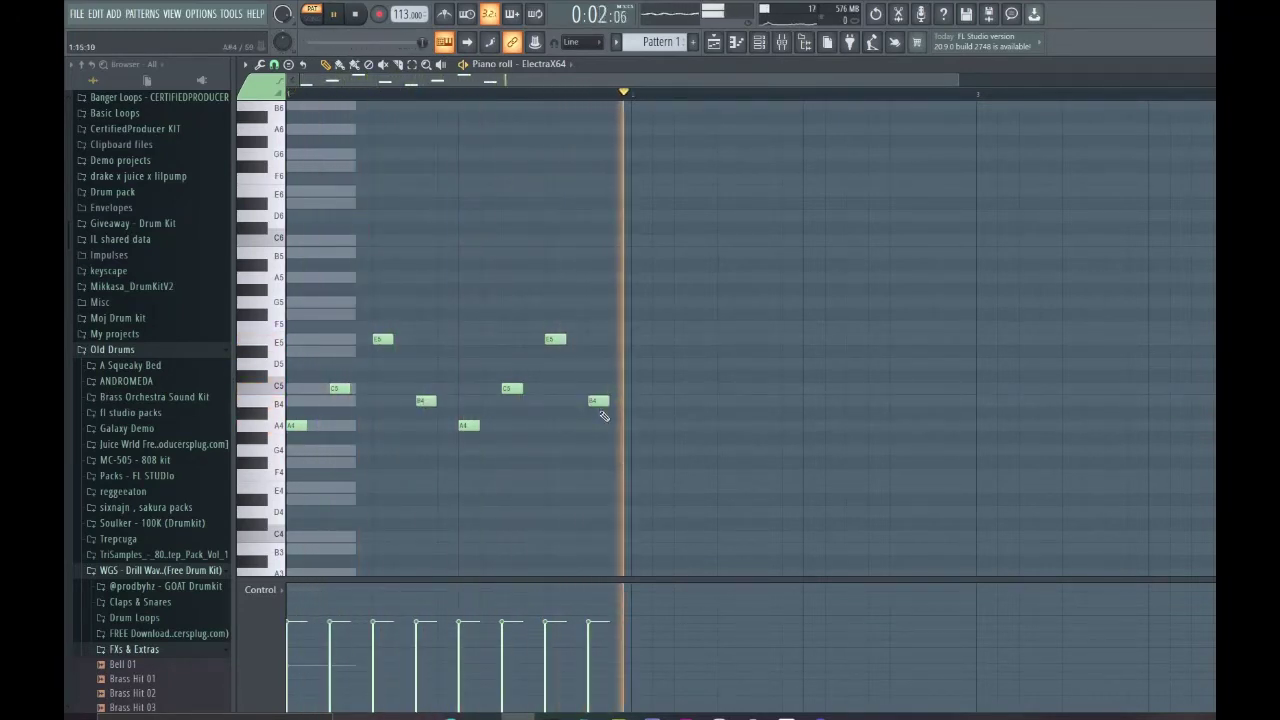
Duplicate the bar 1 melody and align the copy with the start of bar 2.
{"action": "scroll", "coordinate": [603, 415], "scroll_direction": "down", "scroll_amount": 2}
{"action": "key", "text": "ctrl+b"}
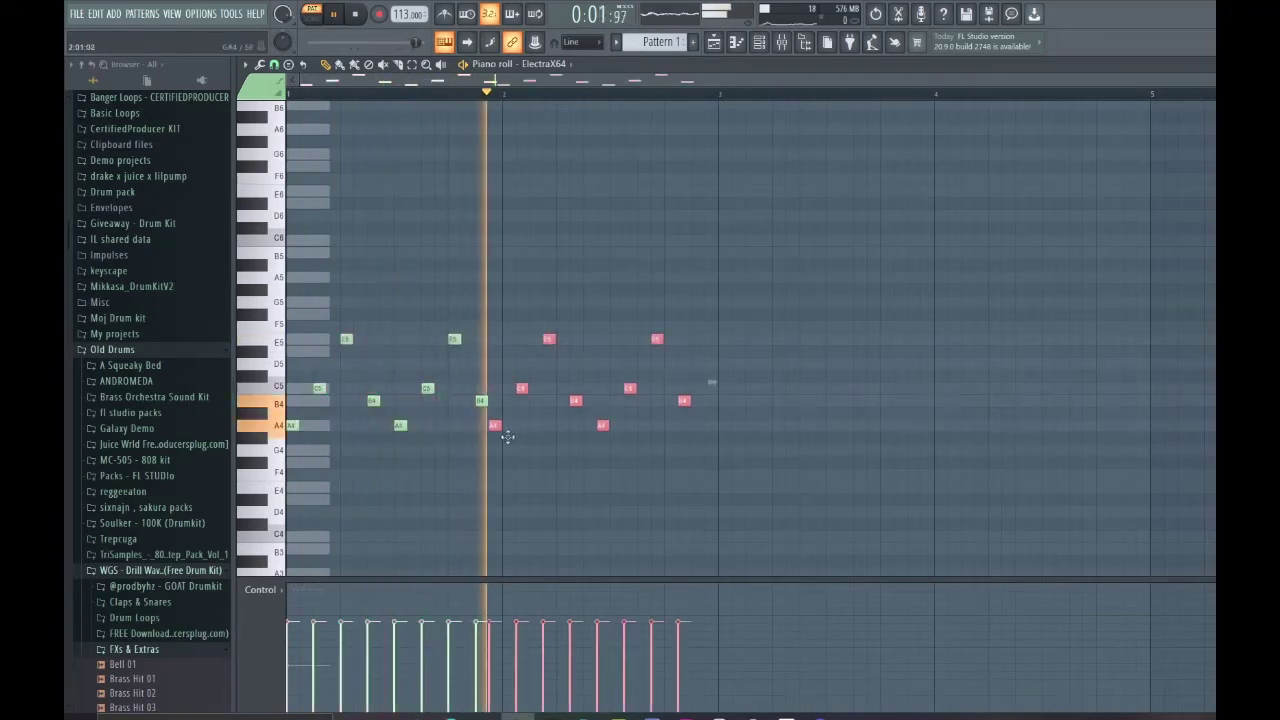
{"action": "left_click_drag", "start_coordinate": [508, 437], "coordinate": [516, 441]}
{"action": "key", "text": "space"}
{"action": "right_click", "coordinate": [562, 492]}
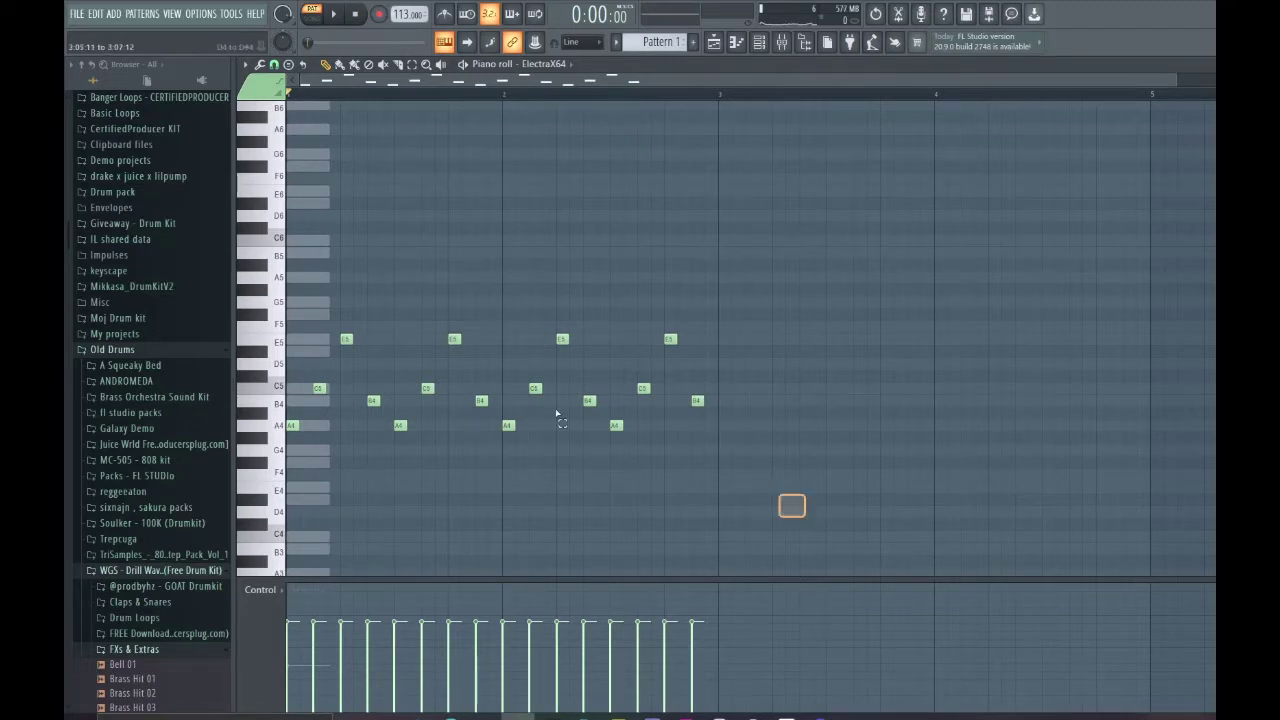
Duplicate the two-bar melody into bars 3 and 4 and play back the four-bar loop.
{"action": "key", "text": "ctrl+a"}
{"action": "key", "text": "ctrl+b"}
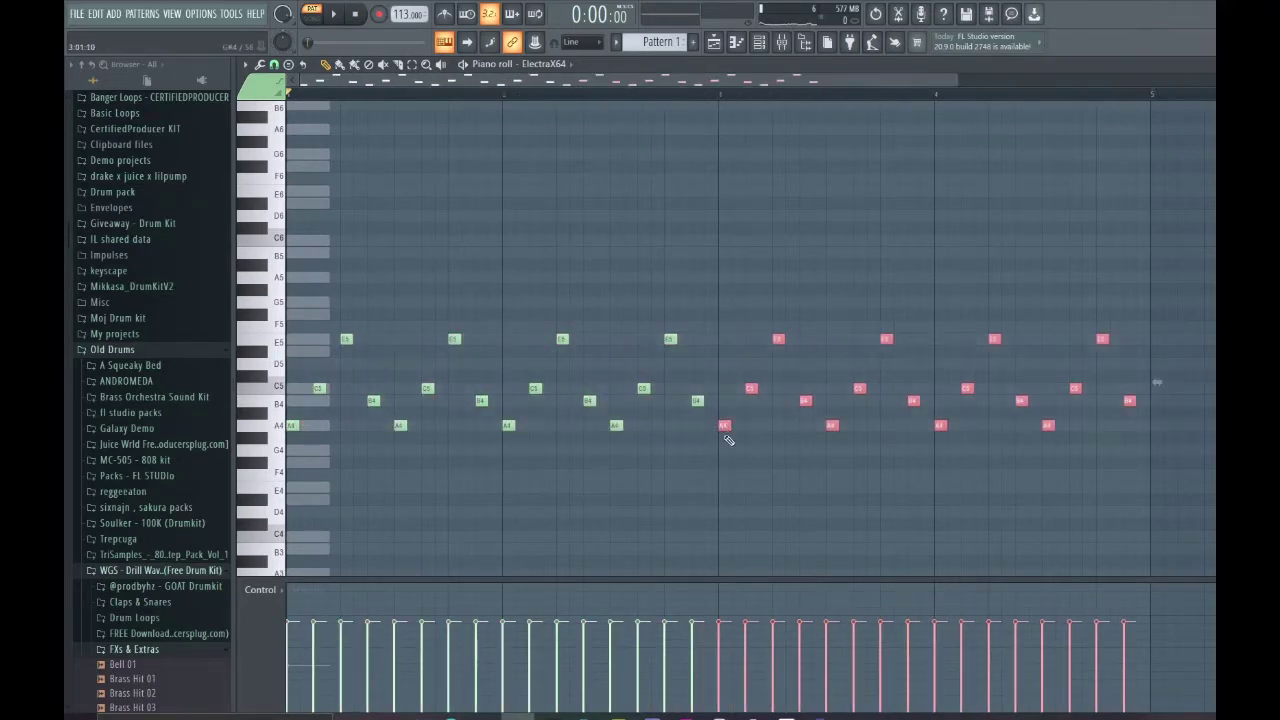
{"action": "left_click", "coordinate": [731, 503]}
{"action": "scroll", "coordinate": [731, 503], "scroll_direction": "down", "scroll_amount": 2}
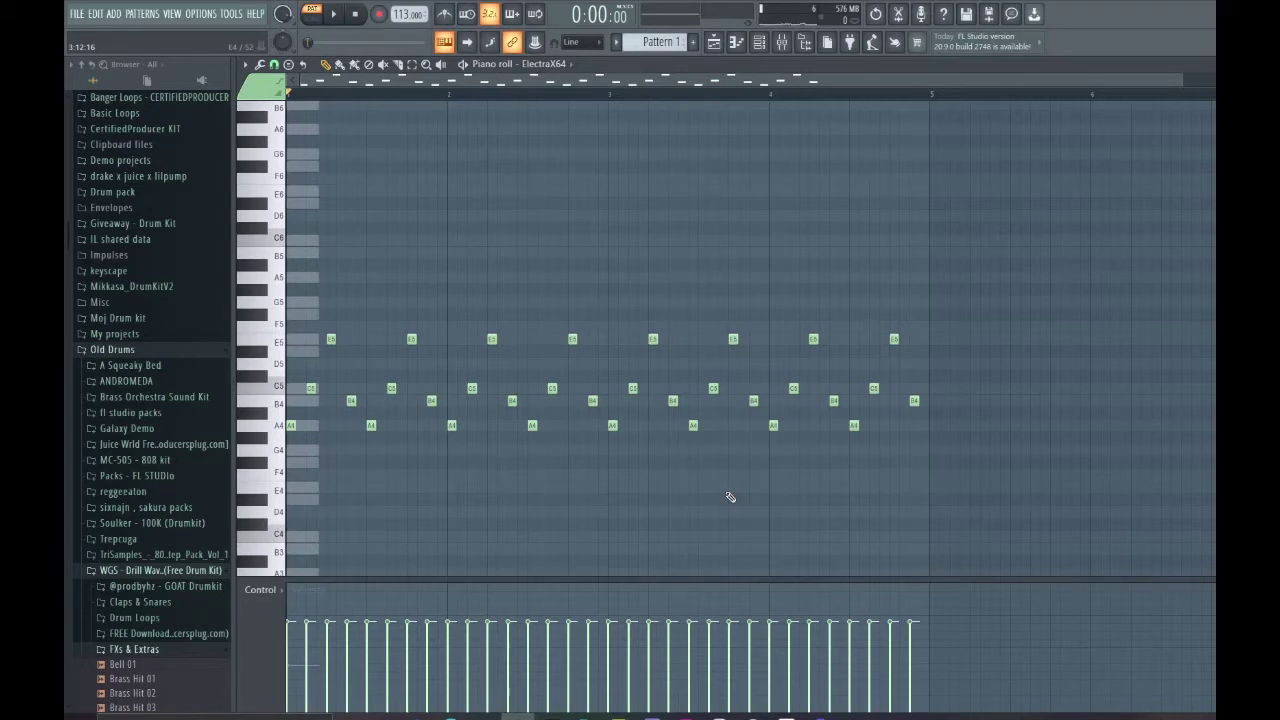
{"action": "key", "text": "space"}
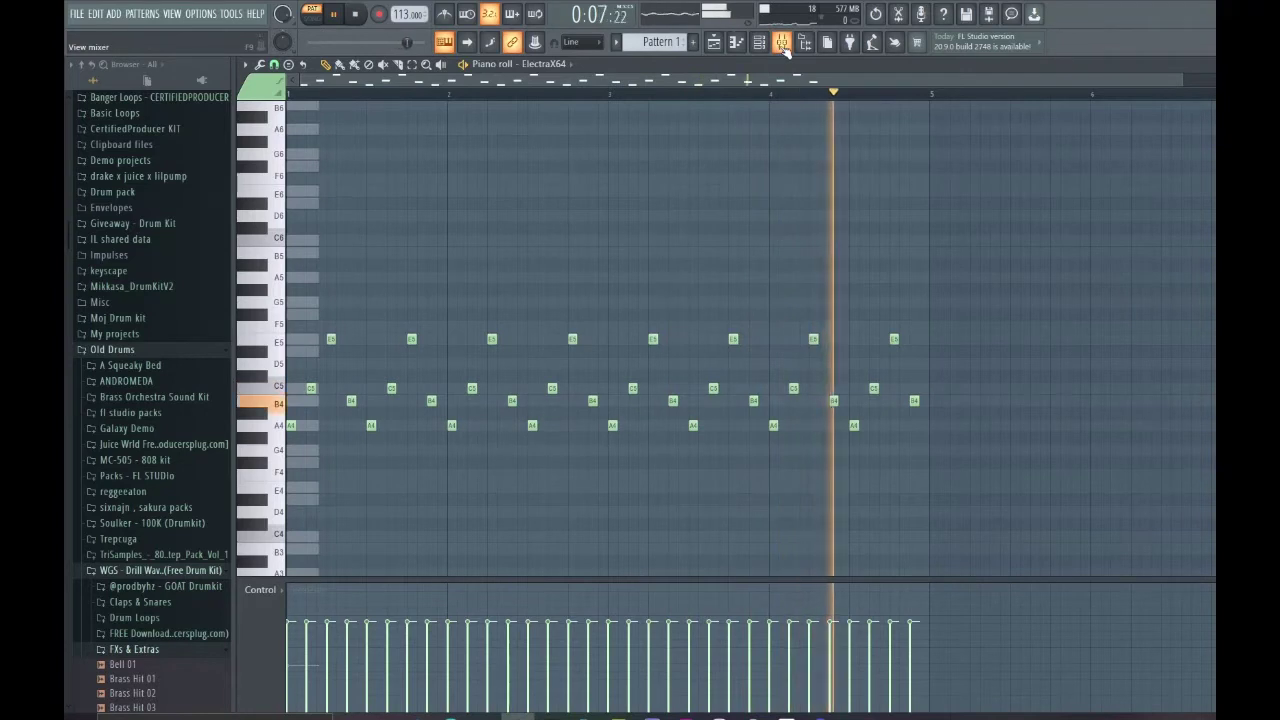
{"action": "key", "text": "space"}
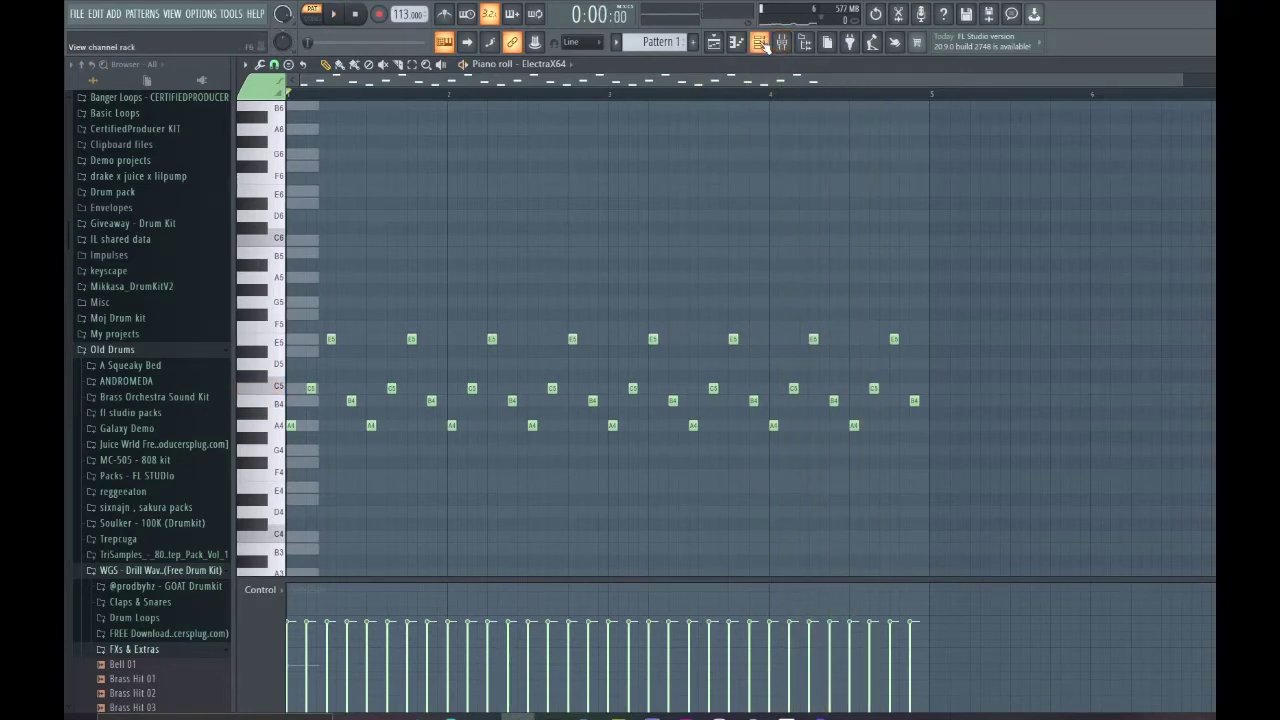
Clone the ElectraX64 channel in the channel rack and arrange the rack above the clone's plugin window.
{"action": "left_click", "coordinate": [760, 44]}
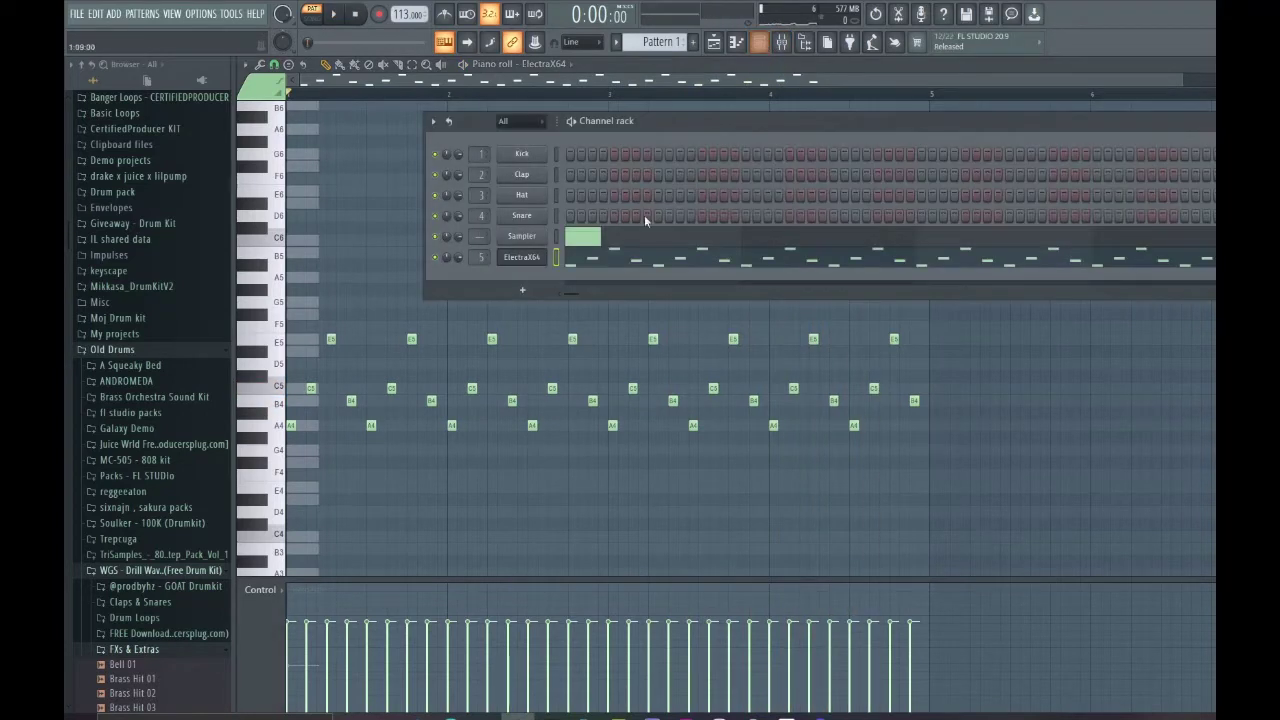
{"action": "right_click", "coordinate": [537, 268]}
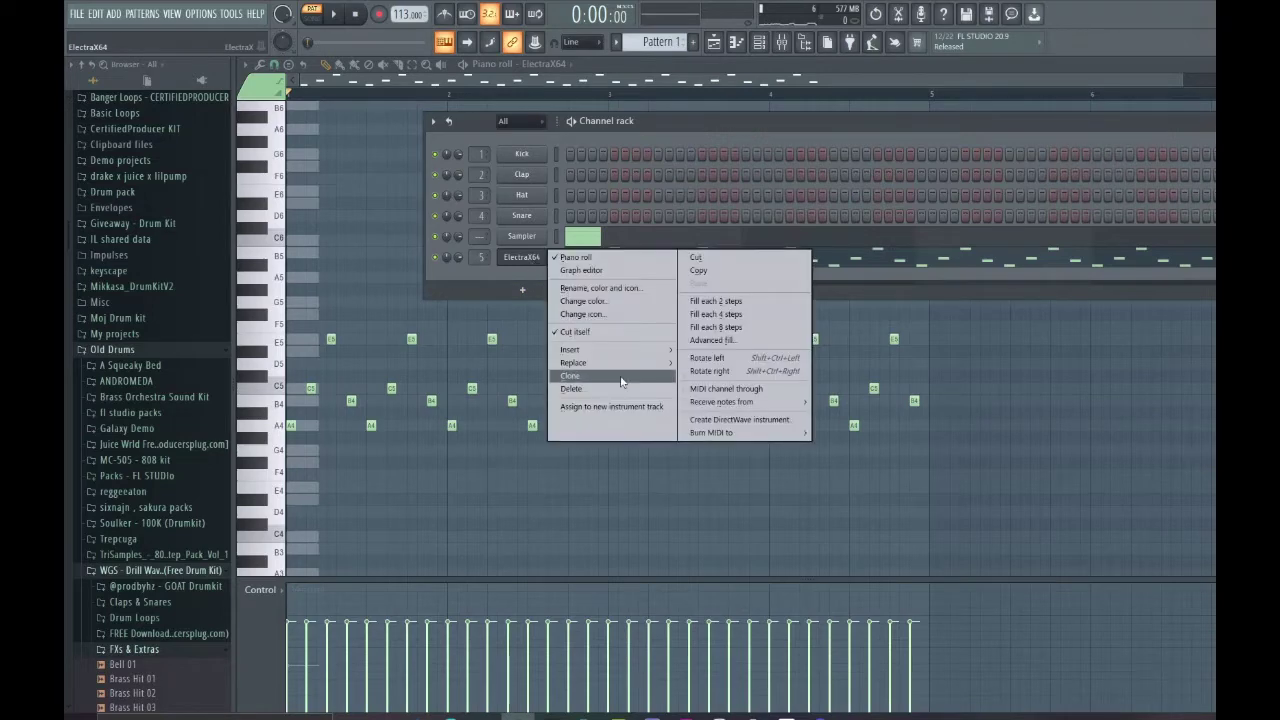
{"action": "left_click", "coordinate": [568, 375]}
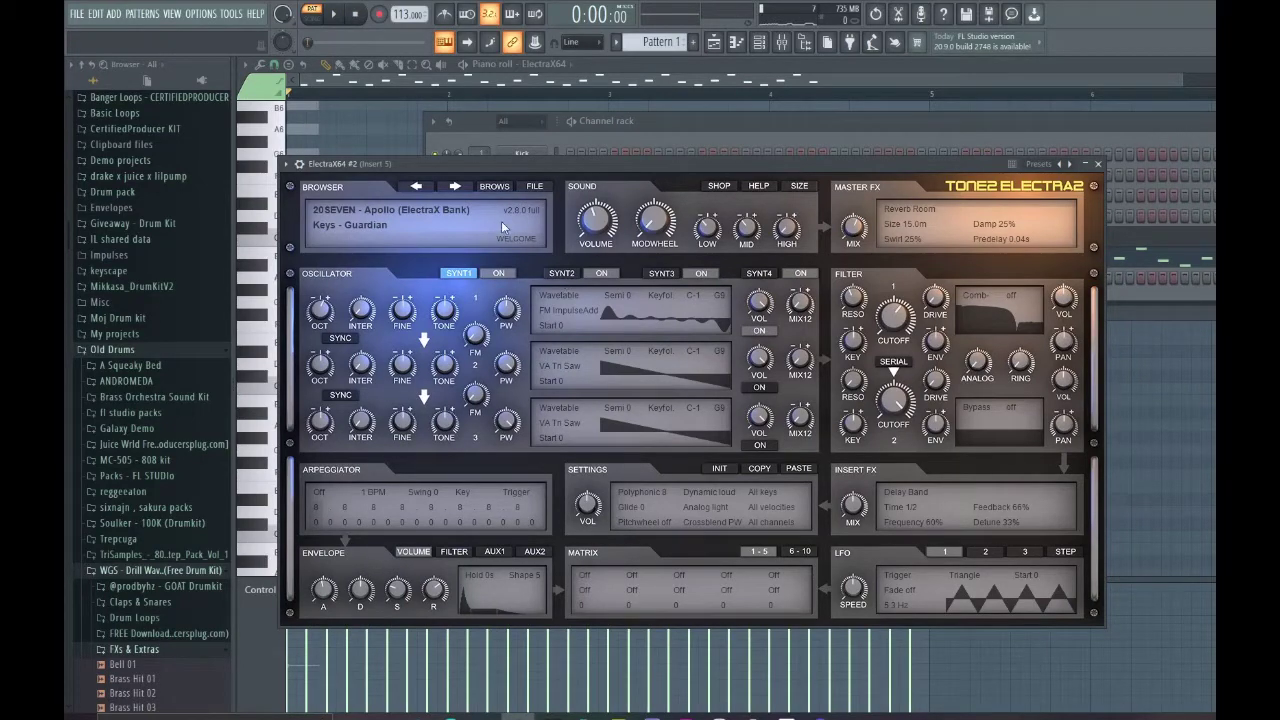
{"action": "left_click_drag", "start_coordinate": [519, 166], "coordinate": [576, 265]}
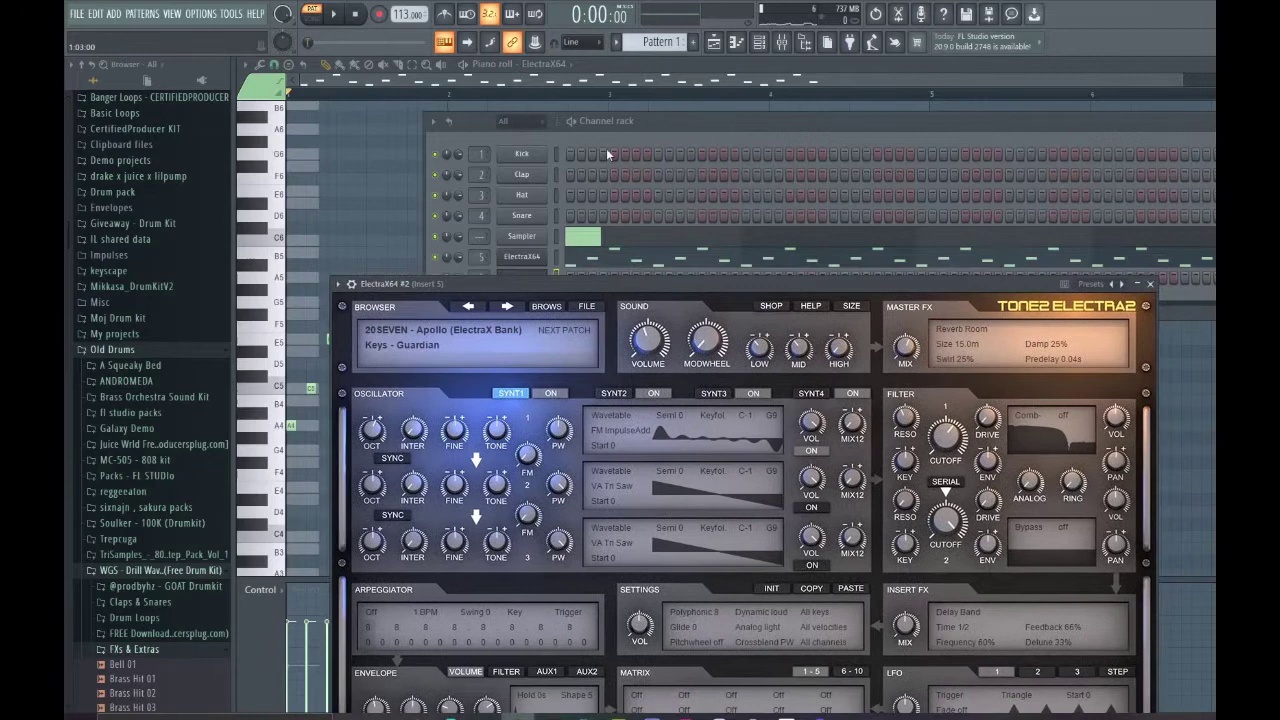
{"action": "left_click_drag", "start_coordinate": [656, 127], "coordinate": [643, 95]}
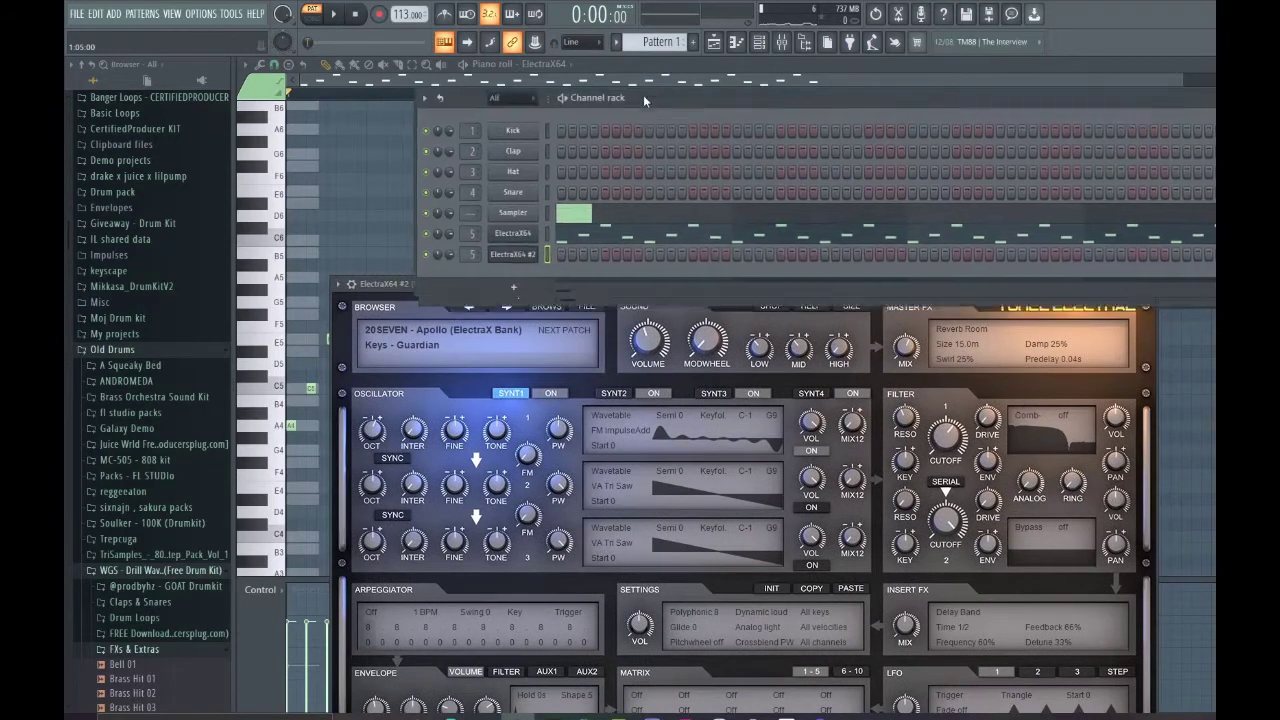
Audition patches in the cloned ElectraX64's Apollo bank while the pattern plays, settle on Keys - Sins and stop playback.
{"action": "left_click_drag", "start_coordinate": [931, 280], "coordinate": [1026, 299]}
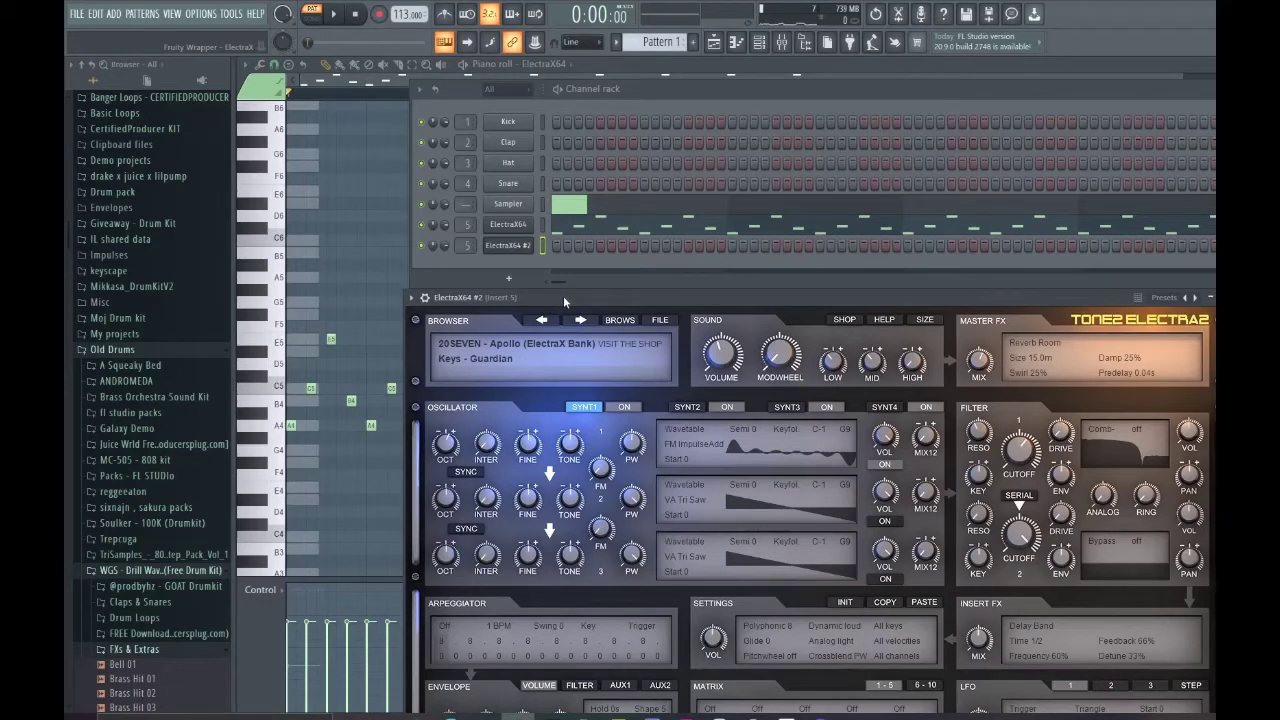
{"action": "left_click", "coordinate": [336, 15]}
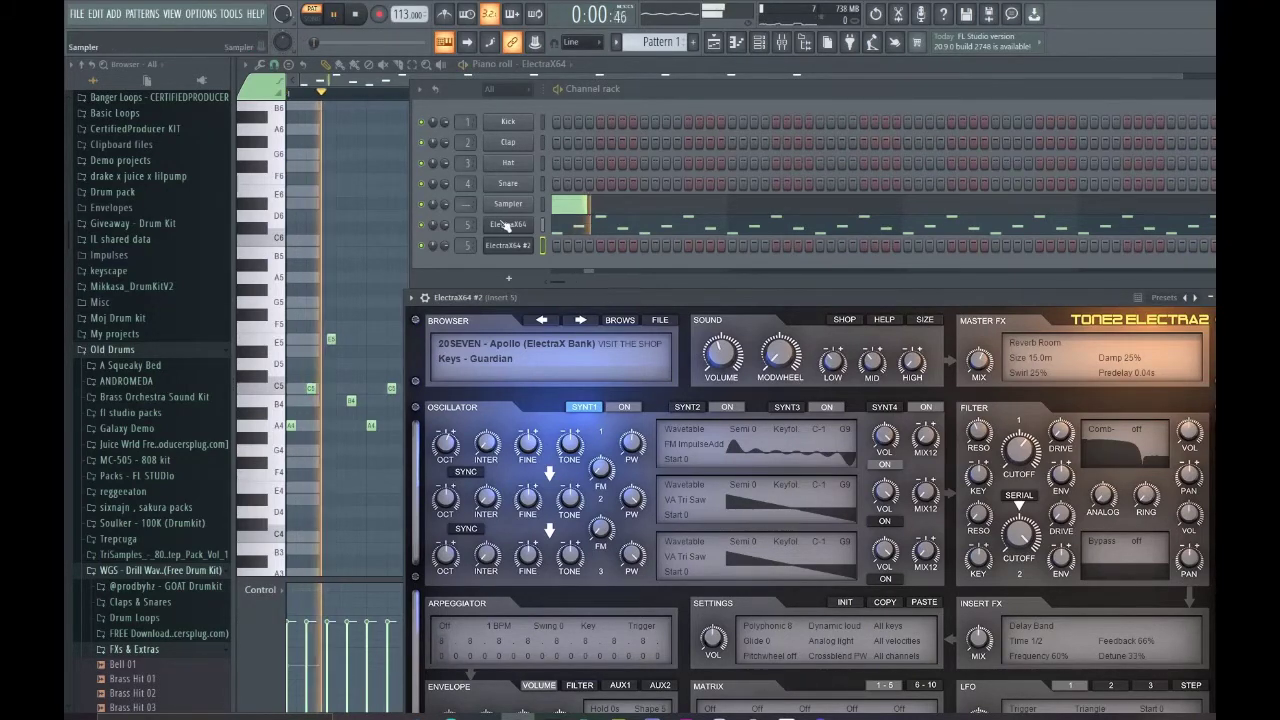
{"action": "left_click", "coordinate": [598, 347]}
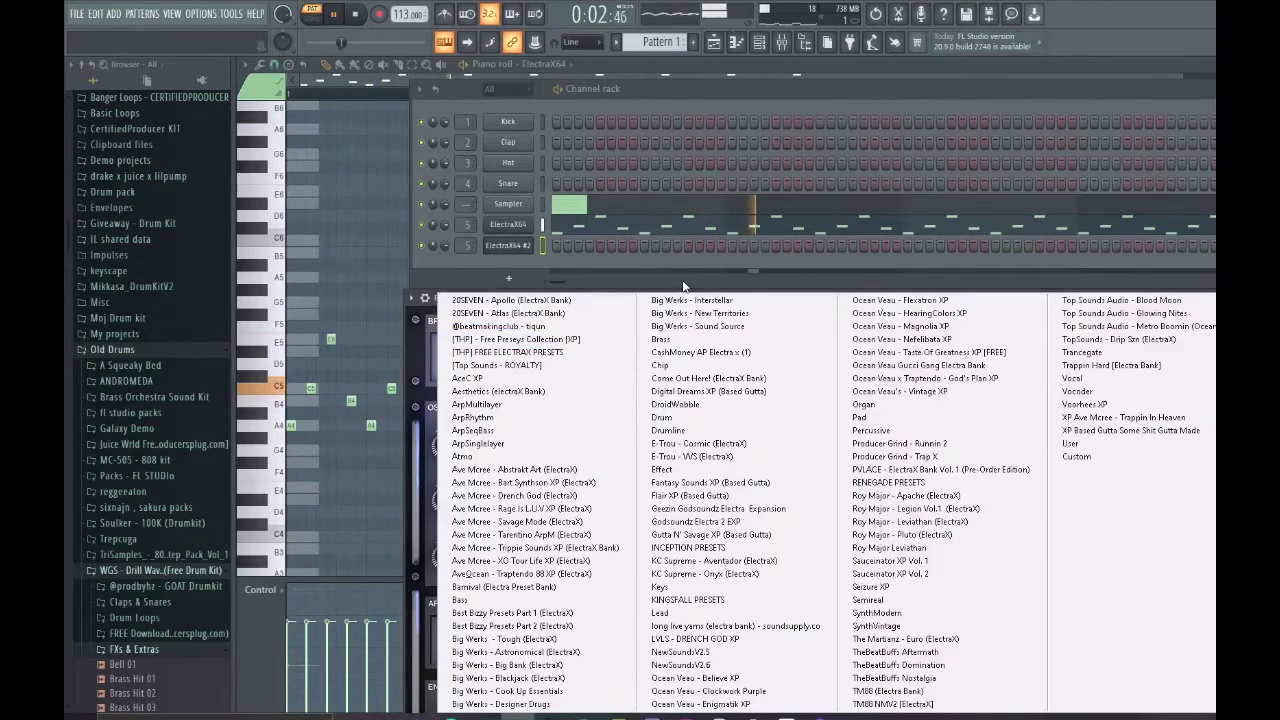
{"action": "left_click", "coordinate": [612, 301]}
{"action": "left_click", "coordinate": [579, 321]}
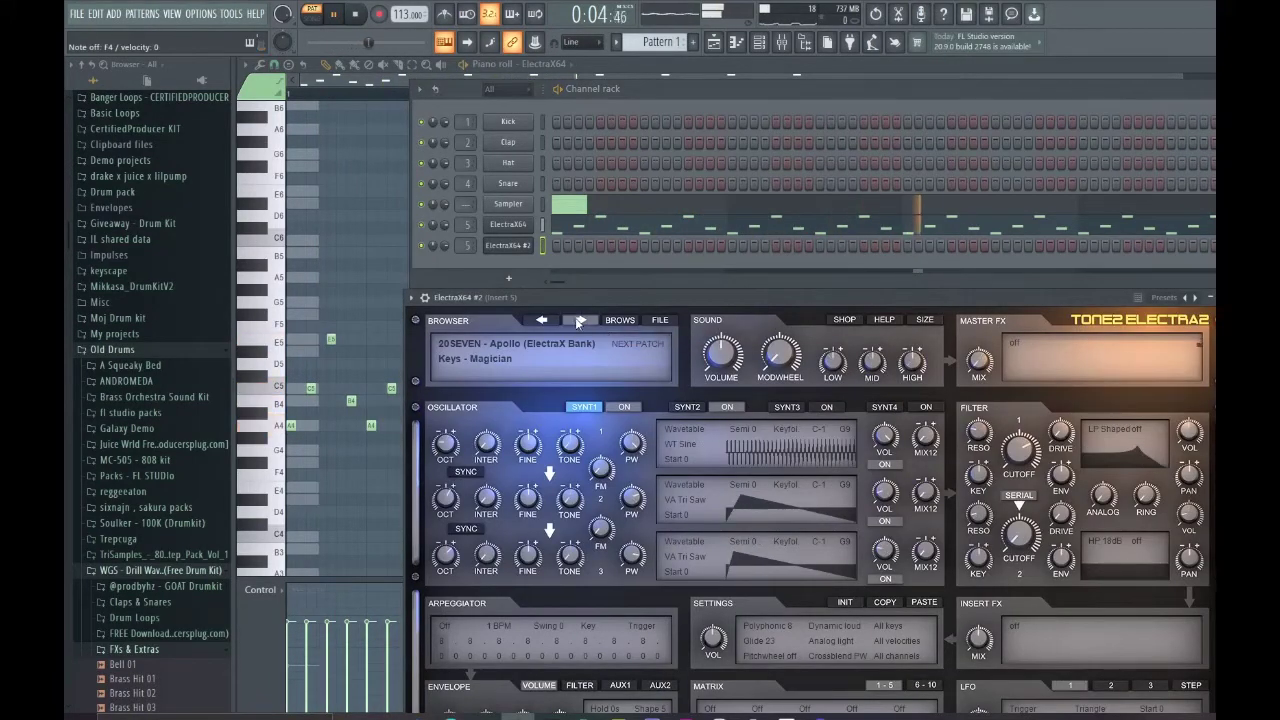
{"action": "left_click", "coordinate": [580, 321]}
{"action": "left_click", "coordinate": [580, 321]}
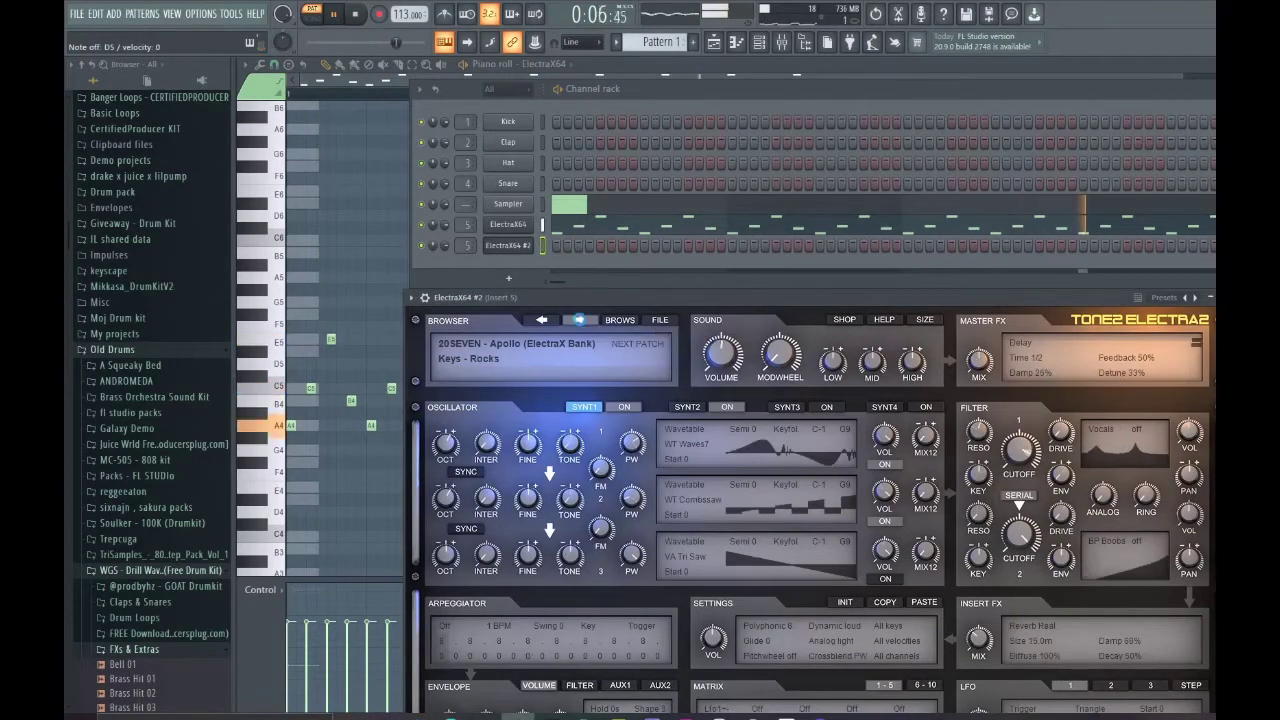
{"action": "left_click", "coordinate": [580, 321]}
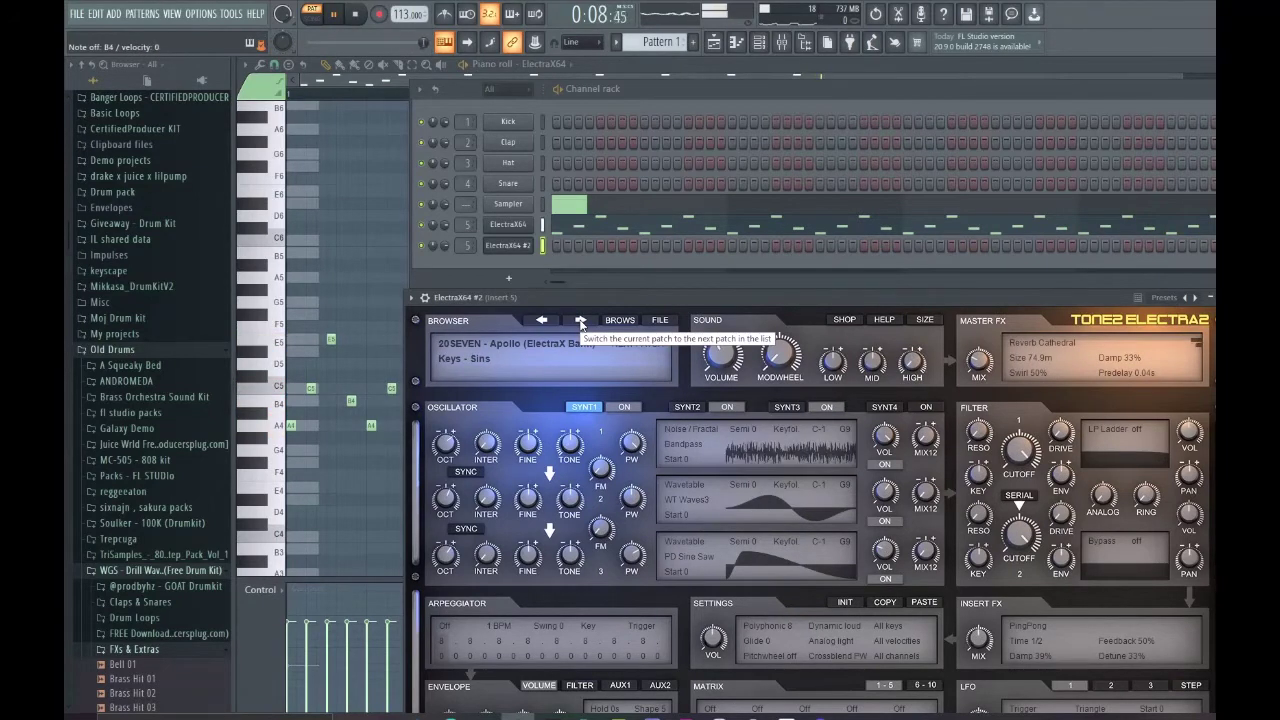
{"action": "left_click", "coordinate": [354, 16]}
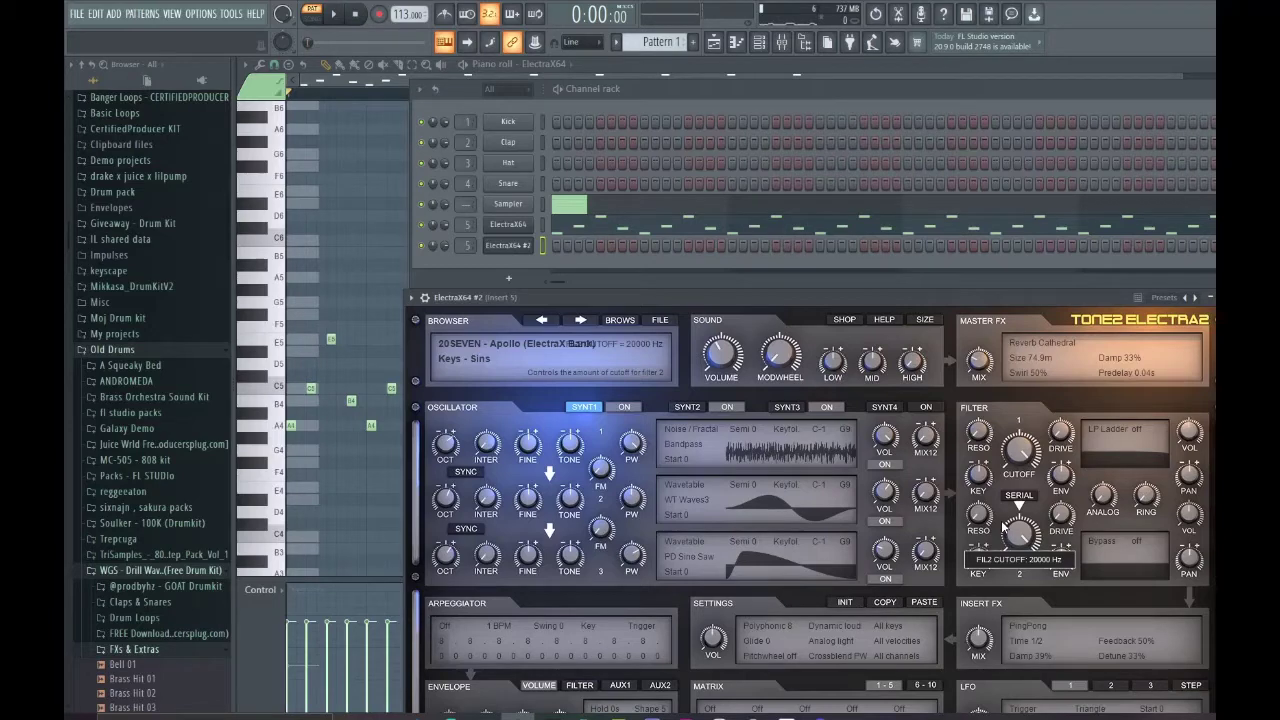
In the cloned channel's piano roll, place E5 and B4 on steps 13 and 15 of bar 1 and A4 at bar 2's start, then audition them.
{"action": "right_click", "coordinate": [527, 246]}
{"action": "left_click", "coordinate": [540, 252]}
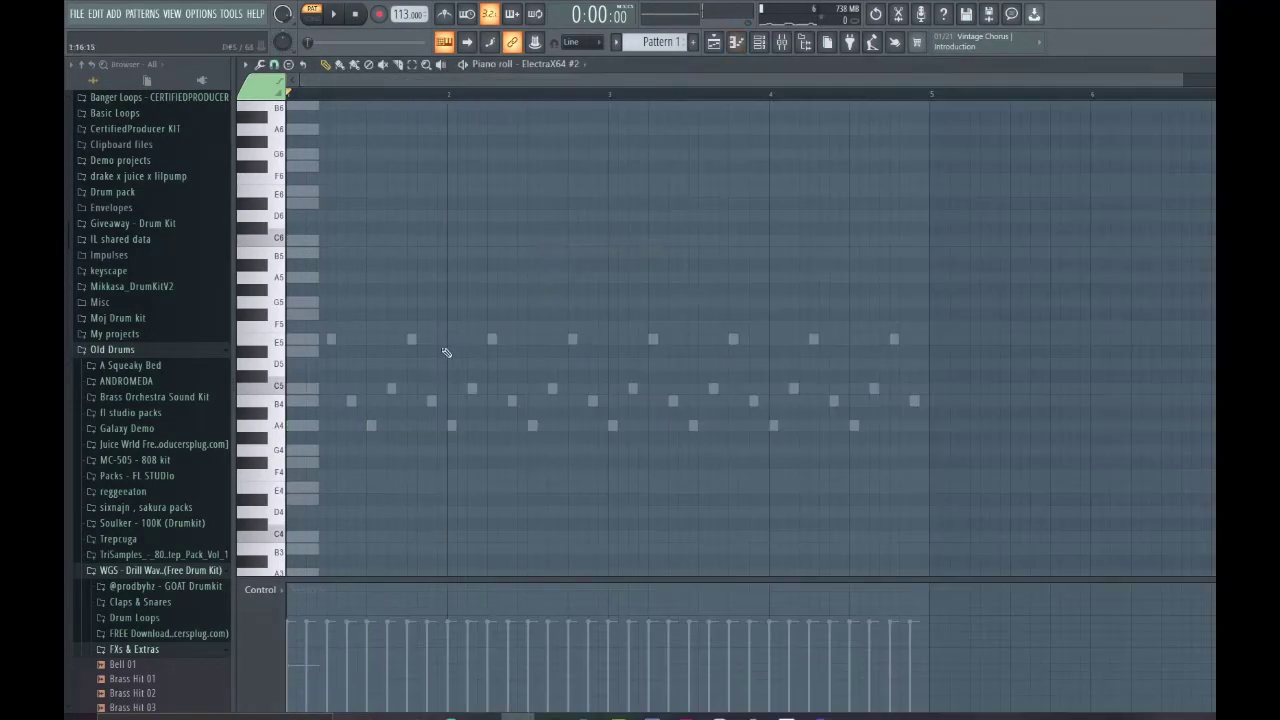
{"action": "scroll", "coordinate": [514, 94], "scroll_direction": "up", "scroll_amount": 3}
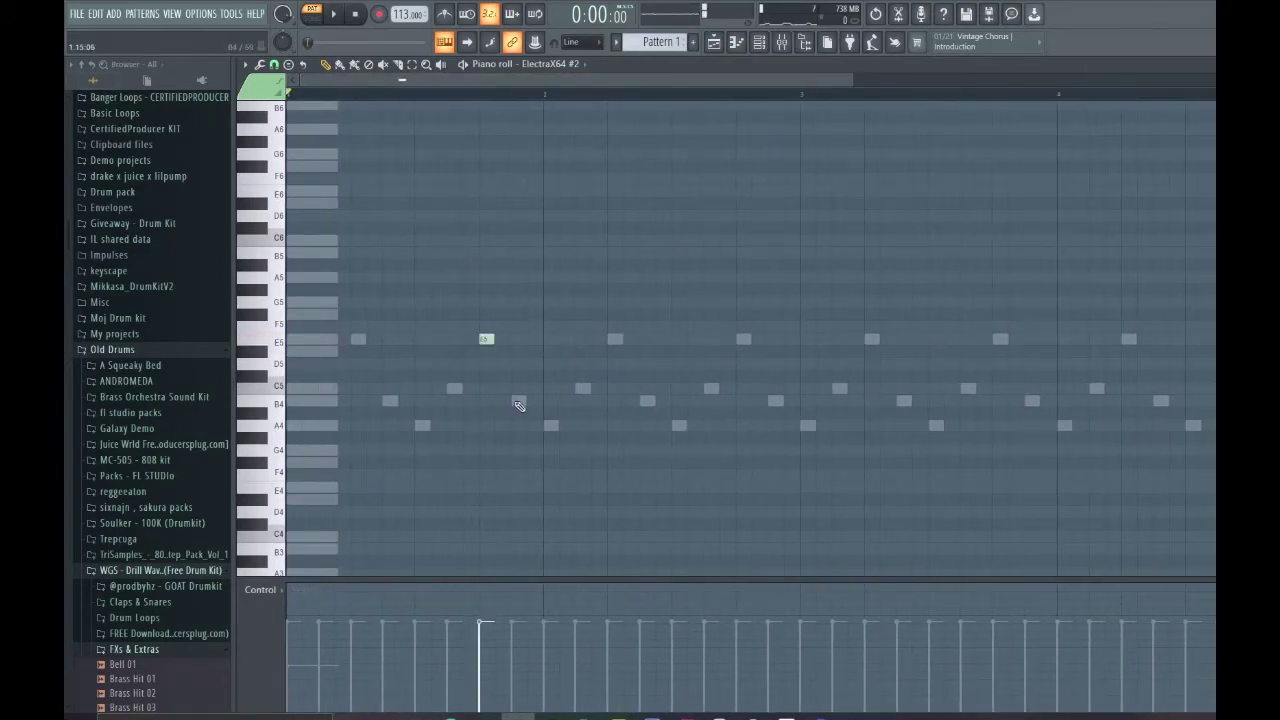
{"action": "left_click_drag", "start_coordinate": [519, 405], "coordinate": [550, 428]}
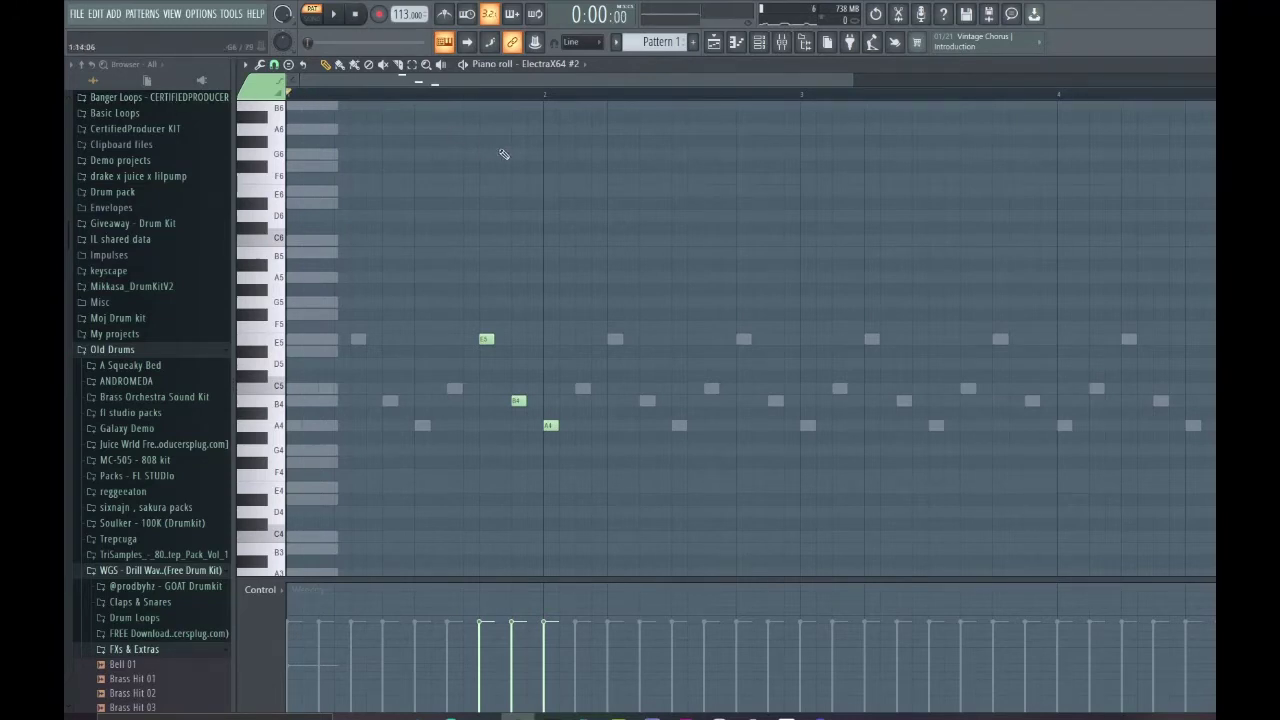
{"action": "key", "text": "space"}
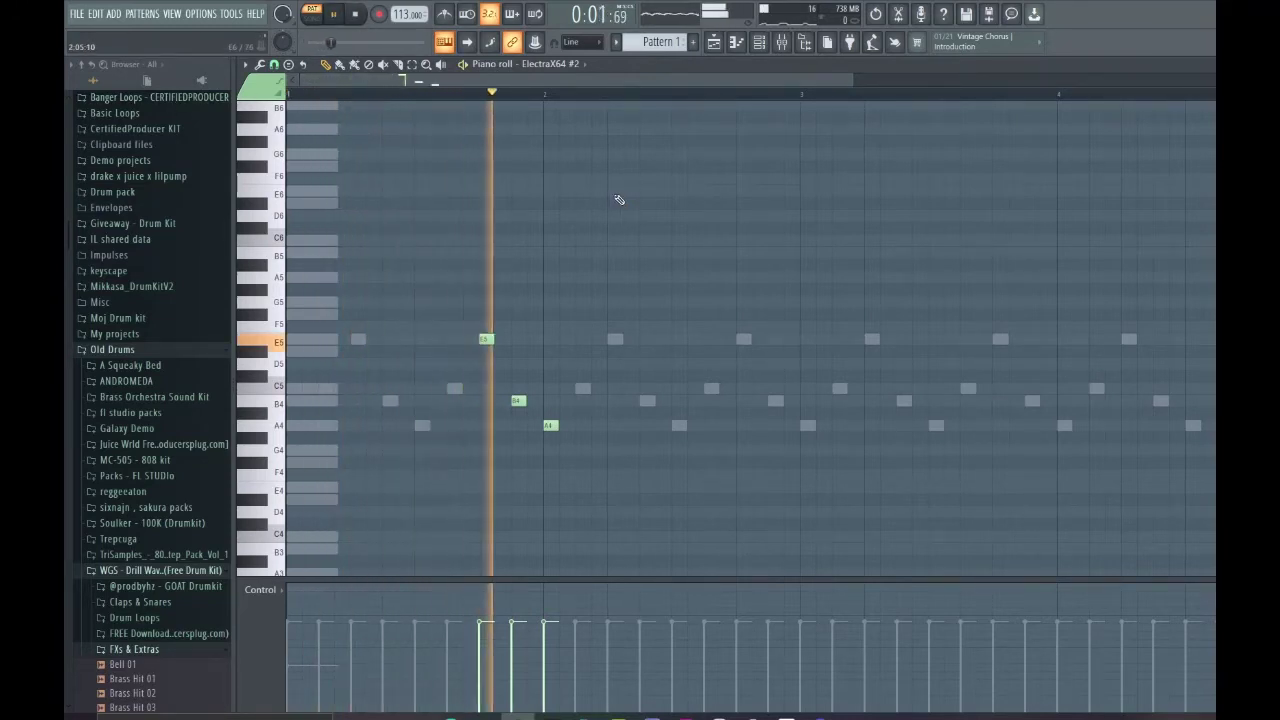
{"action": "key", "text": "space"}
Raise the three new notes by one octave and play the pattern.
{"action": "left_click_drag", "start_coordinate": [437, 280], "coordinate": [729, 531]}
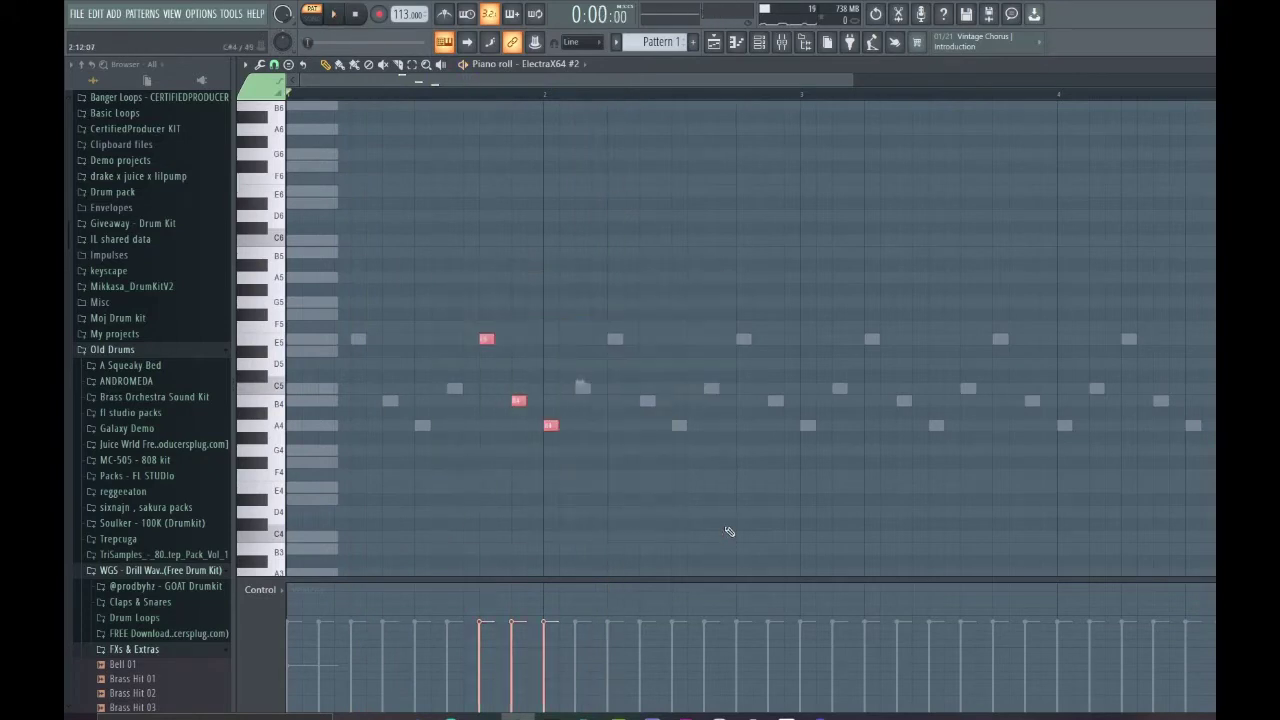
{"action": "scroll", "coordinate": [730, 531], "scroll_direction": "up", "scroll_amount": 1}
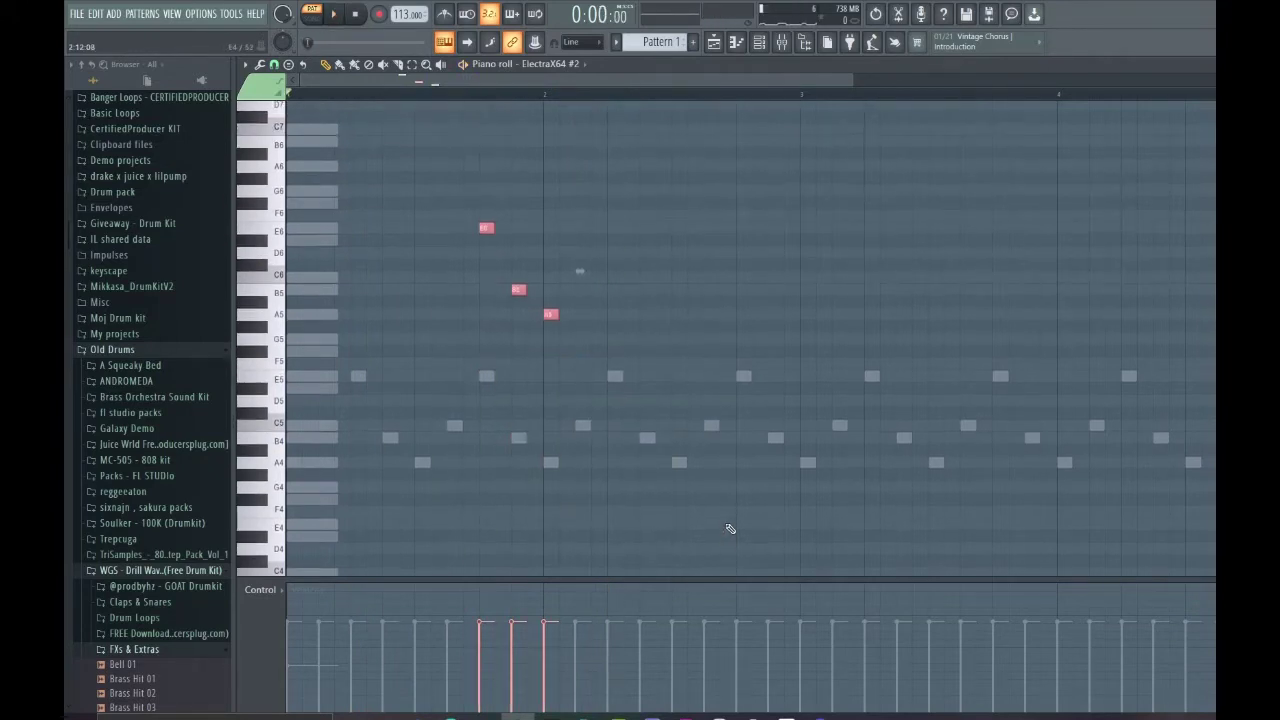
{"action": "left_click", "coordinate": [657, 508]}
{"action": "key", "text": "space"}
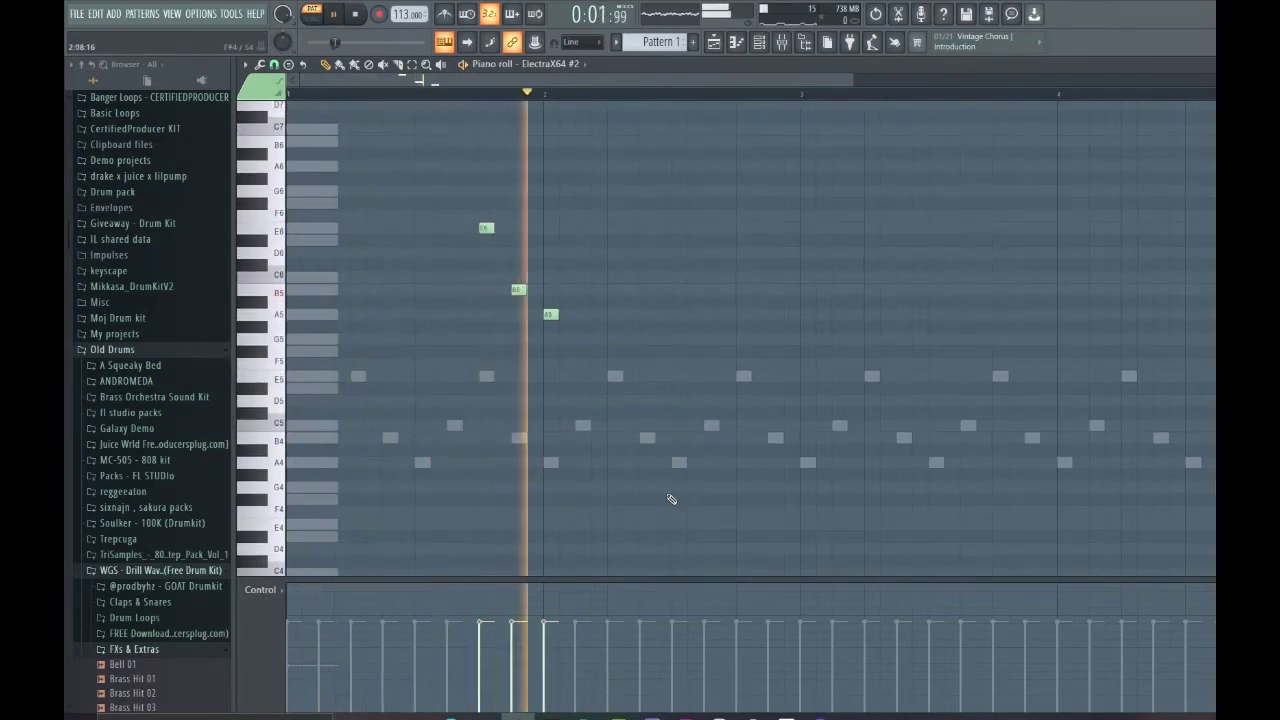
Duplicate the three-note E6, B5, A5 phrase across the end of bar 3 and the start of bar 4.
{"action": "scroll", "coordinate": [603, 326], "scroll_direction": "down", "scroll_amount": 2}
{"action": "left_click_drag", "start_coordinate": [528, 384], "coordinate": [736, 230]}
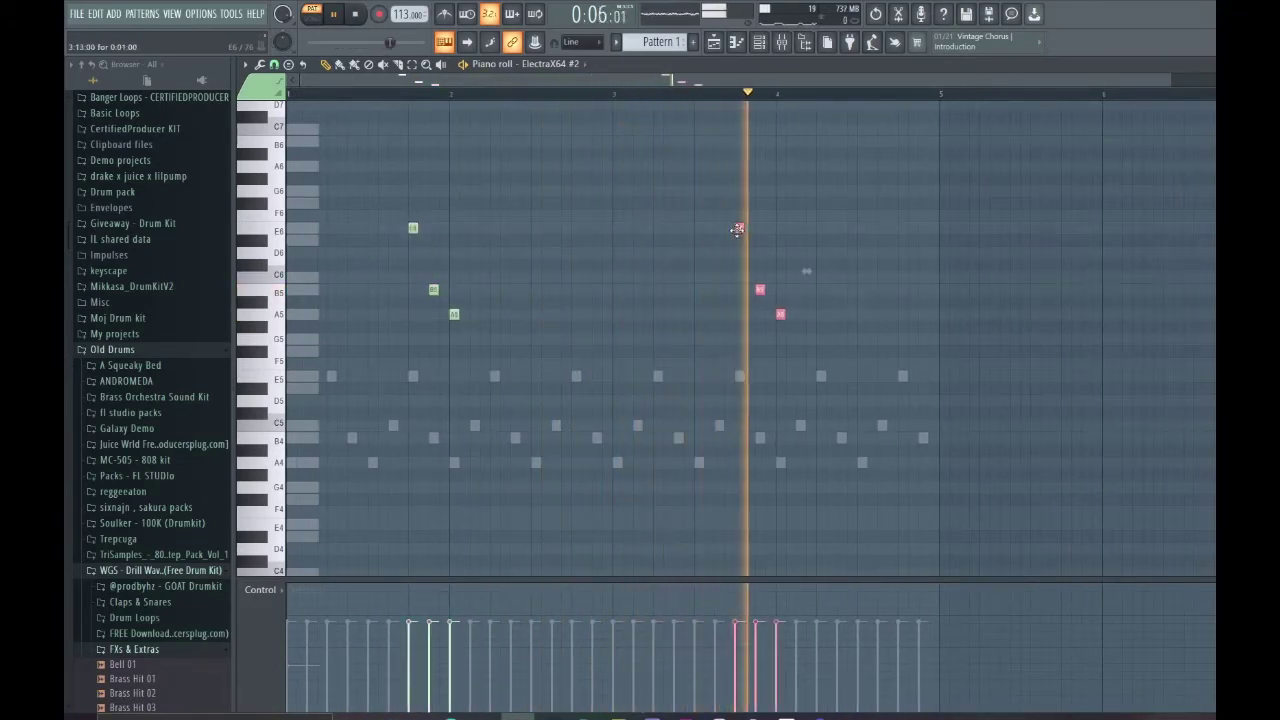
{"action": "left_click", "coordinate": [551, 180]}
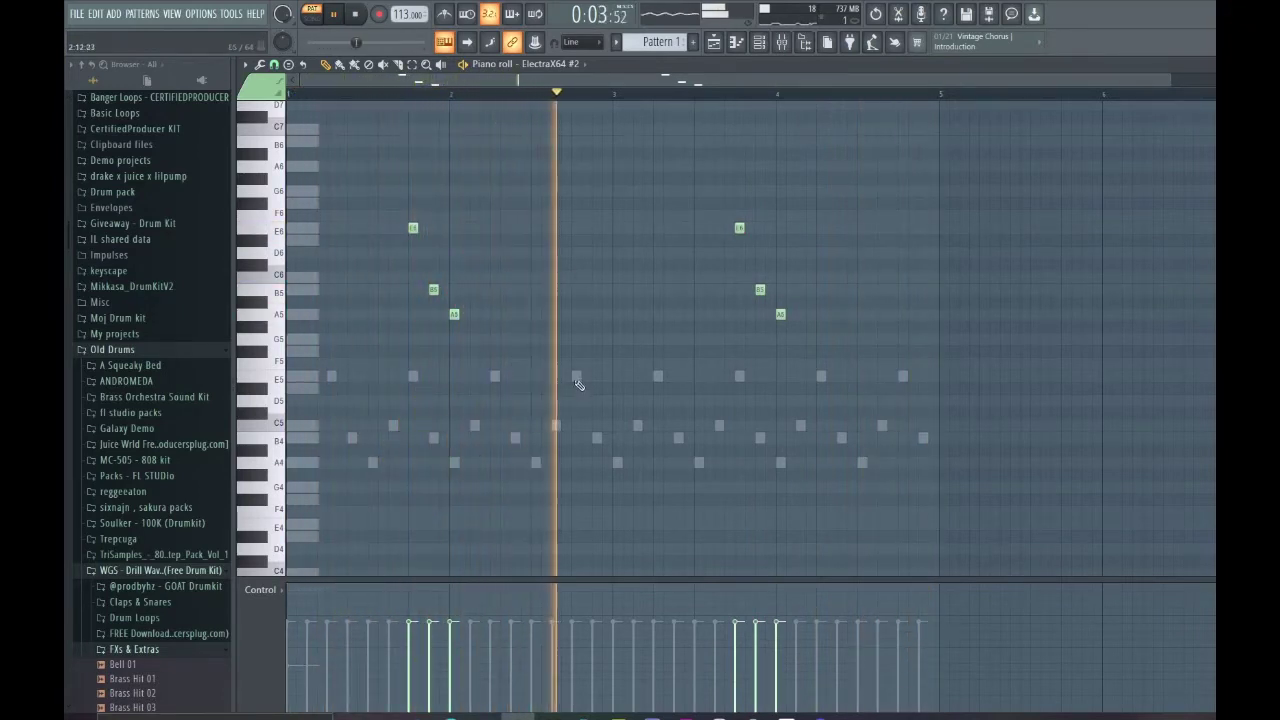
Add a long E5 on step 13 of bars 2 and 4, each preceded by a short C5 on step 11, and stop playback.
{"action": "left_click_drag", "start_coordinate": [580, 377], "coordinate": [609, 377]}
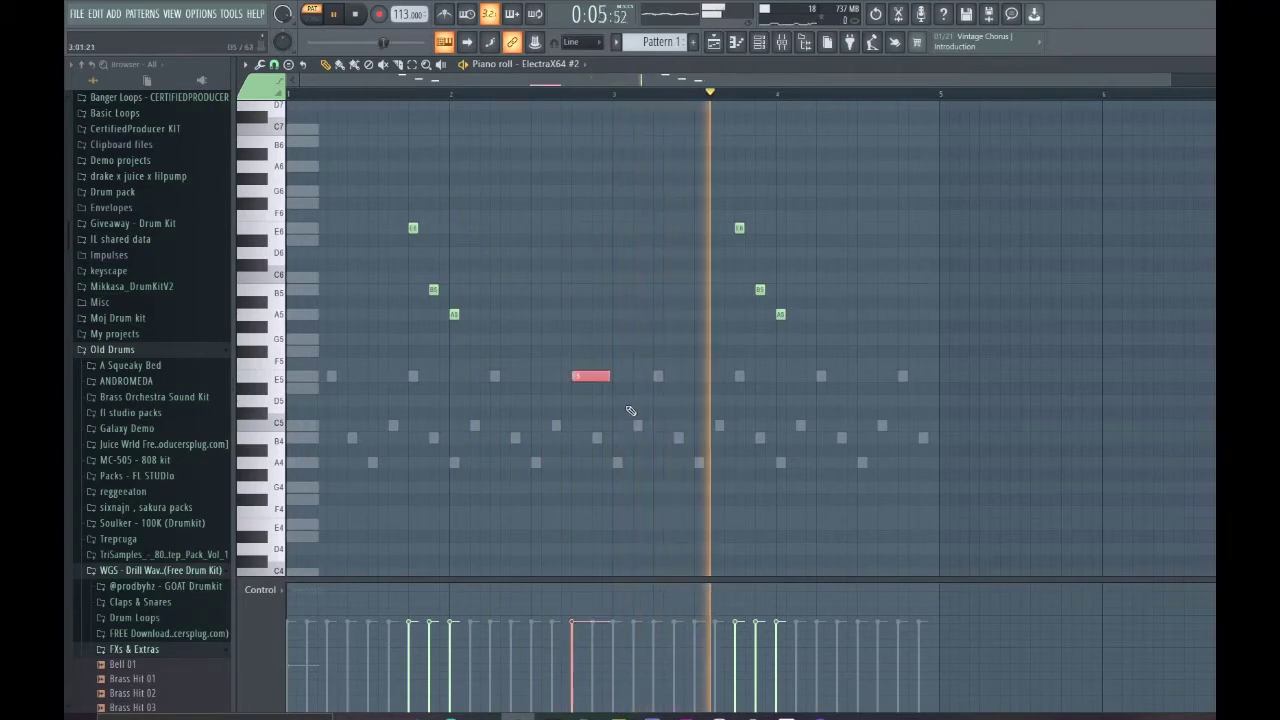
{"action": "left_click", "coordinate": [903, 377]}
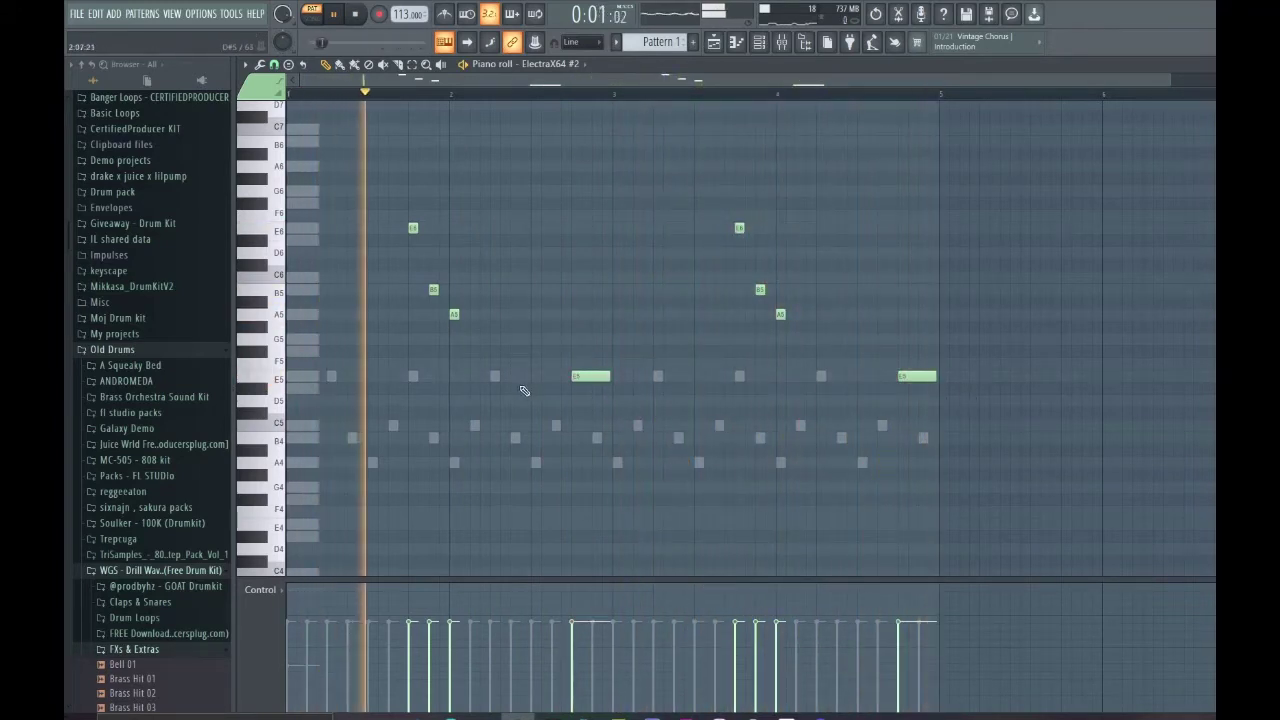
{"action": "left_click", "coordinate": [560, 425]}
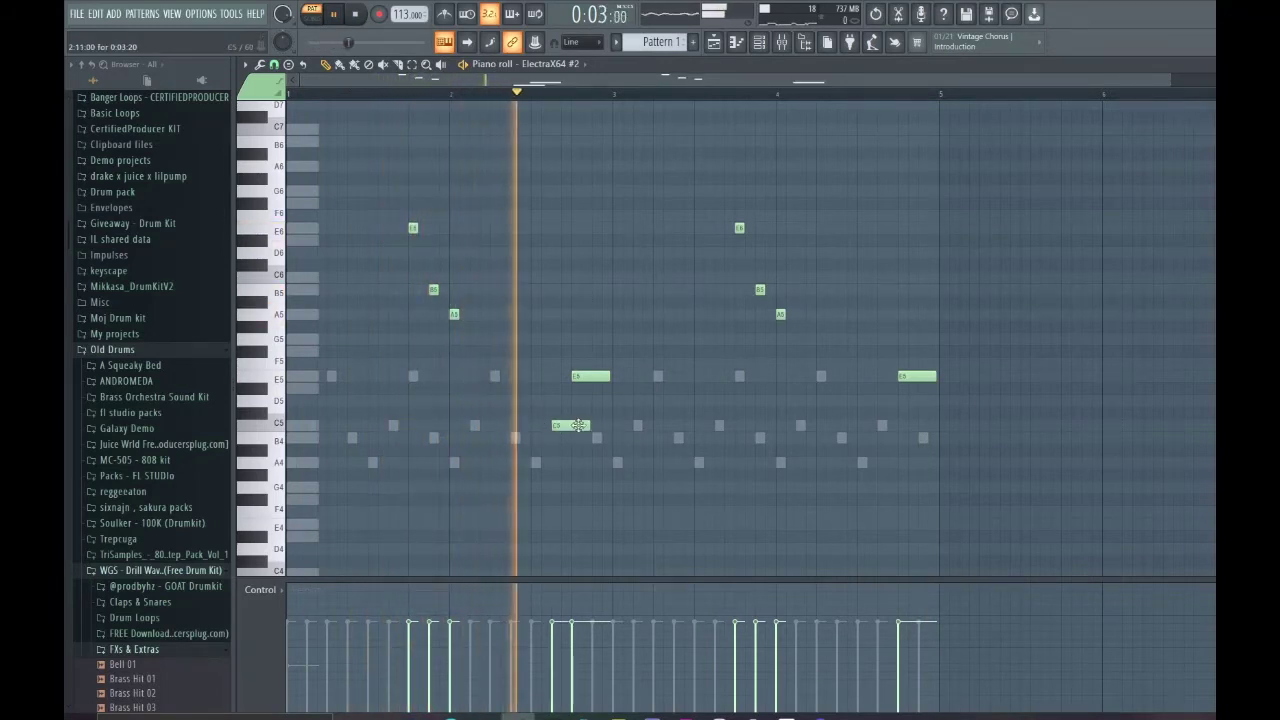
{"action": "left_click_drag", "start_coordinate": [588, 426], "coordinate": [566, 427]}
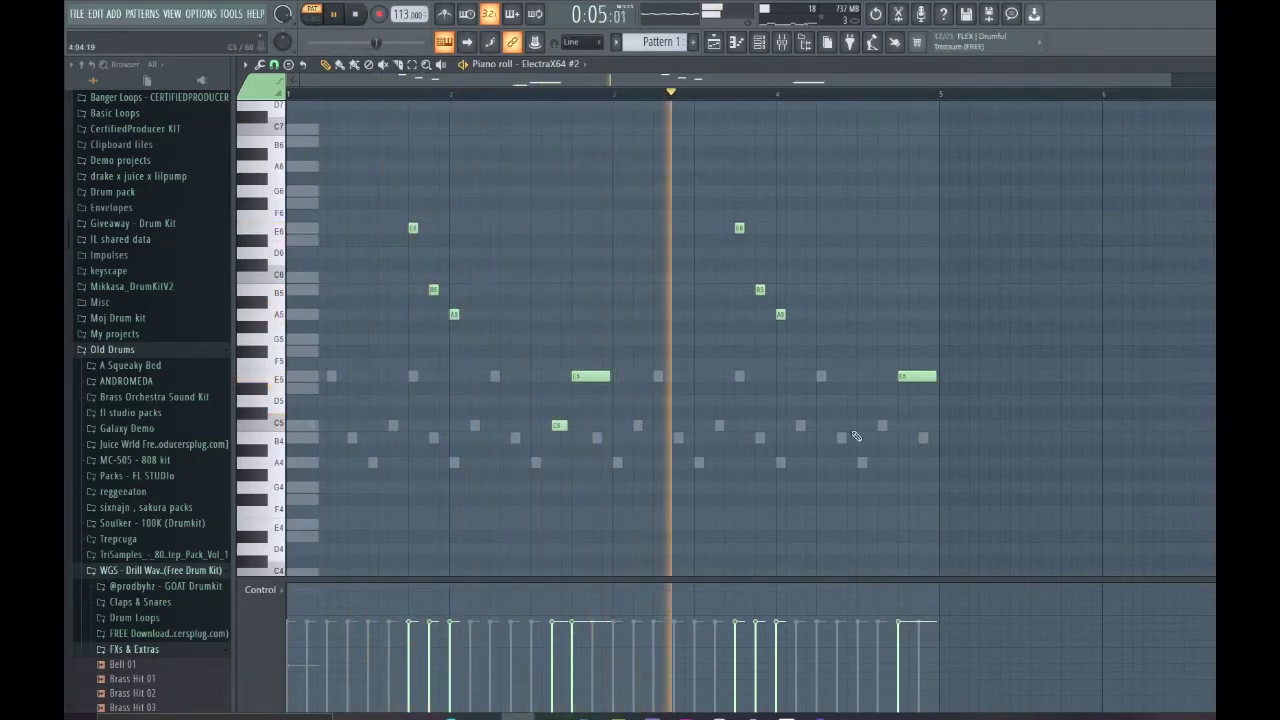
{"action": "left_click", "coordinate": [882, 426]}
{"action": "key", "text": "space"}
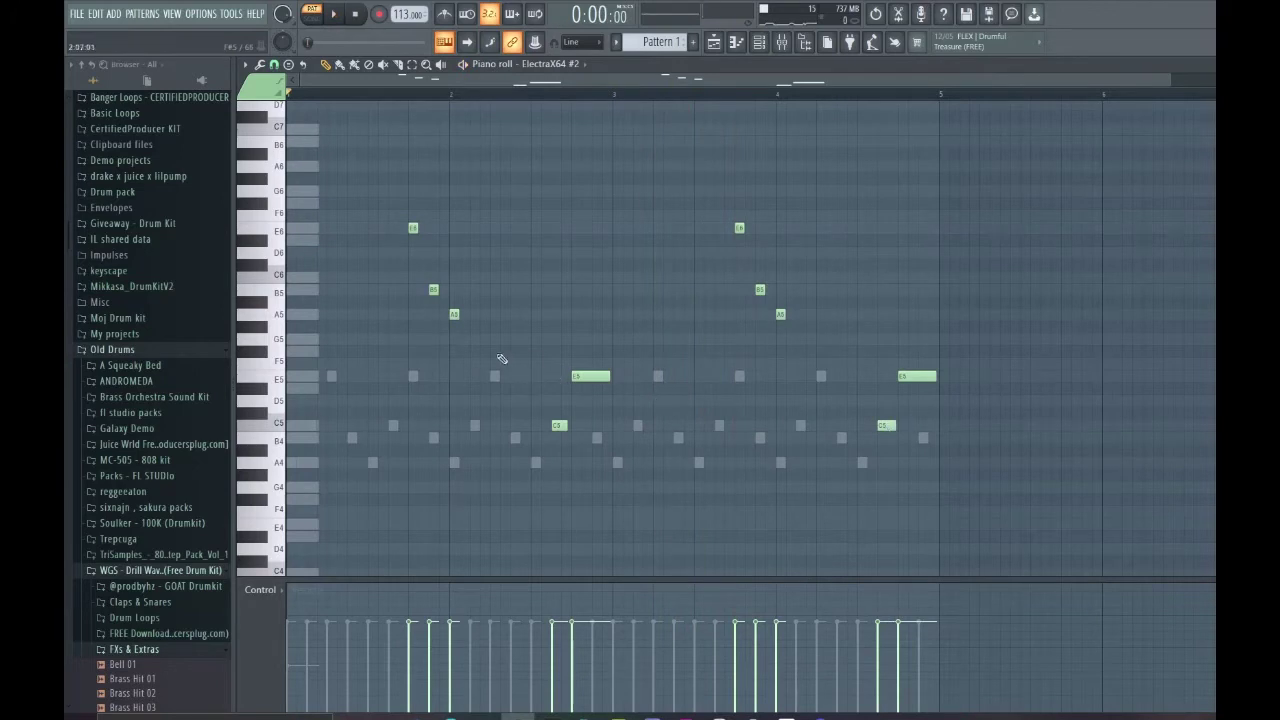
Examine the octave-raised phrases against the original arpeggio's ghost notes and play back the layered four-bar loop.
{"action": "scroll", "coordinate": [380, 191], "scroll_direction": "up", "scroll_amount": 2}
{"action": "left_click_drag", "start_coordinate": [366, 177], "coordinate": [986, 320]}
{"action": "scroll", "coordinate": [971, 366], "scroll_direction": "down", "scroll_amount": 1}
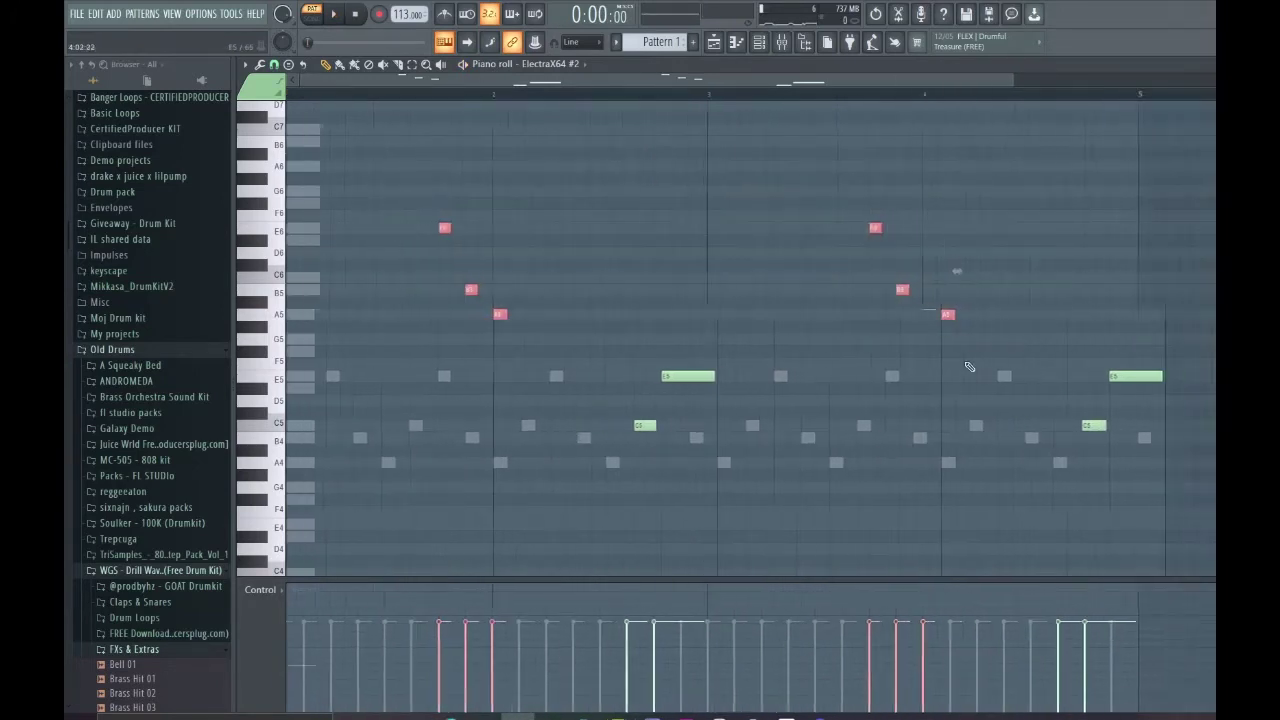
{"action": "left_click_drag", "start_coordinate": [408, 208], "coordinate": [491, 374]}
{"action": "left_click_drag", "start_coordinate": [477, 314], "coordinate": [479, 465]}
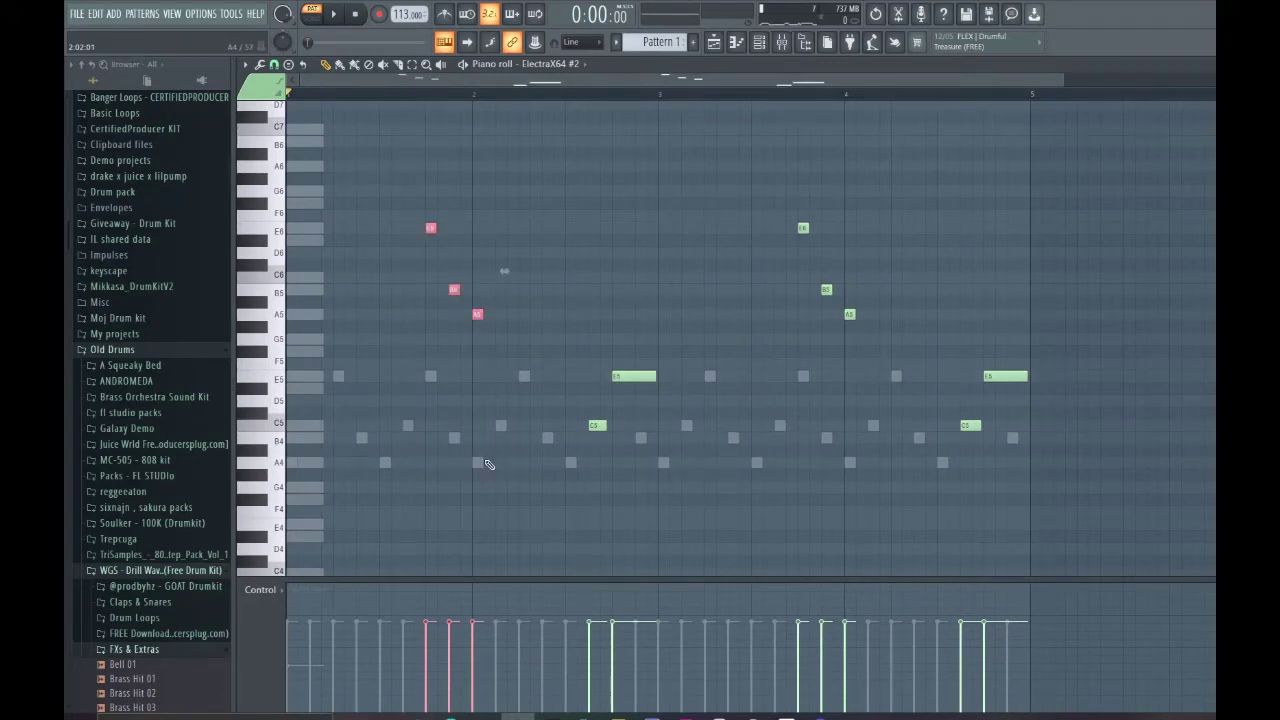
{"action": "key", "text": "space"}
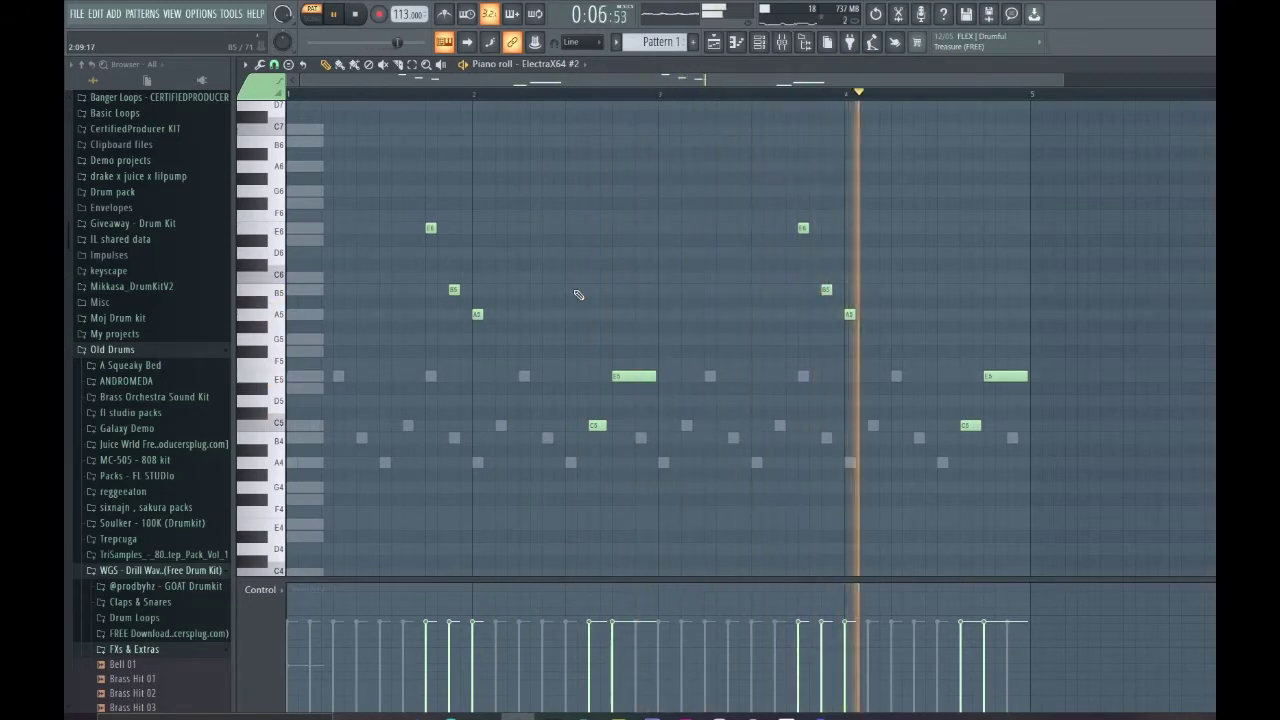
{"action": "key", "text": "space"}
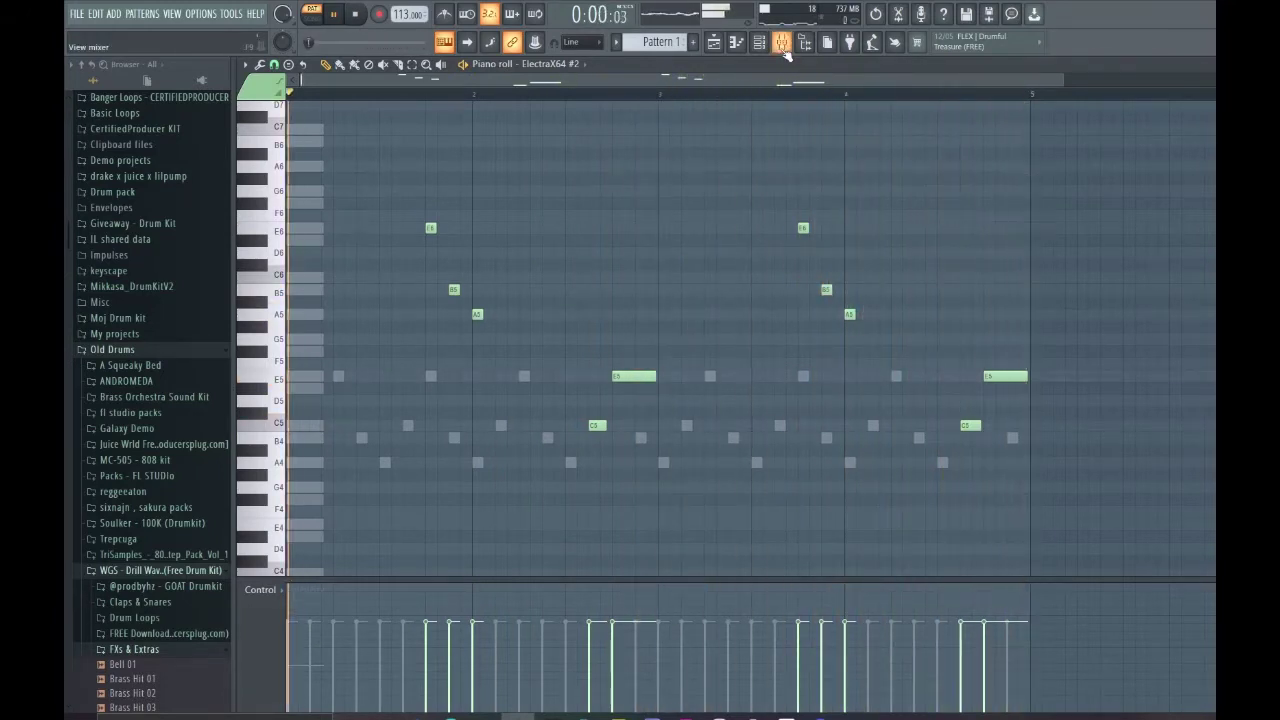
Route the ElectraX64 #2 channel to mixer insert 6 and bring the mixer into view.
{"action": "key", "text": "F9"}
{"action": "key", "text": "F6"}
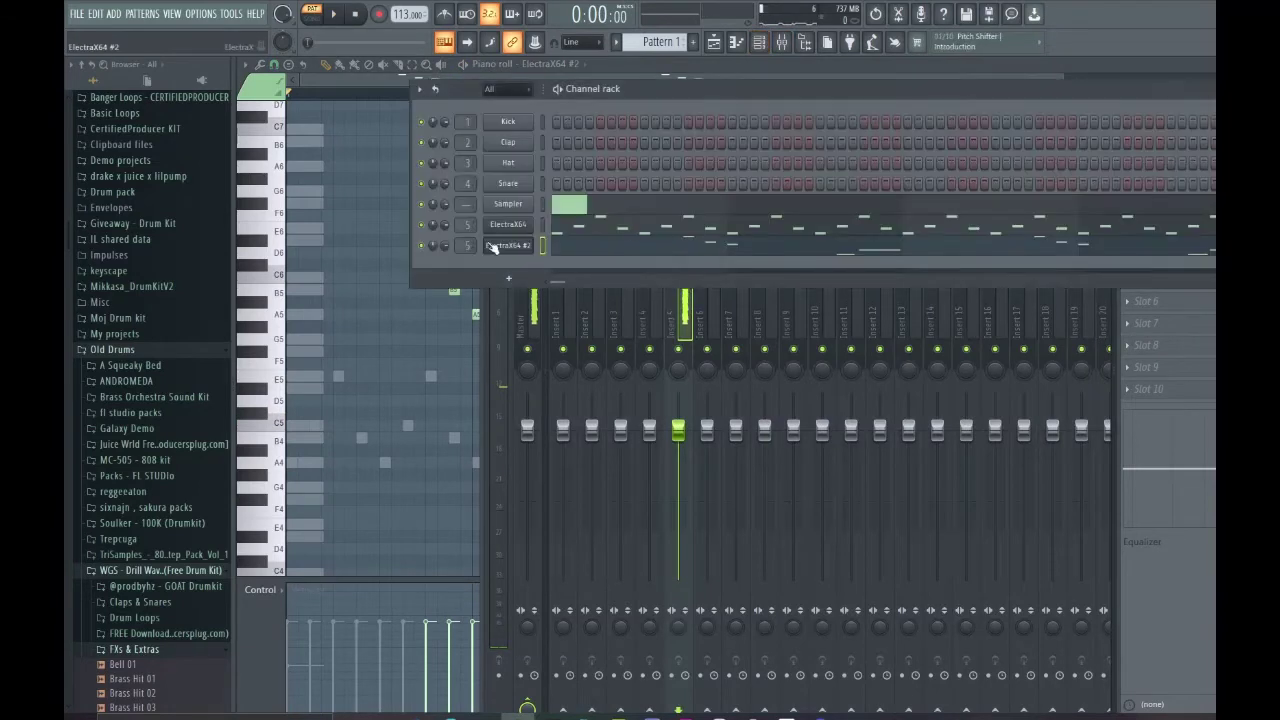
{"action": "scroll", "coordinate": [467, 246], "scroll_direction": "up", "scroll_amount": 1}
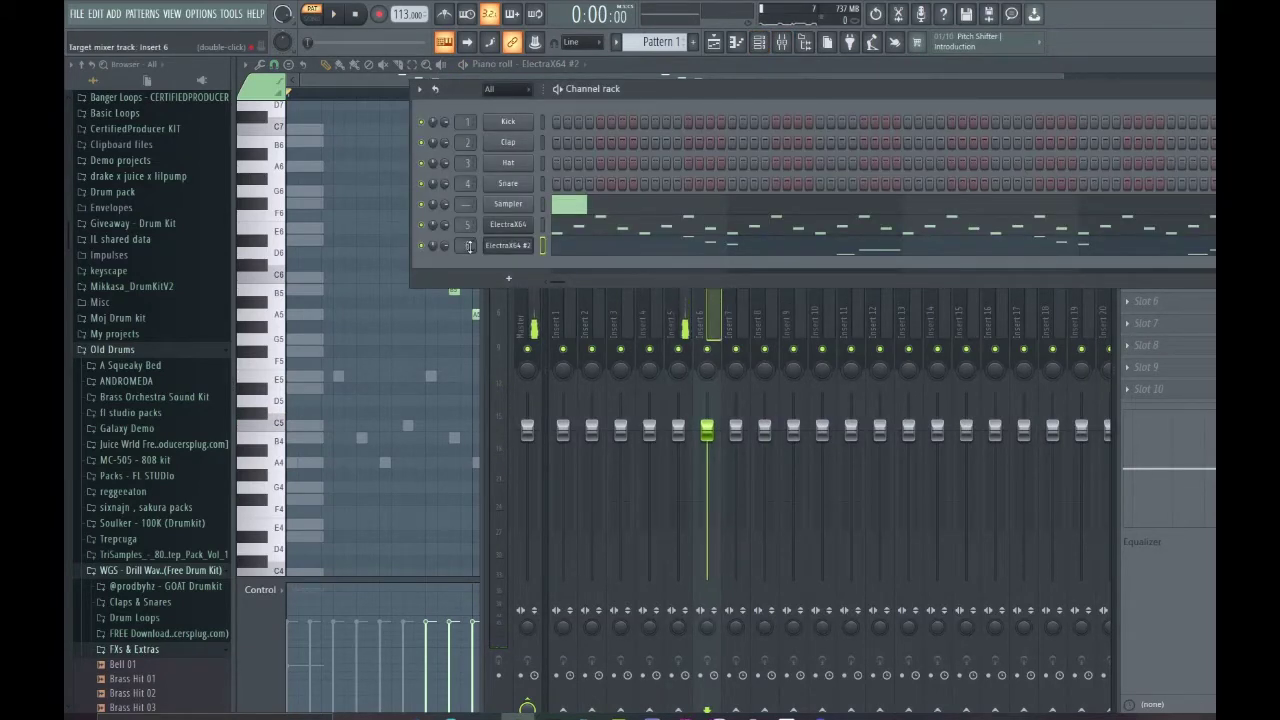
{"action": "key", "text": "F9"}
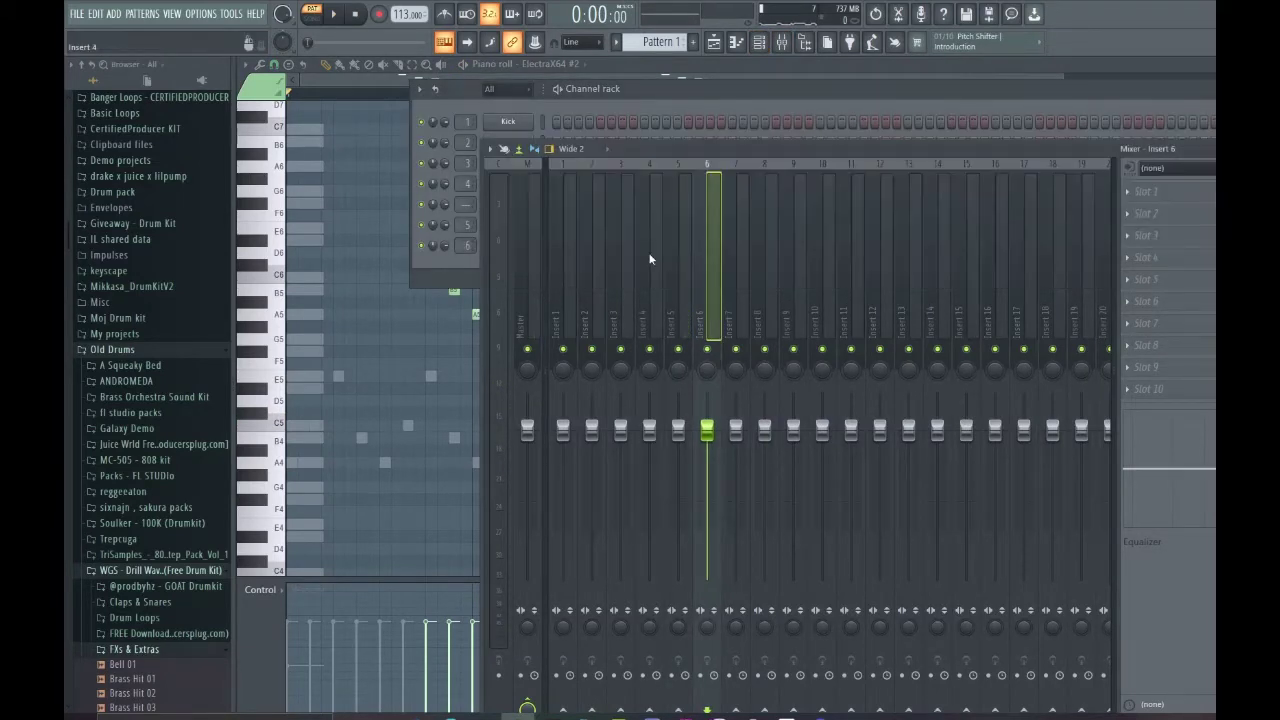
Load Fruity Reeverb 2 into the first effect slot of mixer insert 6.
{"action": "left_click_drag", "start_coordinate": [753, 142], "coordinate": [743, 163]}
{"action": "left_click", "coordinate": [1130, 213]}
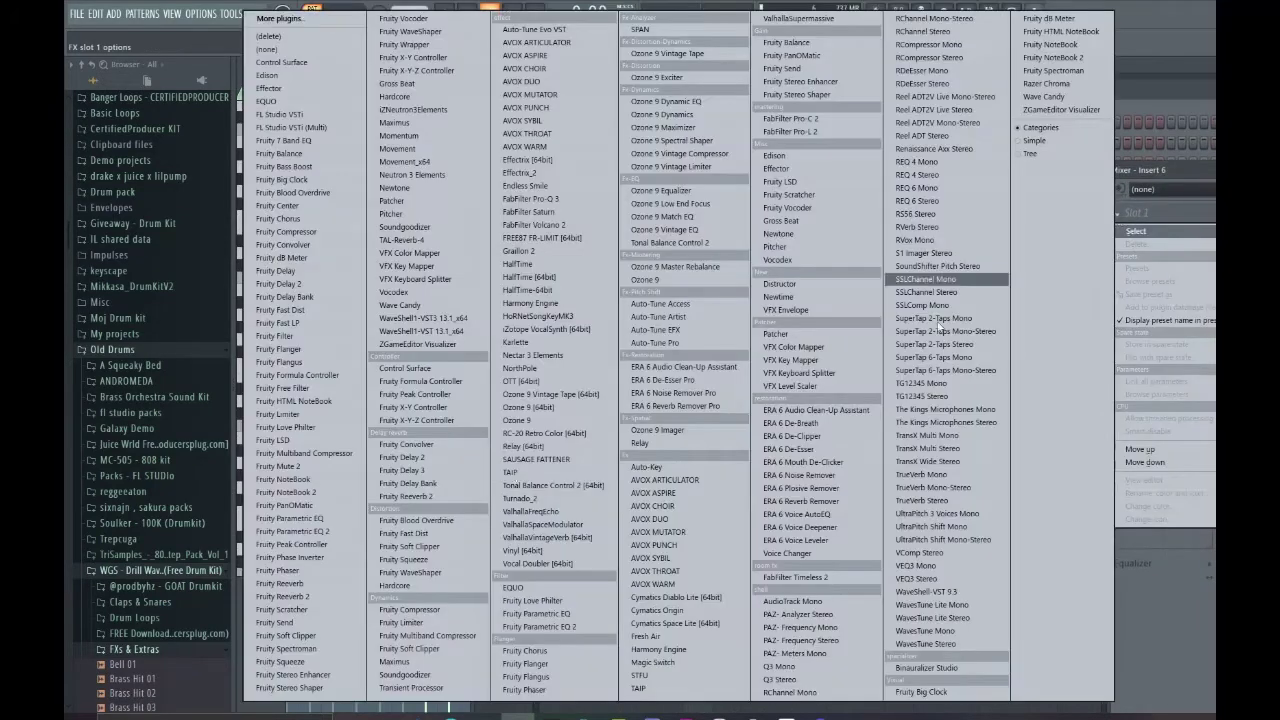
{"action": "left_click", "coordinate": [450, 497]}
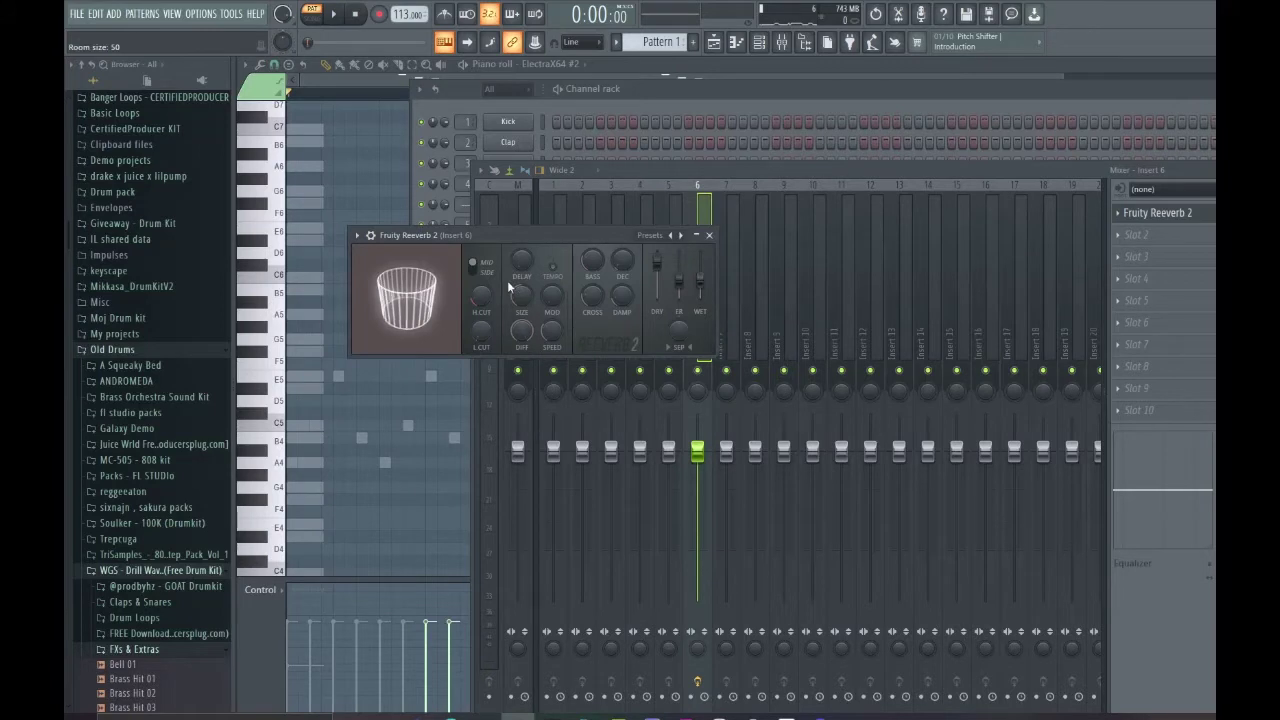
Set the Fruity Reeverb 2 wet level on insert 6 to about 30% while auditioning the pattern, then stop playback.
{"action": "left_click_drag", "start_coordinate": [700, 282], "coordinate": [700, 290]}
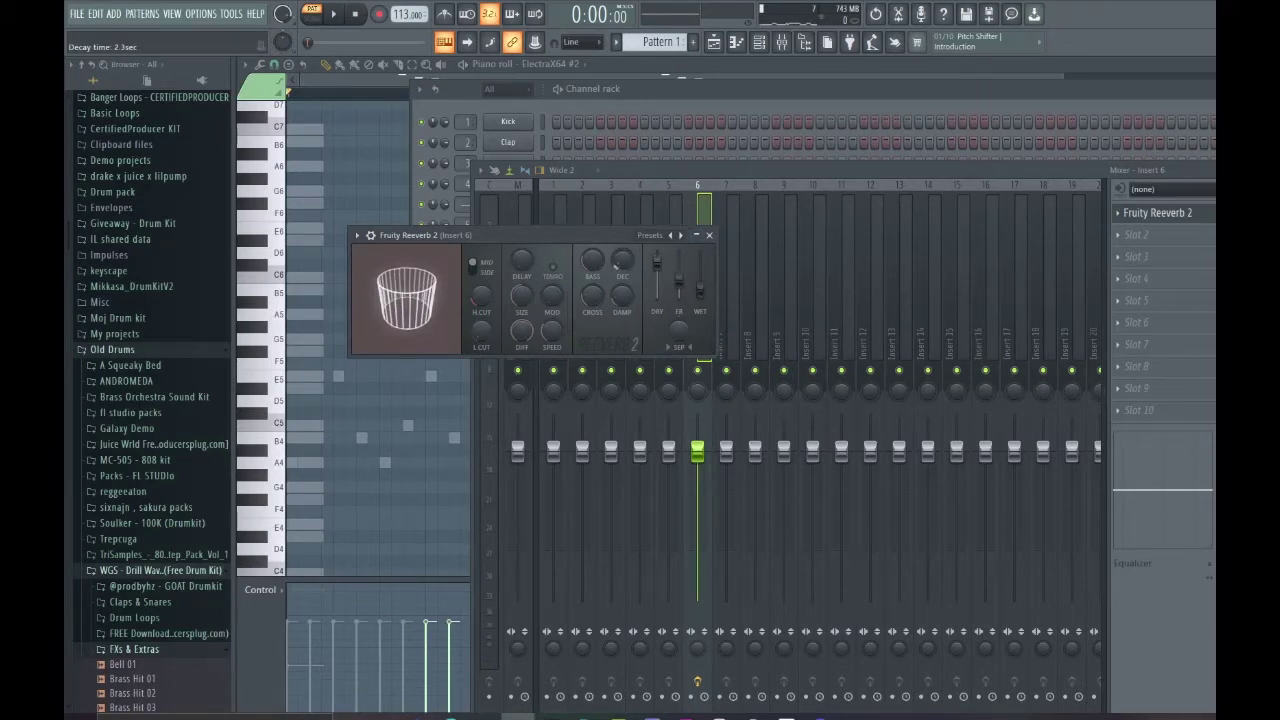
{"action": "key", "text": "space"}
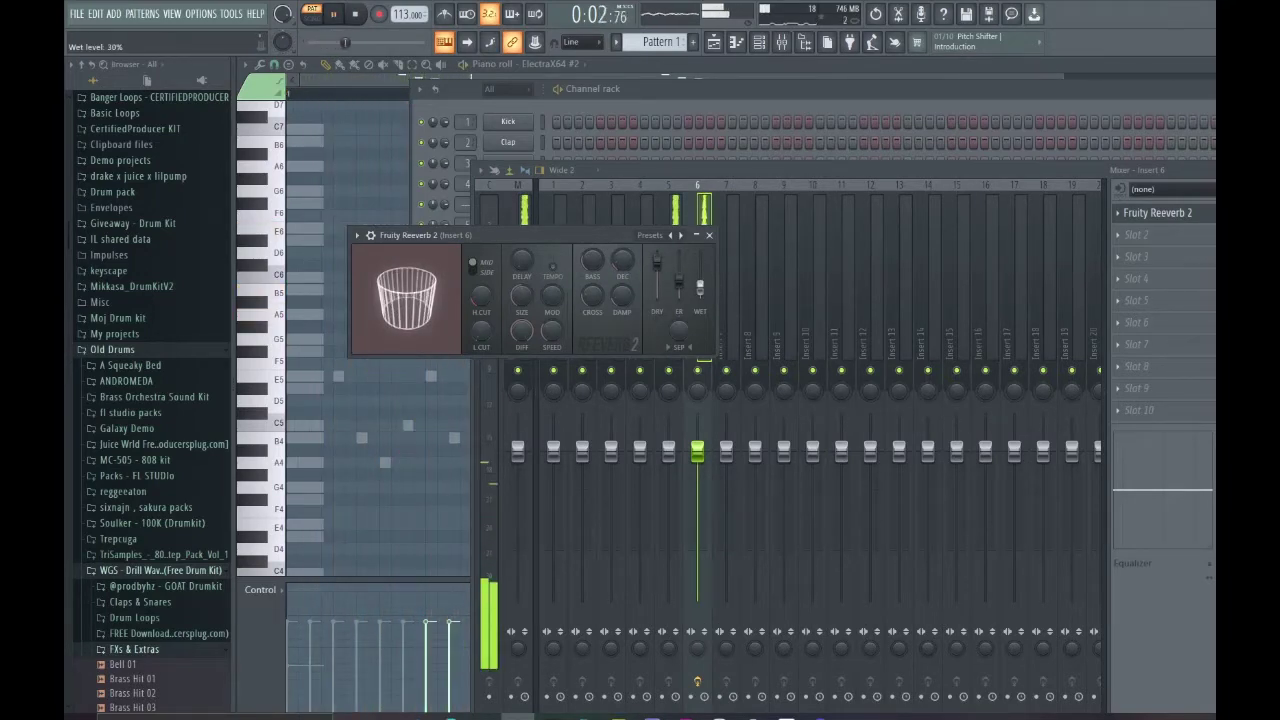
{"action": "left_click_drag", "start_coordinate": [700, 288], "coordinate": [700, 284]}
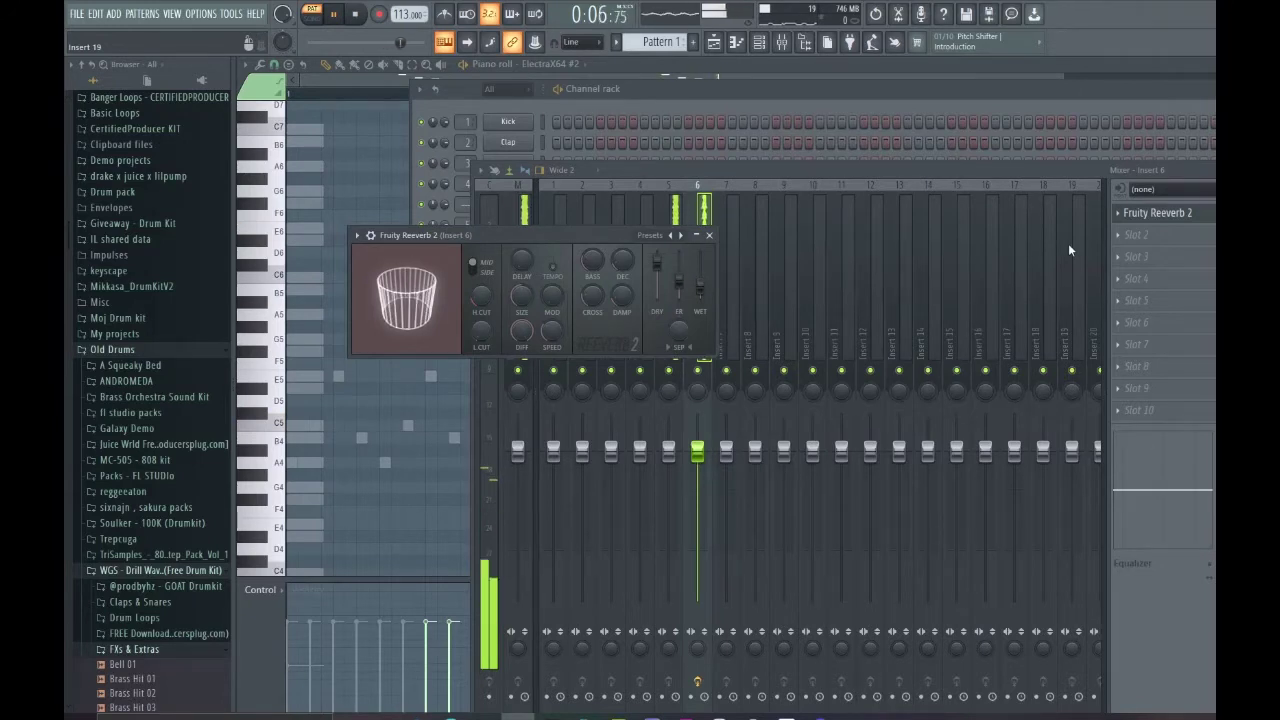
{"action": "left_click", "coordinate": [727, 172]}
{"action": "key", "text": "space"}
Load Fruity Parametric EQ 2 into the first effect slot of mixer insert 5.
{"action": "left_click", "coordinate": [678, 190]}
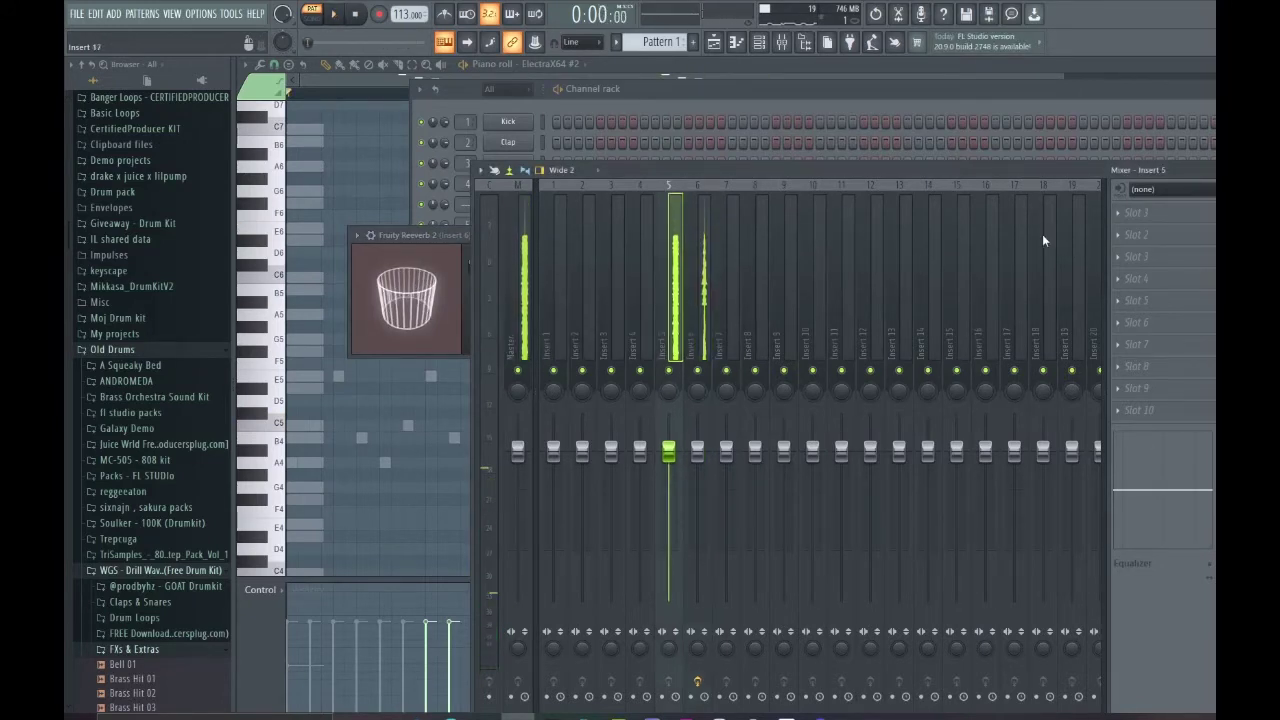
{"action": "left_click", "coordinate": [1155, 213]}
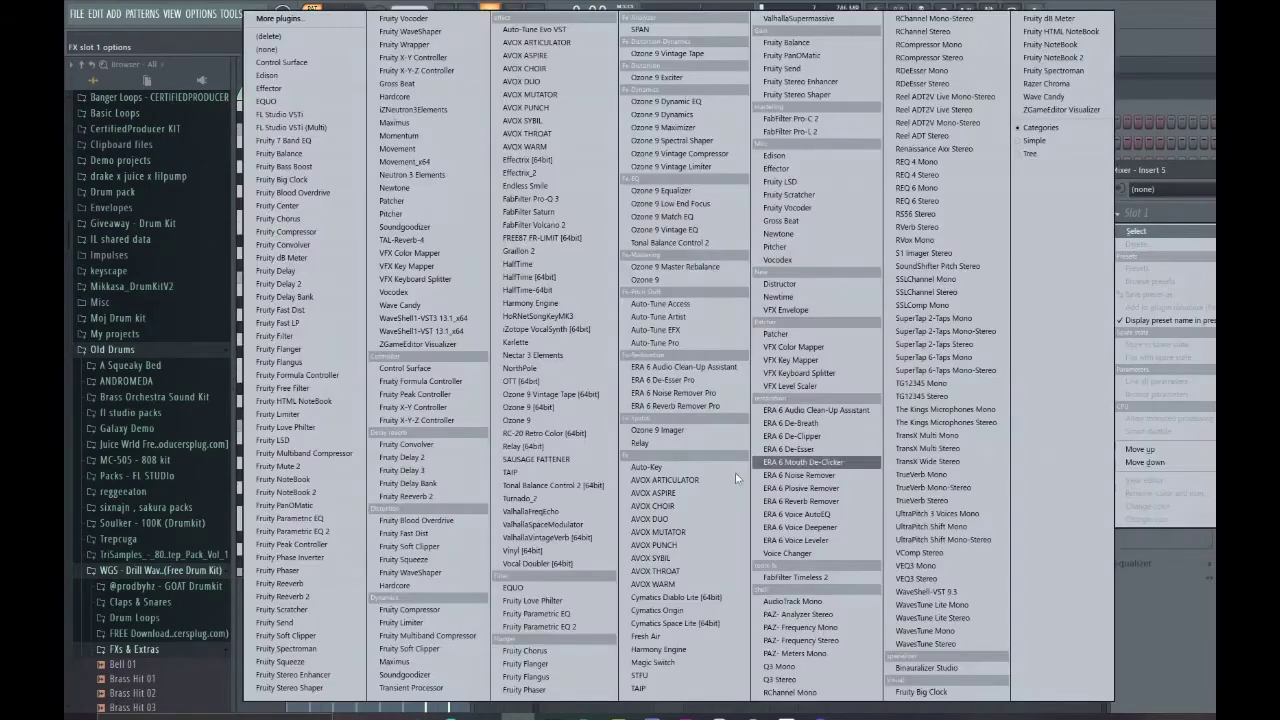
{"action": "left_click", "coordinate": [574, 622]}
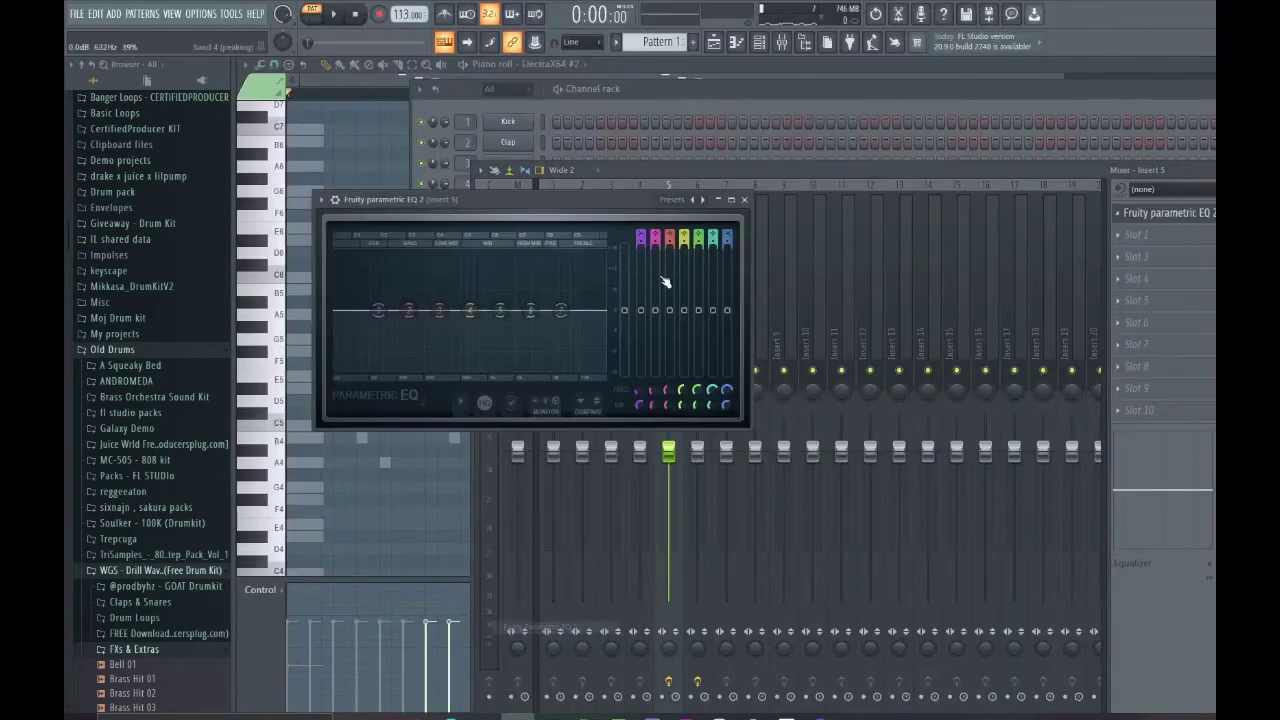
Shape insert 5's EQ with a low cut, a slight low-mid dip and band 3 at about -1 dB near 329 Hz while auditioning.
{"action": "key", "text": "space"}
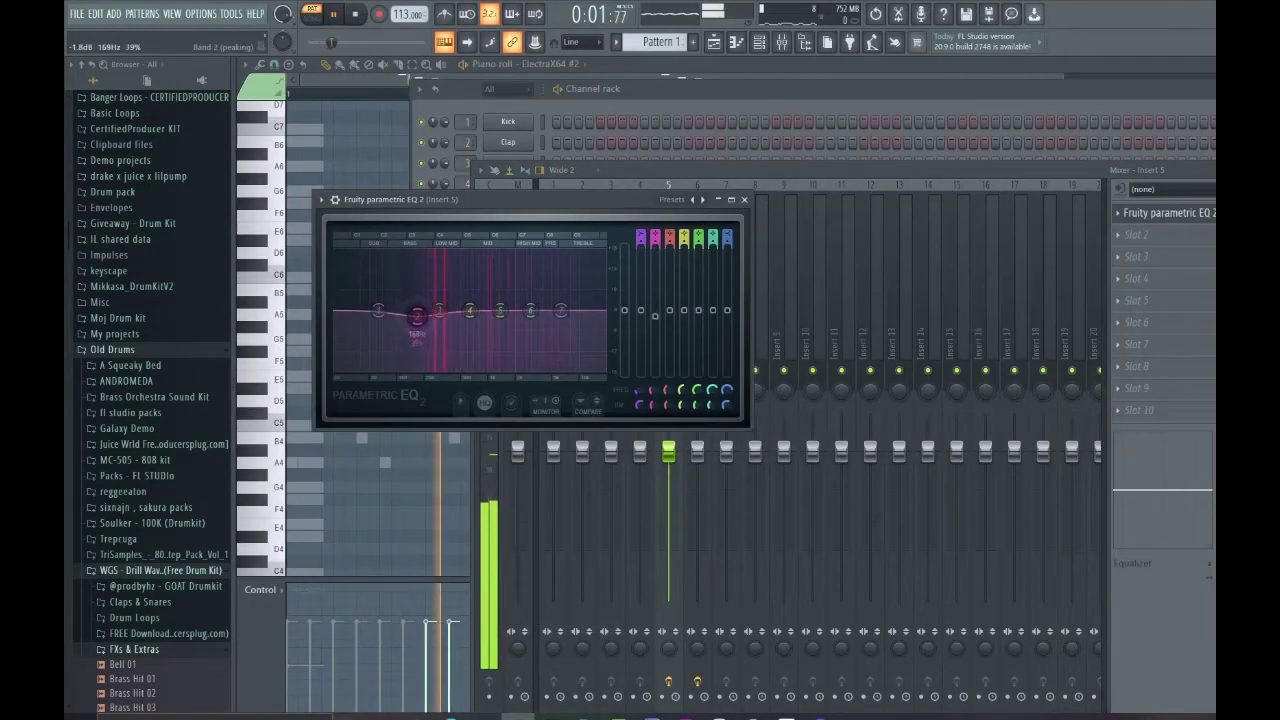
{"action": "left_click_drag", "start_coordinate": [408, 310], "coordinate": [443, 313]}
{"action": "key", "text": "space"}
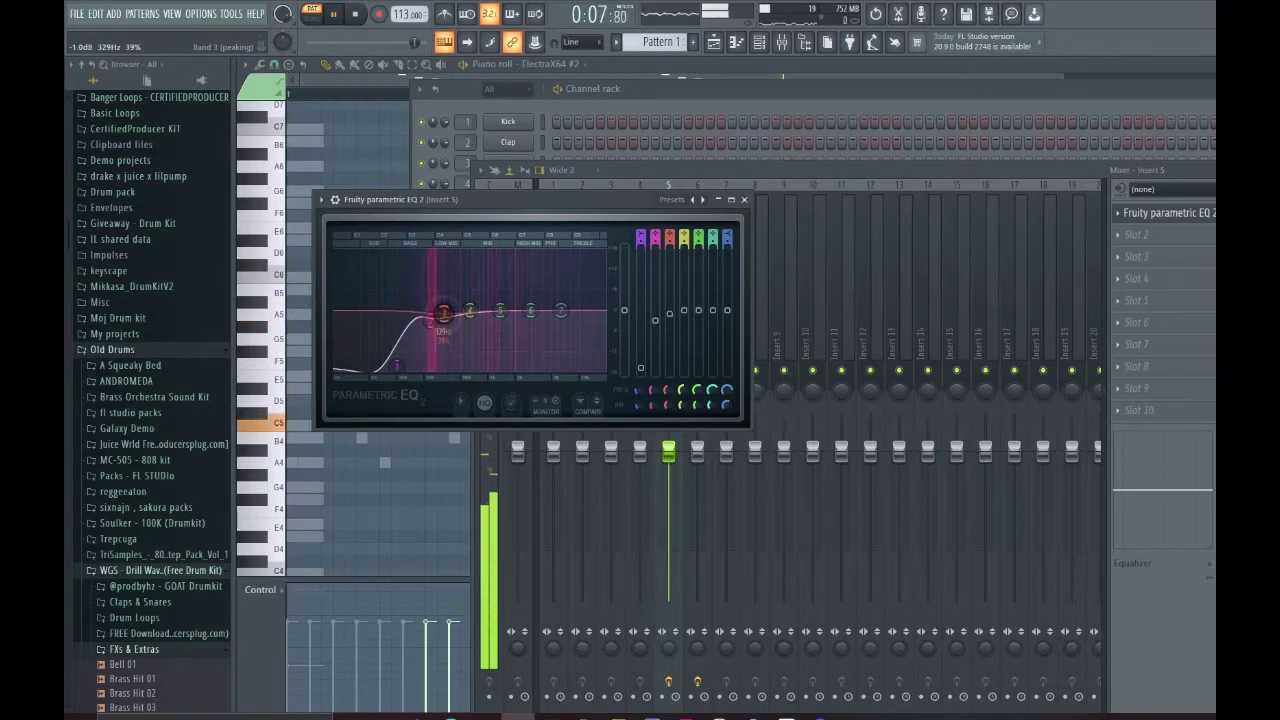
Set the ElectraX64 #2 channel volume to about 75%, and play back the layered pattern with its piano roll in view.
{"action": "left_click", "coordinate": [651, 109]}
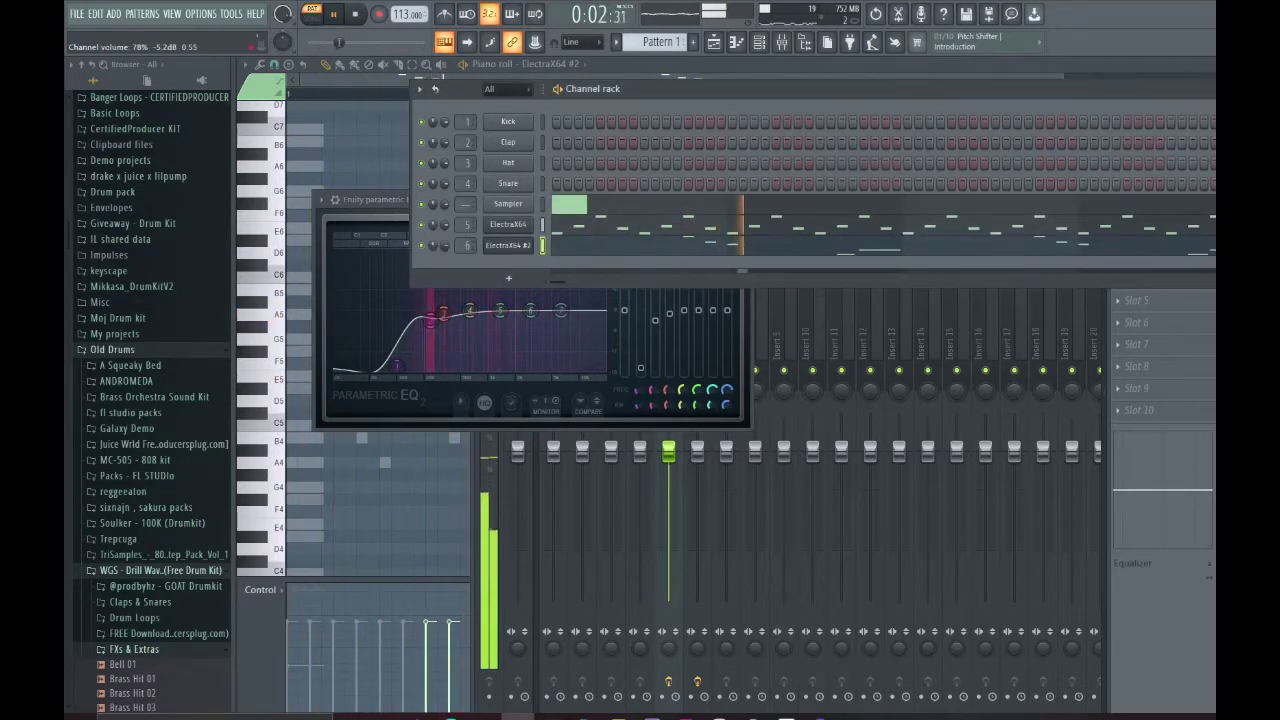
{"action": "key", "text": "space"}
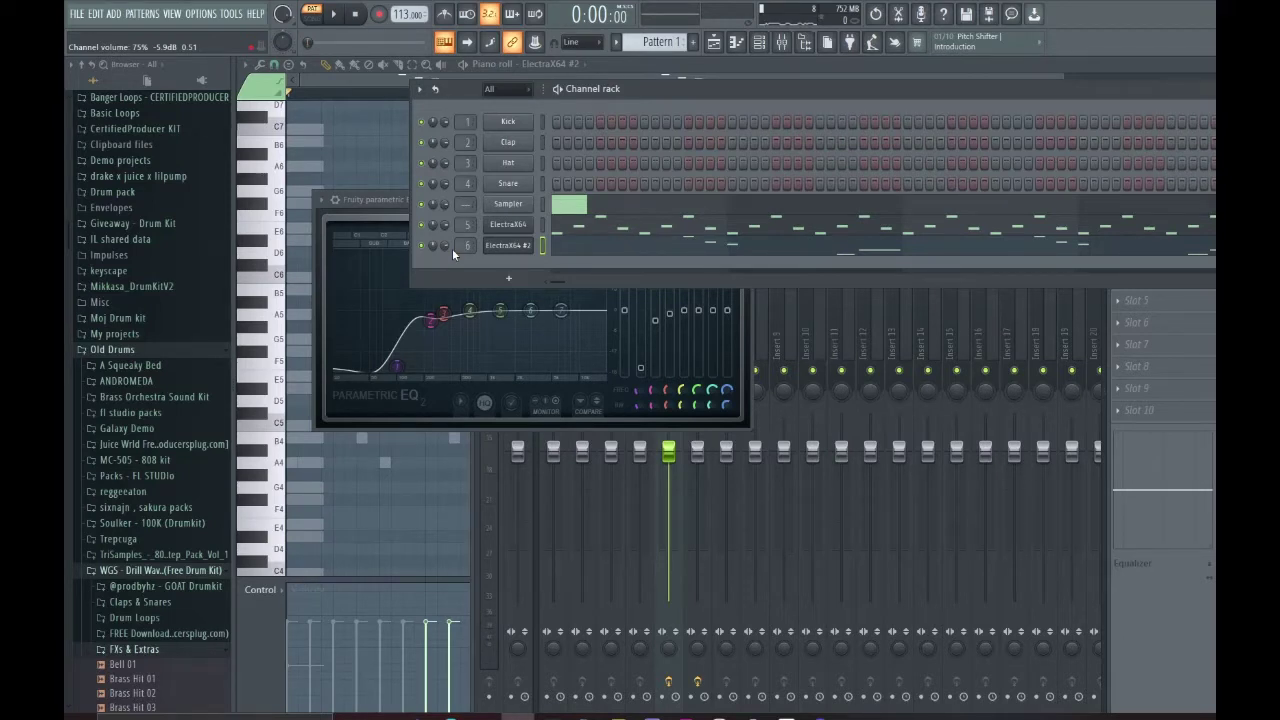
{"action": "key", "text": "F7"}
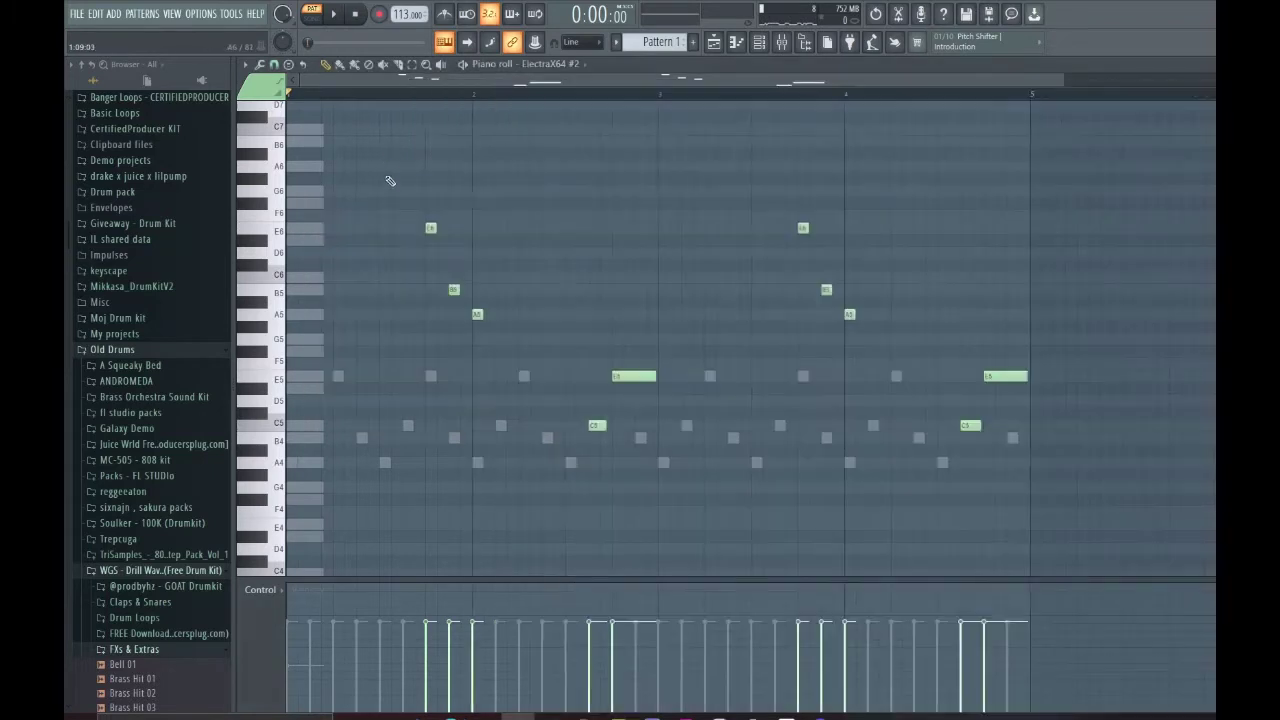
{"action": "key", "text": "space"}
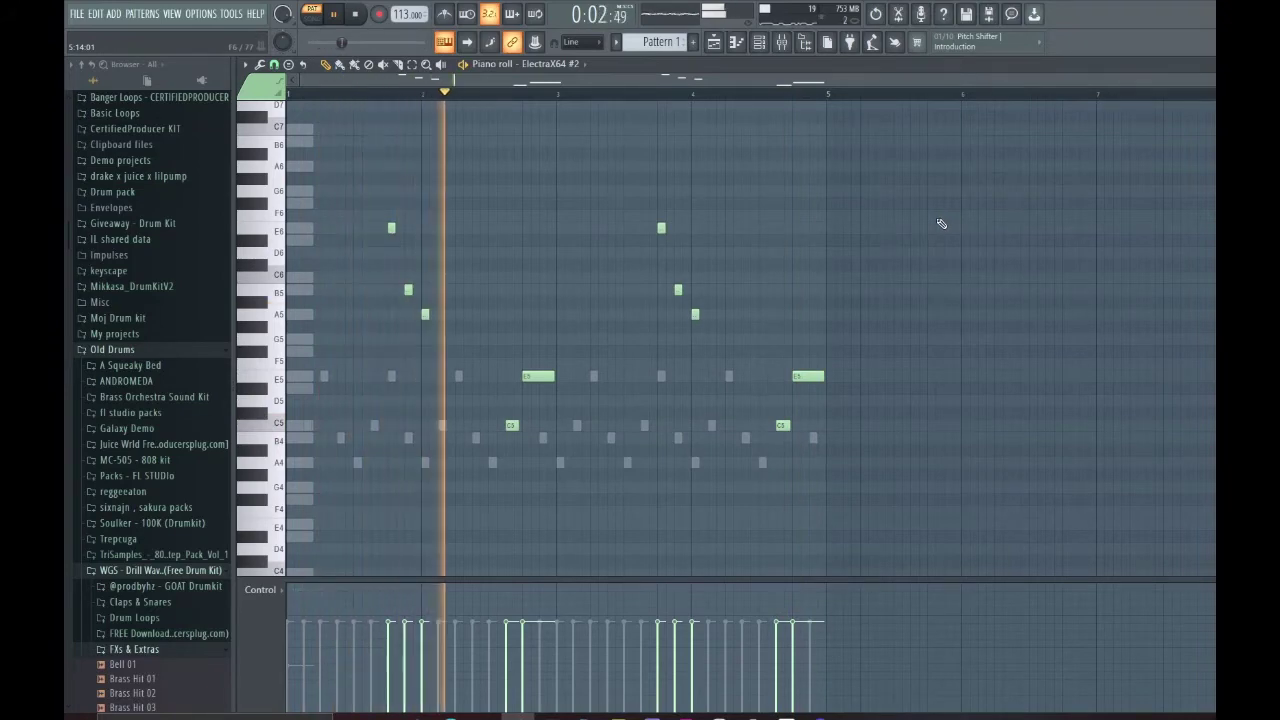
{"action": "key", "text": "space"}
Load Fruity Reeverb 2 into the second effect slot of mixer insert 5.
{"action": "left_click", "coordinate": [785, 47]}
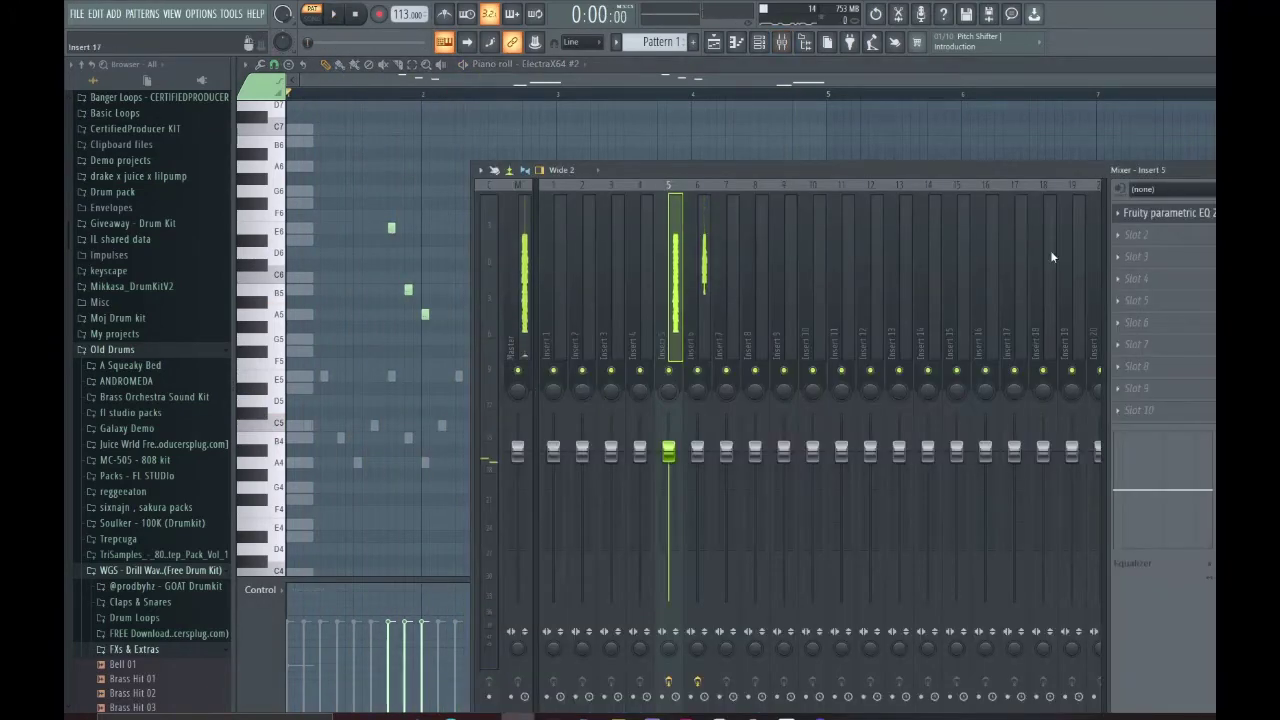
{"action": "left_click", "coordinate": [1145, 244]}
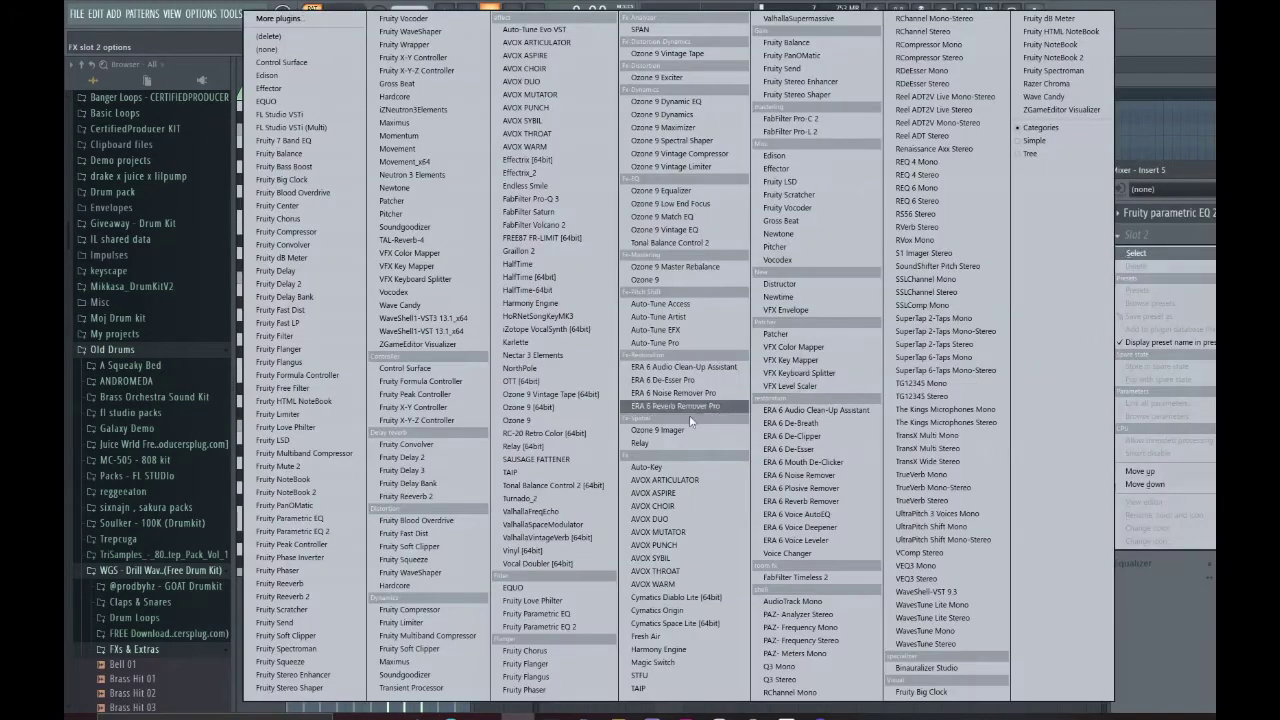
{"action": "left_click", "coordinate": [452, 497]}
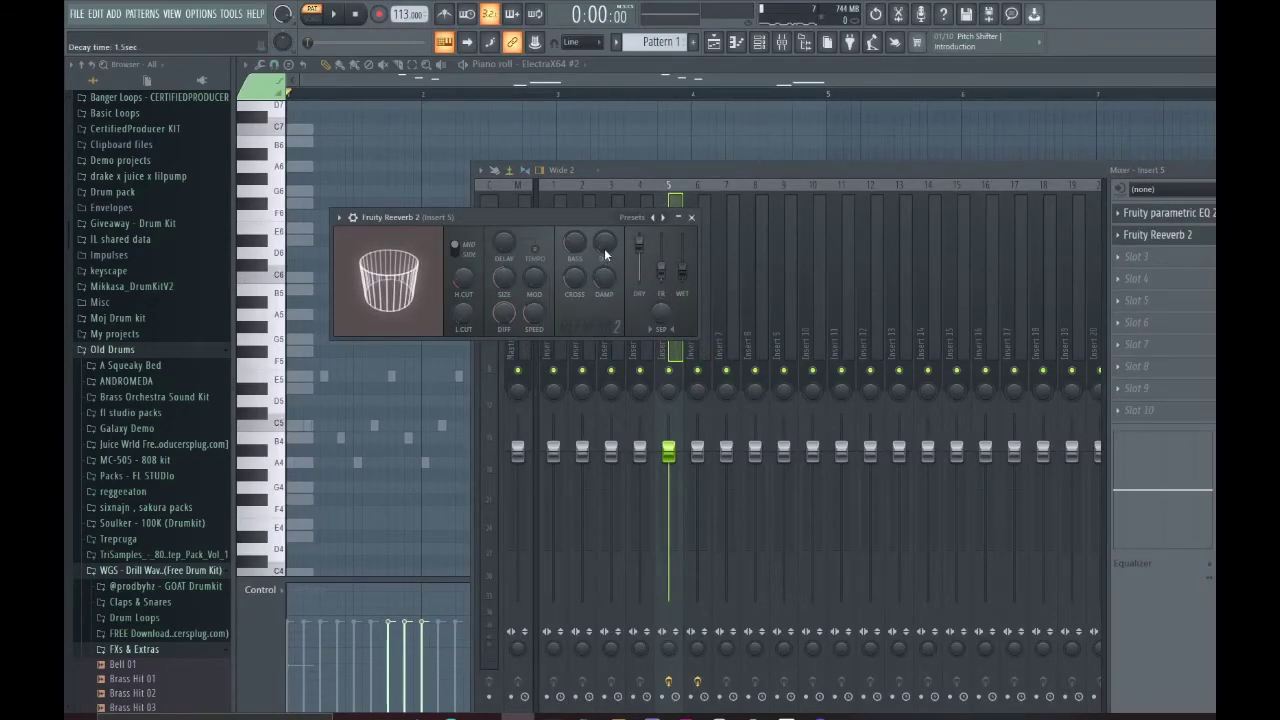
Set the Fruity Reeverb 2 decay time on insert 5 to about 2.6 sec while auditioning the pattern, then stop playback.
{"action": "key", "text": "space"}
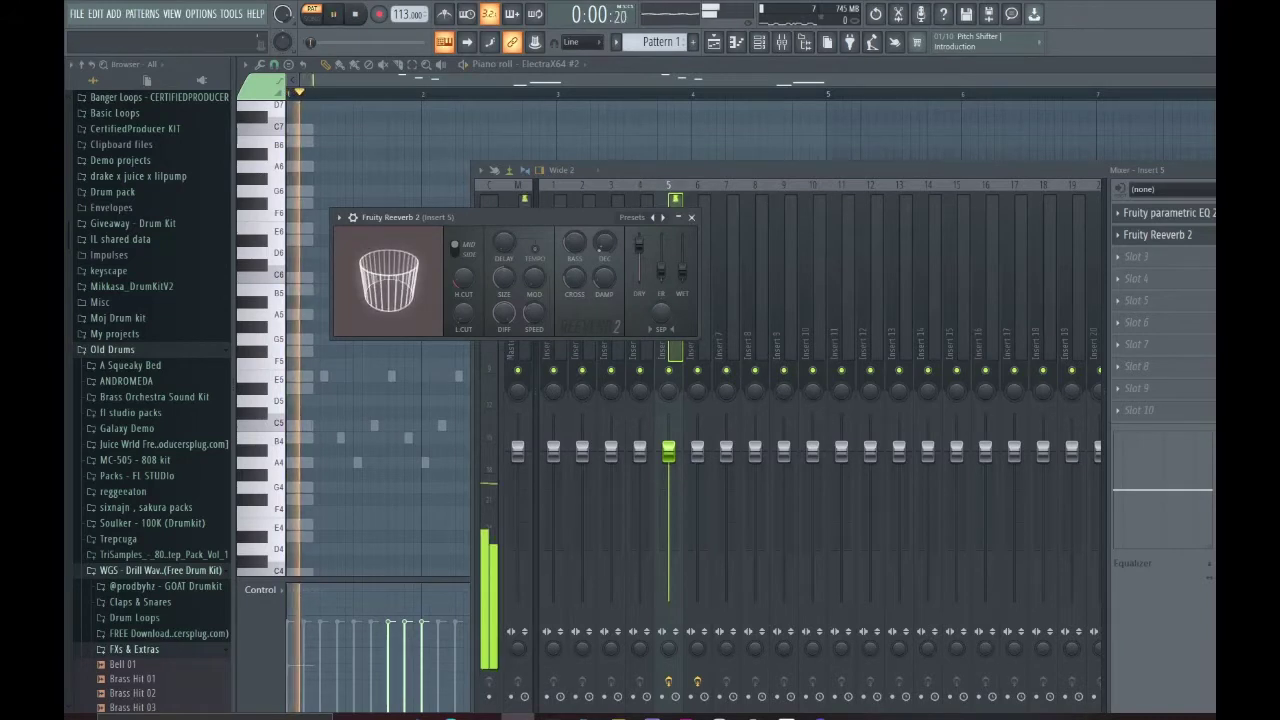
{"action": "scroll", "coordinate": [602, 247], "scroll_direction": "up", "scroll_amount": 5}
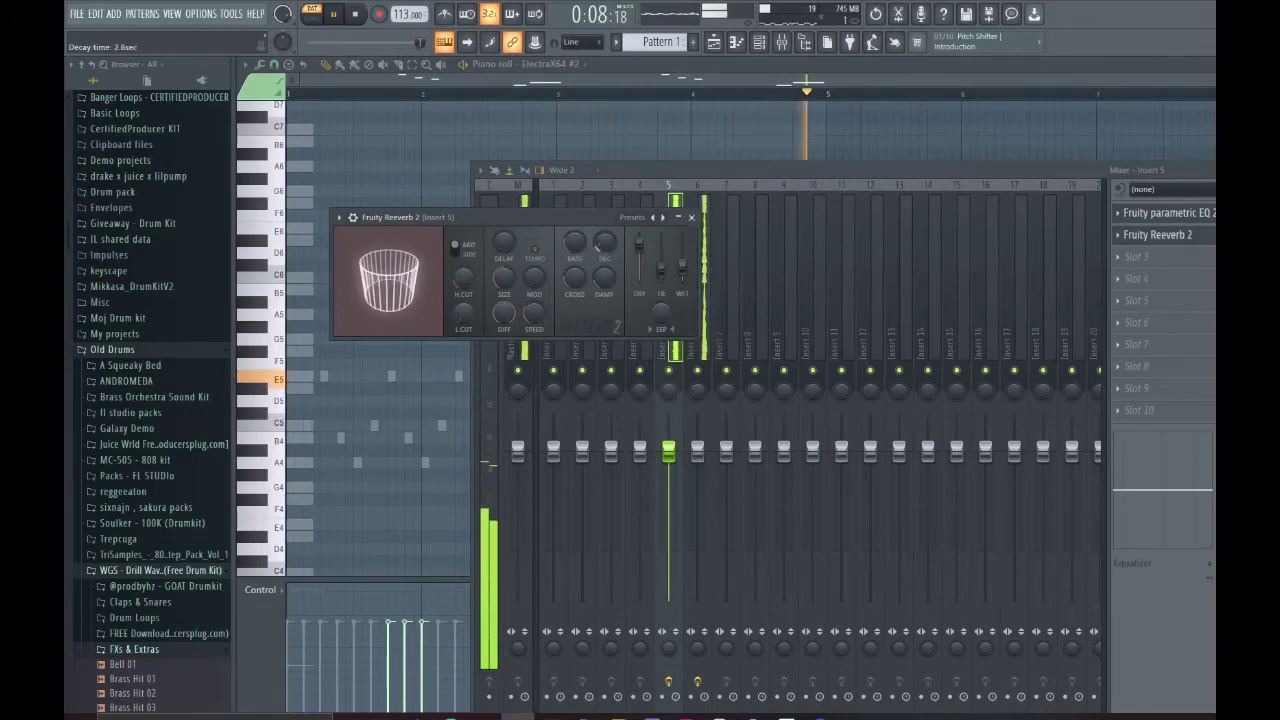
{"action": "left_click", "coordinate": [700, 145]}
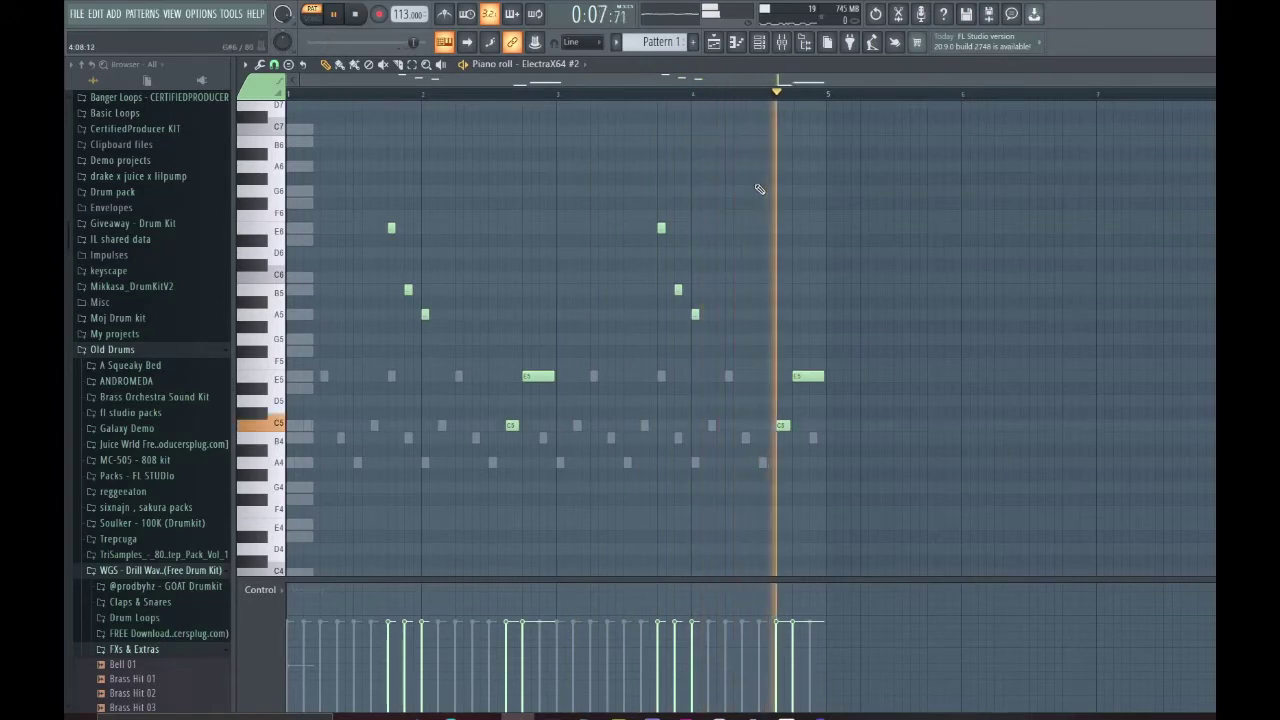
{"action": "key", "text": "space"}
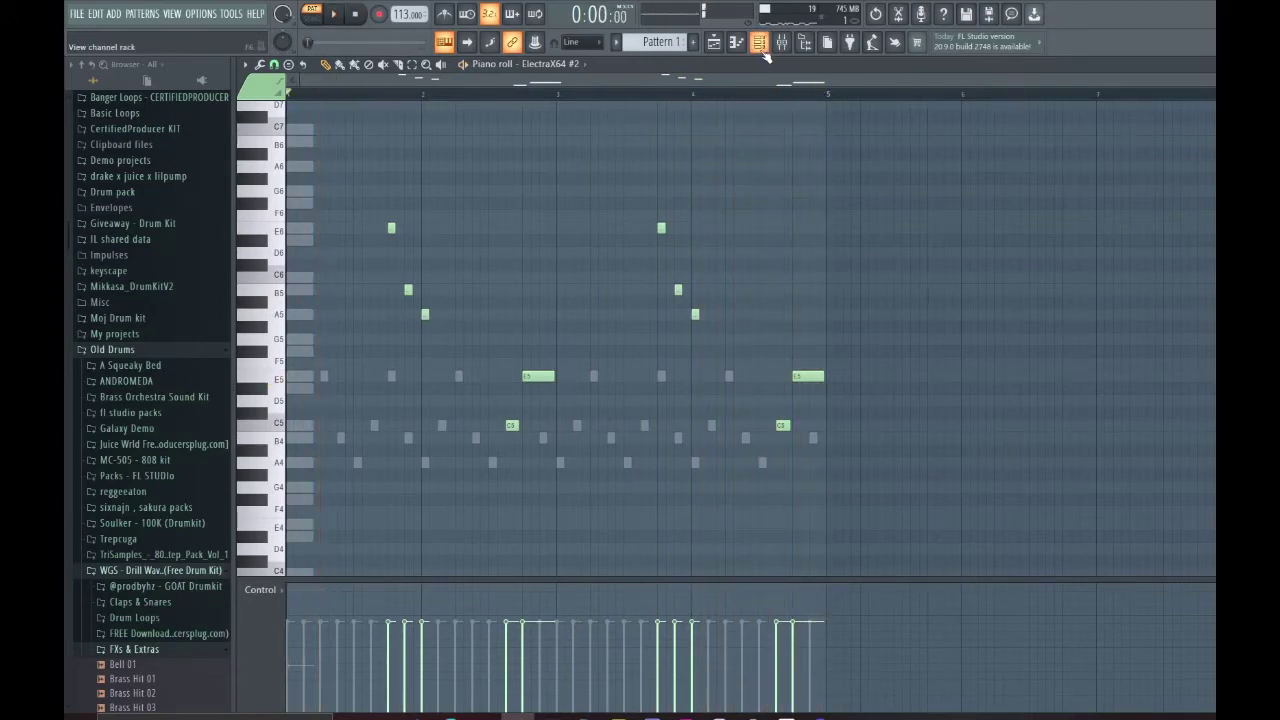
Add a third ElectraX64 instrument channel to the channel rack.
{"action": "left_click", "coordinate": [760, 45]}
{"action": "left_click", "coordinate": [506, 279]}
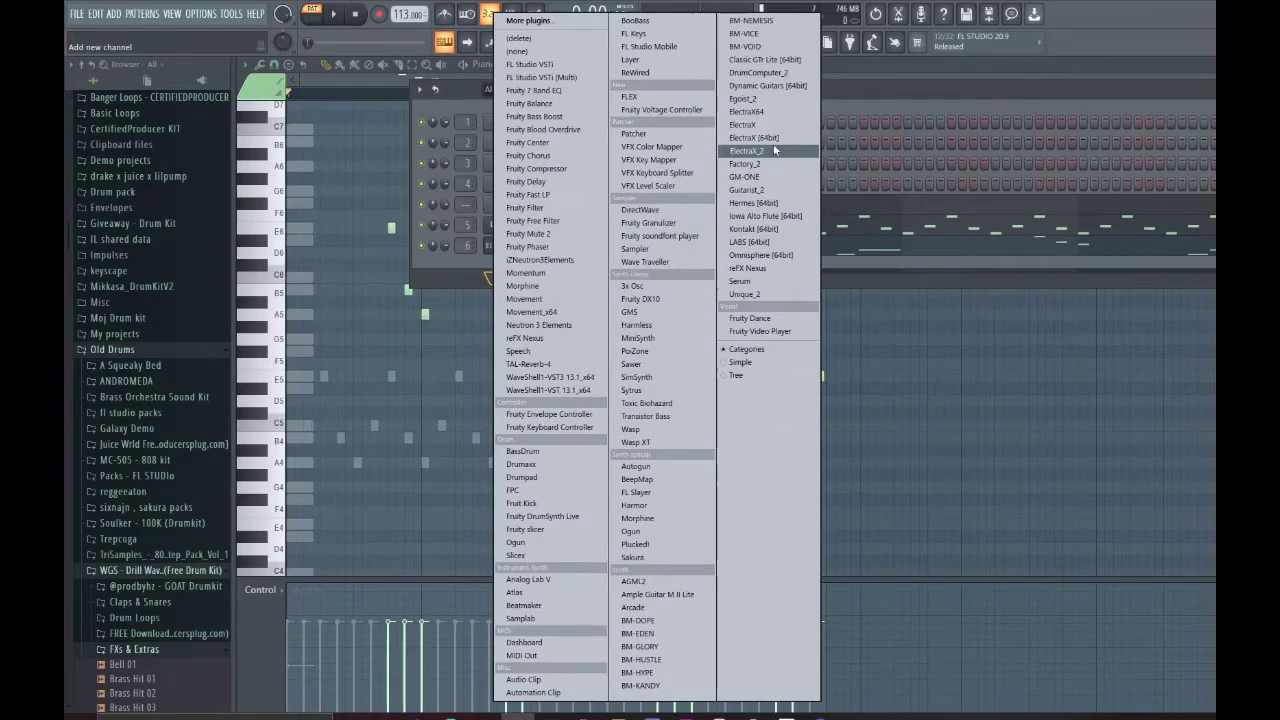
{"action": "left_click", "coordinate": [769, 112]}
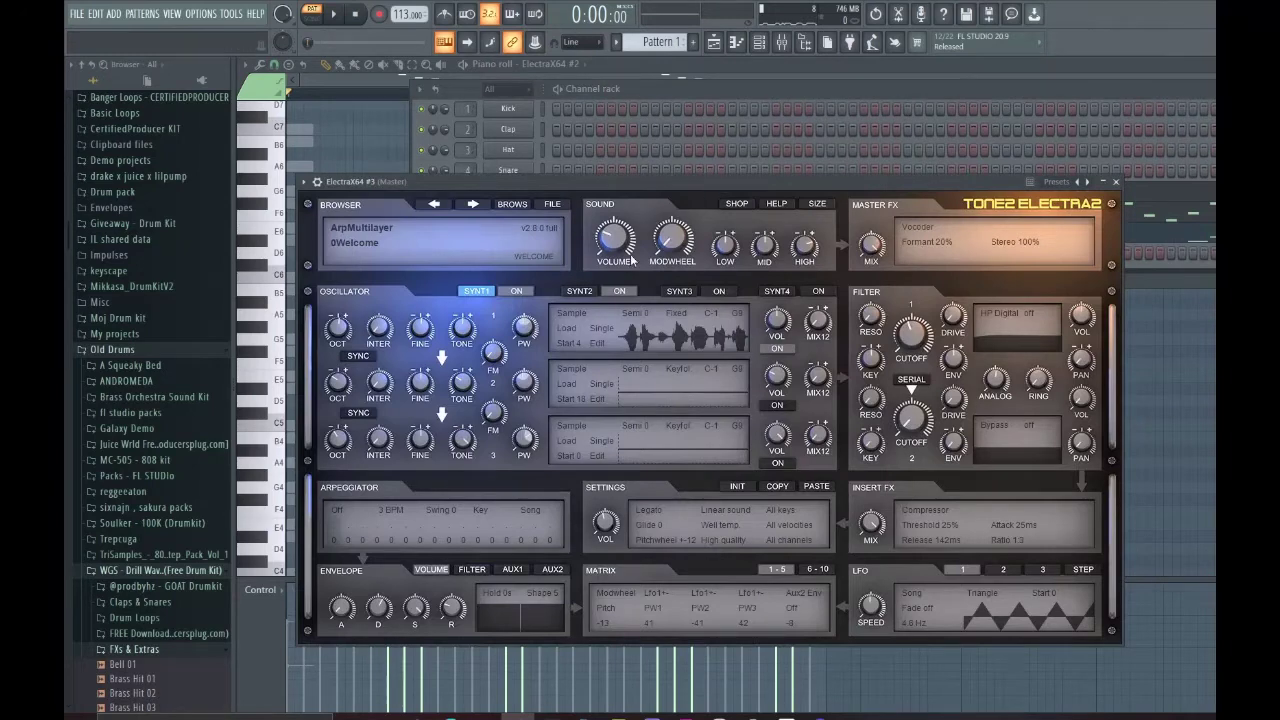
Try the Robot Signal preset from the Big Werks - Sound Source bank in ElectraX64 #3.
{"action": "left_click", "coordinate": [374, 230]}
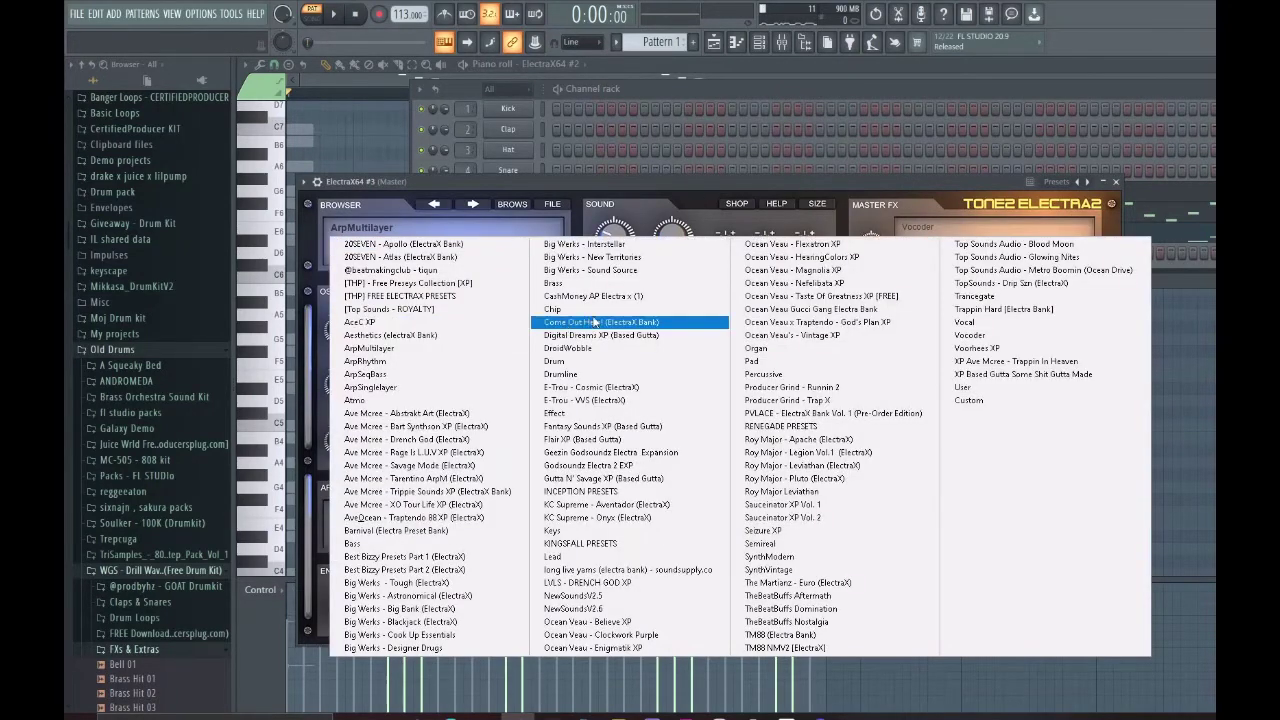
{"action": "left_click", "coordinate": [587, 272]}
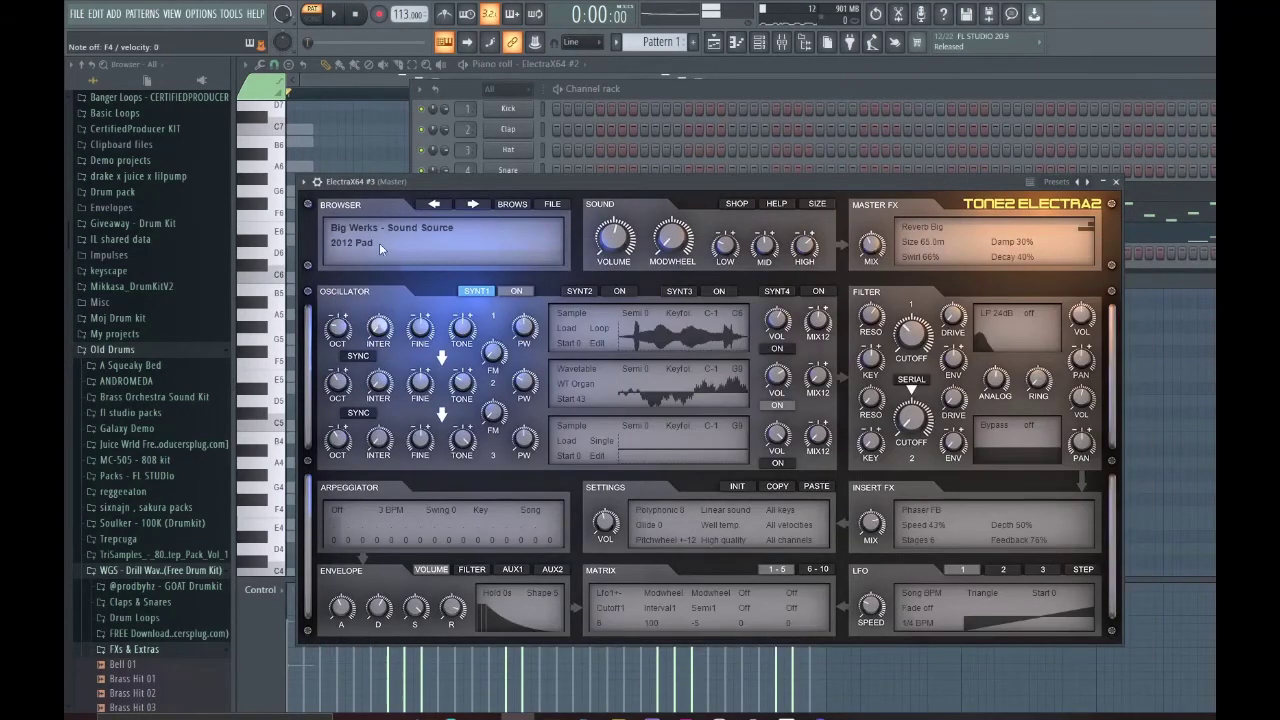
{"action": "left_click", "coordinate": [379, 243]}
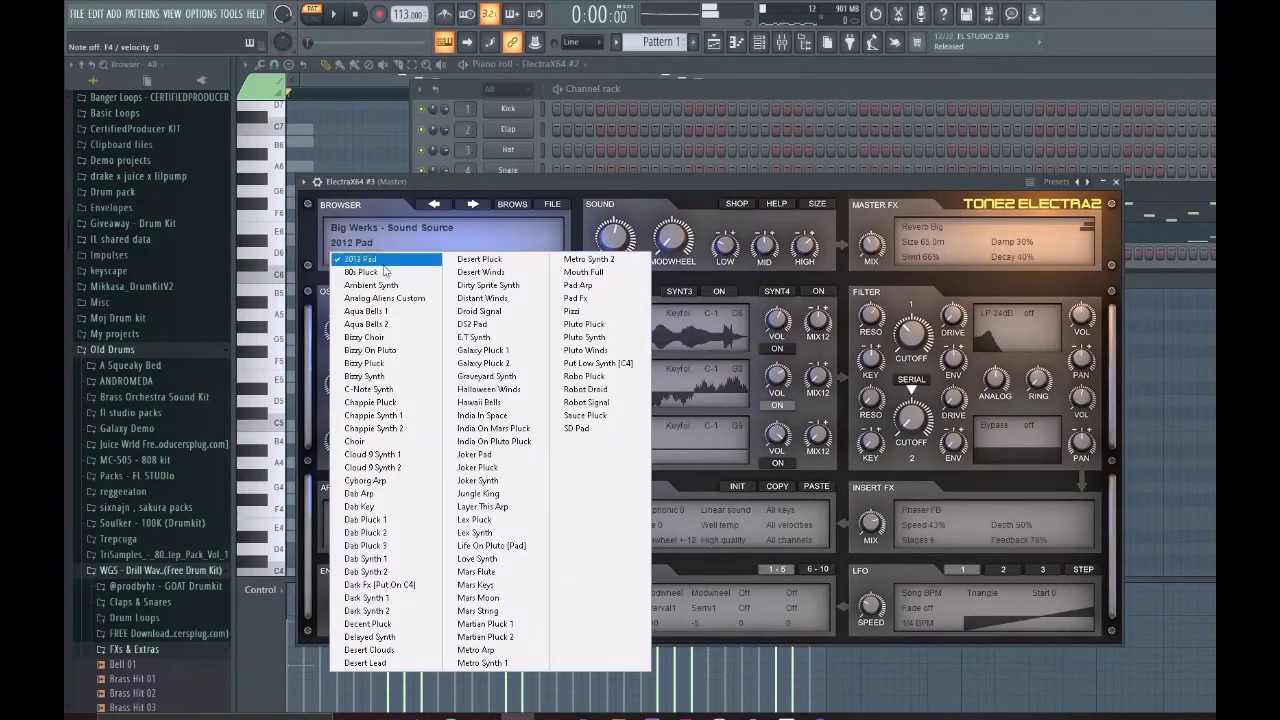
{"action": "left_click", "coordinate": [585, 402]}
Load the PLUCK - OVOcean preset from the Ocean Veau's - Vintage XP bank in ElectraX64 #3 and start the pattern.
{"action": "left_click", "coordinate": [404, 231]}
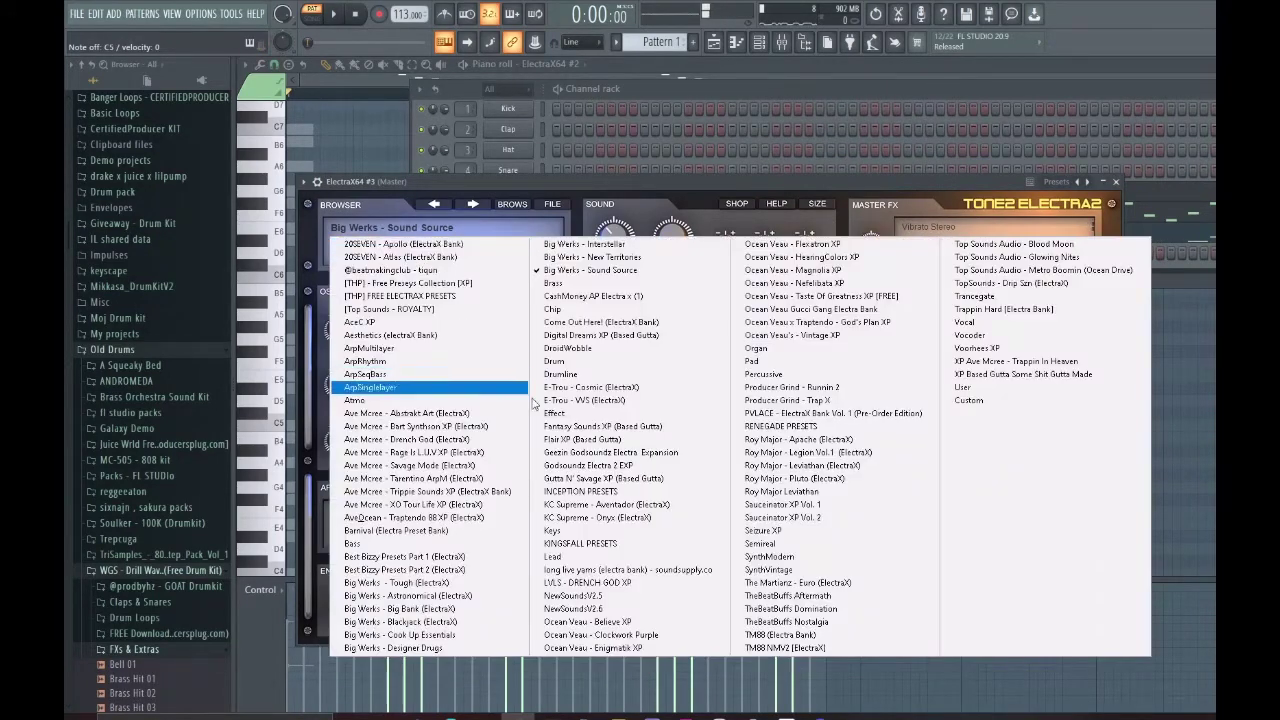
{"action": "left_click", "coordinate": [843, 336]}
{"action": "left_click", "coordinate": [405, 242]}
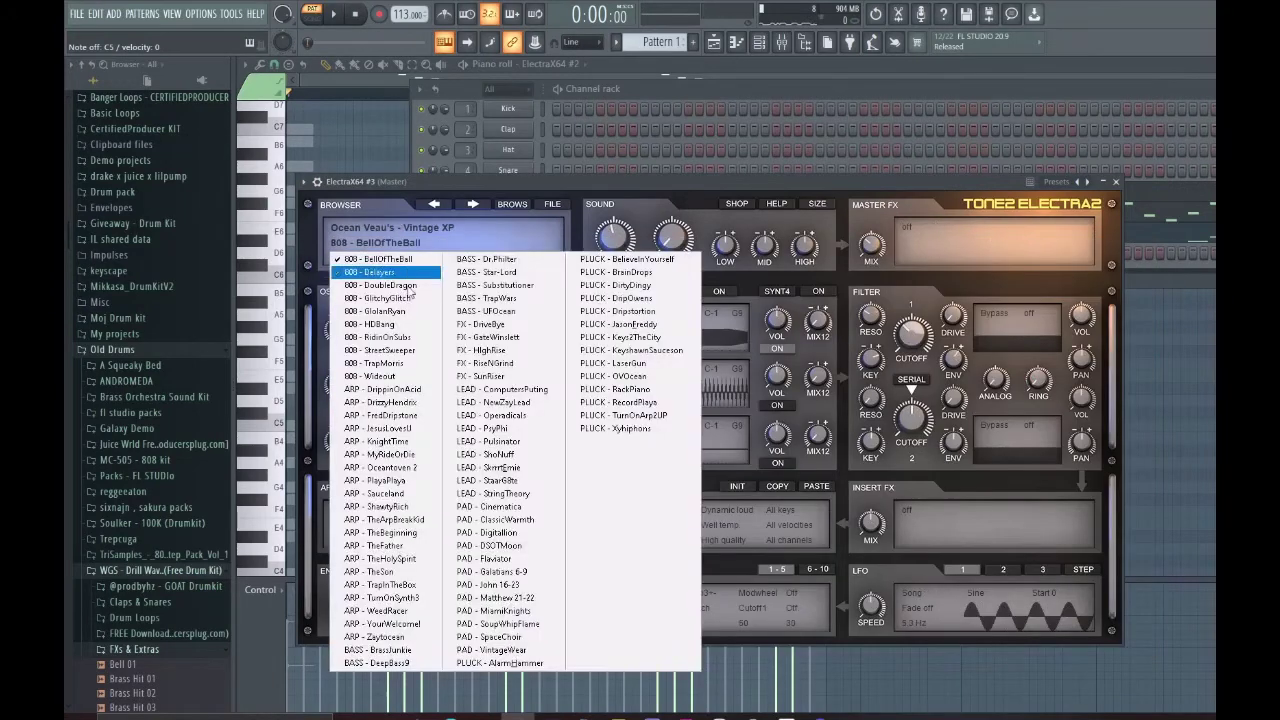
{"action": "left_click", "coordinate": [598, 378]}
{"action": "left_click", "coordinate": [338, 24]}
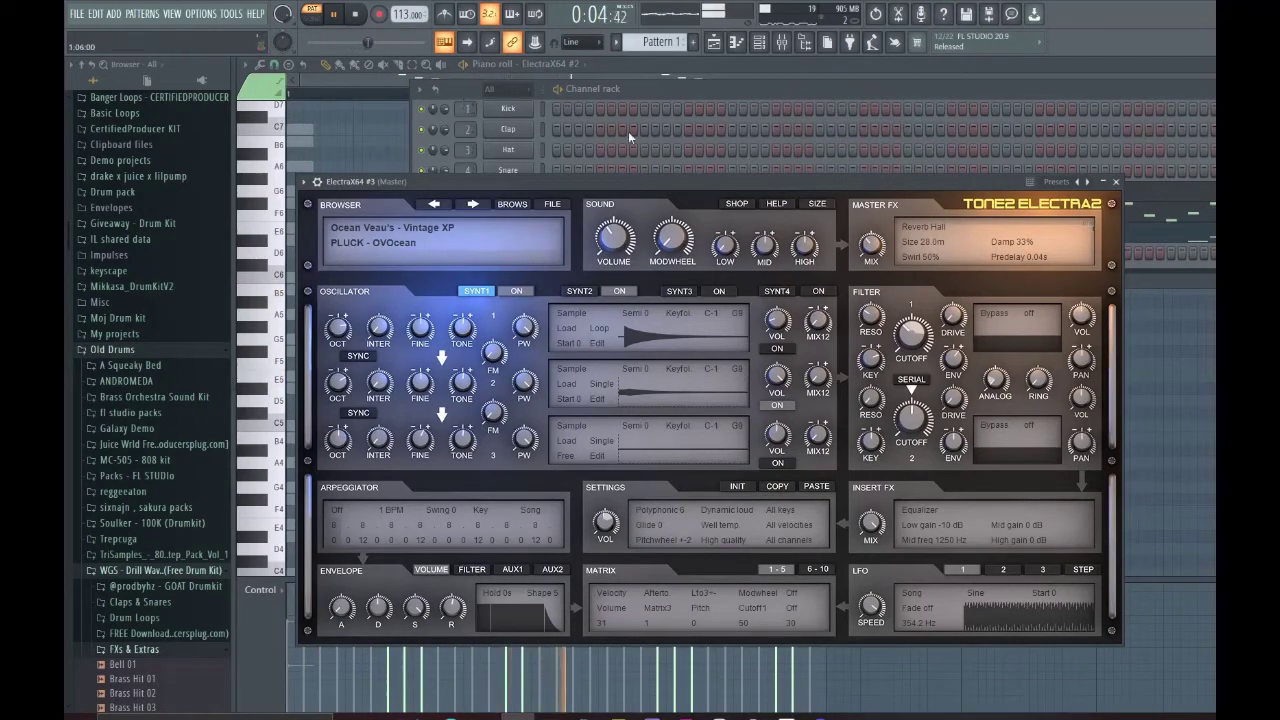
Stop playback, assign the ElectraX64 #3 channel to a mixer insert and open its piano roll.
{"action": "left_click", "coordinate": [664, 98]}
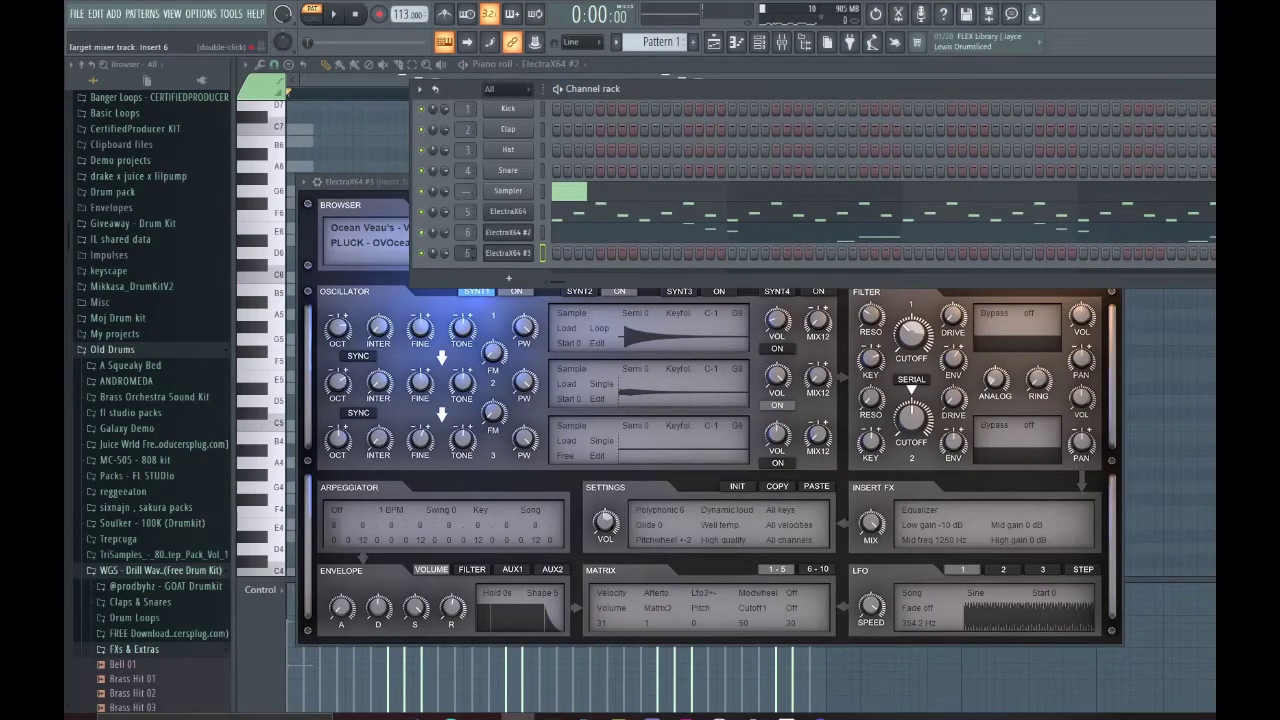
{"action": "right_click", "coordinate": [498, 253]}
{"action": "left_click", "coordinate": [560, 253]}
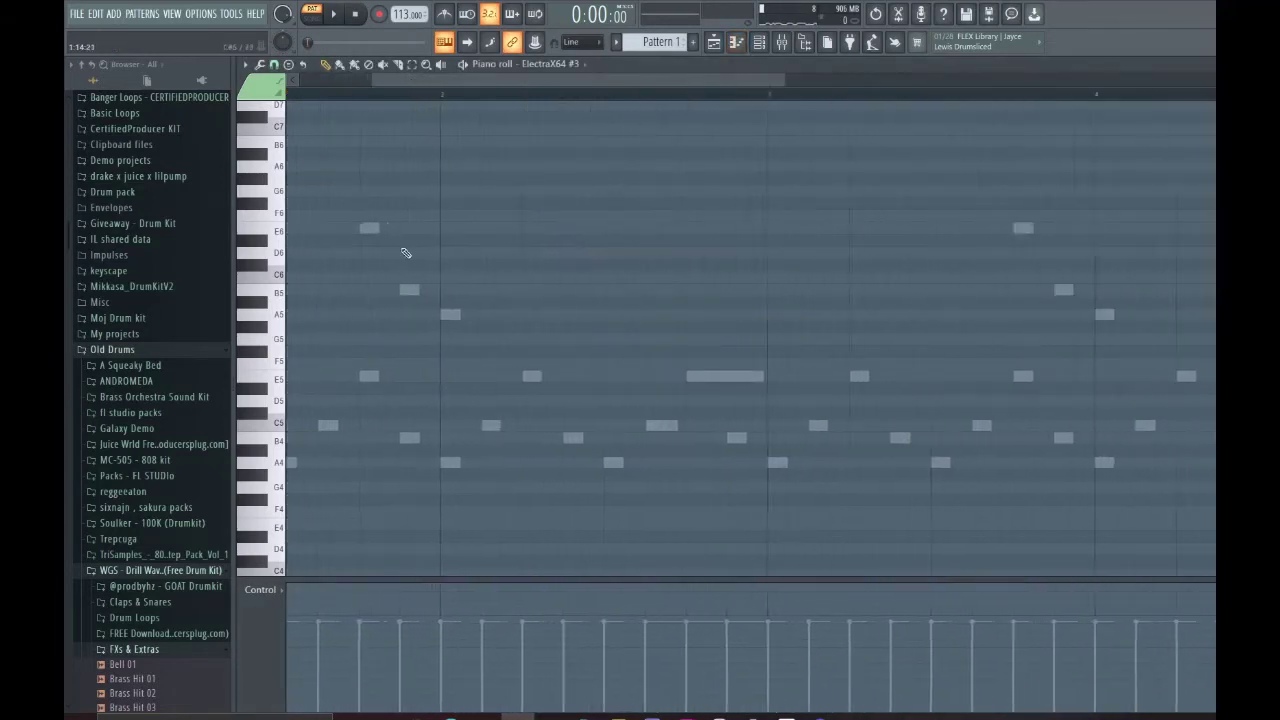
Enter a rising A4, C5, E5 phrase at the start of bar 1, raise its velocities slightly and audition it.
{"action": "scroll", "coordinate": [420, 437], "scroll_direction": "down", "scroll_amount": 1}
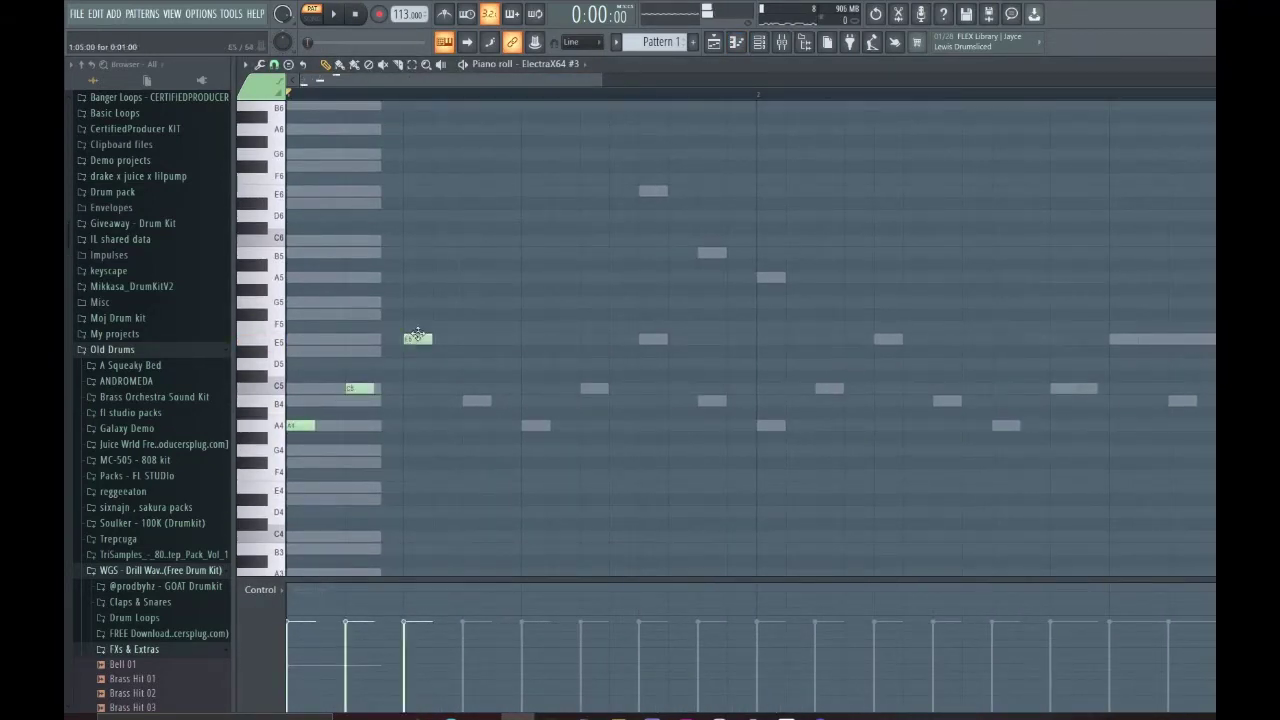
{"action": "key", "text": "ctrl+a"}
{"action": "left_click_drag", "start_coordinate": [345, 611], "coordinate": [406, 607]}
{"action": "left_click", "coordinate": [534, 441], "text": "ctrl"}
{"action": "key", "text": "space"}
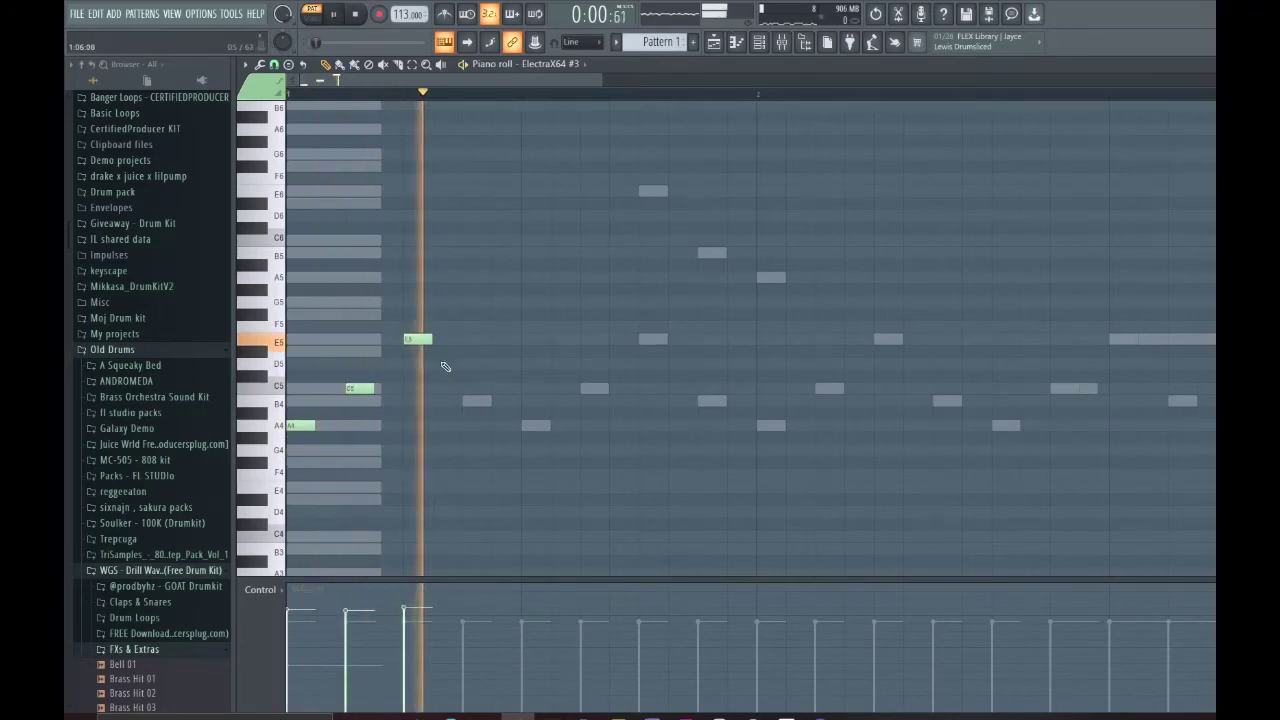
{"action": "key", "text": "space"}
Delete the C5 and E5 notes and try G5 as the second note during playback.
{"action": "right_click", "coordinate": [416, 340]}
{"action": "right_click", "coordinate": [362, 390]}
{"action": "key", "text": "space"}
{"action": "left_click", "coordinate": [358, 302]}
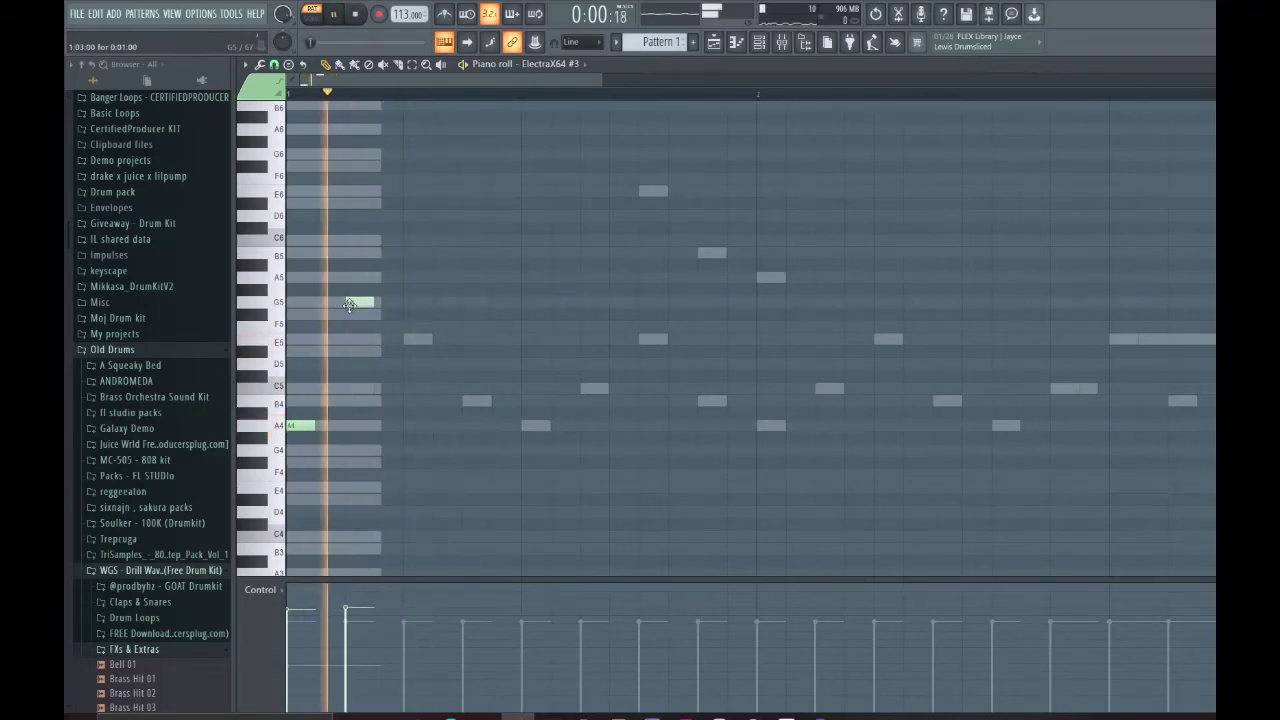
{"action": "key", "text": "space"}
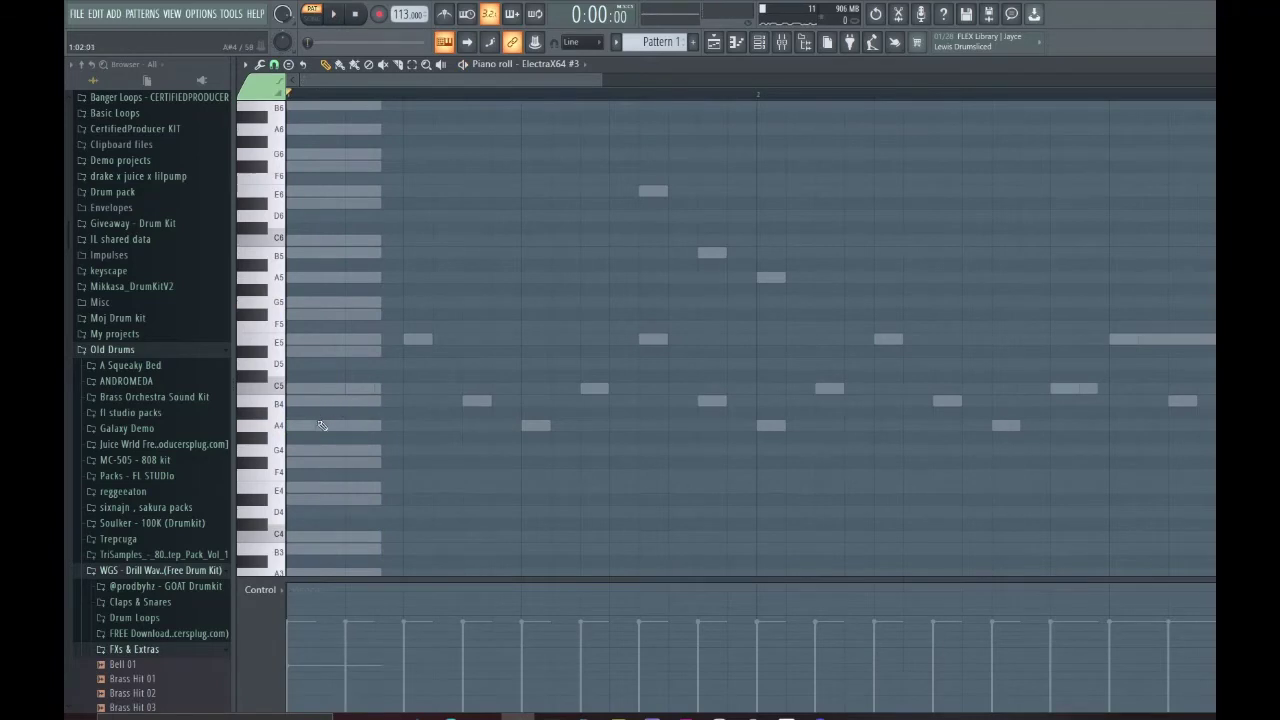
Enter the A4, C5, E5 phrase again in bar 1, raise it one octave to A5, C6, E6 and audition it.
{"action": "key", "text": "ctrl+a"}
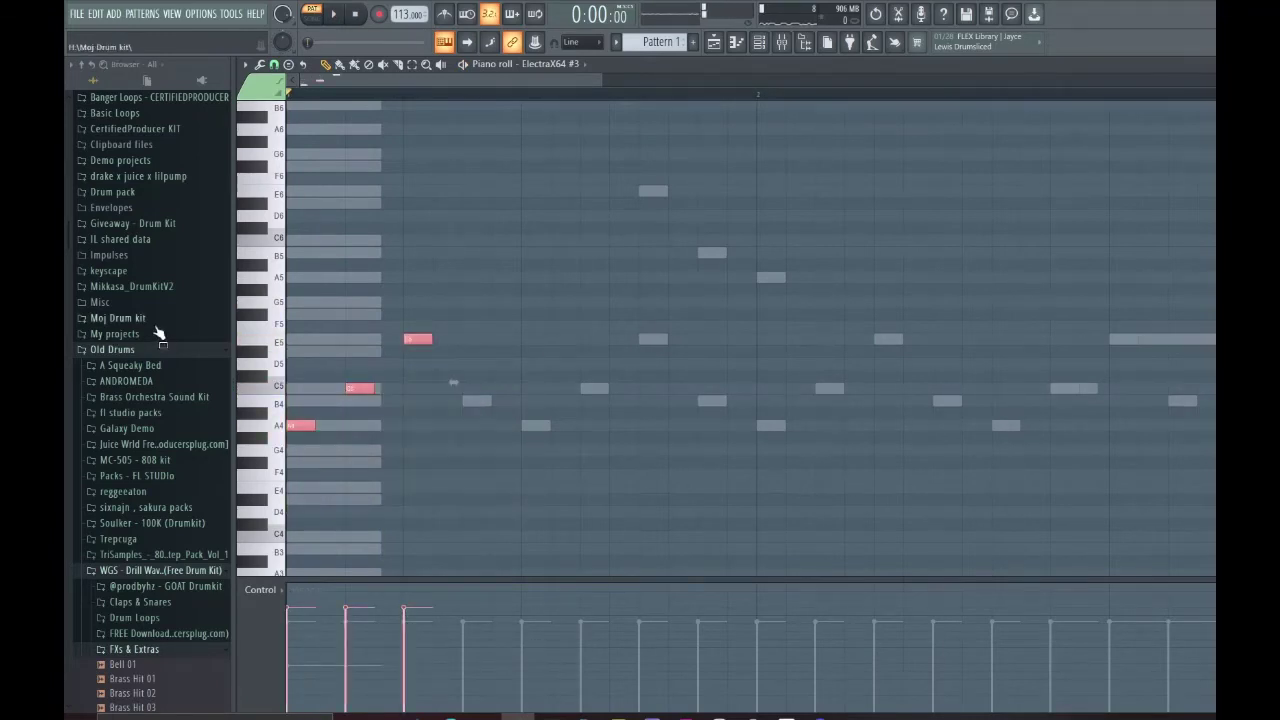
{"action": "key", "text": "space"}
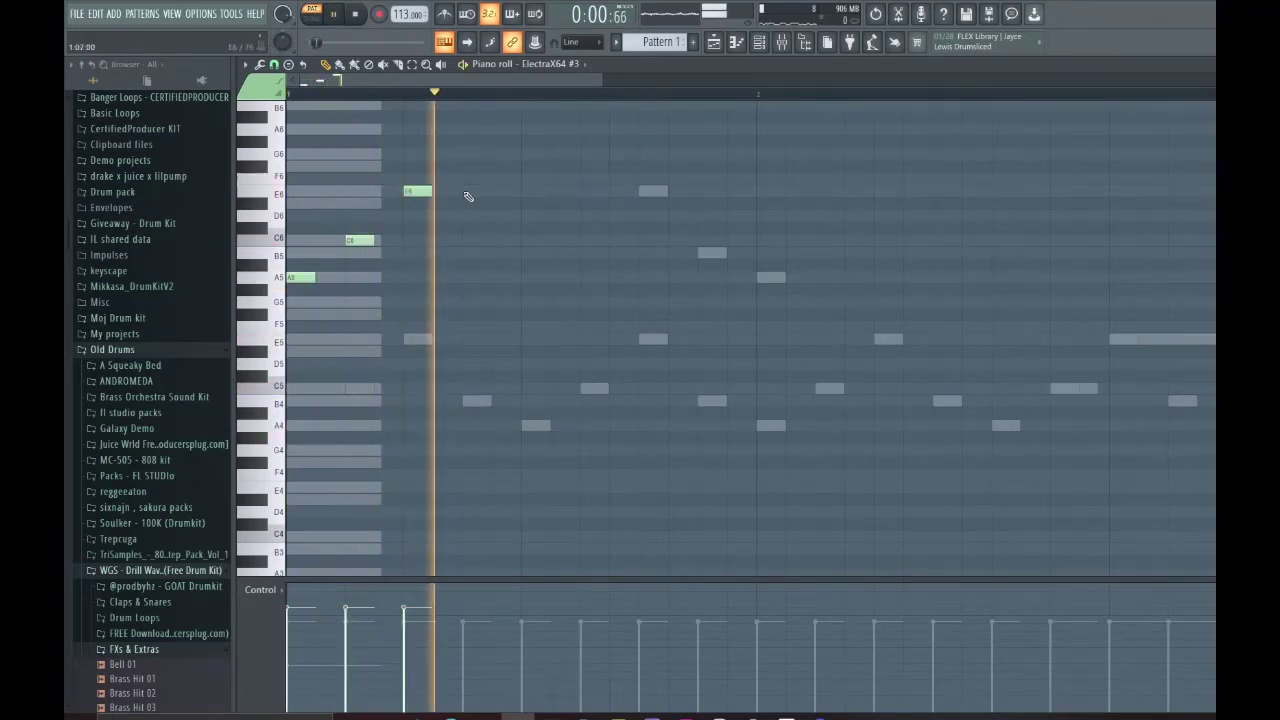
{"action": "key", "text": "space"}
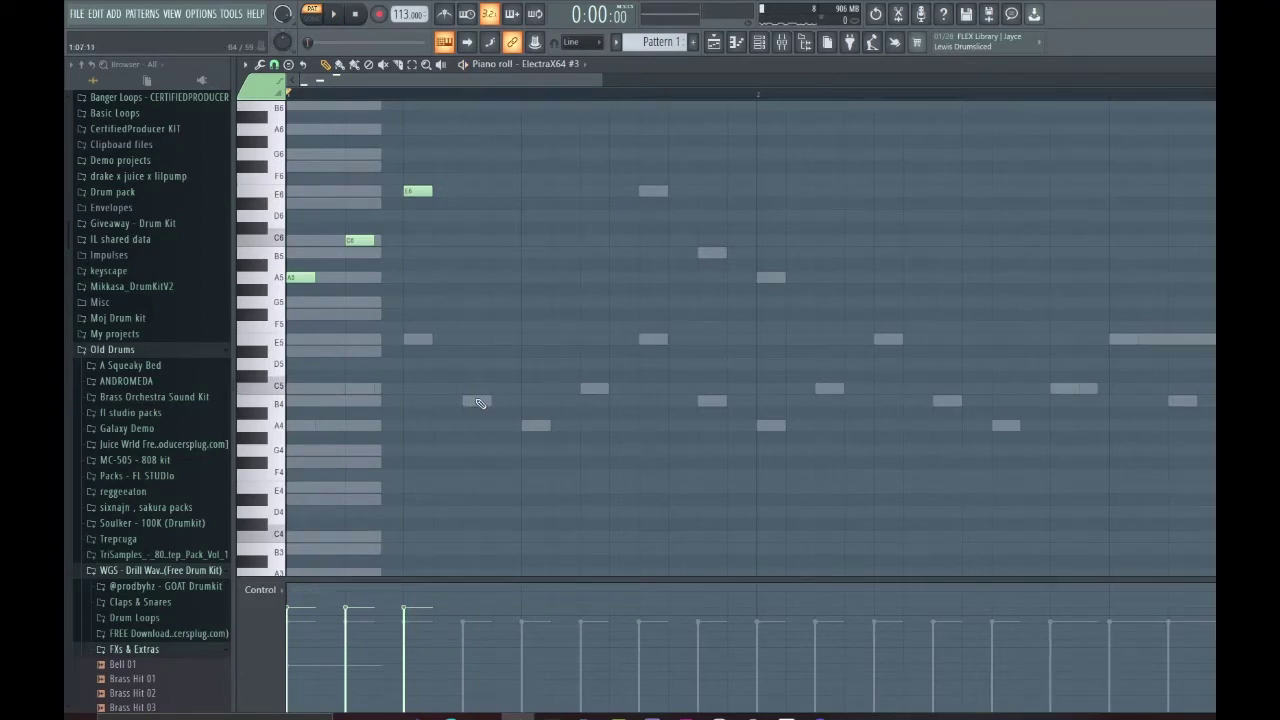
{"action": "scroll", "coordinate": [393, 151], "scroll_direction": "down", "scroll_amount": 3, "text": "ctrl"}
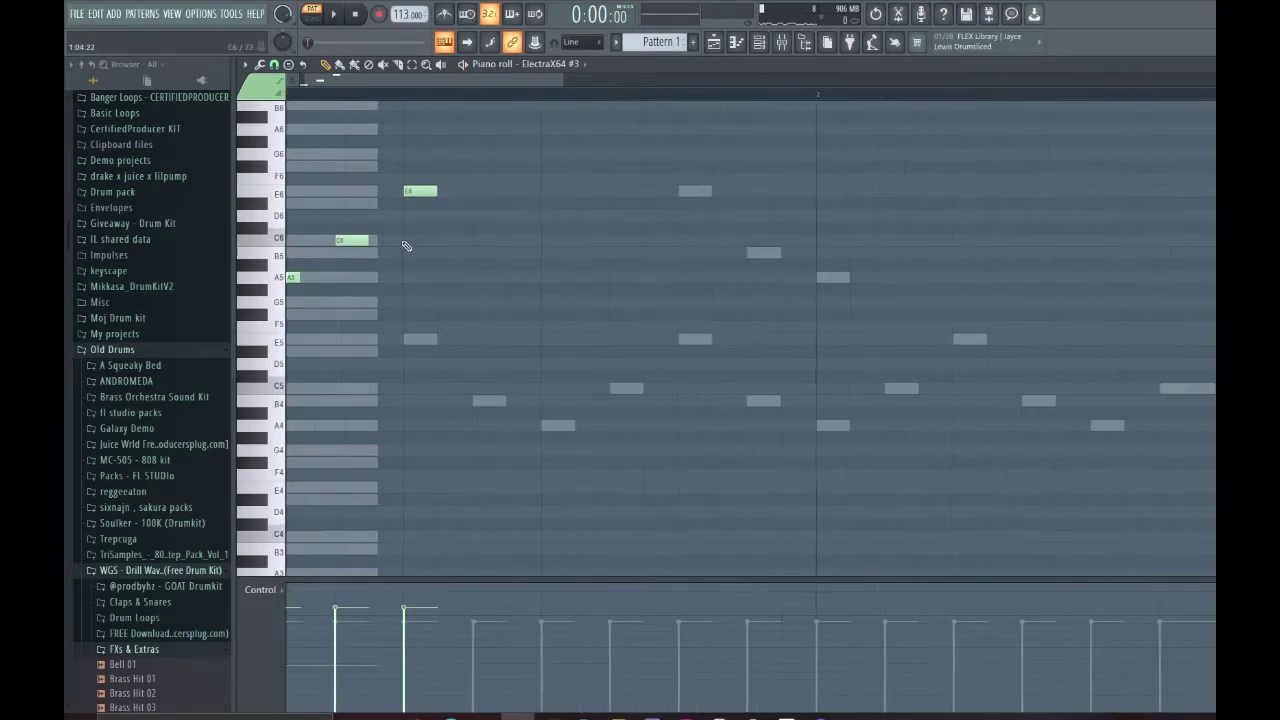
{"action": "scroll", "coordinate": [290, 175], "scroll_direction": "up", "scroll_amount": 2, "text": "ctrl"}
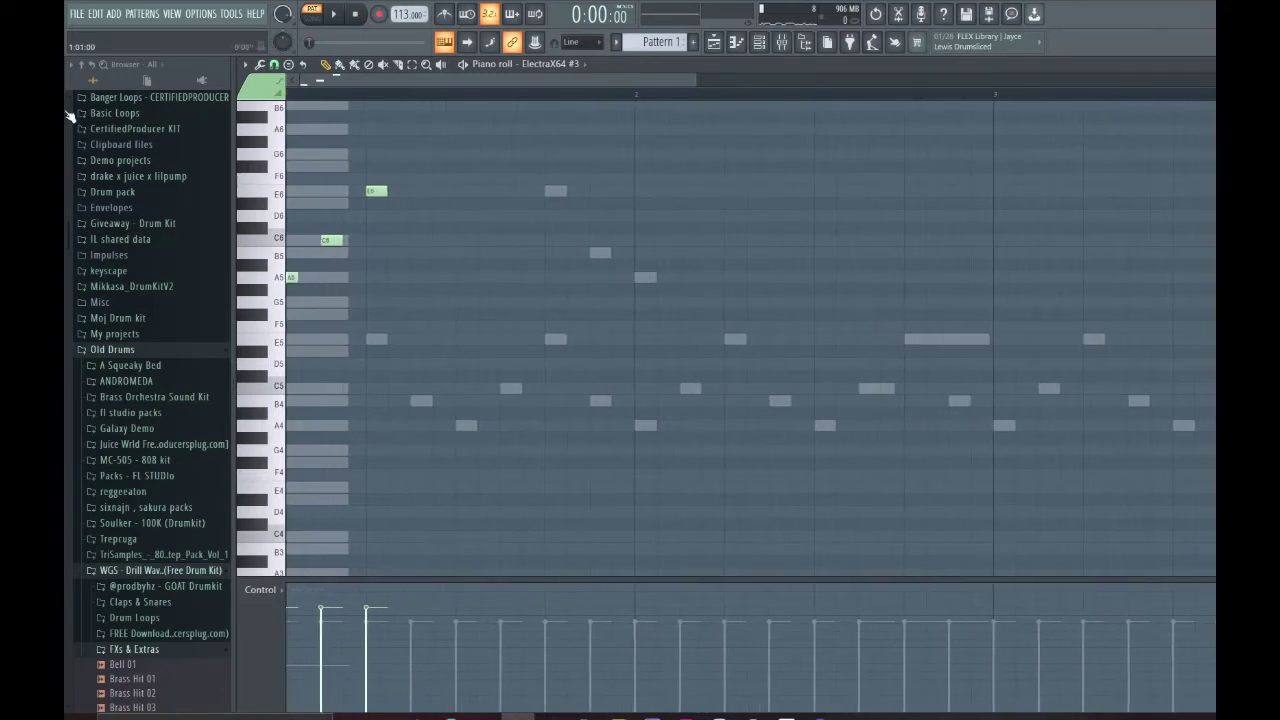
Duplicate the A5, C6, E6 phrase into the second half of bar 1 and audition it.
{"action": "left_click_drag", "start_coordinate": [286, 172], "coordinate": [508, 368]}
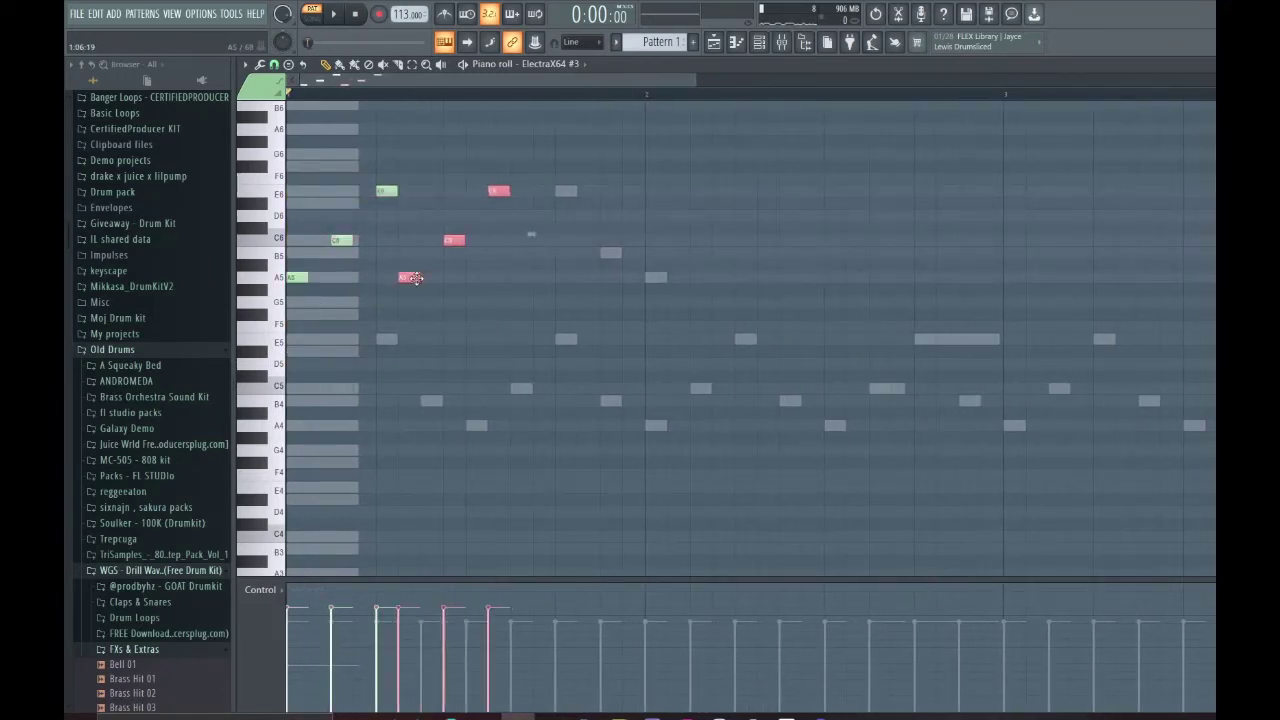
{"action": "left_click_drag", "start_coordinate": [460, 281], "coordinate": [481, 281]}
{"action": "key", "text": "space"}
{"action": "left_click", "coordinate": [610, 253]}
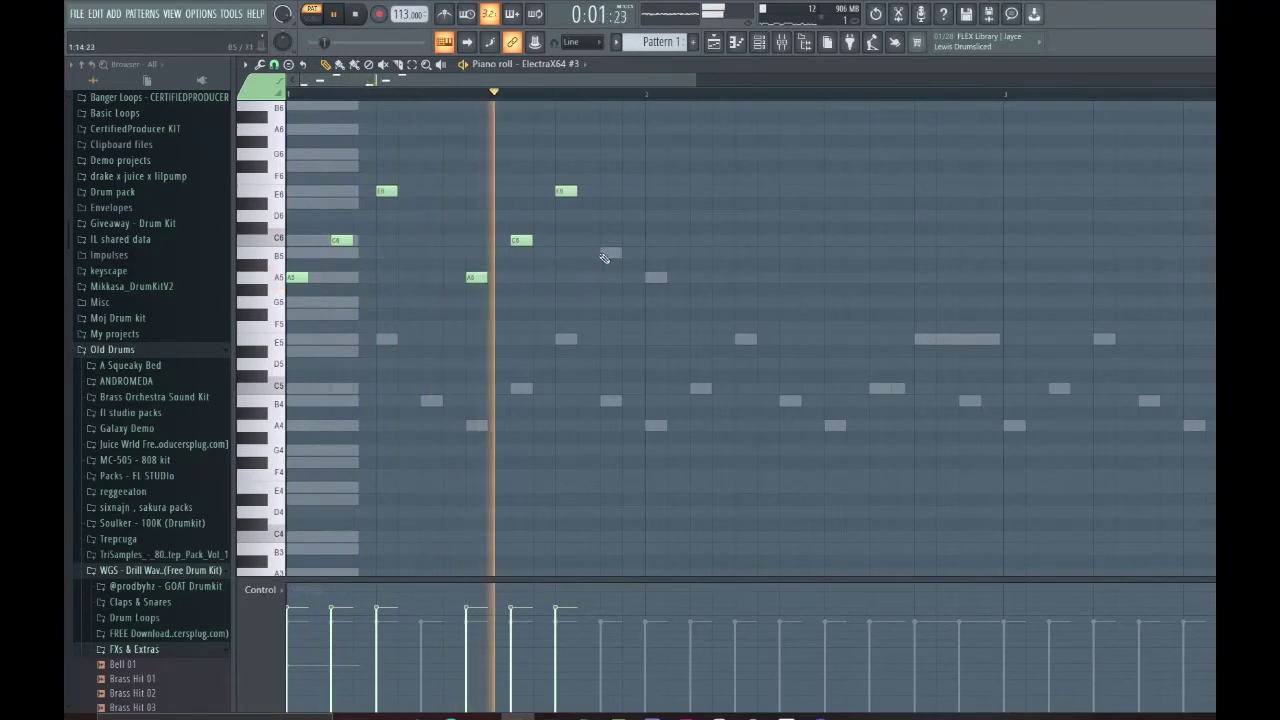
Delete every note of the A5, C6, E6 phrases in bar 1 and stop playback.
{"action": "right_click", "coordinate": [610, 253]}
{"action": "right_click", "coordinate": [565, 191]}
{"action": "right_click", "coordinate": [521, 240]}
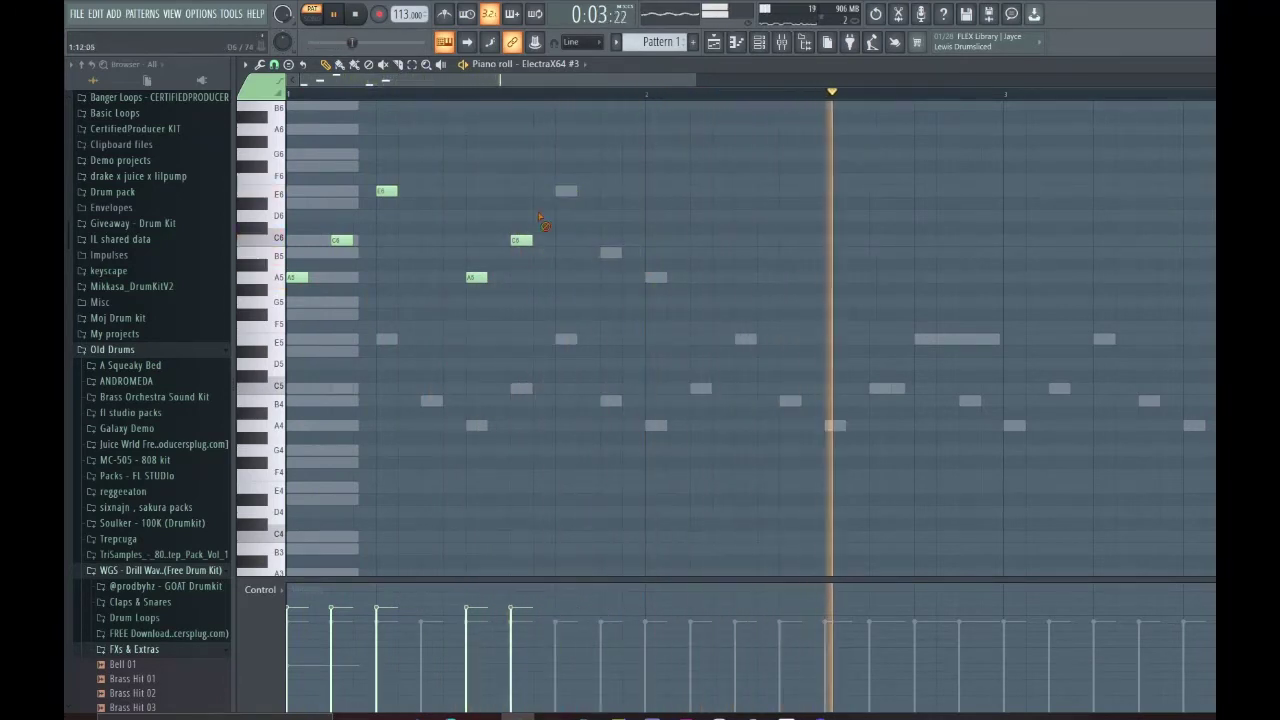
{"action": "right_click", "coordinate": [476, 277]}
{"action": "right_click", "coordinate": [386, 191]}
{"action": "right_click", "coordinate": [341, 240]}
{"action": "right_click", "coordinate": [297, 277]}
{"action": "key", "text": "space"}
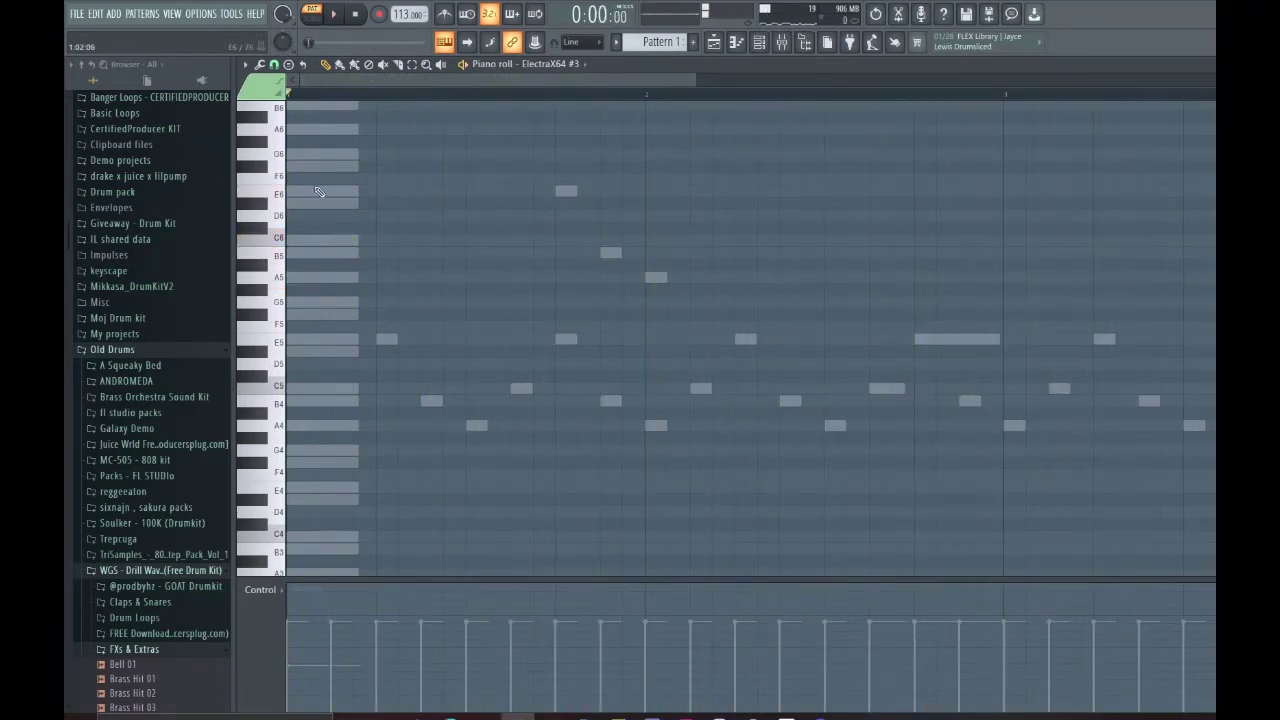
Place an E6 note at the start of bar 1 and start playback.
{"action": "left_click", "coordinate": [300, 191]}
{"action": "scroll", "coordinate": [320, 231], "scroll_direction": "up", "scroll_amount": 3}
{"action": "key", "text": "space"}
Try G6 and F#6 as the second note on beat 2 of bar 1, removing each trial note.
{"action": "left_click", "coordinate": [410, 228]}
{"action": "right_click", "coordinate": [412, 228]}
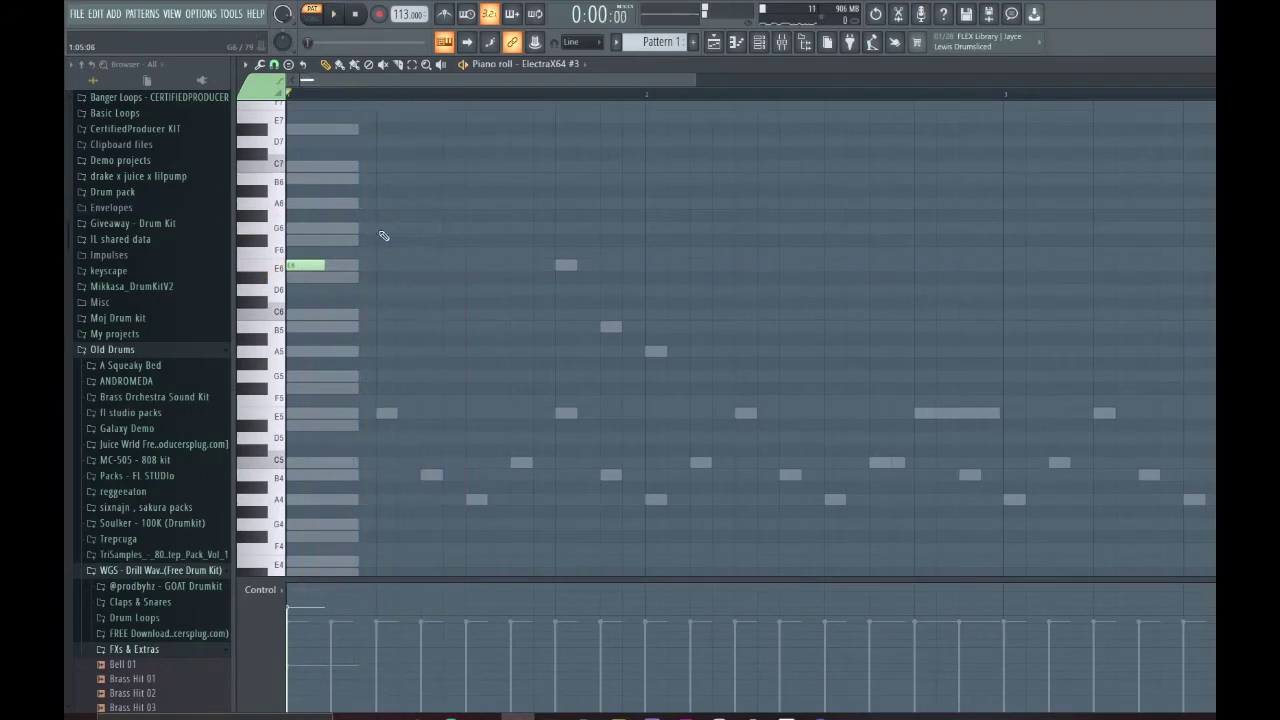
{"action": "left_click", "coordinate": [390, 229]}
{"action": "right_click", "coordinate": [390, 229]}
{"action": "left_click", "coordinate": [390, 240]}
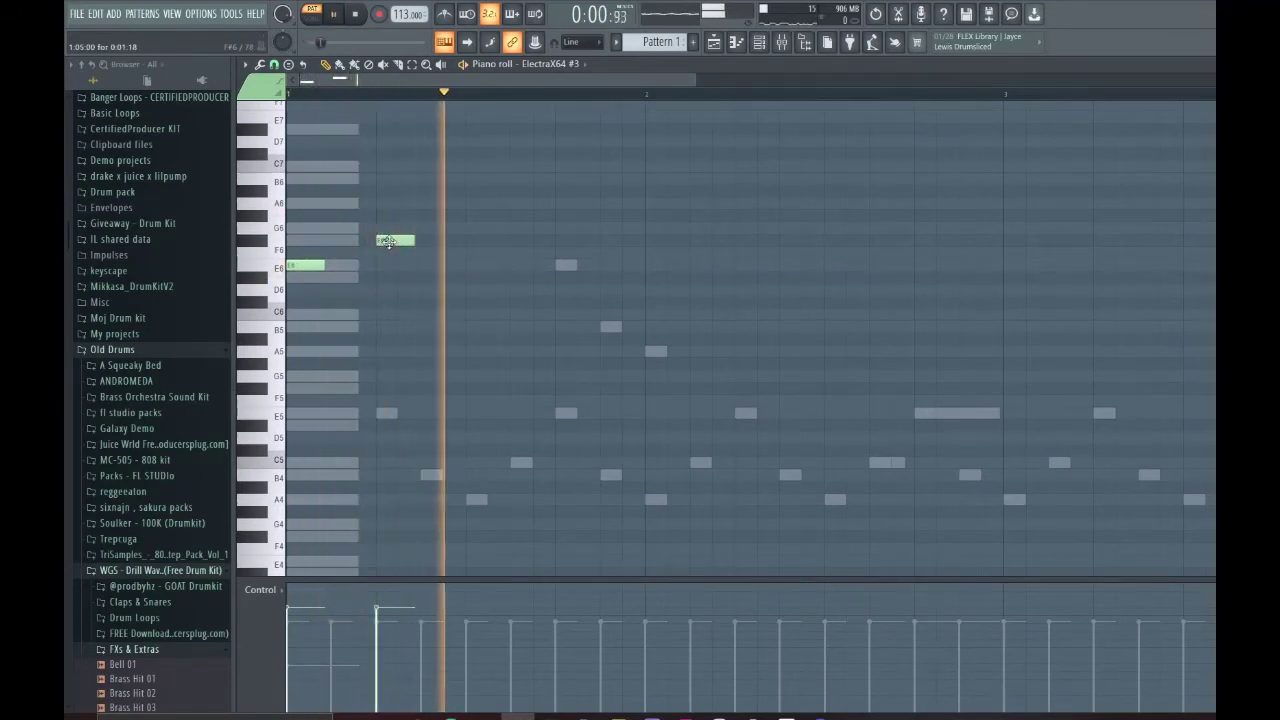
{"action": "left_click_drag", "start_coordinate": [390, 240], "coordinate": [370, 278]}
{"action": "right_click", "coordinate": [385, 278]}
{"action": "left_click", "coordinate": [395, 228]}
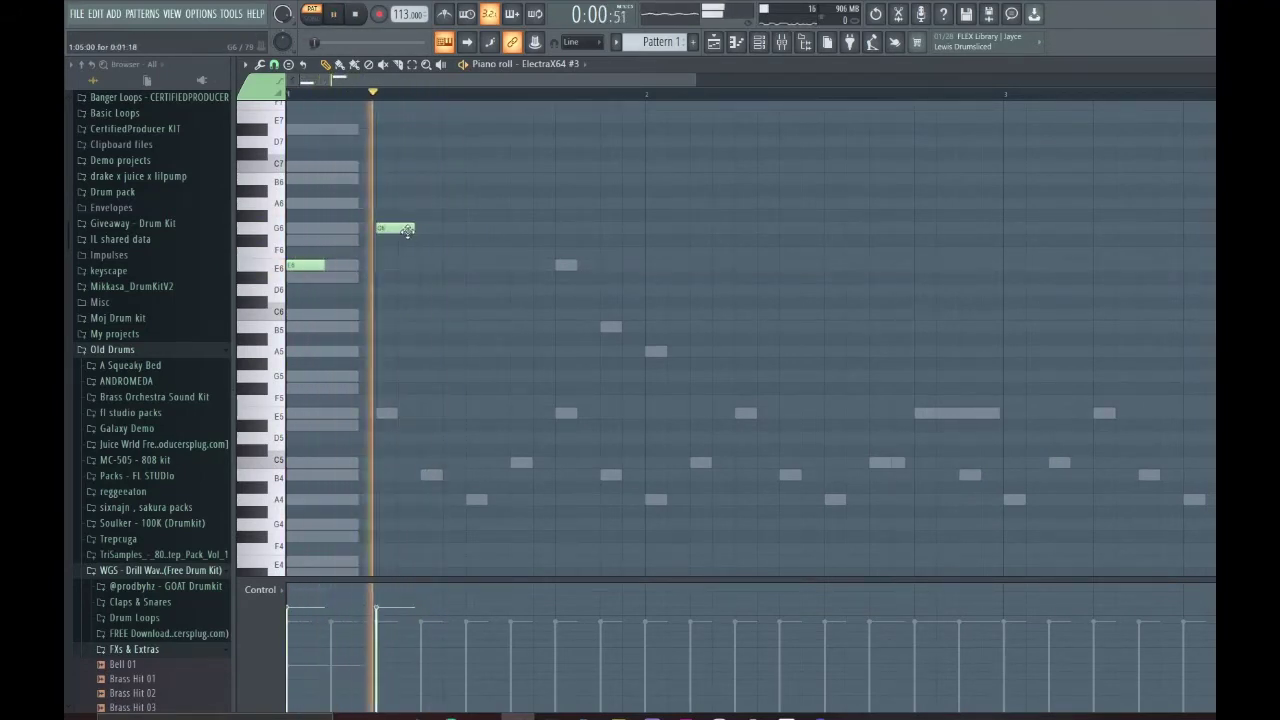
{"action": "right_click", "coordinate": [410, 229]}
Add E6 on beat 3 of bar 1, followed by a descending C7, B6, A6 run into bar 2, and audition it.
{"action": "left_click", "coordinate": [472, 265]}
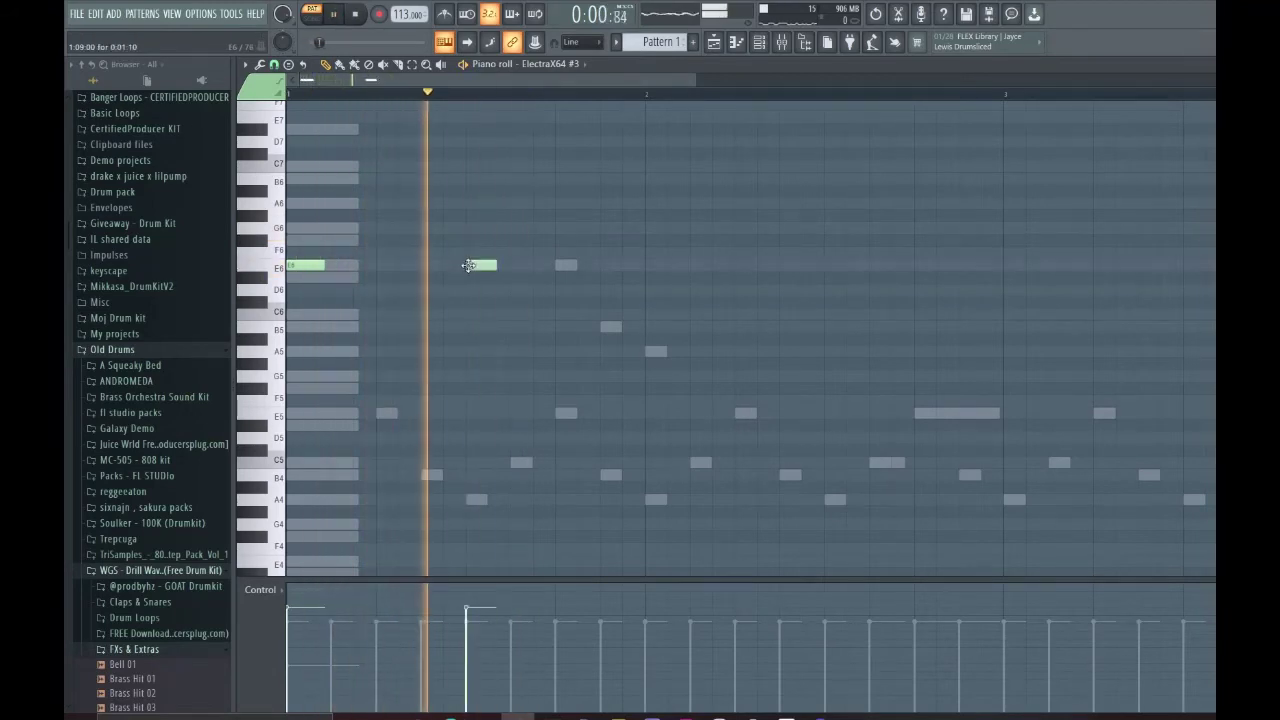
{"action": "key", "text": "space"}
{"action": "left_click", "coordinate": [567, 205]}
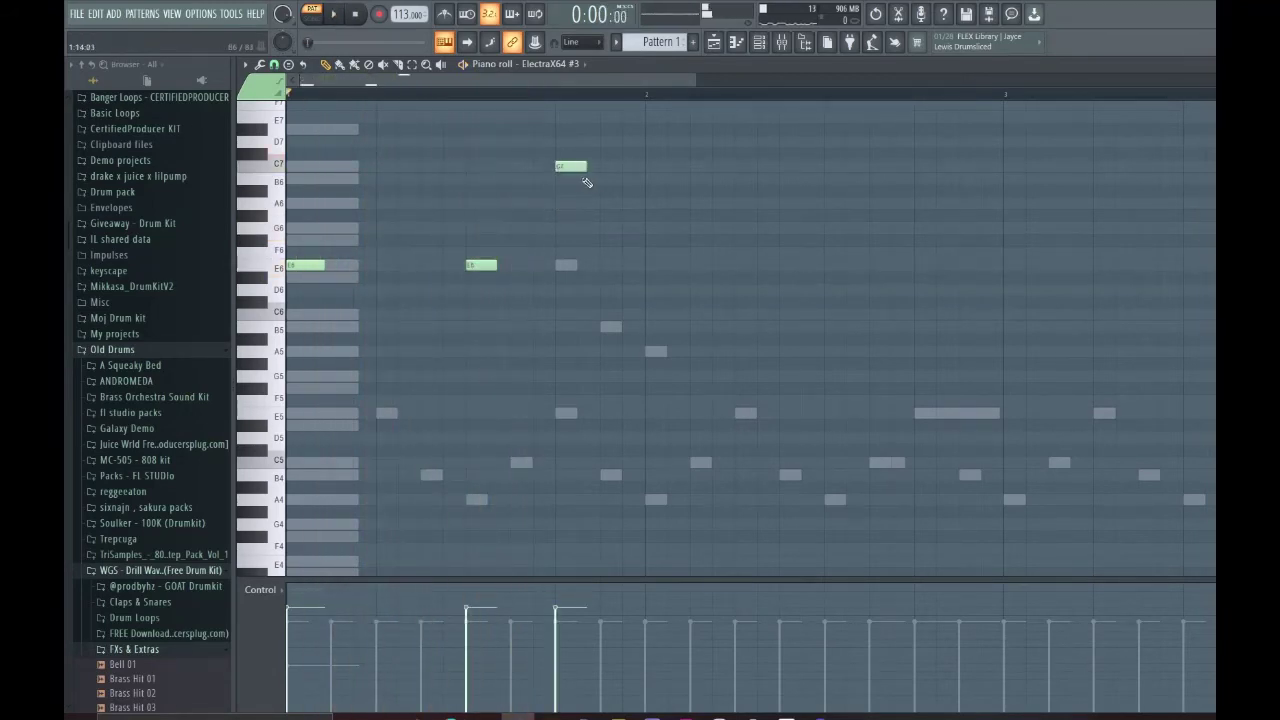
{"action": "key", "text": "space"}
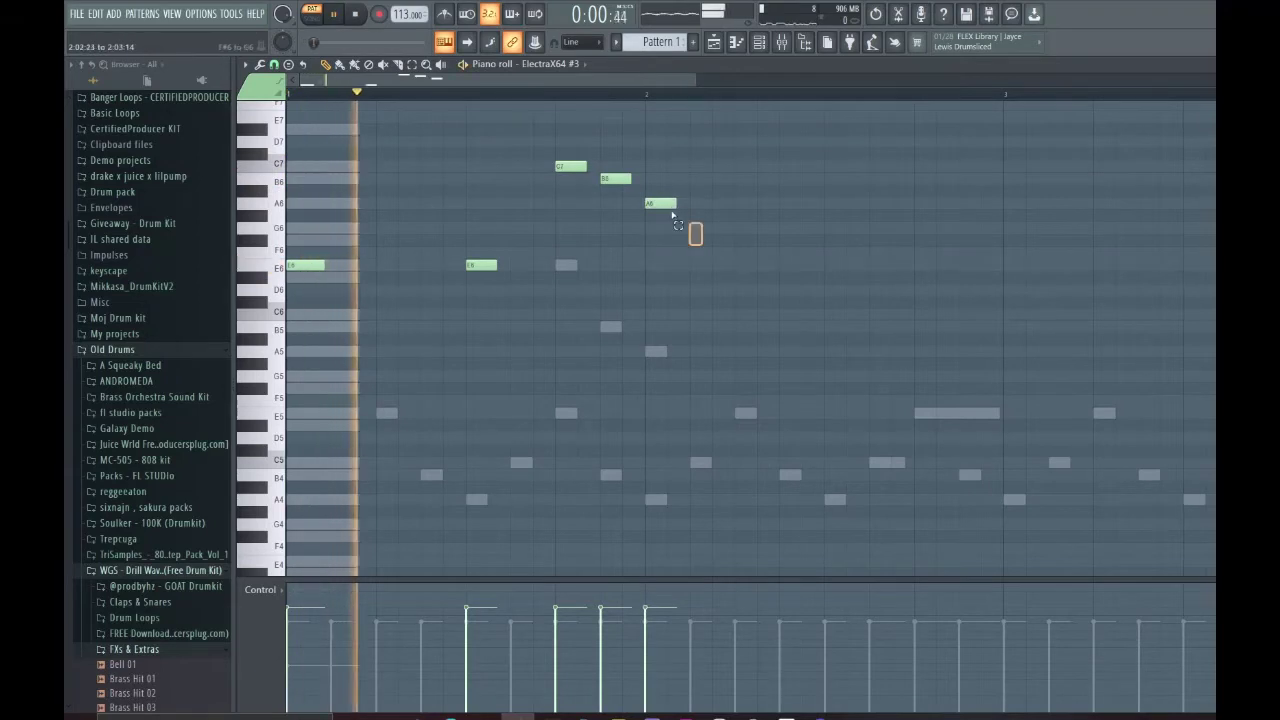
Shorten the C7 and B6 notes, extend the A6 note to about one beat, and replay the melody.
{"action": "left_click_drag", "start_coordinate": [691, 229], "coordinate": [550, 160]}
{"action": "left_click_drag", "start_coordinate": [676, 203], "coordinate": [729, 203]}
{"action": "key", "text": "space"}
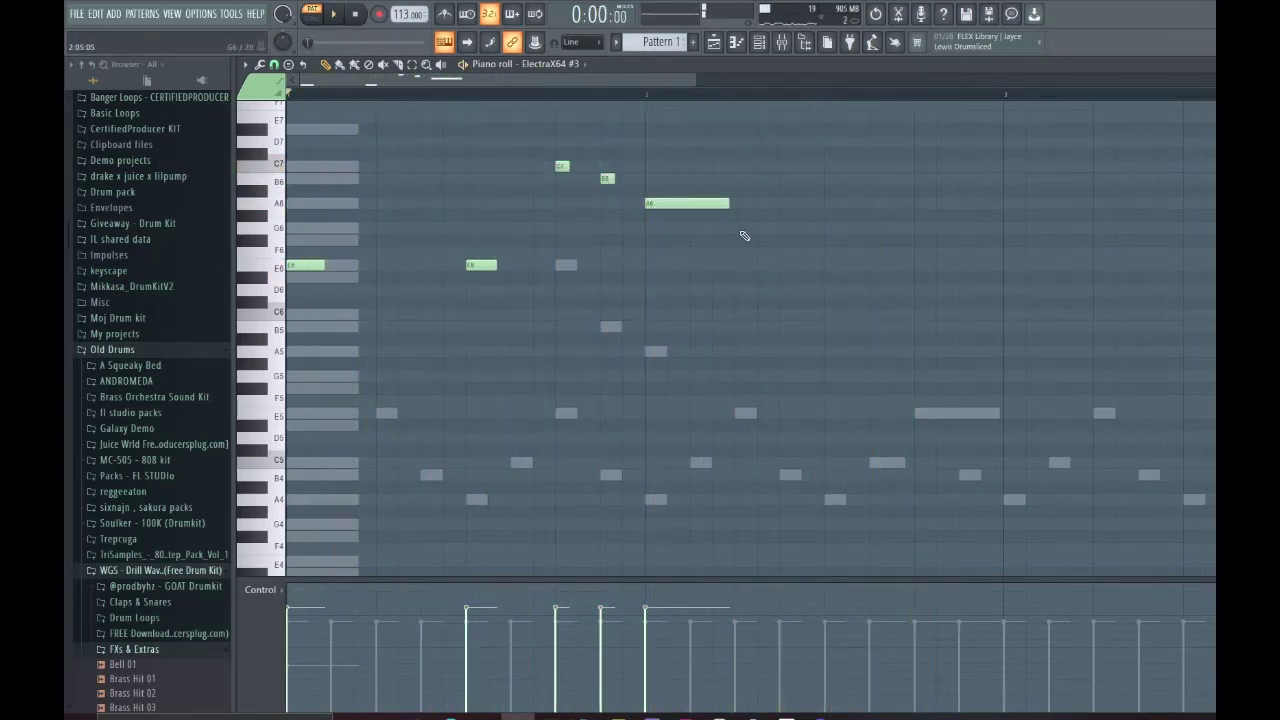
{"action": "scroll", "coordinate": [600, 298], "scroll_direction": "down", "scroll_amount": 2}
{"action": "key", "text": "space"}
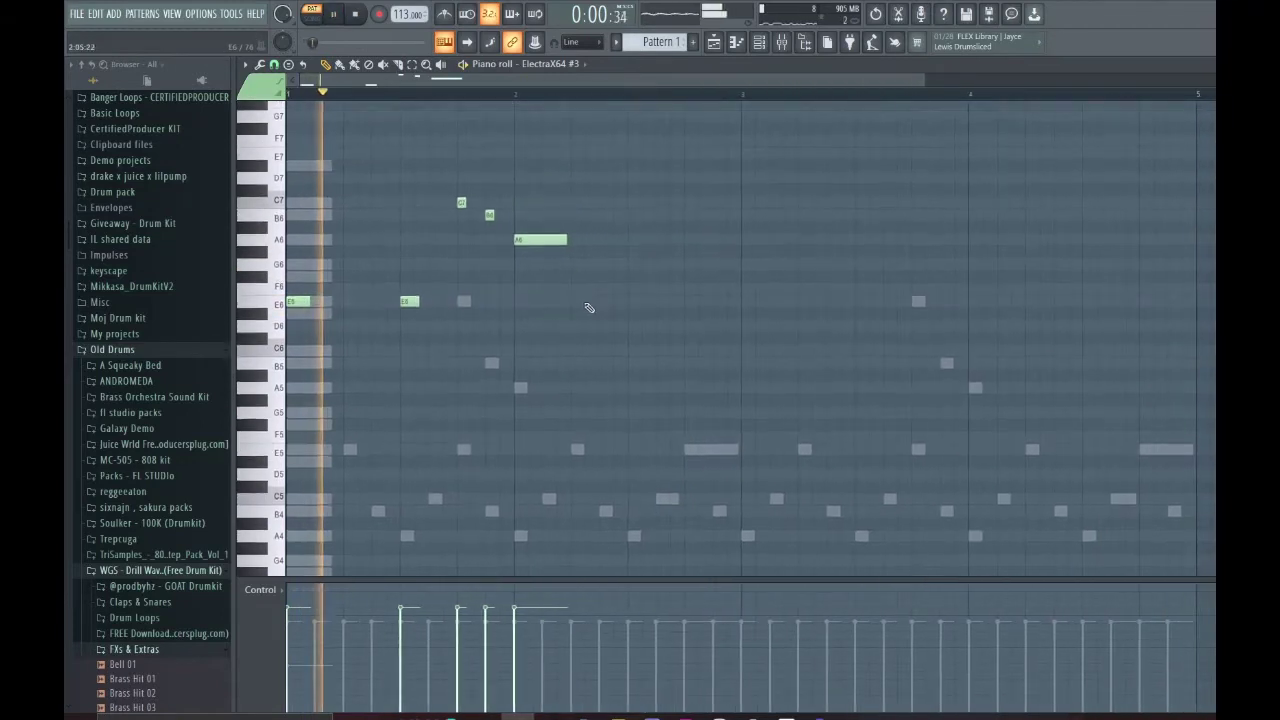
Lengthen the A6 note to about half a bar and extend both E6 notes in bar 1 during playback.
{"action": "scroll", "coordinate": [586, 300], "scroll_direction": "up", "scroll_amount": 1}
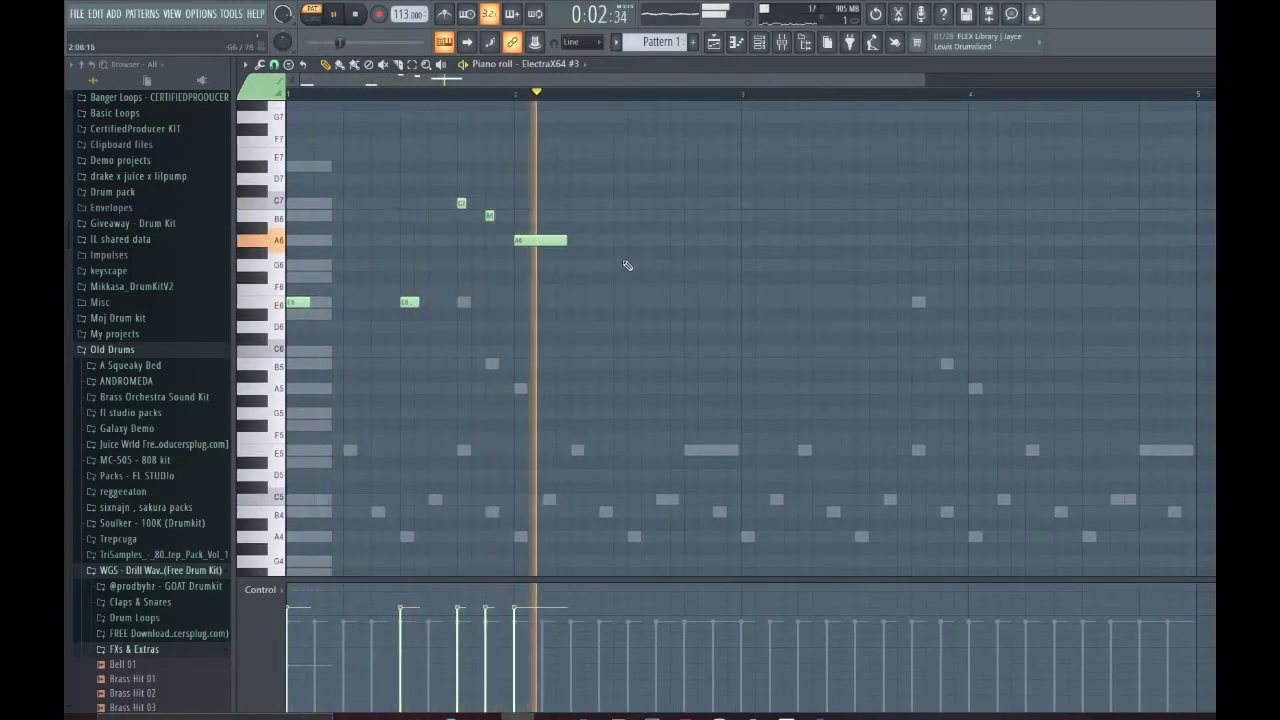
{"action": "left_click_drag", "start_coordinate": [569, 240], "coordinate": [624, 240]}
{"action": "key", "text": "space"}
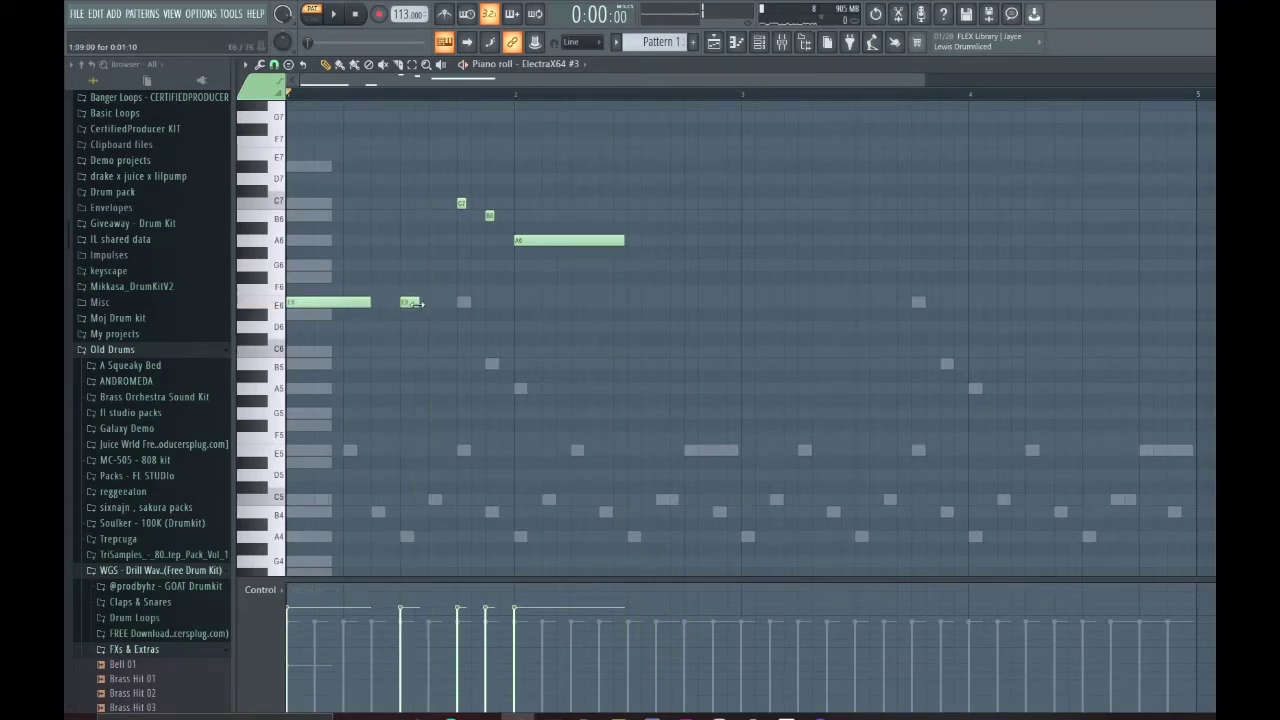
{"action": "key", "text": "space"}
{"action": "left_click_drag", "start_coordinate": [413, 303], "coordinate": [457, 303]}
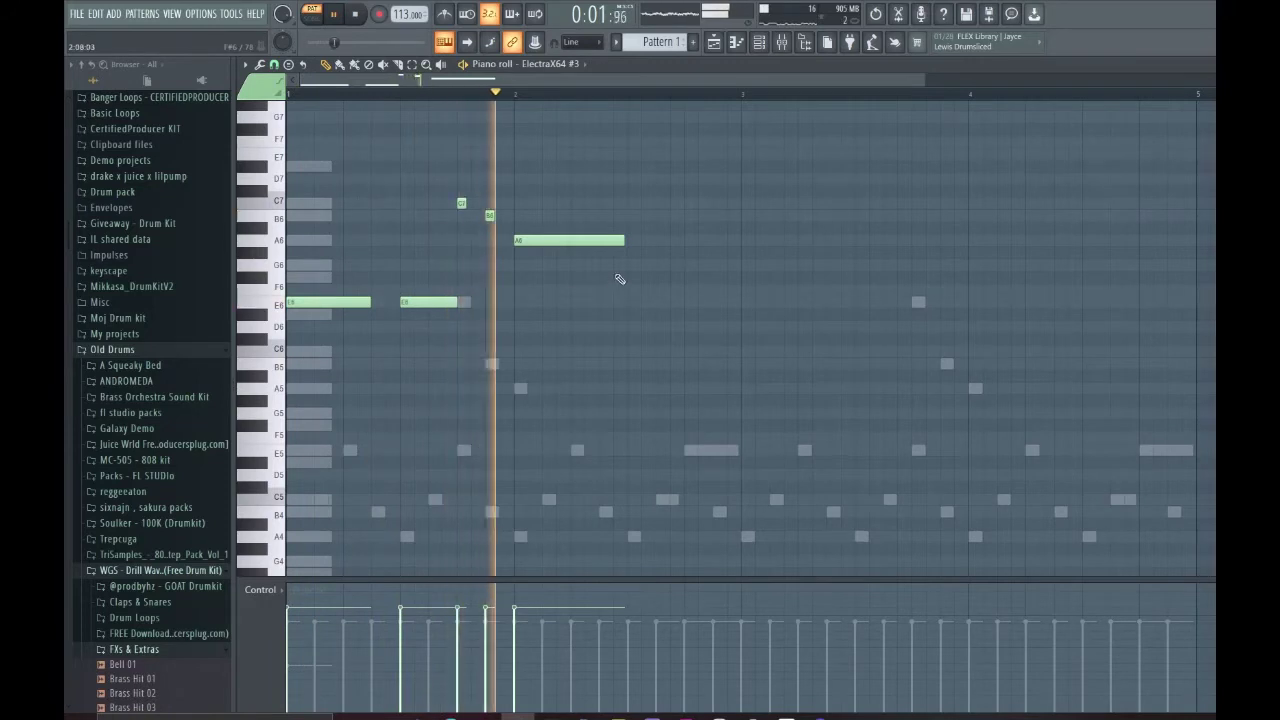
Add a G6 note in the middle of bar 2 and extend it to the end of the bar.
{"action": "left_click", "coordinate": [634, 264]}
{"action": "key", "text": "space"}
{"action": "key", "text": "space"}
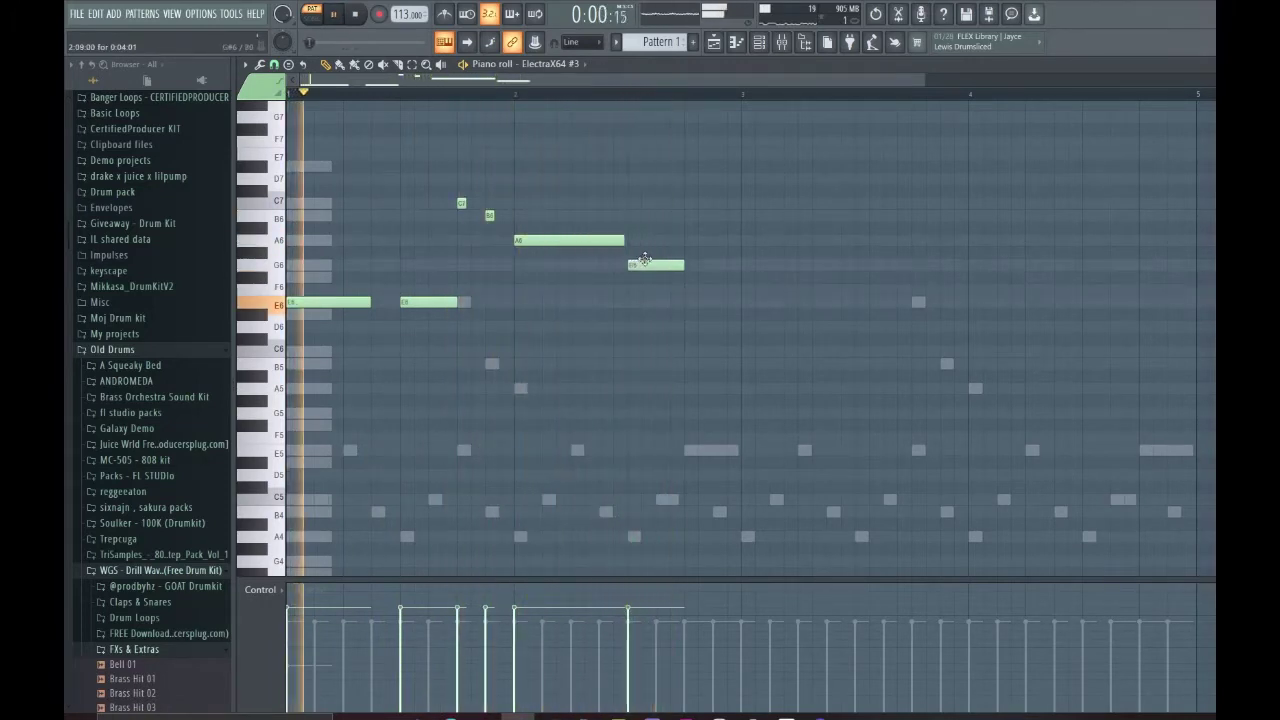
{"action": "left_click_drag", "start_coordinate": [684, 265], "coordinate": [737, 266]}
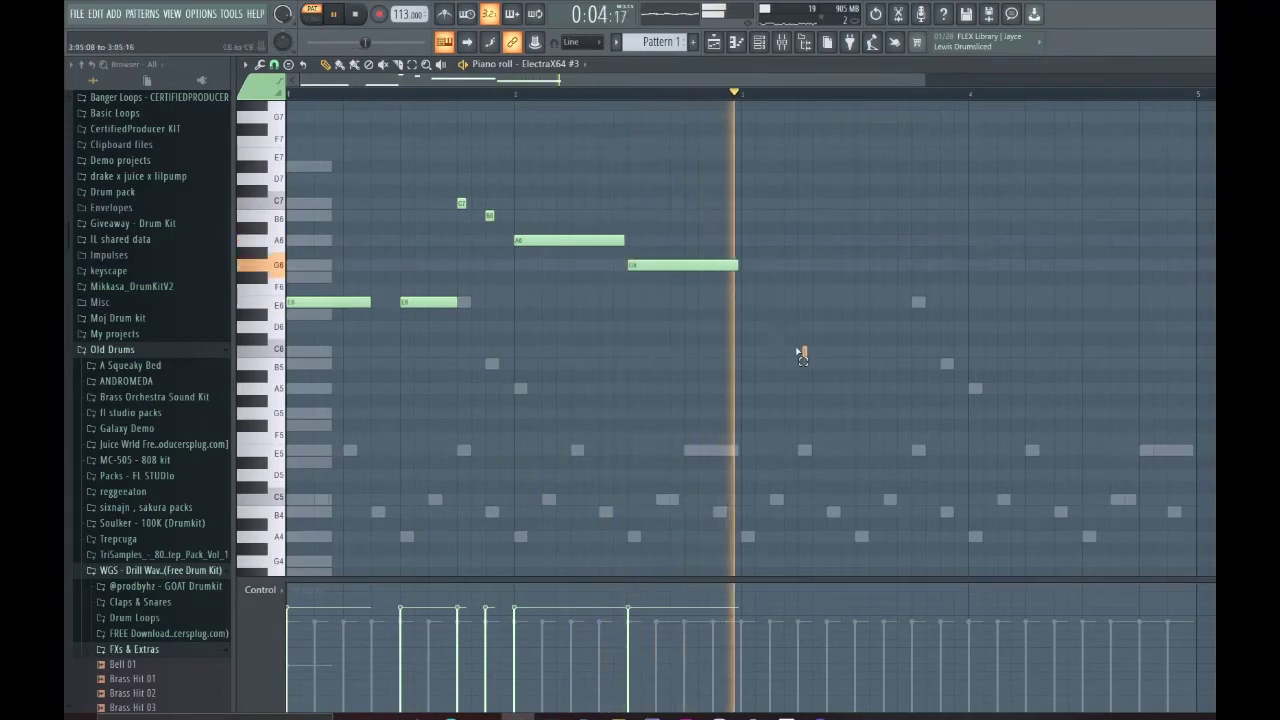
Duplicate the whole two-bar melody into bars 3 and 4, deselect the copy and listen to the result.
{"action": "key", "text": "ctrl+a"}
{"action": "key", "text": "ctrl+b"}
{"action": "scroll", "coordinate": [904, 347], "scroll_direction": "down", "scroll_amount": 1}
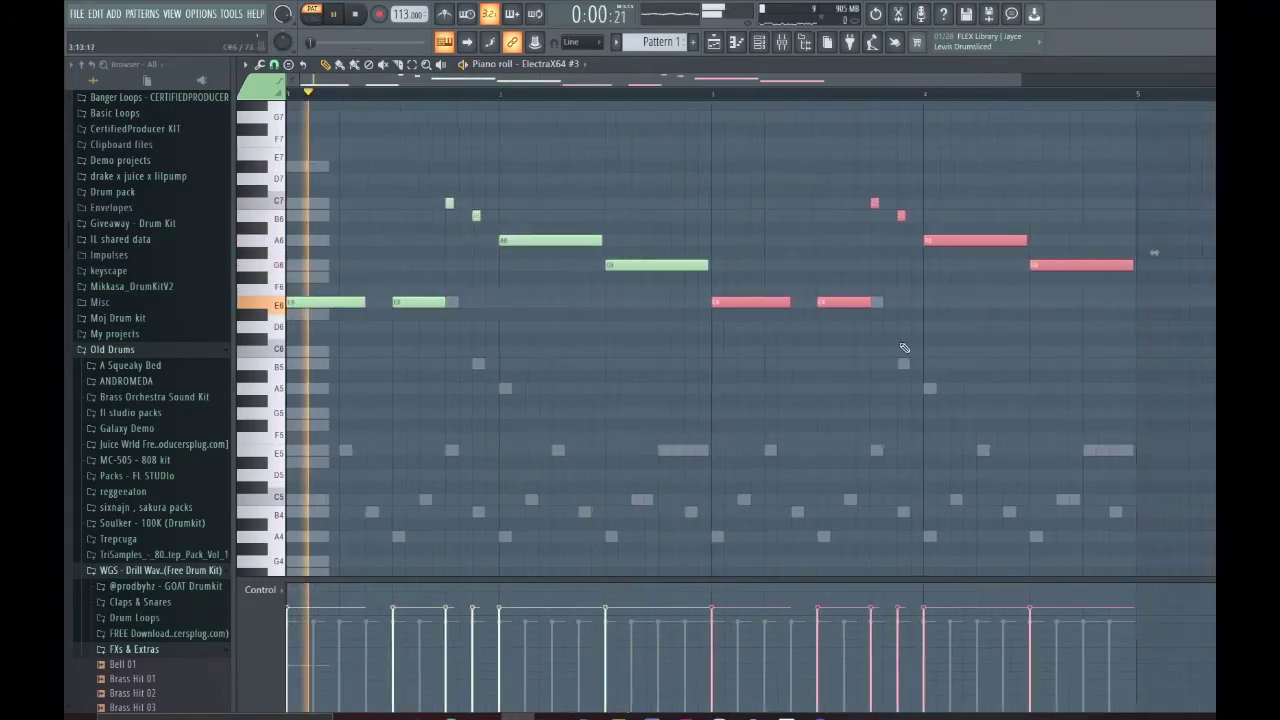
{"action": "left_click", "coordinate": [904, 347]}
{"action": "scroll", "coordinate": [904, 347], "scroll_direction": "down", "scroll_amount": 1}
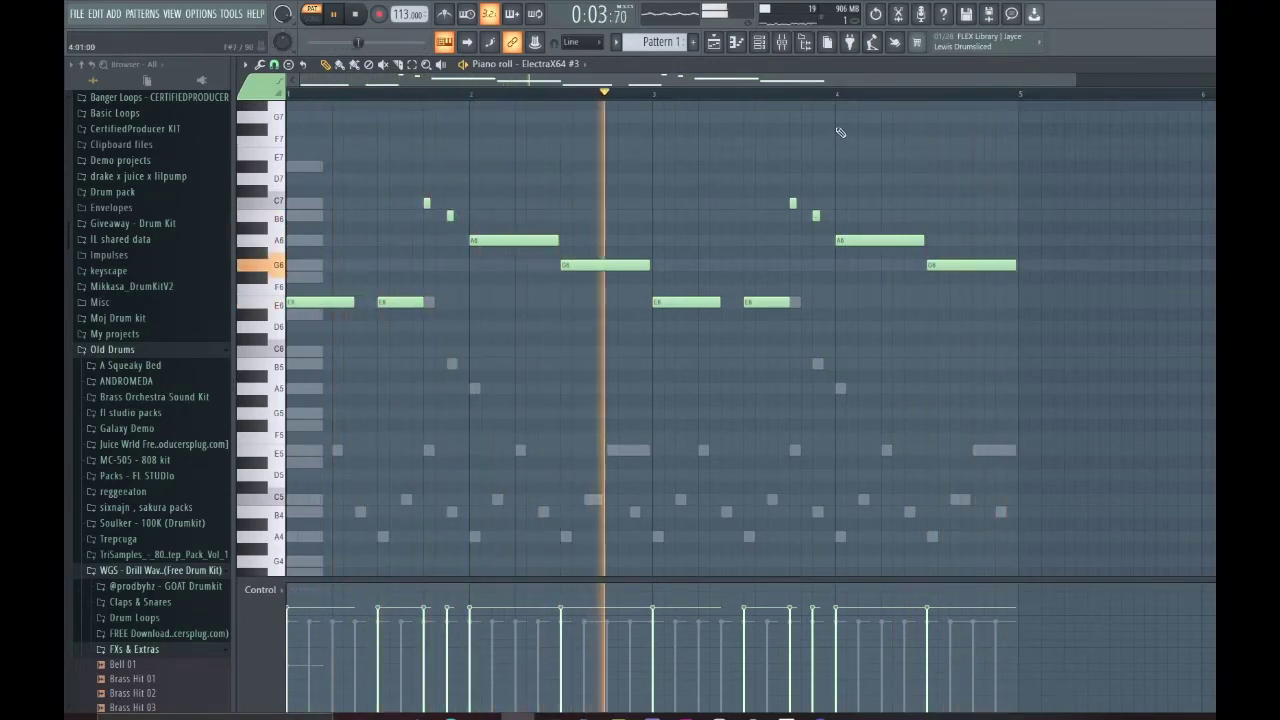
{"action": "key", "text": "space"}
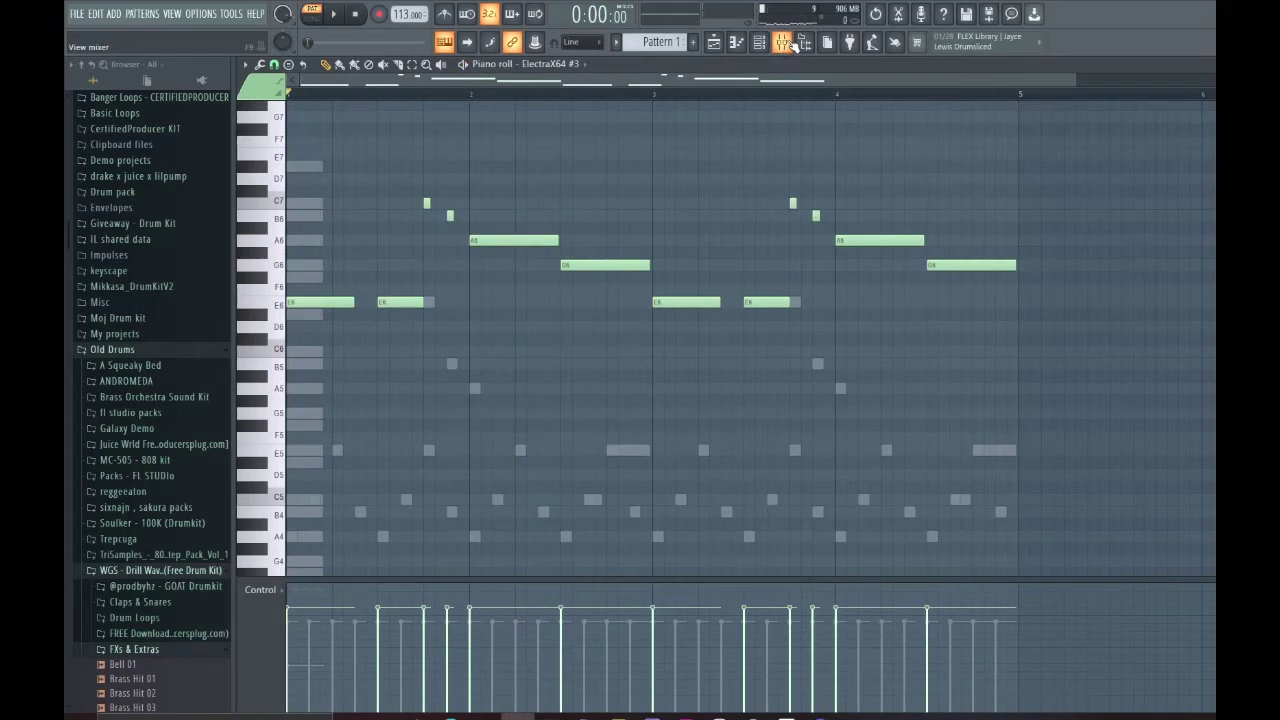
Lower the mixer volume of Insert 5 to 95% and Insert 7 to 97% while auditioning the pattern.
{"action": "left_click", "coordinate": [784, 42]}
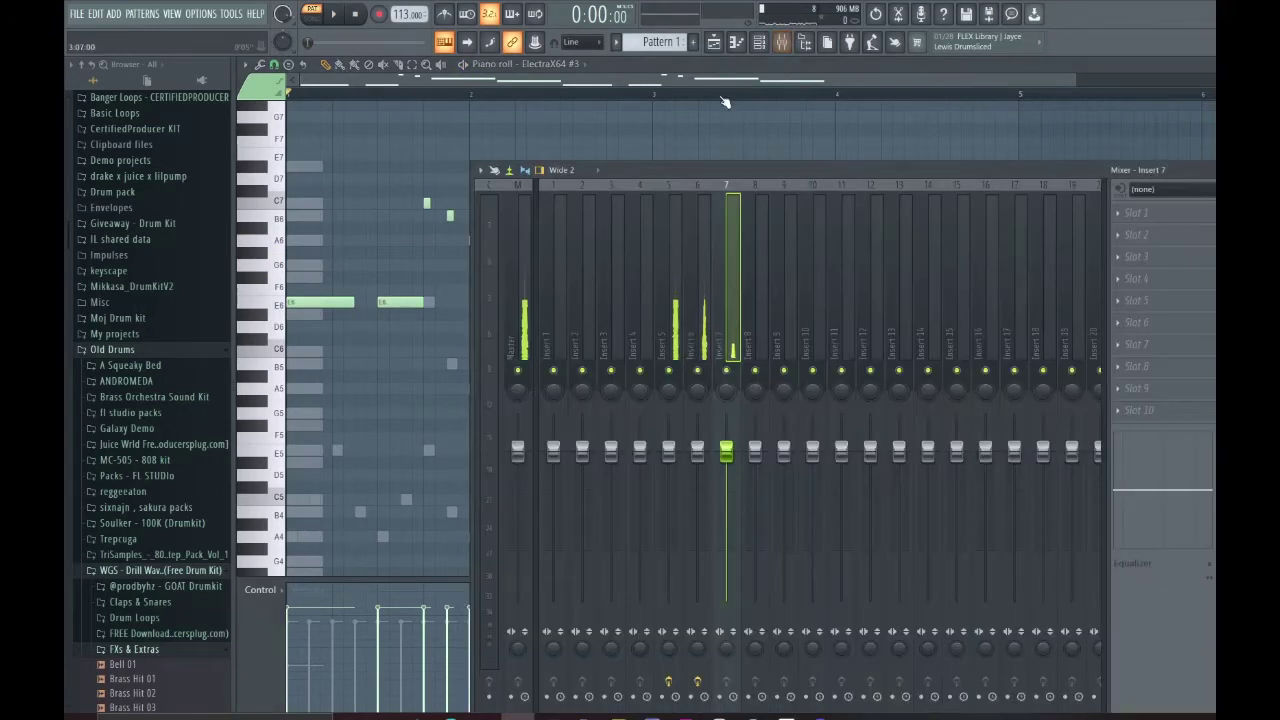
{"action": "key", "text": "space"}
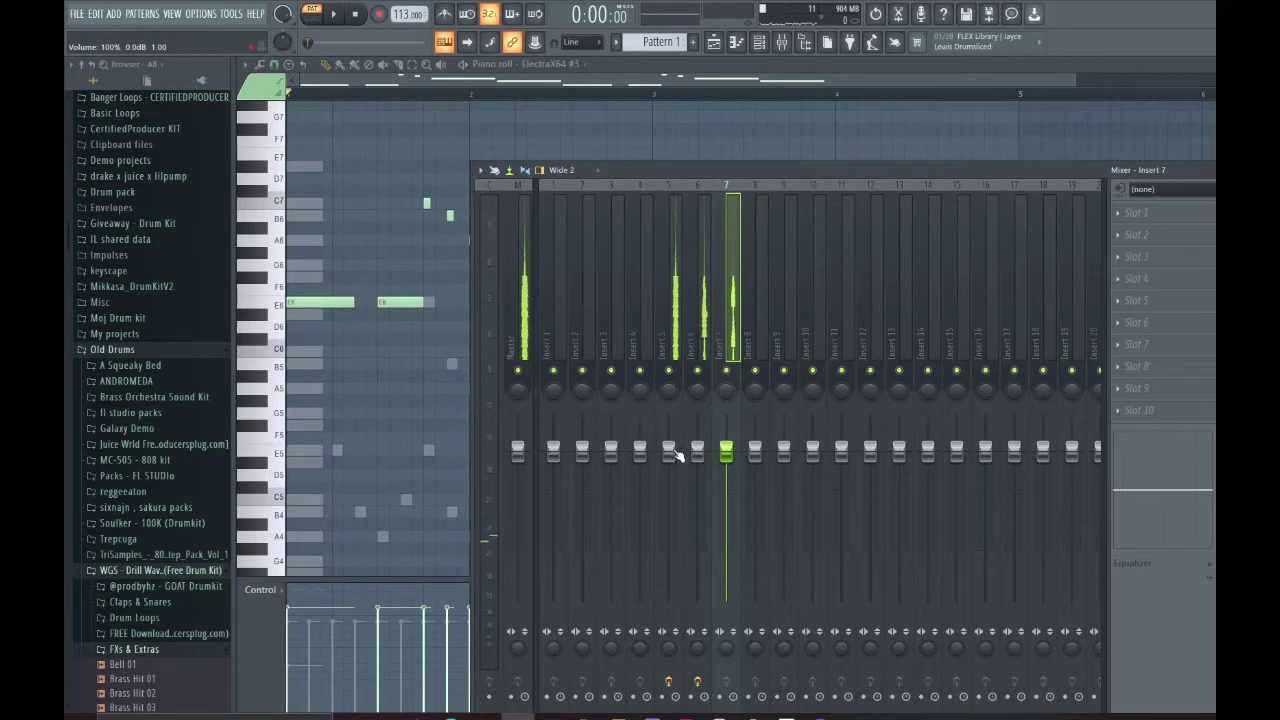
{"action": "left_click", "coordinate": [672, 454]}
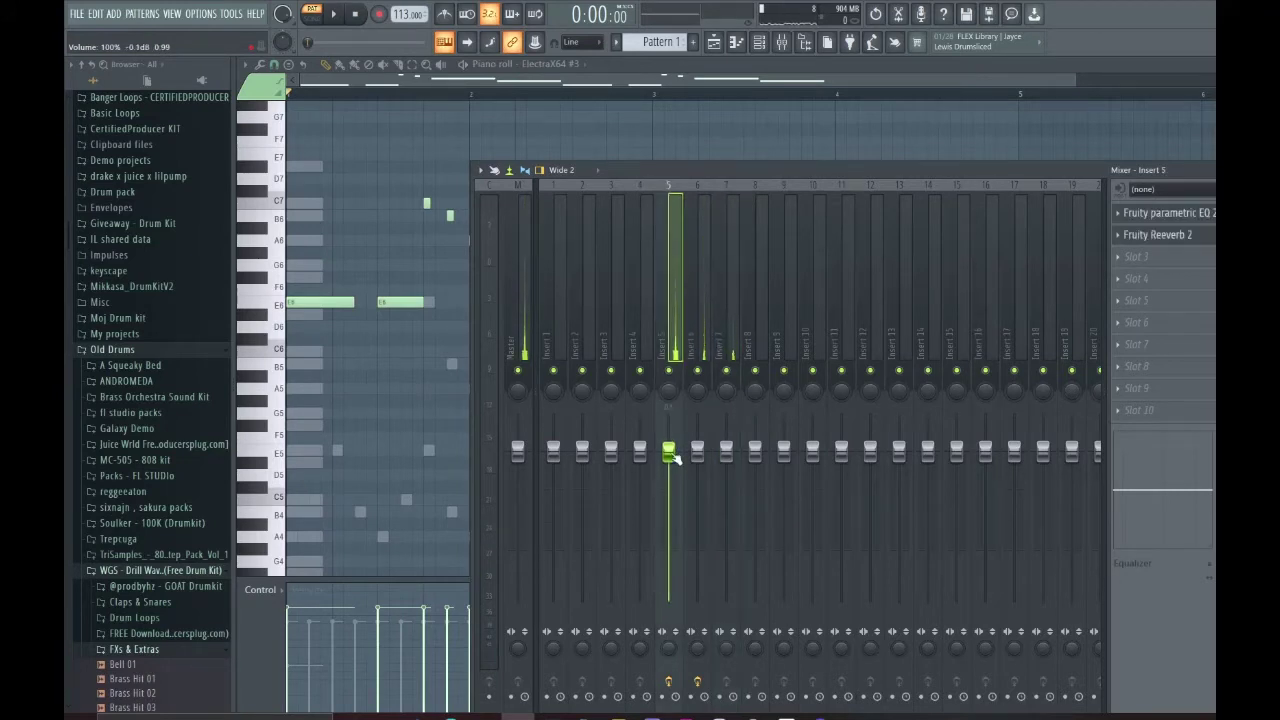
{"action": "left_click_drag", "start_coordinate": [668, 455], "coordinate": [668, 461]}
{"action": "key", "text": "space"}
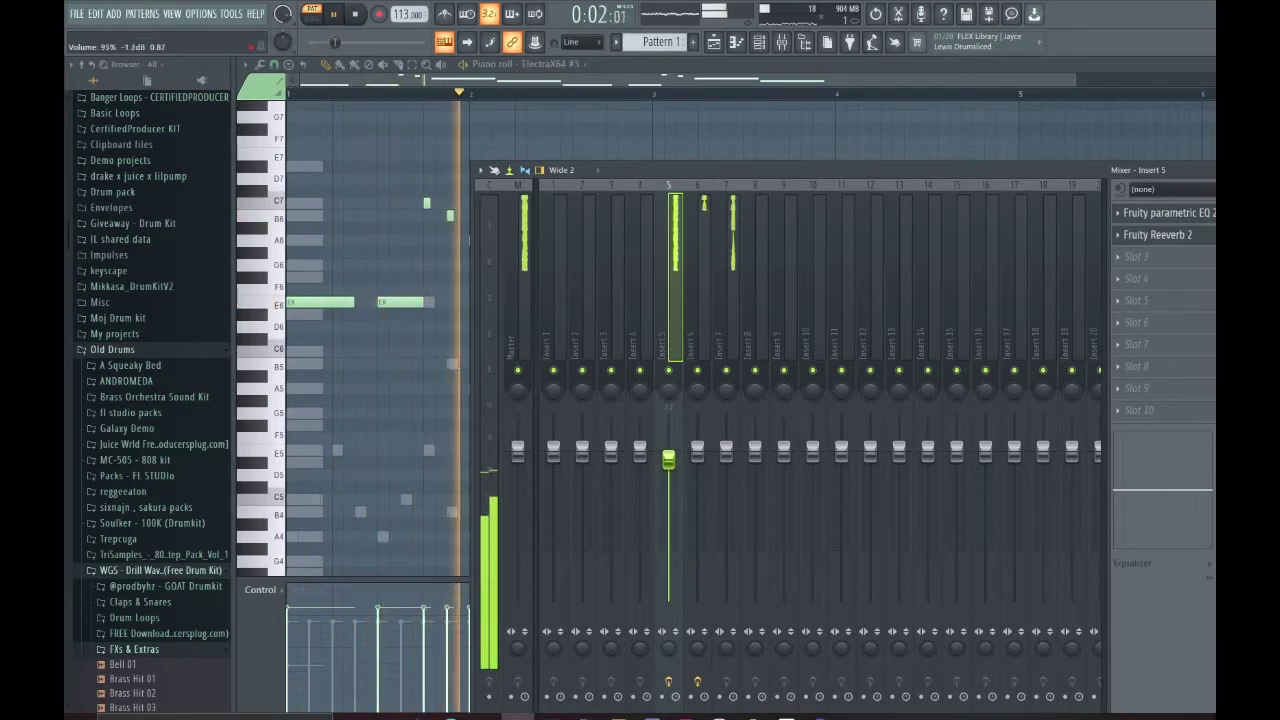
{"action": "left_click", "coordinate": [726, 454]}
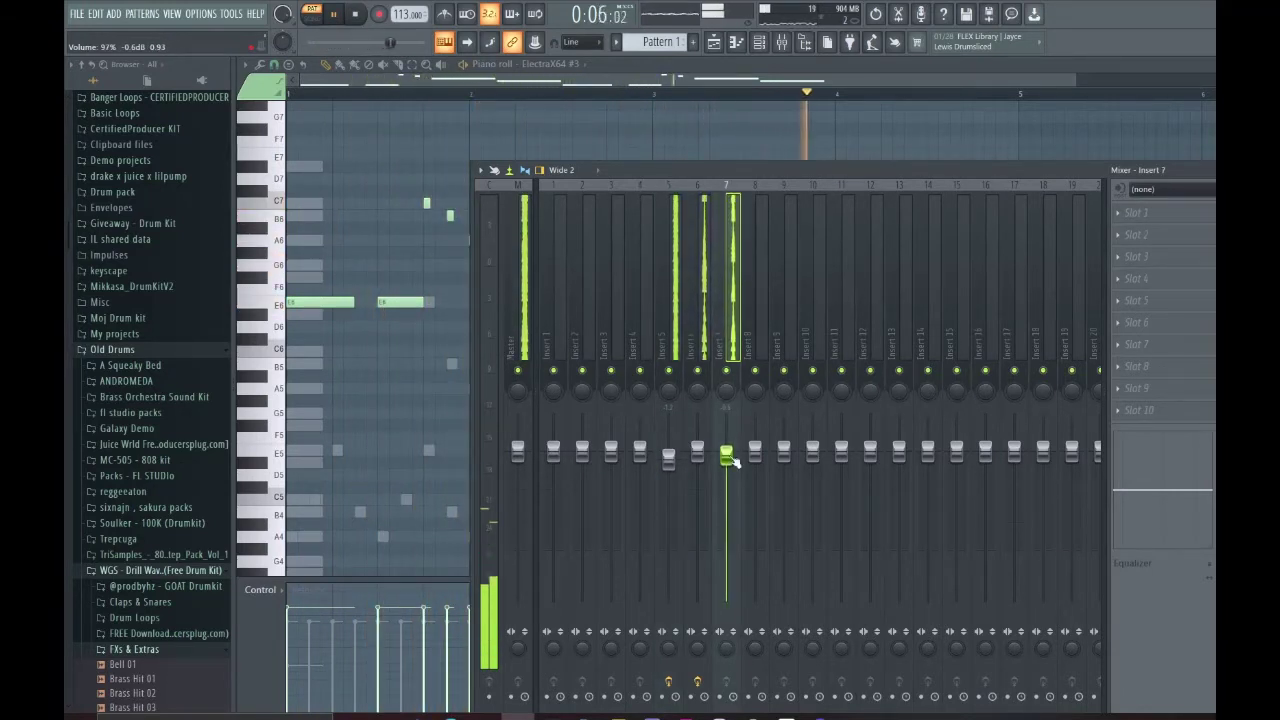
Add Fruity Parametric EQ 2 to slot 2 of Insert 6 and gently boost bands 4, 5 and 7.
{"action": "left_click", "coordinate": [697, 314]}
{"action": "left_click", "coordinate": [1140, 234]}
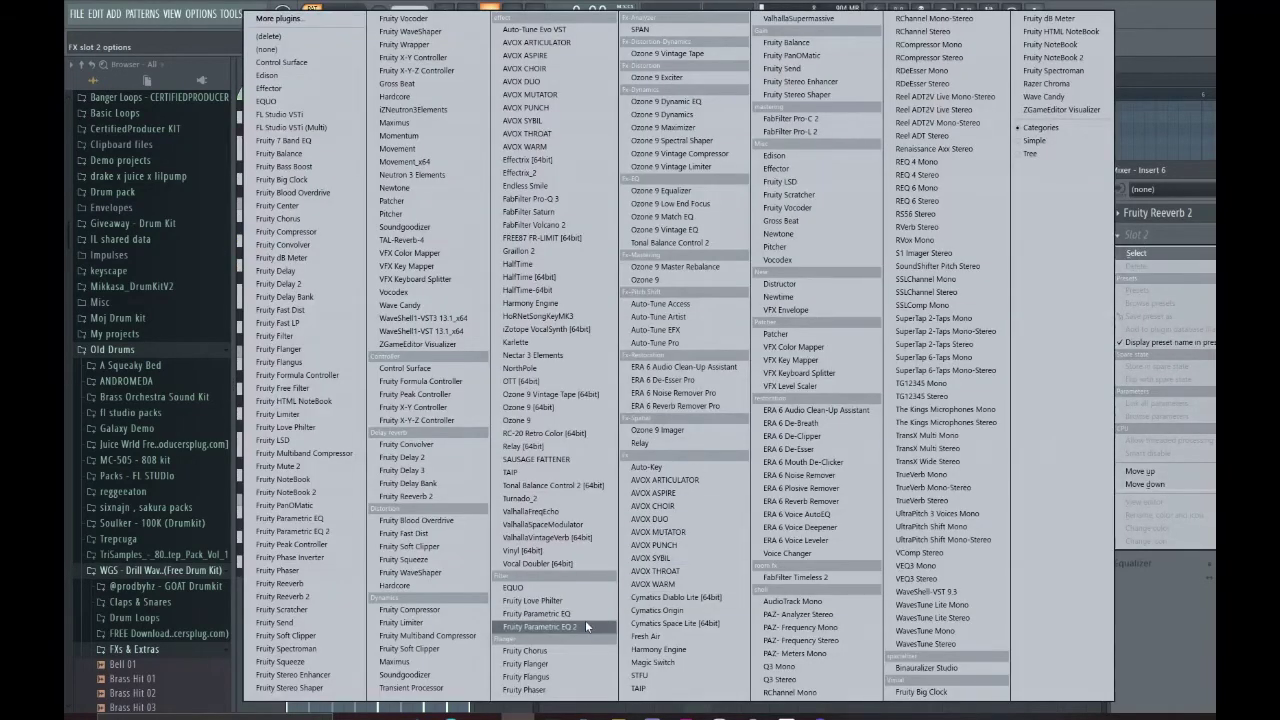
{"action": "left_click", "coordinate": [540, 626]}
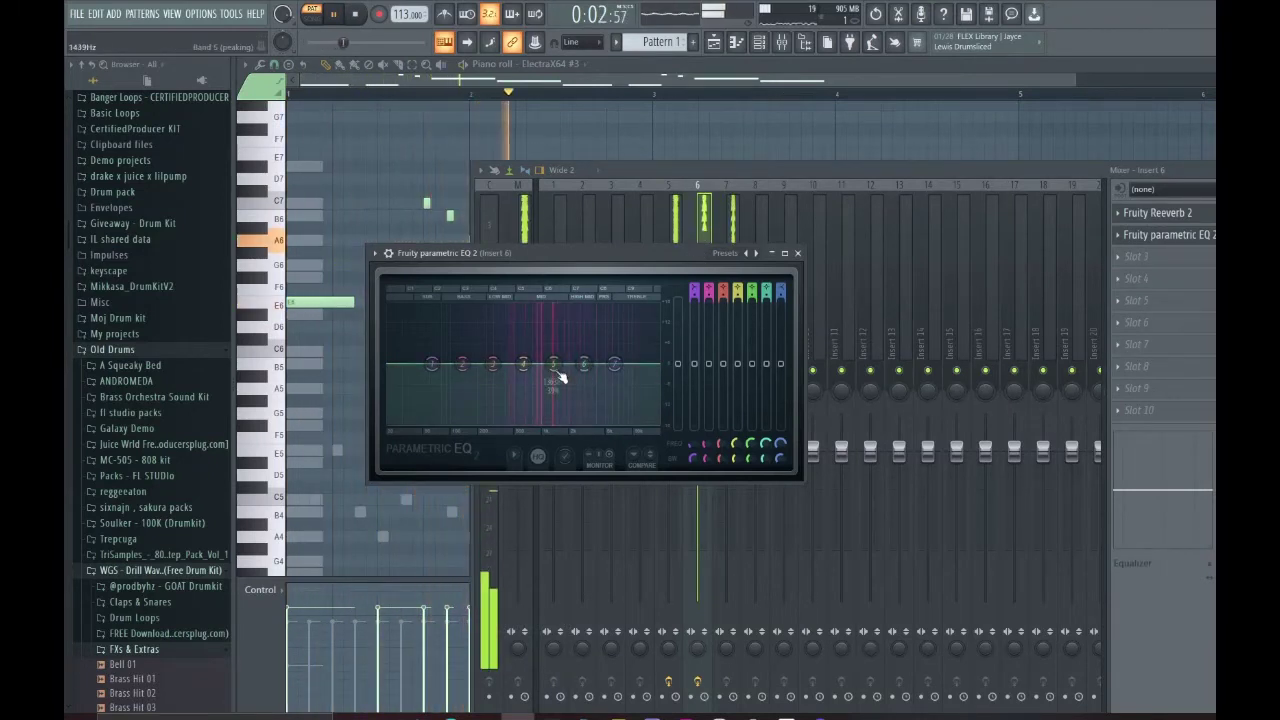
{"action": "left_click_drag", "start_coordinate": [614, 363], "coordinate": [581, 363]}
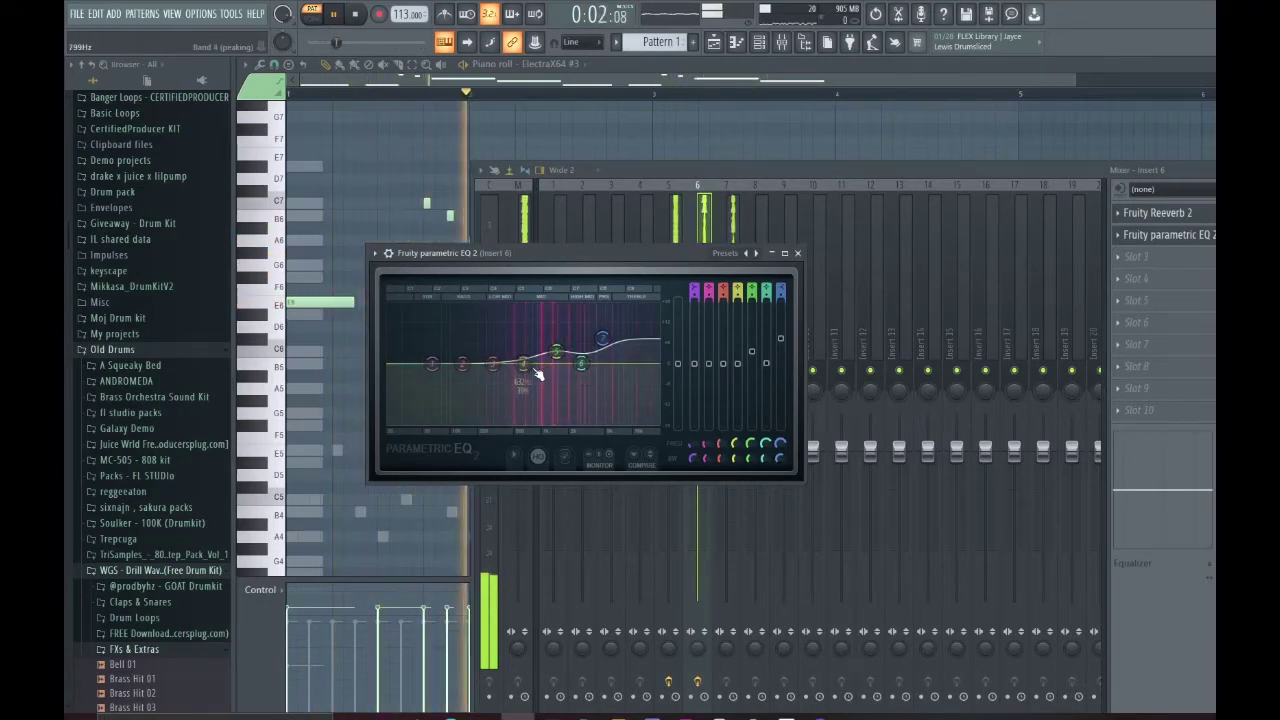
{"action": "scroll", "coordinate": [531, 362], "scroll_direction": "down", "scroll_amount": 5}
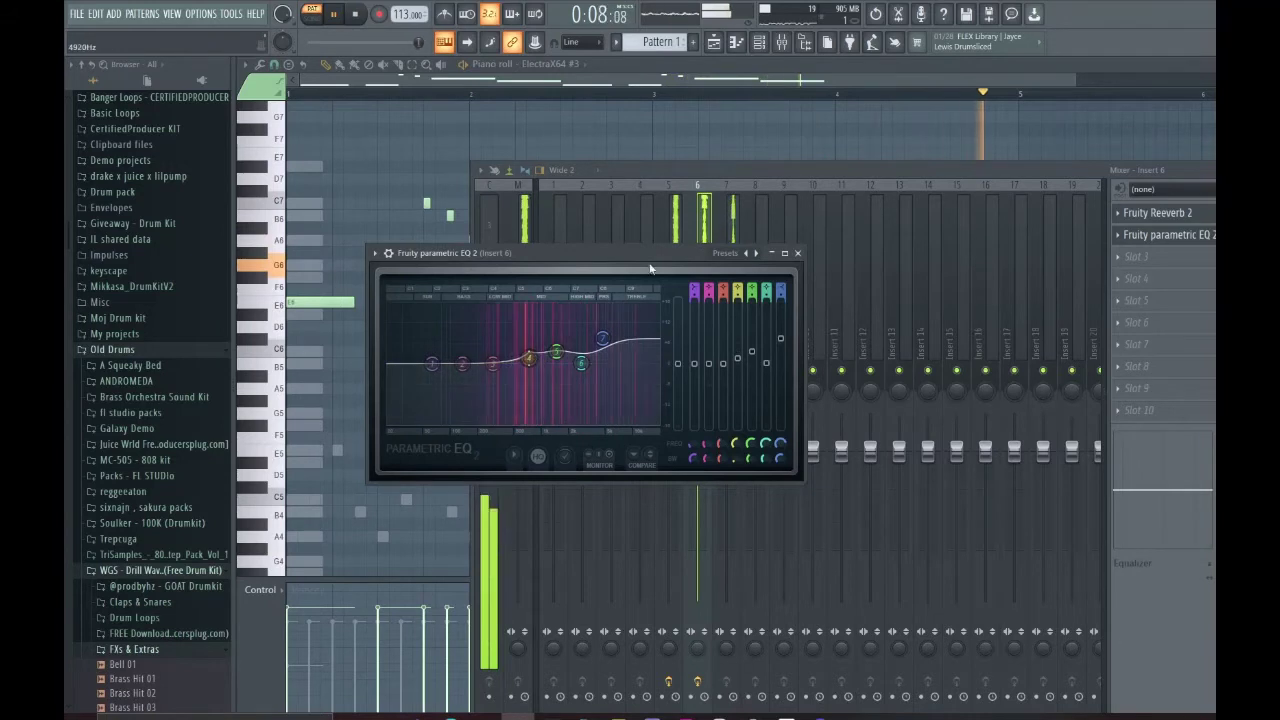
Lower the volumes of Insert 6 and Insert 7 slightly and adjust Insert 6's stereo separation during playback.
{"action": "left_click", "coordinate": [711, 170]}
{"action": "key", "text": "space"}
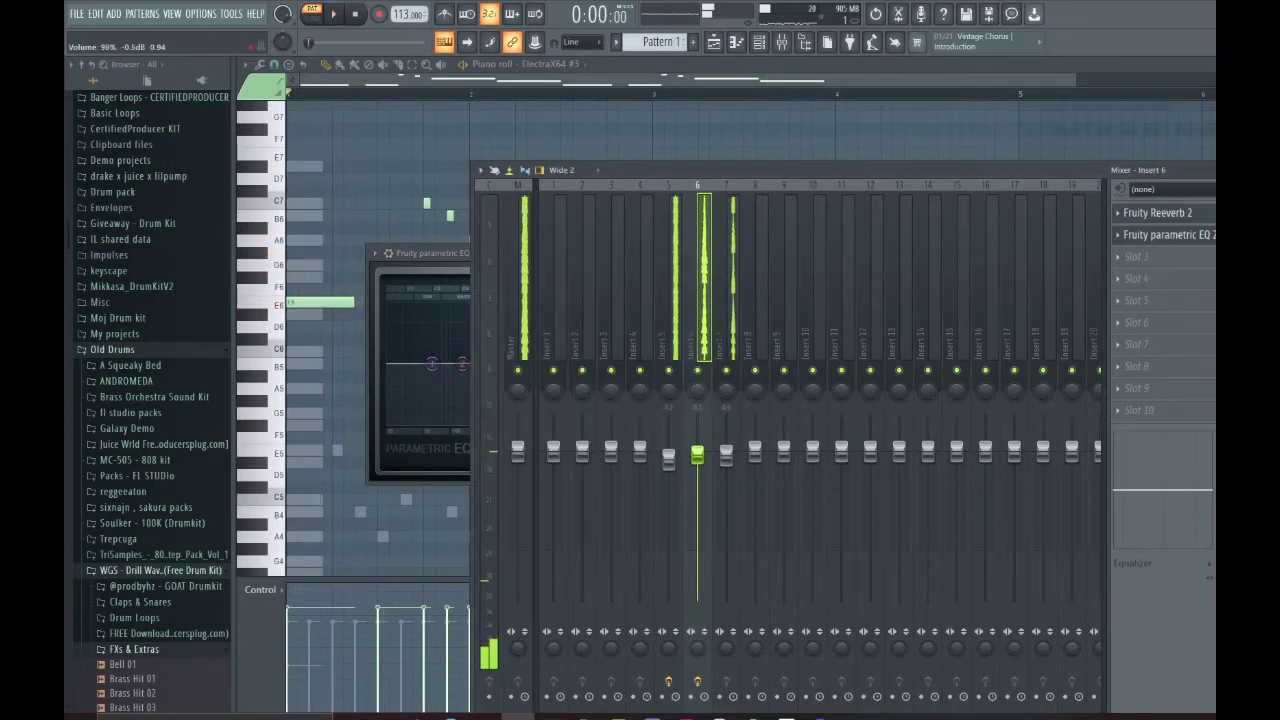
{"action": "key", "text": "space"}
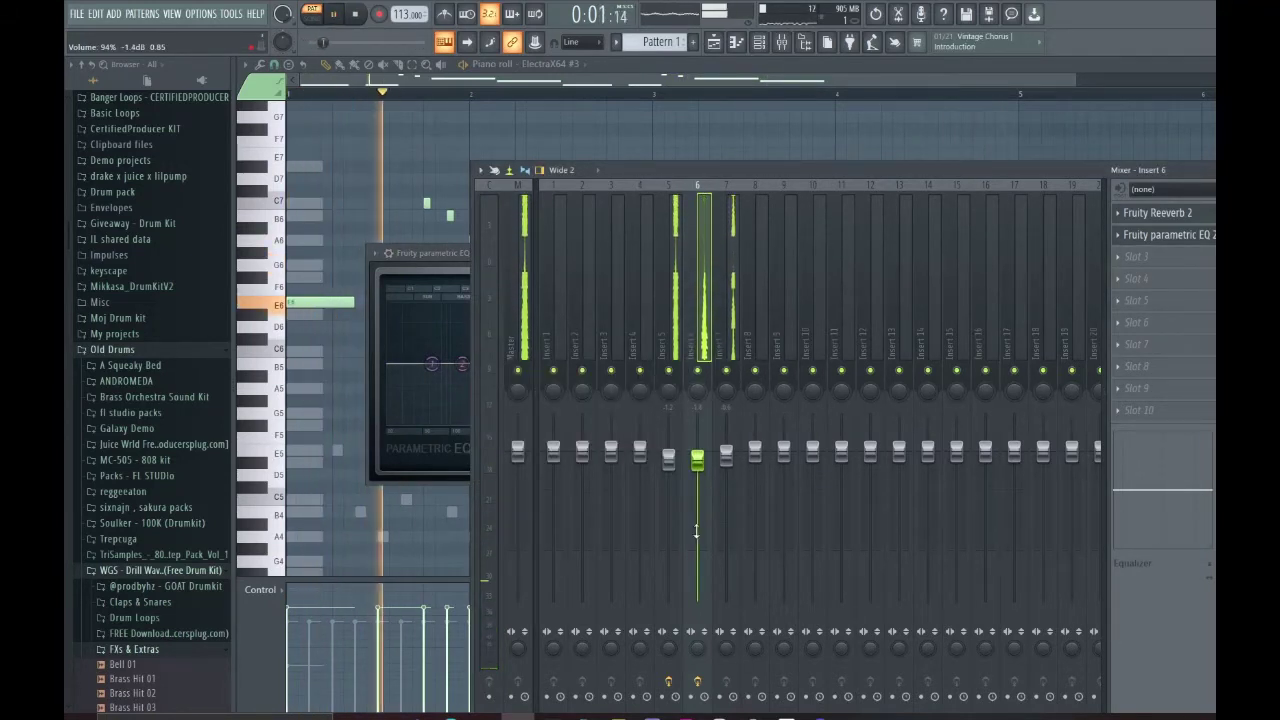
{"action": "left_click_drag", "start_coordinate": [697, 647], "coordinate": [697, 638]}
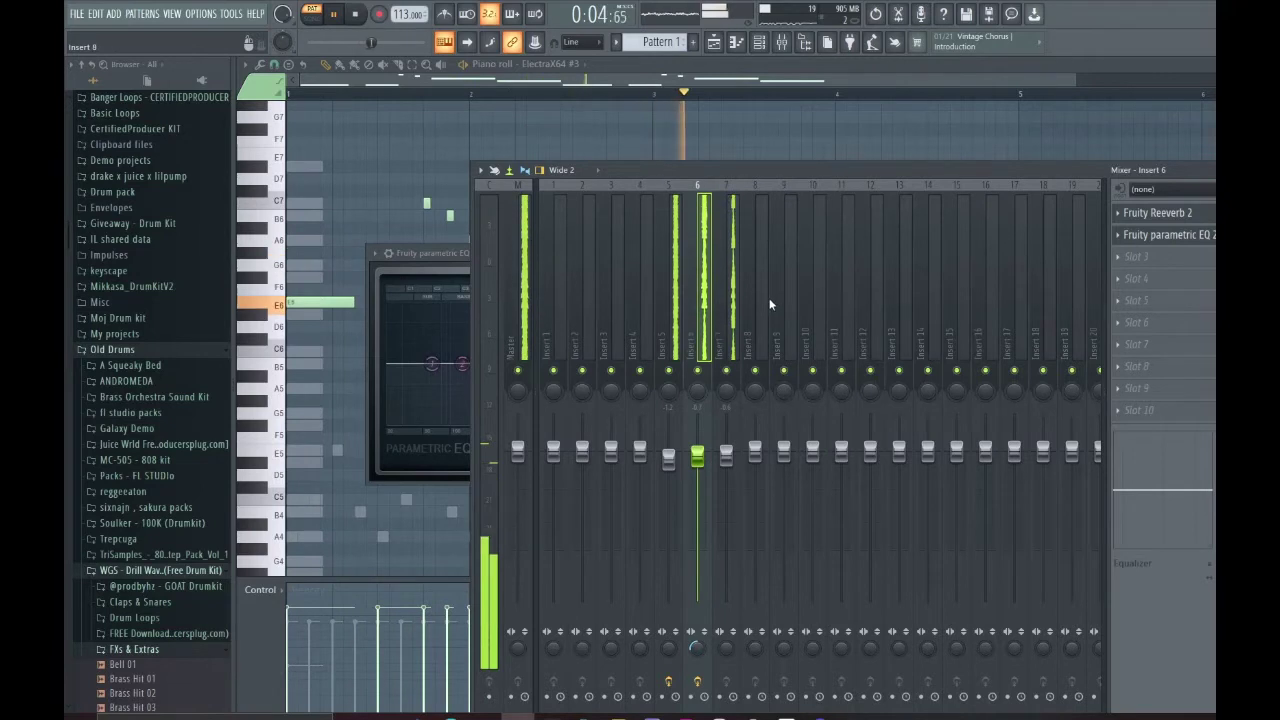
{"action": "left_click", "coordinate": [727, 456]}
{"action": "key", "text": "space"}
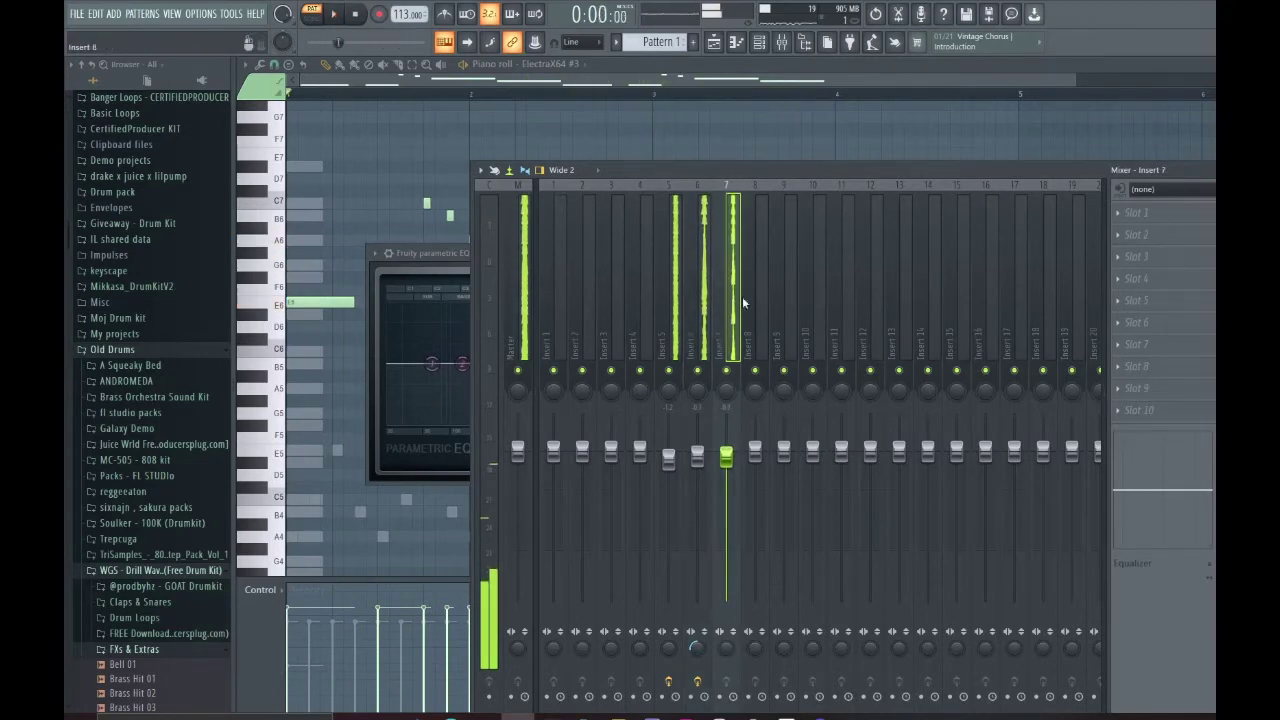
Split Pattern 1 by channel into separate patterns.
{"action": "left_click", "coordinate": [616, 42]}
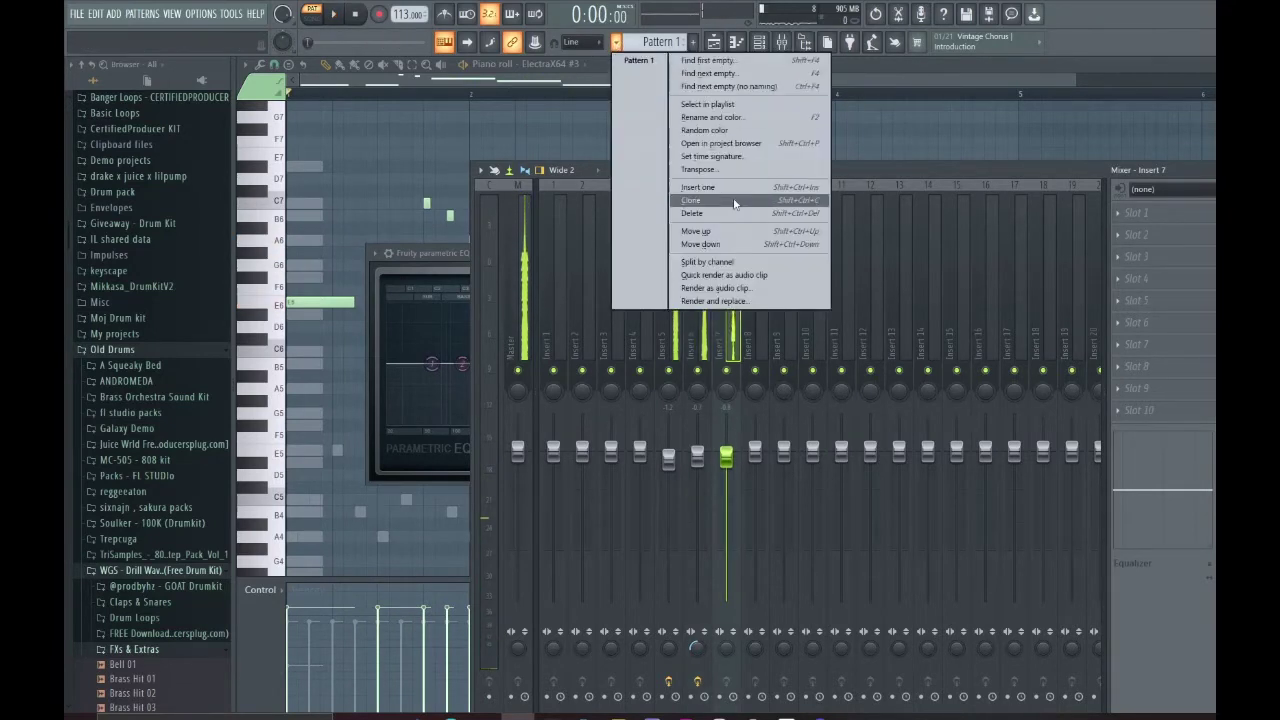
{"action": "left_click", "coordinate": [730, 263]}
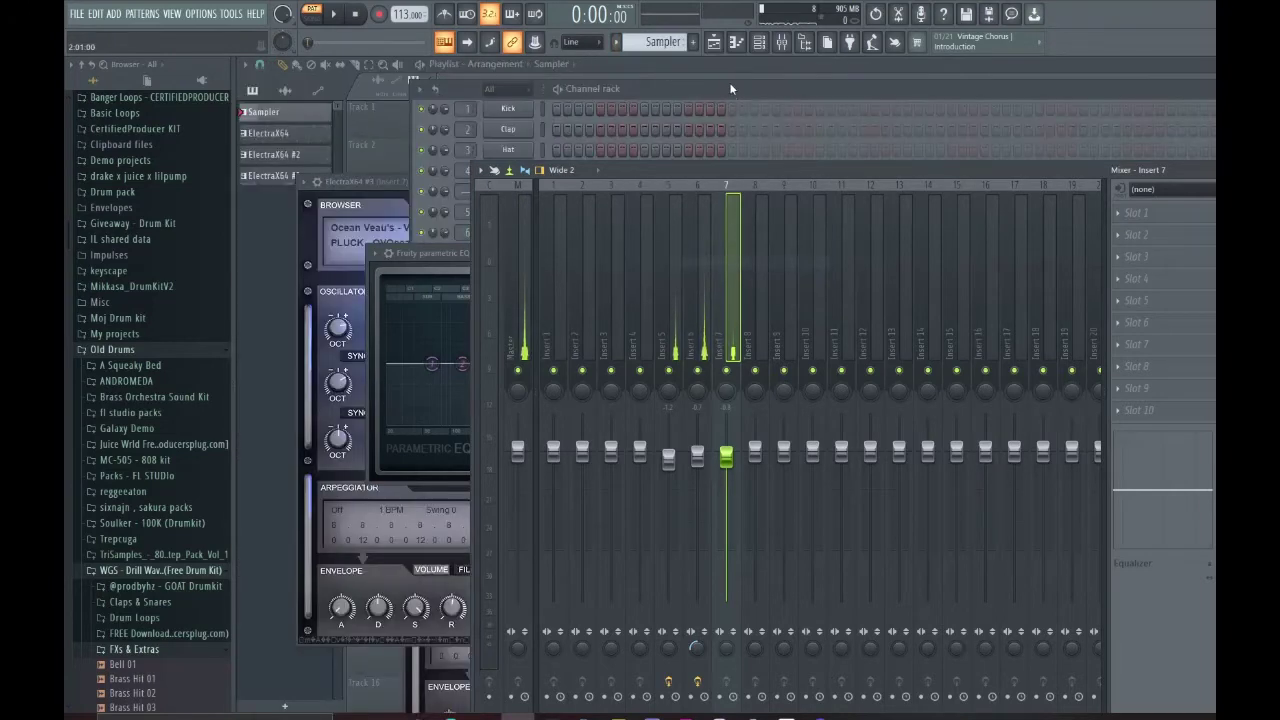
Quick-render the ElectraX64, ElectraX64 #2 and ElectraX64 #3 patterns as audio clips.
{"action": "left_click", "coordinate": [713, 43]}
{"action": "right_click", "coordinate": [318, 136]}
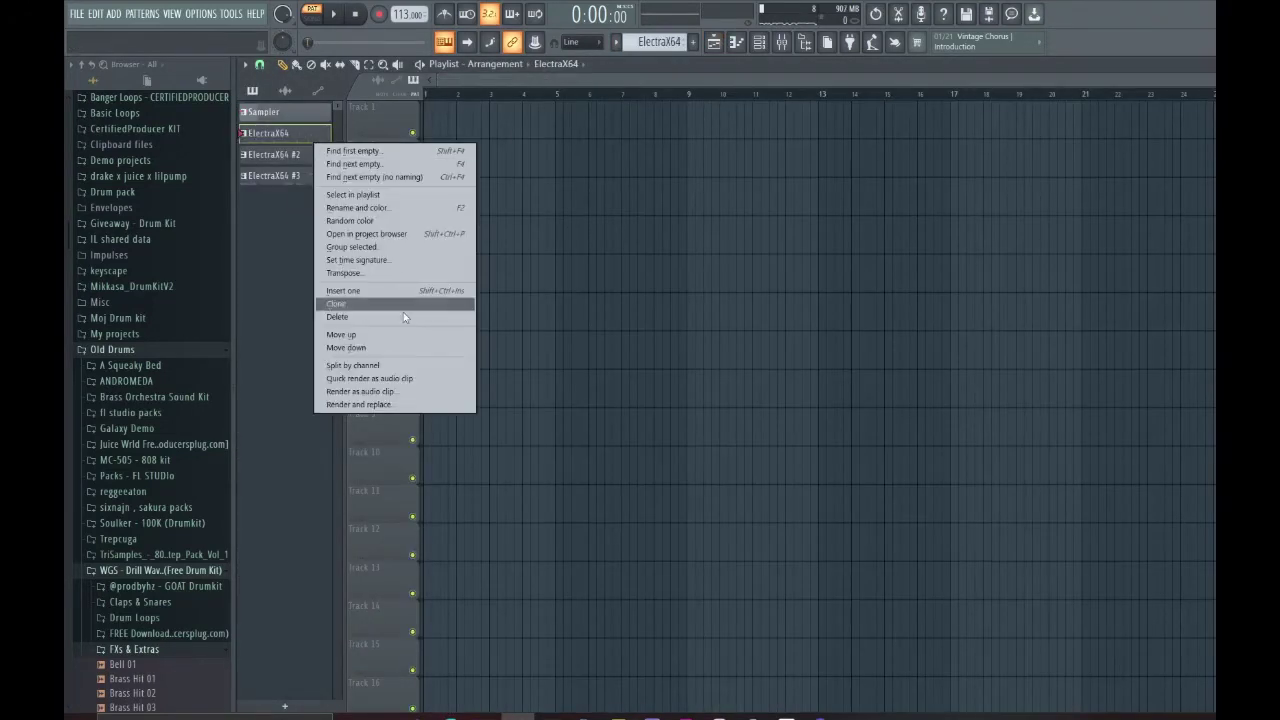
{"action": "left_click", "coordinate": [390, 378]}
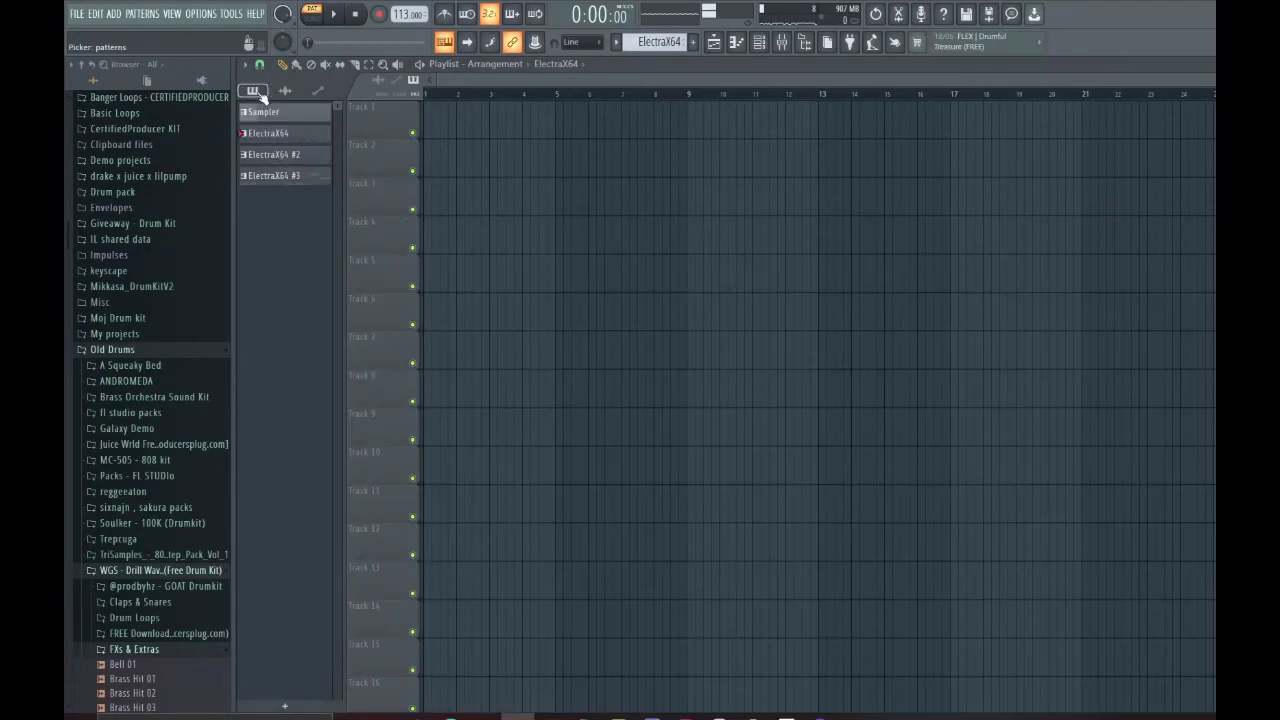
{"action": "right_click", "coordinate": [286, 156]}
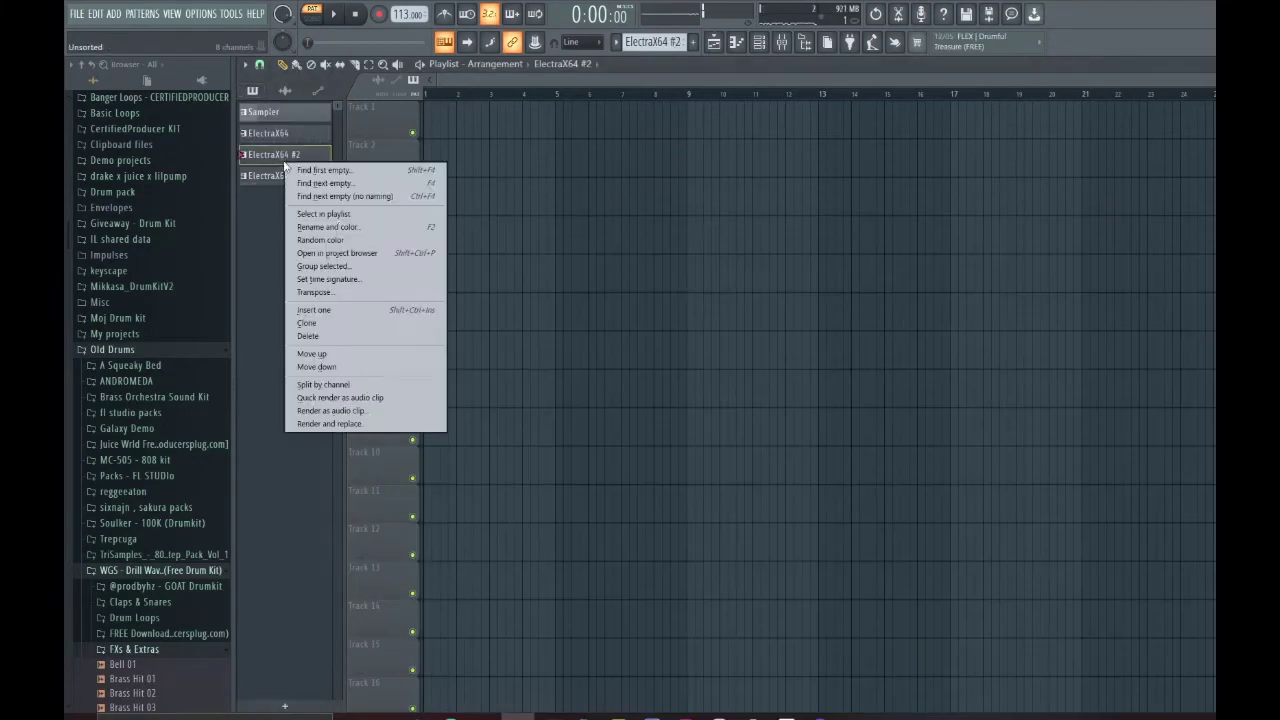
{"action": "left_click", "coordinate": [397, 397]}
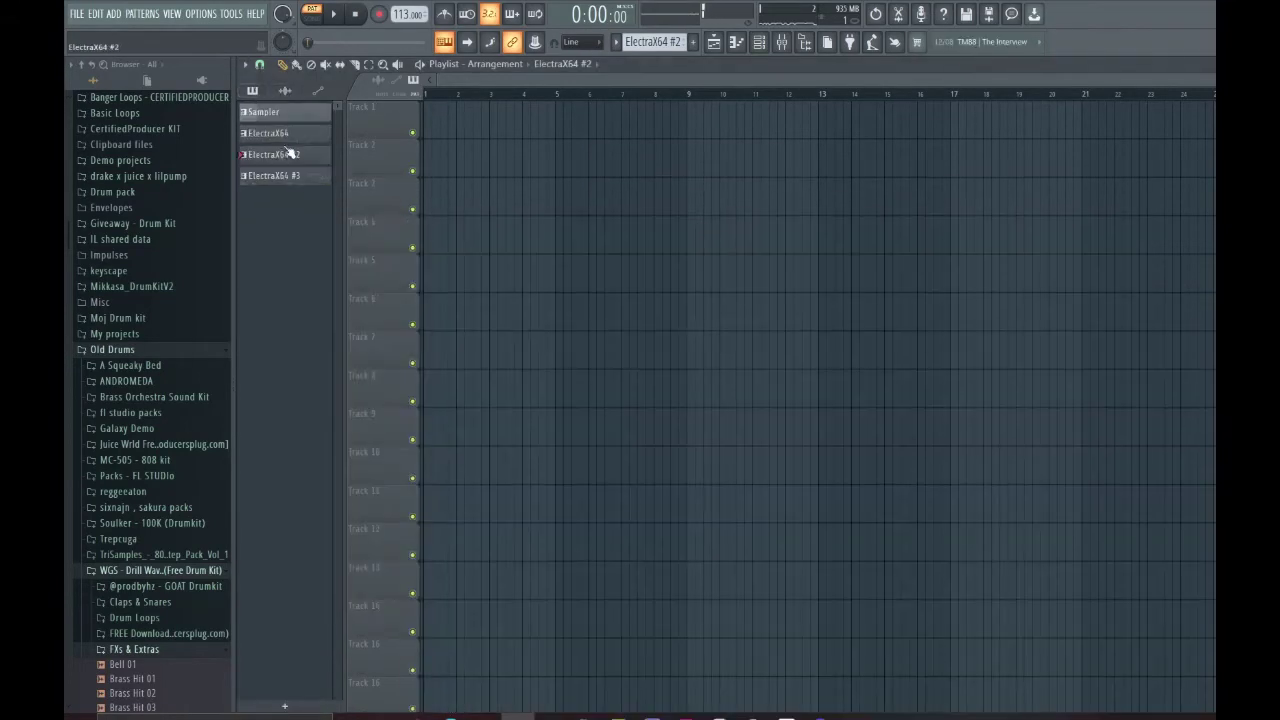
{"action": "right_click", "coordinate": [298, 178]}
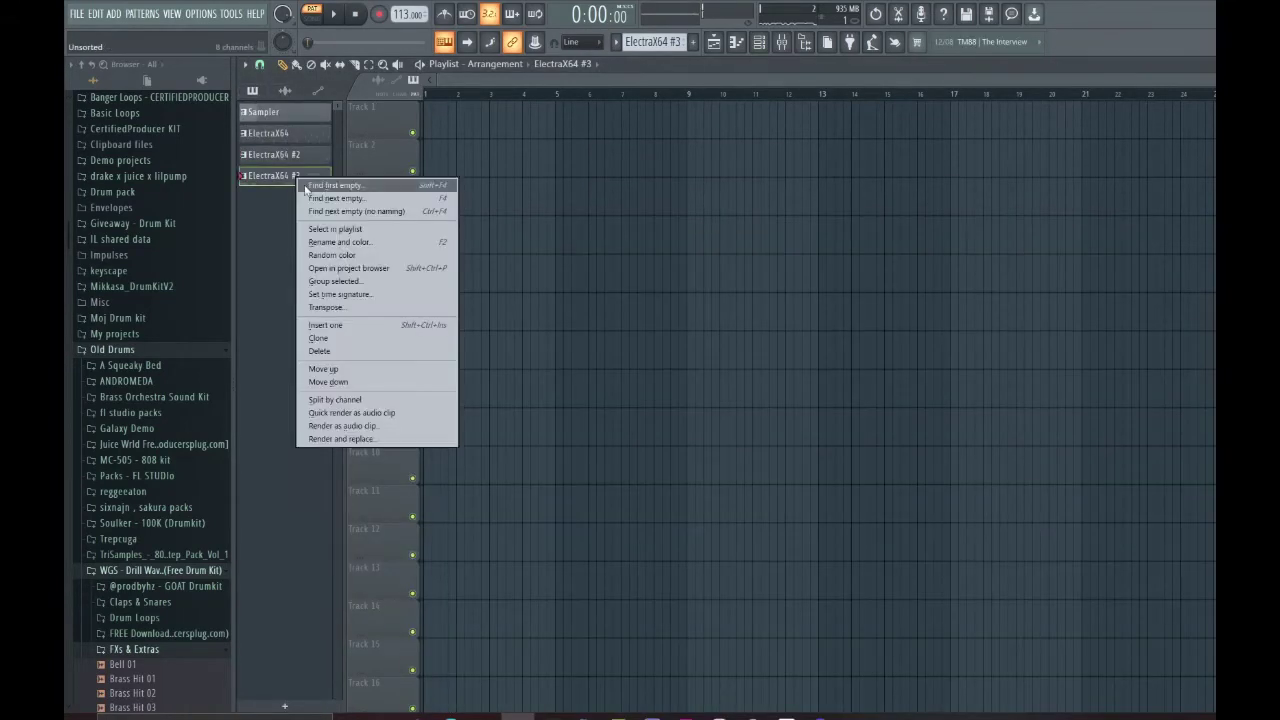
{"action": "left_click", "coordinate": [422, 411]}
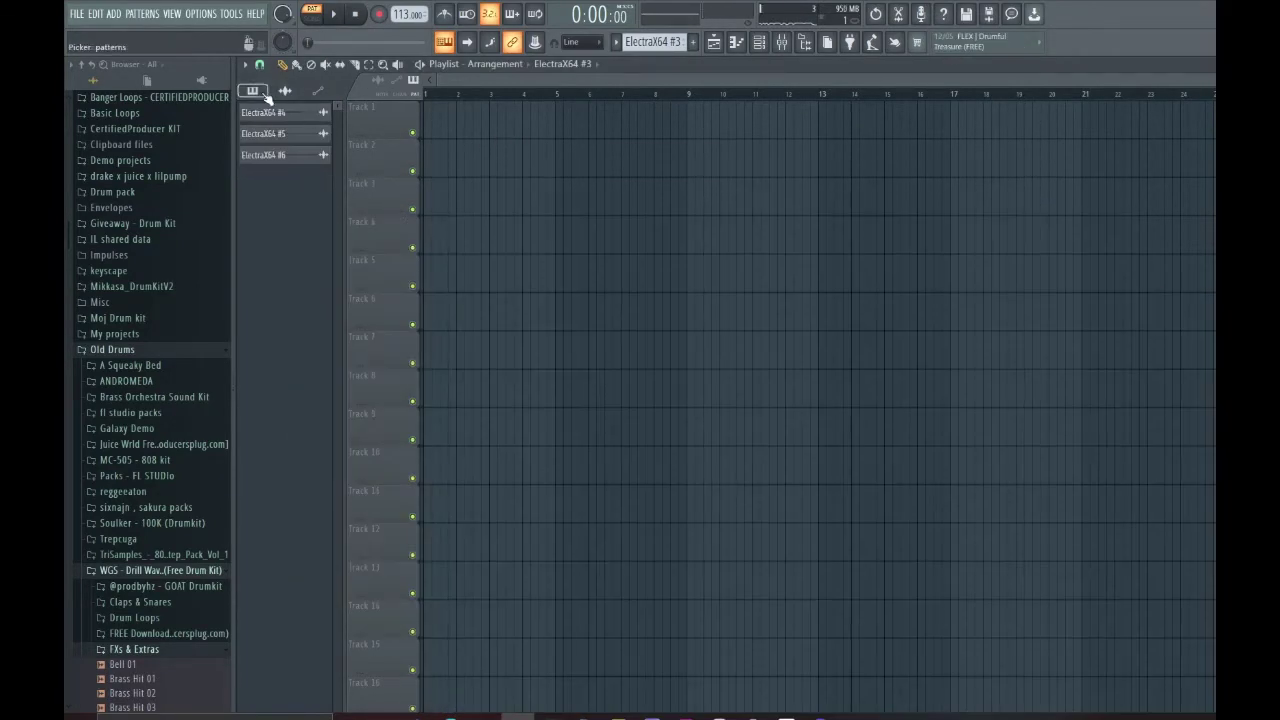
Show the pattern list in the picker and set the channel rack filter to All.
{"action": "left_click", "coordinate": [264, 93]}
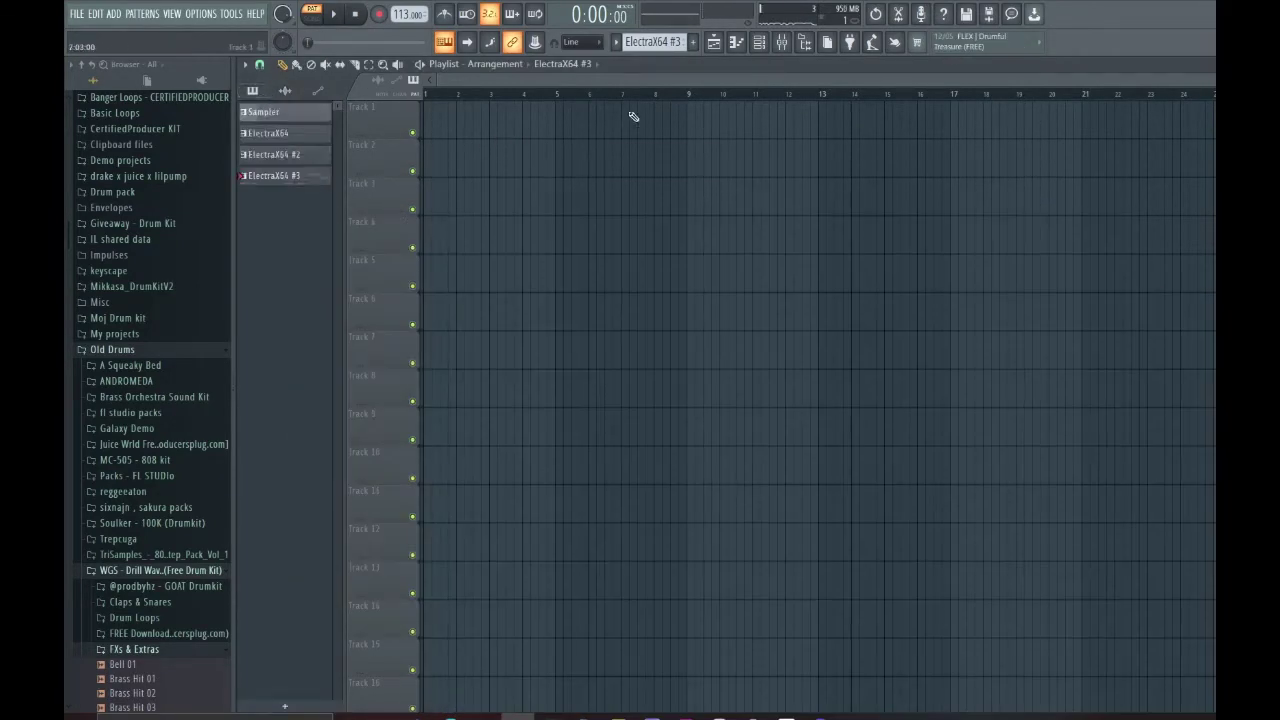
{"action": "left_click", "coordinate": [757, 46]}
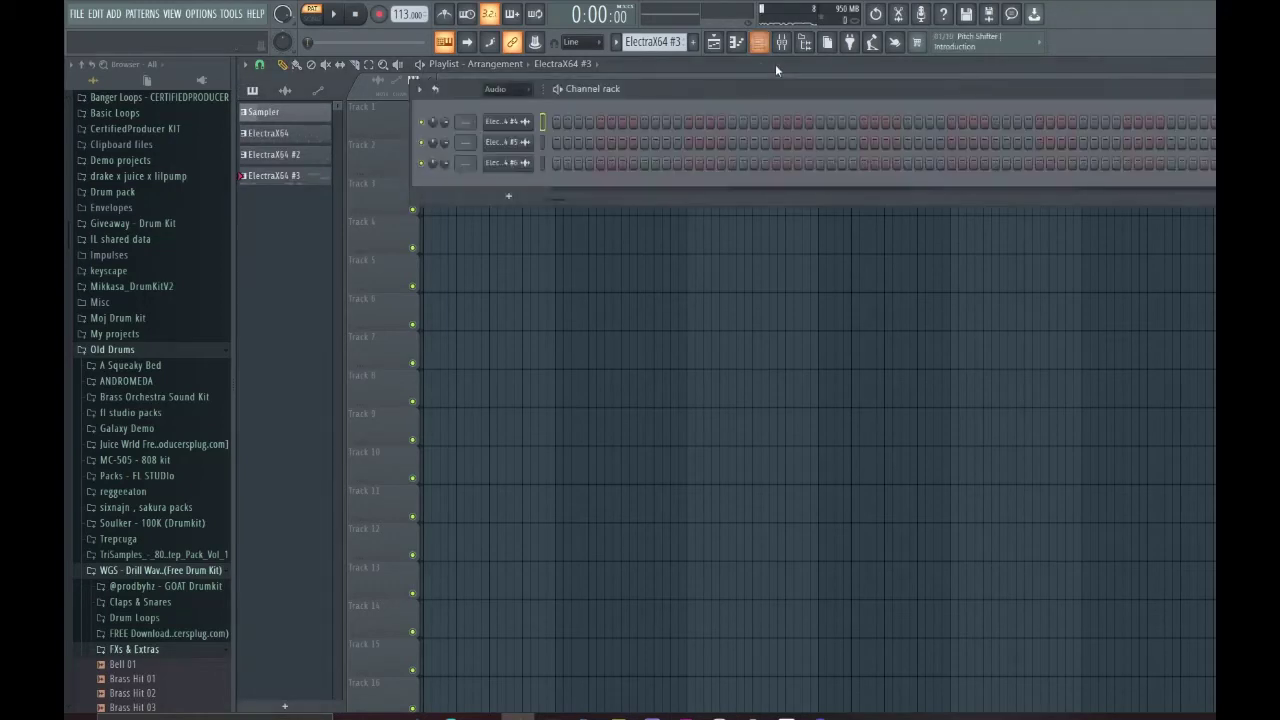
{"action": "left_click", "coordinate": [523, 90]}
{"action": "left_click", "coordinate": [518, 104]}
{"action": "left_click_drag", "start_coordinate": [682, 81], "coordinate": [731, 109]}
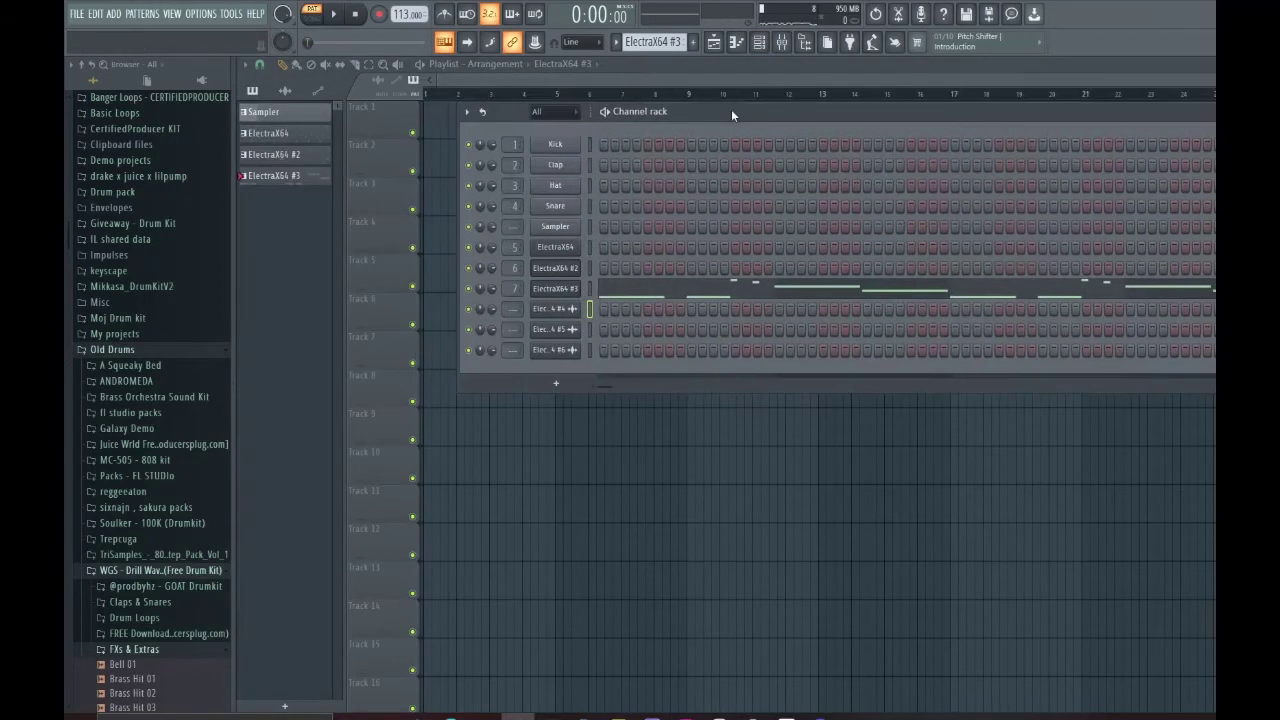
{"action": "left_click", "coordinate": [524, 453]}
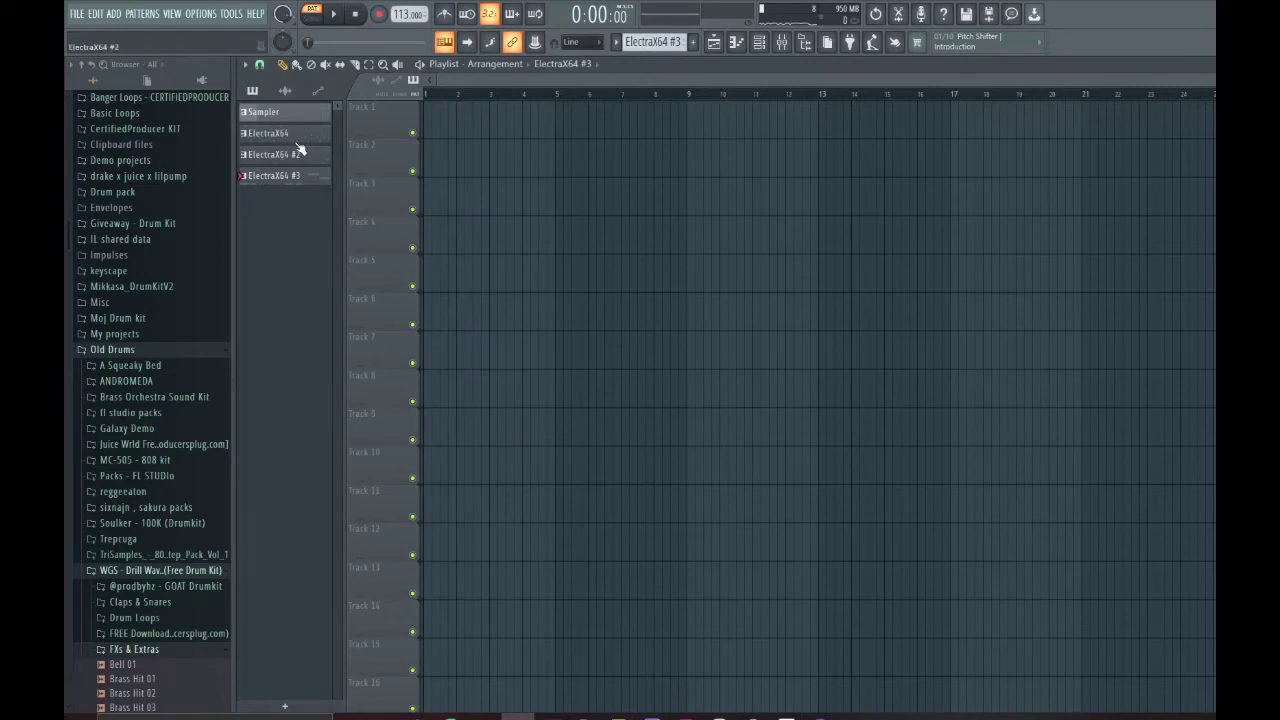
Place the ElectraX64 #4 audio clip at bar 1 of Track 1, trim it to four bars and duplicate it at bar 5.
{"action": "left_click_drag", "start_coordinate": [303, 123], "coordinate": [418, 131]}
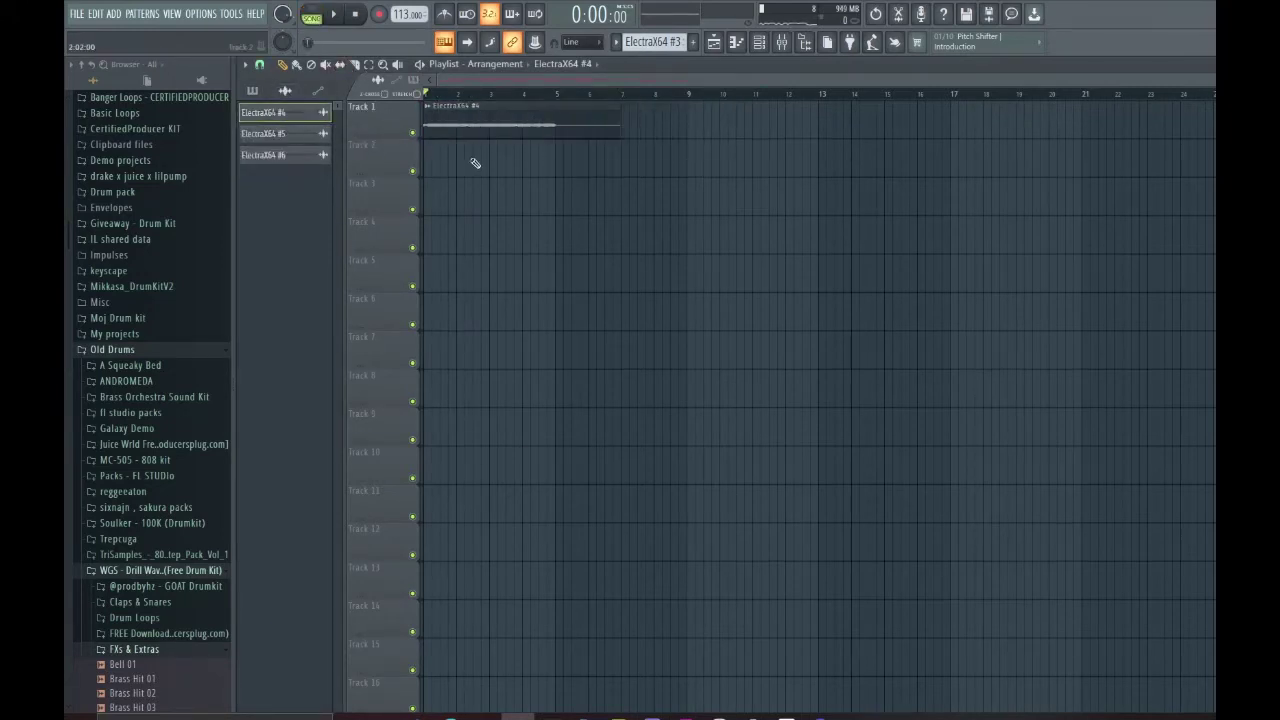
{"action": "scroll", "coordinate": [574, 200], "scroll_direction": "up", "scroll_amount": 4}
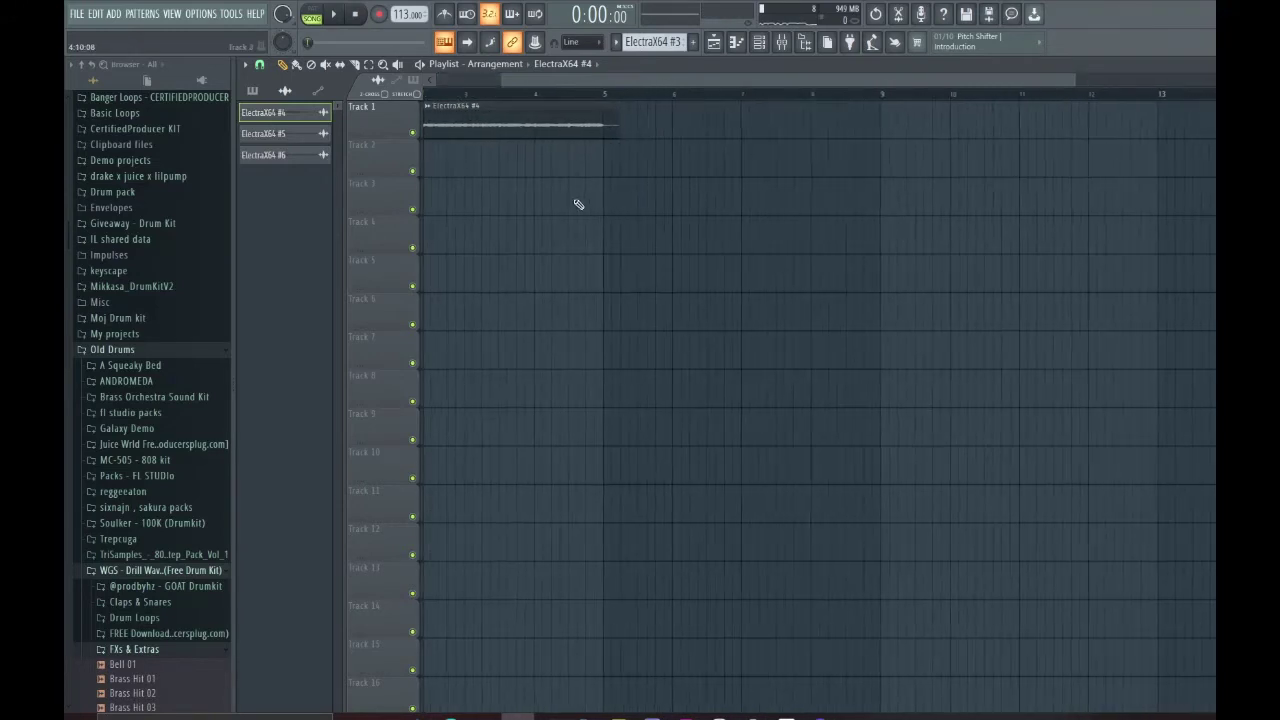
{"action": "left_click_drag", "start_coordinate": [633, 138], "coordinate": [629, 138]}
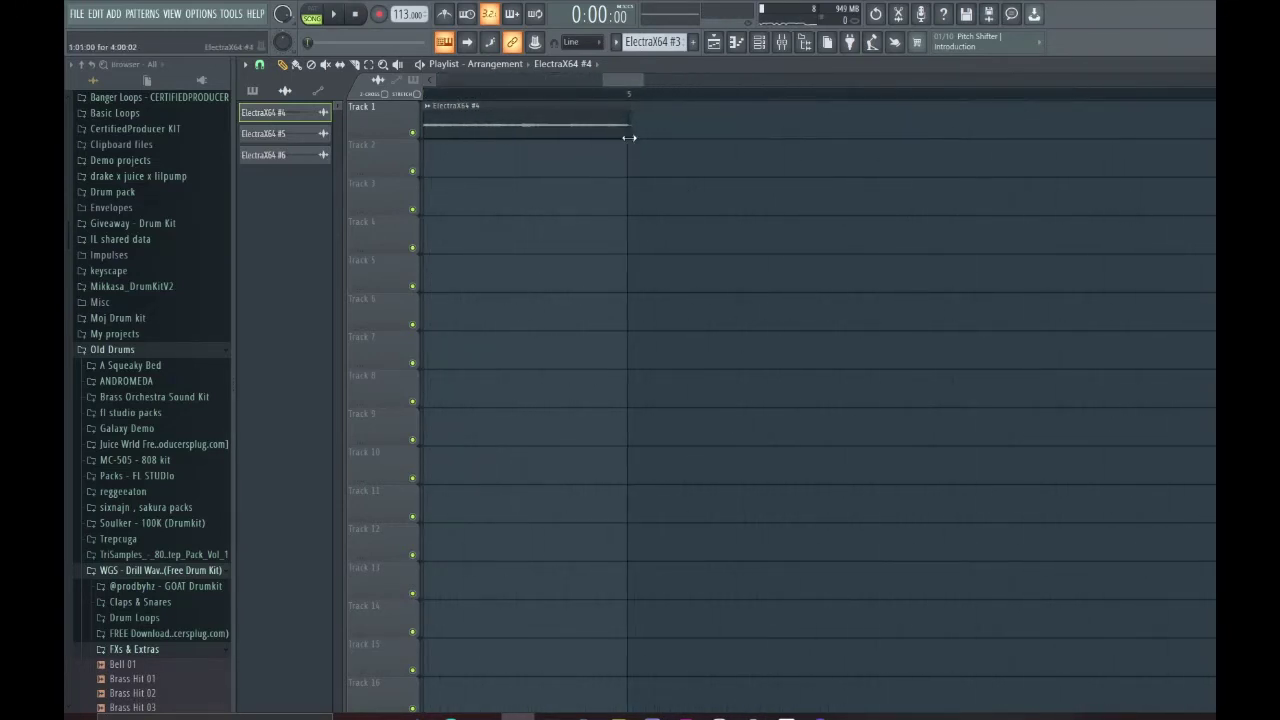
{"action": "scroll", "coordinate": [543, 323], "scroll_direction": "down", "scroll_amount": 3}
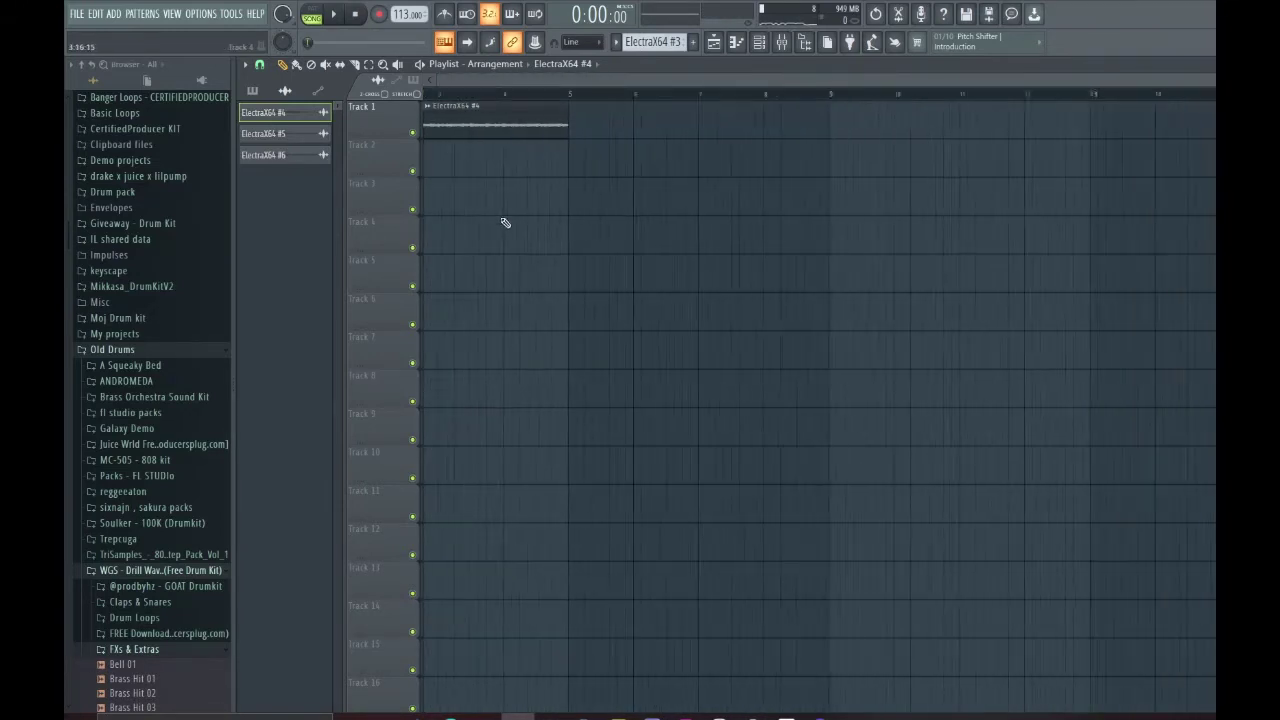
{"action": "key", "text": "ctrl+b"}
Place the ElectraX64 #5 audio clip at bar 1 of Track 2, trim it to four bars and duplicate it at bar 5.
{"action": "left_click_drag", "start_coordinate": [293, 141], "coordinate": [457, 160]}
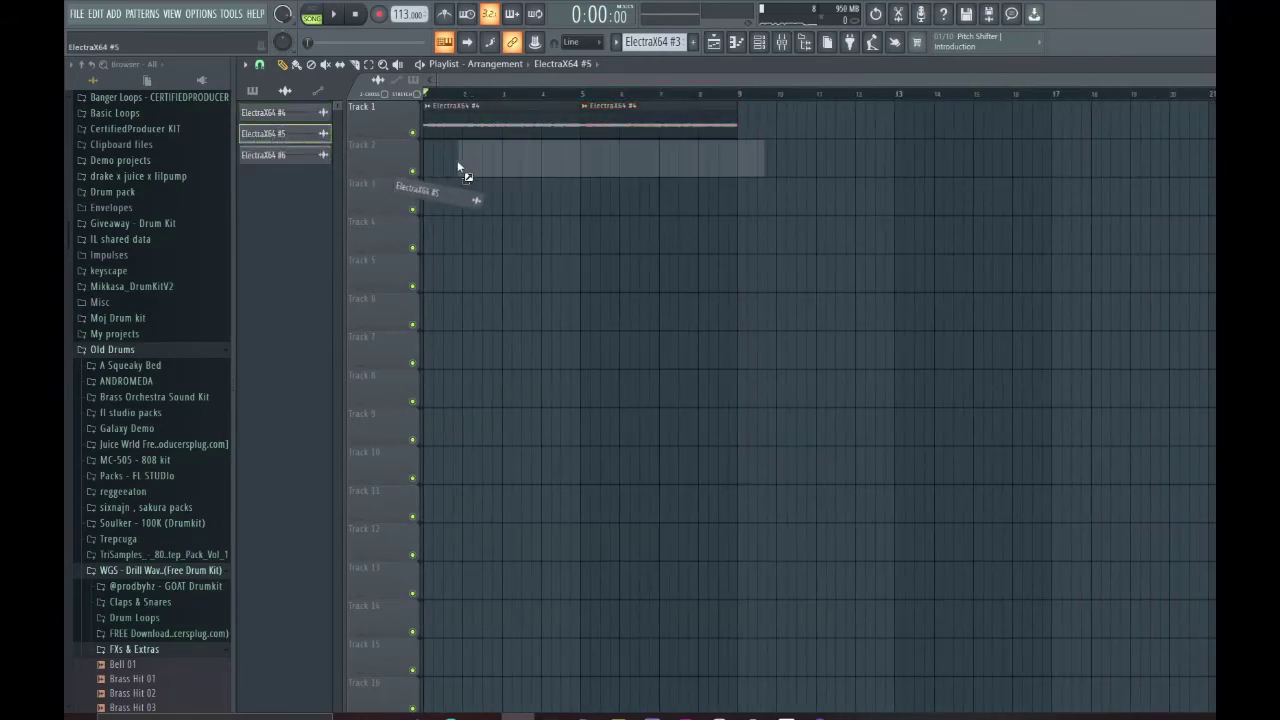
{"action": "left_click_drag", "start_coordinate": [735, 176], "coordinate": [617, 175]}
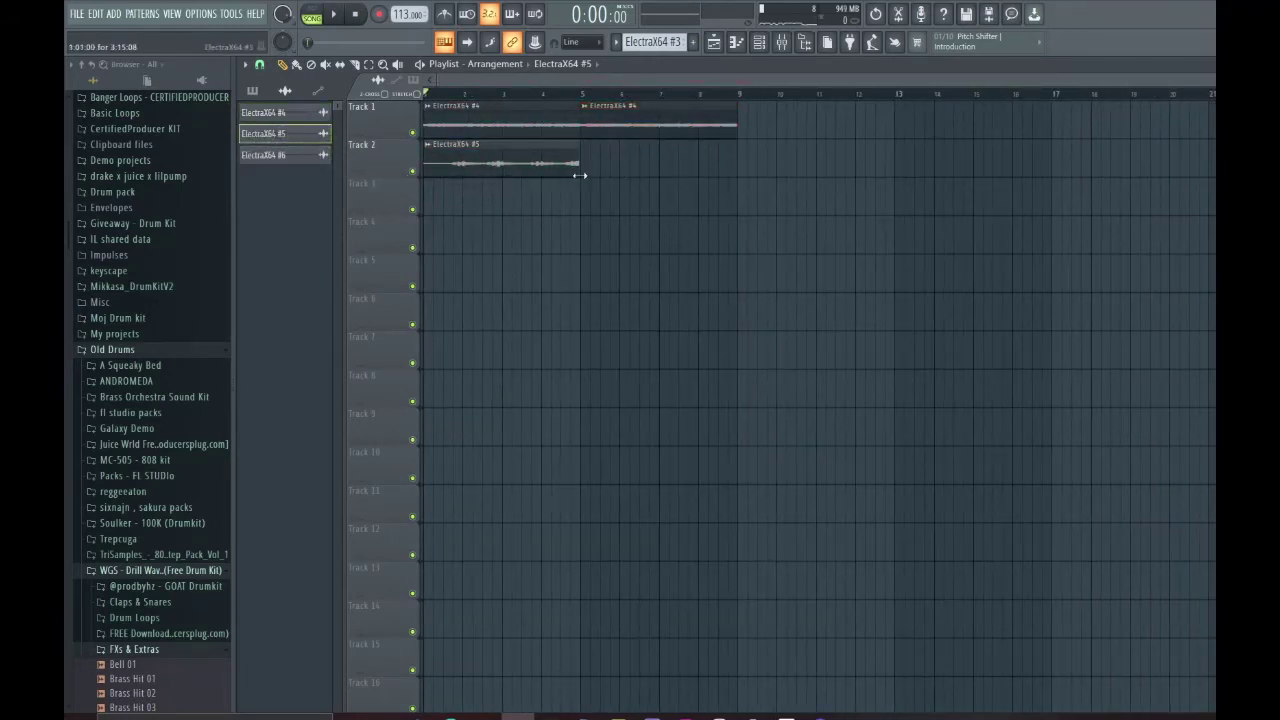
{"action": "scroll", "coordinate": [579, 176], "scroll_direction": "up", "scroll_amount": 3}
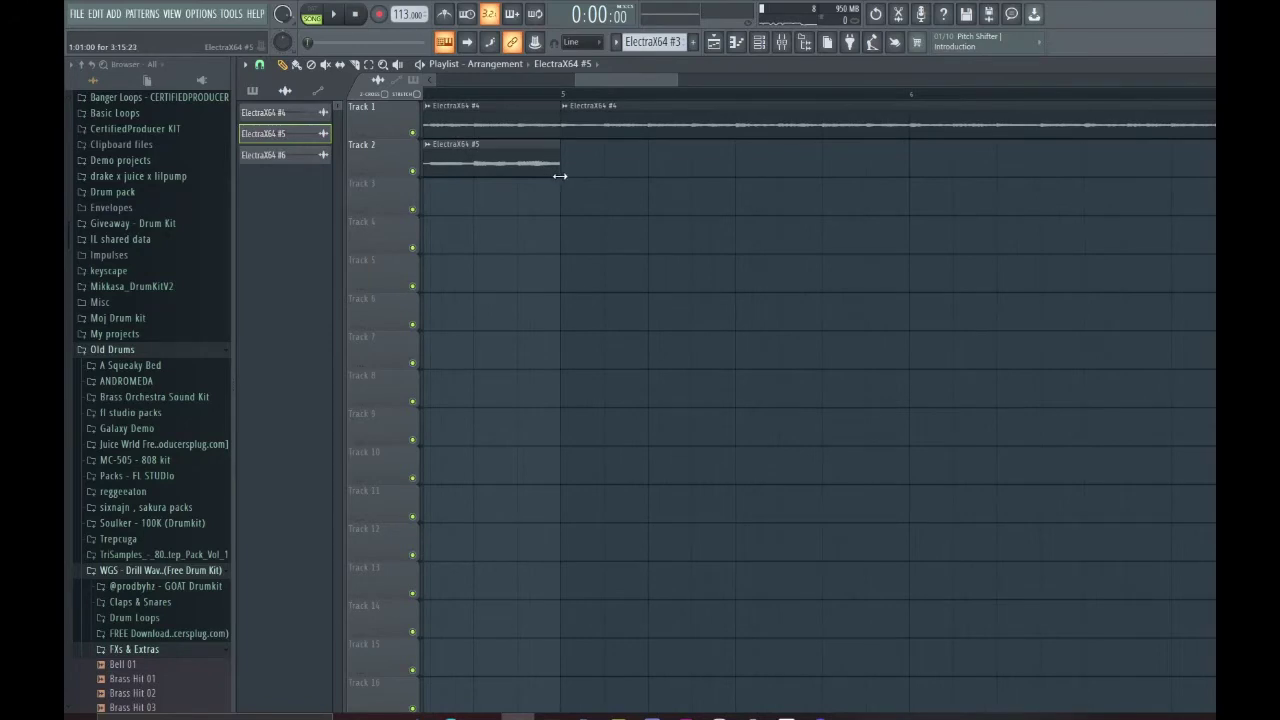
{"action": "scroll", "coordinate": [540, 240], "scroll_direction": "down", "scroll_amount": 4}
{"action": "key", "text": "ctrl+b"}
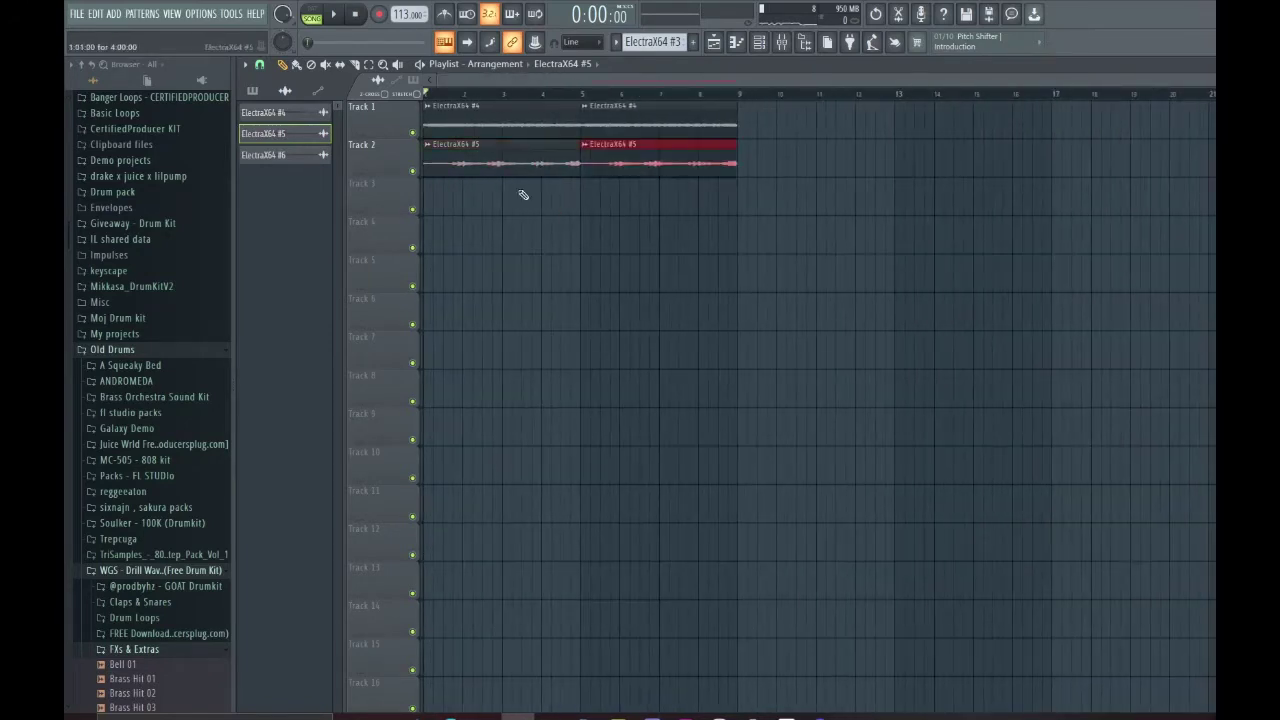
Place a four-bar ElectraX64 #6 audio clip at bar 1 of Track 3, duplicate it at bar 5 and check the clip ends' alignment.
{"action": "left_click_drag", "start_coordinate": [263, 155], "coordinate": [470, 195]}
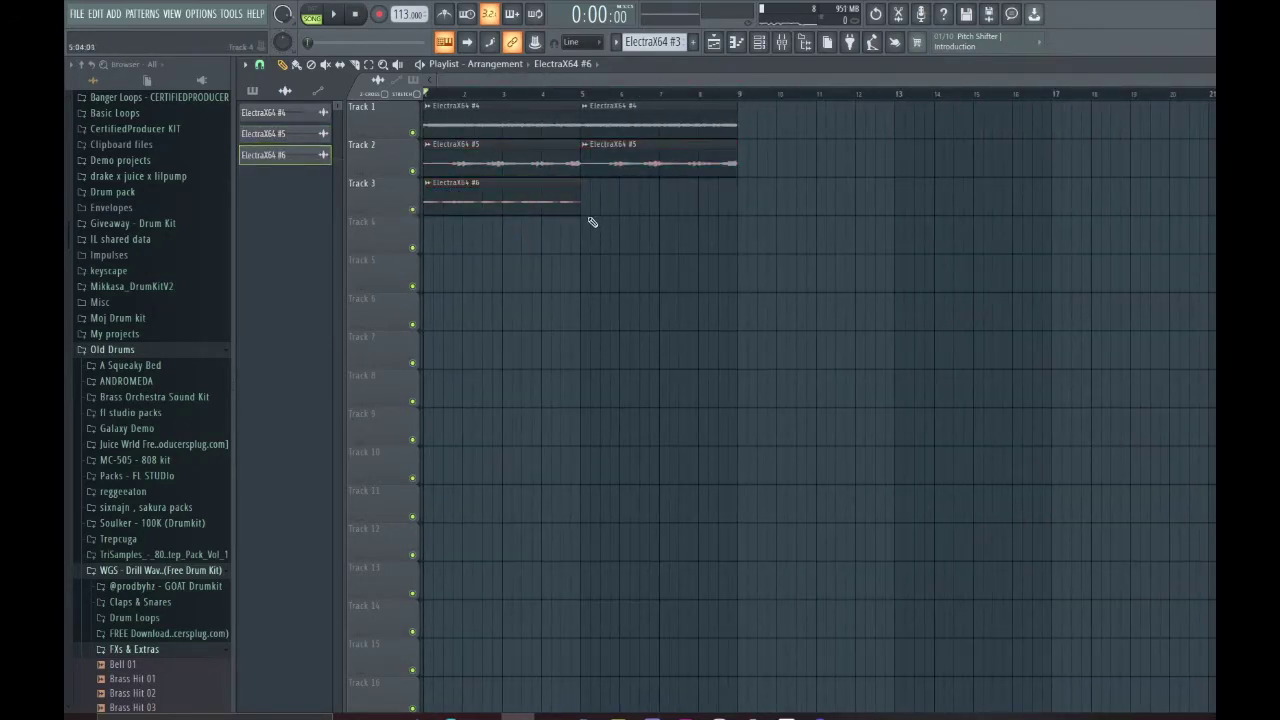
{"action": "scroll", "coordinate": [592, 222], "scroll_direction": "up", "scroll_amount": 3}
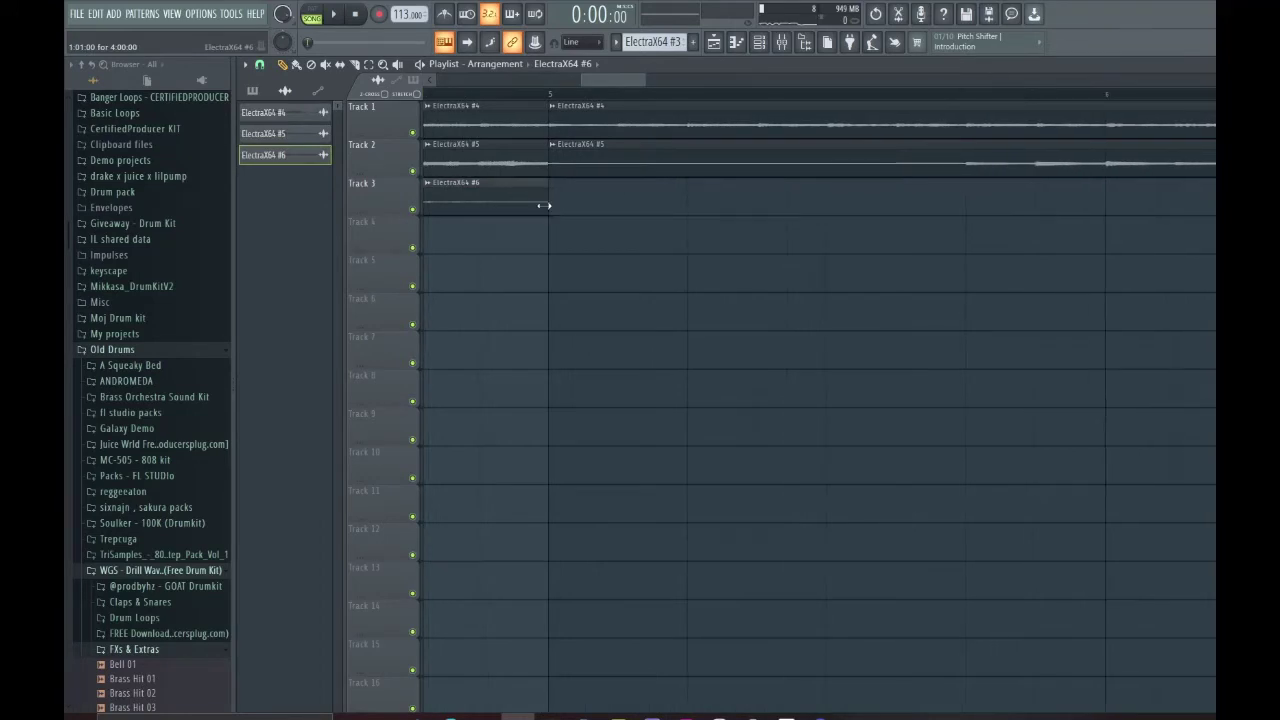
{"action": "left_click_drag", "start_coordinate": [556, 219], "coordinate": [966, 197]}
{"action": "scroll", "coordinate": [706, 266], "scroll_direction": "down", "scroll_amount": 3}
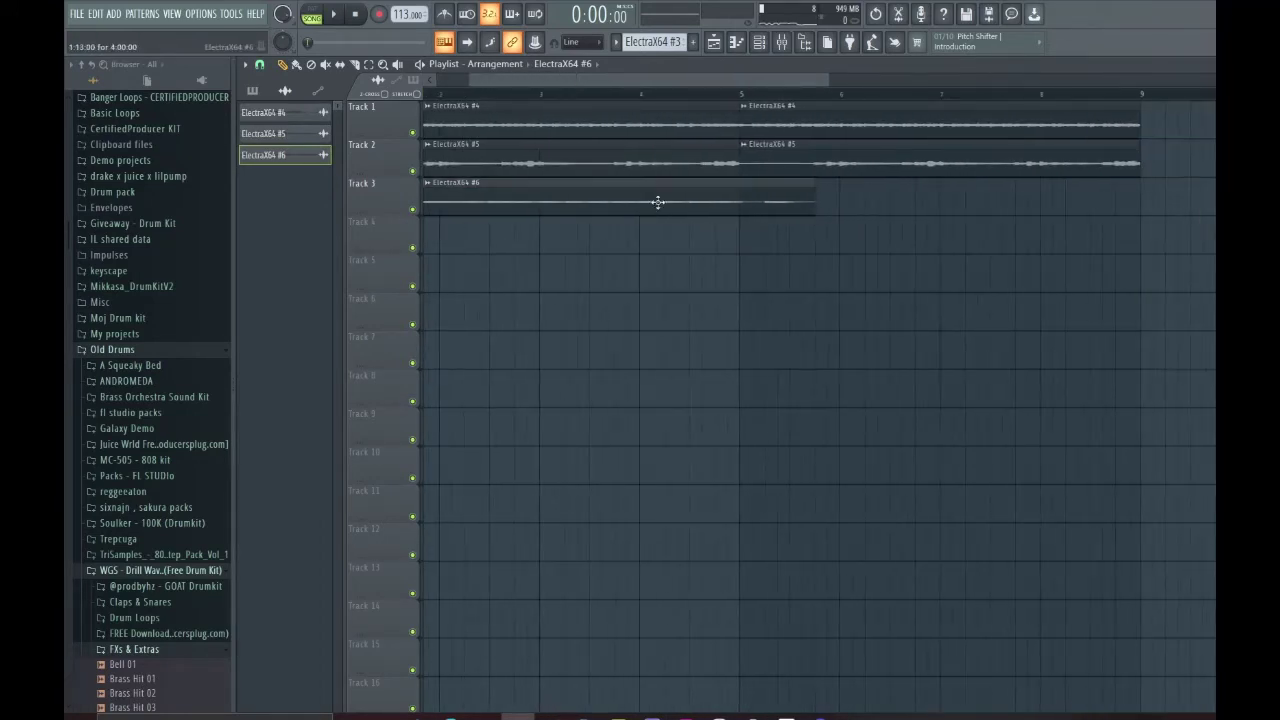
{"action": "key", "text": "ctrl+b"}
{"action": "scroll", "coordinate": [955, 215], "scroll_direction": "down", "scroll_amount": 3}
{"action": "scroll", "coordinate": [850, 270], "scroll_direction": "up", "scroll_amount": 6}
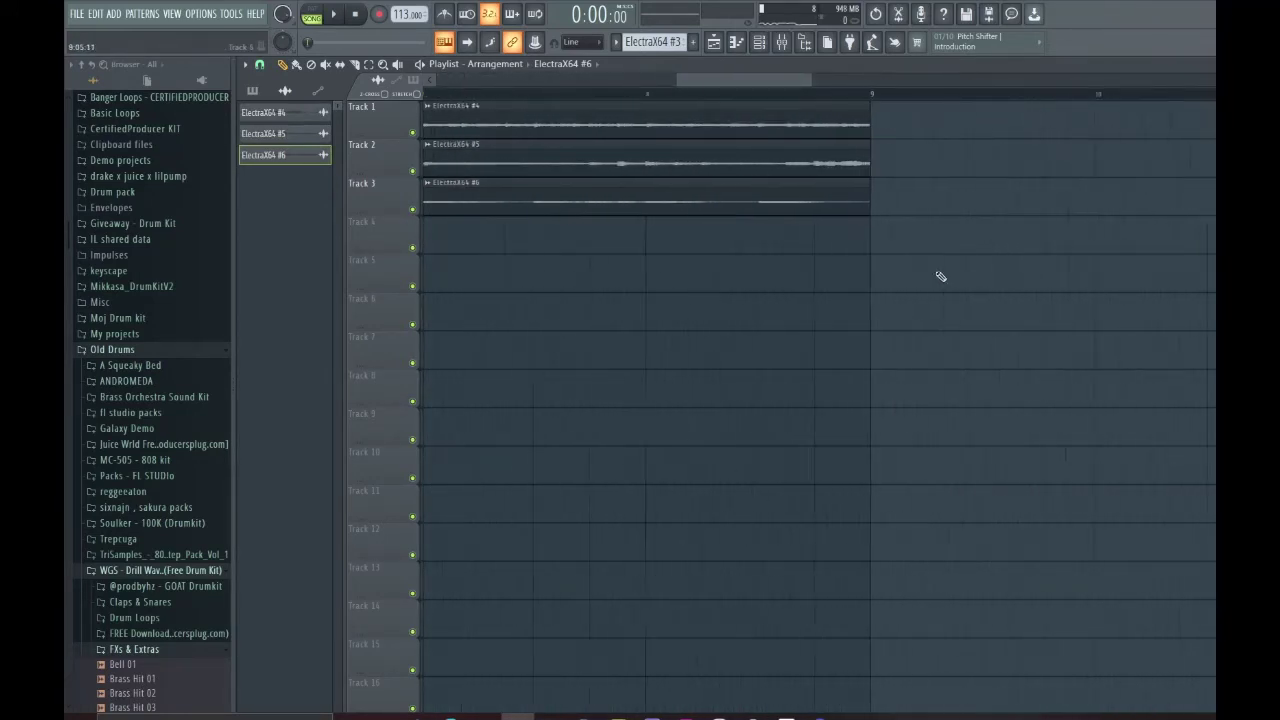
{"action": "scroll", "coordinate": [703, 253], "scroll_direction": "down", "scroll_amount": 2}
{"action": "scroll", "coordinate": [611, 462], "scroll_direction": "down", "scroll_amount": 4}
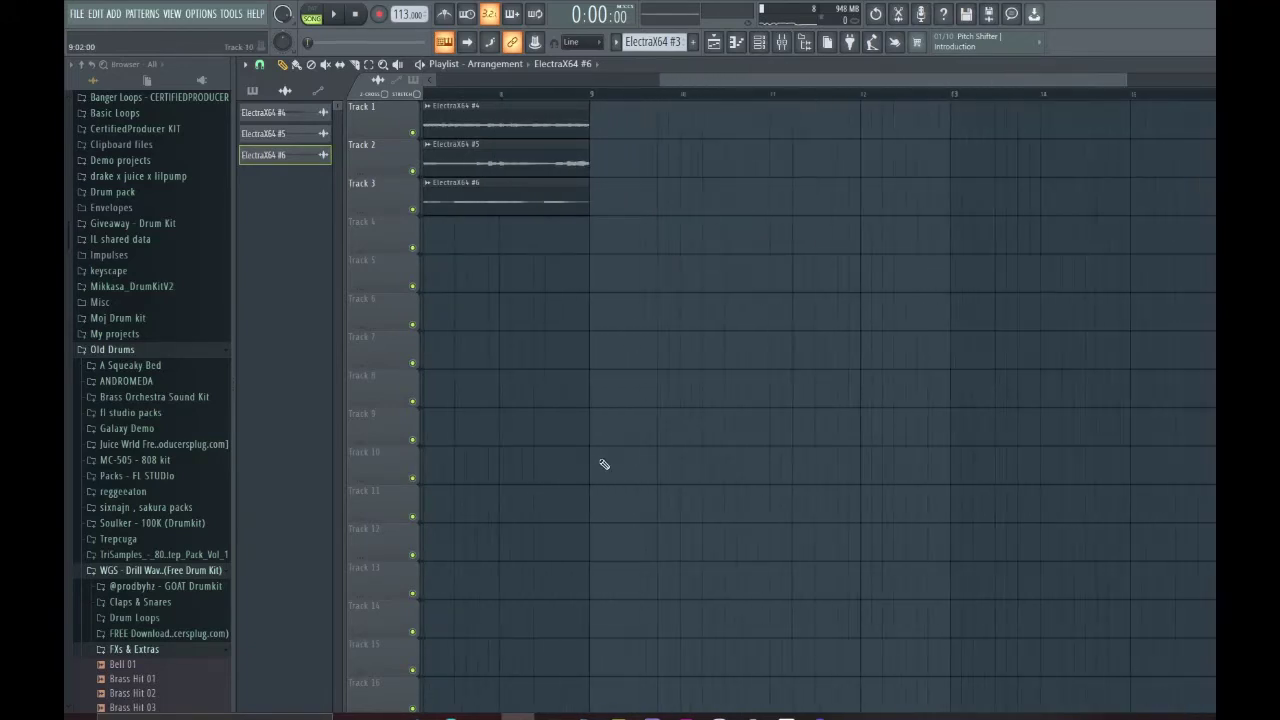
{"action": "scroll", "coordinate": [623, 249], "scroll_direction": "up", "scroll_amount": 5}
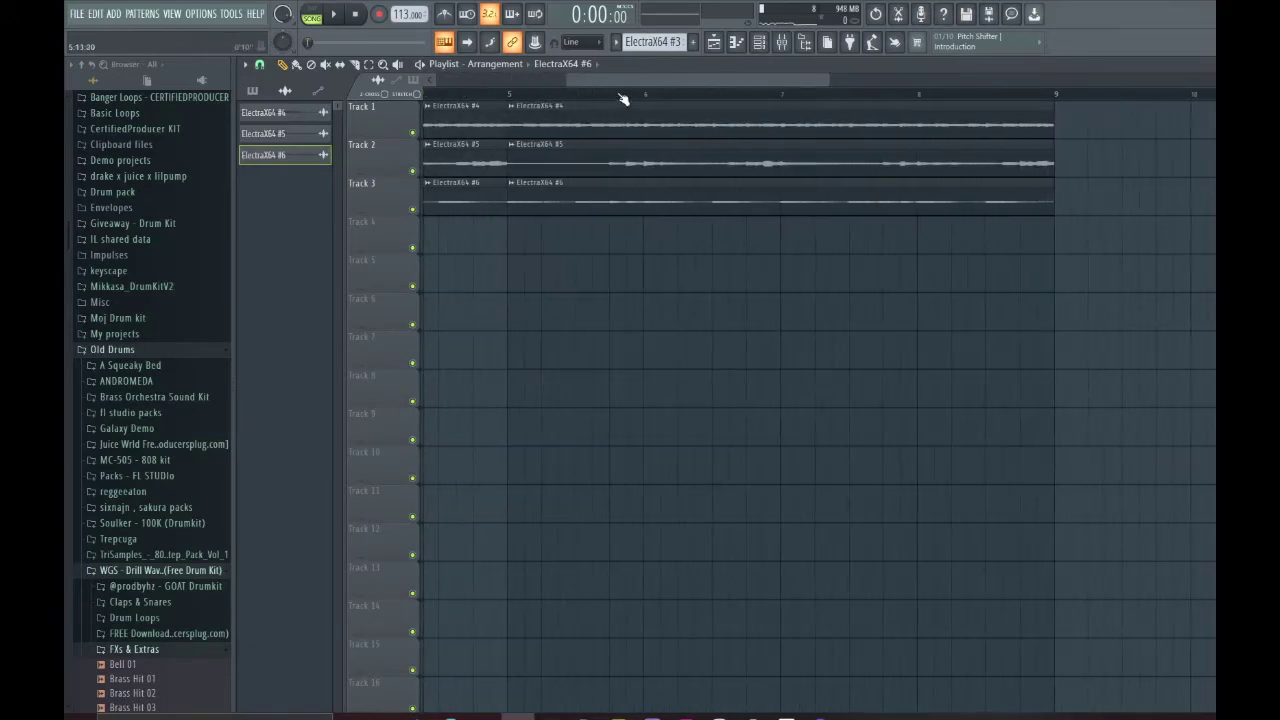
{"action": "scroll", "coordinate": [508, 265], "scroll_direction": "down", "scroll_amount": 4}
{"action": "scroll", "coordinate": [508, 270], "scroll_direction": "down", "scroll_amount": 1}
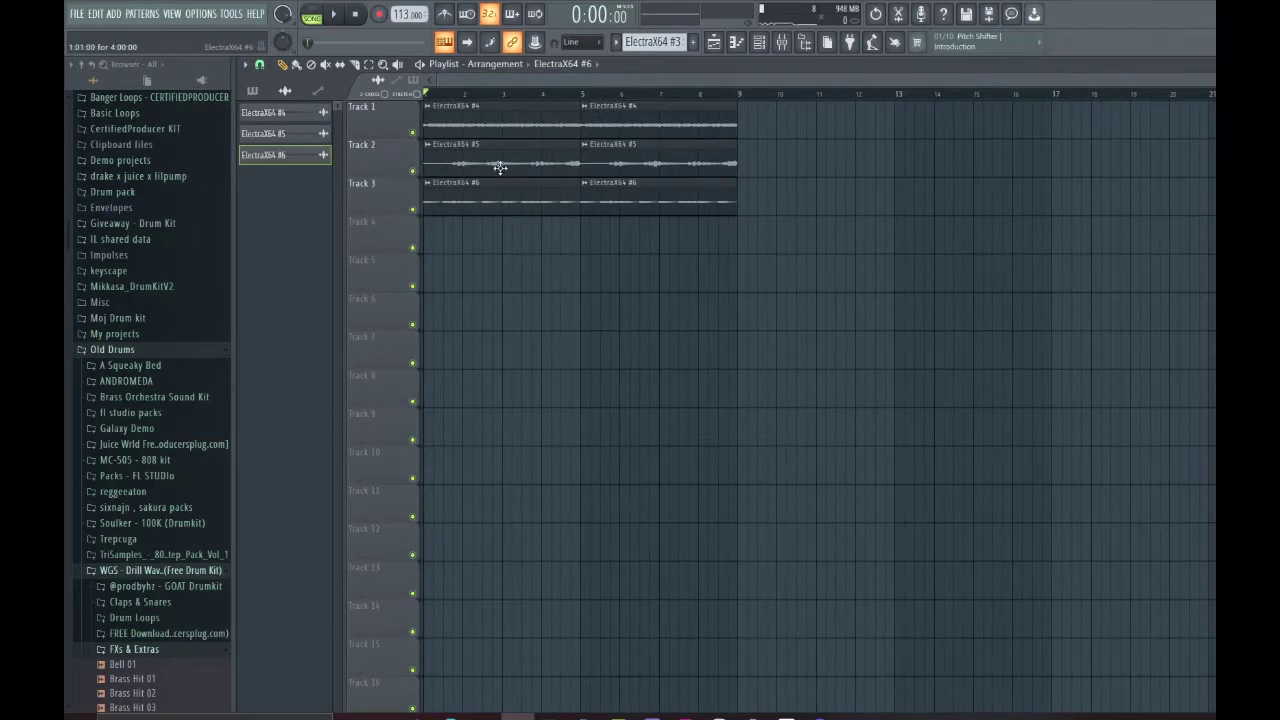
Stagger the layers by deleting the first Track 2 and 3 clips, moving ElectraX64 #6 to bar 9 and duplicating ElectraX64 #4 and #5 there.
{"action": "right_click", "coordinate": [503, 168]}
{"action": "right_click", "coordinate": [509, 200]}
{"action": "left_click_drag", "start_coordinate": [632, 183], "coordinate": [832, 187]}
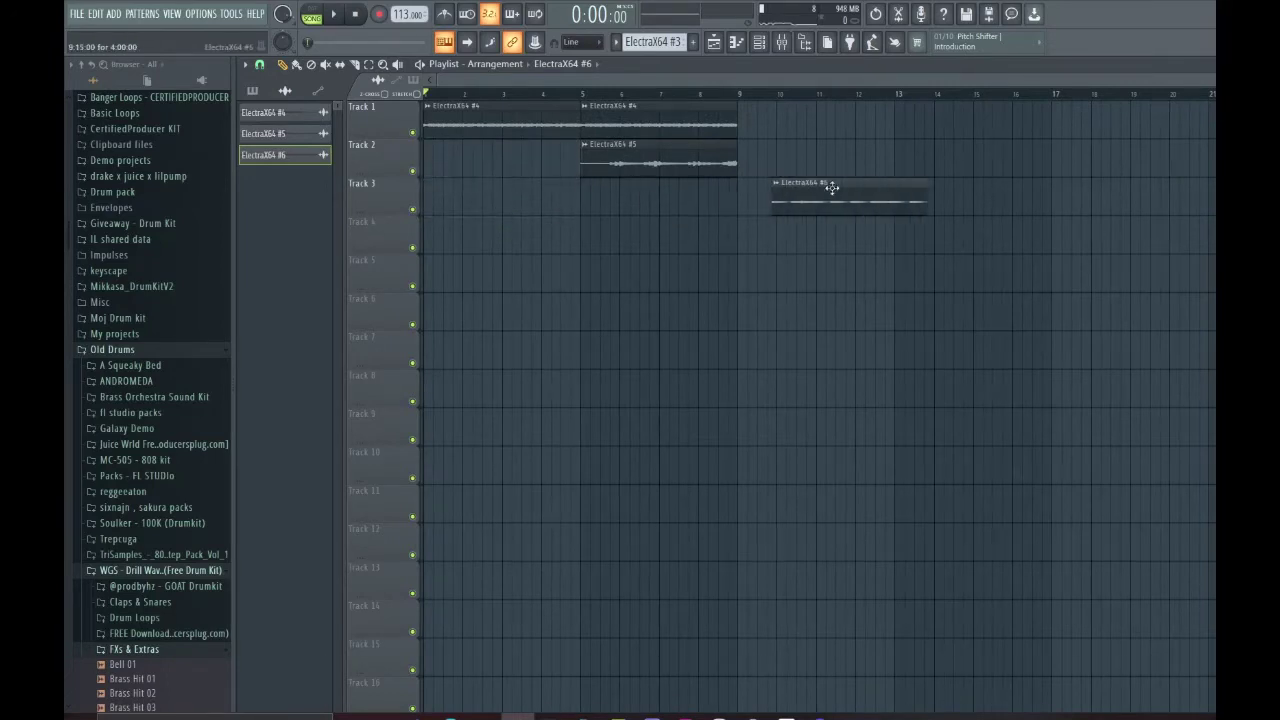
{"action": "key", "text": "ctrl+b"}
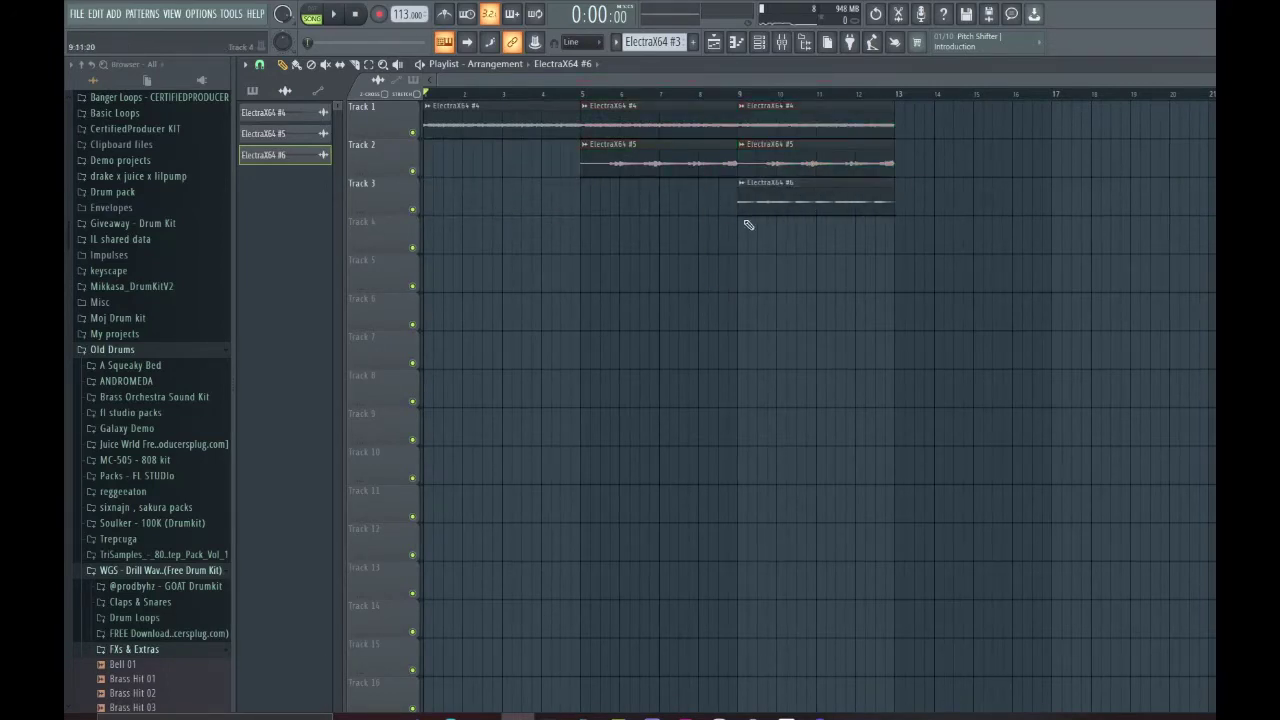
Lower the time-stretching pitch of the ElectraX64 #4 audio clip, copy its pitch value and audition the result.
{"action": "double_click", "coordinate": [474, 127]}
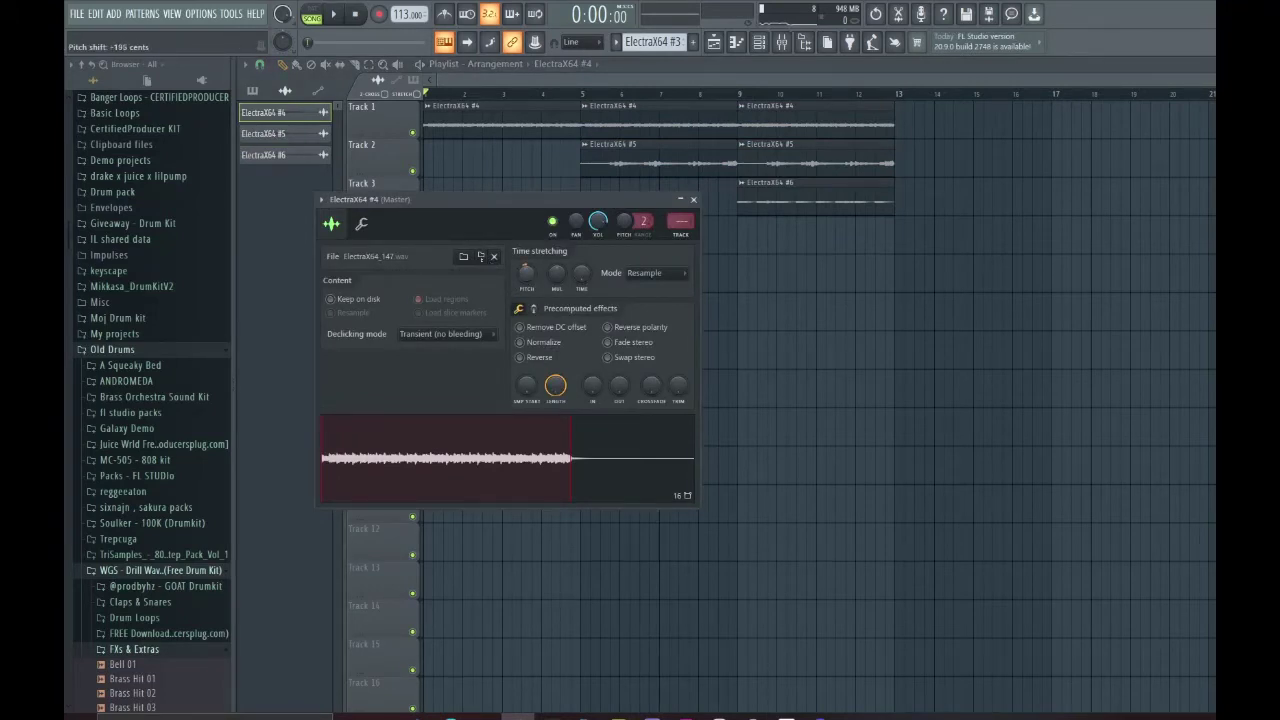
{"action": "right_click", "coordinate": [526, 278]}
{"action": "key", "text": "Escape"}
{"action": "key", "text": "Escape"}
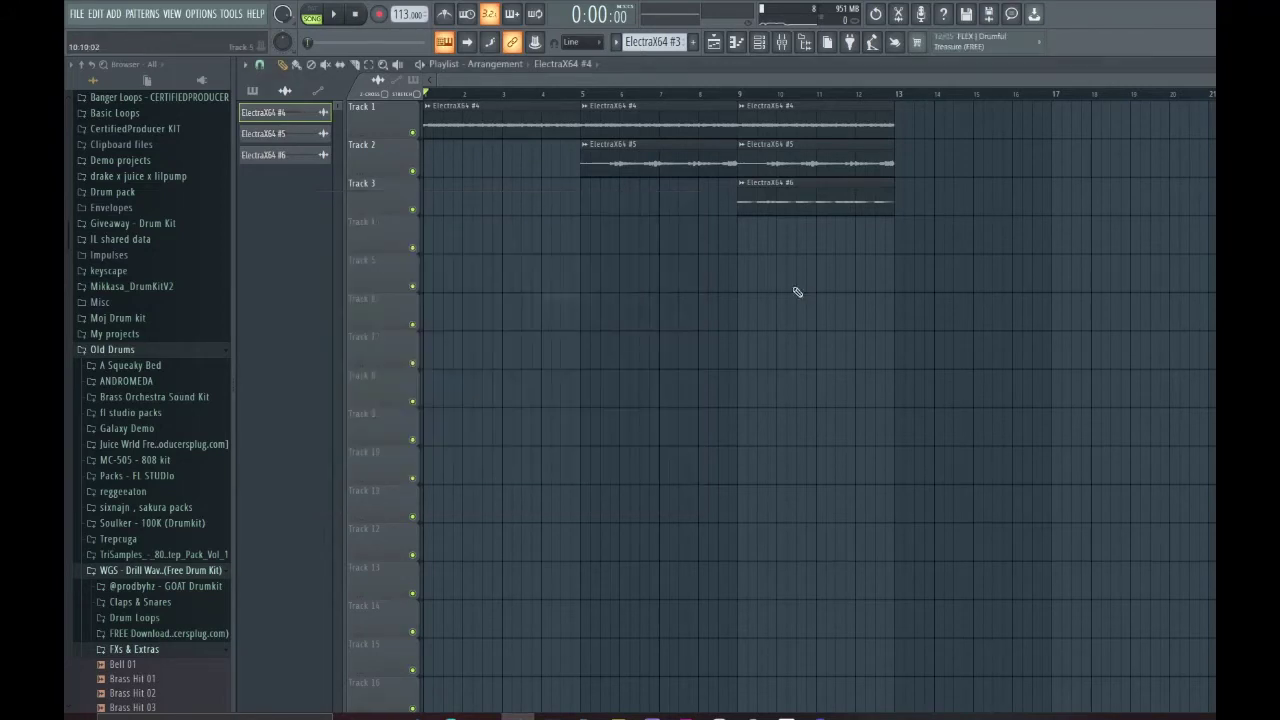
{"action": "key", "text": "space"}
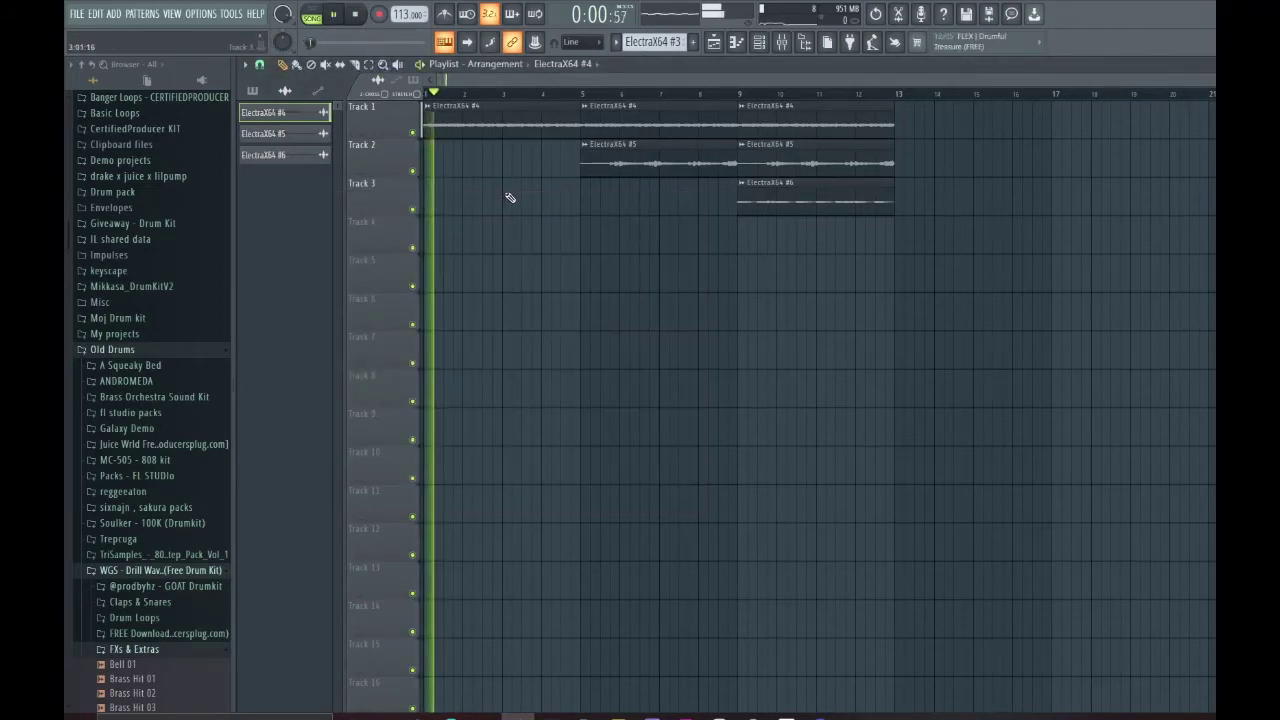
{"action": "key", "text": "space"}
Paste the copied 40% pitch value into the ElectraX64 #5 and #6 audio clips and play the arrangement.
{"action": "double_click", "coordinate": [617, 164]}
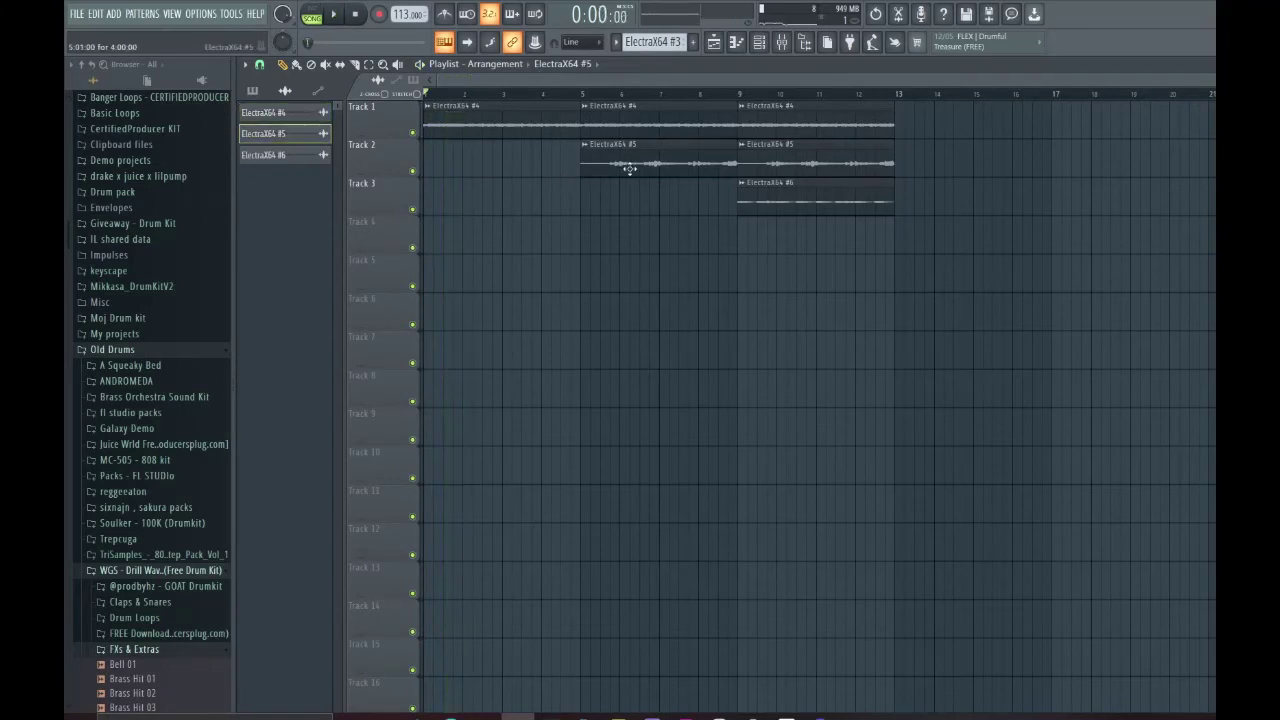
{"action": "right_click", "coordinate": [546, 298]}
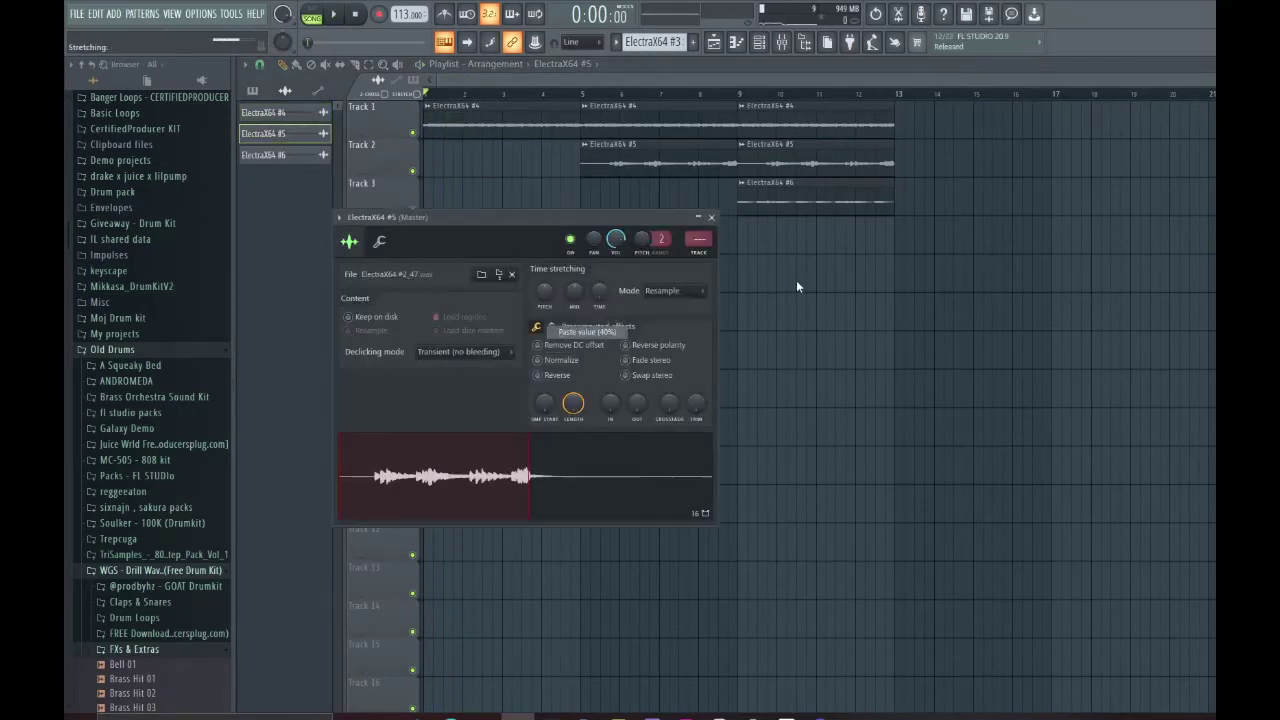
{"action": "key", "text": "Escape"}
{"action": "double_click", "coordinate": [795, 198]}
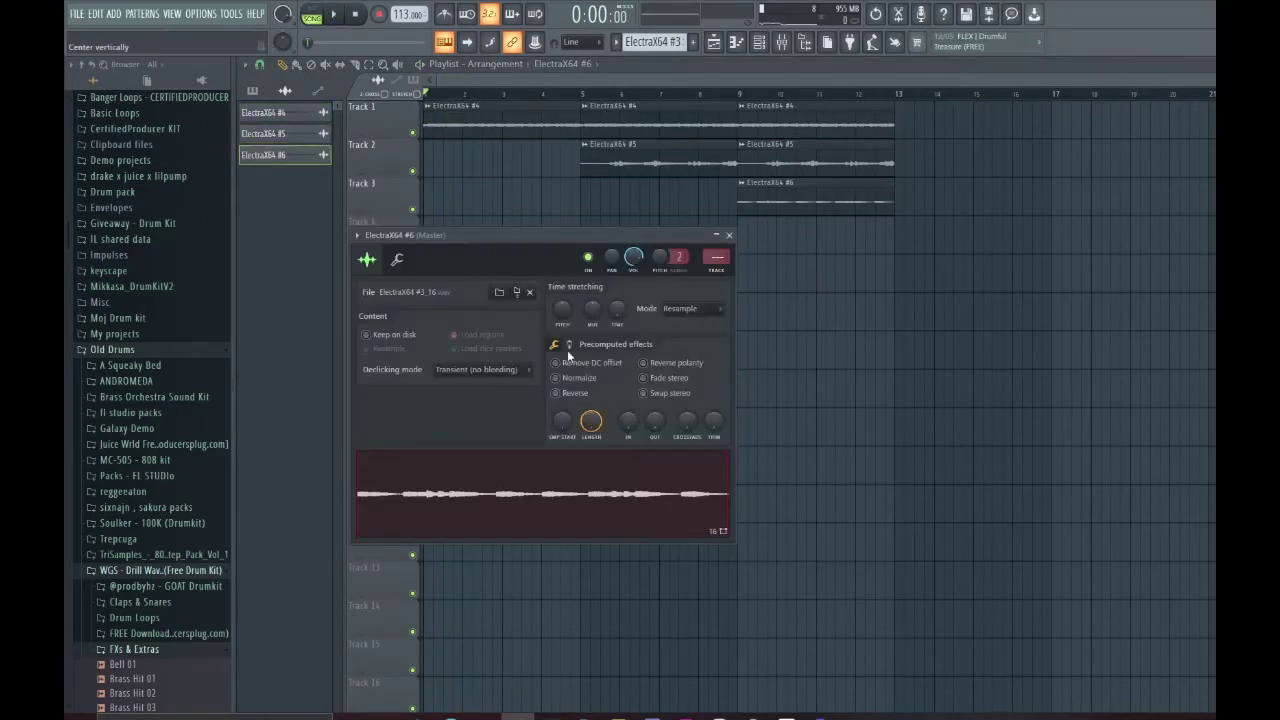
{"action": "right_click", "coordinate": [562, 311]}
{"action": "key", "text": "Escape"}
{"action": "scroll", "coordinate": [405, 103], "scroll_direction": "down", "scroll_amount": 1}
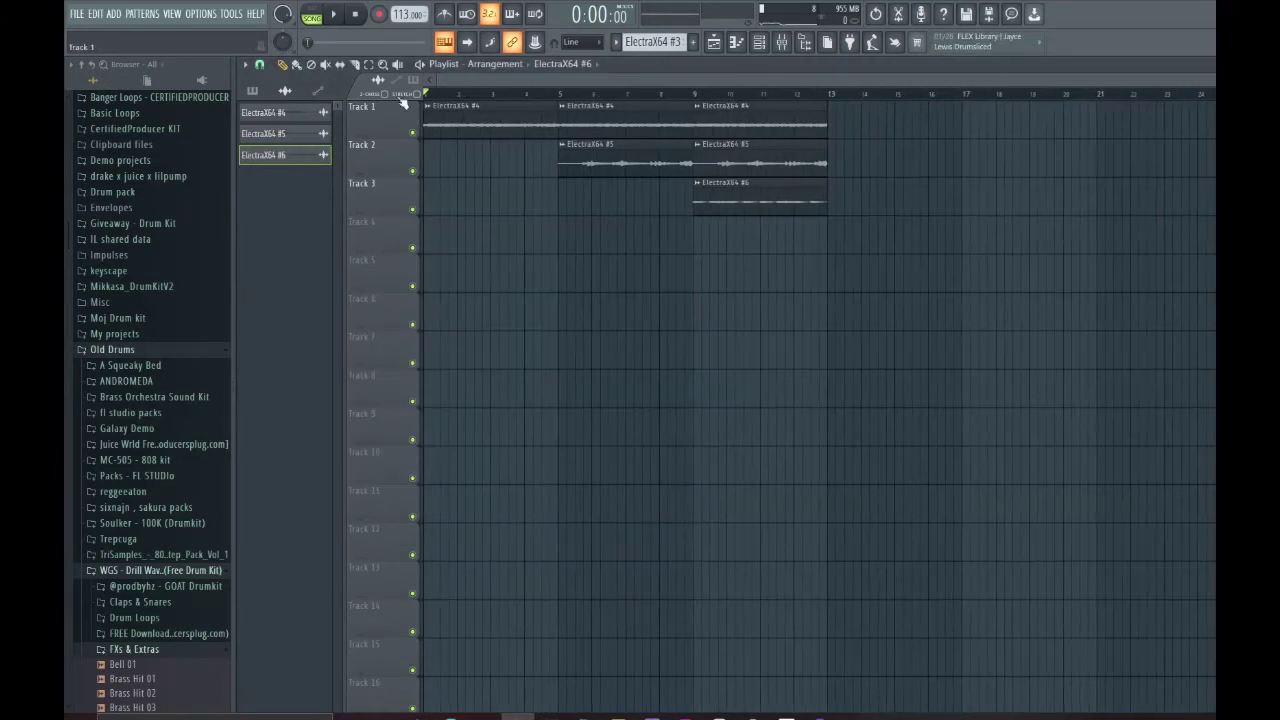
{"action": "left_click", "coordinate": [343, 16]}
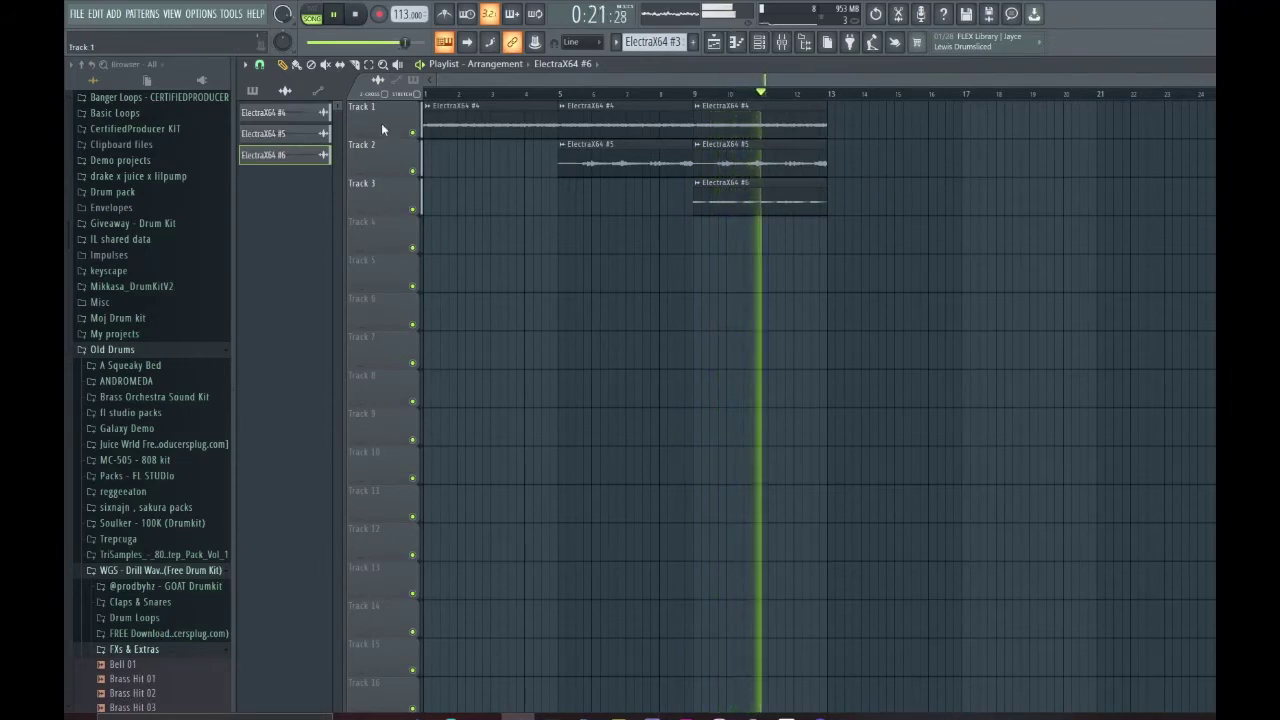
Stop playback, create a new pattern named drums and place it as a four-bar clip at bar 1 of Track 4.
{"action": "left_click", "coordinate": [252, 90]}
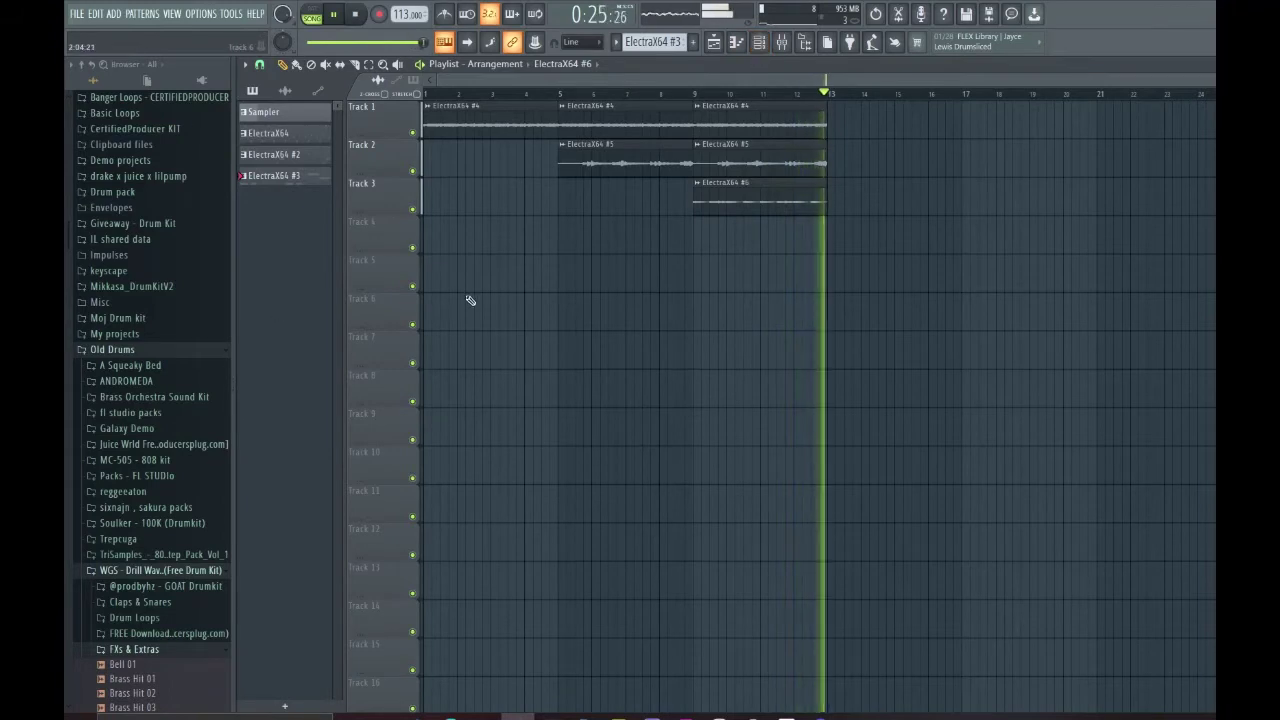
{"action": "left_click", "coordinate": [133, 350]}
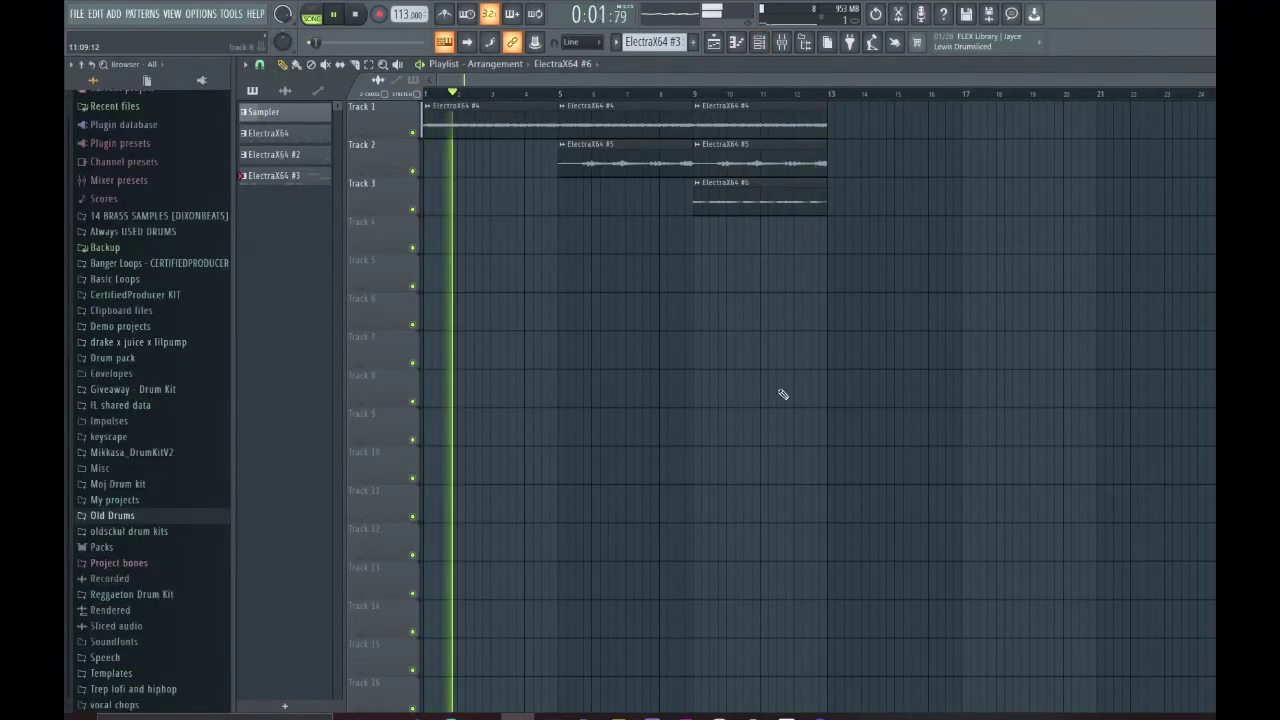
{"action": "key", "text": "space"}
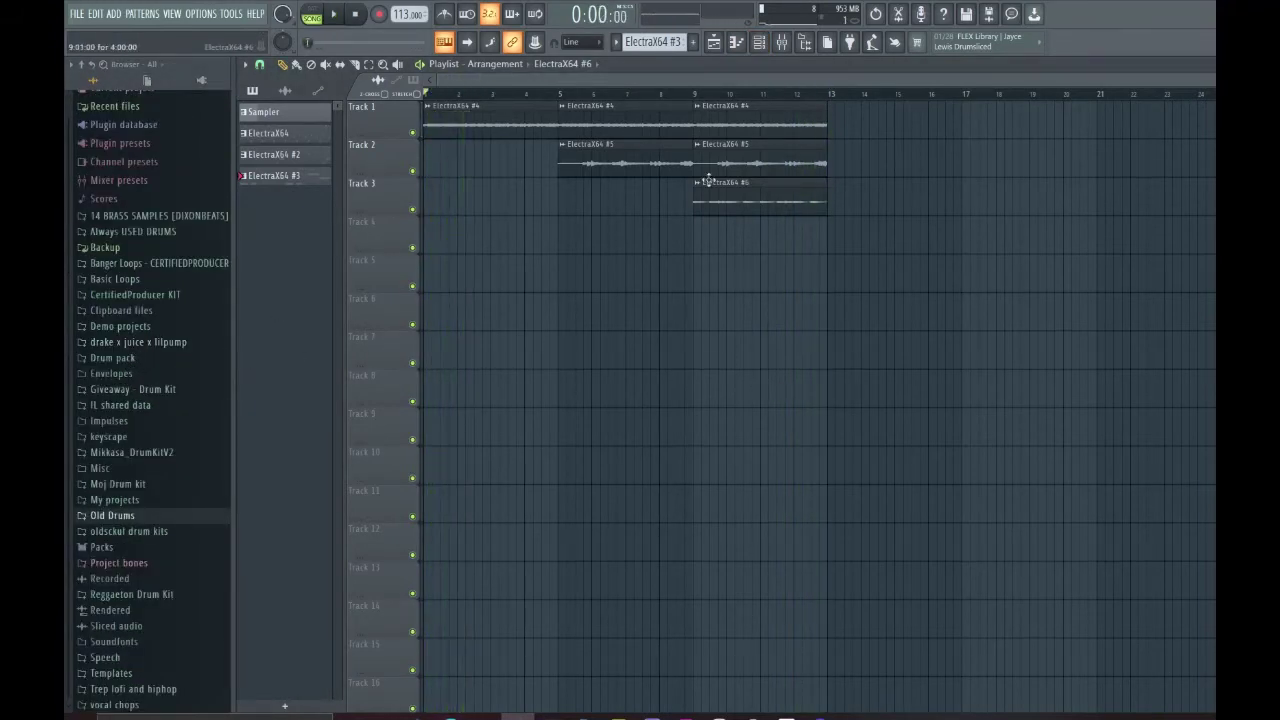
{"action": "left_click", "coordinate": [693, 43]}
{"action": "type", "text": "drum"}
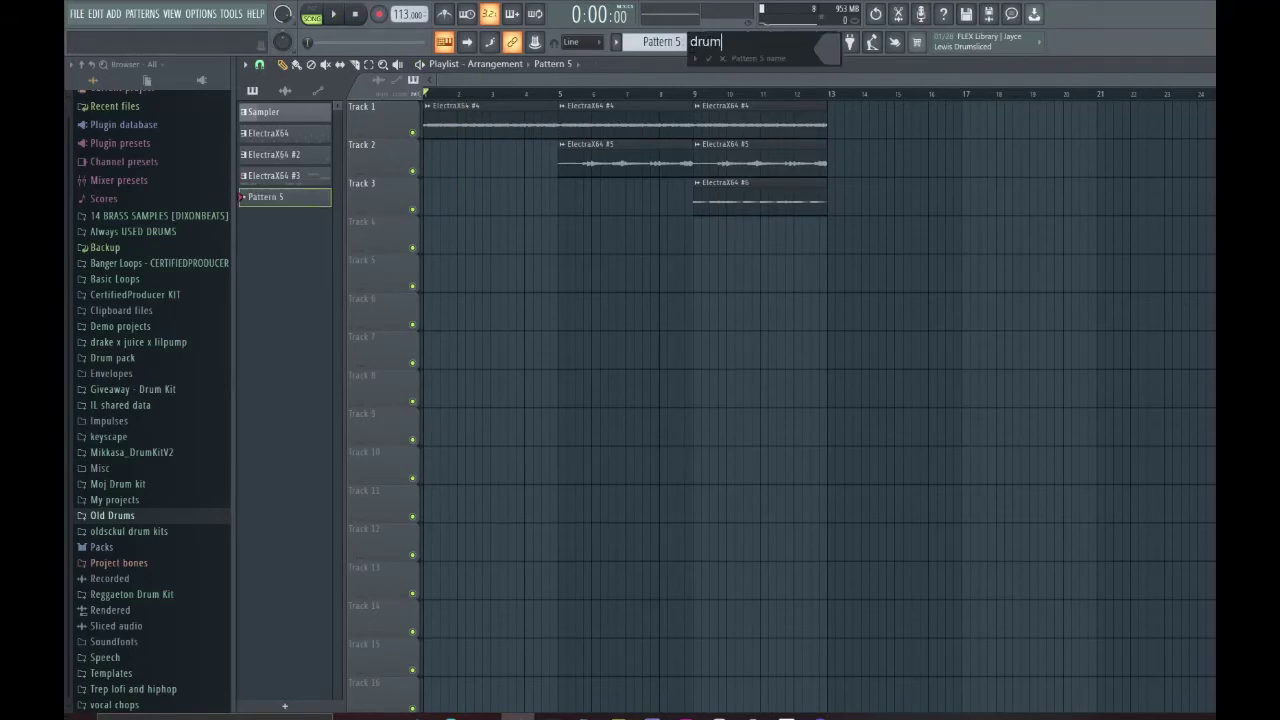
{"action": "type", "text": "s"}
{"action": "key", "text": "Return"}
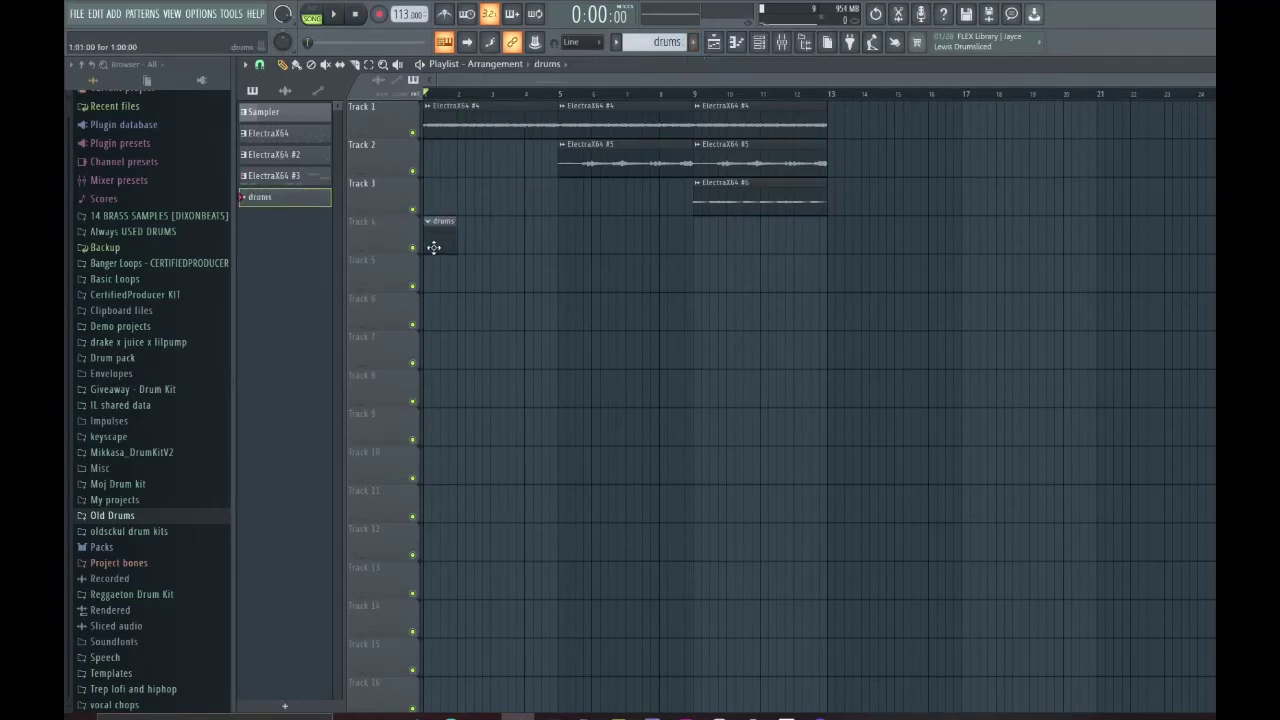
{"action": "left_click_drag", "start_coordinate": [455, 239], "coordinate": [545, 233]}
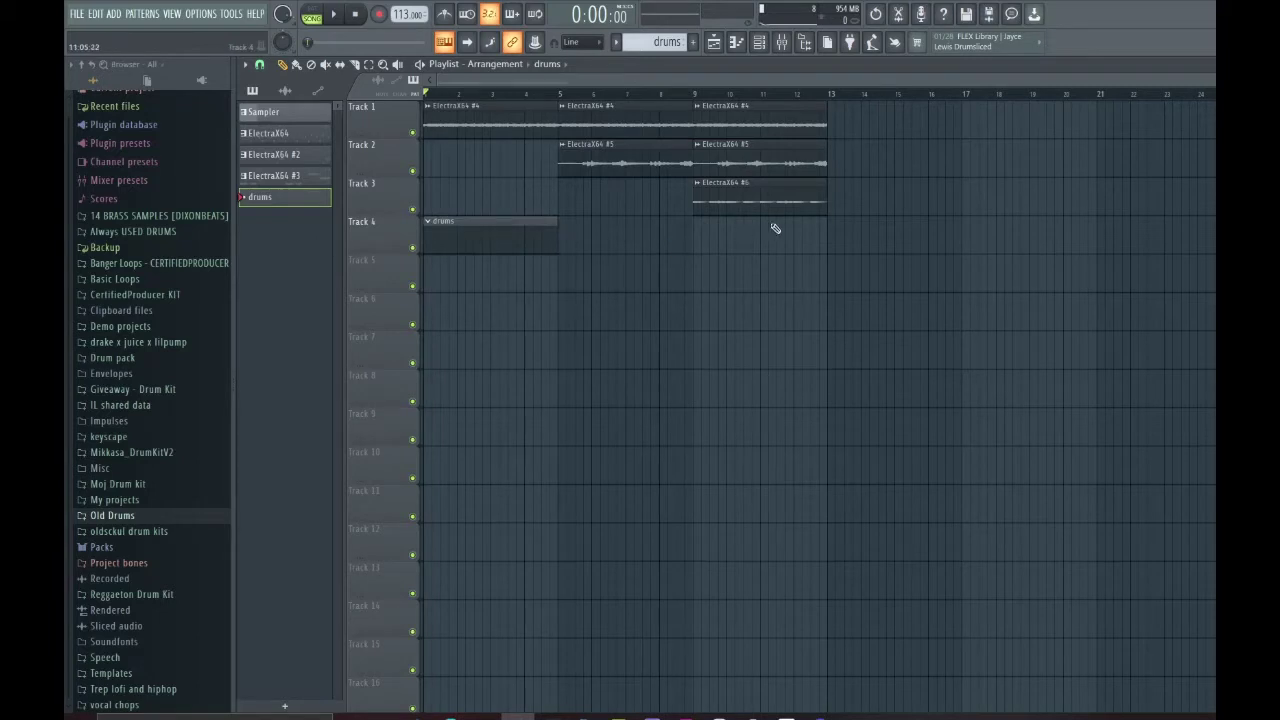
Stack the ElectraX64 #5 and #6 clips at bar 1 and delete the remaining audio clips past bar 5.
{"action": "left_click_drag", "start_coordinate": [775, 200], "coordinate": [504, 200]}
{"action": "left_click_drag", "start_coordinate": [690, 162], "coordinate": [573, 162]}
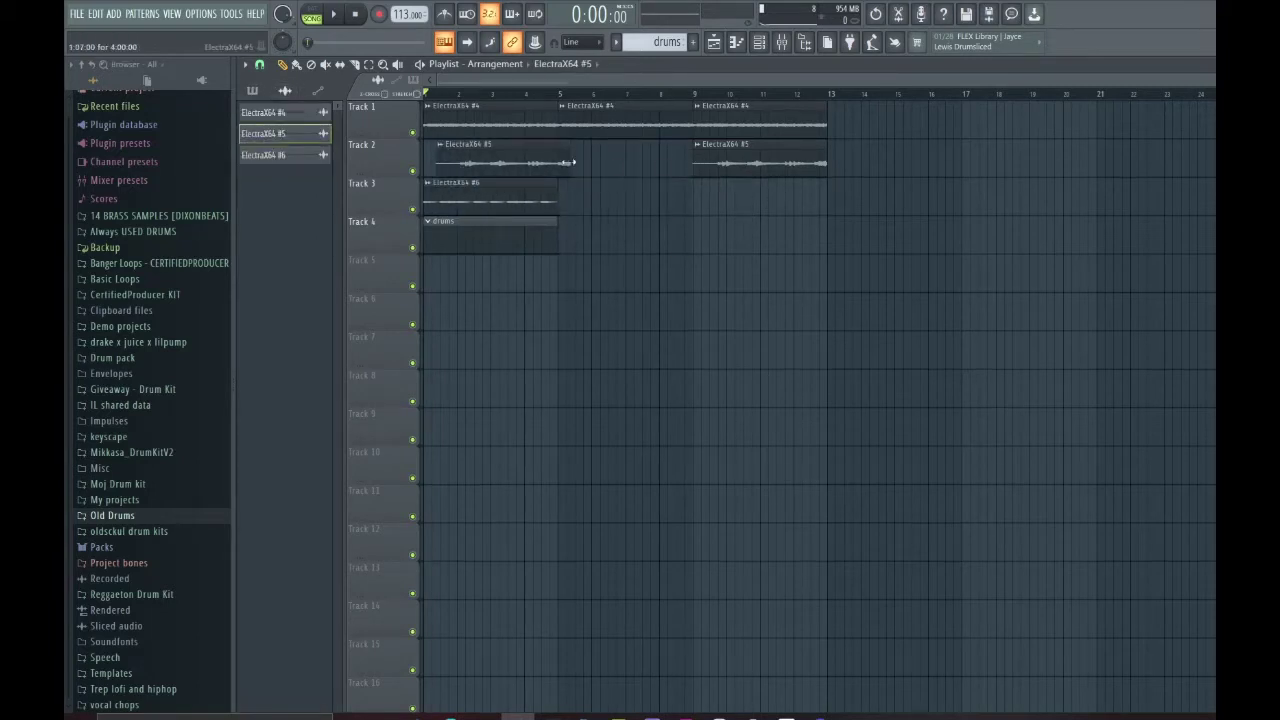
{"action": "right_click", "coordinate": [763, 160]}
{"action": "right_click", "coordinate": [752, 127]}
{"action": "right_click", "coordinate": [630, 127]}
{"action": "scroll", "coordinate": [543, 171], "scroll_direction": "up", "scroll_amount": 6}
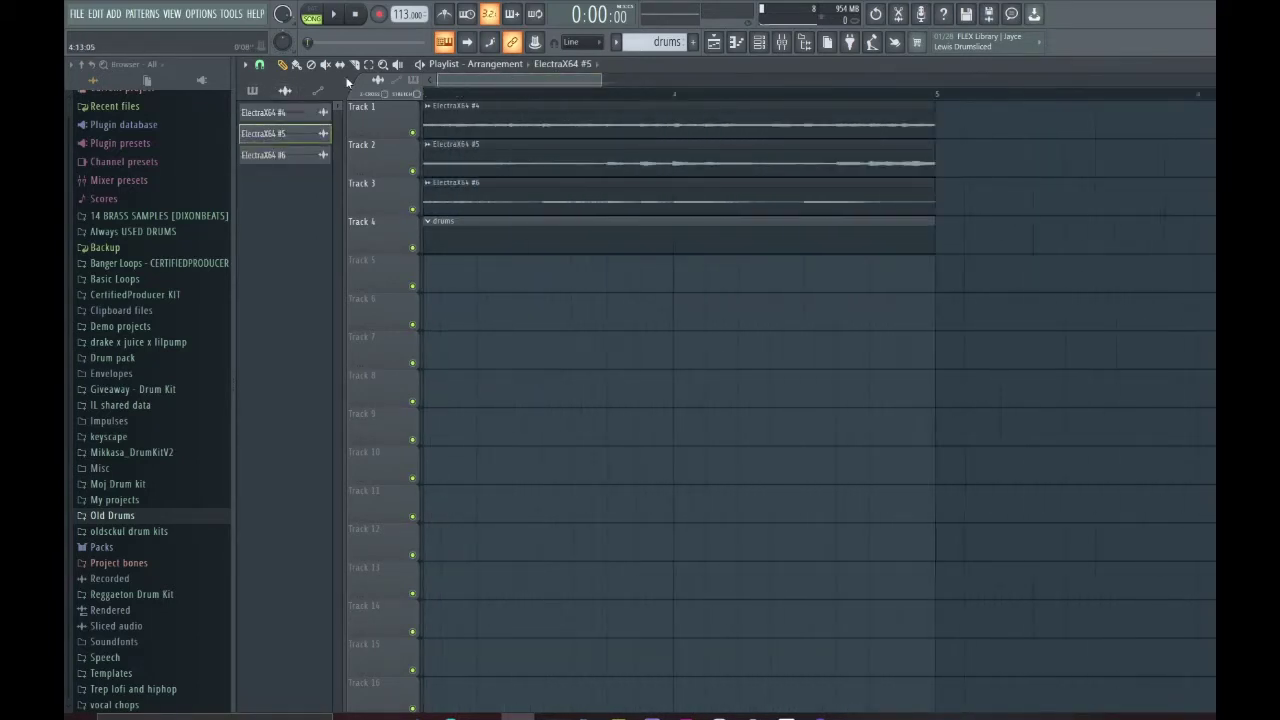
{"action": "scroll", "coordinate": [729, 309], "scroll_direction": "down", "scroll_amount": 3}
{"action": "scroll", "coordinate": [690, 347], "scroll_direction": "down", "scroll_amount": 3}
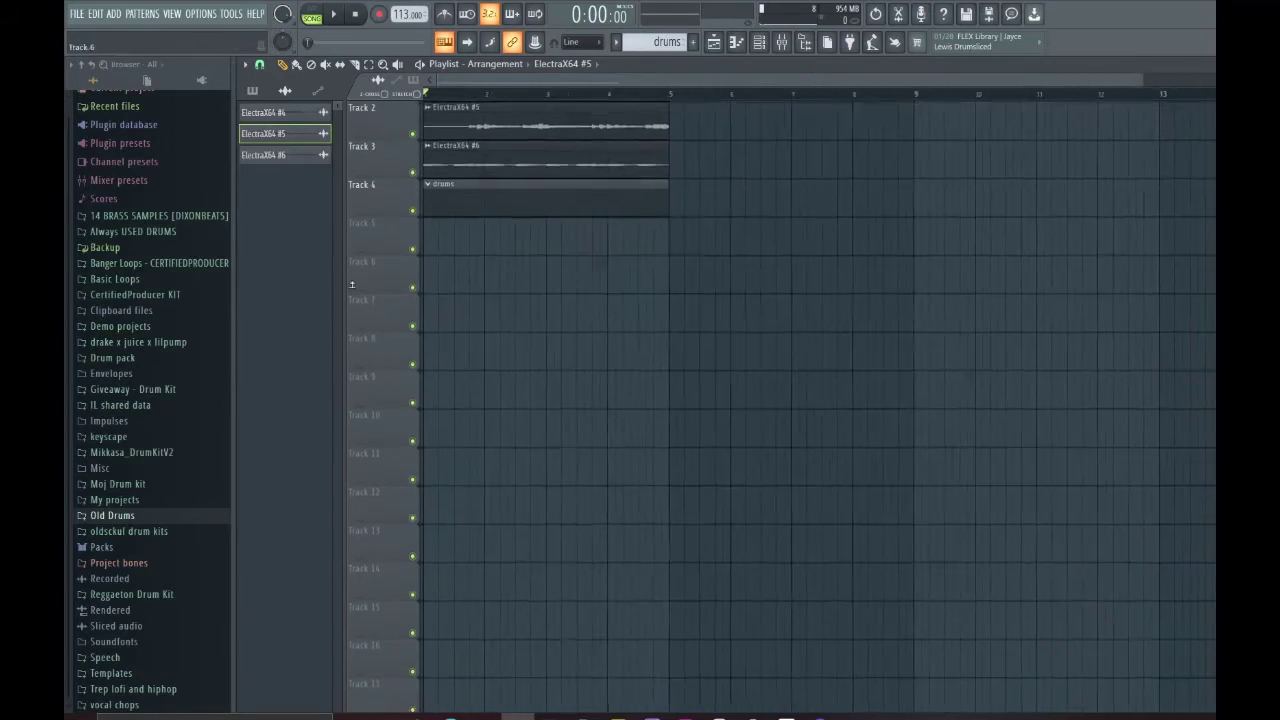
{"action": "scroll", "coordinate": [690, 347], "scroll_direction": "down", "scroll_amount": 1}
Load CP_Snare5 from the Giveaway - Drum Kit's Snare folder into channel 4 of the channel rack and start playback.
{"action": "left_click", "coordinate": [150, 392]}
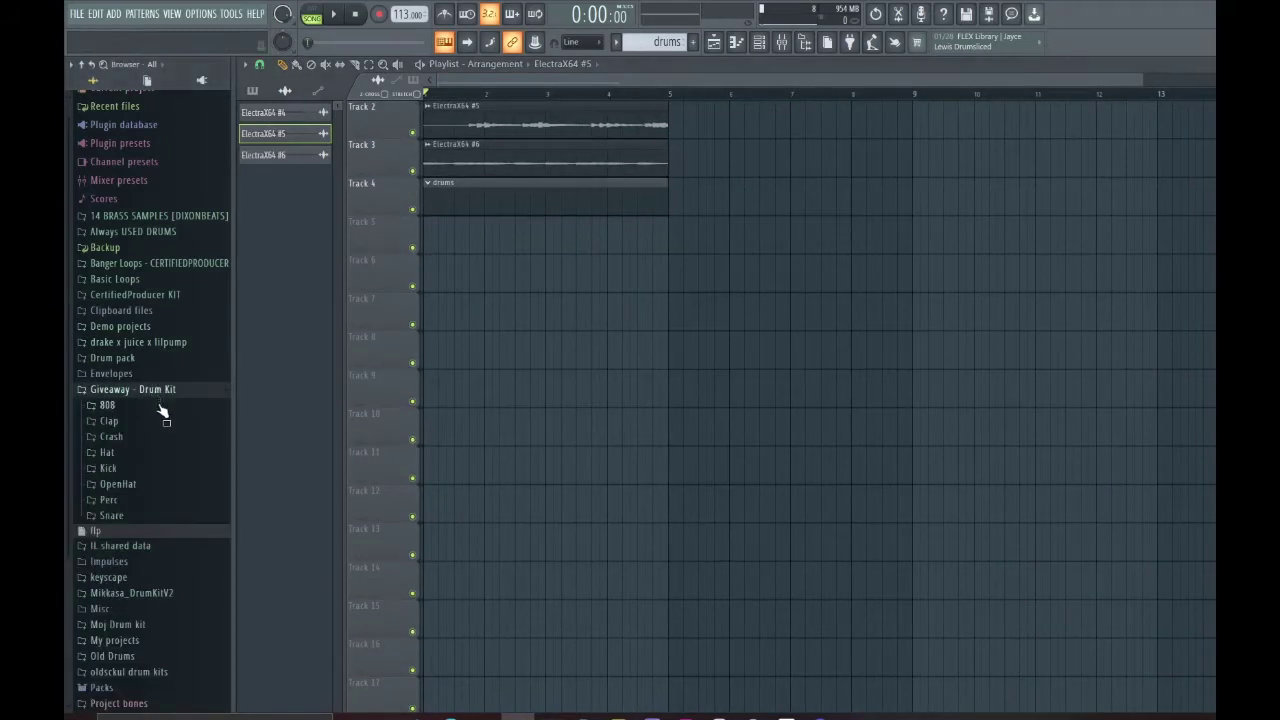
{"action": "left_click", "coordinate": [131, 424]}
{"action": "left_click", "coordinate": [130, 423]}
{"action": "left_click", "coordinate": [130, 516]}
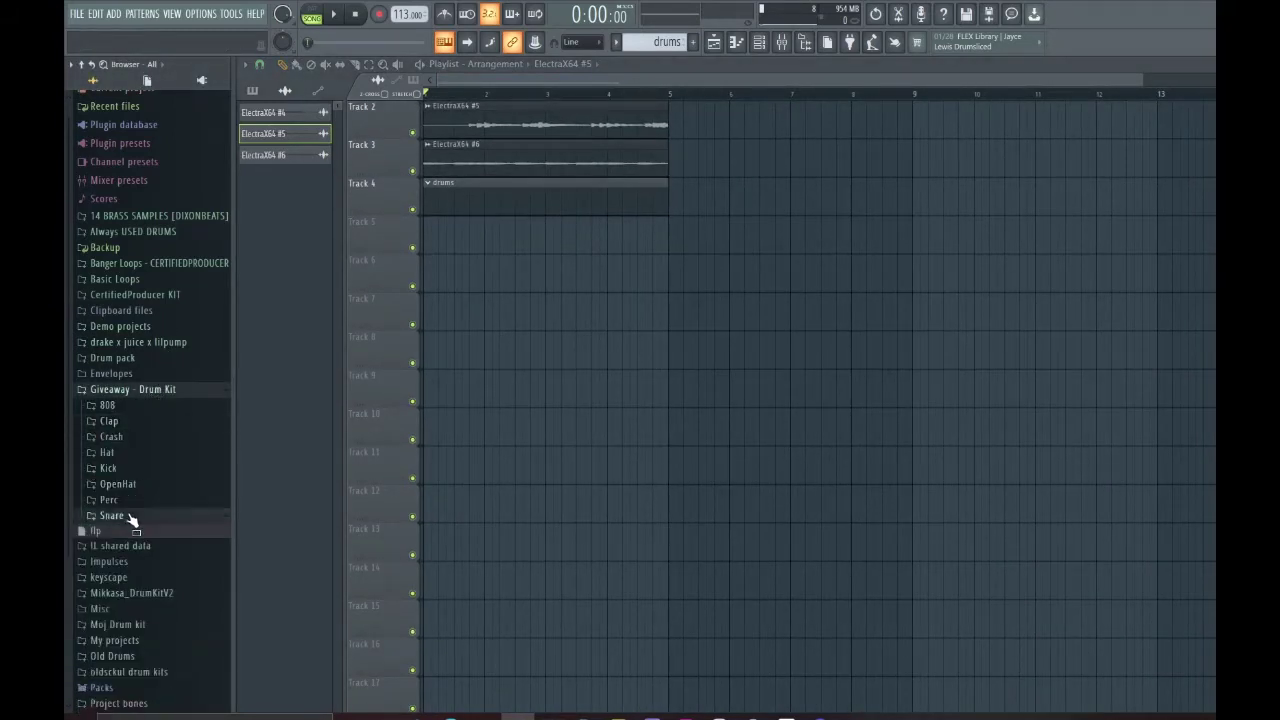
{"action": "left_click", "coordinate": [133, 544]}
{"action": "left_click_drag", "start_coordinate": [160, 597], "coordinate": [562, 207]}
{"action": "key", "text": "F6"}
{"action": "key", "text": "space"}
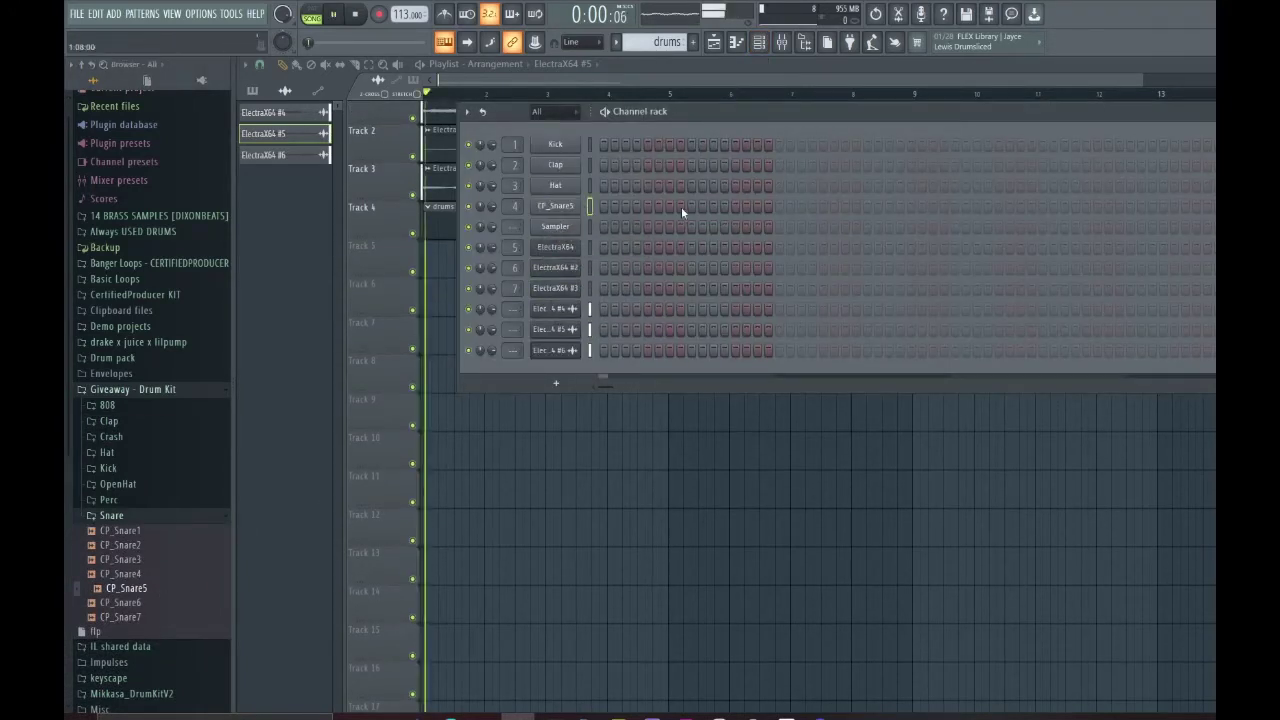
Place a CP_Snare5 hit on step 9 and check the sample's channel settings.
{"action": "left_click", "coordinate": [690, 206]}
{"action": "left_click", "coordinate": [558, 206]}
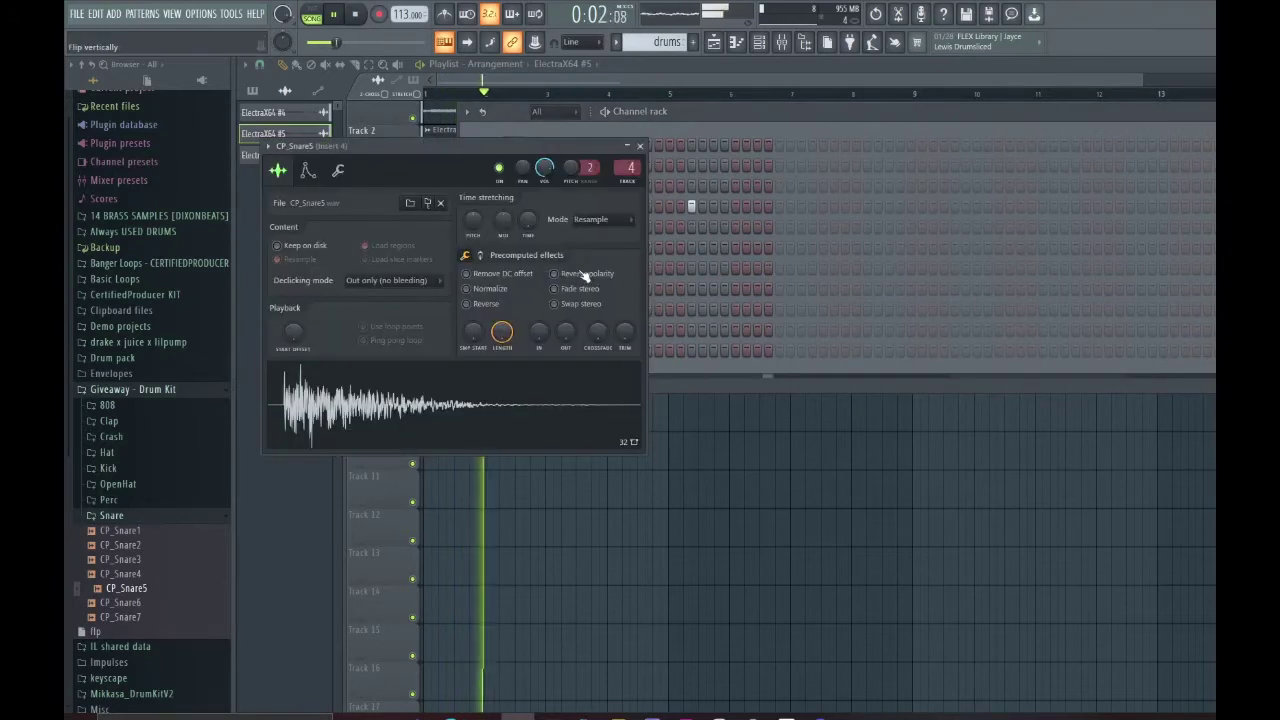
{"action": "key", "text": "space"}
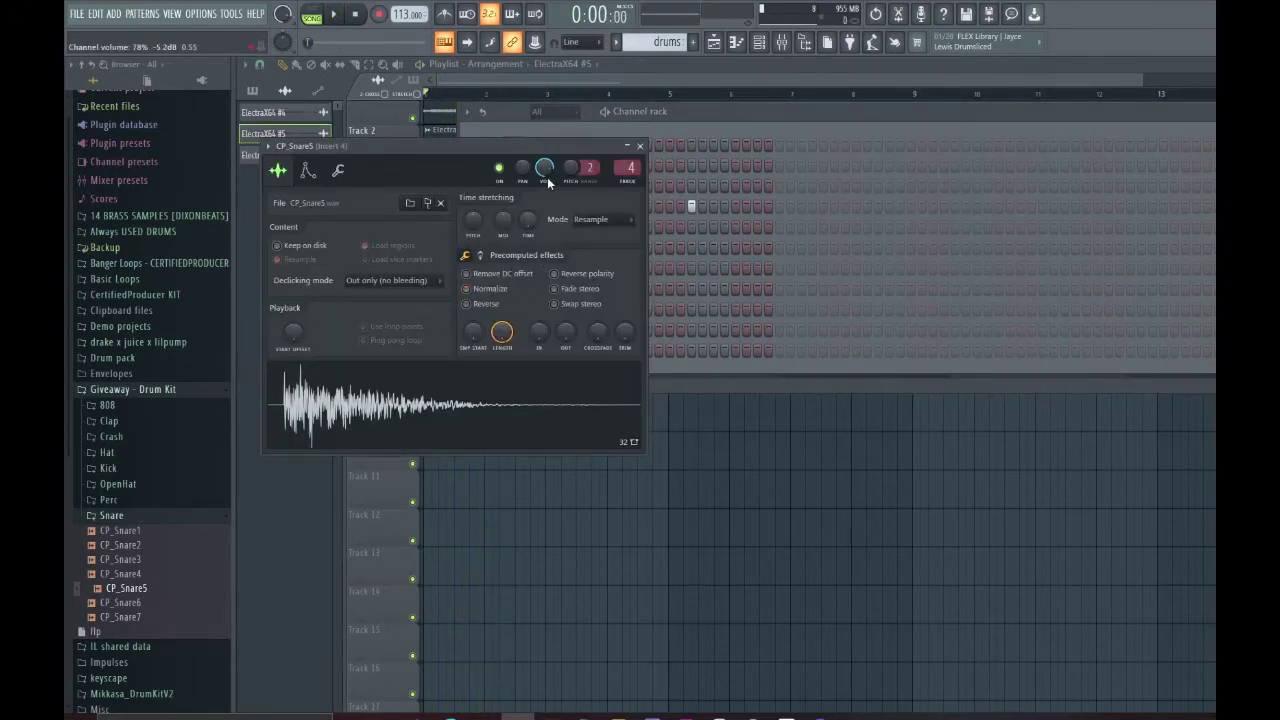
{"action": "key", "text": "Escape"}
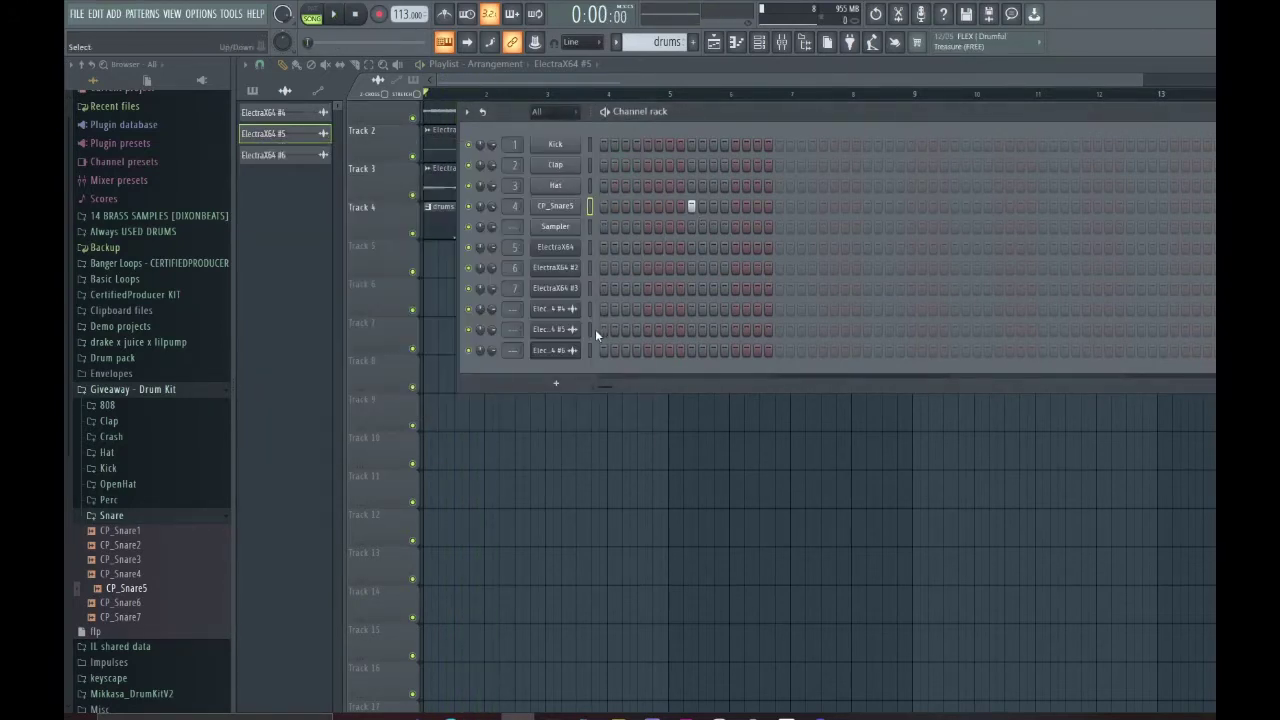
Try to route the ElectraX64 #4 audio clip channel to mixer track 1.
{"action": "left_click", "coordinate": [555, 309]}
{"action": "key", "text": "ctrl+l"}
{"action": "left_click_drag", "start_coordinate": [704, 104], "coordinate": [710, 113]}
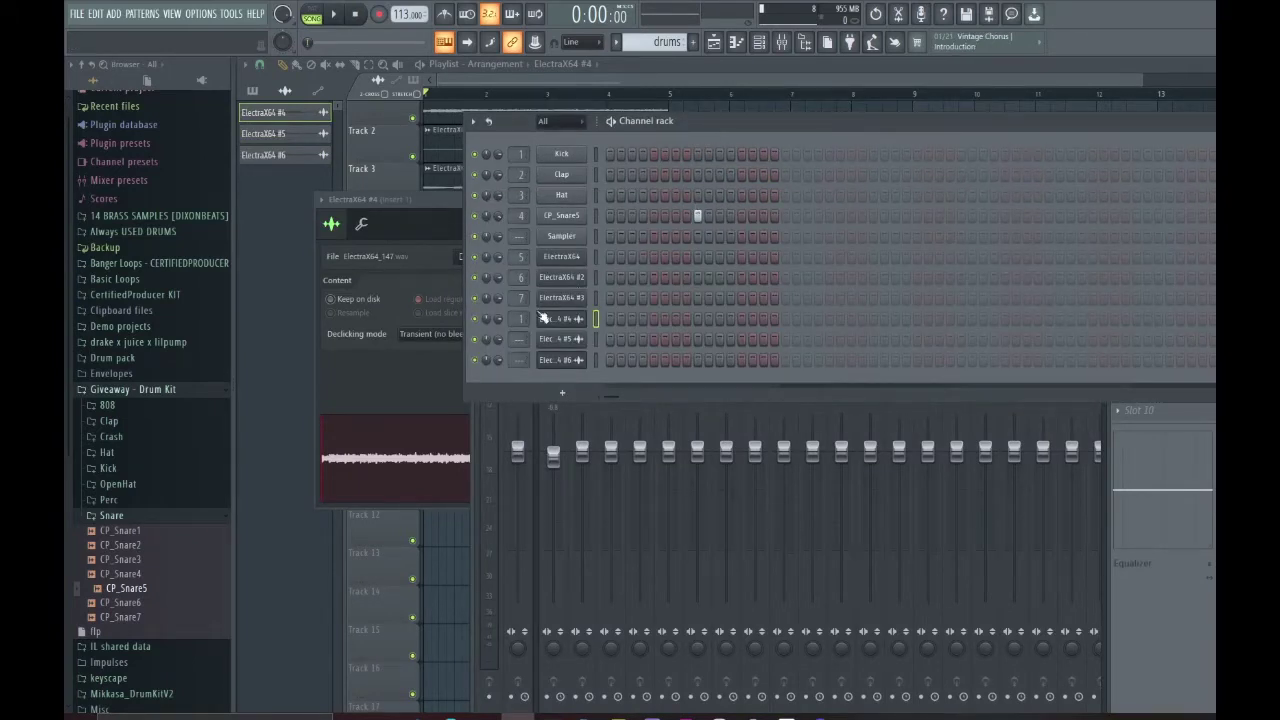
Play the loop and add CP_Snare5 hits on steps 25 and 41.
{"action": "key", "text": "space"}
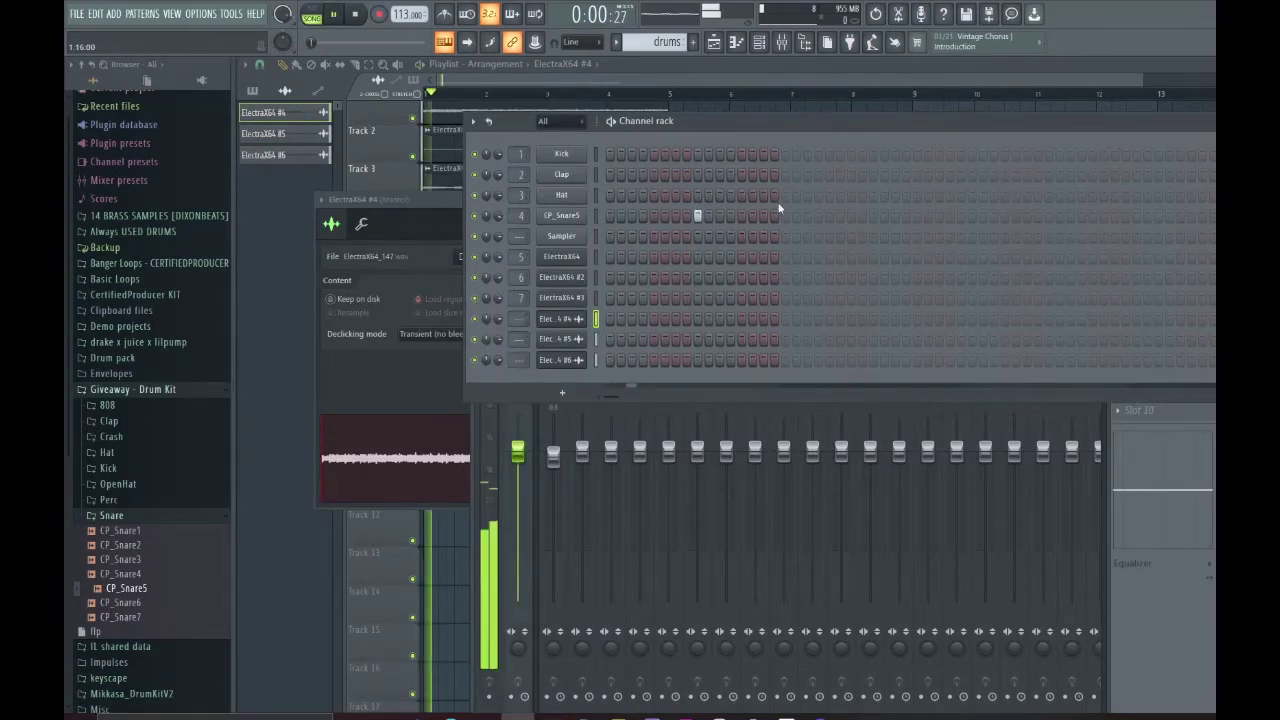
{"action": "left_click", "coordinate": [871, 221]}
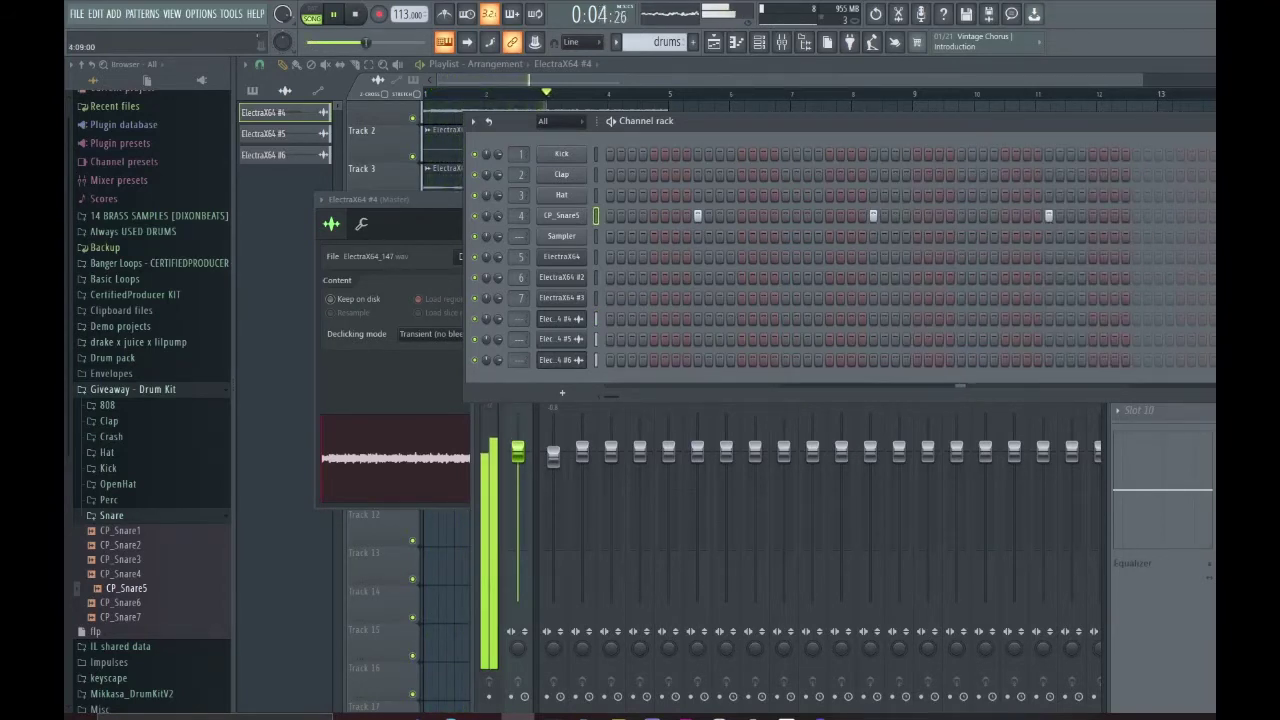
{"action": "key", "text": "space"}
Load CP_Kick4 from the kit's Kick folder into channel 1, replacing the default Kick.
{"action": "left_click", "coordinate": [111, 515]}
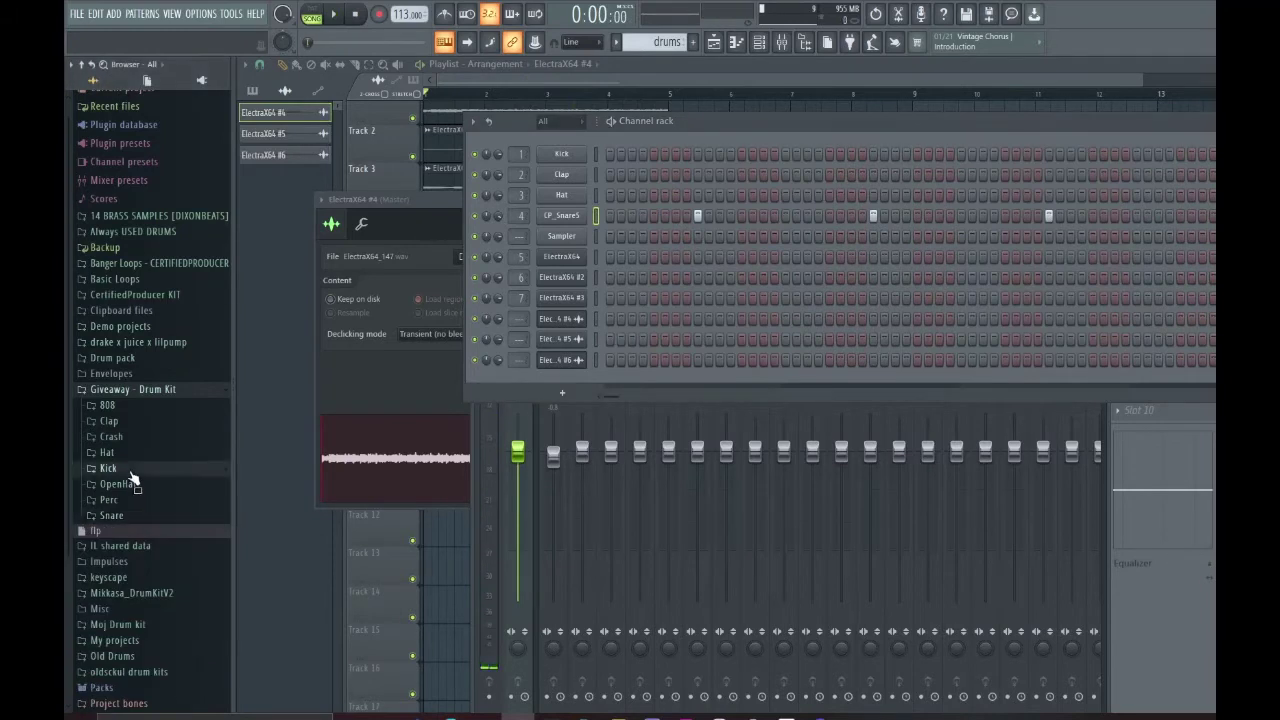
{"action": "left_click", "coordinate": [108, 468]}
{"action": "left_click_drag", "start_coordinate": [123, 526], "coordinate": [561, 154]}
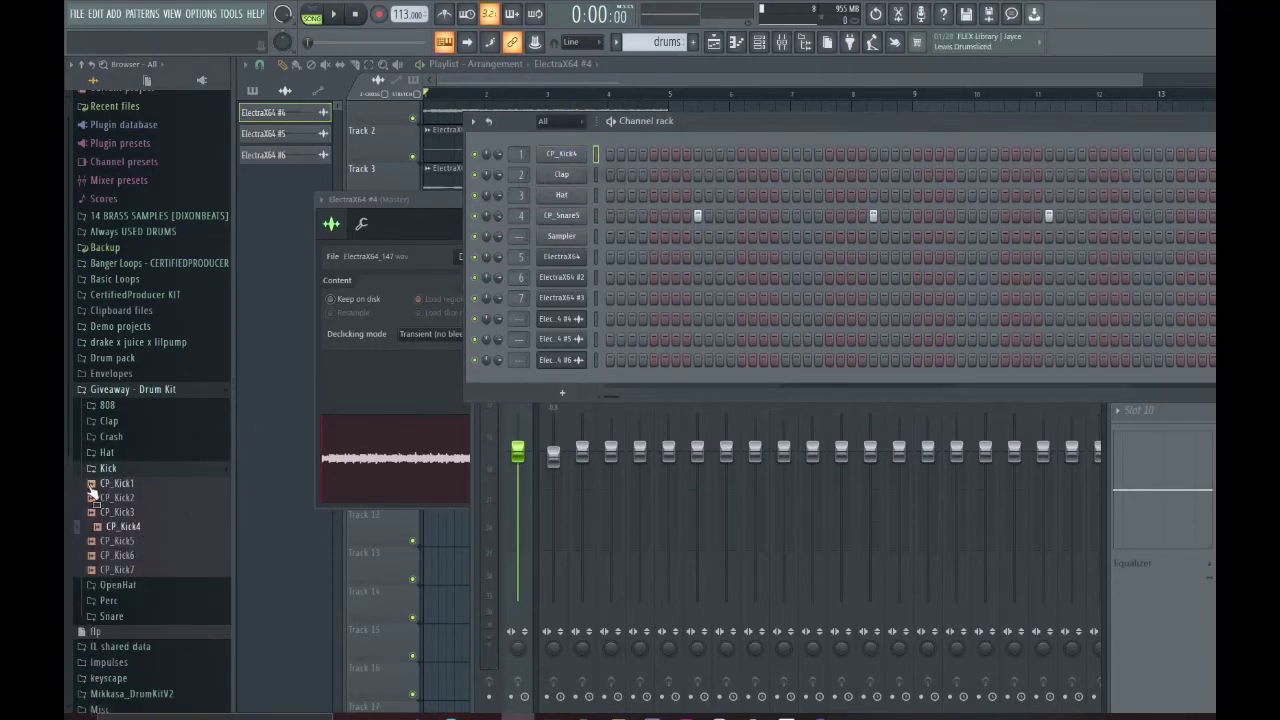
Audition the samples in the kit's Hat folder and load CP_Hat6 into channel 2 in place of the Clap.
{"action": "left_click", "coordinate": [108, 468]}
{"action": "left_click", "coordinate": [137, 455]}
{"action": "left_click", "coordinate": [132, 482]}
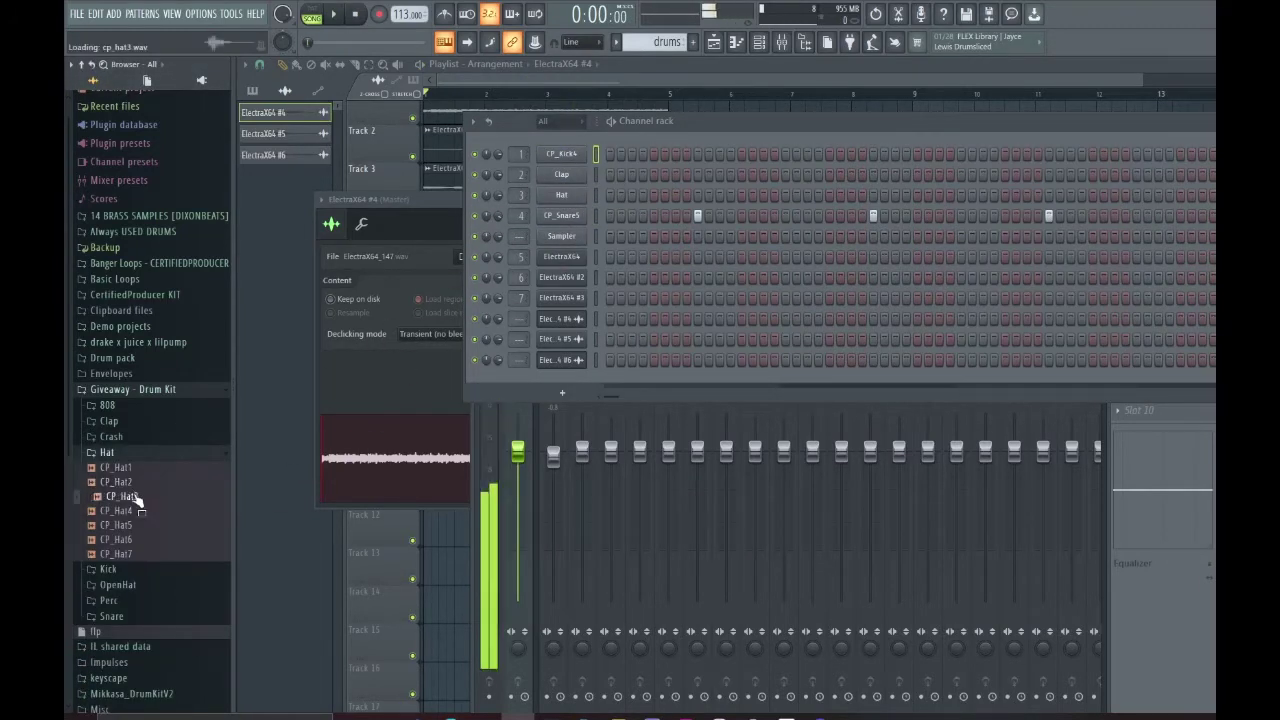
{"action": "left_click", "coordinate": [135, 510]}
{"action": "left_click", "coordinate": [140, 525]}
{"action": "left_click_drag", "start_coordinate": [143, 540], "coordinate": [561, 174]}
Fill in the CP_Hat6 pattern, add CP_Kick4 hits on steps 1, 7, 23, 29, 33, 39, 45 and 55, and play it.
{"action": "right_click", "coordinate": [561, 174]}
{"action": "left_click", "coordinate": [772, 218]}
{"action": "key", "text": "space"}
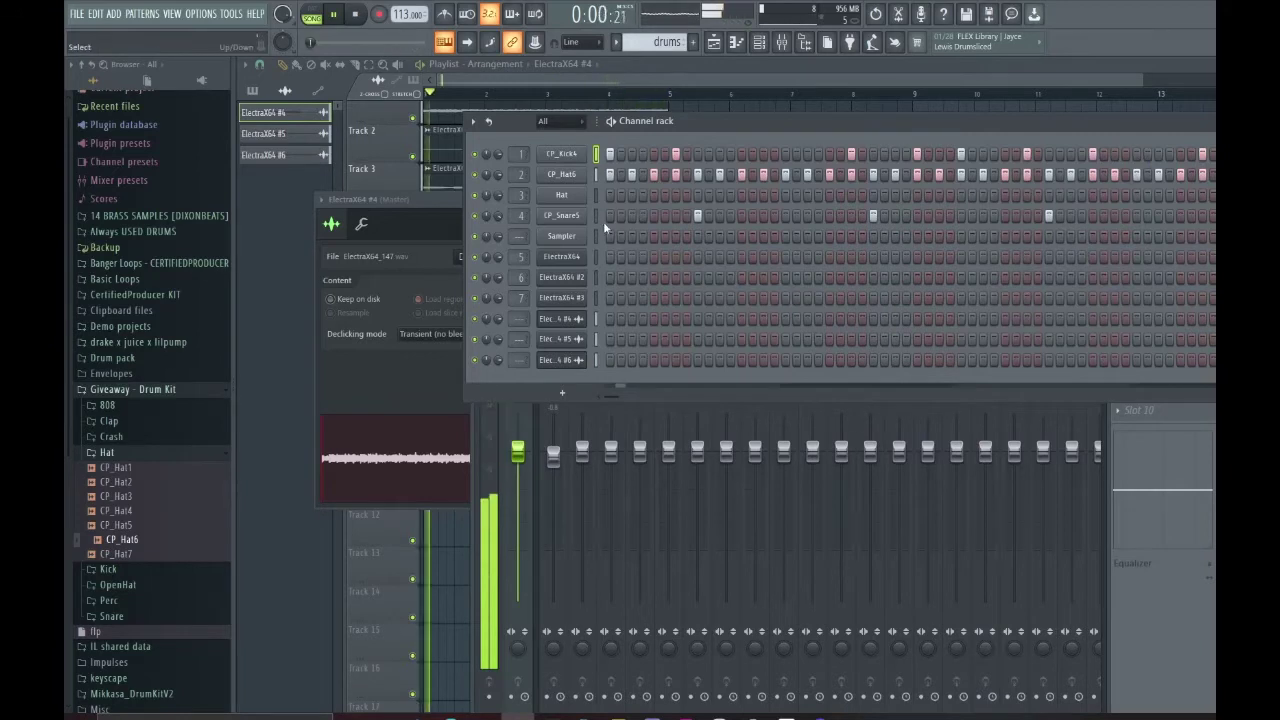
{"action": "left_click", "coordinate": [697, 215]}
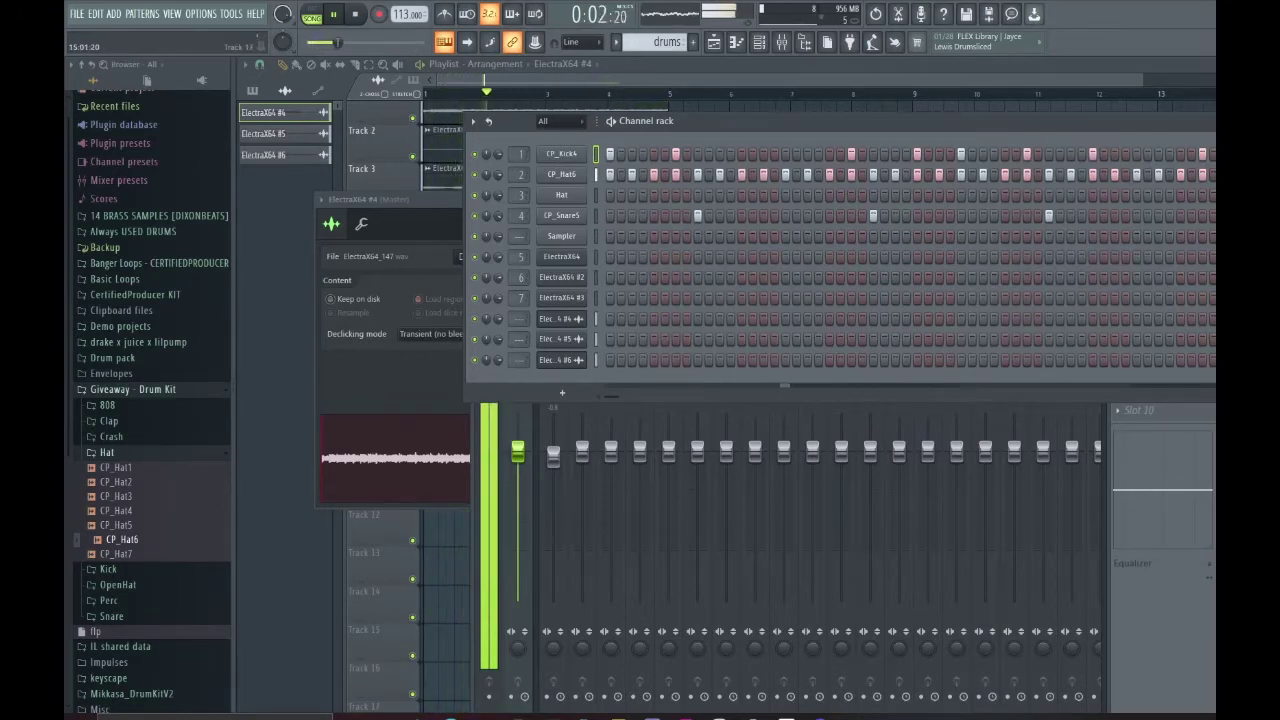
Audition the kit's 808 samples and load CP_3 into channel 3 in place of the Hat.
{"action": "left_click", "coordinate": [167, 456]}
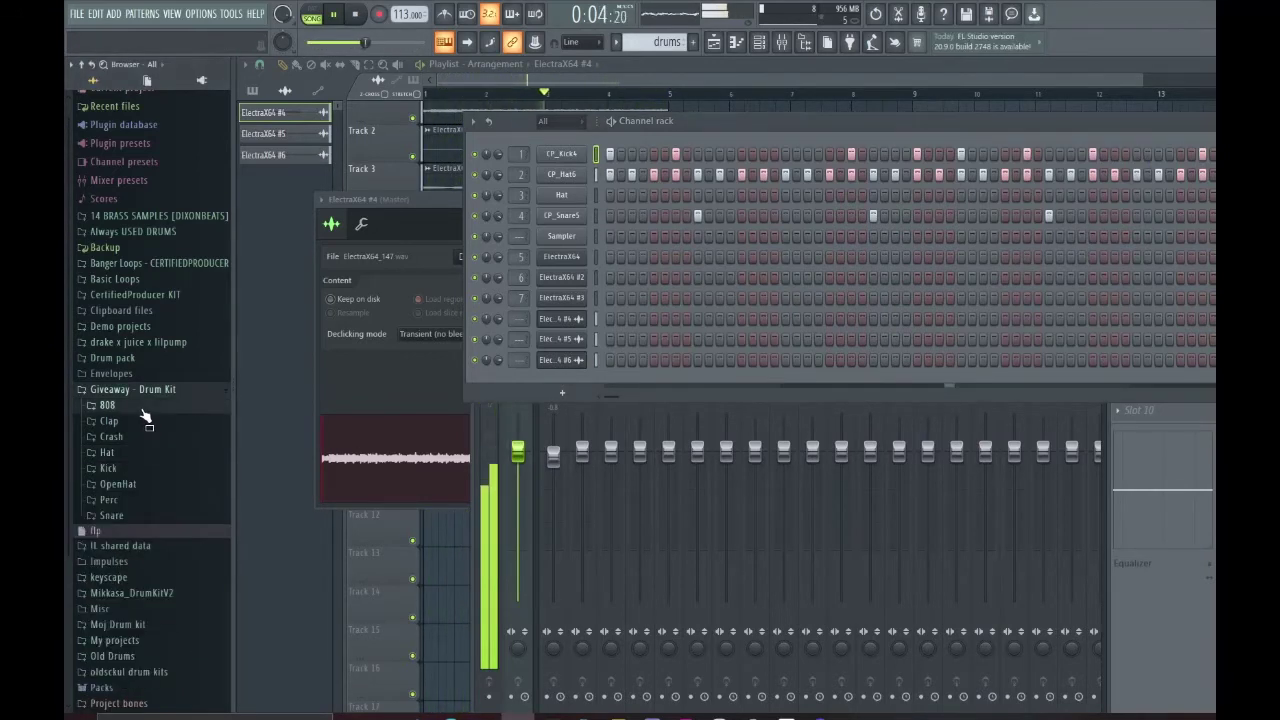
{"action": "left_click", "coordinate": [141, 406]}
{"action": "left_click", "coordinate": [140, 496]}
{"action": "left_click", "coordinate": [125, 421]}
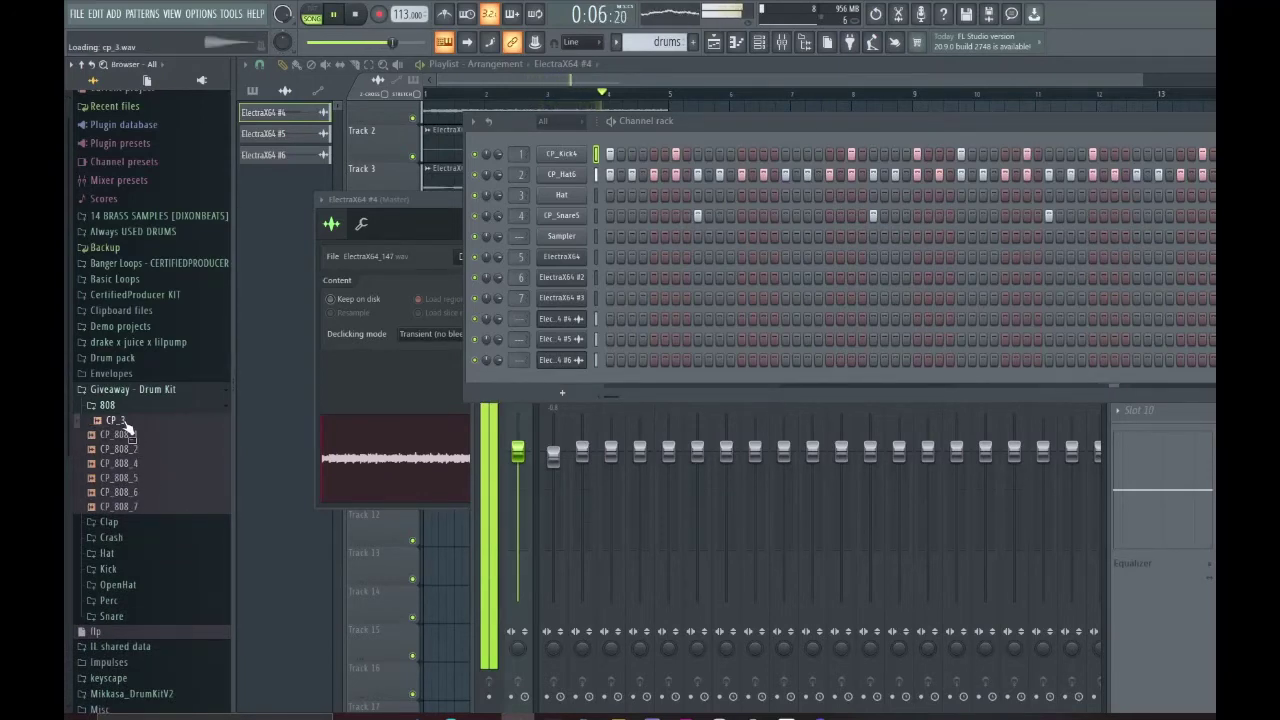
{"action": "left_click_drag", "start_coordinate": [596, 258], "coordinate": [566, 206]}
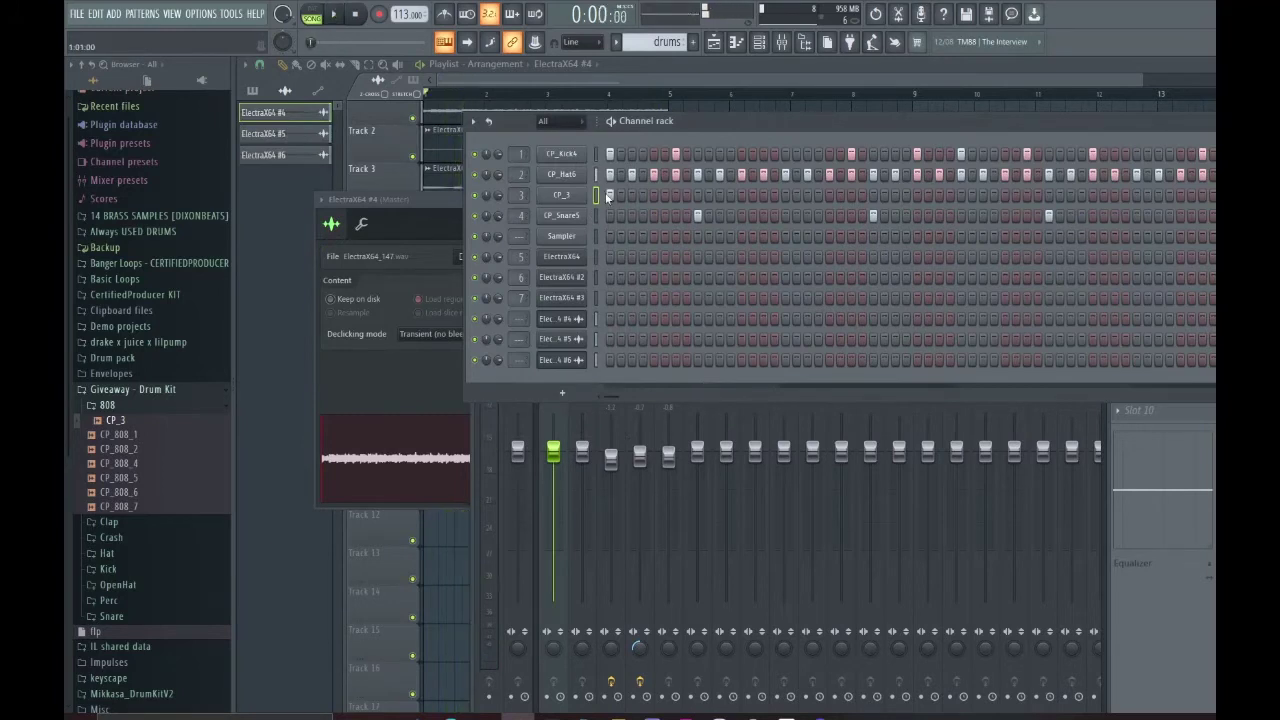
Program CP_3 hits on the kick's steps 7, 23, 29, 33, 39, 45 and 55 while the loop plays.
{"action": "left_click", "coordinate": [675, 195]}
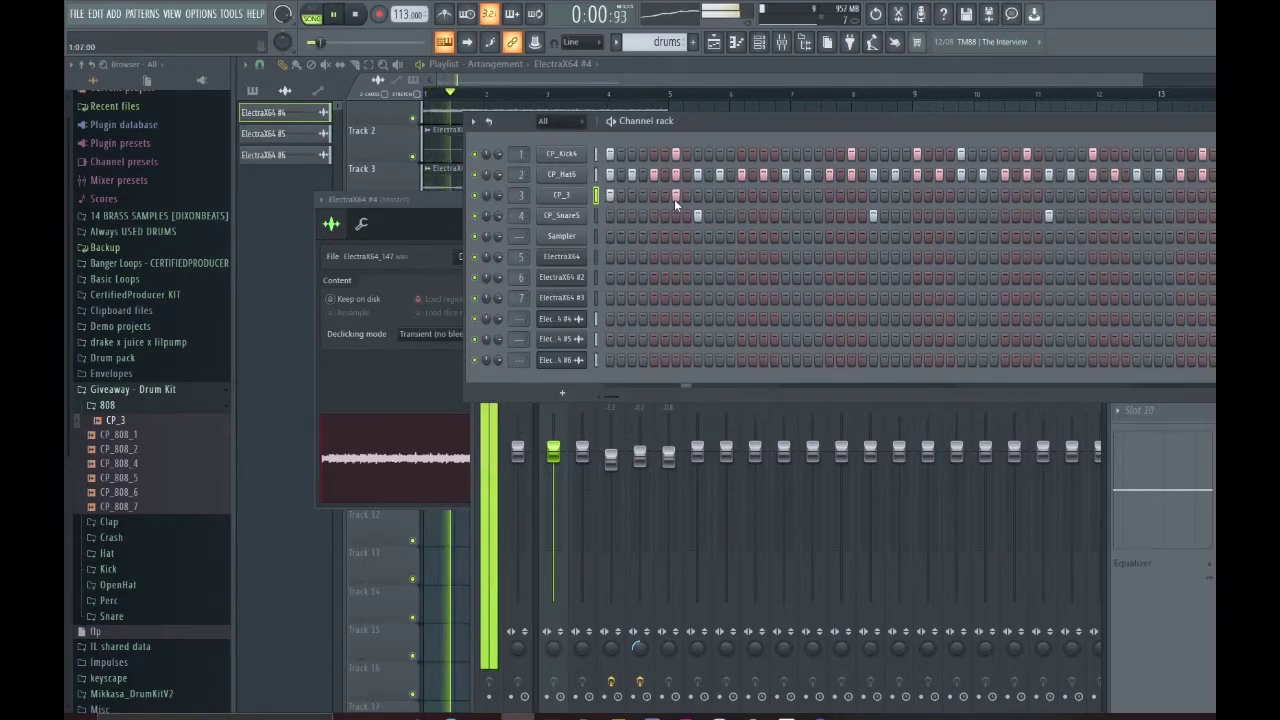
{"action": "left_click", "coordinate": [852, 197]}
{"action": "left_click", "coordinate": [918, 196]}
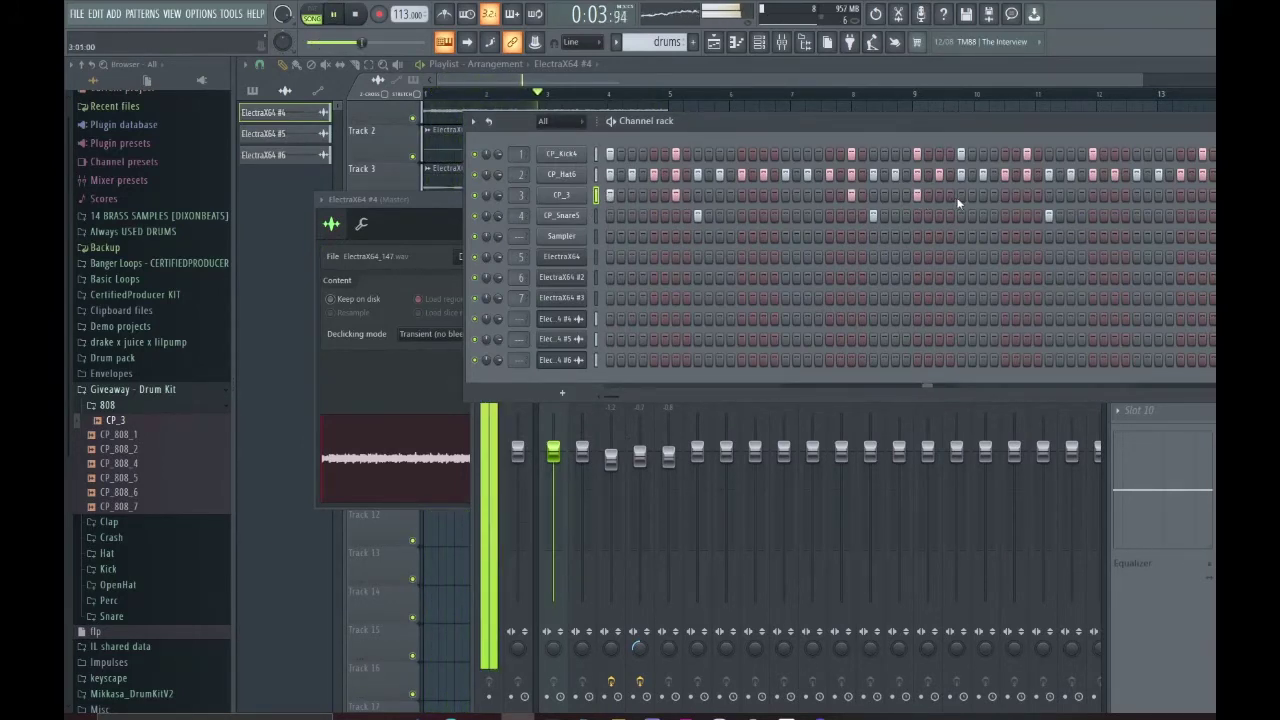
{"action": "left_click", "coordinate": [1093, 195]}
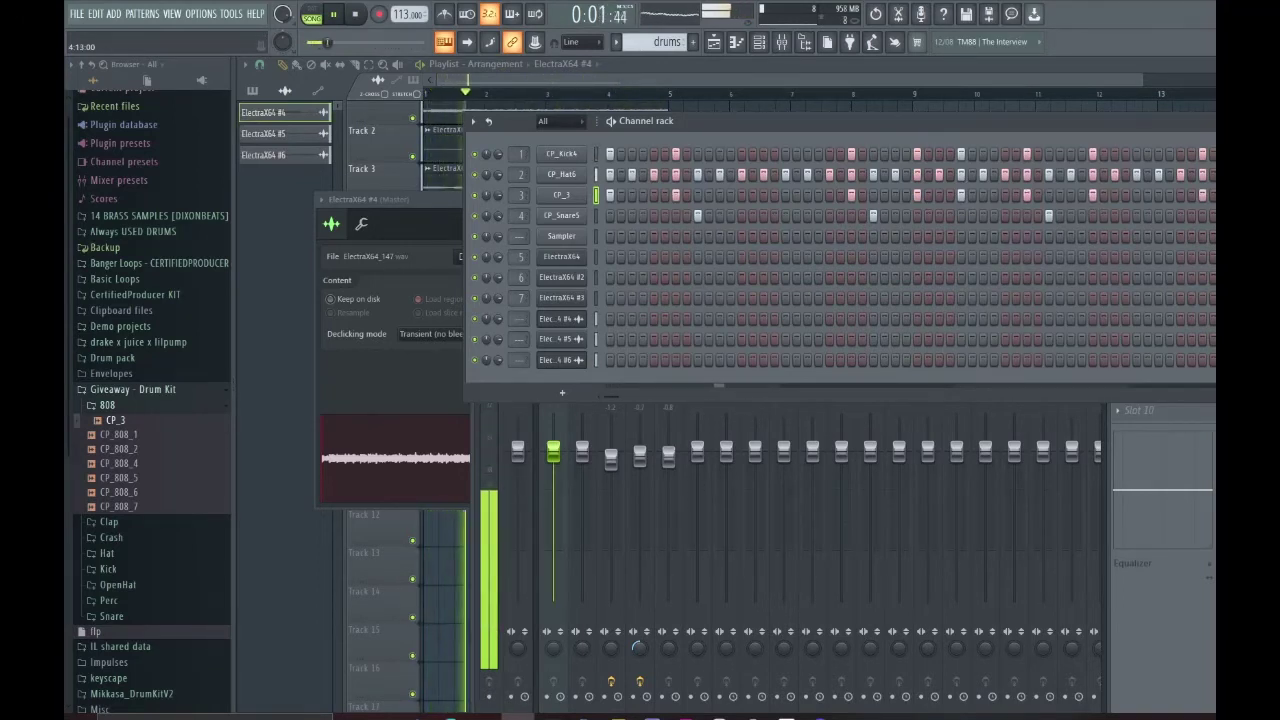
Stop playback, clear the steps of the drums pattern and delete its clip from Track 4.
{"action": "key", "text": "space"}
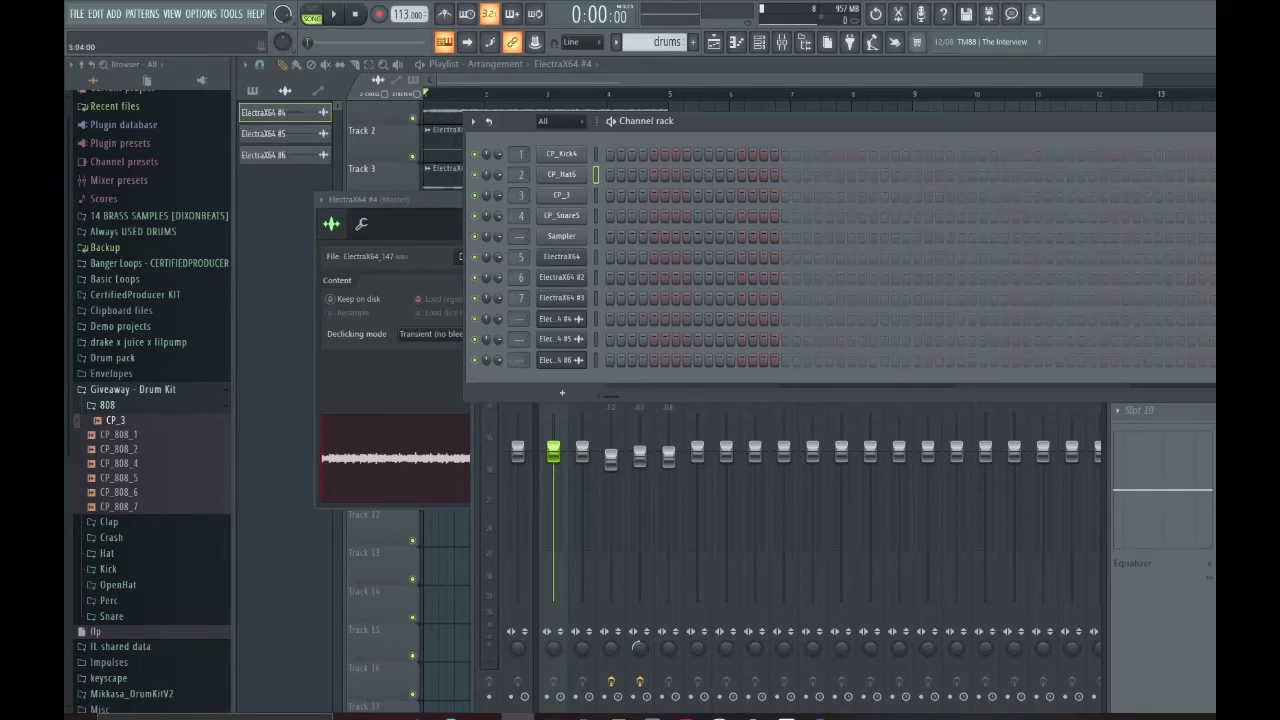
{"action": "key", "text": "F12"}
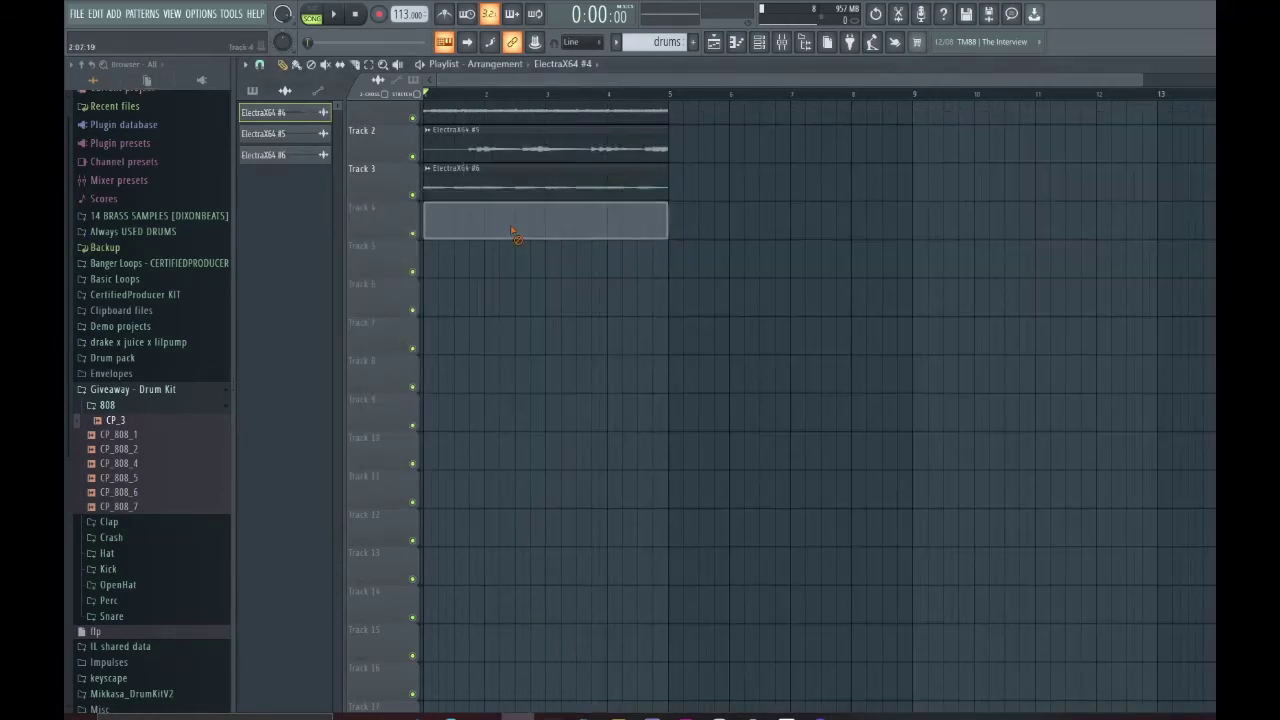
{"action": "right_click", "coordinate": [520, 234]}
Stagger the melody layers again with ElectraX64 #5 from bar 5, #6 at bar 9, and #4 and #5 repeated through bar 12.
{"action": "scroll", "coordinate": [500, 306], "scroll_direction": "down", "scroll_amount": 2}
{"action": "left_click_drag", "start_coordinate": [493, 132], "coordinate": [682, 132]}
{"action": "scroll", "coordinate": [686, 190], "scroll_direction": "up", "scroll_amount": 1}
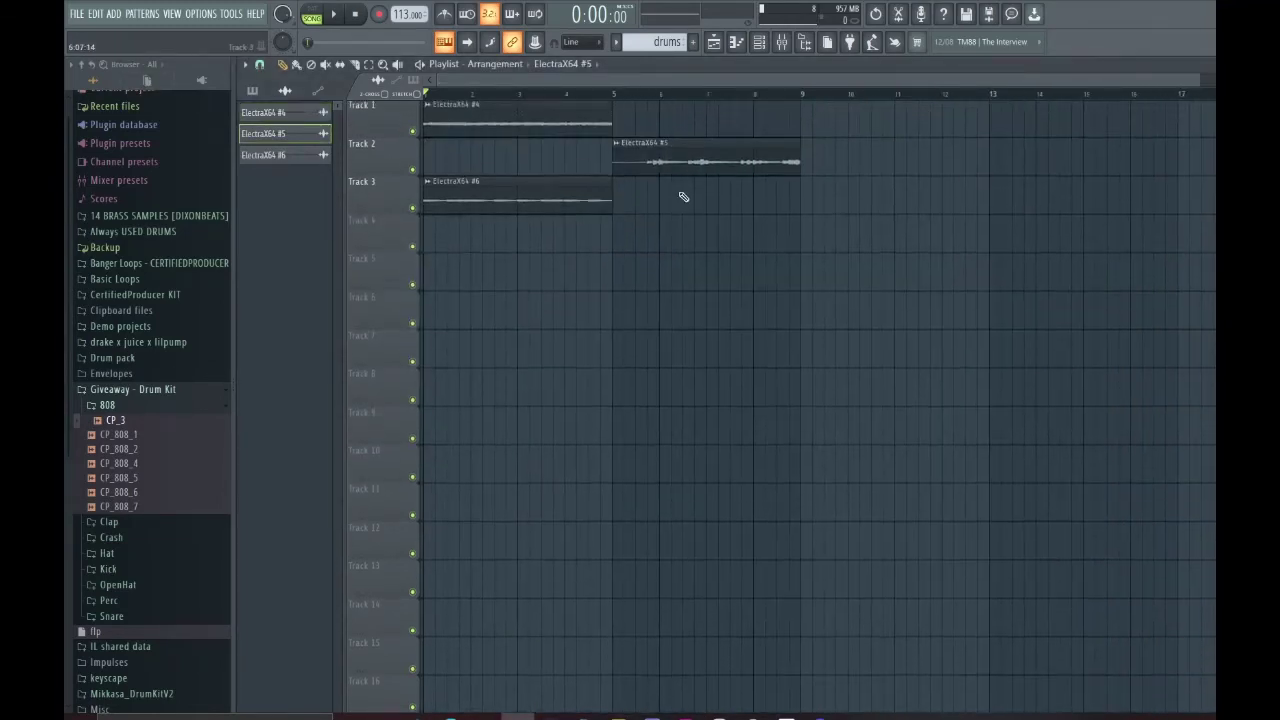
{"action": "left_click", "coordinate": [625, 125]}
{"action": "left_click_drag", "start_coordinate": [569, 194], "coordinate": [929, 197]}
{"action": "left_click_drag", "start_coordinate": [776, 216], "coordinate": [742, 130]}
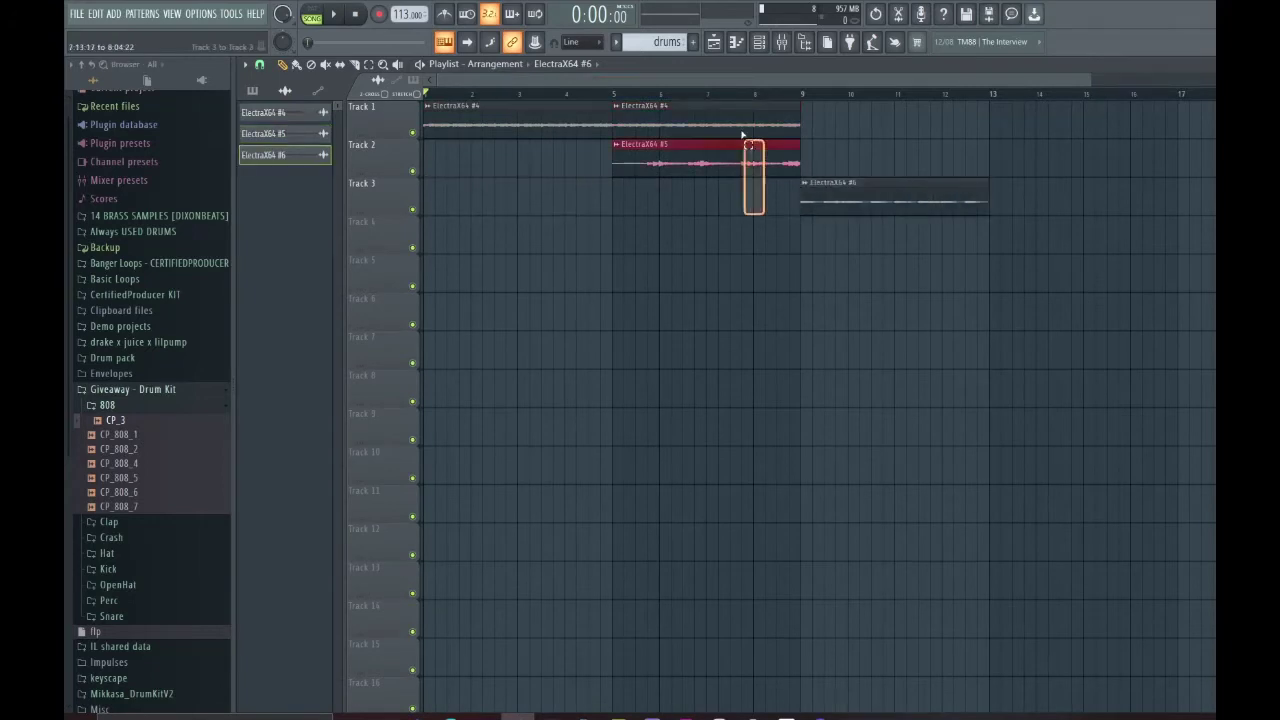
{"action": "key", "text": "ctrl+b"}
{"action": "scroll", "coordinate": [666, 277], "scroll_direction": "down", "scroll_amount": 2}
Export the arrangement as a Wave file to the Desktop under a name beginning with "live st".
{"action": "left_click", "coordinate": [76, 13]}
{"action": "mouse_move", "coordinate": [127, 134]}
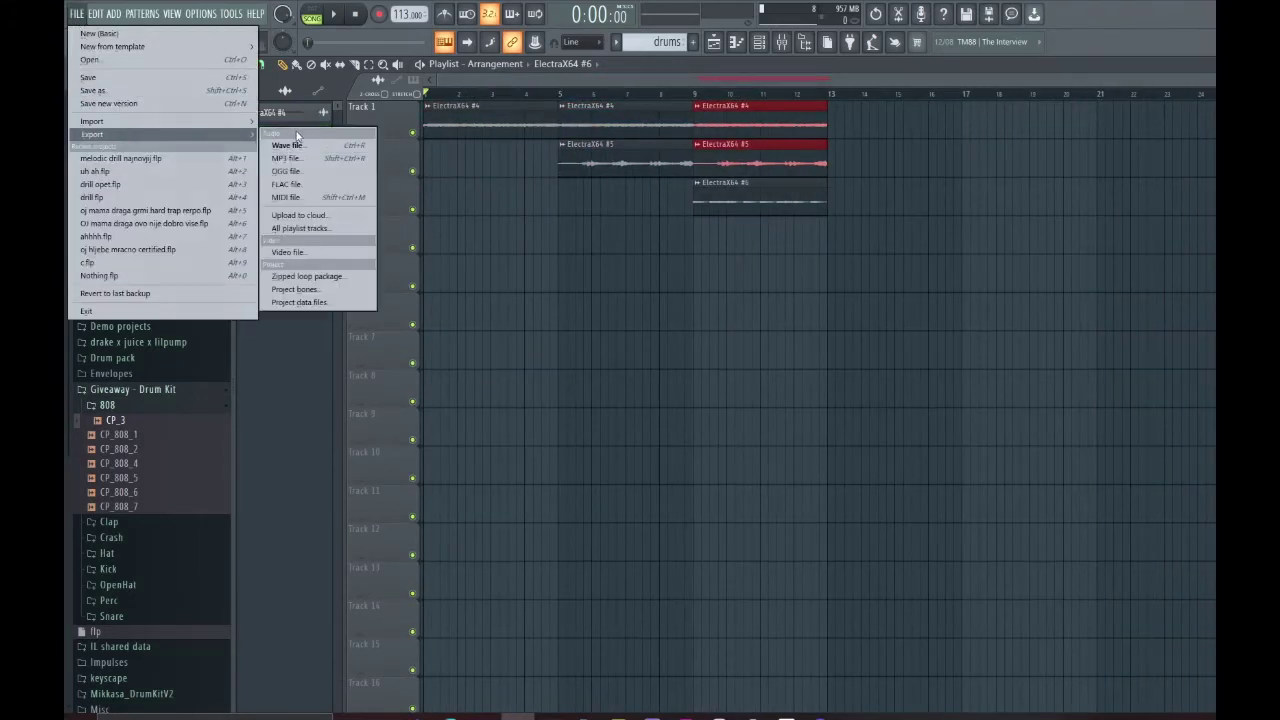
{"action": "left_click", "coordinate": [290, 145]}
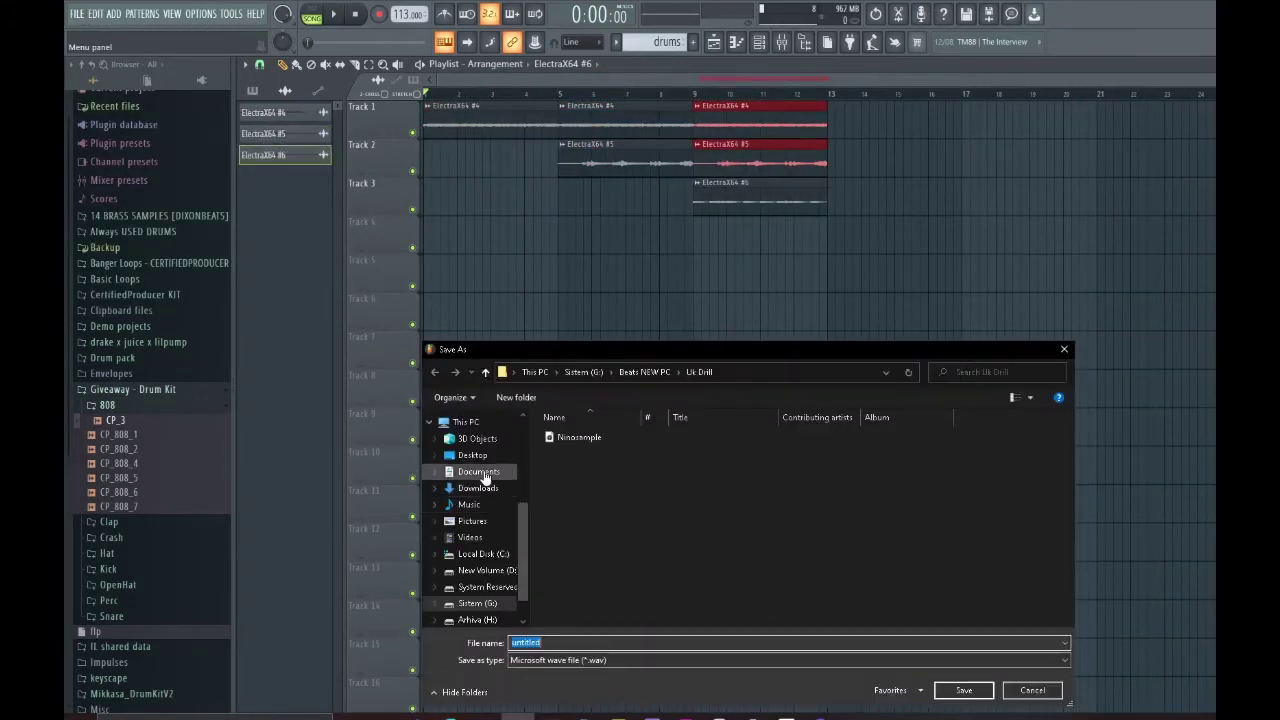
{"action": "left_click", "coordinate": [473, 455]}
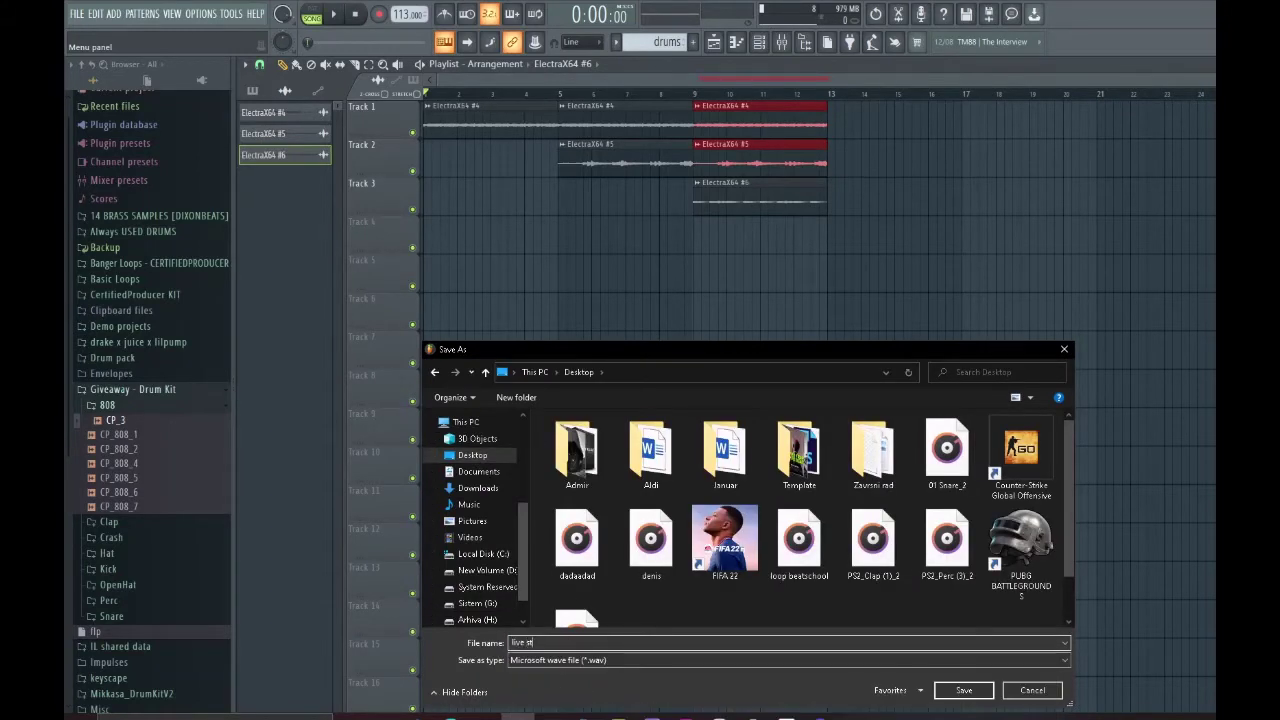
{"action": "type", "text": "oop"}
{"action": "key", "text": "Return"}
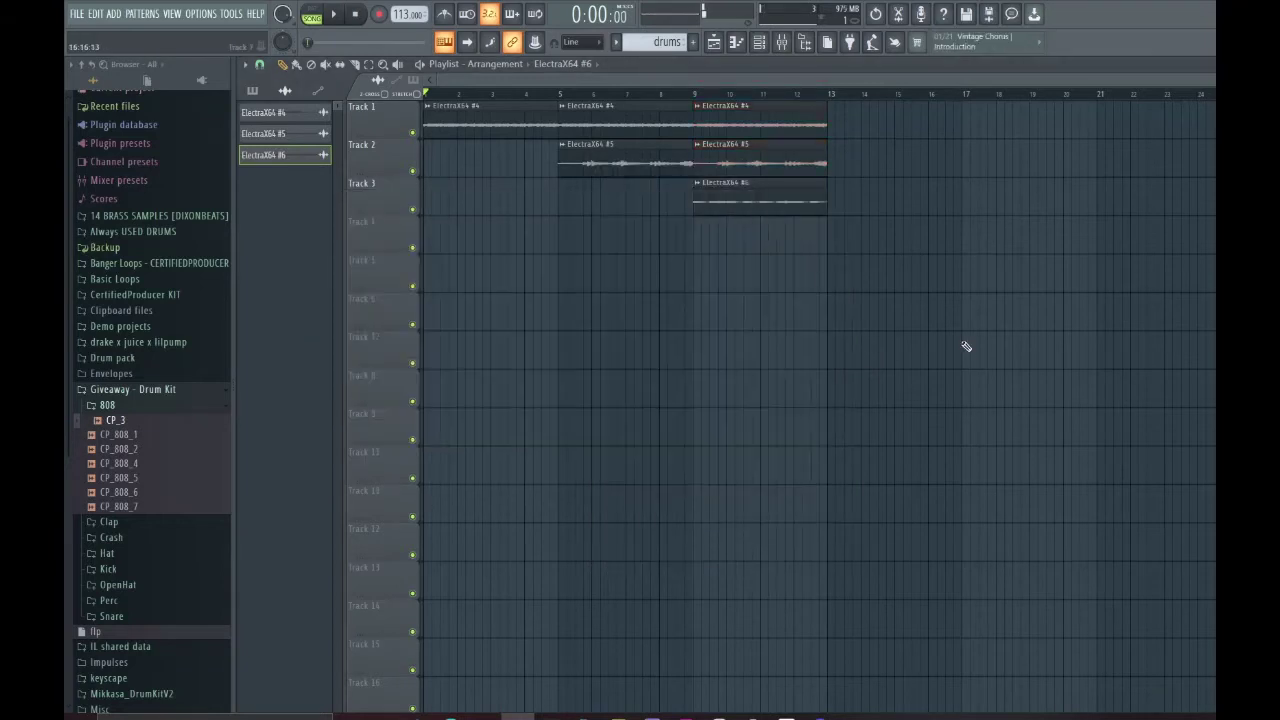
Play the arrangement, switch to OBS to check the capture and audio levels, and return to the FL Studio playlist.
{"action": "key", "text": "space"}
{"action": "left_click", "coordinate": [752, 716]}
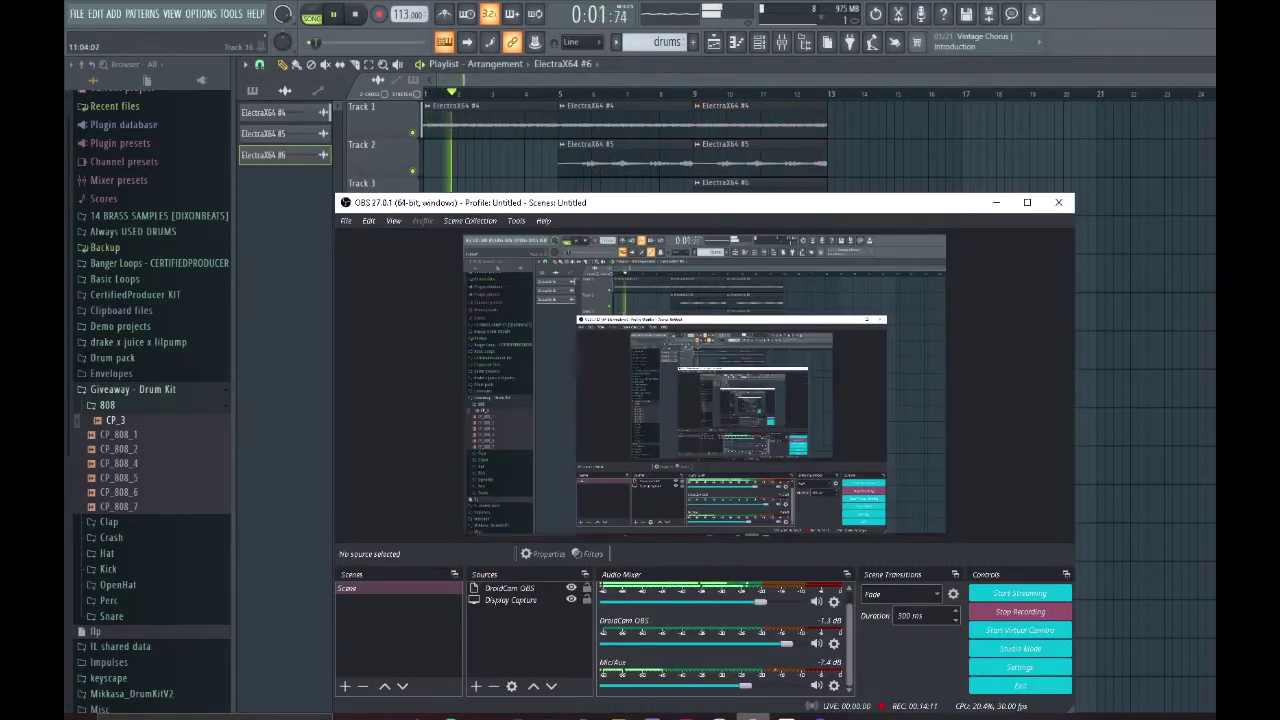
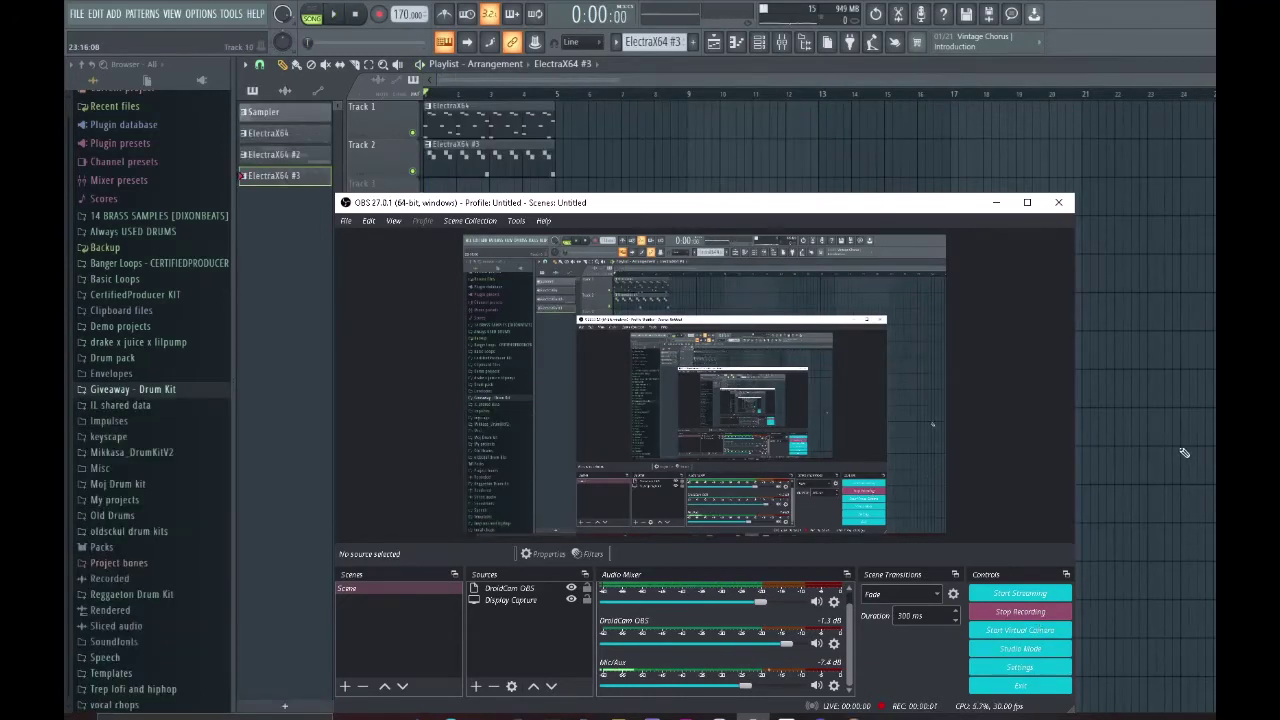
{"action": "left_click", "coordinate": [1167, 424]}
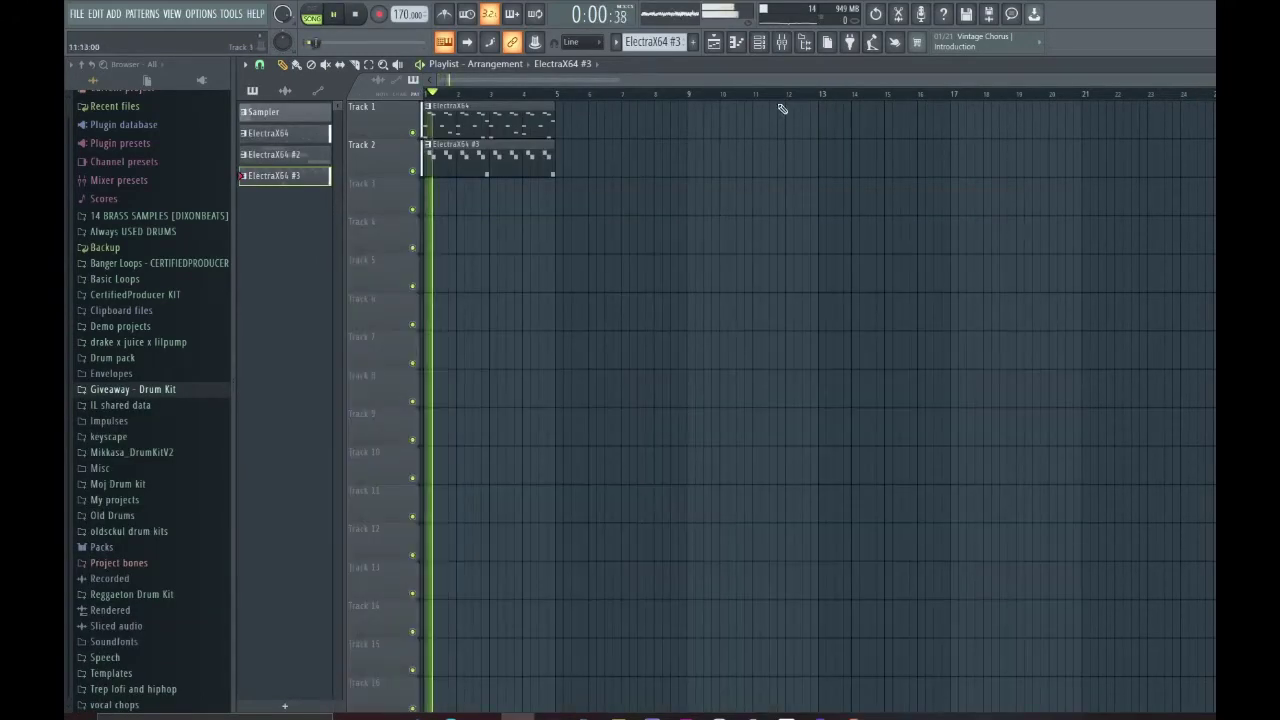
Solo Track 1 during playback and lower the volume of mixer Insert 5 slightly.
{"action": "key", "text": "space"}
{"action": "right_click", "coordinate": [412, 132]}
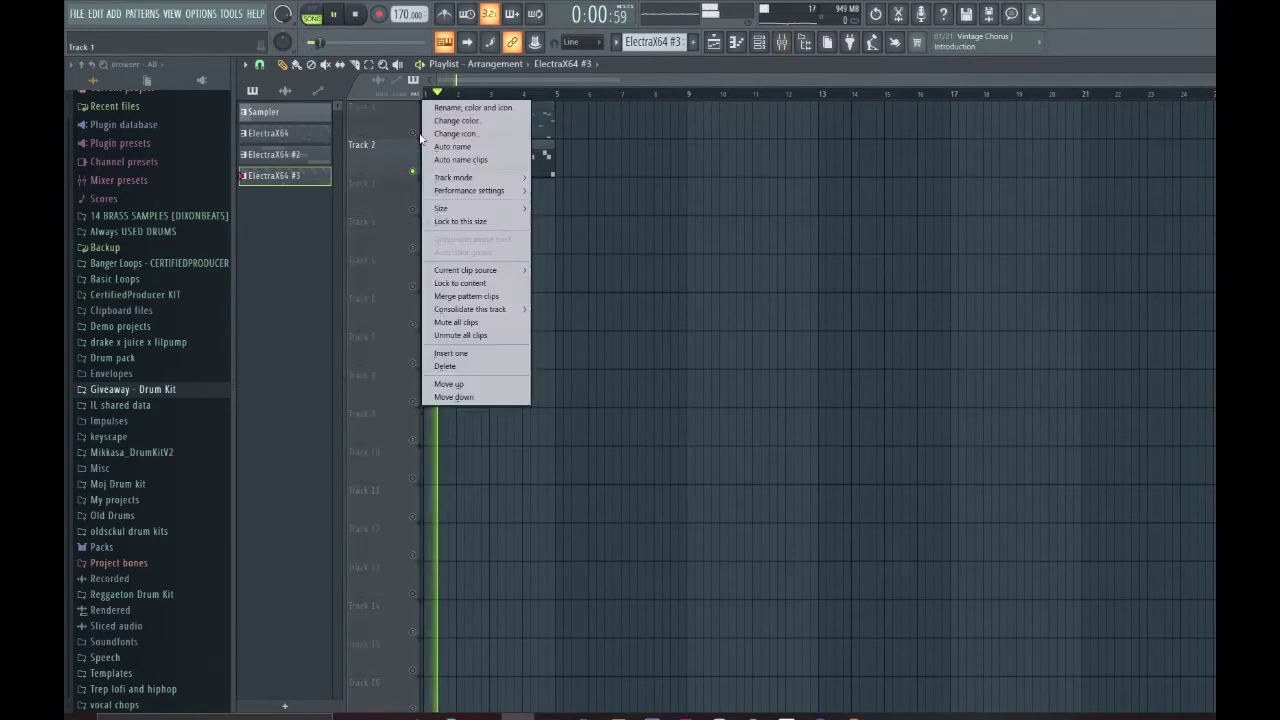
{"action": "left_click", "coordinate": [460, 108]}
{"action": "left_click", "coordinate": [820, 44]}
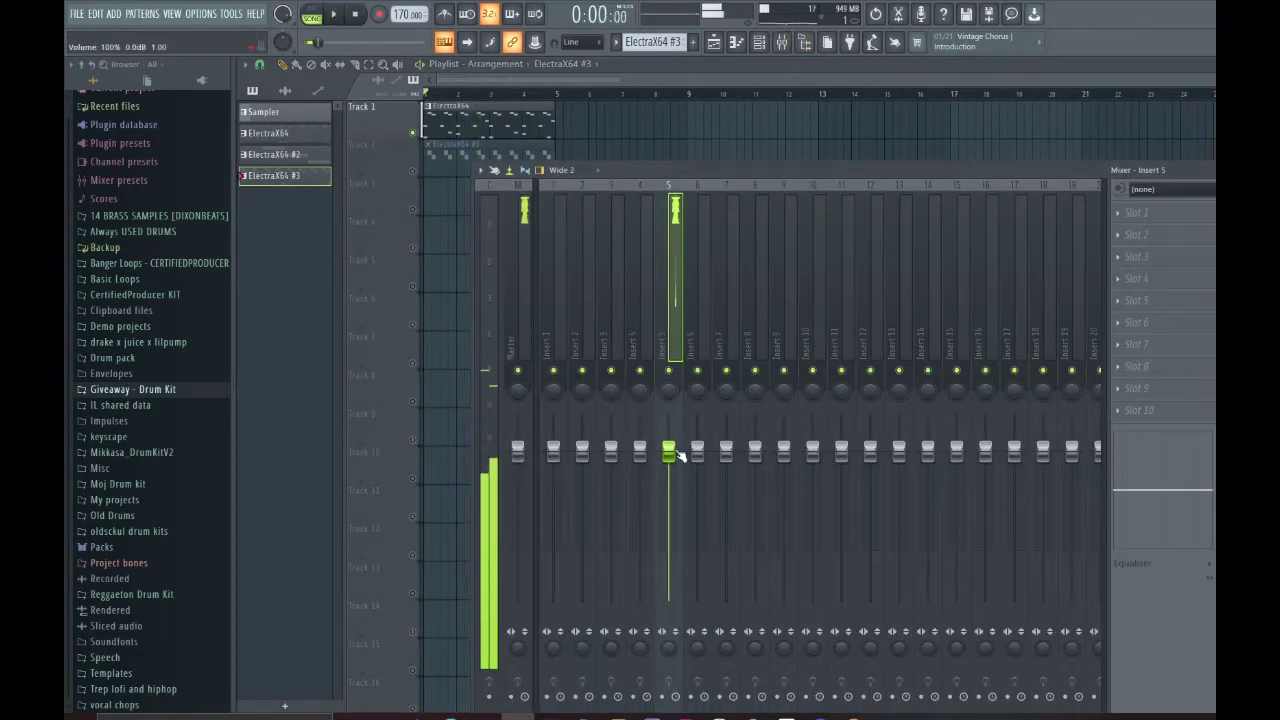
{"action": "key", "text": "space"}
Add Fruity Parametric EQ 2 to Insert 5, dipping bands 4 to 7, with band 6 at about -2.8 dB near 2307 Hz.
{"action": "left_click", "coordinate": [1150, 214]}
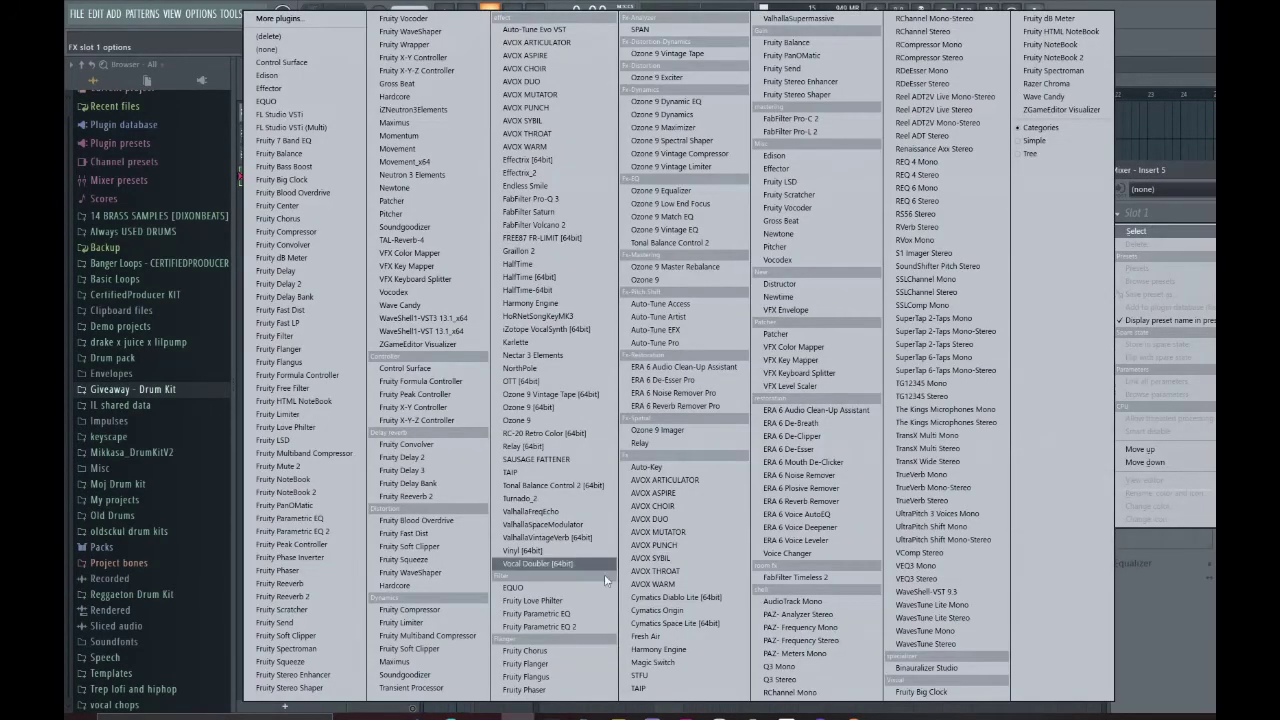
{"action": "left_click", "coordinate": [545, 611]}
{"action": "key", "text": "space"}
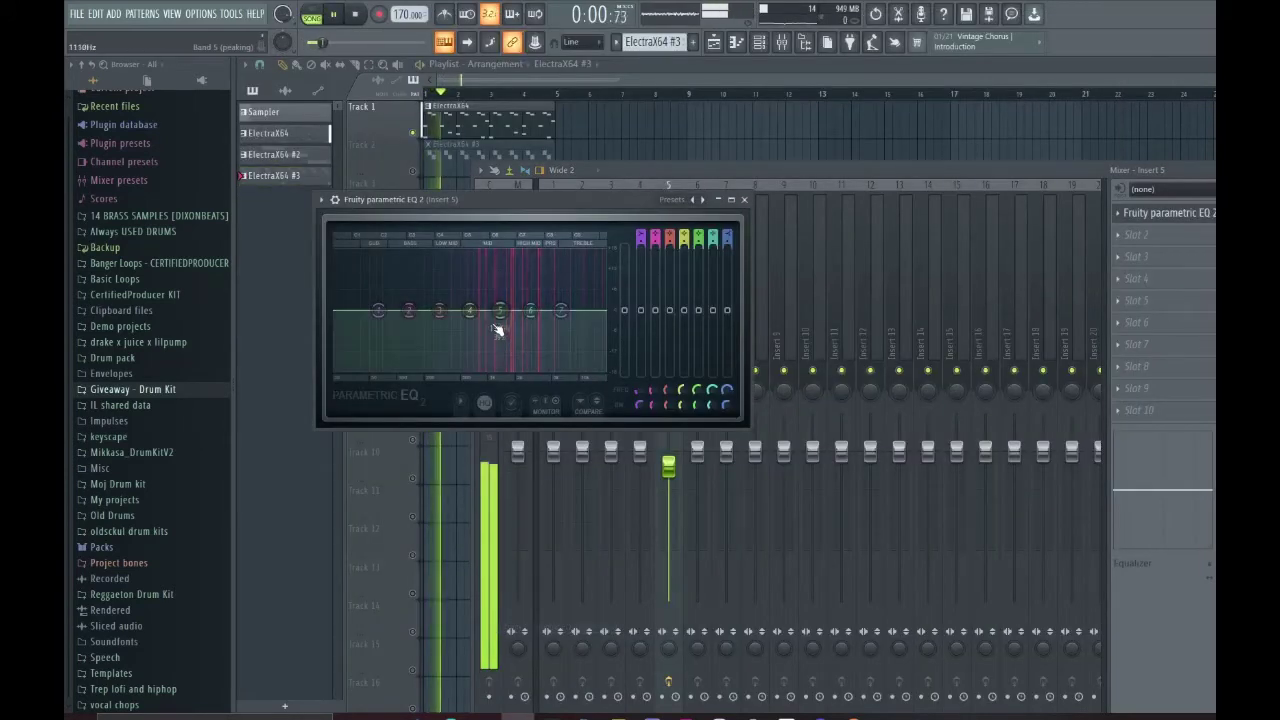
{"action": "key", "text": "space"}
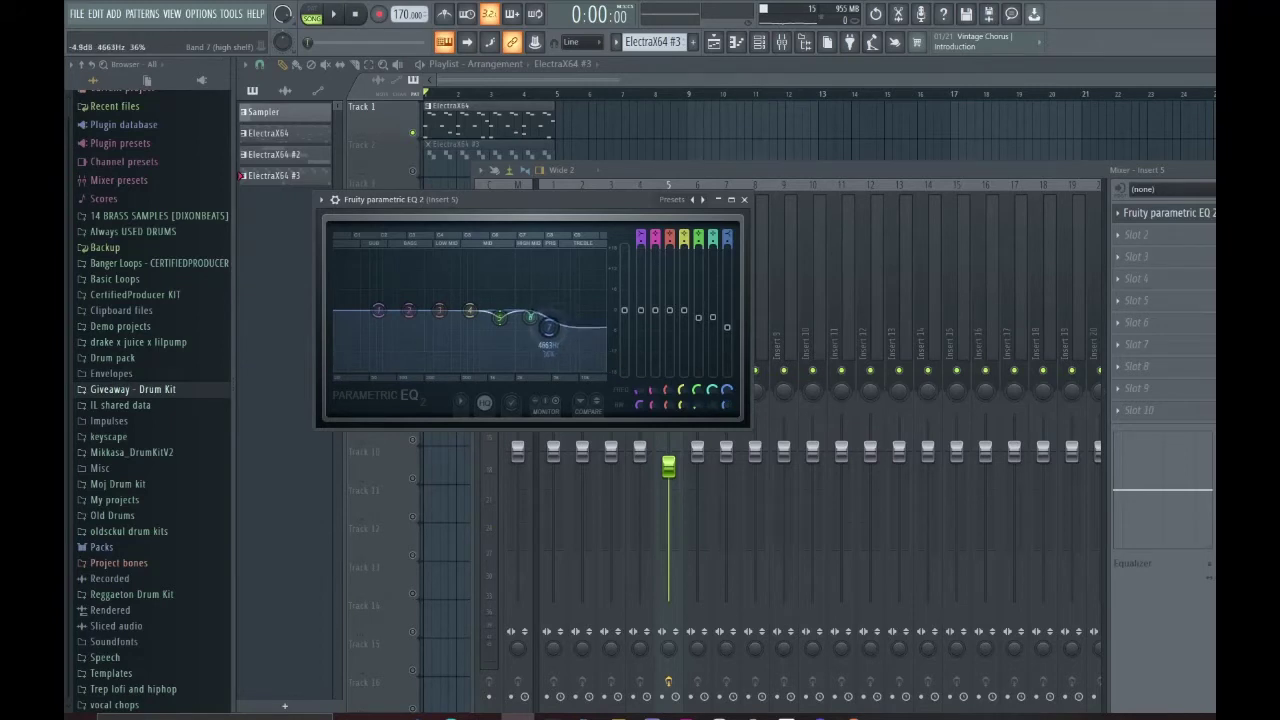
{"action": "key", "text": "space"}
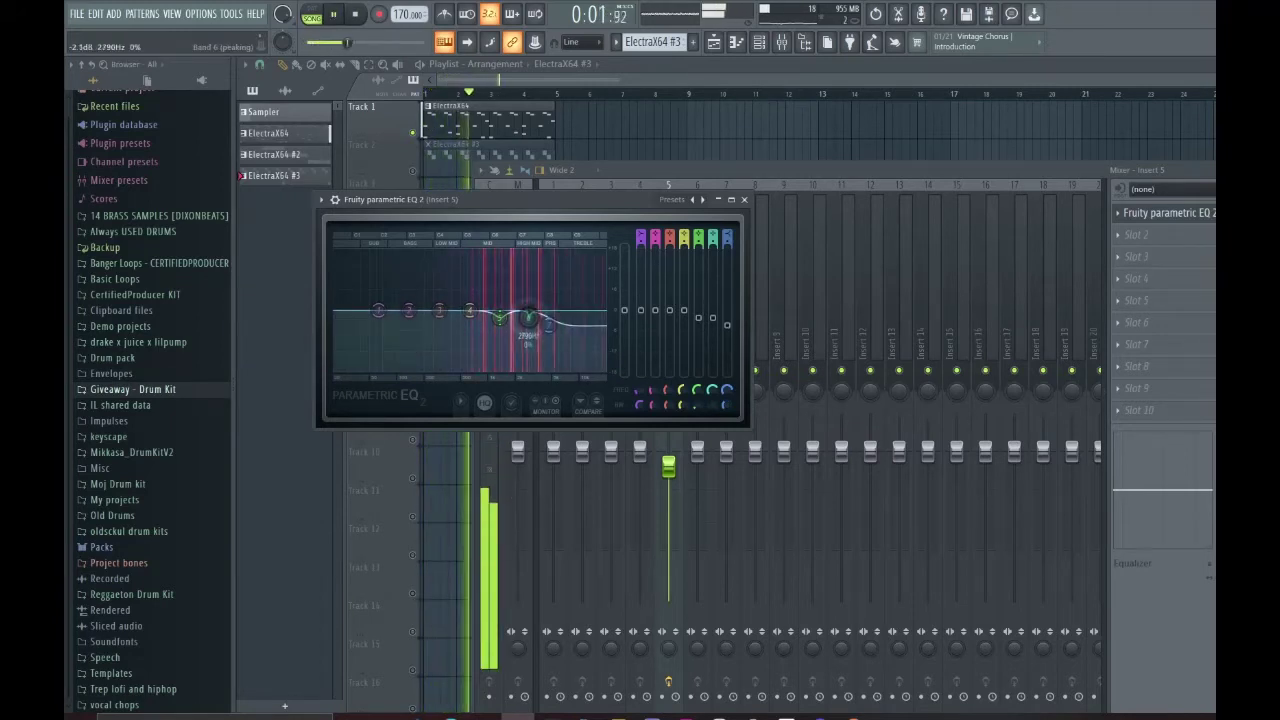
{"action": "left_click_drag", "start_coordinate": [529, 318], "coordinate": [480, 322]}
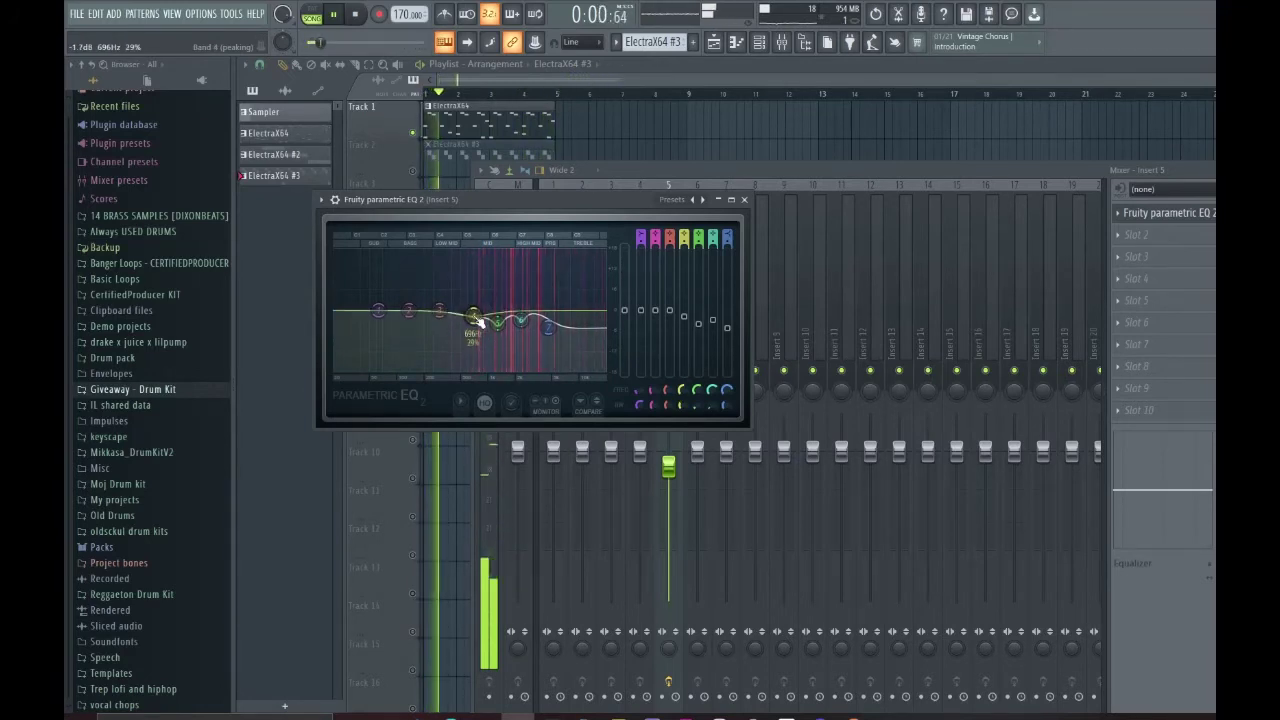
{"action": "scroll", "coordinate": [521, 320], "scroll_direction": "down", "scroll_amount": 3}
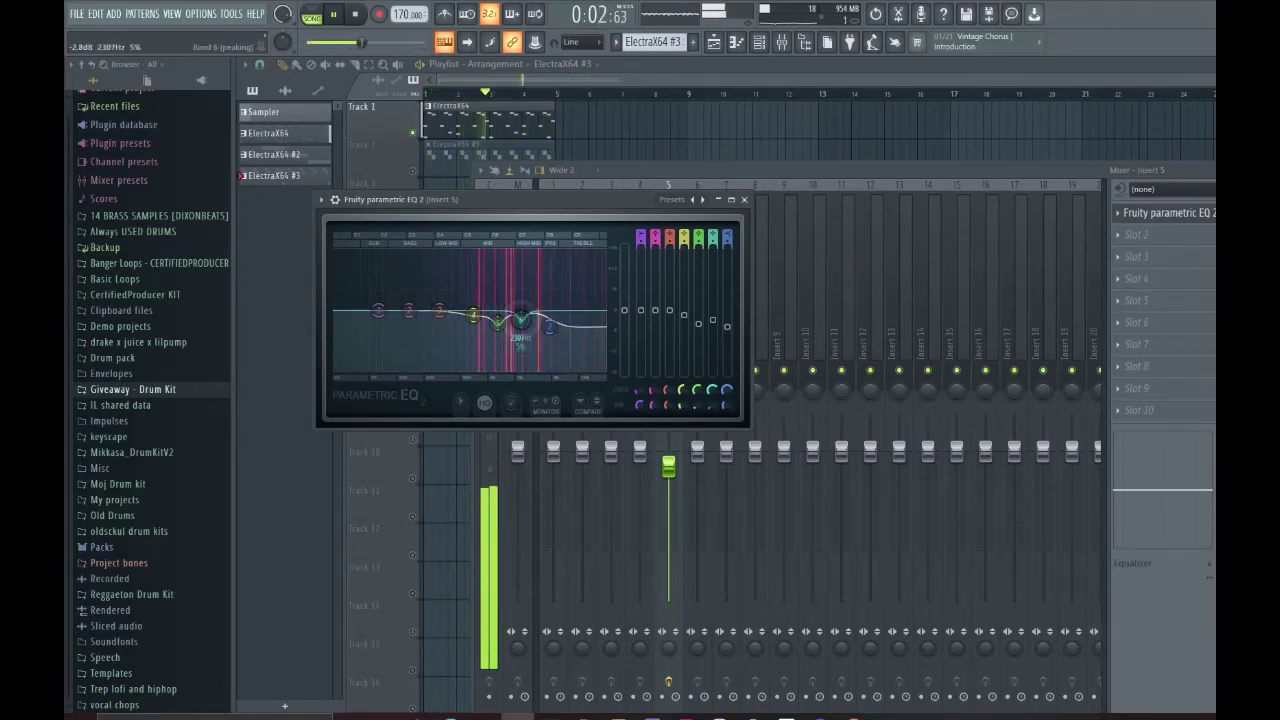
{"action": "left_click", "coordinate": [433, 173]}
{"action": "key", "text": "space"}
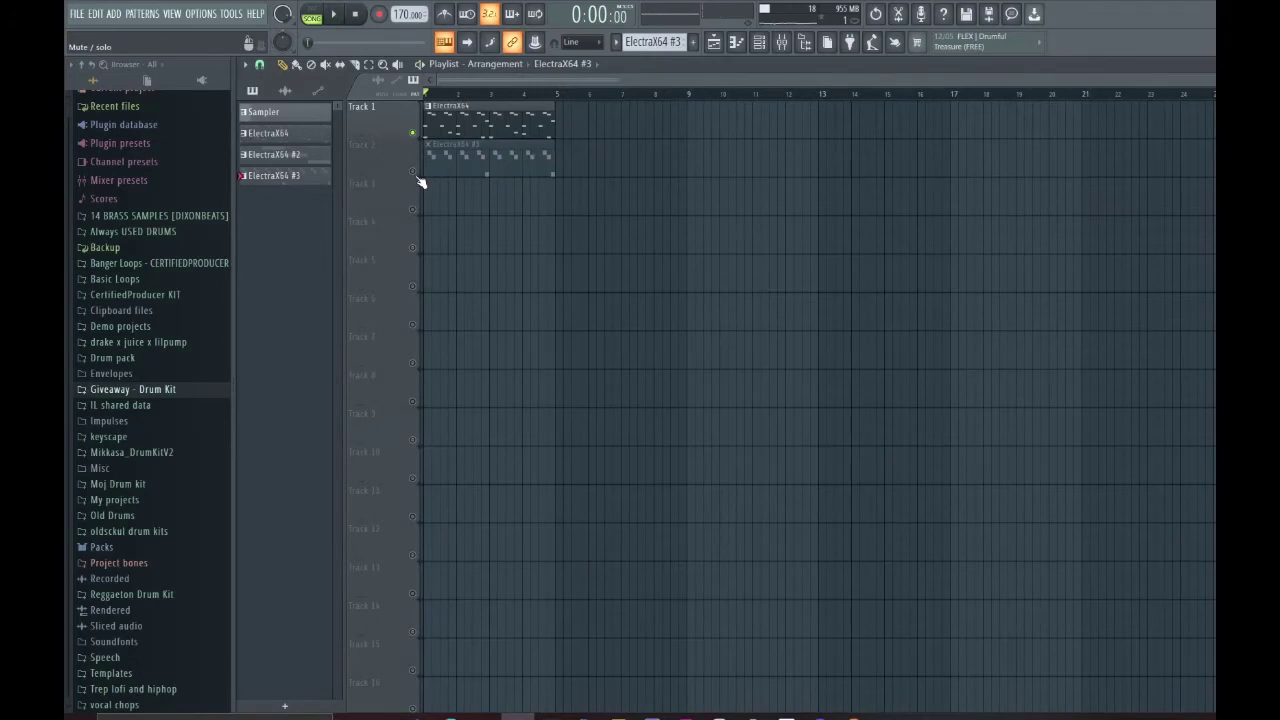
Unmute Track 2 and route the ElectraX64 #3 channel to mixer Insert 7.
{"action": "left_click", "coordinate": [413, 172]}
{"action": "left_click", "coordinate": [759, 42]}
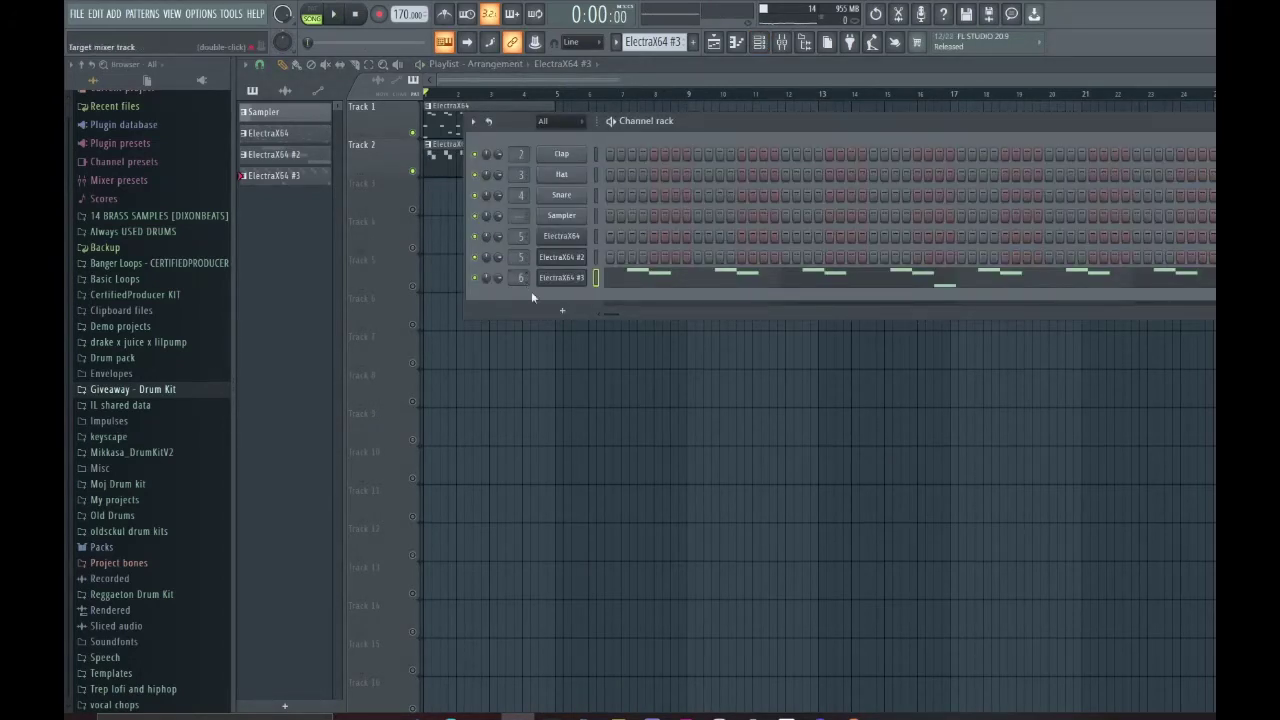
{"action": "left_click_drag", "start_coordinate": [531, 291], "coordinate": [531, 281]}
Lower Insert 7 to about -3.3 dB during playback and adjust its stereo separation.
{"action": "left_click", "coordinate": [782, 42]}
{"action": "key", "text": "space"}
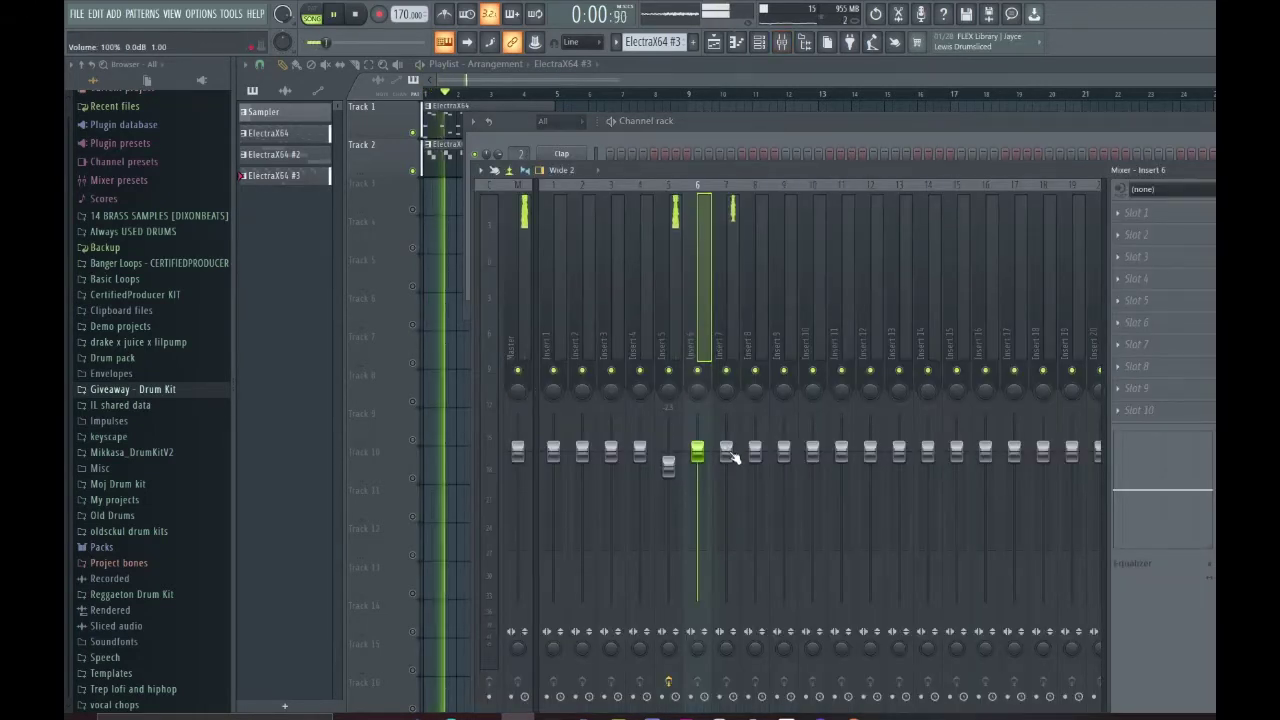
{"action": "left_click_drag", "start_coordinate": [726, 451], "coordinate": [726, 467]}
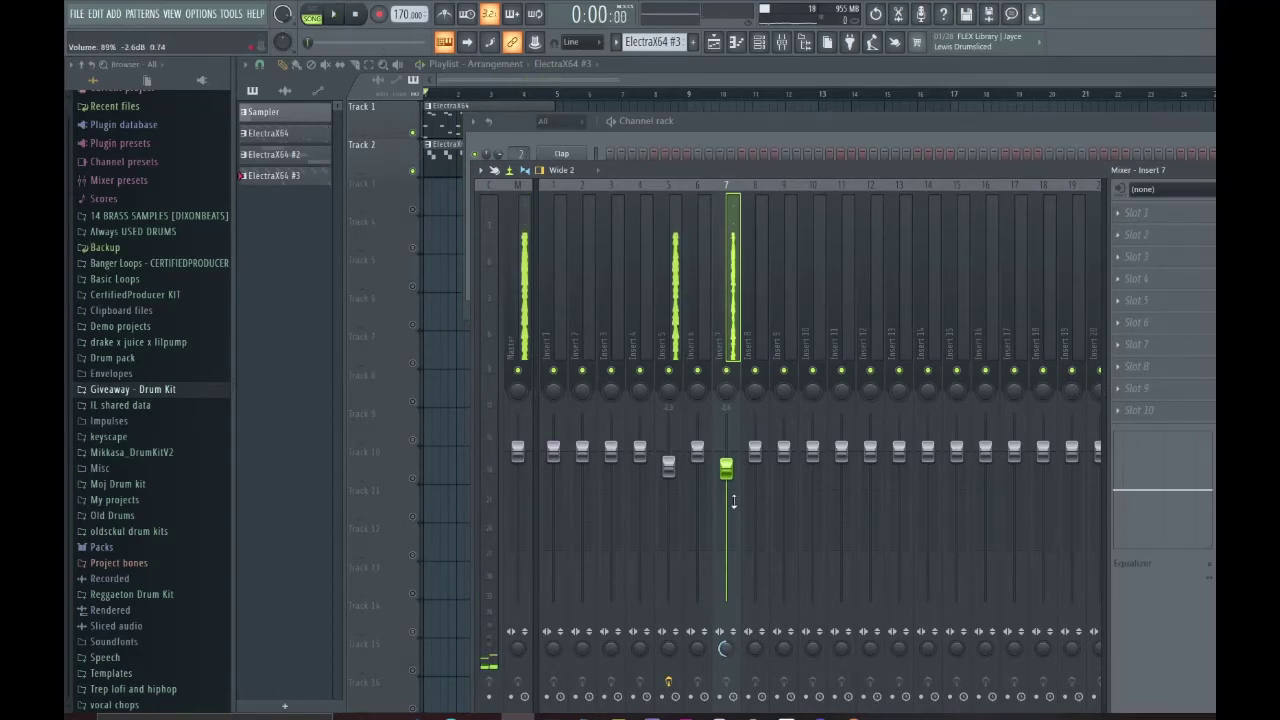
{"action": "left_click_drag", "start_coordinate": [726, 467], "coordinate": [728, 493]}
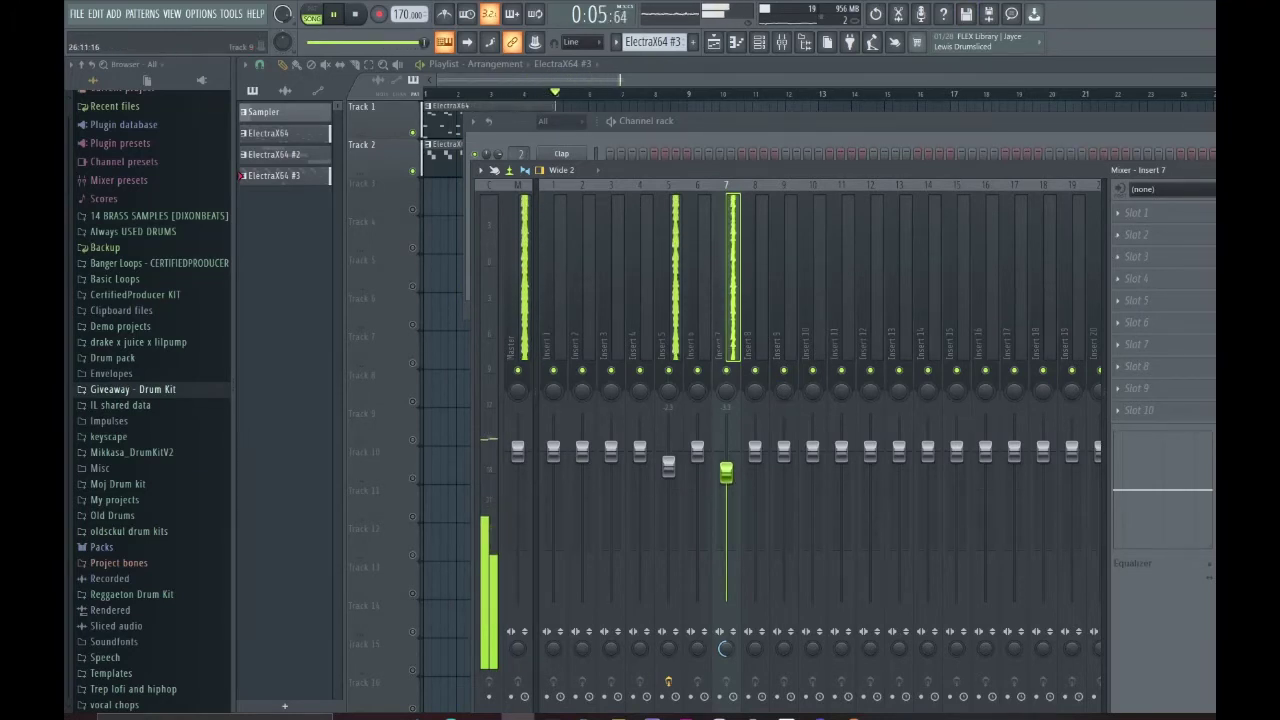
Duplicate the clips on Tracks 1 and 2 to bar 5 and place ElectraX64 #2 on Track 3 at bar 1.
{"action": "key", "text": "F5"}
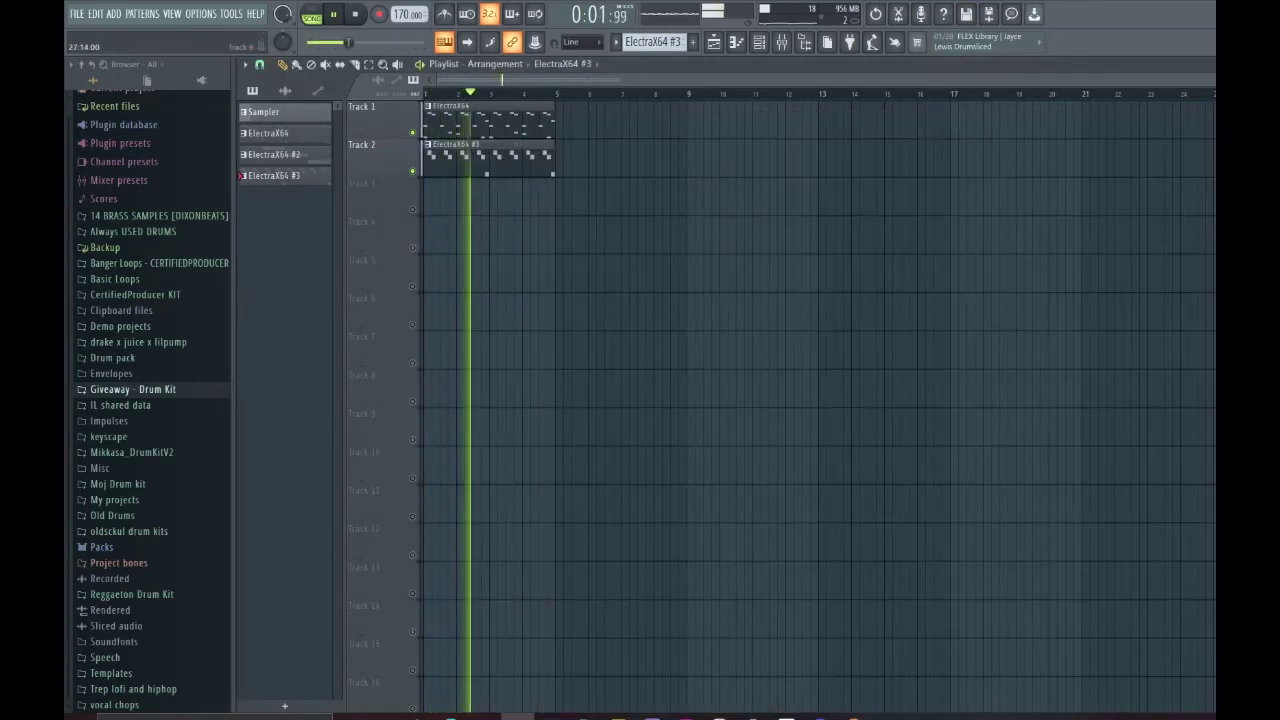
{"action": "key", "text": "ctrl+a"}
{"action": "key", "text": "ctrl+b"}
{"action": "key", "text": "space"}
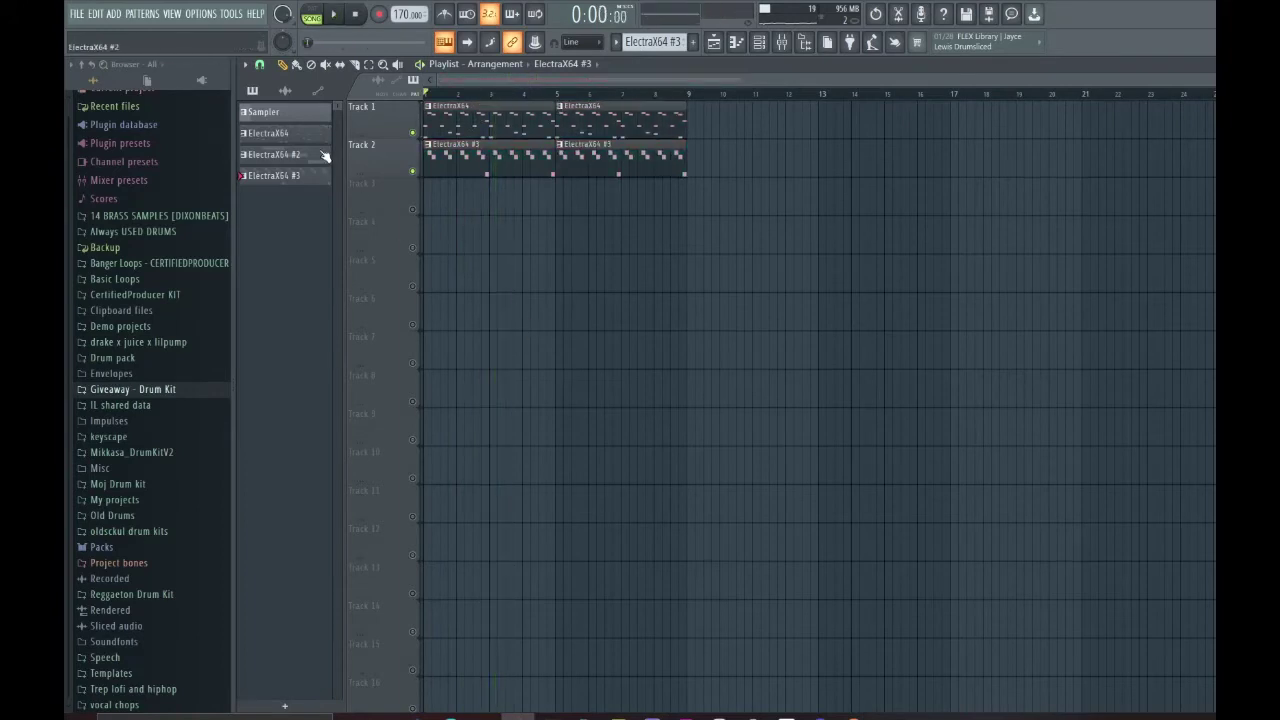
{"action": "left_click_drag", "start_coordinate": [313, 154], "coordinate": [426, 205]}
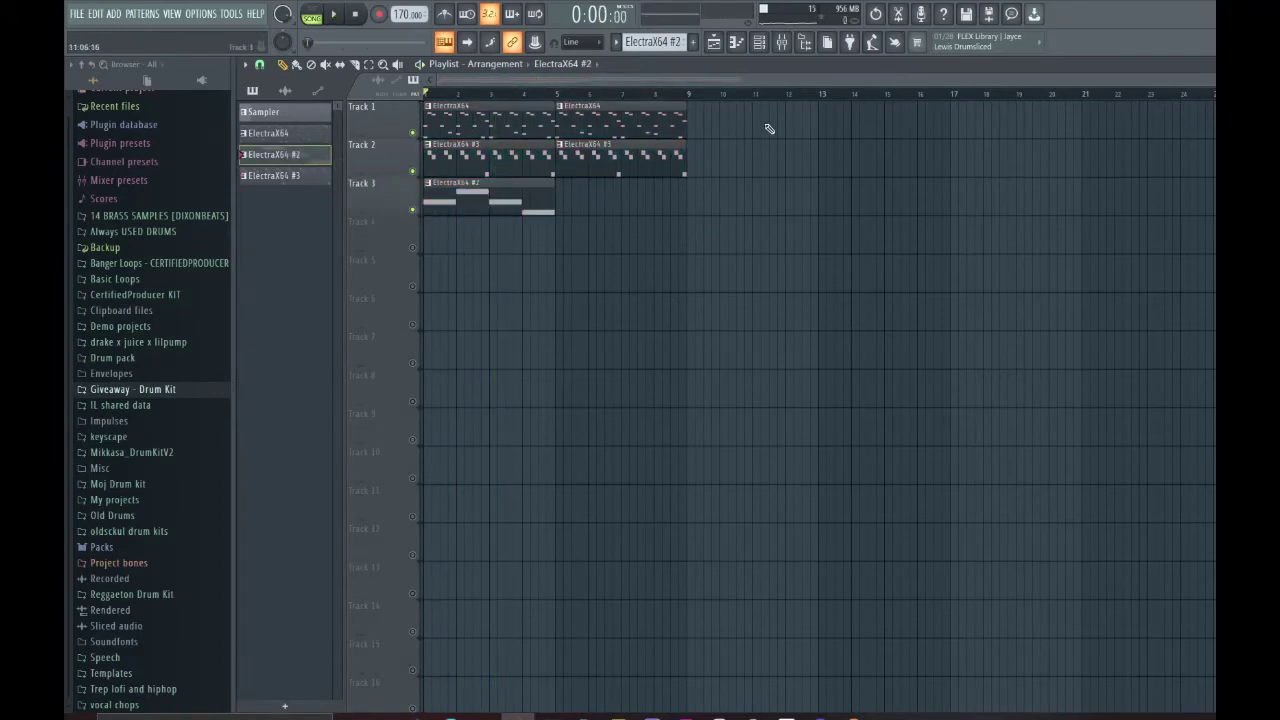
Lower Insert 6 to about -1.3 dB while the three melody layers play.
{"action": "left_click", "coordinate": [784, 44]}
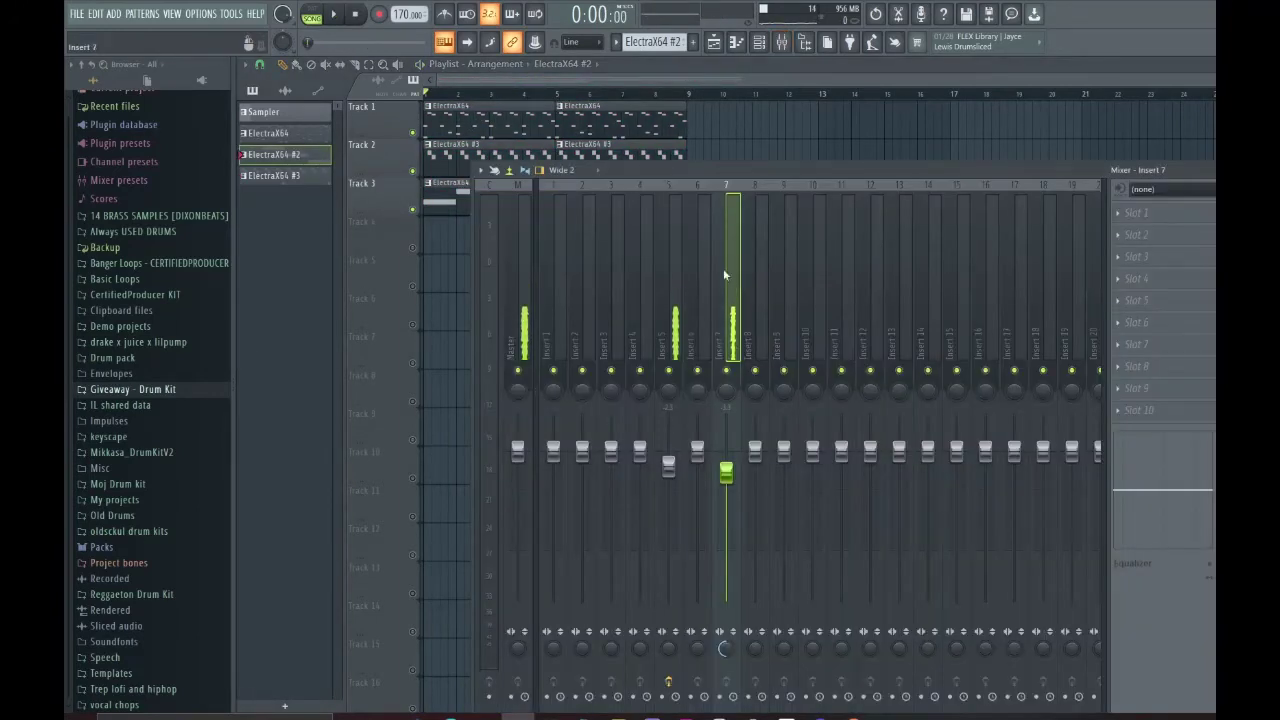
{"action": "left_click_drag", "start_coordinate": [697, 446], "coordinate": [697, 456]}
{"action": "key", "text": "space"}
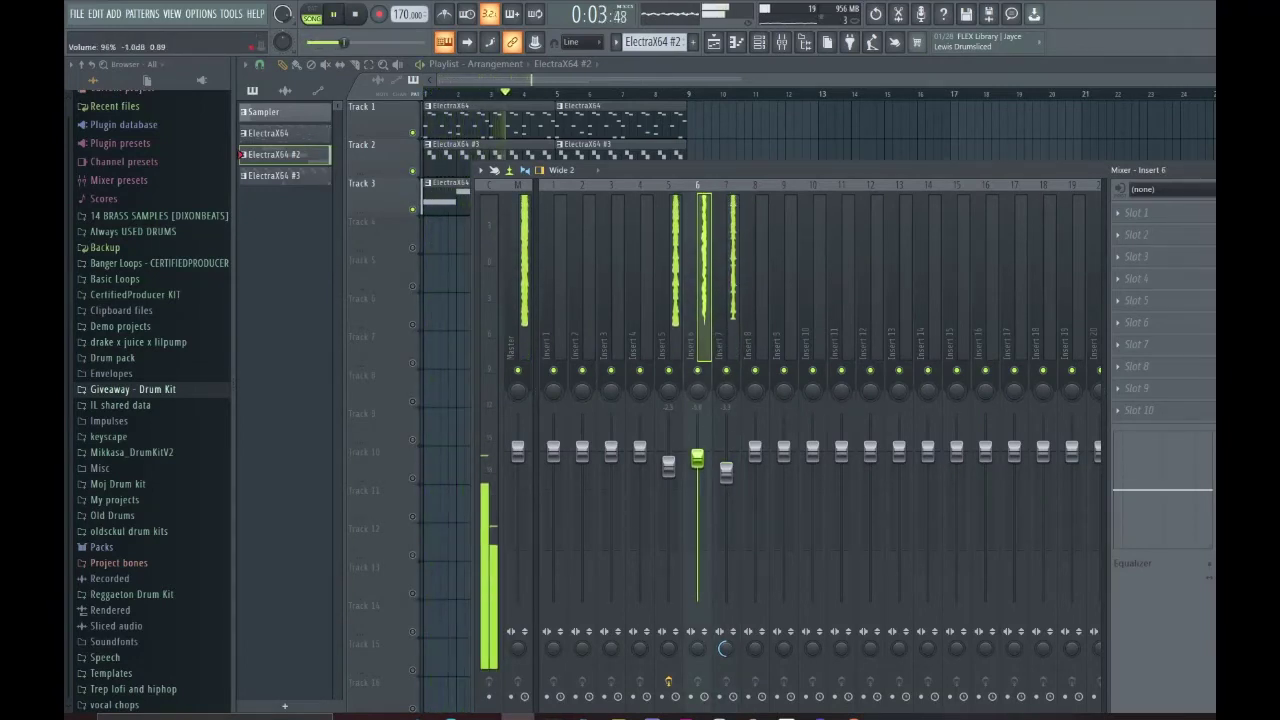
{"action": "left_click_drag", "start_coordinate": [697, 458], "coordinate": [698, 462]}
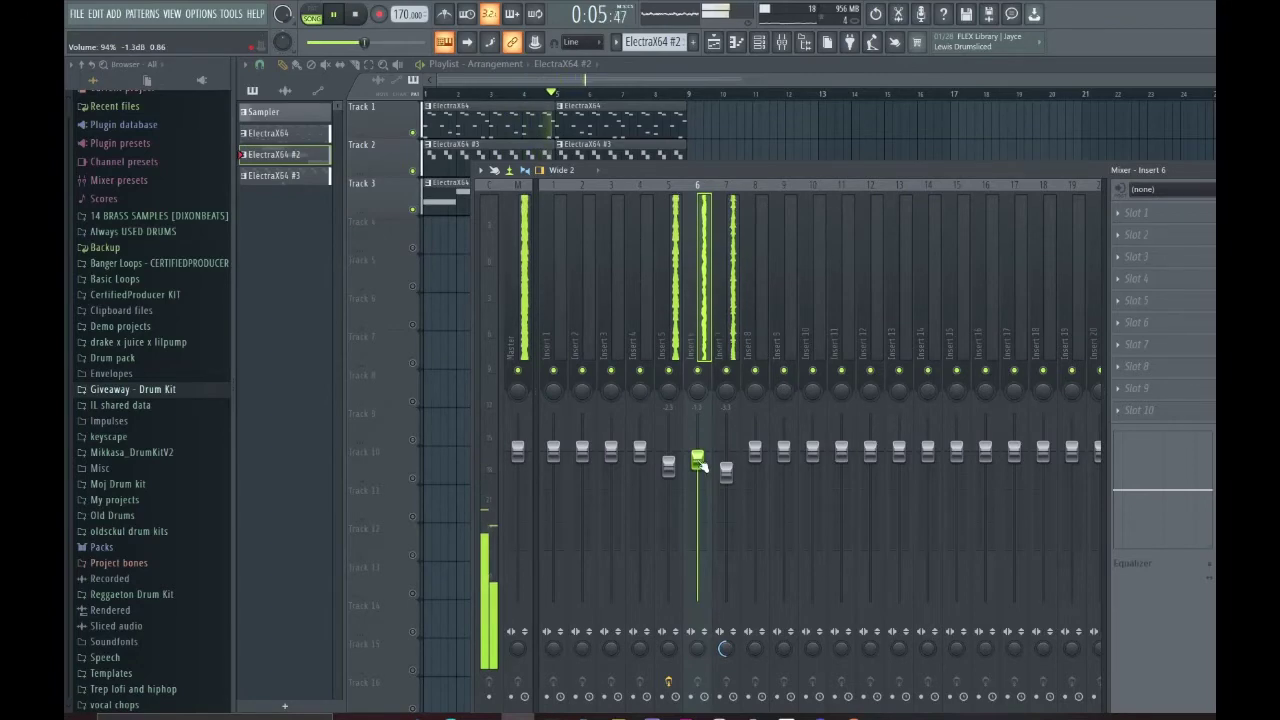
Add Fruity Parametric EQ 2 to the first slot of Insert 6 and cut band 3 in the low mids.
{"action": "left_click", "coordinate": [1155, 213]}
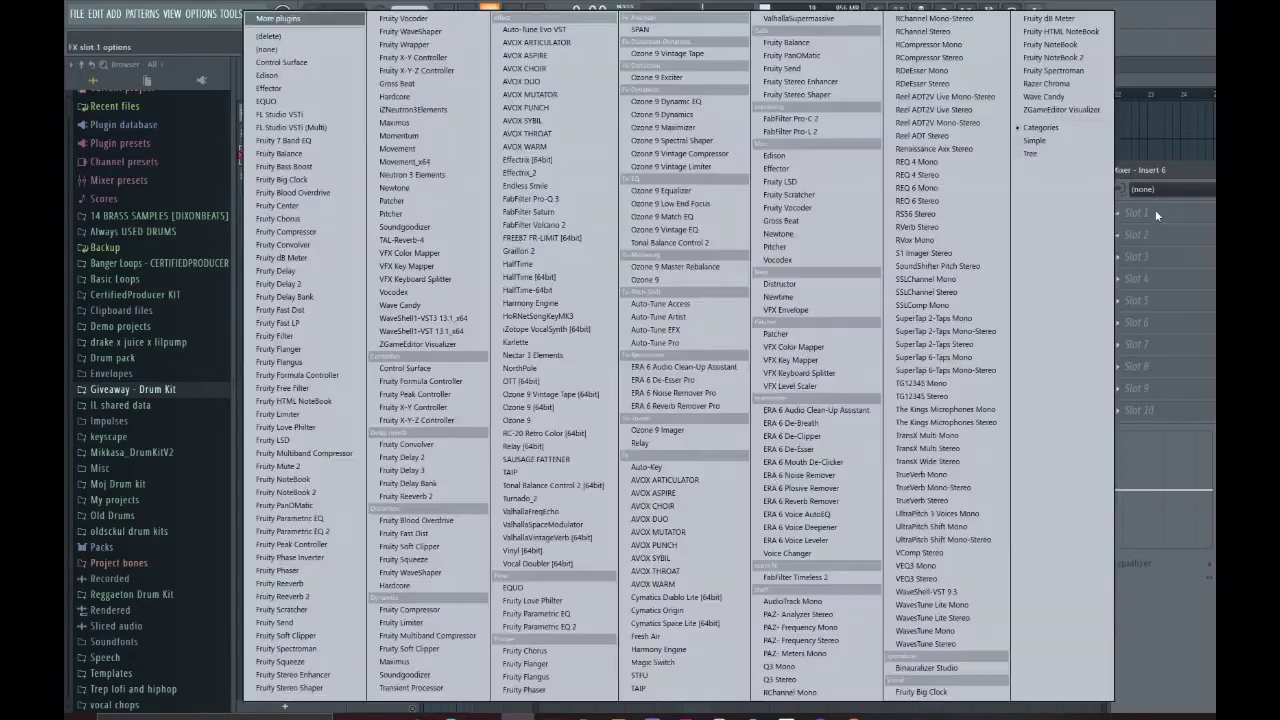
{"action": "left_click", "coordinate": [587, 625]}
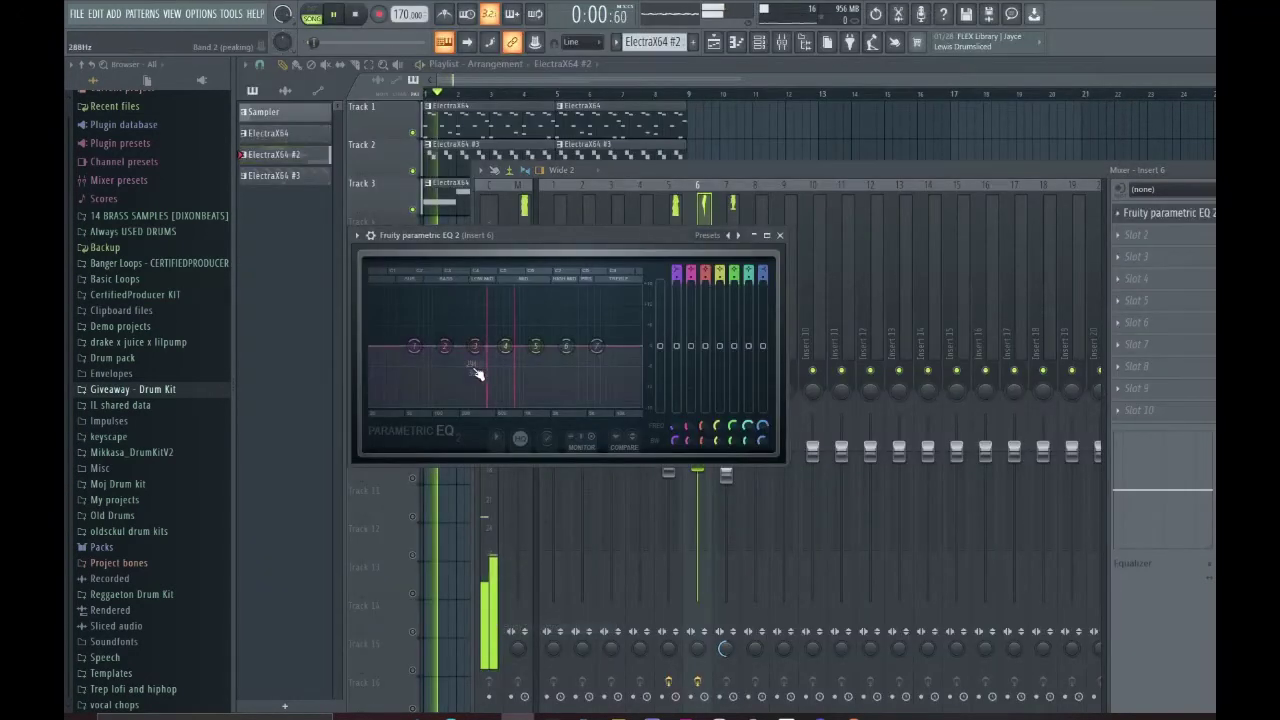
{"action": "left_click_drag", "start_coordinate": [475, 346], "coordinate": [495, 373]}
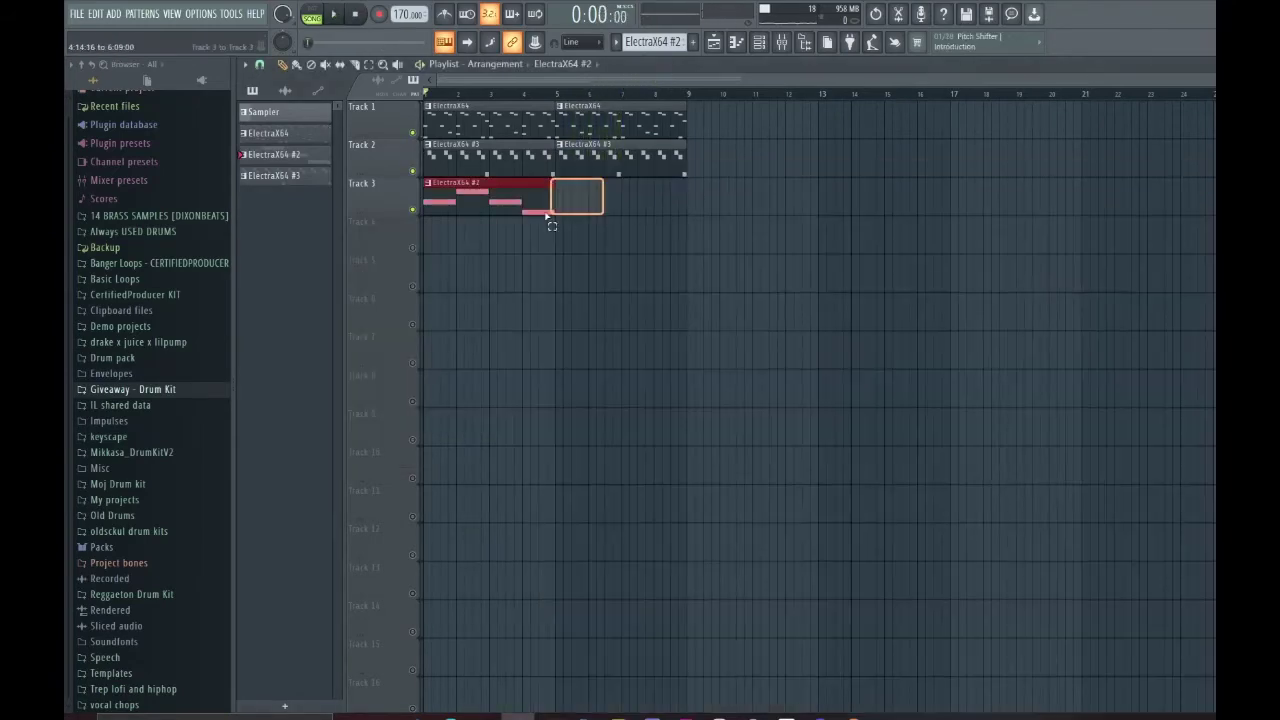
Duplicate the ElectraX64 #2 clip on Track 3 to bar 5 and check the playing mix's levels in OBS.
{"action": "left_click", "coordinate": [669, 294]}
{"action": "key", "text": "space"}
{"action": "left_click", "coordinate": [806, 44]}
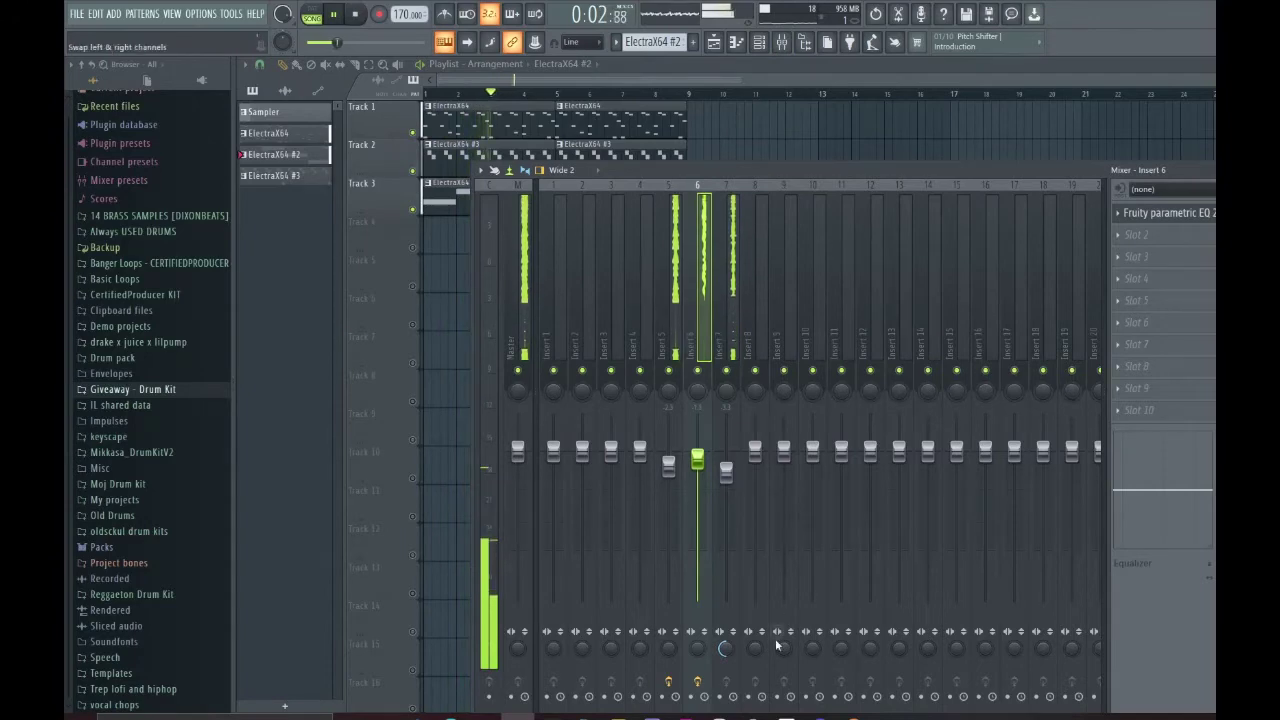
{"action": "left_click", "coordinate": [753, 717]}
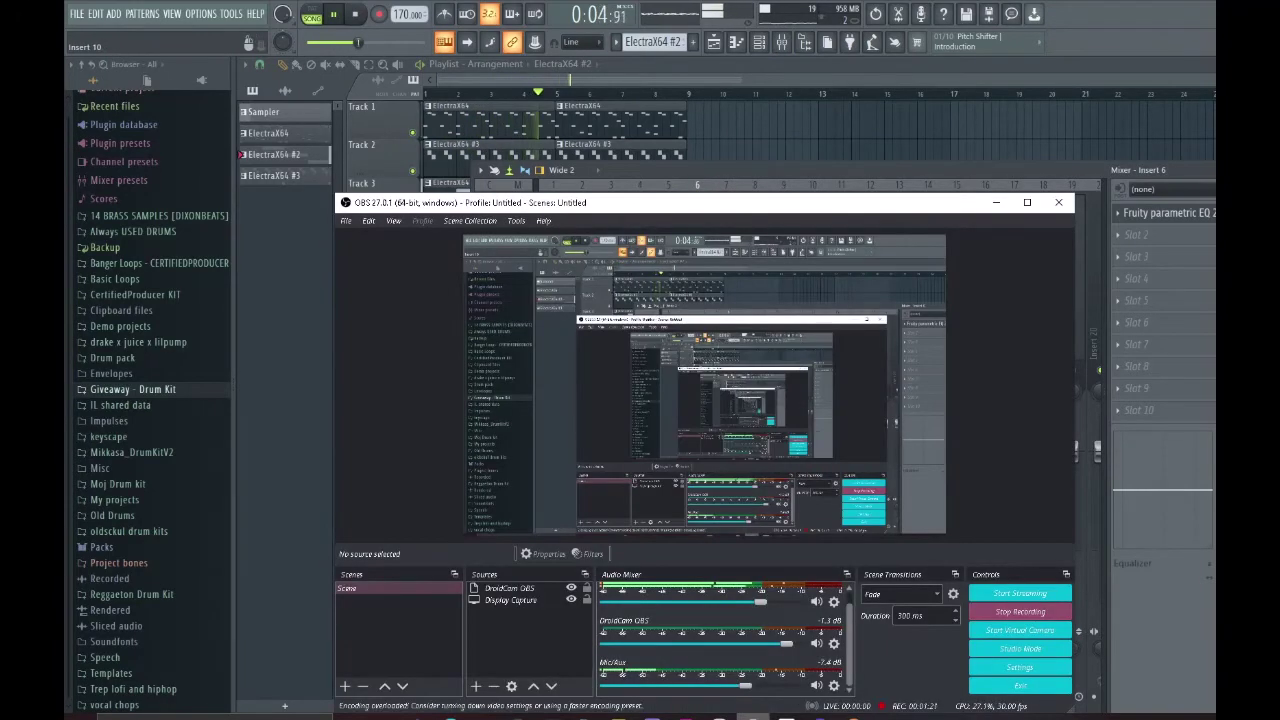
{"action": "left_click", "coordinate": [753, 717]}
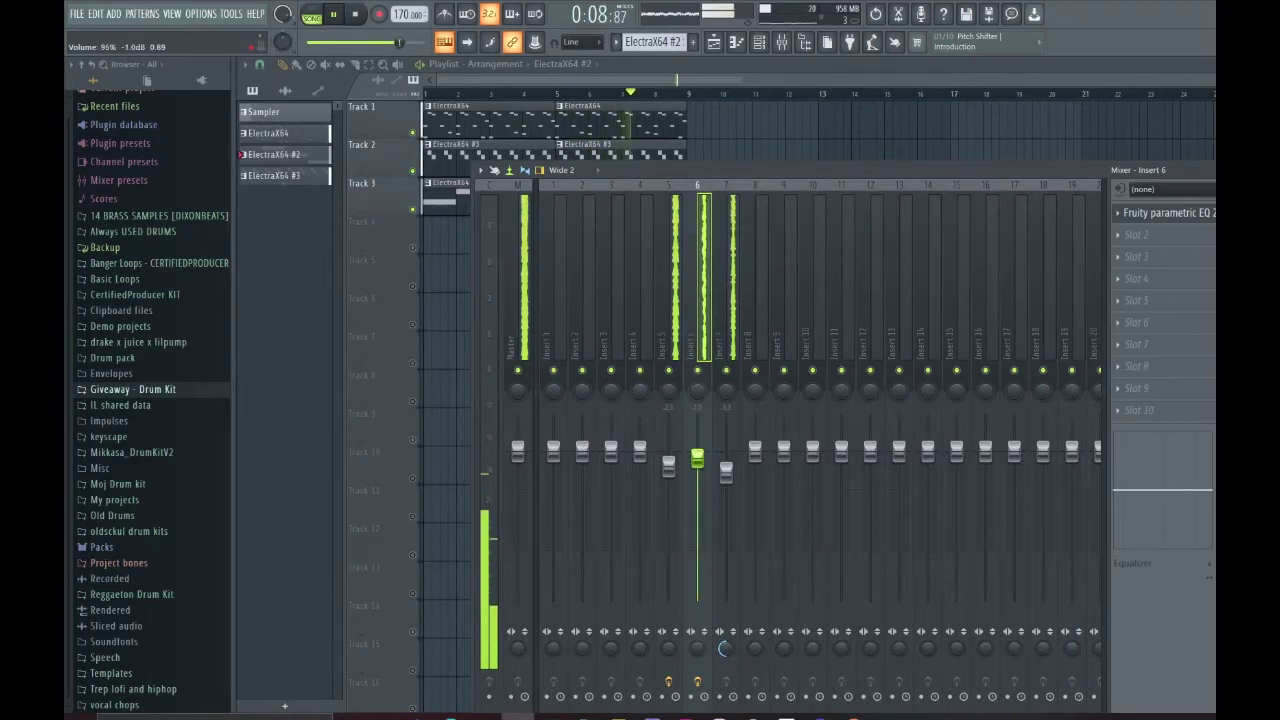
Rebalance the melody layers with Insert 5 slightly lower and Insert 6 at about -1.0 dB, and stop playback.
{"action": "left_click", "coordinate": [668, 466]}
{"action": "left_click_drag", "start_coordinate": [668, 468], "coordinate": [670, 473]}
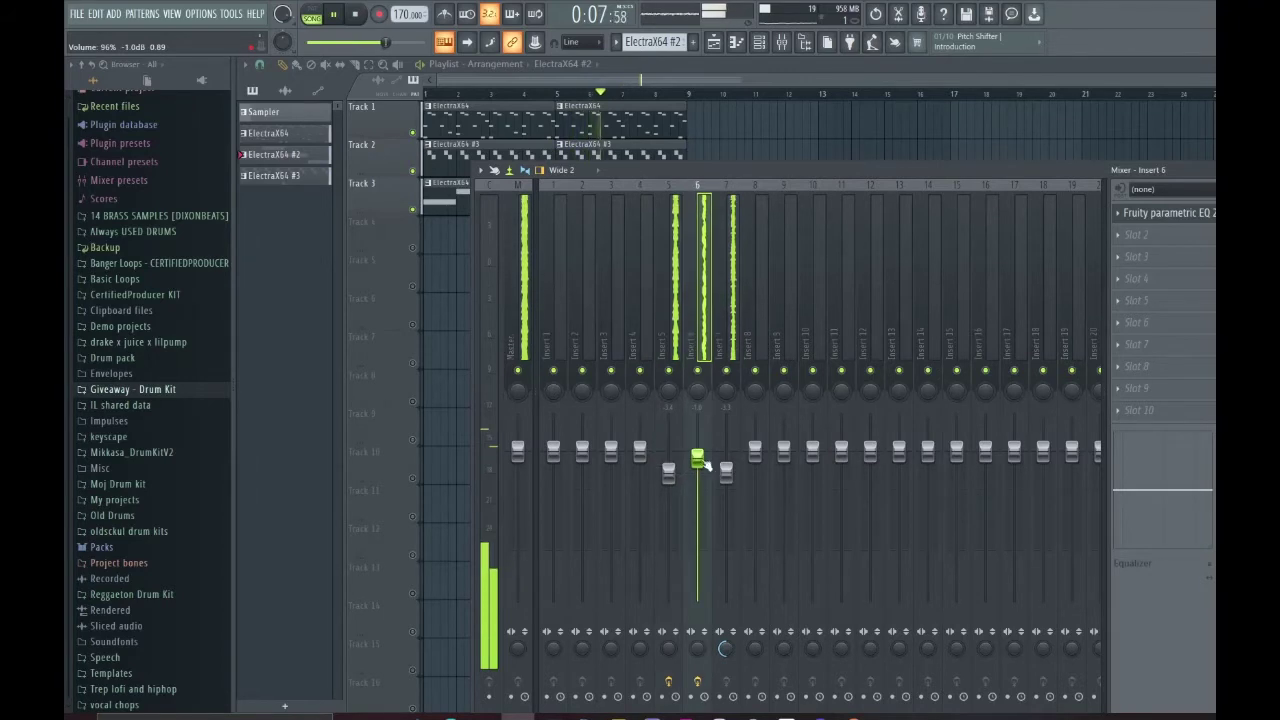
{"action": "key", "text": "F9"}
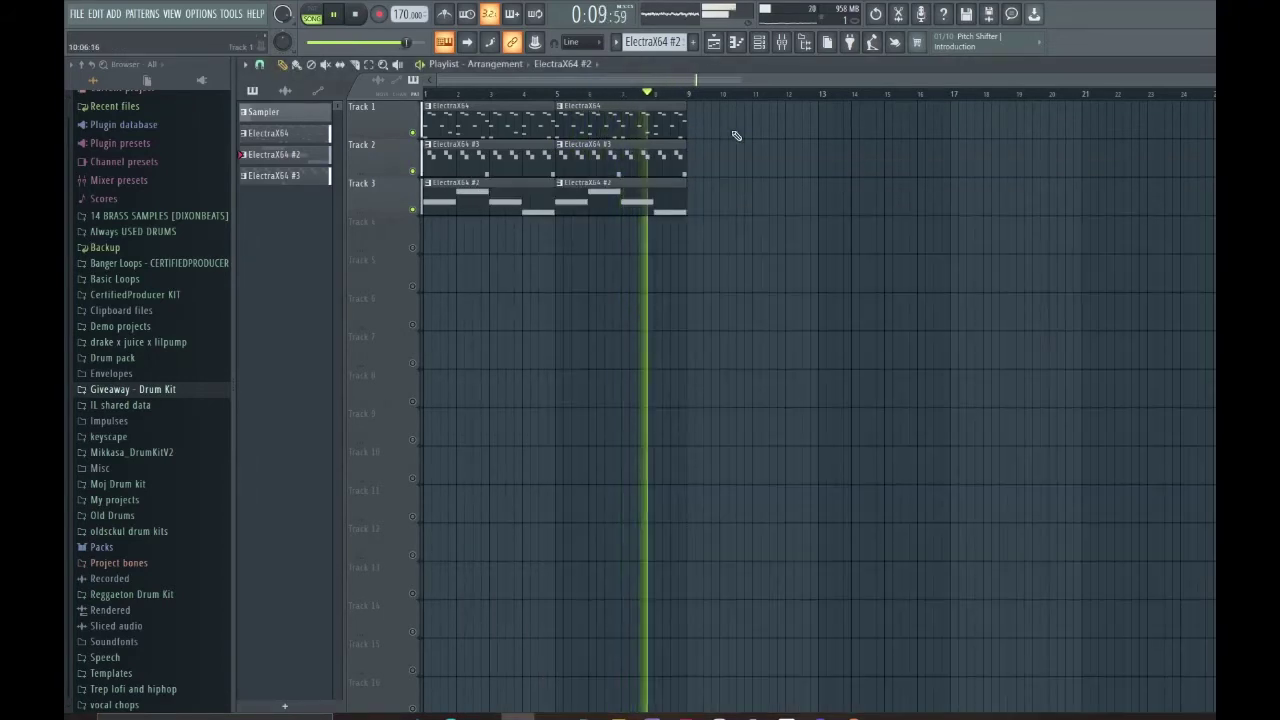
{"action": "key", "text": "space"}
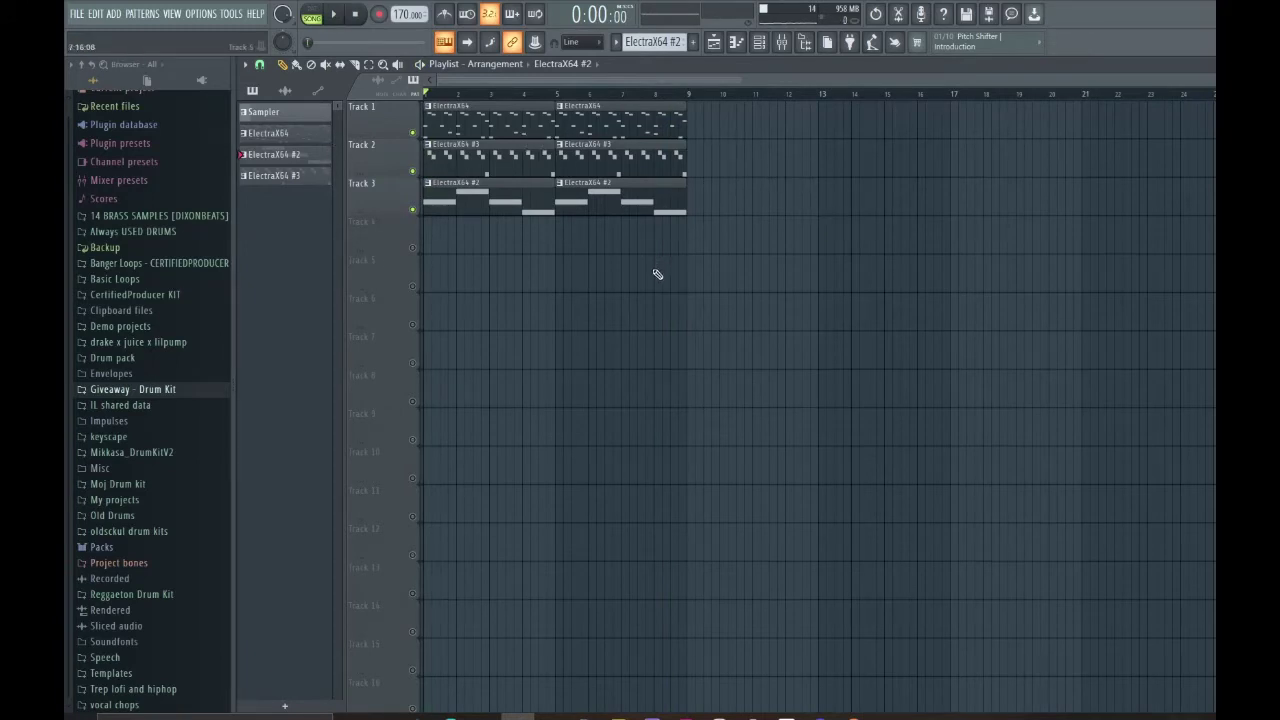
Create a new empty pattern named "drums".
{"action": "scroll", "coordinate": [715, 248], "scroll_direction": "up", "scroll_amount": 3}
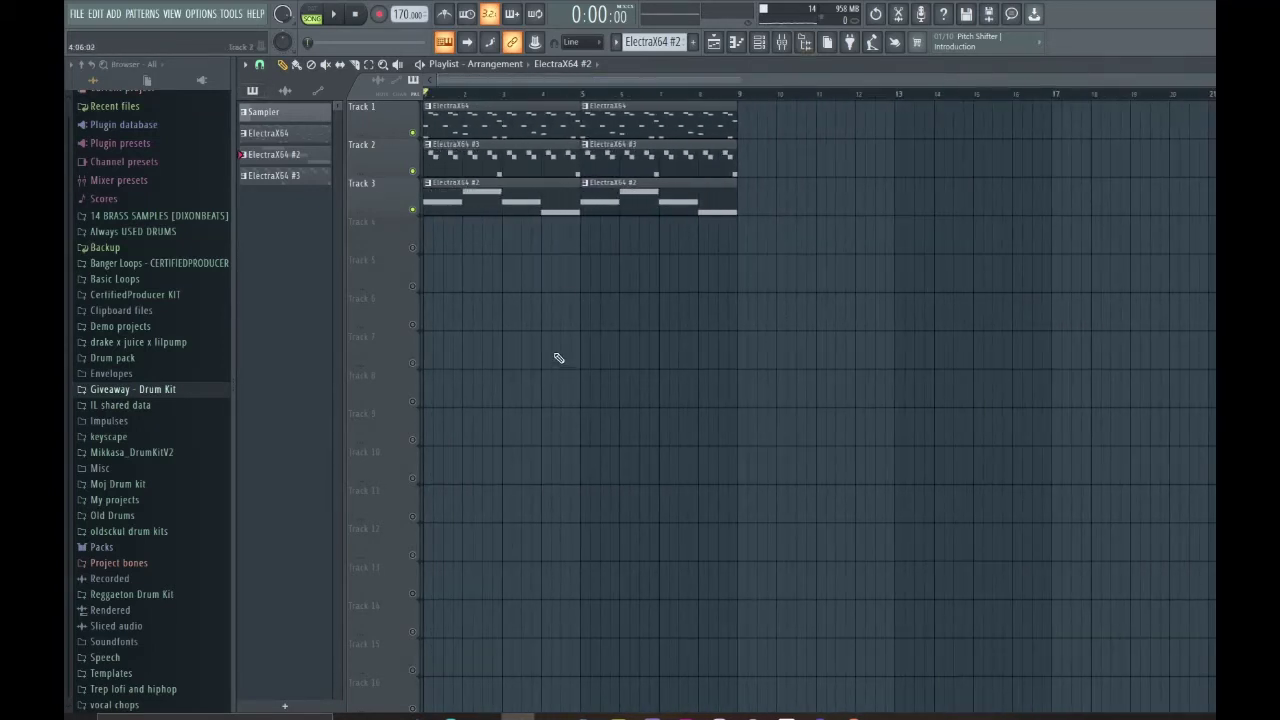
{"action": "left_click", "coordinate": [692, 42]}
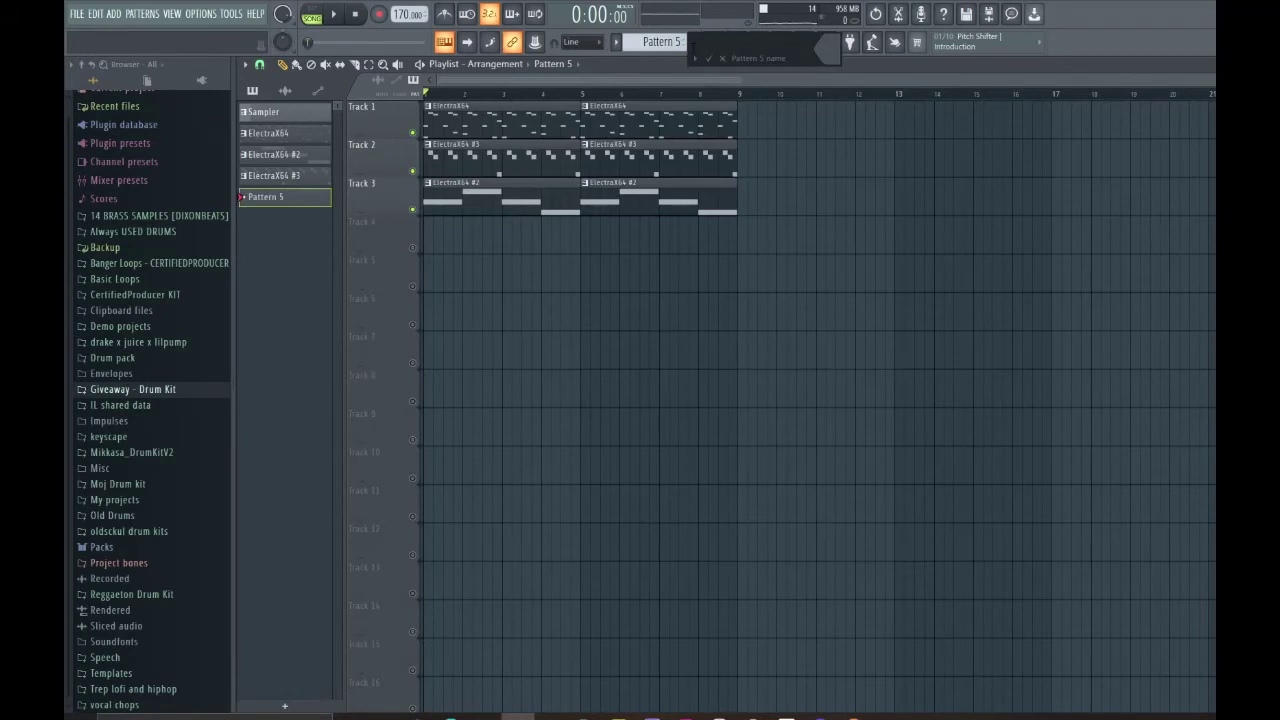
{"action": "type", "text": "drums"}
{"action": "key", "text": "Return"}
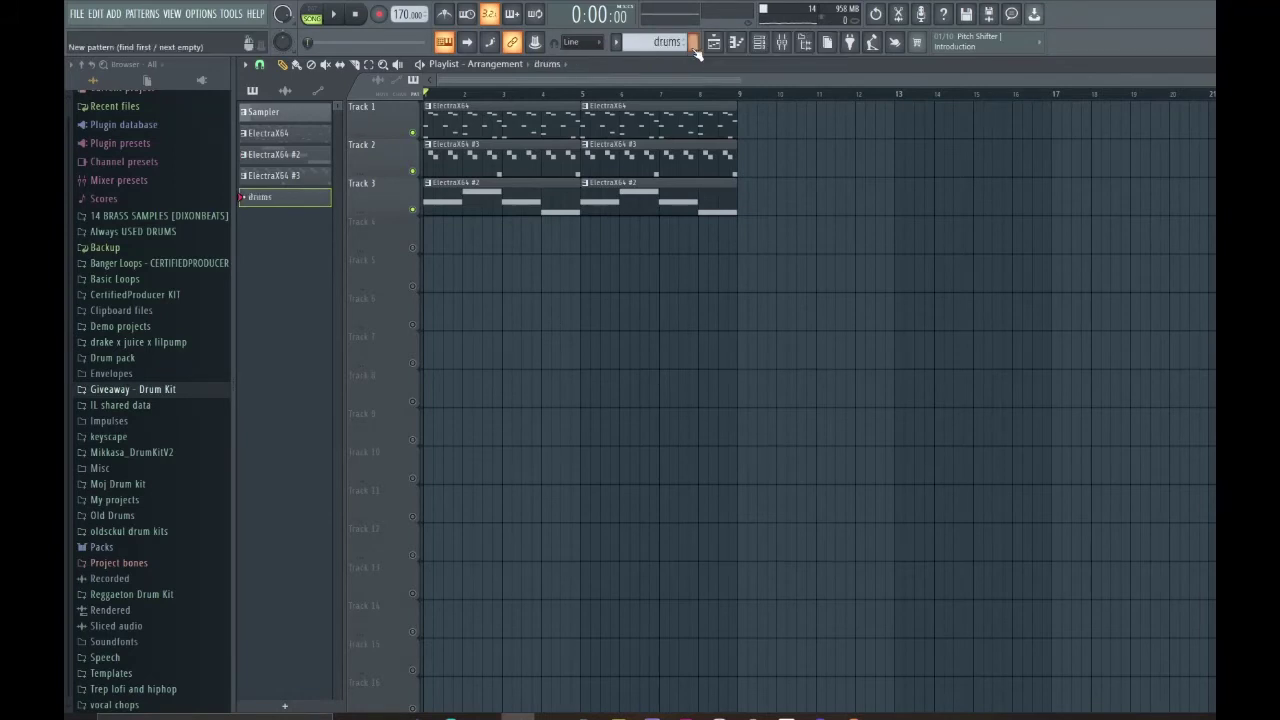
Place a four-bar drums clip at bar 1 of Track 4 and duplicate it to bar 5.
{"action": "scroll", "coordinate": [511, 221], "scroll_direction": "up", "scroll_amount": 3}
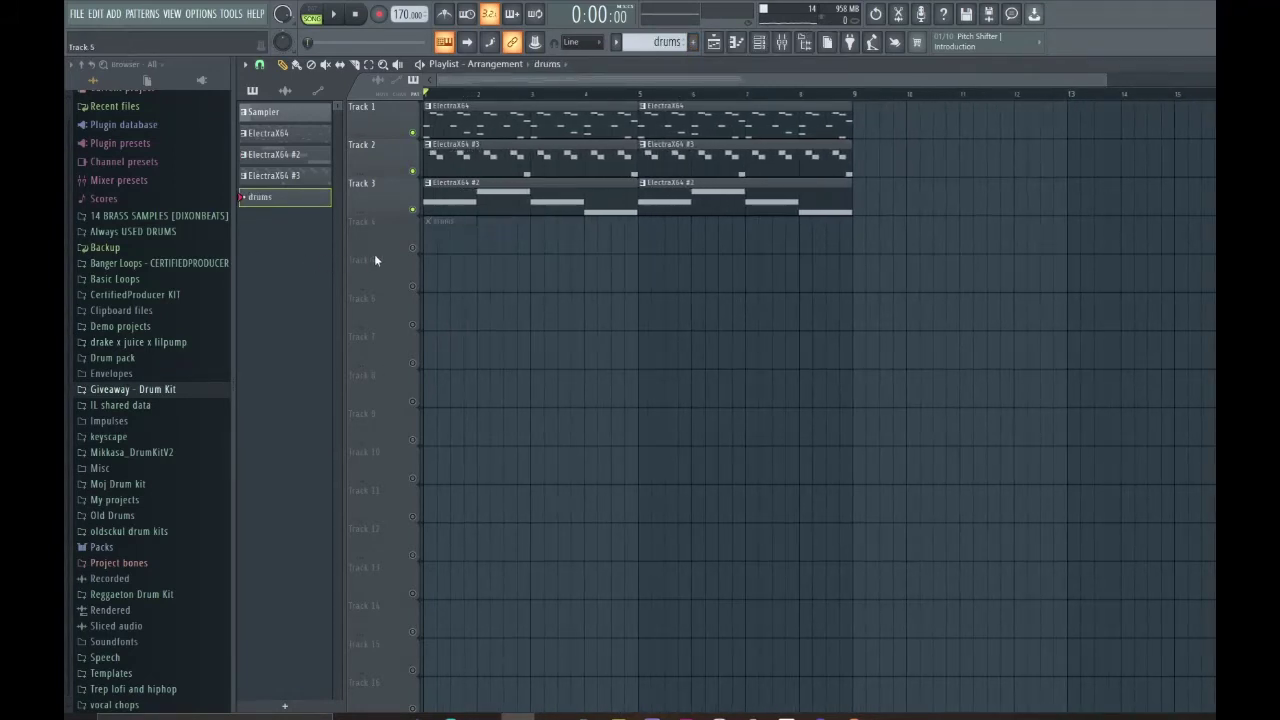
{"action": "left_click_drag", "start_coordinate": [473, 239], "coordinate": [634, 240]}
{"action": "left_click", "coordinate": [574, 243], "text": "ctrl"}
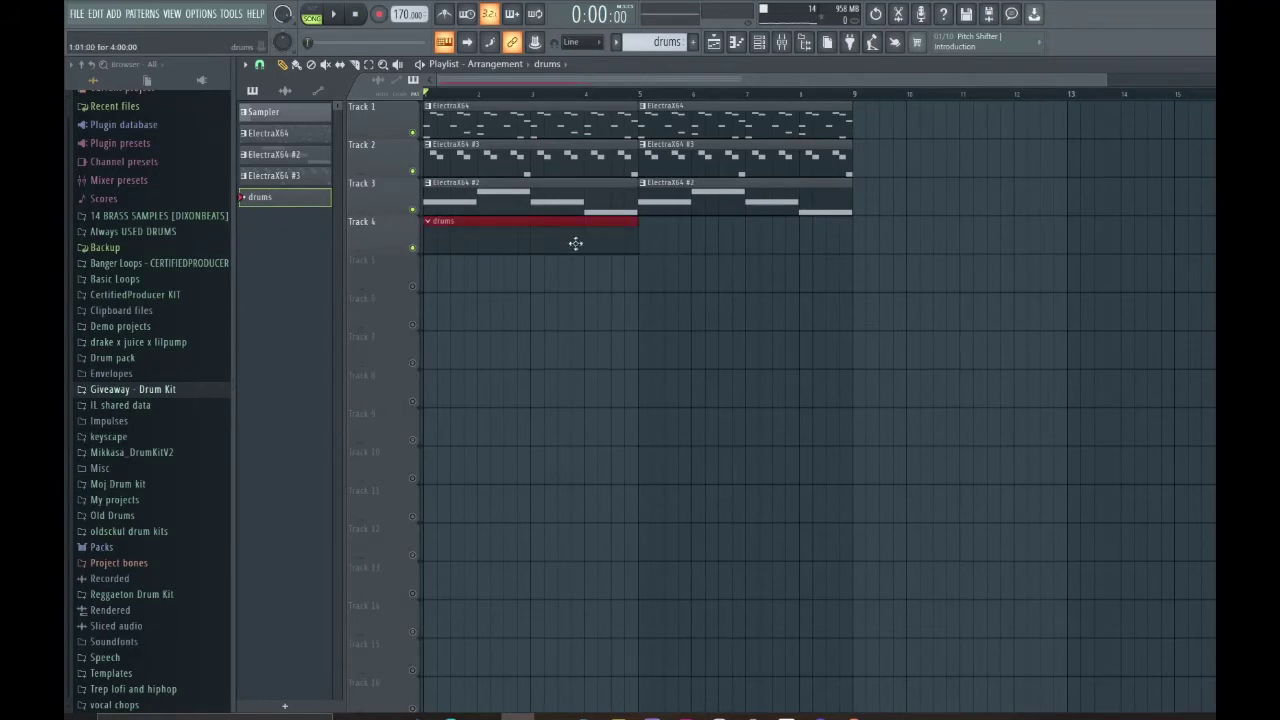
{"action": "key", "text": "ctrl+b"}
Load CP_Snare5 from the Giveaway - Drum Kit Snare folder onto the Snare channel in the channel rack.
{"action": "left_click", "coordinate": [759, 41]}
{"action": "left_click", "coordinate": [155, 390]}
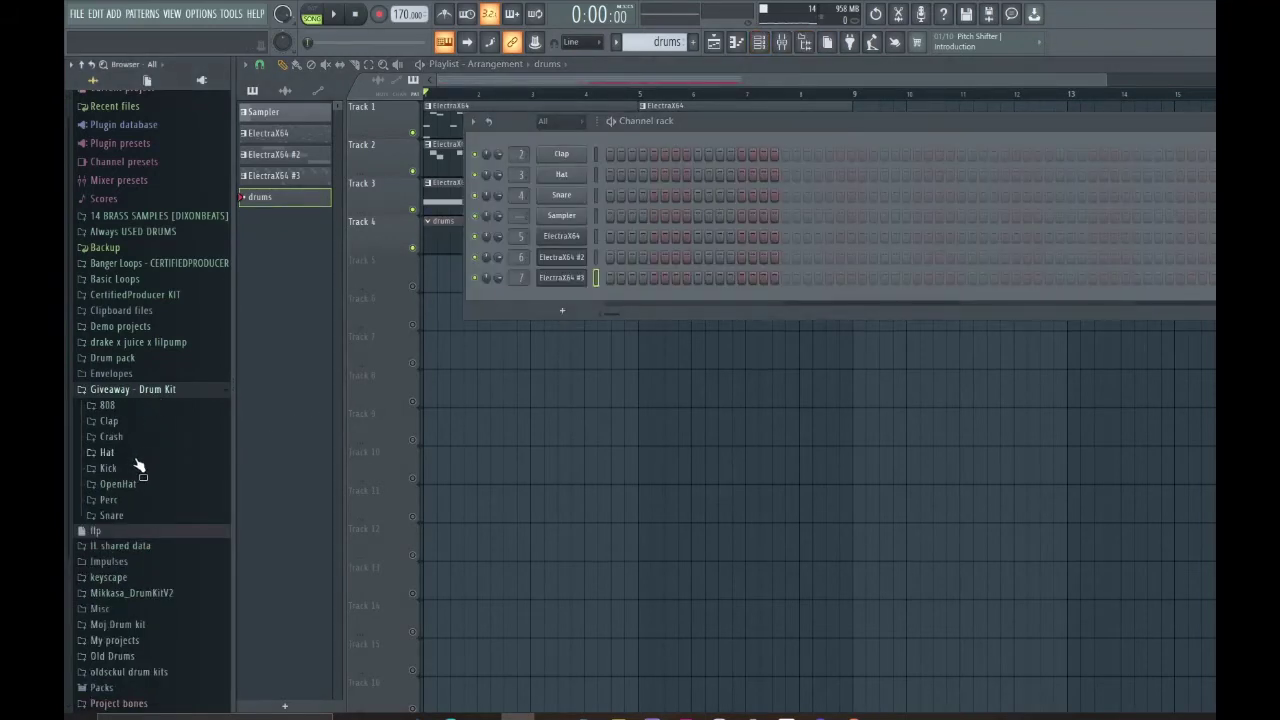
{"action": "left_click", "coordinate": [132, 423]}
{"action": "left_click_drag", "start_coordinate": [135, 449], "coordinate": [145, 517]}
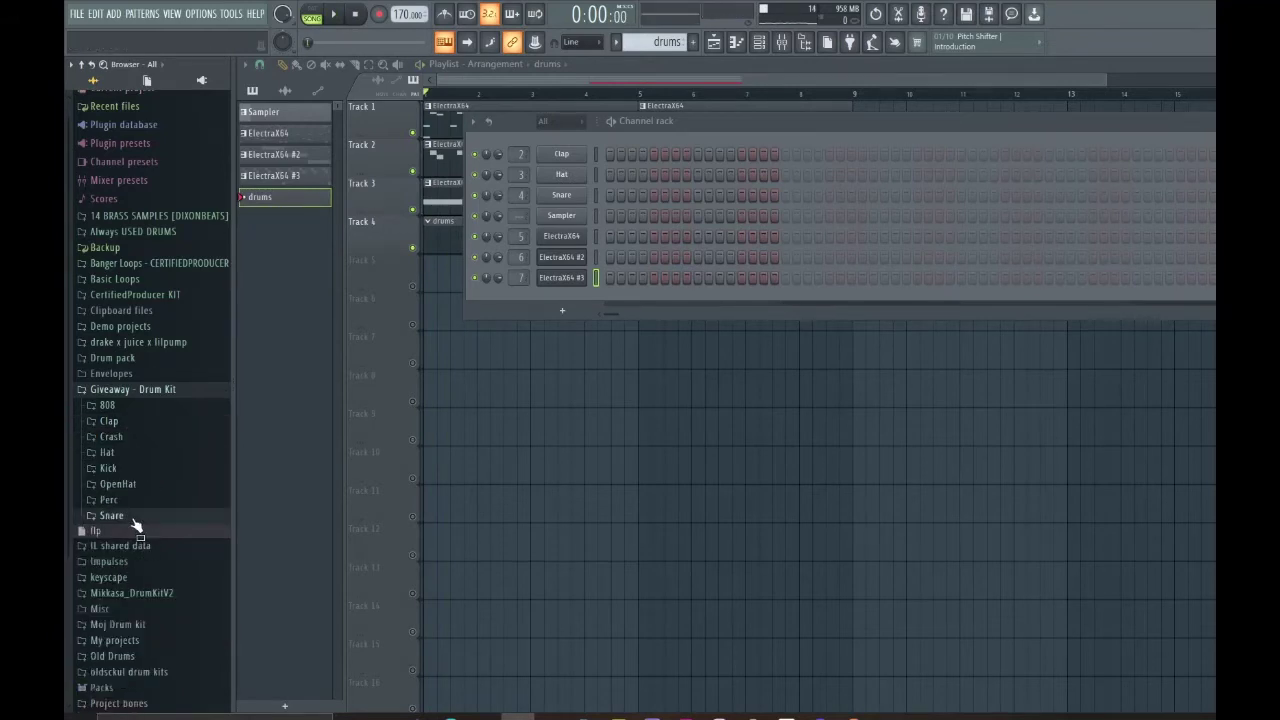
{"action": "left_click", "coordinate": [134, 516]}
{"action": "left_click", "coordinate": [155, 577]}
{"action": "left_click_drag", "start_coordinate": [157, 592], "coordinate": [562, 195]}
{"action": "left_click", "coordinate": [198, 513]}
Replace the Clap channel's sample with CP_Kick2 from the kit's Kick folder.
{"action": "left_click", "coordinate": [110, 468]}
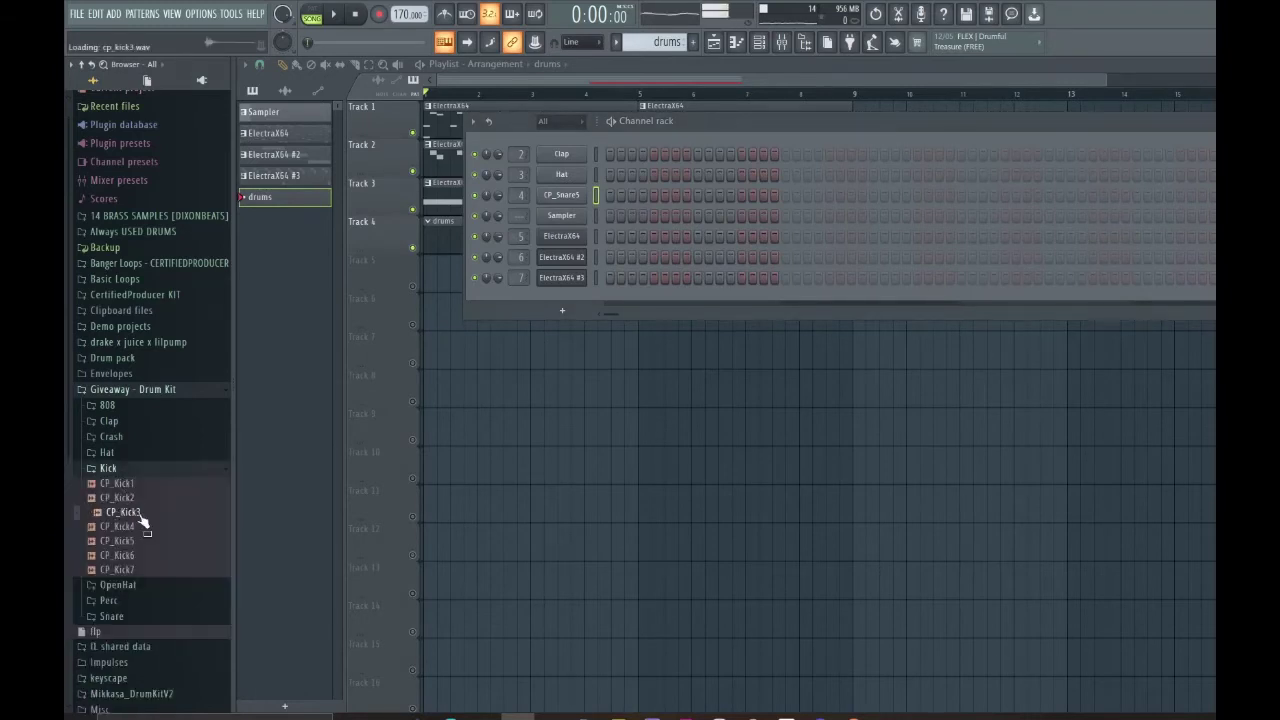
{"action": "left_click", "coordinate": [142, 500]}
{"action": "left_click_drag", "start_coordinate": [483, 314], "coordinate": [562, 155]}
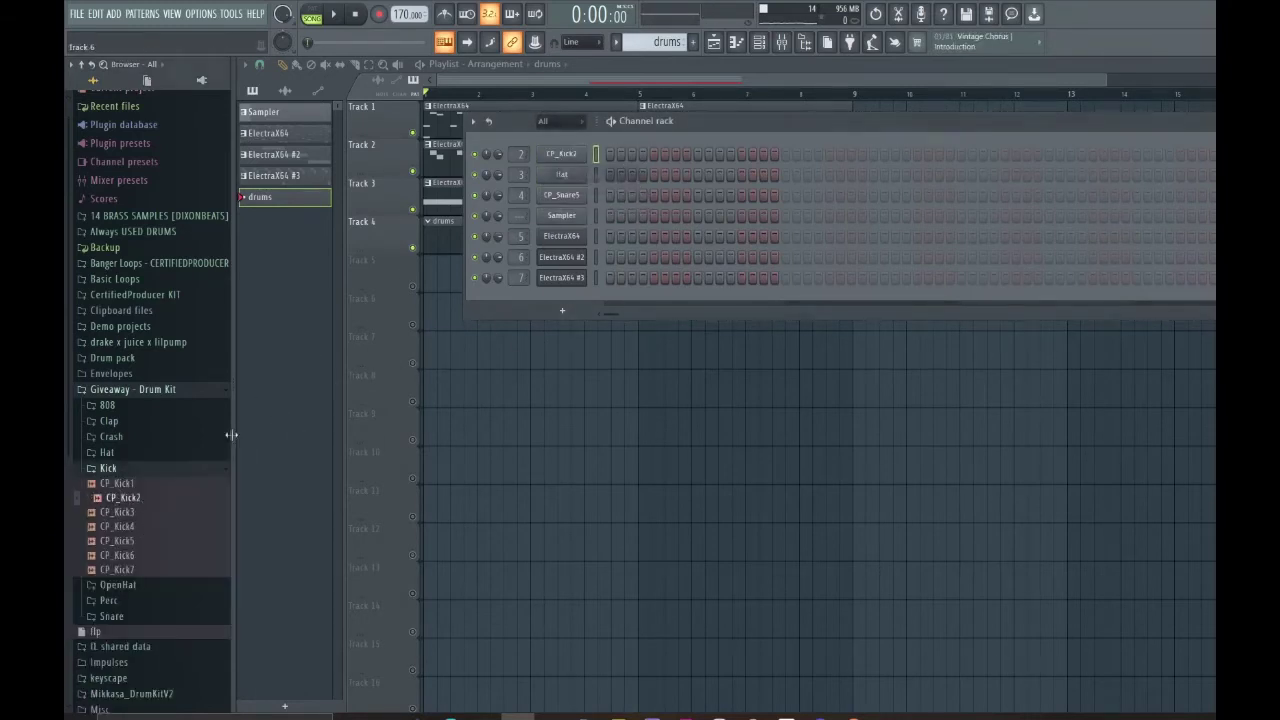
Replace the Hat channel's sample with CP_Hat2 from the kit's Hat folder and start song playback.
{"action": "left_click", "coordinate": [135, 468]}
{"action": "left_click", "coordinate": [131, 453]}
{"action": "left_click_drag", "start_coordinate": [138, 483], "coordinate": [561, 174]}
{"action": "key", "text": "space"}
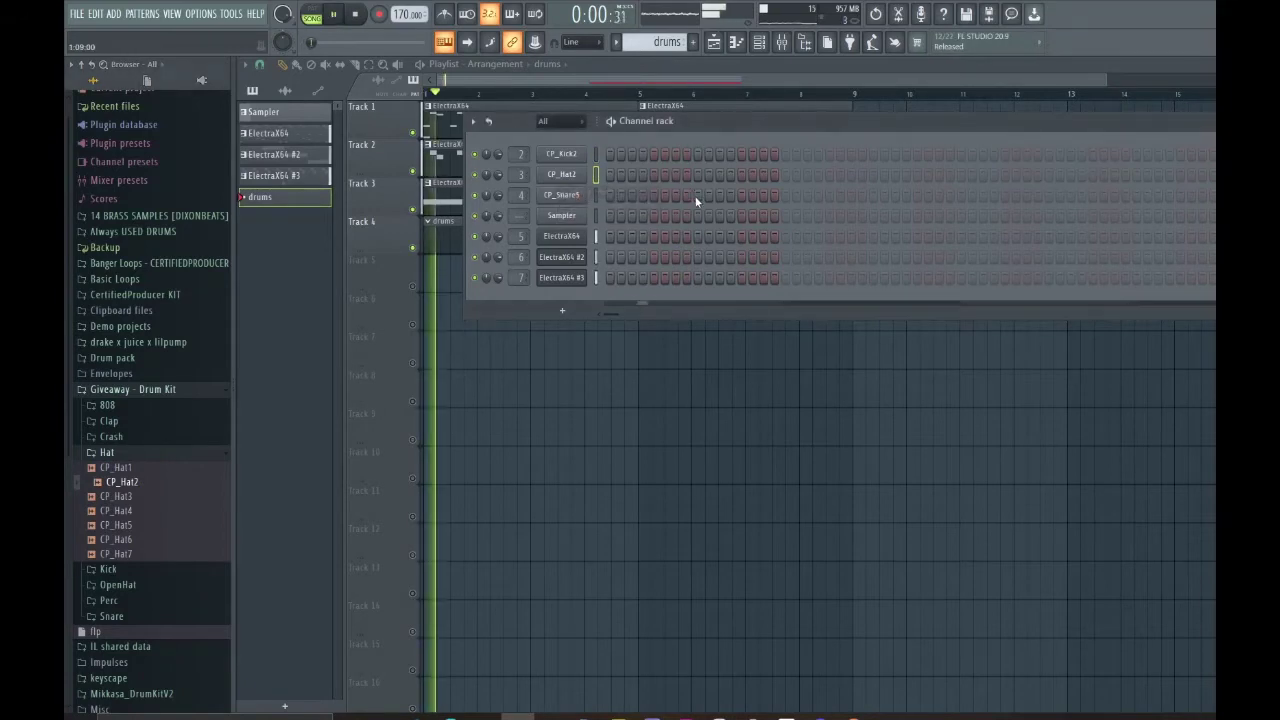
Place CP_Snare5 hits on steps 9, 25 and 41 and set the snare sample's gain boost to 4%.
{"action": "left_click", "coordinate": [873, 195]}
{"action": "left_click", "coordinate": [1047, 196]}
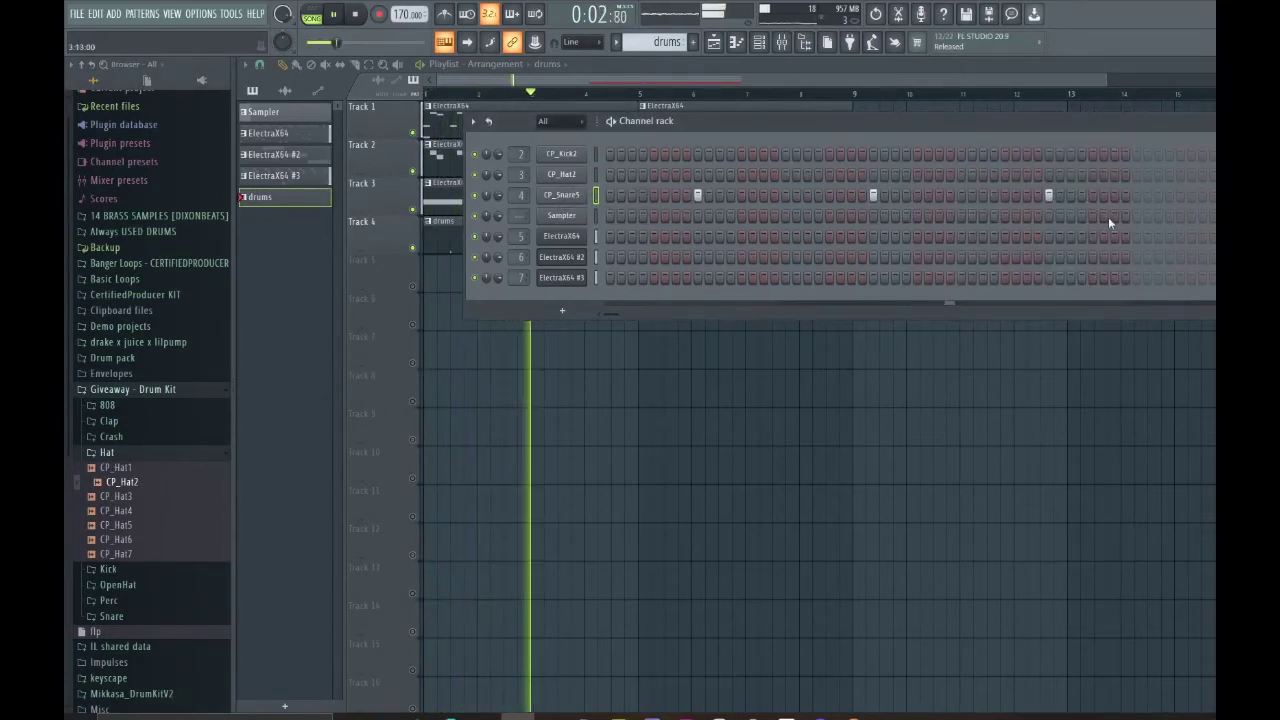
{"action": "left_click", "coordinate": [560, 197]}
{"action": "left_click", "coordinate": [481, 256]}
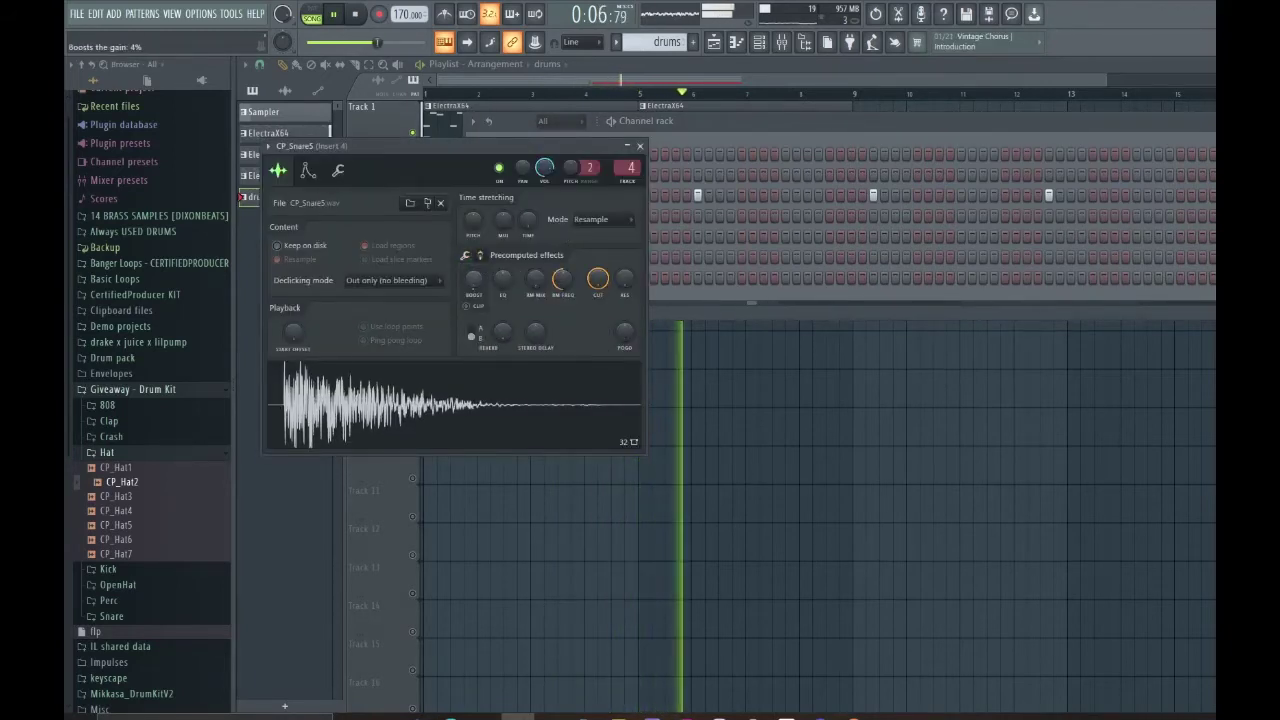
{"action": "left_click", "coordinate": [640, 146]}
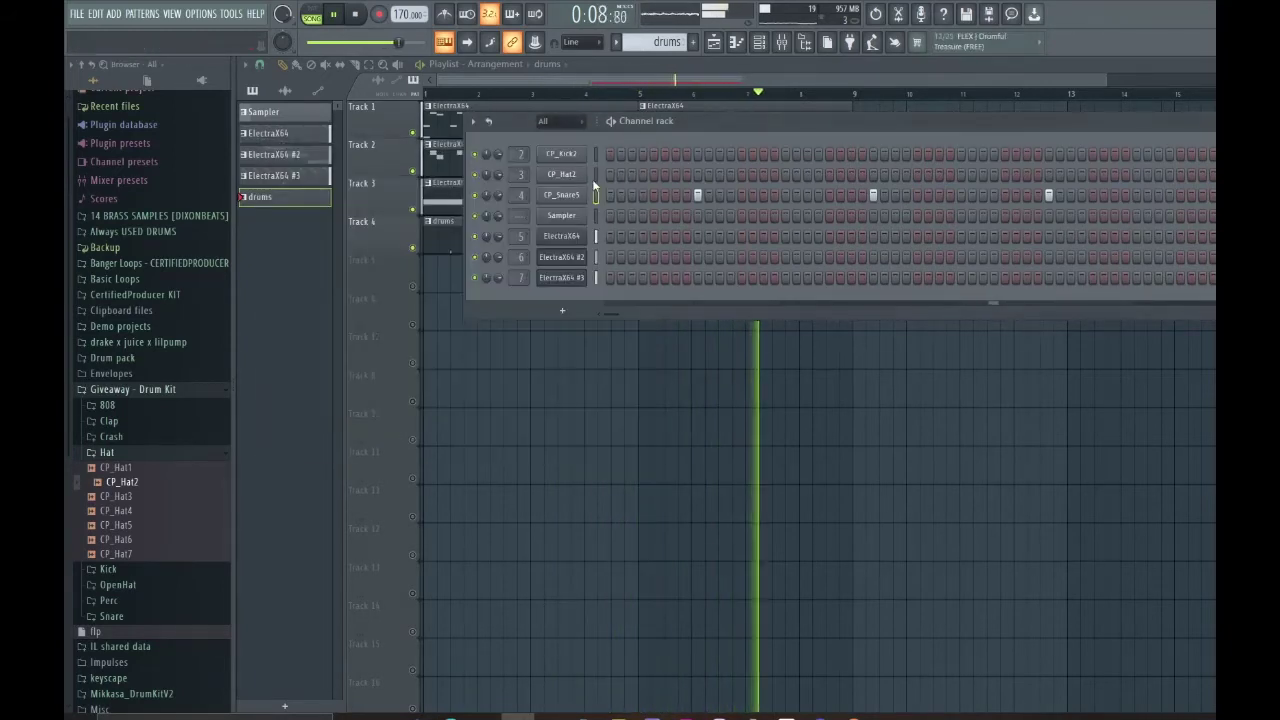
Program the CP_Kick2 row with hits on steps 1, 7, 13, 15, 19, 21 and 29.
{"action": "left_click", "coordinate": [675, 154]}
{"action": "left_click", "coordinate": [719, 154]}
{"action": "left_click", "coordinate": [741, 154]}
{"action": "left_click", "coordinate": [719, 154]}
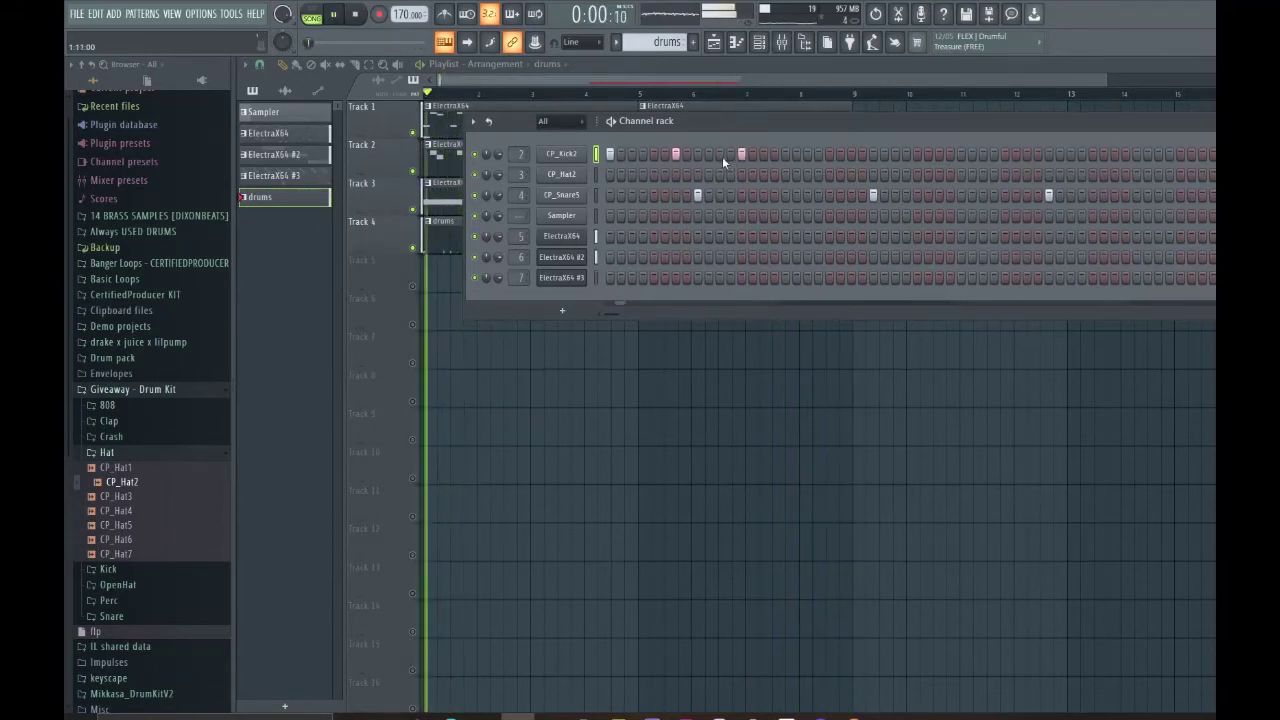
{"action": "left_click", "coordinate": [763, 154]}
{"action": "left_click", "coordinate": [818, 154]}
{"action": "left_click", "coordinate": [818, 154]}
{"action": "left_click", "coordinate": [807, 154]}
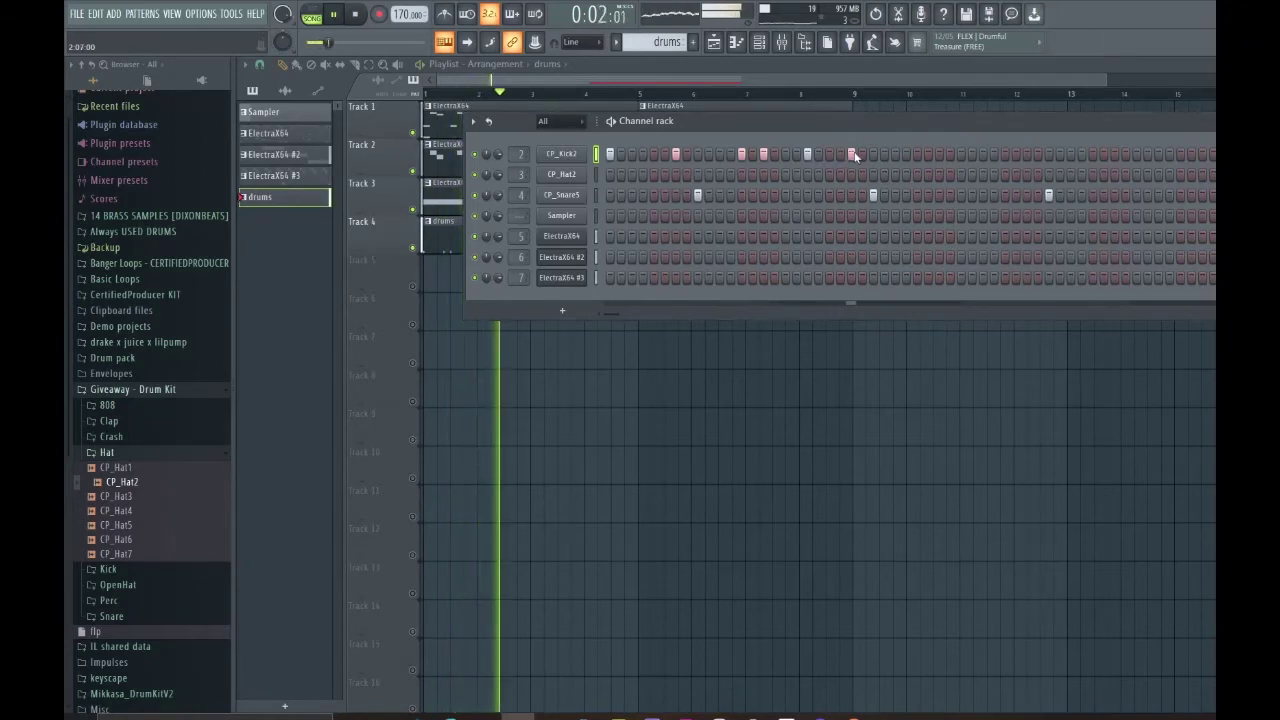
{"action": "left_click", "coordinate": [829, 154]}
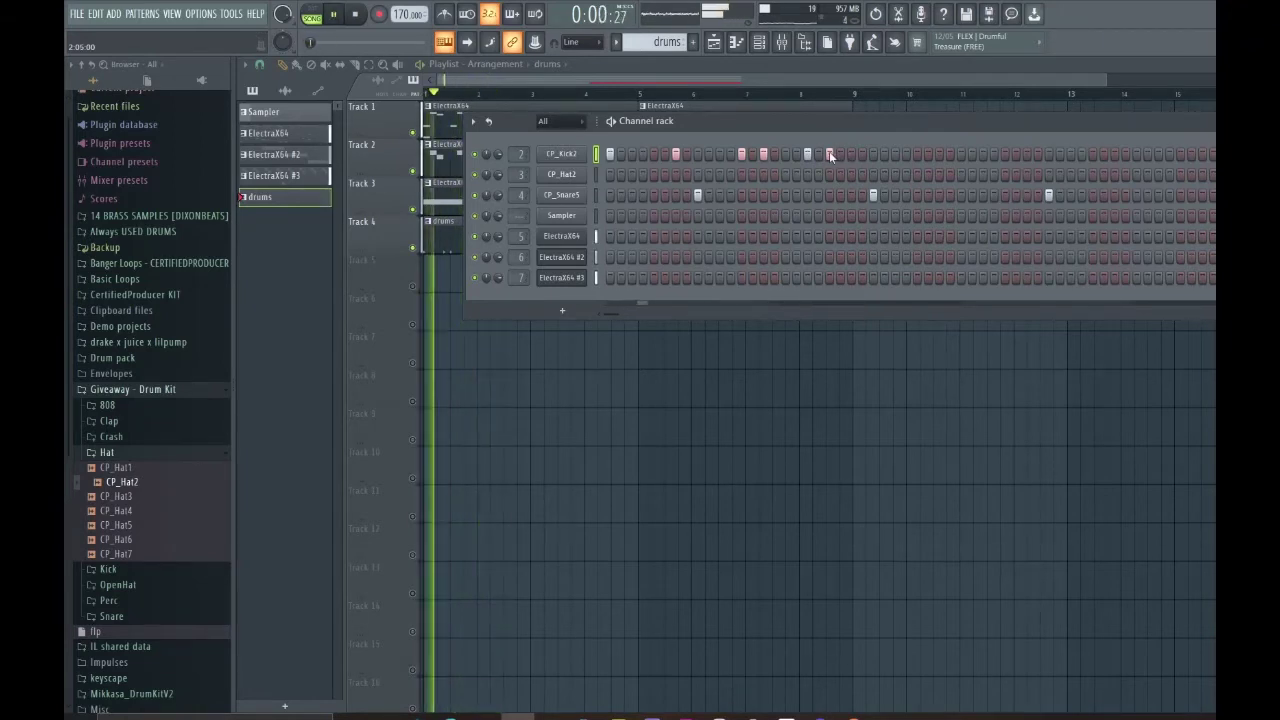
{"action": "left_click", "coordinate": [917, 154]}
{"action": "left_click", "coordinate": [949, 154]}
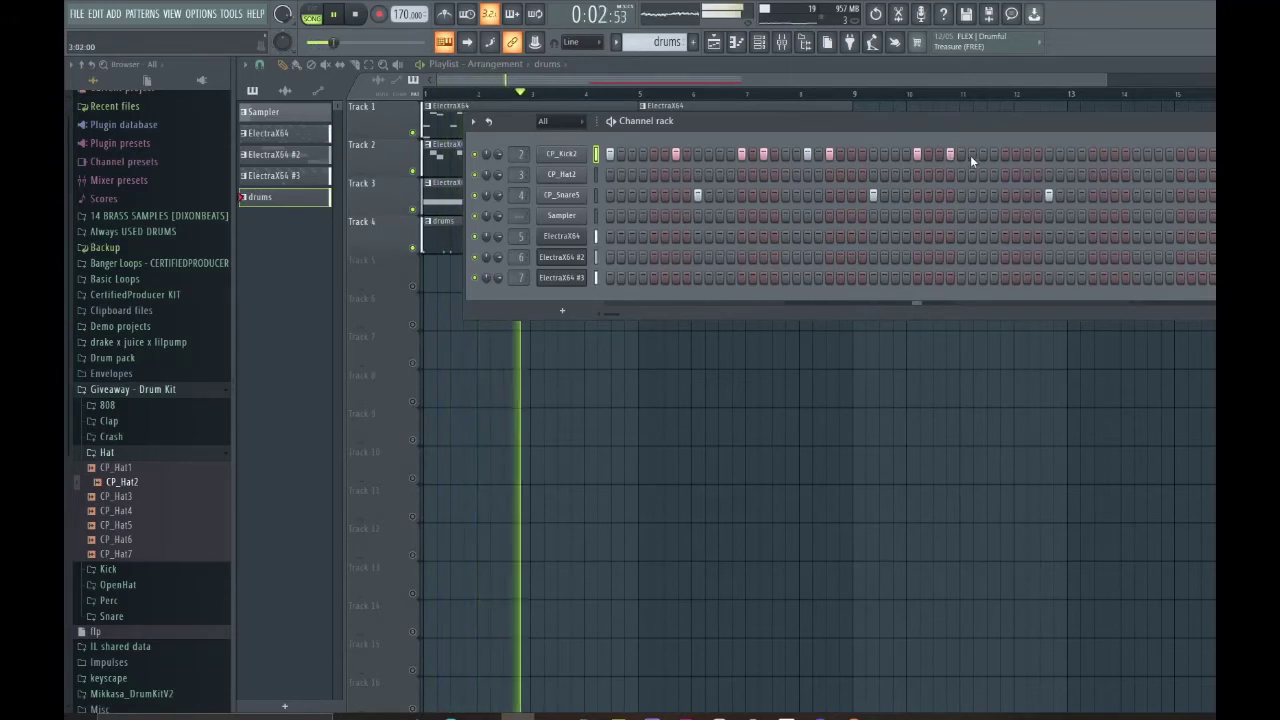
{"action": "left_click", "coordinate": [949, 154]}
Copy the two-bar CP_Kick2 pattern into bars 3 and 4 in the piano roll.
{"action": "right_click", "coordinate": [573, 160]}
{"action": "left_click", "coordinate": [605, 168]}
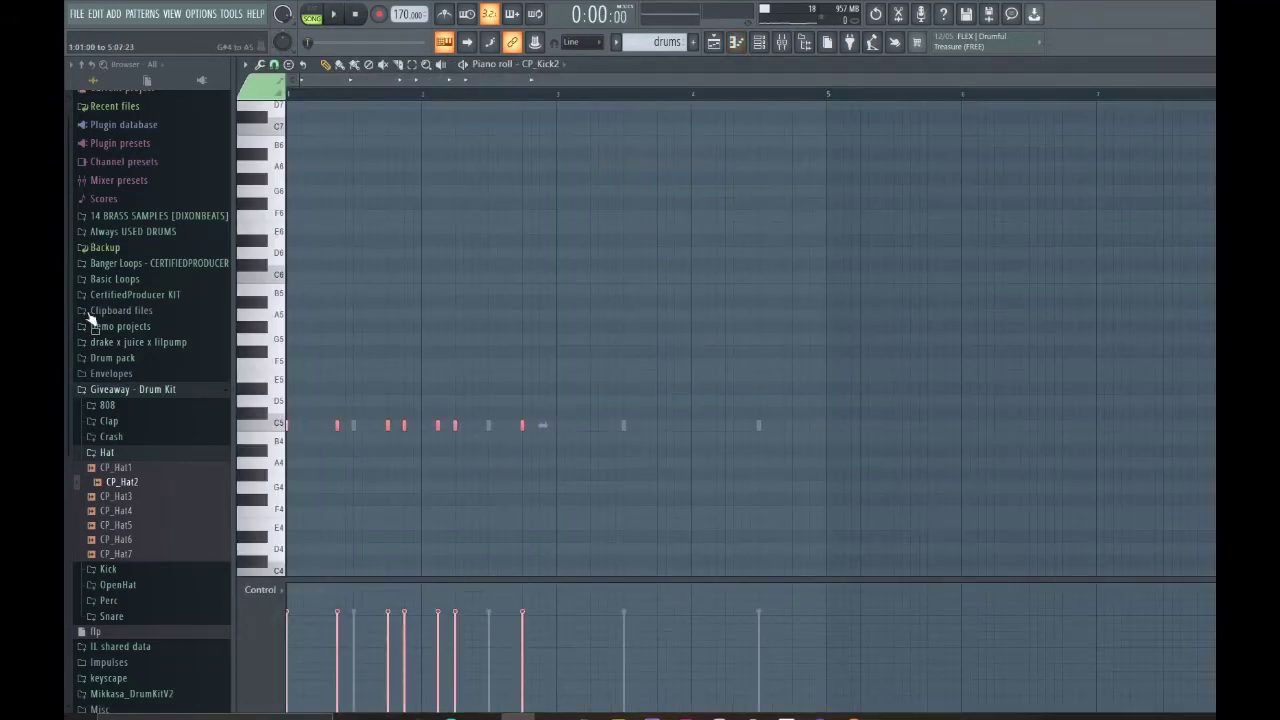
{"action": "left_click_drag", "start_coordinate": [458, 426], "coordinate": [724, 423], "text": "shift"}
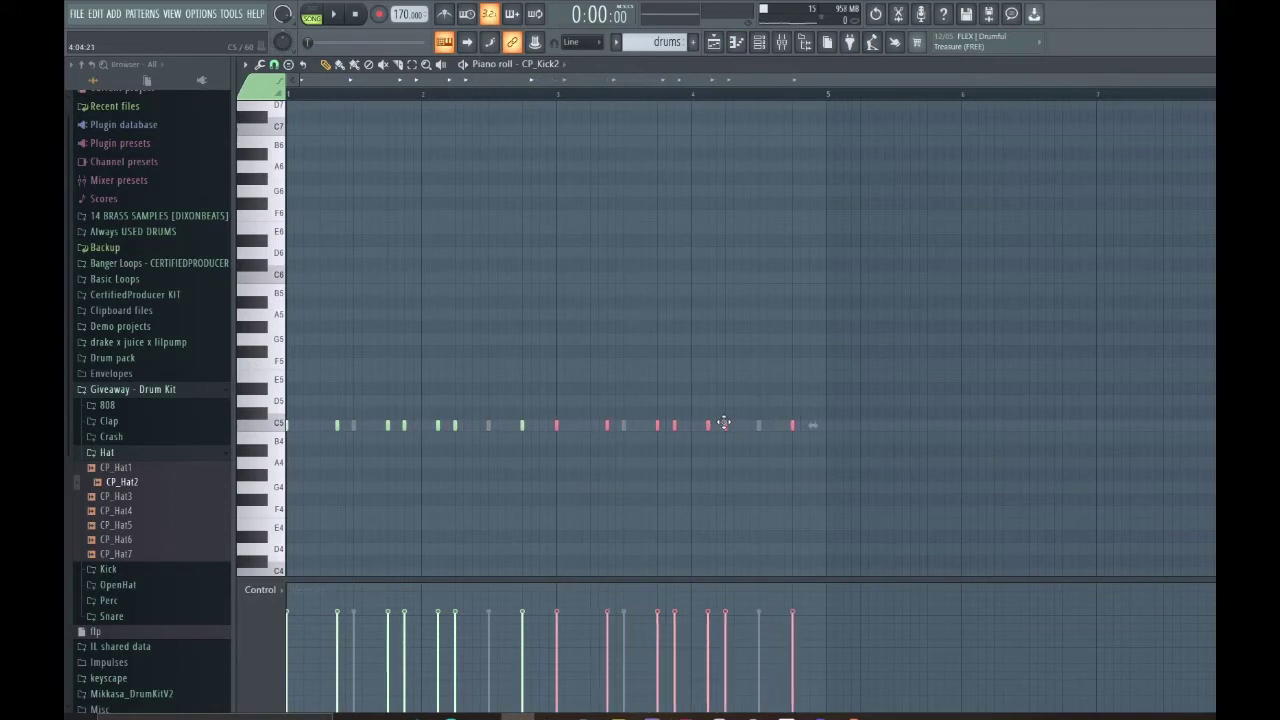
Fill the CP_Hat2 channel with a hit on each 2 steps and play the beat.
{"action": "left_click", "coordinate": [781, 45]}
{"action": "right_click", "coordinate": [558, 178]}
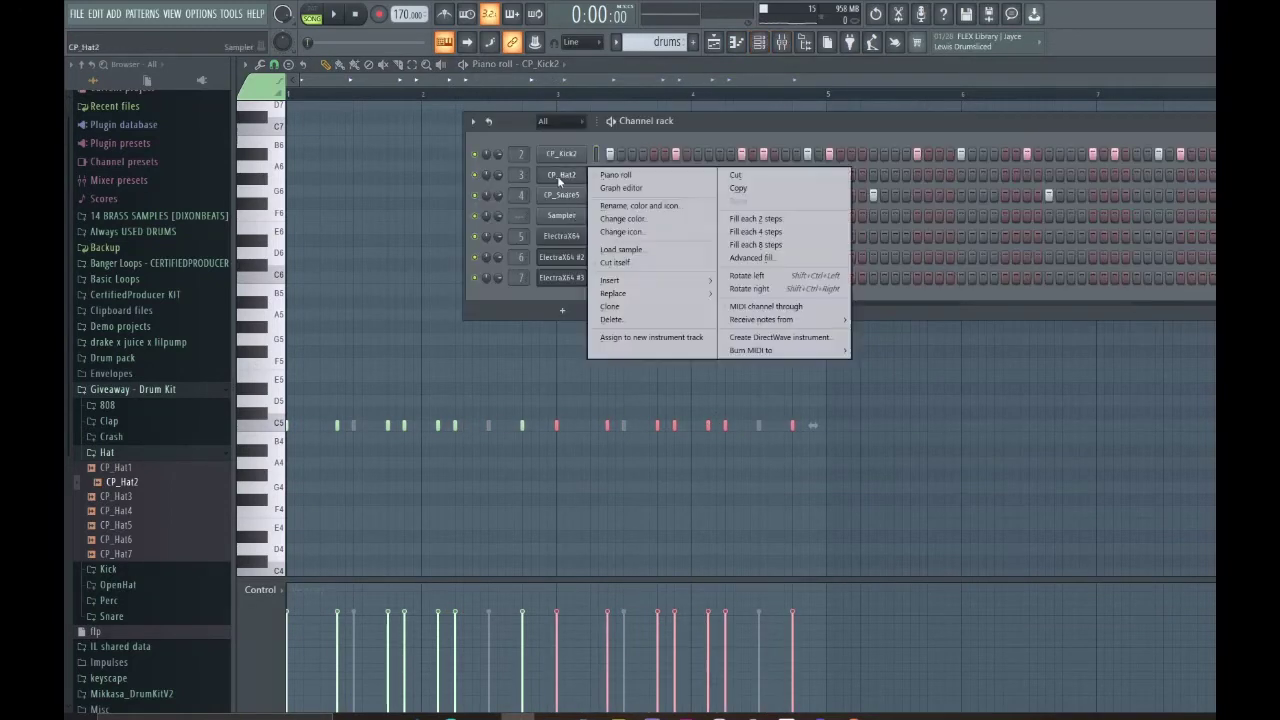
{"action": "left_click", "coordinate": [760, 219]}
{"action": "key", "text": "space"}
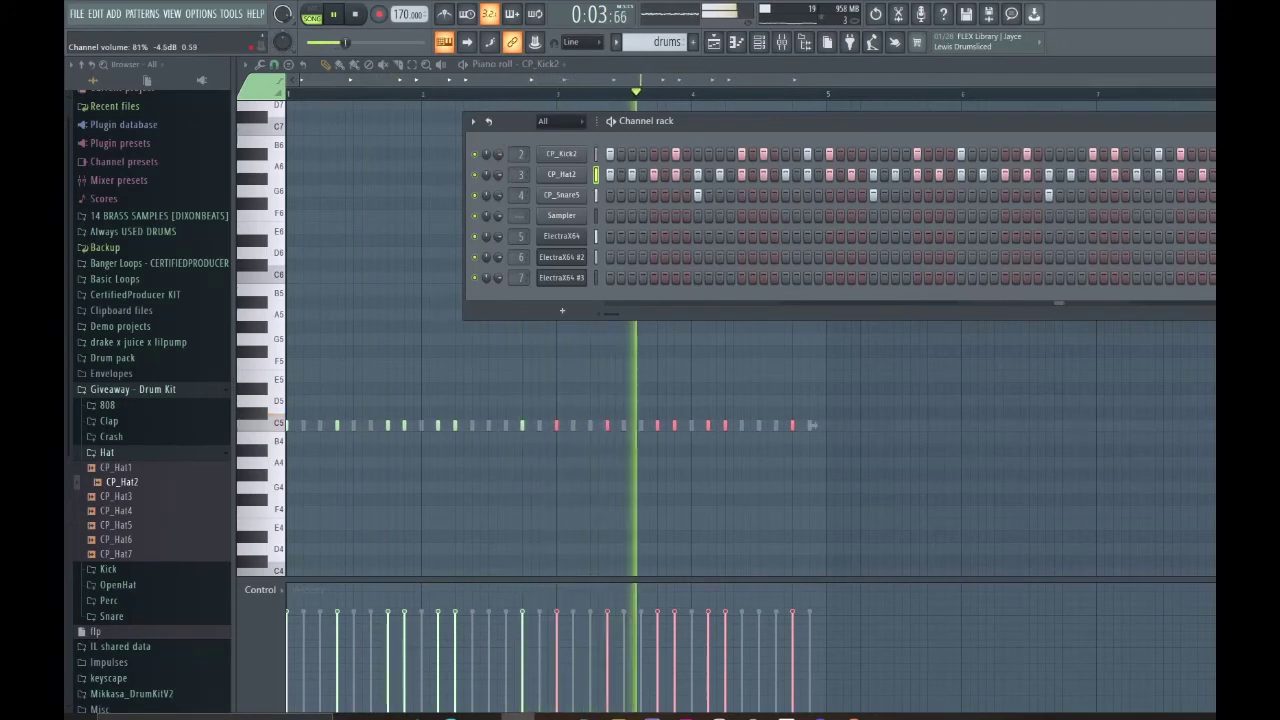
Audition the percussion samples CP_Perc1 and CP_Perc2 in the Giveaway - Drum Kit's Perc folder.
{"action": "left_click", "coordinate": [143, 455]}
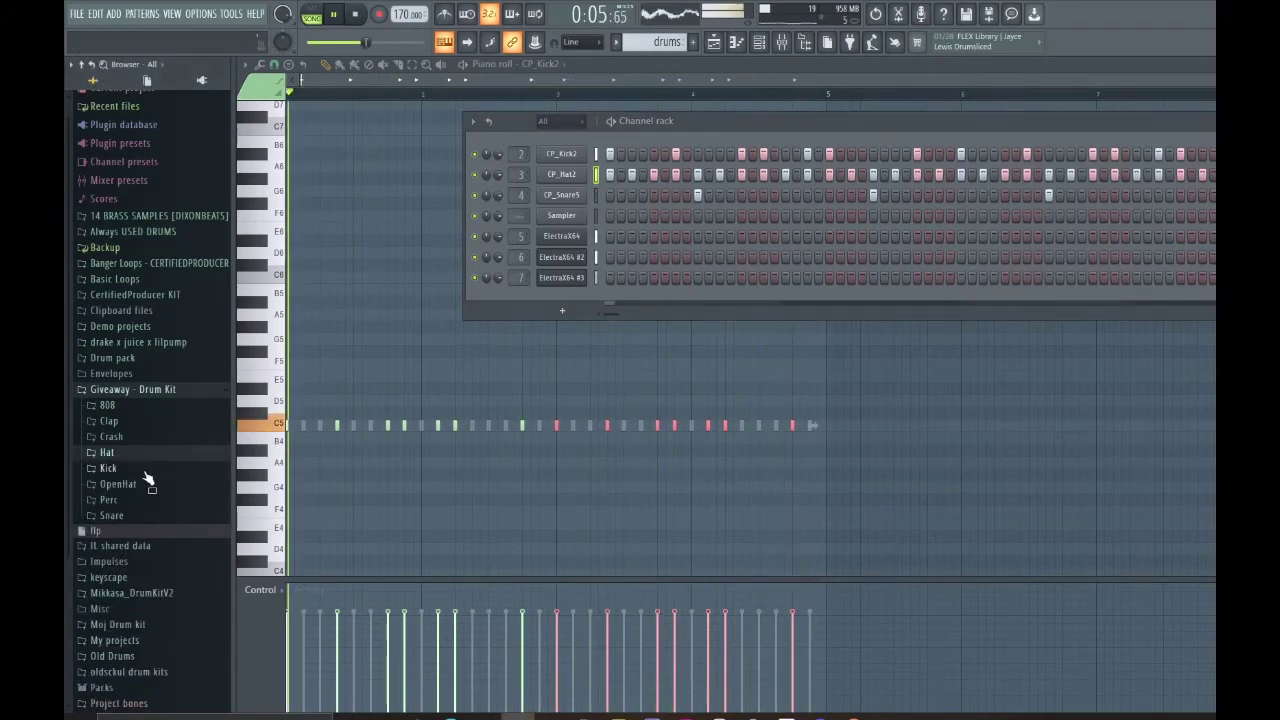
{"action": "left_click", "coordinate": [133, 515]}
{"action": "left_click", "coordinate": [133, 515]}
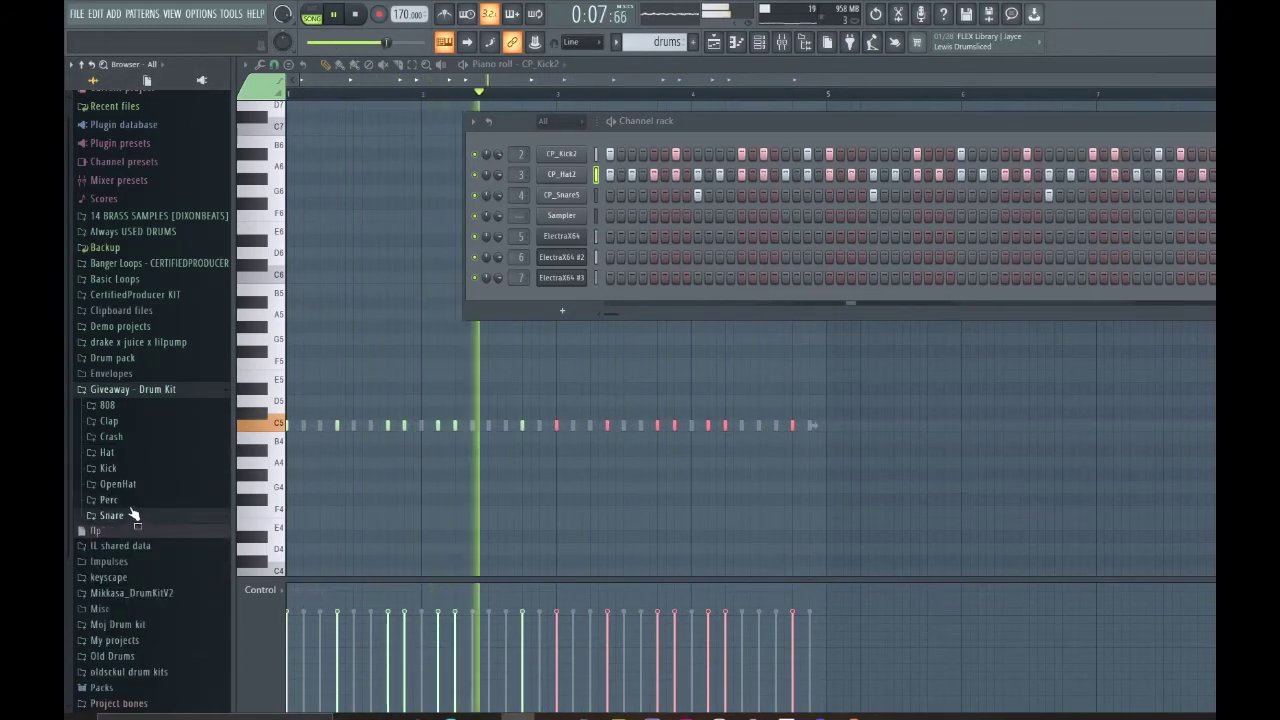
{"action": "left_click", "coordinate": [130, 500]}
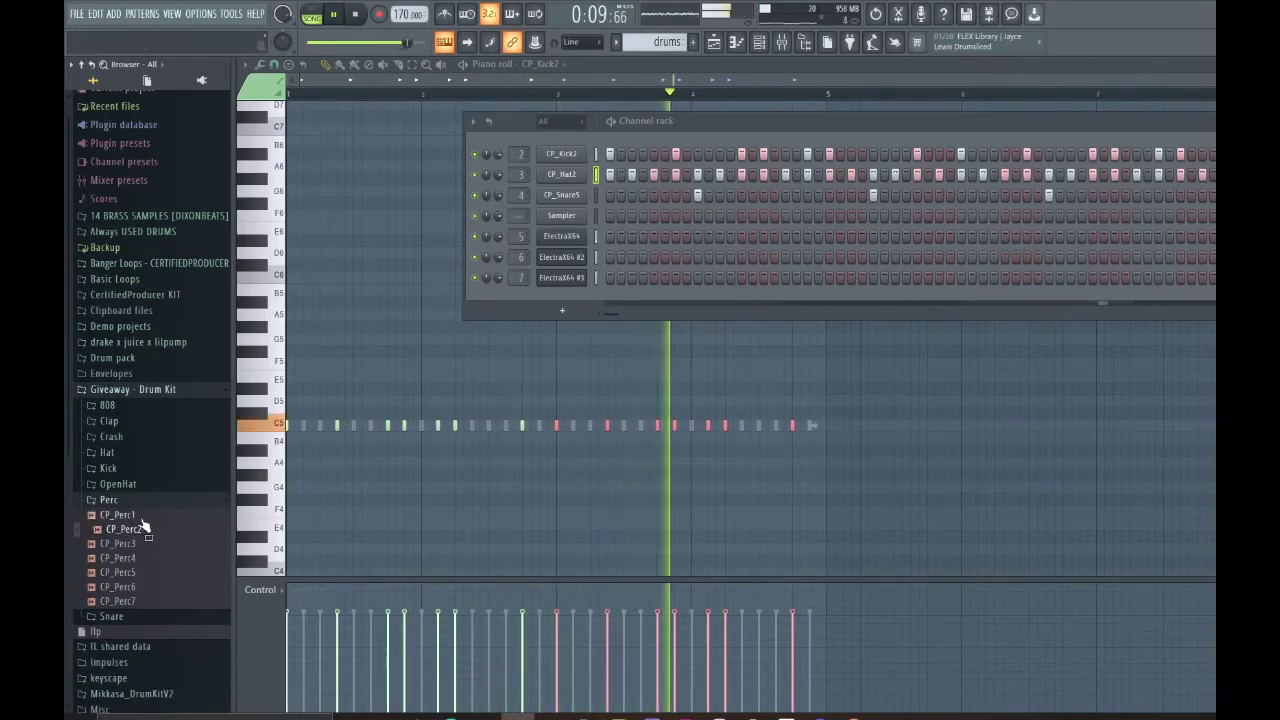
{"action": "left_click", "coordinate": [118, 514]}
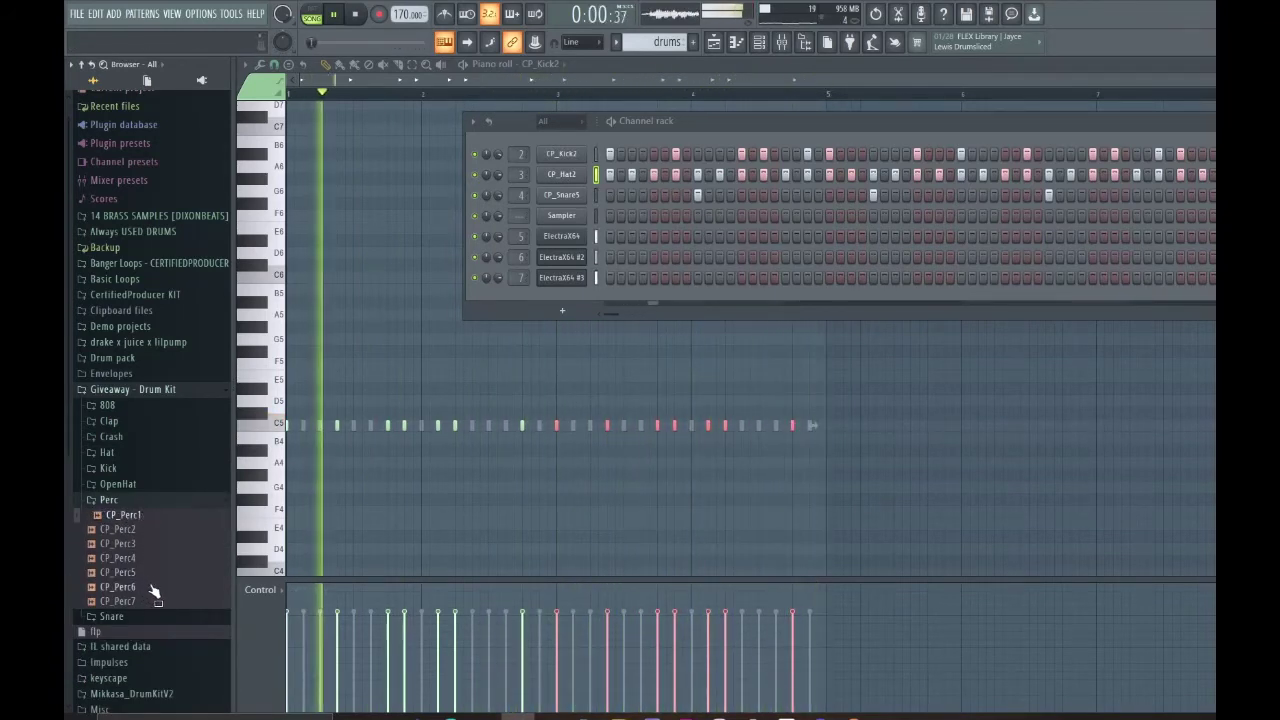
{"action": "left_click", "coordinate": [146, 503]}
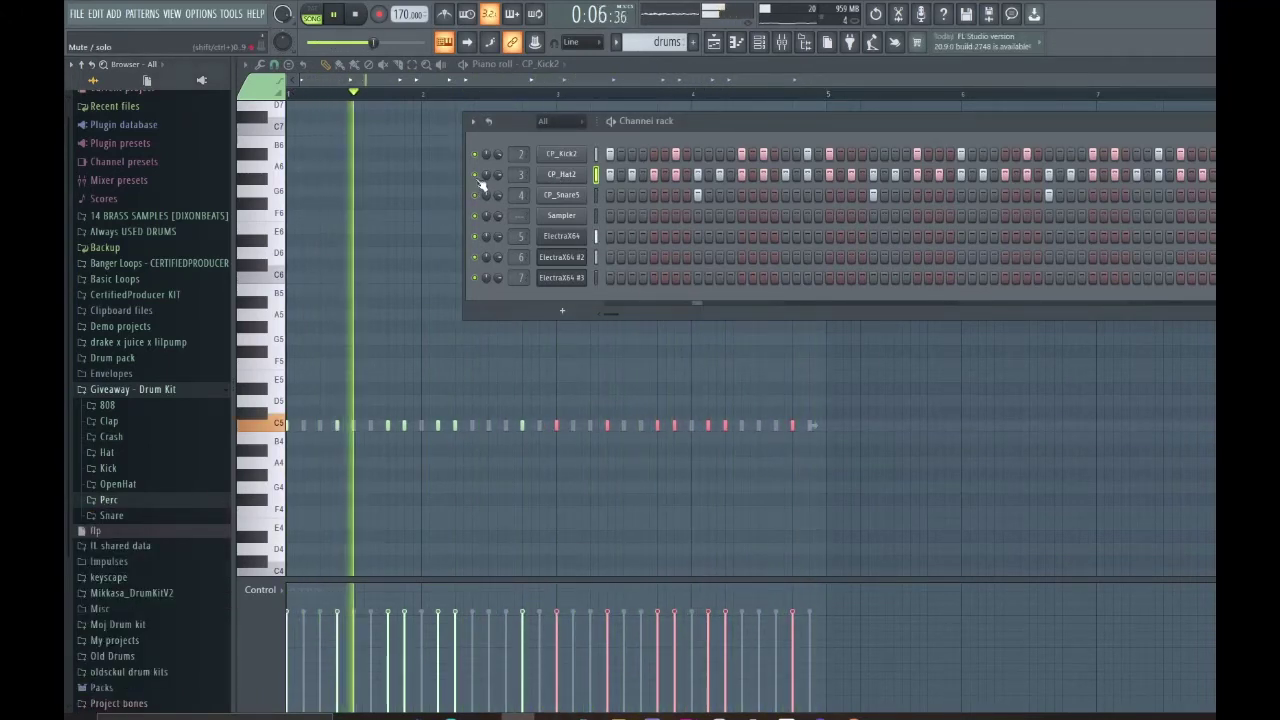
Delete both drums clips from Track 4 of the playlist.
{"action": "key", "text": "F5"}
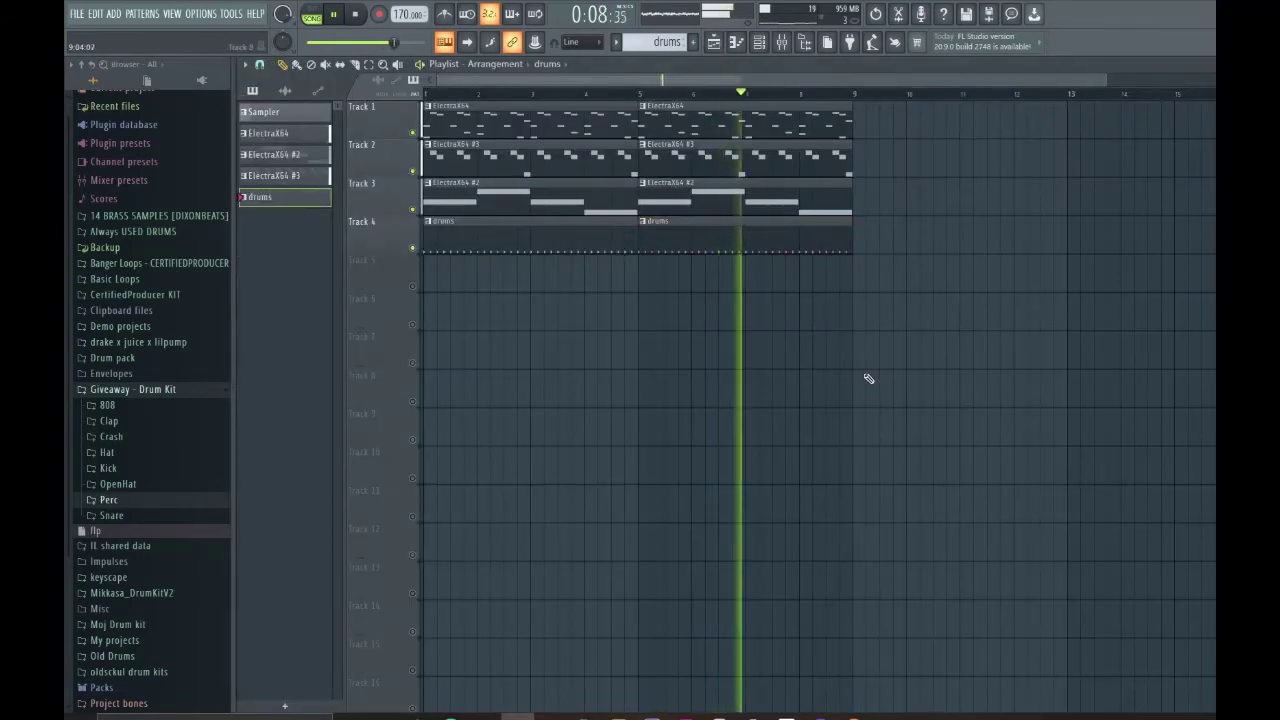
{"action": "right_click", "coordinate": [780, 240]}
{"action": "right_click", "coordinate": [476, 244]}
{"action": "scroll", "coordinate": [597, 356], "scroll_direction": "down", "scroll_amount": 2}
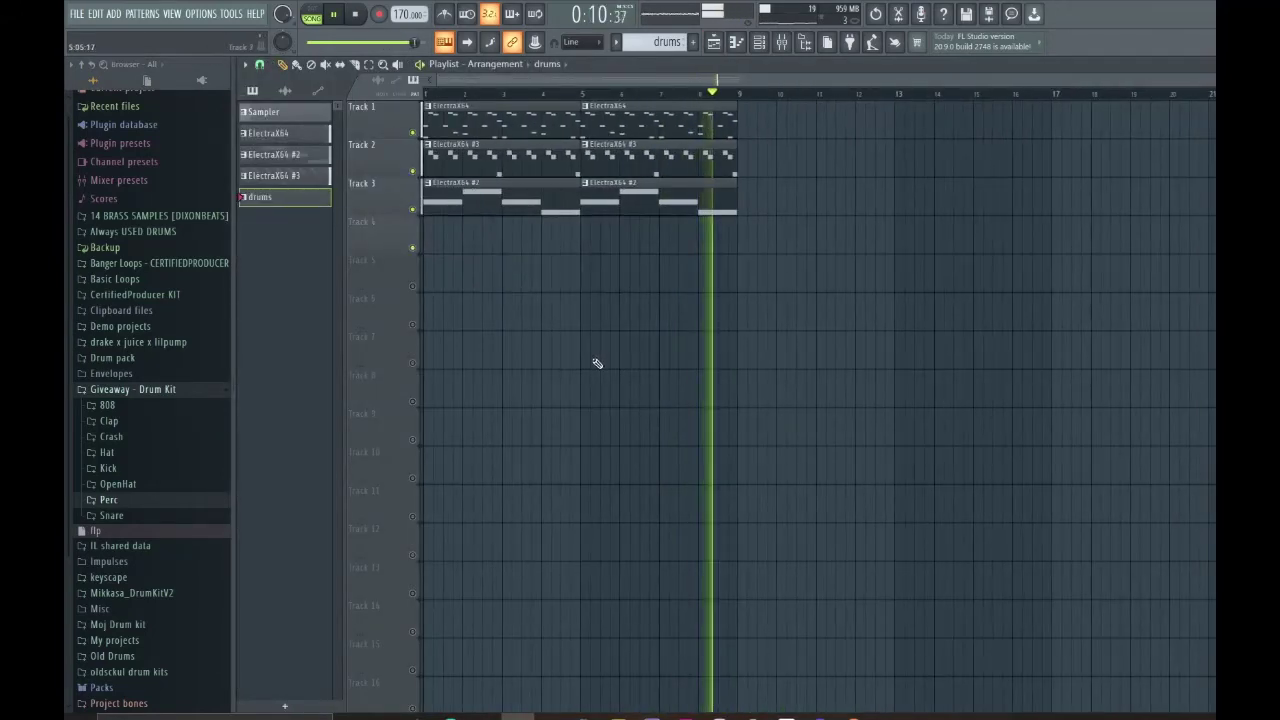
Delete all ElectraX64, ElectraX64 #2 and ElectraX64 #3 clips from the playlist and stop playback.
{"action": "right_click", "coordinate": [543, 190]}
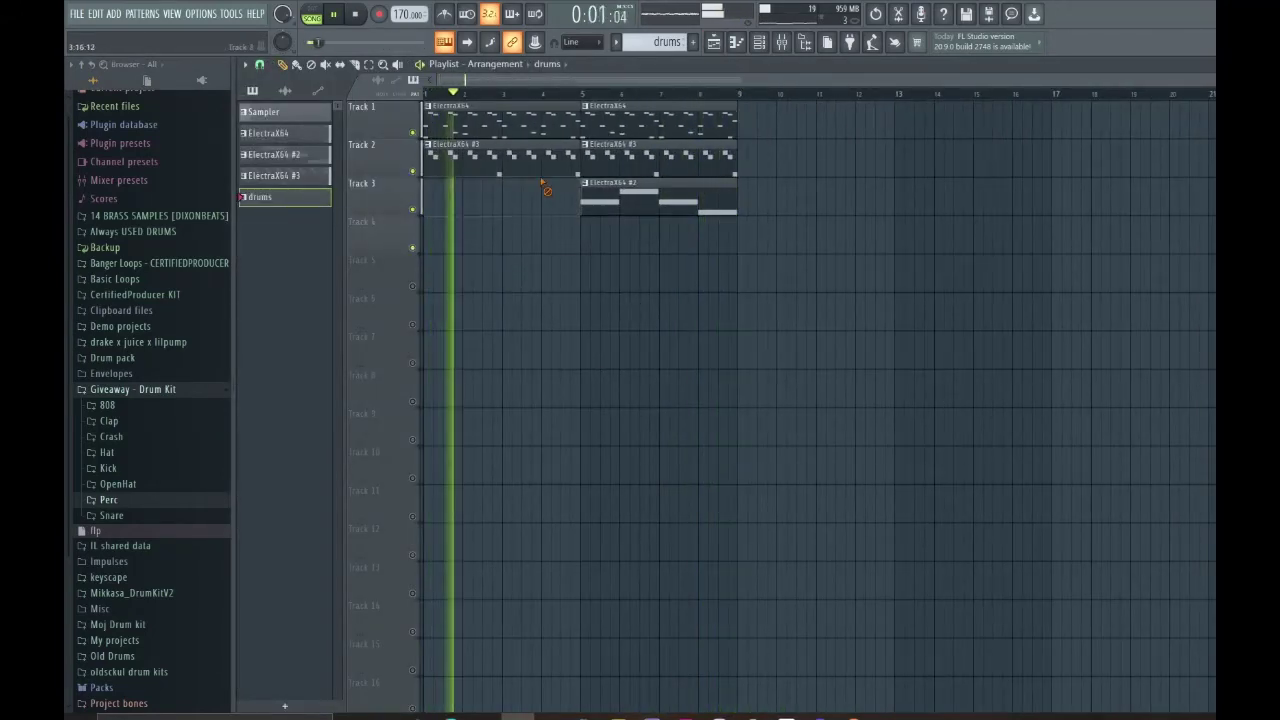
{"action": "right_click", "coordinate": [500, 152]}
{"action": "right_click", "coordinate": [640, 152]}
{"action": "right_click", "coordinate": [626, 200]}
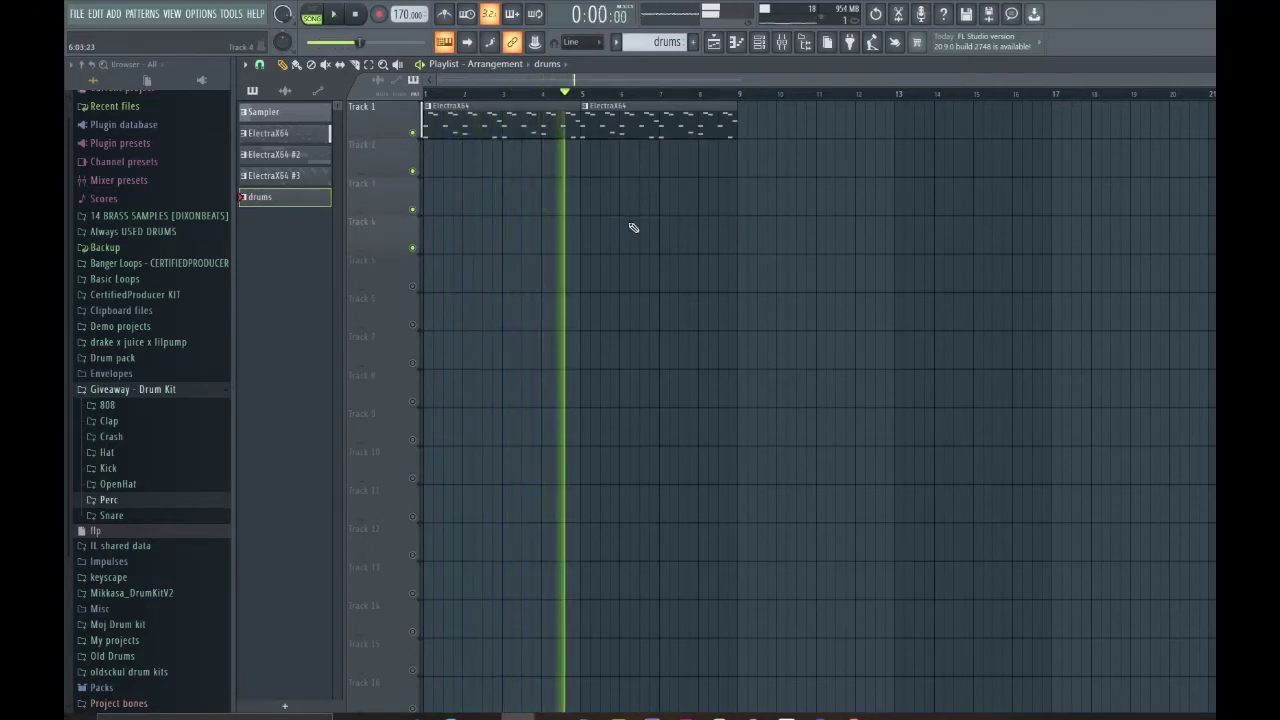
{"action": "key", "text": "space"}
{"action": "right_click", "coordinate": [714, 130]}
{"action": "scroll", "coordinate": [537, 177], "scroll_direction": "up", "scroll_amount": 3}
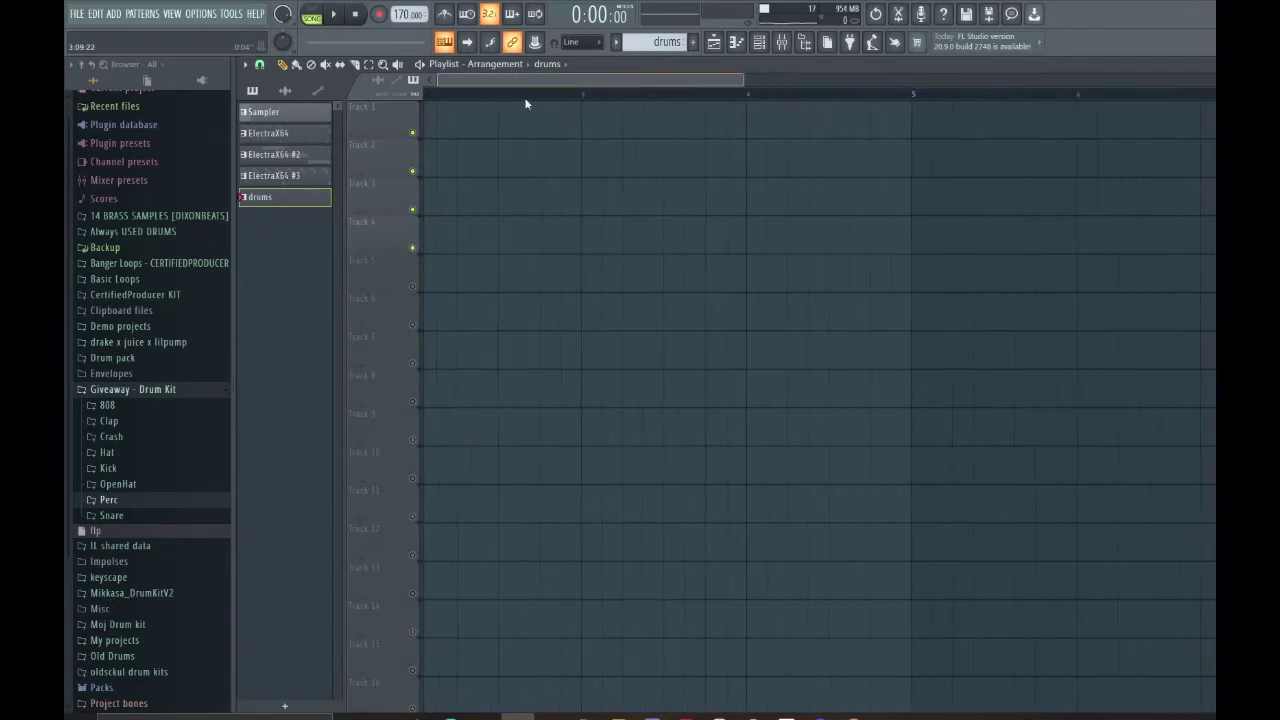
Place the ElectraX64 pattern at bar 1 of Track 1 and duplicate it to bar 5.
{"action": "scroll", "coordinate": [525, 103], "scroll_direction": "down", "scroll_amount": 3}
{"action": "left_click", "coordinate": [312, 133]}
{"action": "left_click", "coordinate": [480, 168]}
{"action": "left_click_drag", "start_coordinate": [605, 170], "coordinate": [553, 130]}
{"action": "scroll", "coordinate": [500, 200], "scroll_direction": "down", "scroll_amount": 3}
{"action": "left_click_drag", "start_coordinate": [655, 168], "coordinate": [540, 121]}
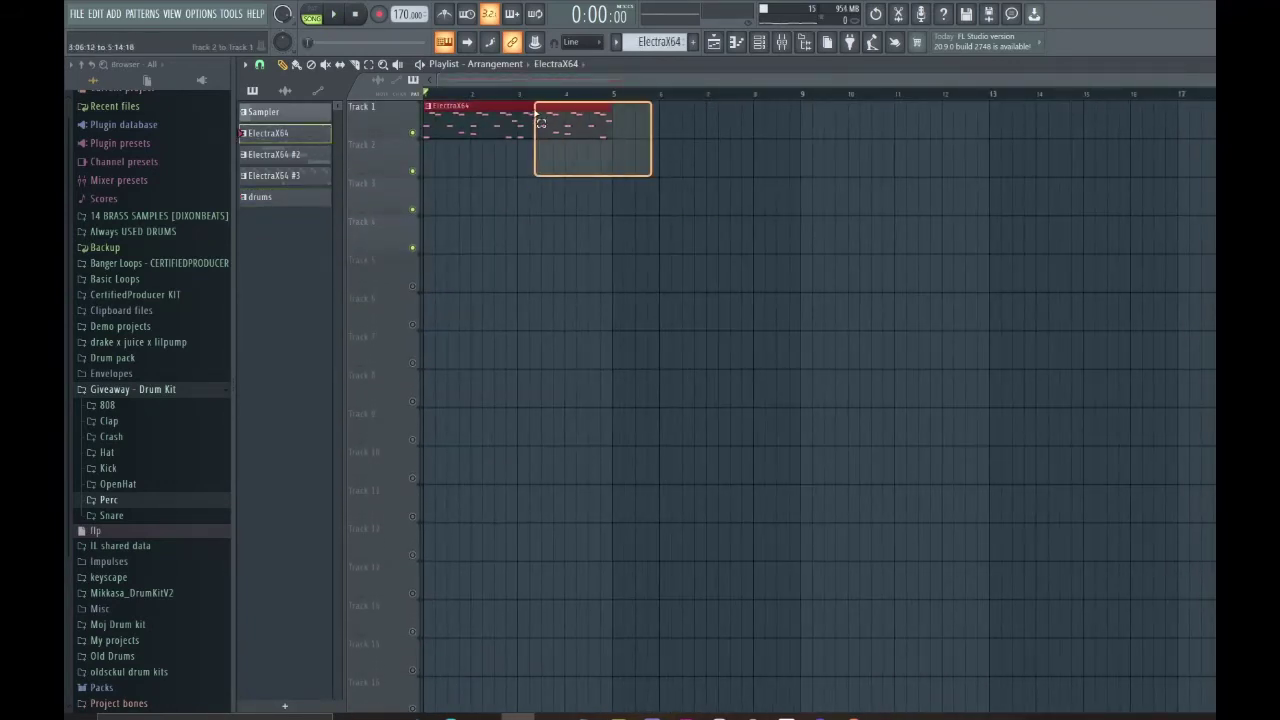
{"action": "key", "text": "ctrl+b"}
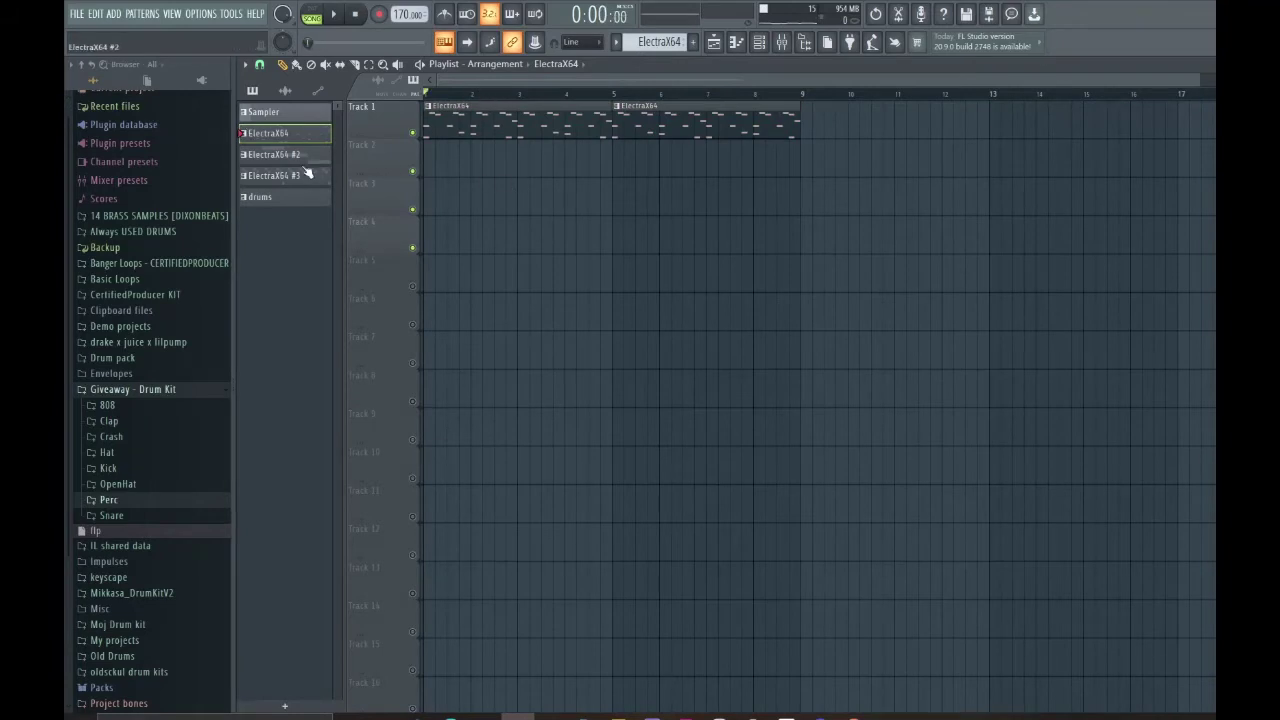
Place ElectraX64 #2 on Track 2 and ElectraX64 #3 on Track 3 at bar 1, duplicating both to bar 5.
{"action": "left_click_drag", "start_coordinate": [400, 157], "coordinate": [475, 162]}
{"action": "left_click_drag", "start_coordinate": [303, 185], "coordinate": [475, 190]}
{"action": "key", "text": "ctrl+b"}
Duplicate the ElectraX64 clip on Track 1 and the ElectraX64 #3 clip on Track 3 to bar 9.
{"action": "left_click", "coordinate": [745, 122]}
{"action": "key", "text": "ctrl+b"}
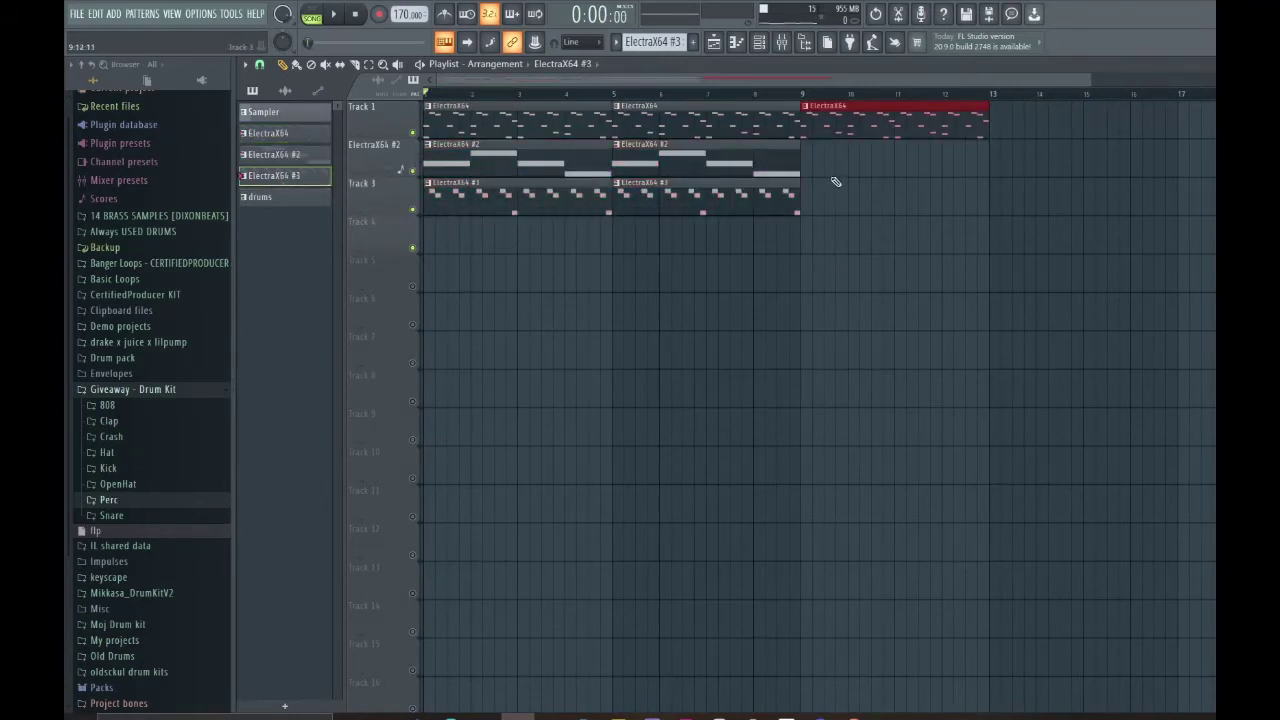
{"action": "left_click_drag", "start_coordinate": [830, 180], "coordinate": [700, 250]}
{"action": "key", "text": "ctrl+b"}
{"action": "scroll", "coordinate": [634, 194], "scroll_direction": "down", "scroll_amount": 2}
Play the arrangement and add another copy of the ElectraX64 clip at bar 13 of Track 1.
{"action": "key", "text": "space"}
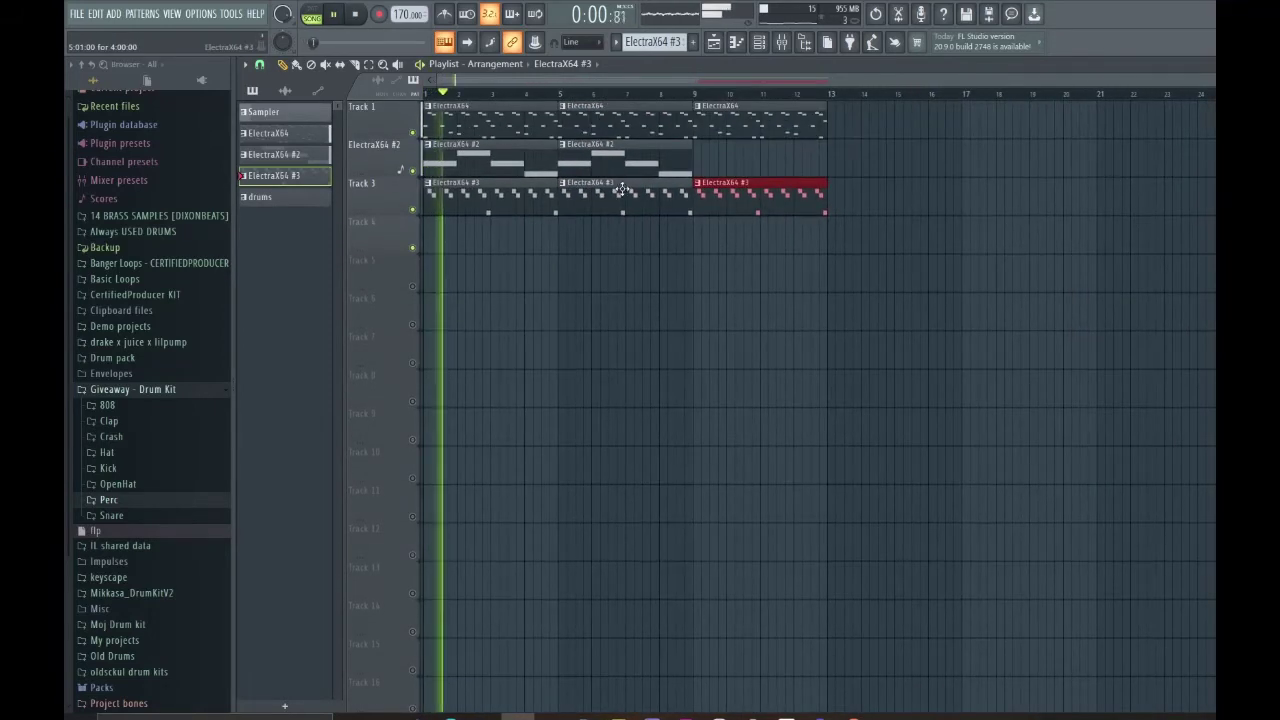
{"action": "left_click", "coordinate": [766, 167]}
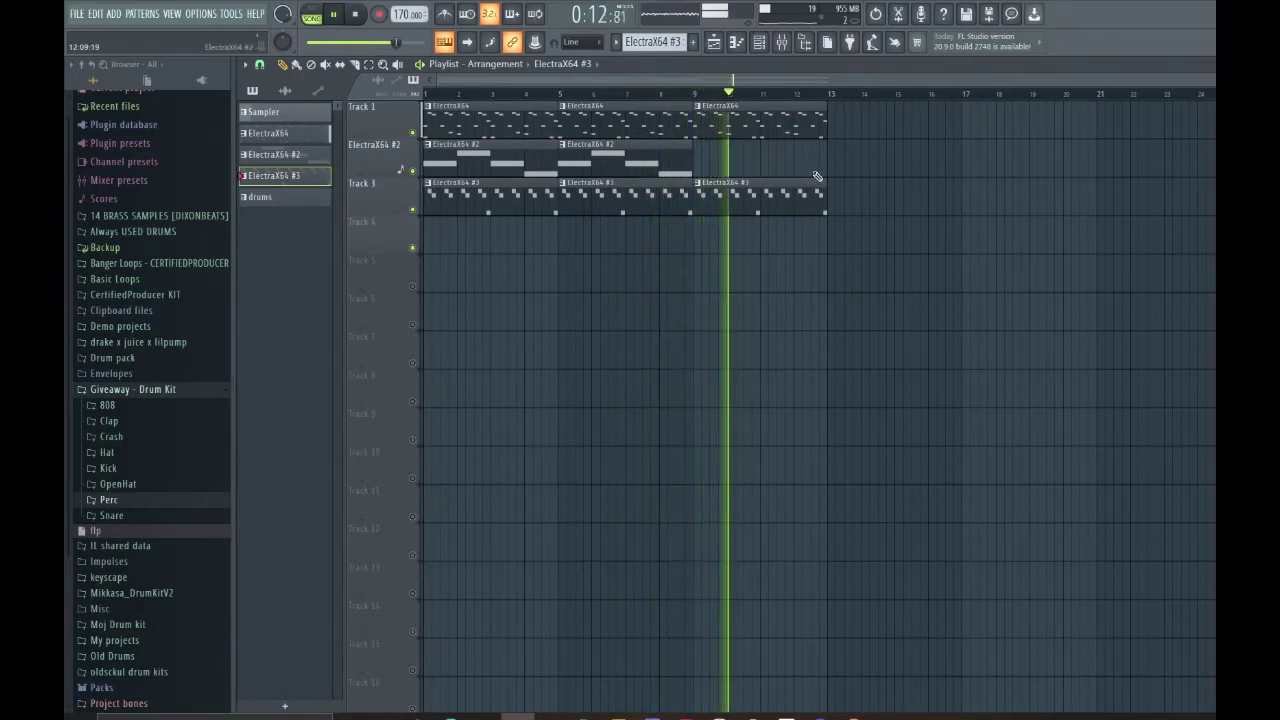
{"action": "left_click_drag", "start_coordinate": [785, 125], "coordinate": [920, 125]}
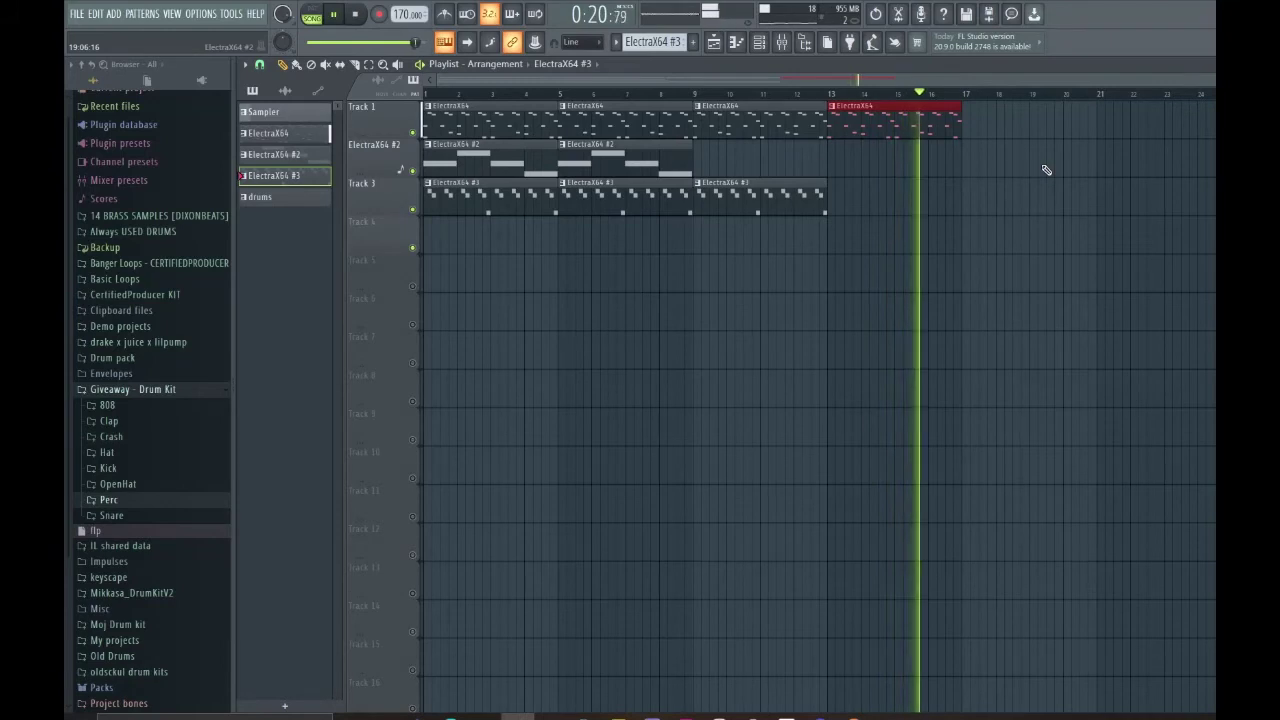
{"action": "key", "text": "space"}
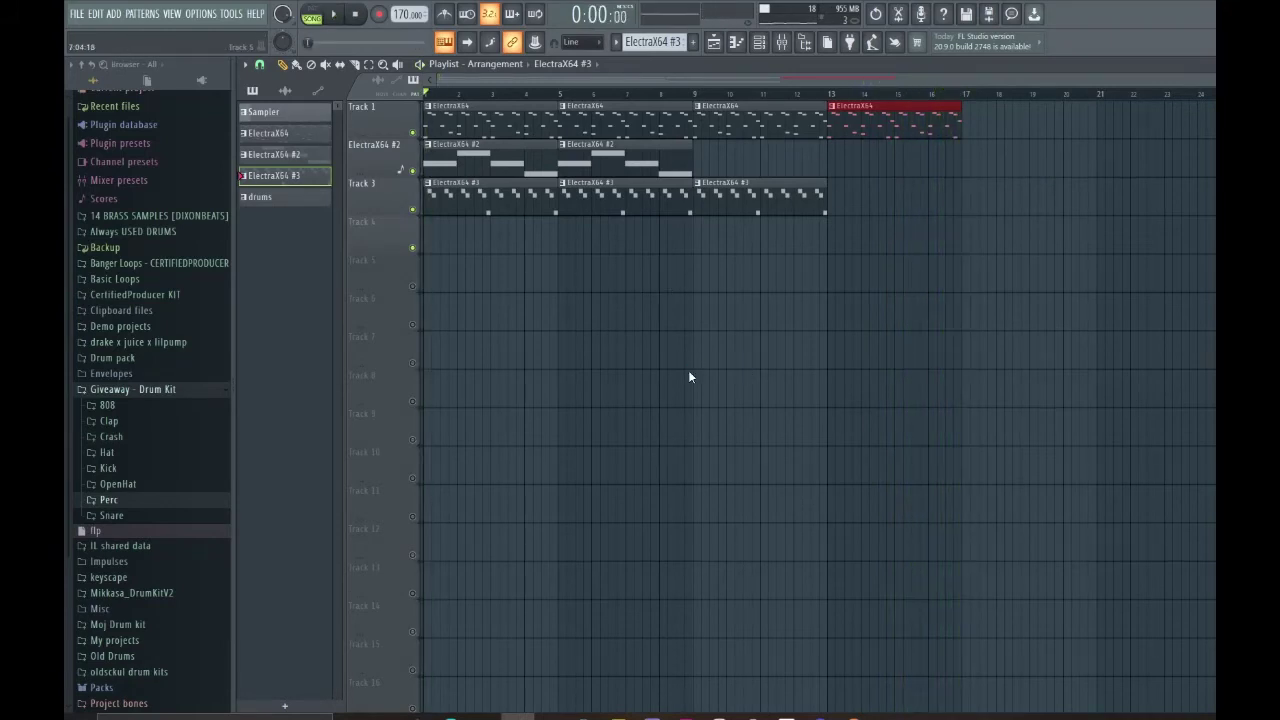
Save the project as "live stream loop" in the lupovi folder on the D: drive.
{"action": "key", "text": "ctrl+s"}
{"action": "scroll", "coordinate": [497, 595], "scroll_direction": "down", "scroll_amount": 2}
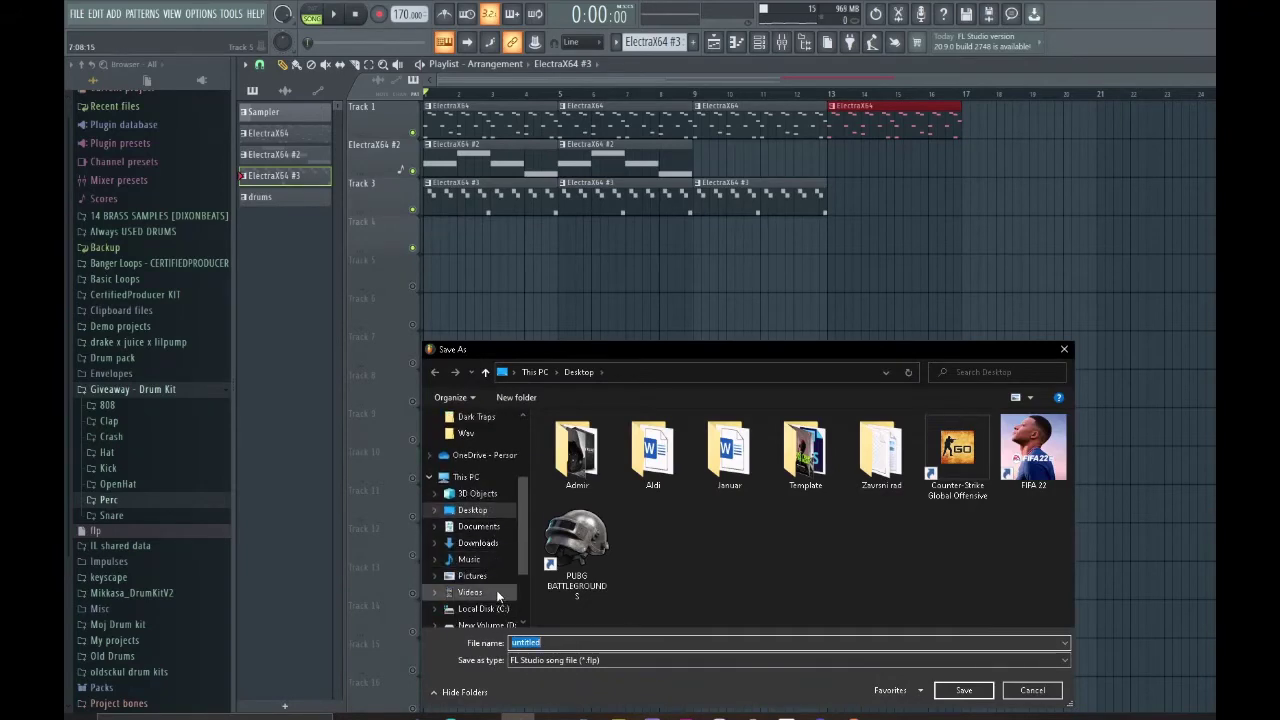
{"action": "scroll", "coordinate": [499, 598], "scroll_direction": "down", "scroll_amount": 2}
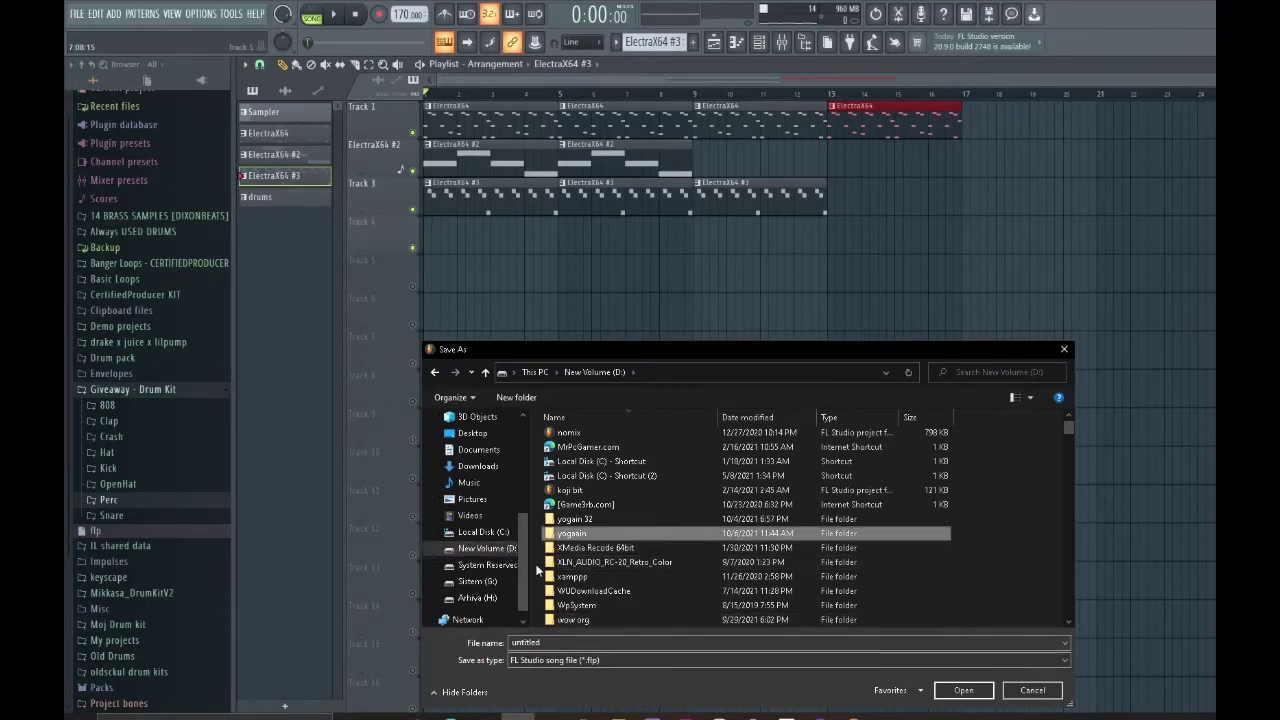
{"action": "scroll", "coordinate": [692, 546], "scroll_direction": "down", "scroll_amount": 15}
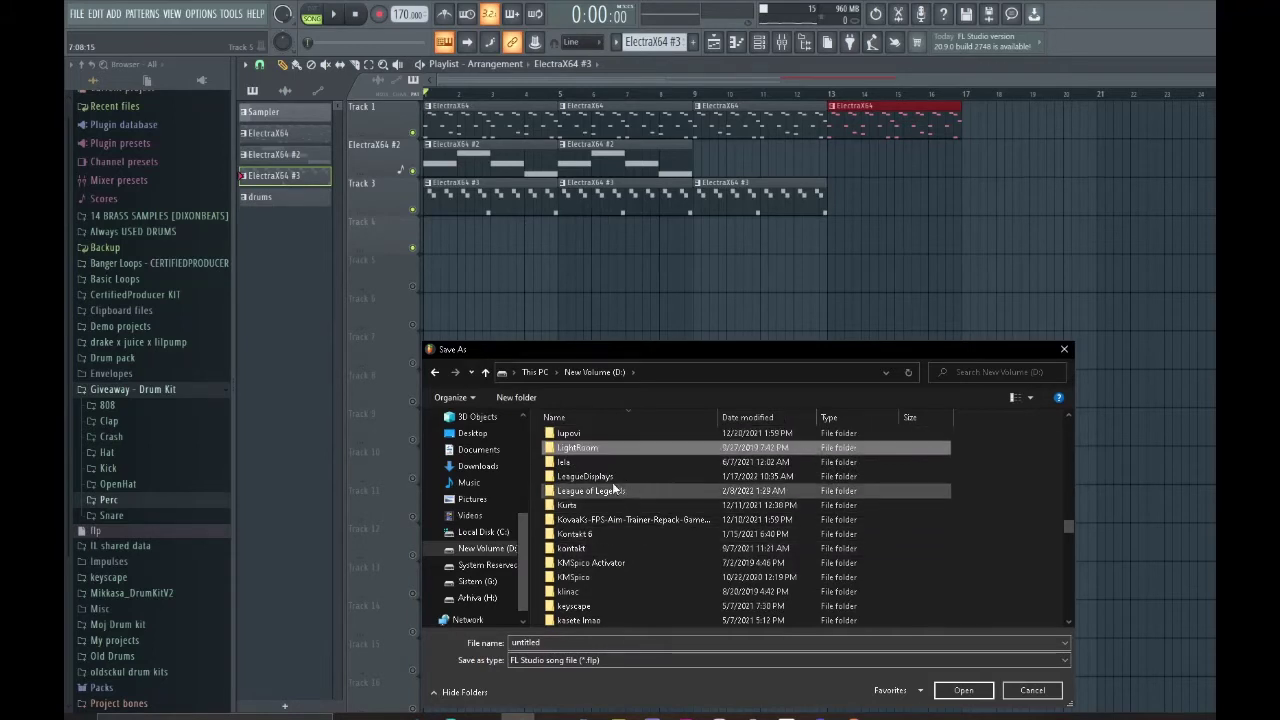
{"action": "double_click", "coordinate": [575, 434]}
{"action": "scroll", "coordinate": [697, 543], "scroll_direction": "down", "scroll_amount": 5}
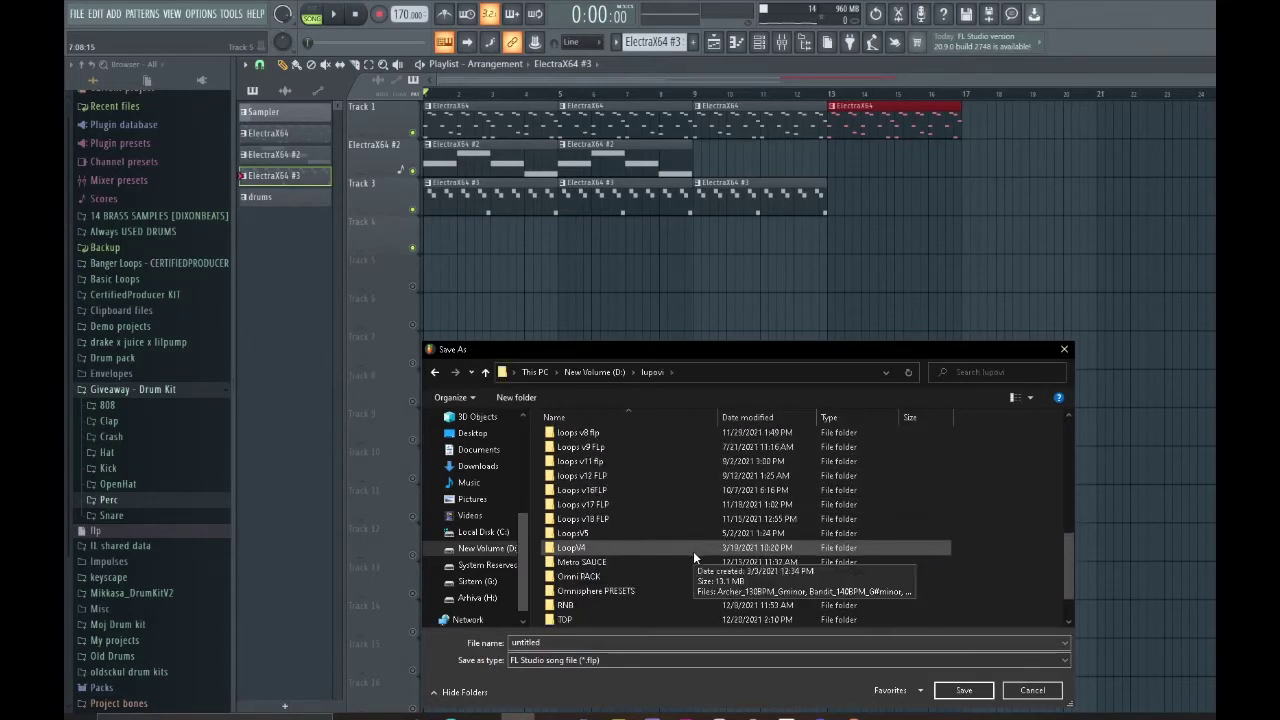
{"action": "left_click", "coordinate": [614, 642]}
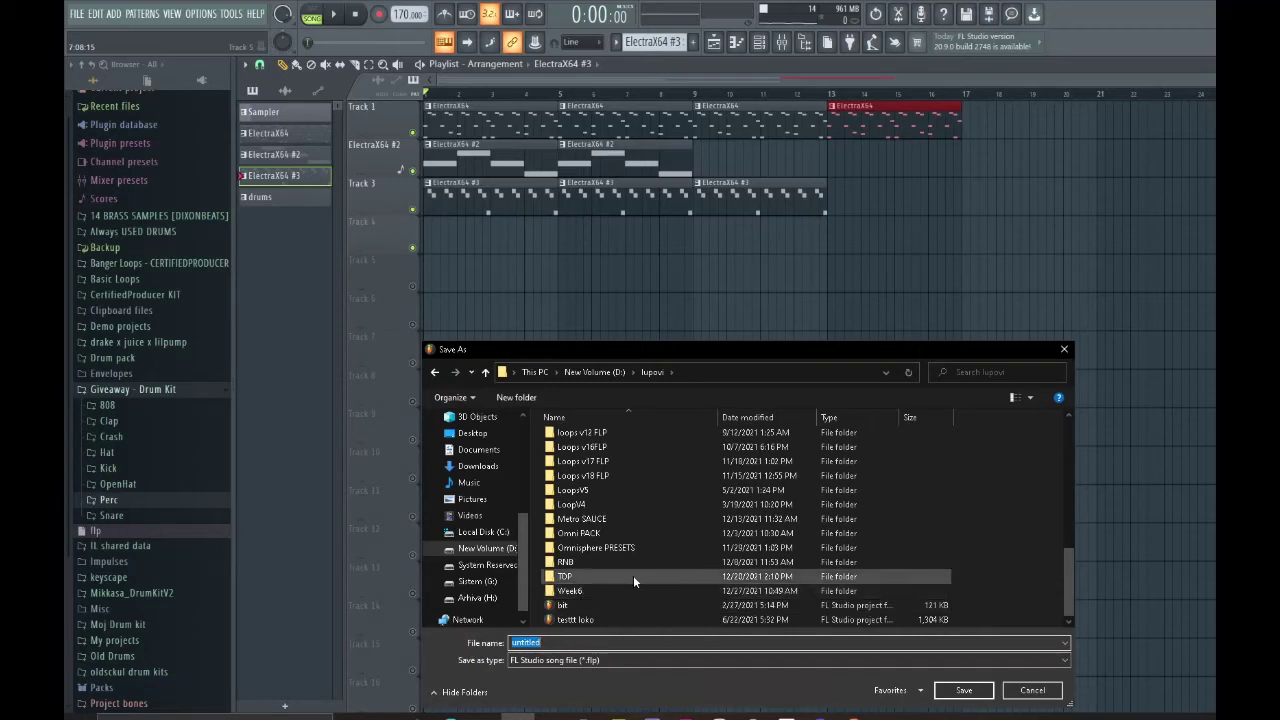
{"action": "type", "text": "live stream loop"}
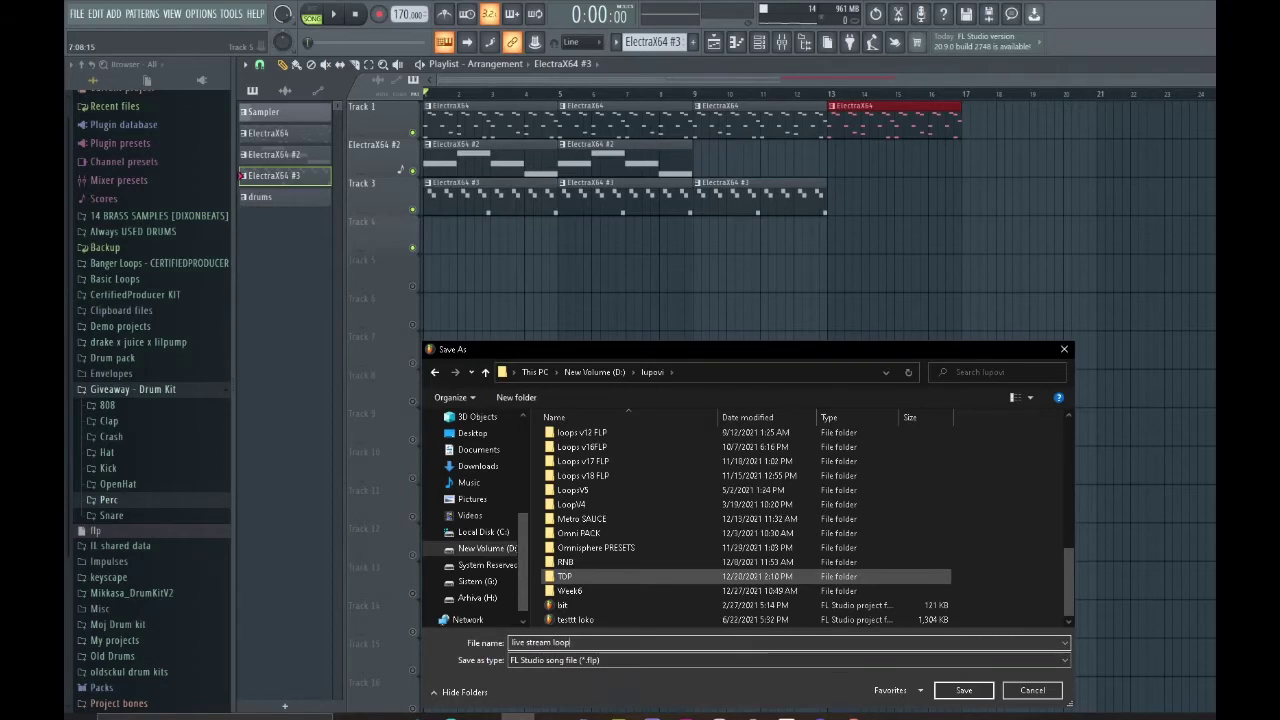
{"action": "key", "text": "Return"}
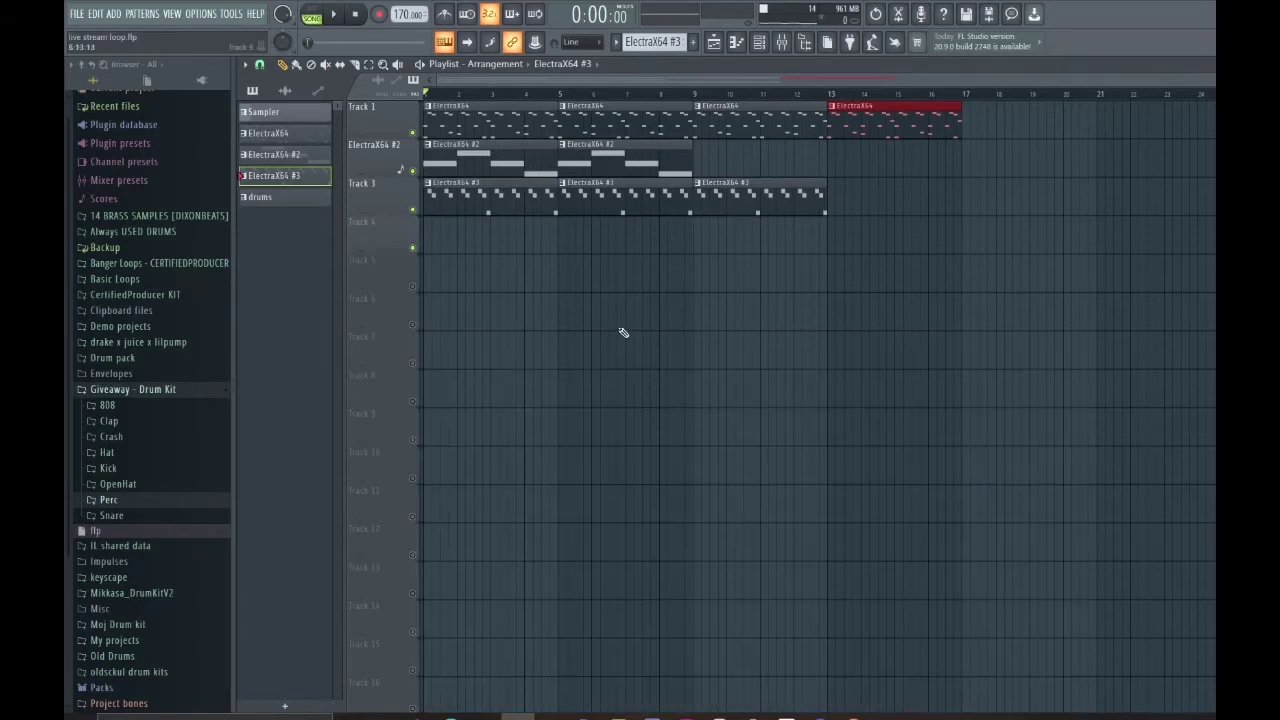
Save the current project, then start a new basic project.
{"action": "left_click", "coordinate": [78, 15]}
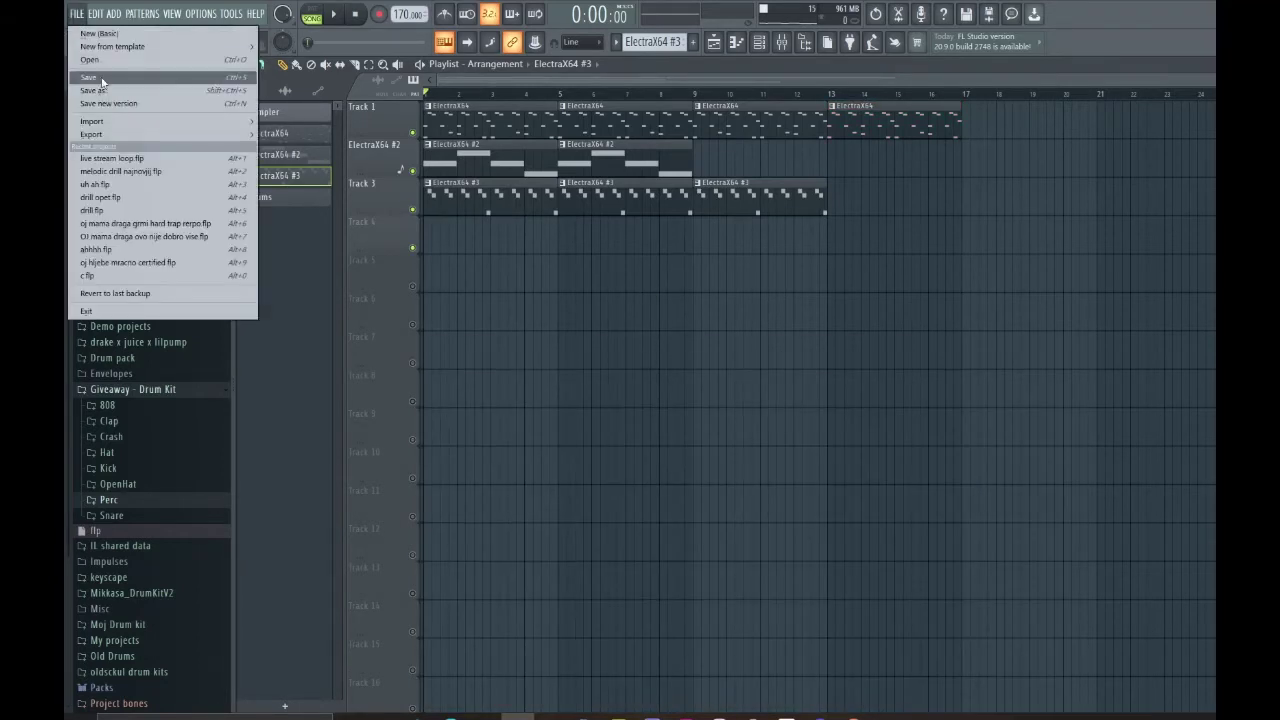
{"action": "left_click", "coordinate": [98, 77]}
{"action": "left_click", "coordinate": [80, 16]}
{"action": "left_click", "coordinate": [177, 36]}
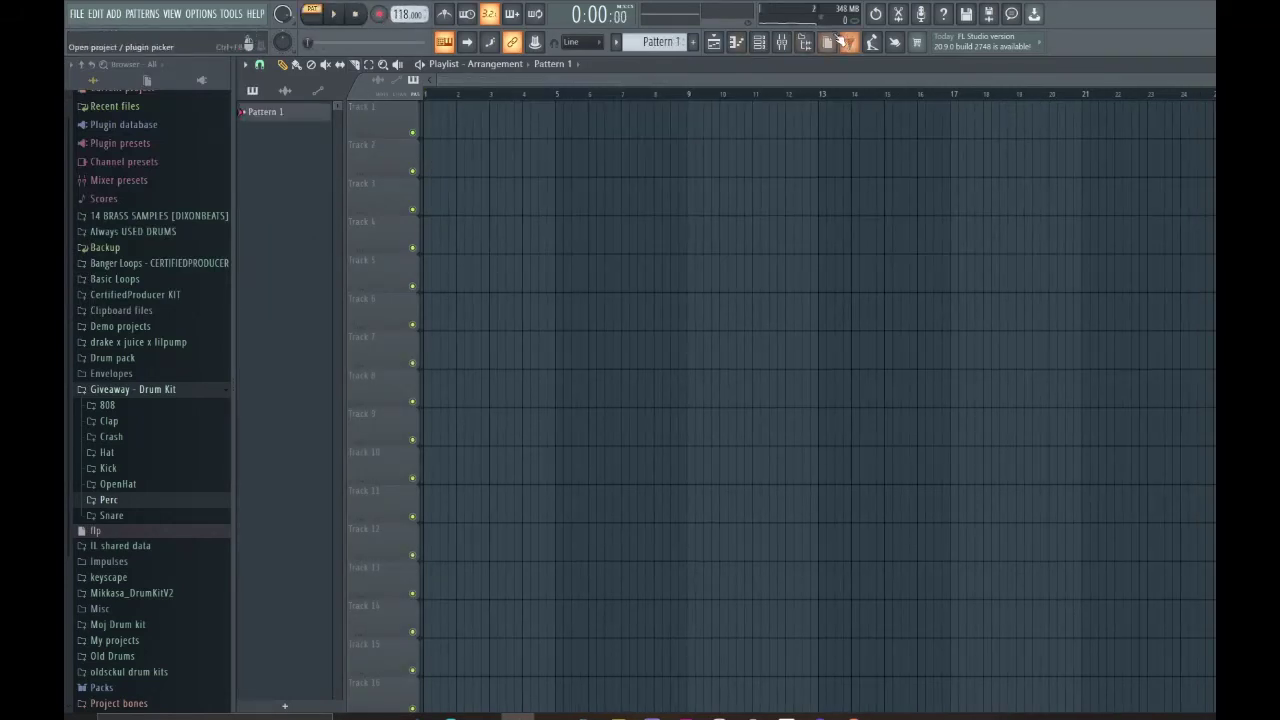
Show the channel rack and open the Sampler channel's piano roll.
{"action": "left_click", "coordinate": [768, 43]}
{"action": "left_click", "coordinate": [562, 249]}
{"action": "left_click", "coordinate": [716, 237]}
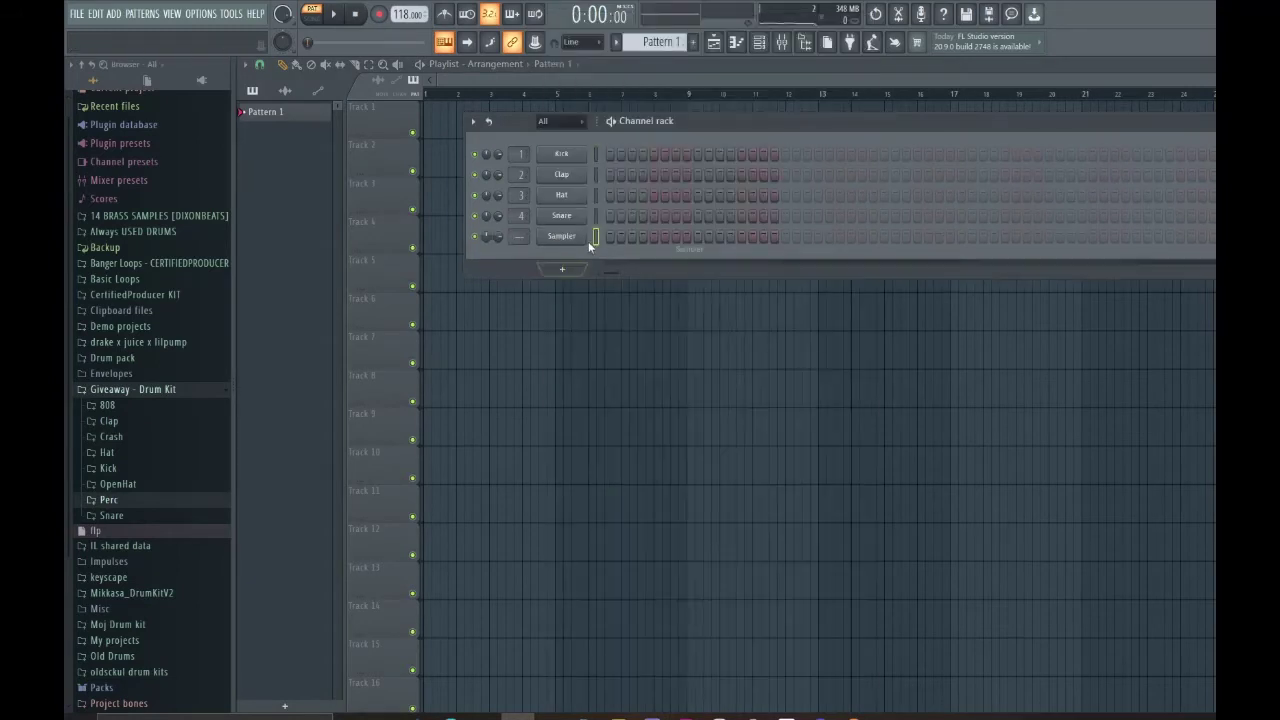
{"action": "right_click", "coordinate": [562, 236]}
{"action": "left_click", "coordinate": [610, 236]}
Stamp a G major scale from G4 to F#5 at the start of bar 1 in the Sampler's piano roll.
{"action": "left_click", "coordinate": [298, 74]}
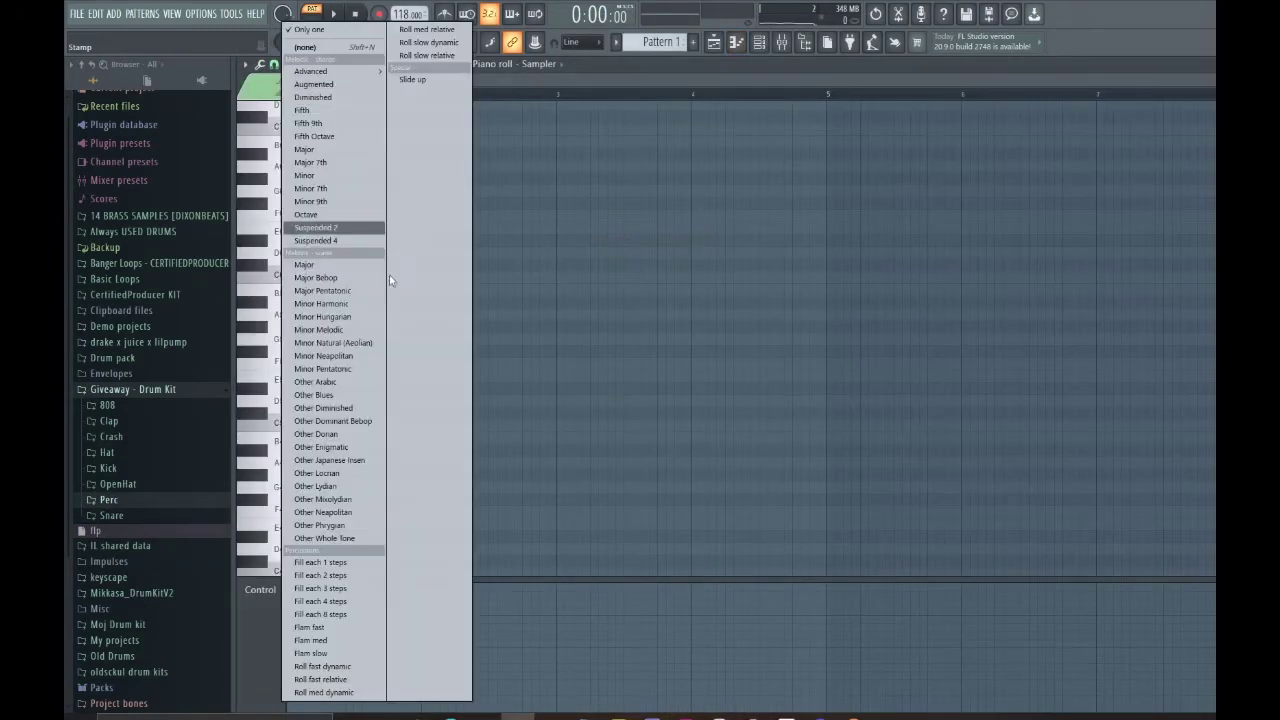
{"action": "left_click", "coordinate": [363, 306]}
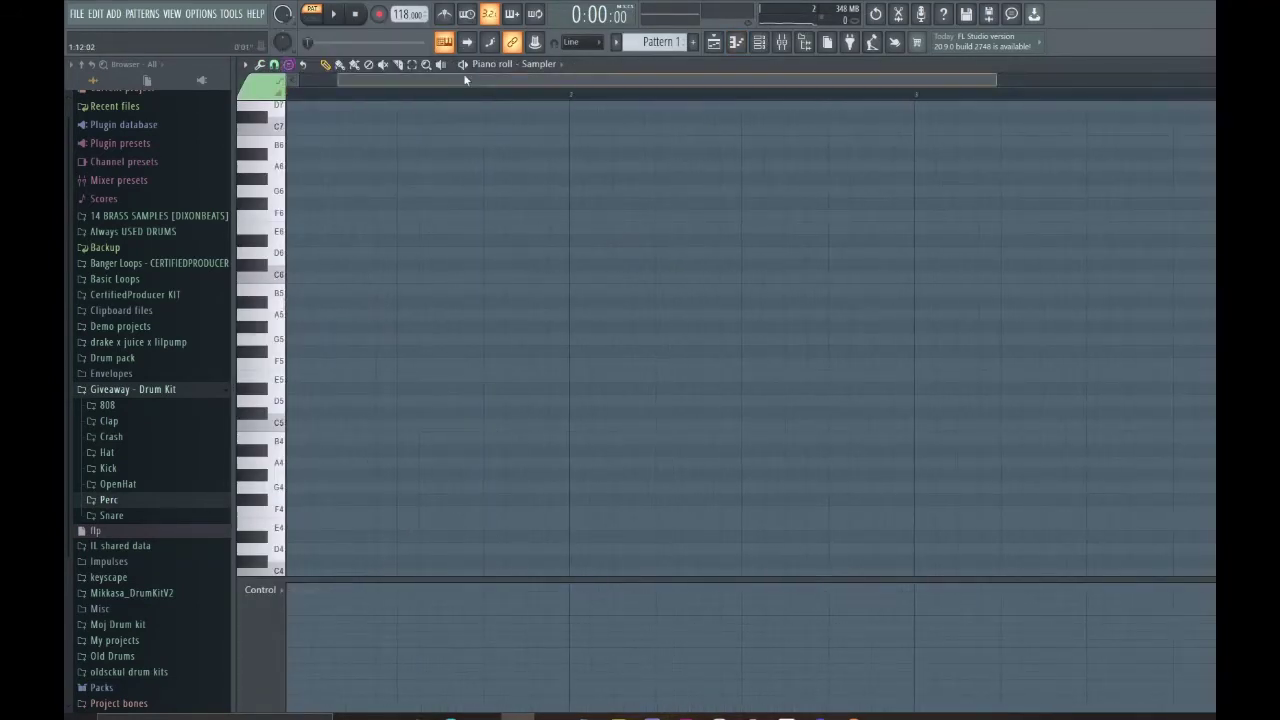
{"action": "left_click", "coordinate": [289, 64]}
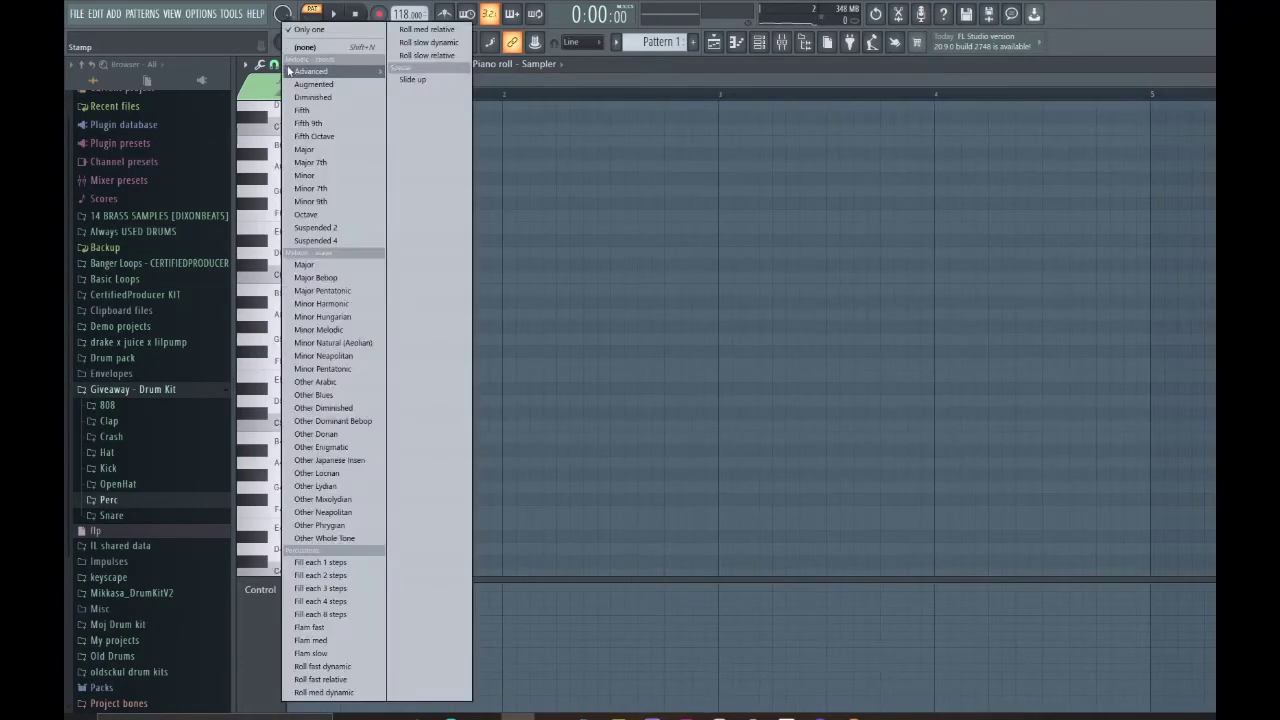
{"action": "left_click", "coordinate": [333, 278]}
{"action": "left_click", "coordinate": [294, 70]}
{"action": "left_click", "coordinate": [357, 304]}
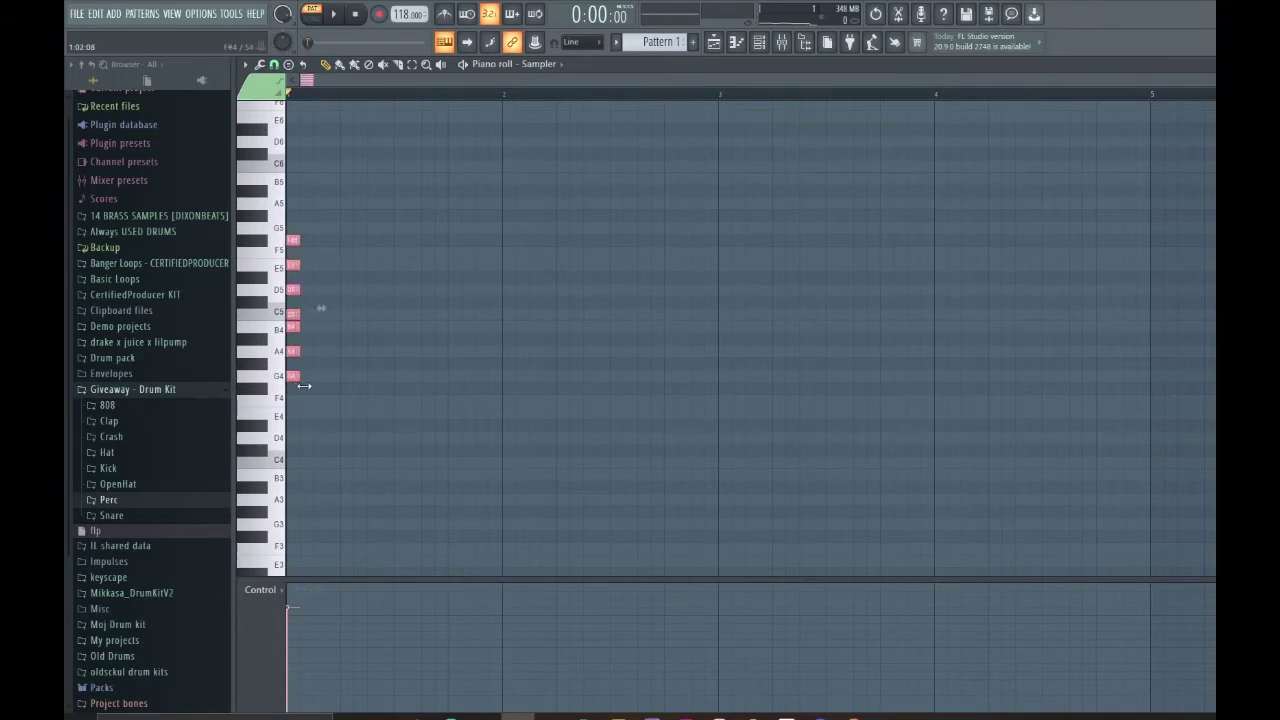
Lengthen the stamped scale notes slightly and copy them into the octaves above and below, all at the start of bar 1.
{"action": "left_click", "coordinate": [298, 375]}
{"action": "left_click", "coordinate": [298, 228]}
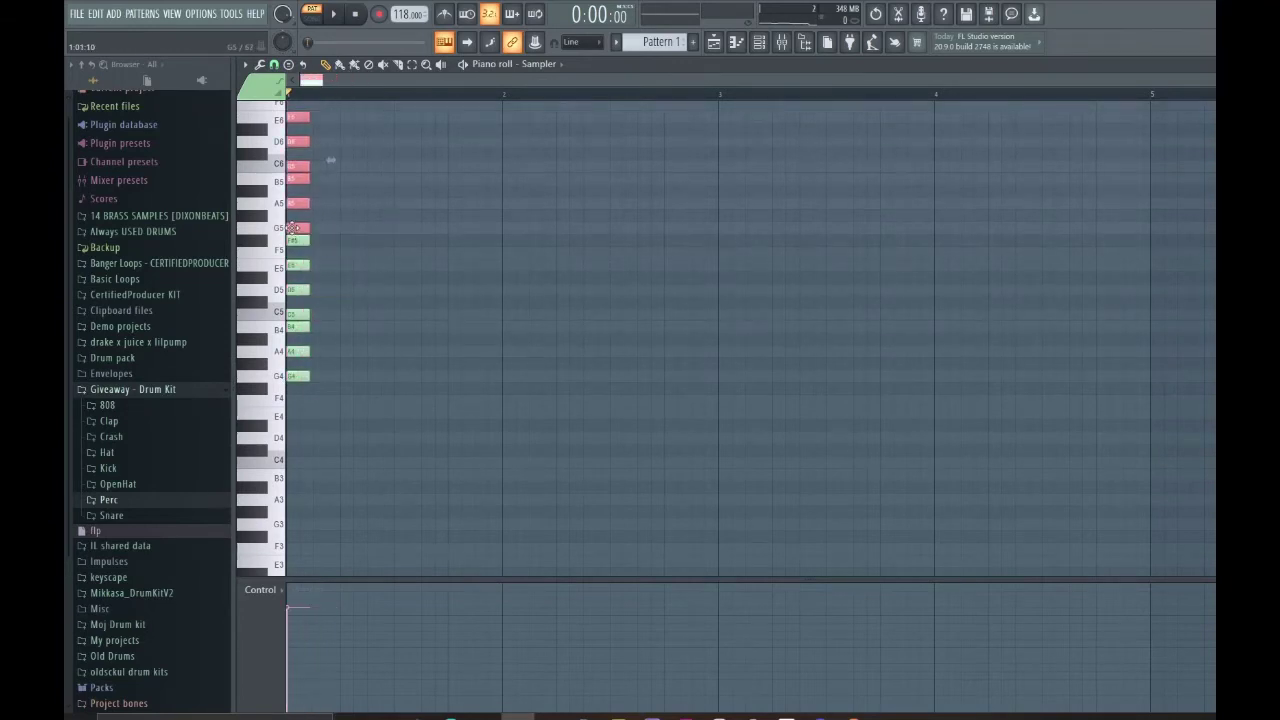
{"action": "scroll", "coordinate": [296, 210], "scroll_direction": "up", "scroll_amount": 3}
{"action": "scroll", "coordinate": [360, 172], "scroll_direction": "up", "scroll_amount": 3}
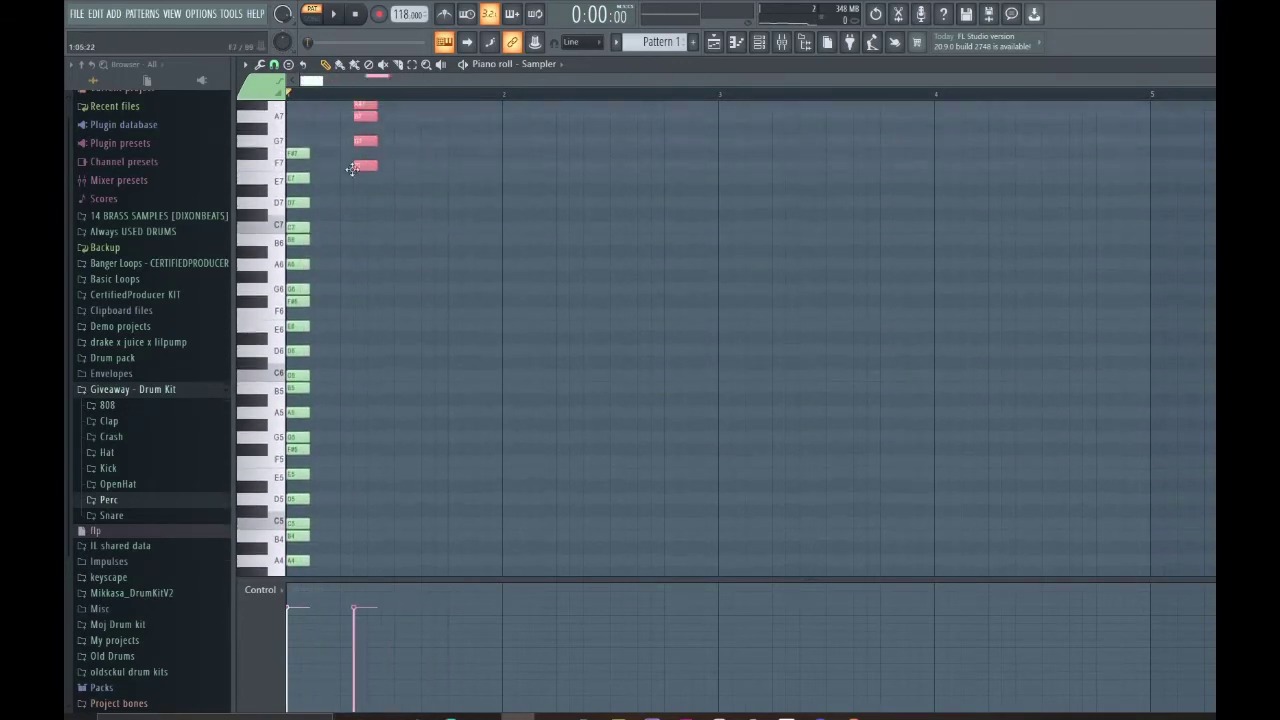
{"action": "scroll", "coordinate": [423, 234], "scroll_direction": "down", "scroll_amount": 5}
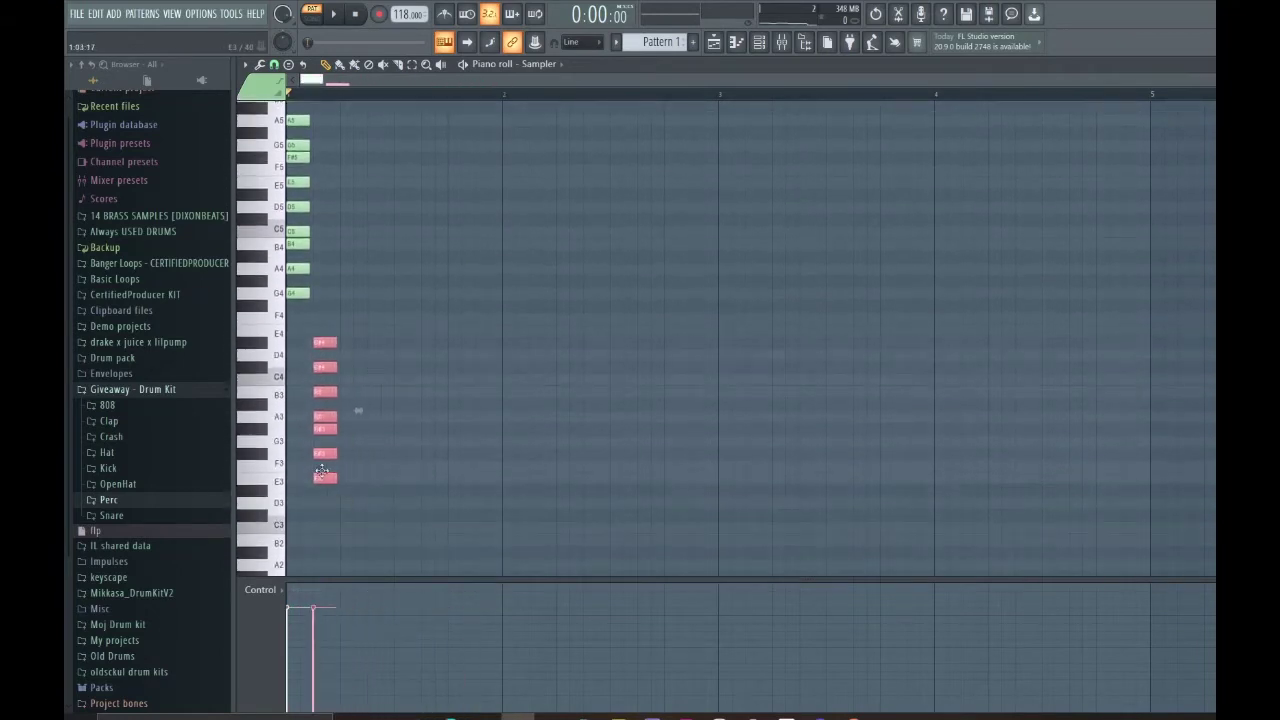
{"action": "left_click", "coordinate": [298, 306]}
{"action": "scroll", "coordinate": [657, 263], "scroll_direction": "up", "scroll_amount": 4}
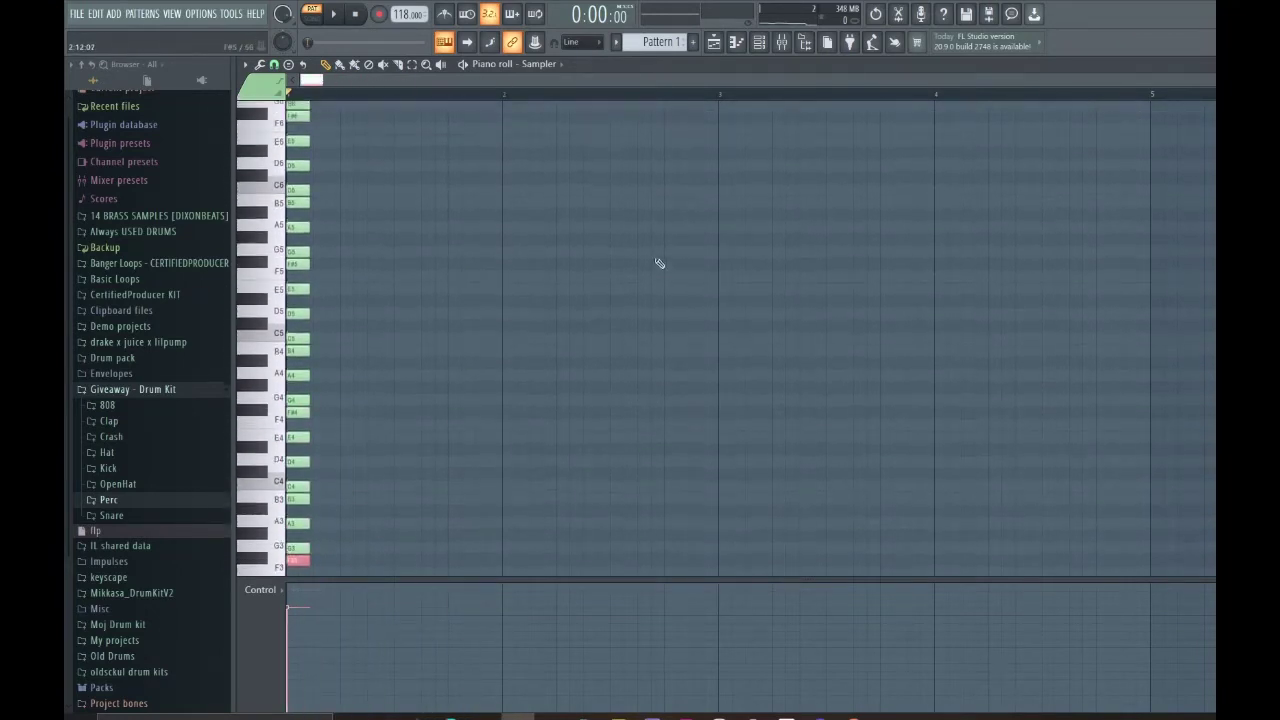
Add a reFX Nexus channel and load its PN - Piano Villain preset from the Big Orchestra Nexus category.
{"action": "left_click", "coordinate": [760, 44]}
{"action": "left_click", "coordinate": [545, 270]}
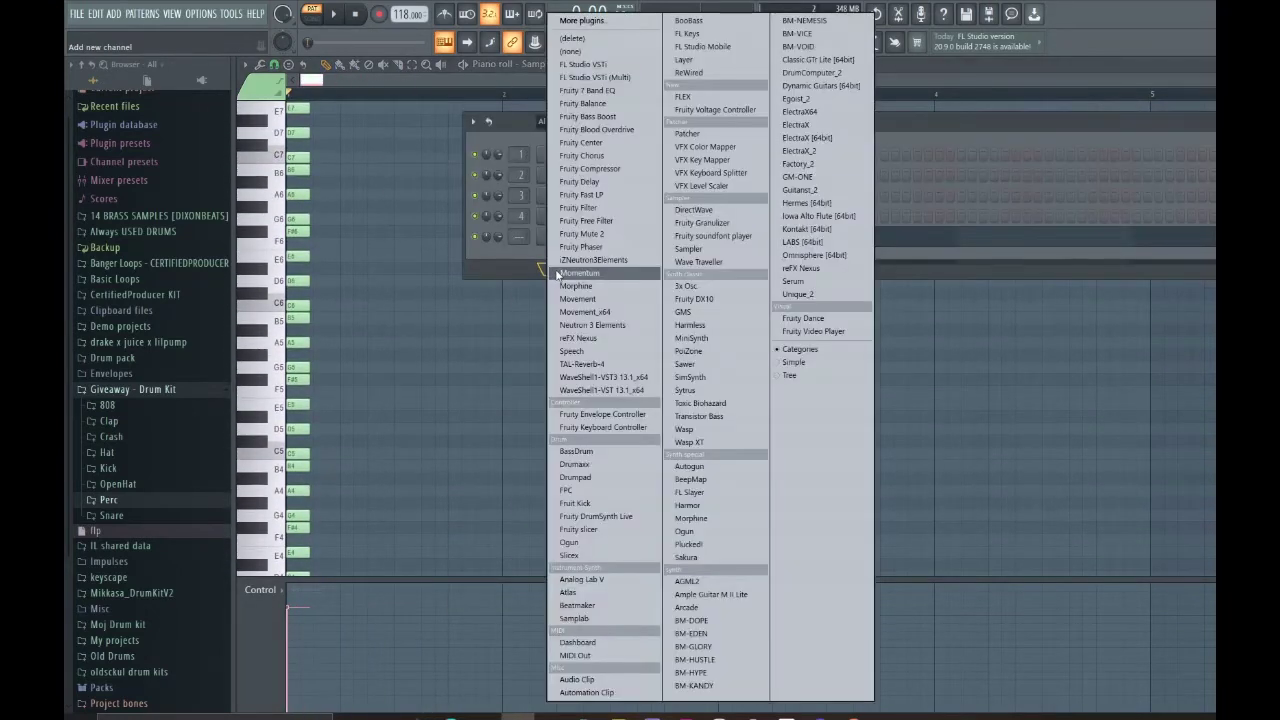
{"action": "left_click", "coordinate": [800, 269]}
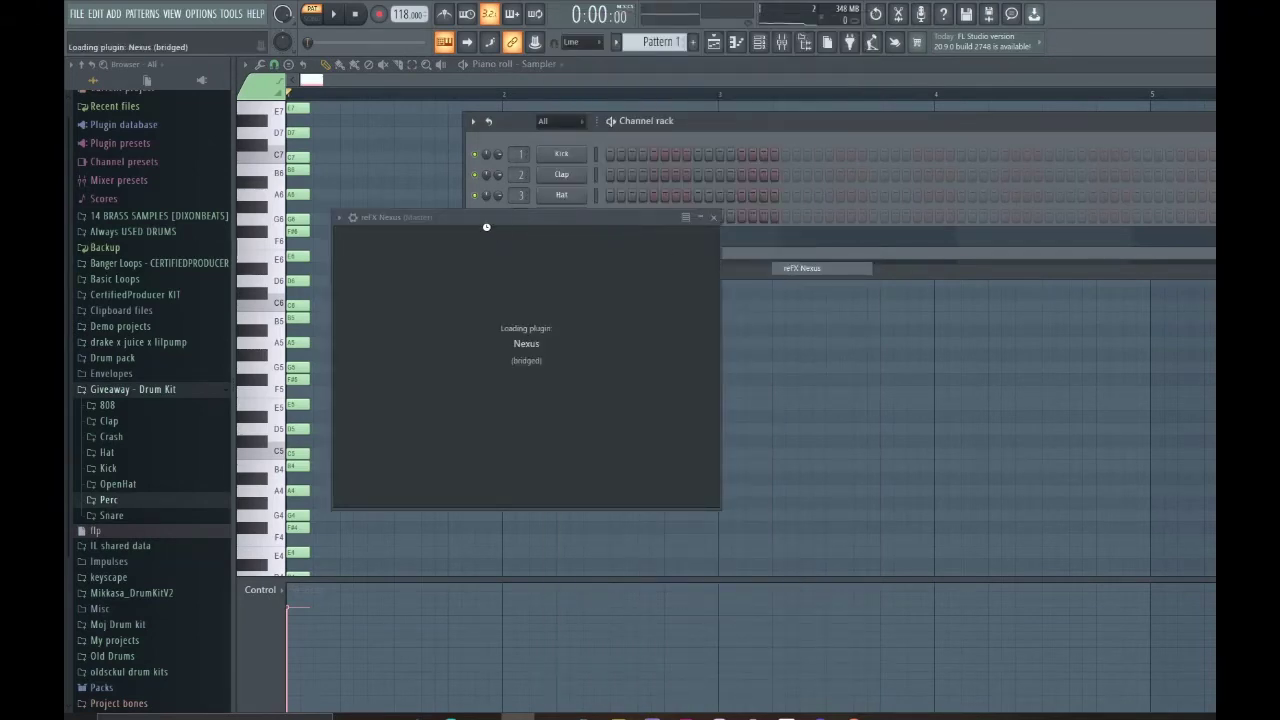
{"action": "left_click", "coordinate": [598, 341]}
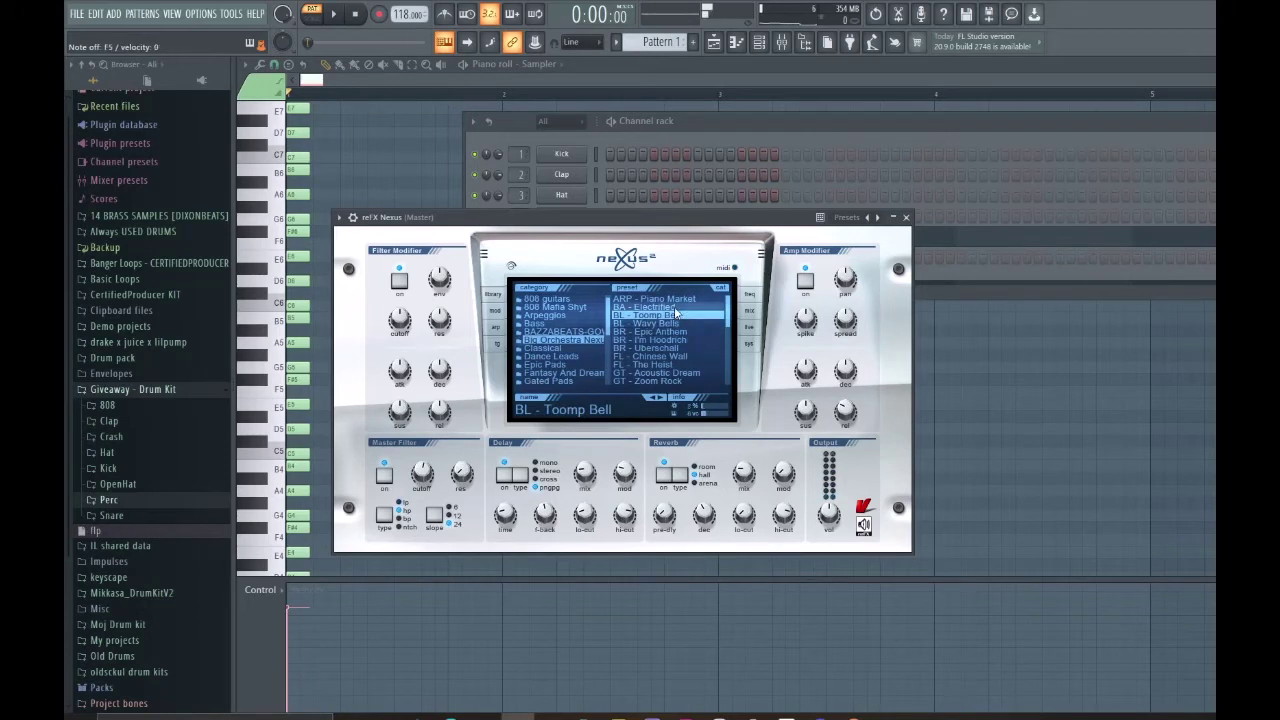
{"action": "left_click_drag", "start_coordinate": [728, 326], "coordinate": [729, 343]}
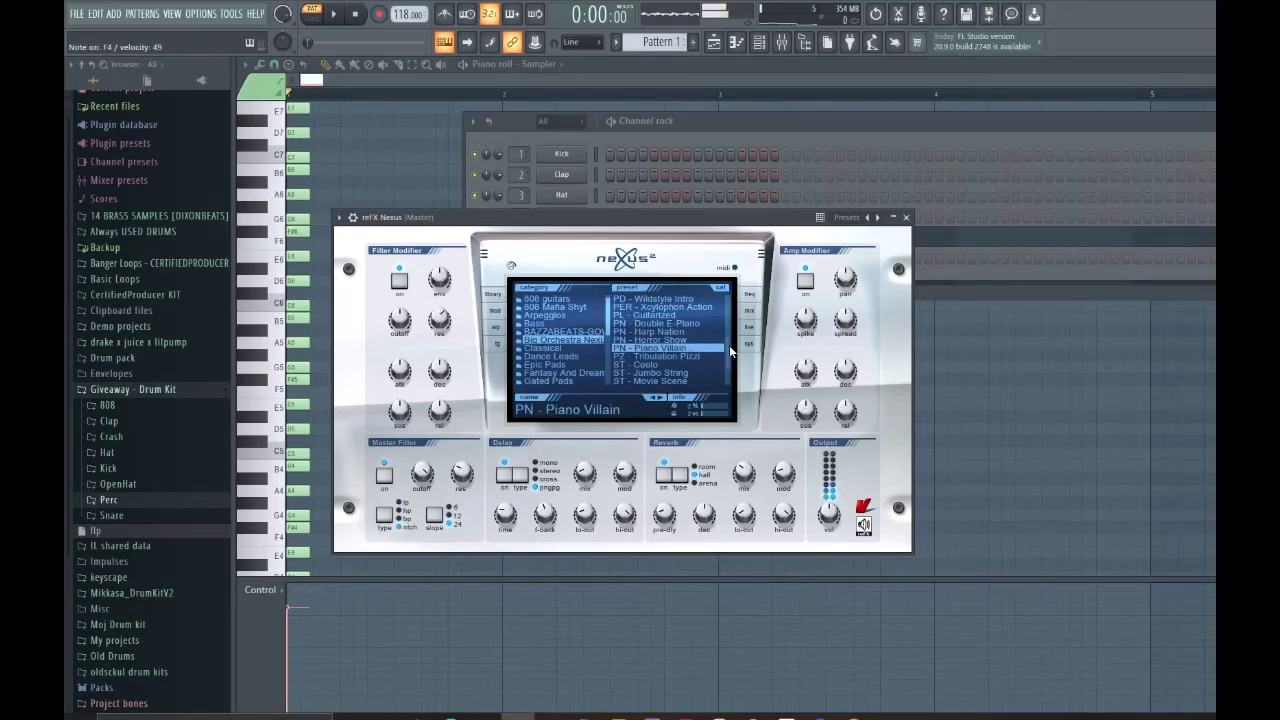
Route the reFX Nexus channel to mixer track Insert 5 and bring its plugin window back to audition the piano.
{"action": "left_click", "coordinate": [799, 135]}
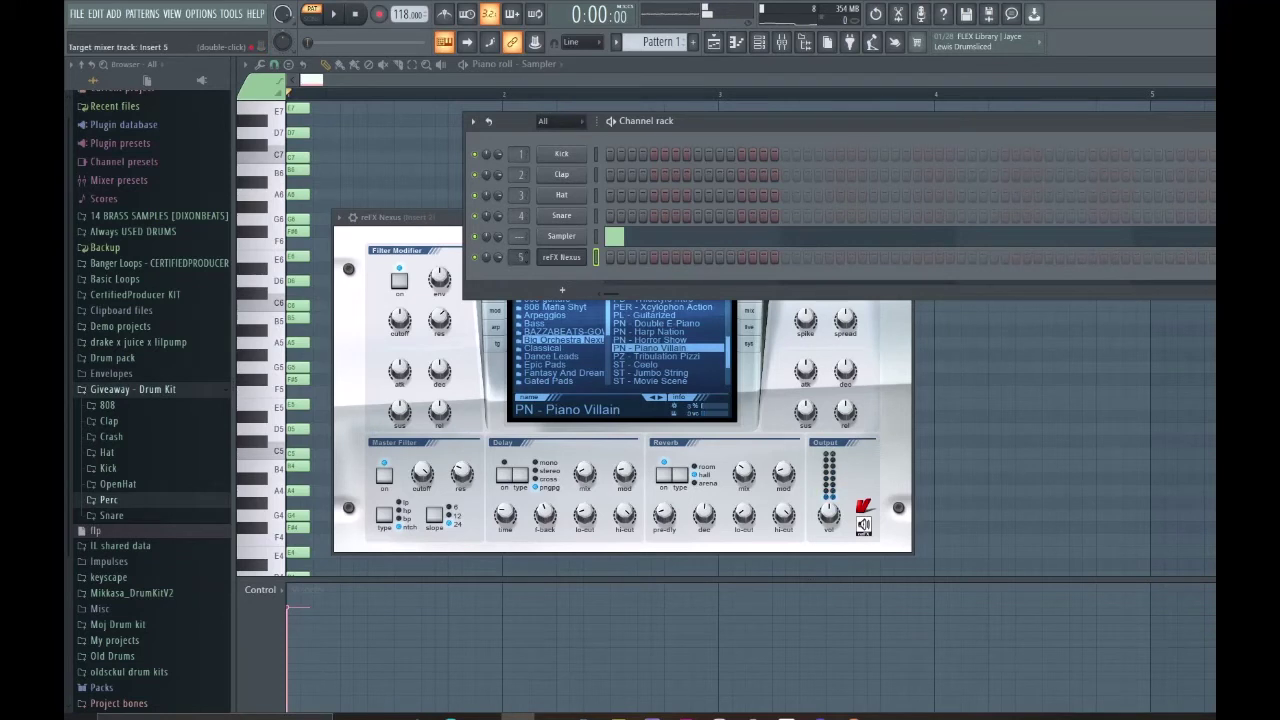
{"action": "right_click", "coordinate": [580, 259]}
{"action": "left_click", "coordinate": [575, 279]}
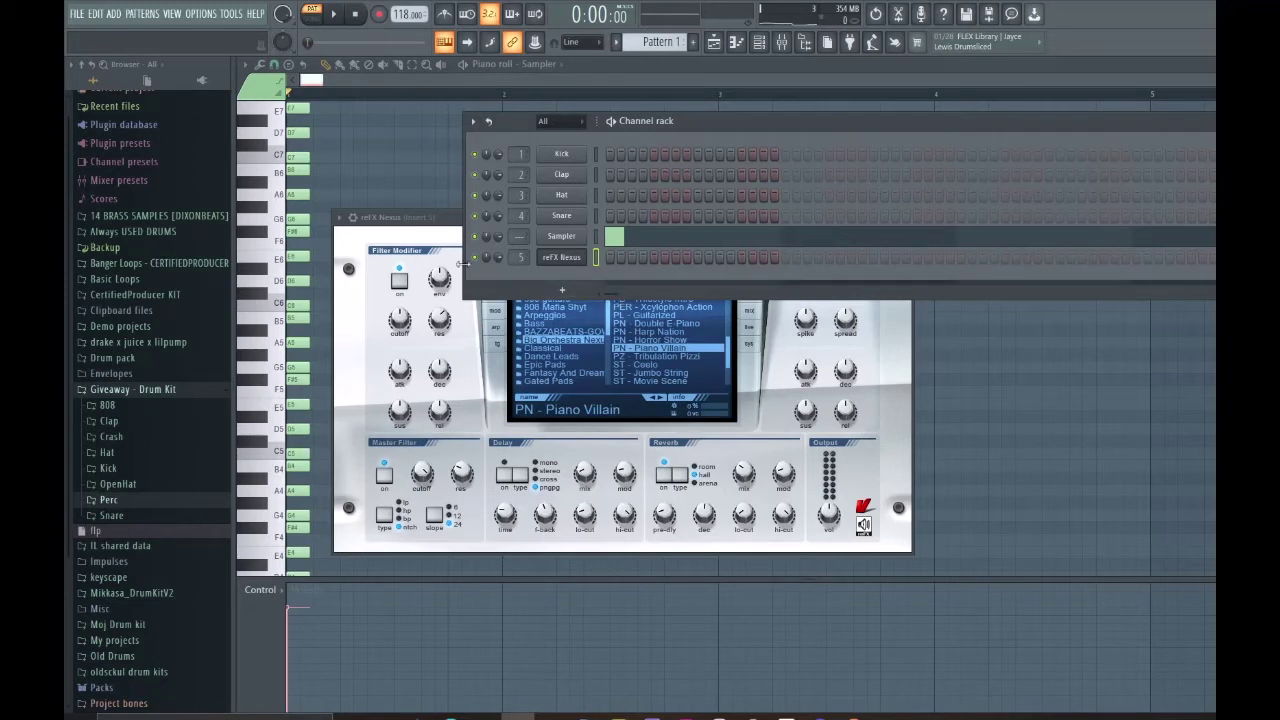
{"action": "left_click", "coordinate": [447, 226]}
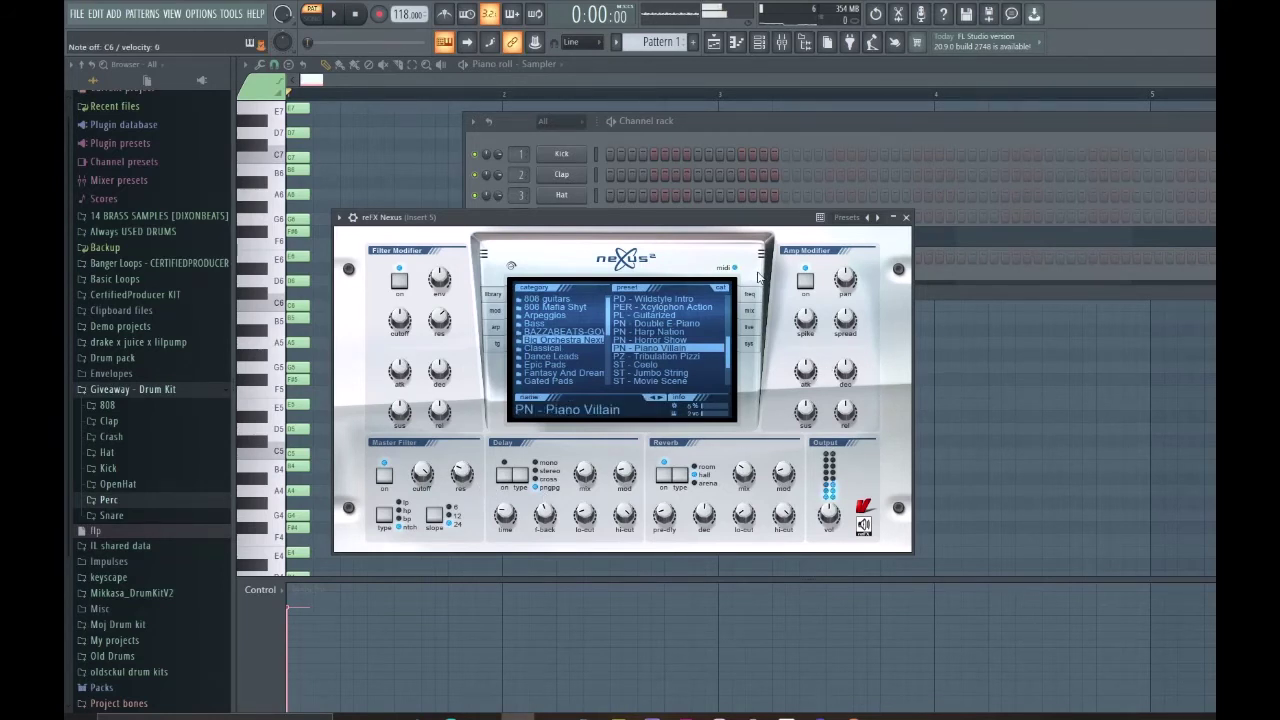
Open the reFX Nexus piano roll and draw one-bar notes on E5, G5 and B5 in bar 1.
{"action": "left_click", "coordinate": [698, 184]}
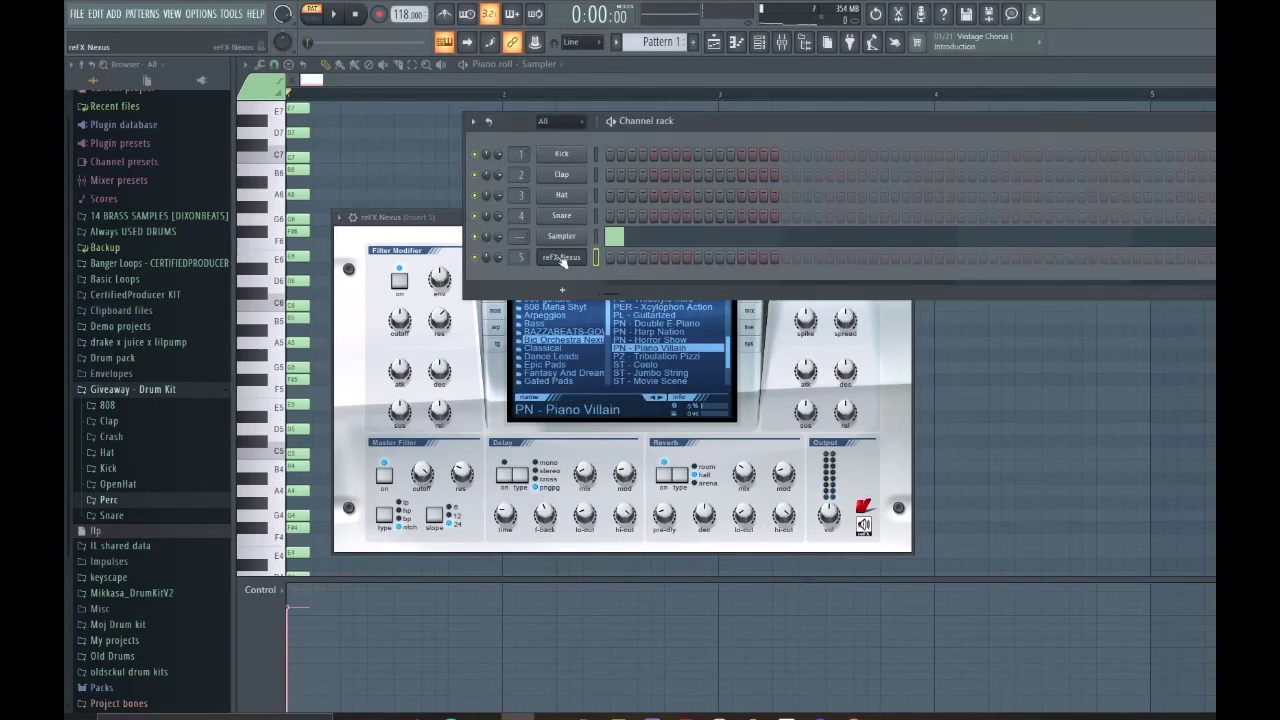
{"action": "right_click", "coordinate": [562, 258]}
{"action": "left_click", "coordinate": [620, 258]}
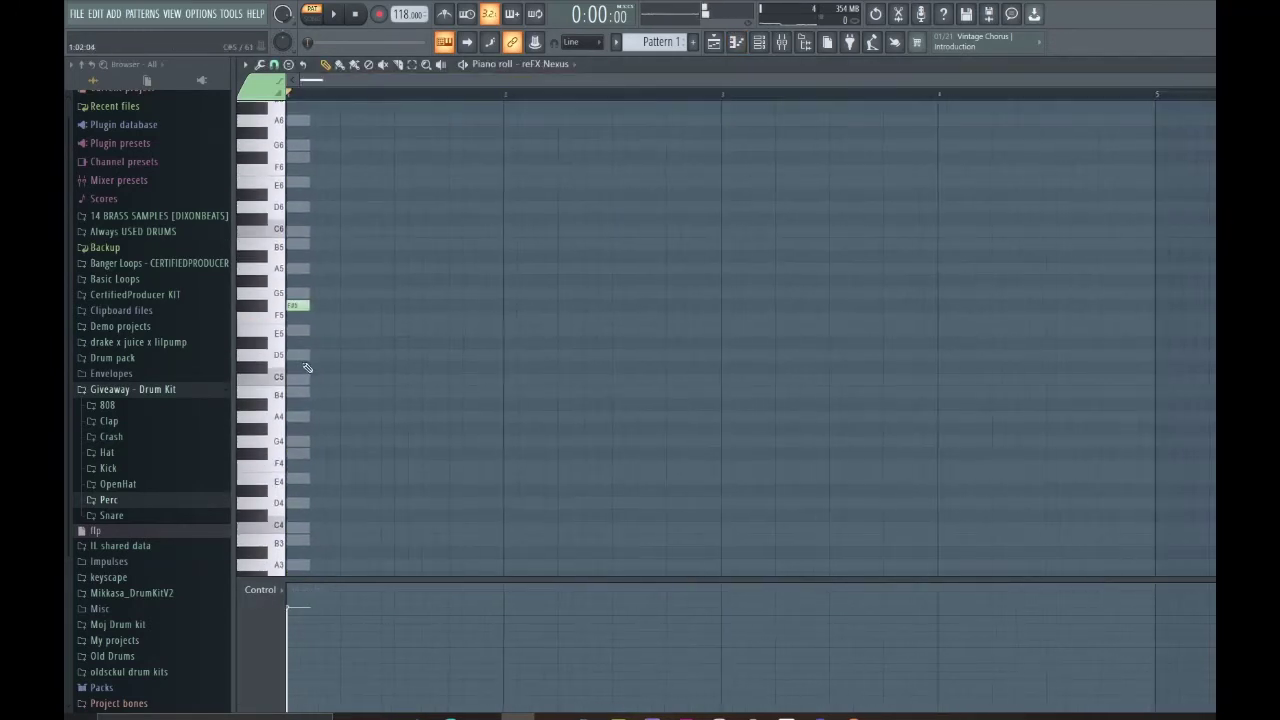
{"action": "mouse_move", "coordinate": [311, 305]}
{"action": "left_mouse_down"}
{"action": "mouse_move", "coordinate": [440, 305]}
{"action": "mouse_move", "coordinate": [472, 333]}
{"action": "left_mouse_up"}
{"action": "left_click", "coordinate": [251, 291]}
{"action": "left_click", "coordinate": [251, 242]}
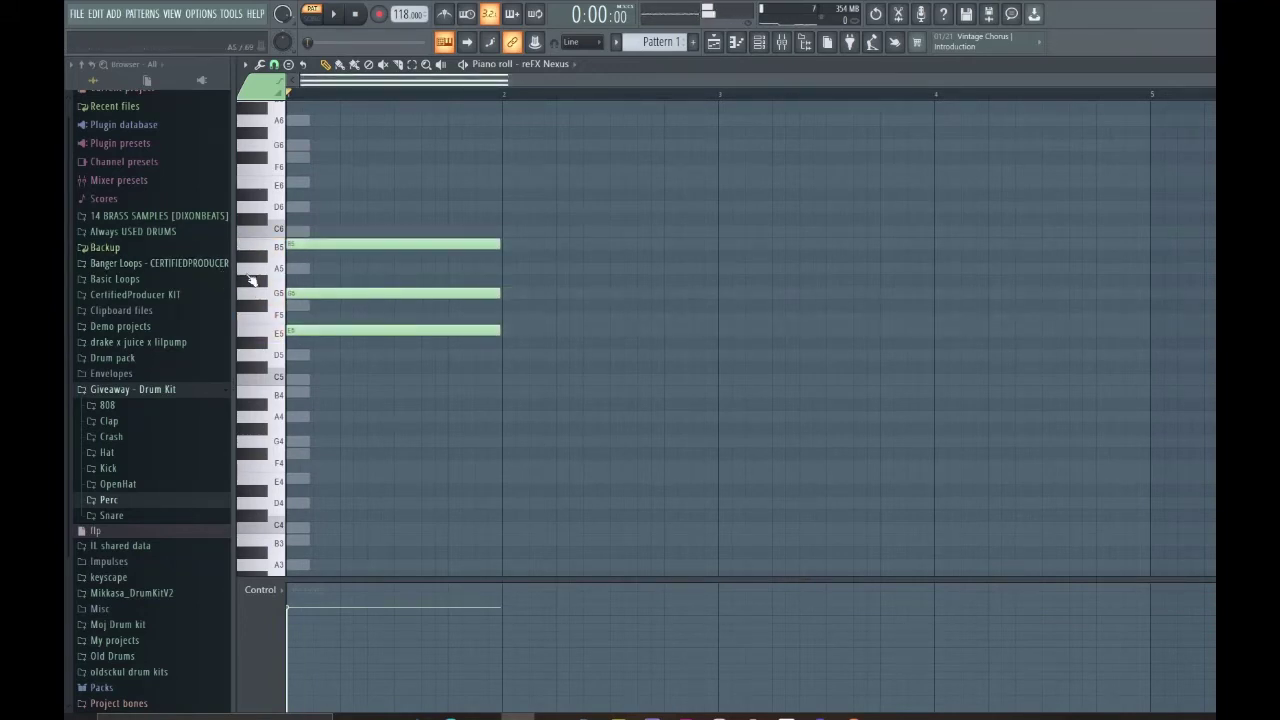
Play the chord back and add a one-bar C5 note beneath it.
{"action": "key", "text": "space"}
{"action": "key", "text": "space"}
{"action": "left_click", "coordinate": [345, 380]}
{"action": "key", "text": "space"}
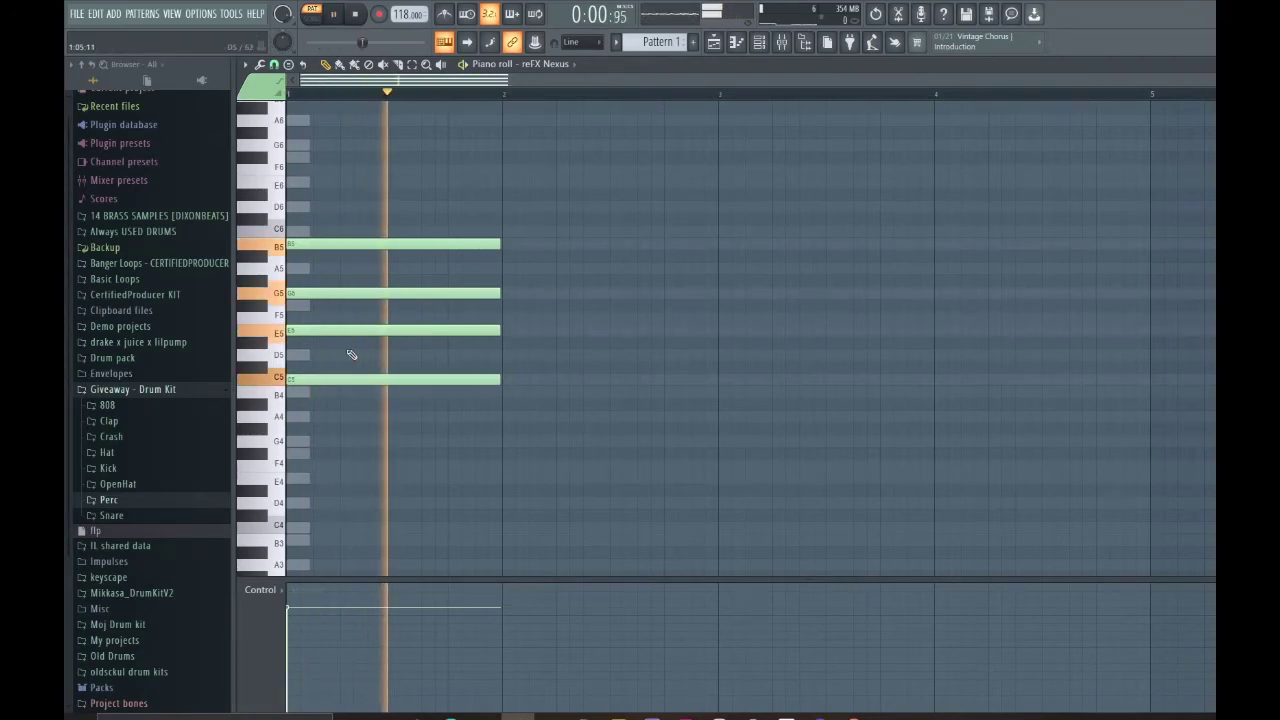
{"action": "left_click_drag", "start_coordinate": [422, 228], "coordinate": [462, 285]}
{"action": "key", "text": "ctrl+a"}
{"action": "key", "text": "space"}
{"action": "scroll", "coordinate": [478, 303], "scroll_direction": "down", "scroll_amount": 3}
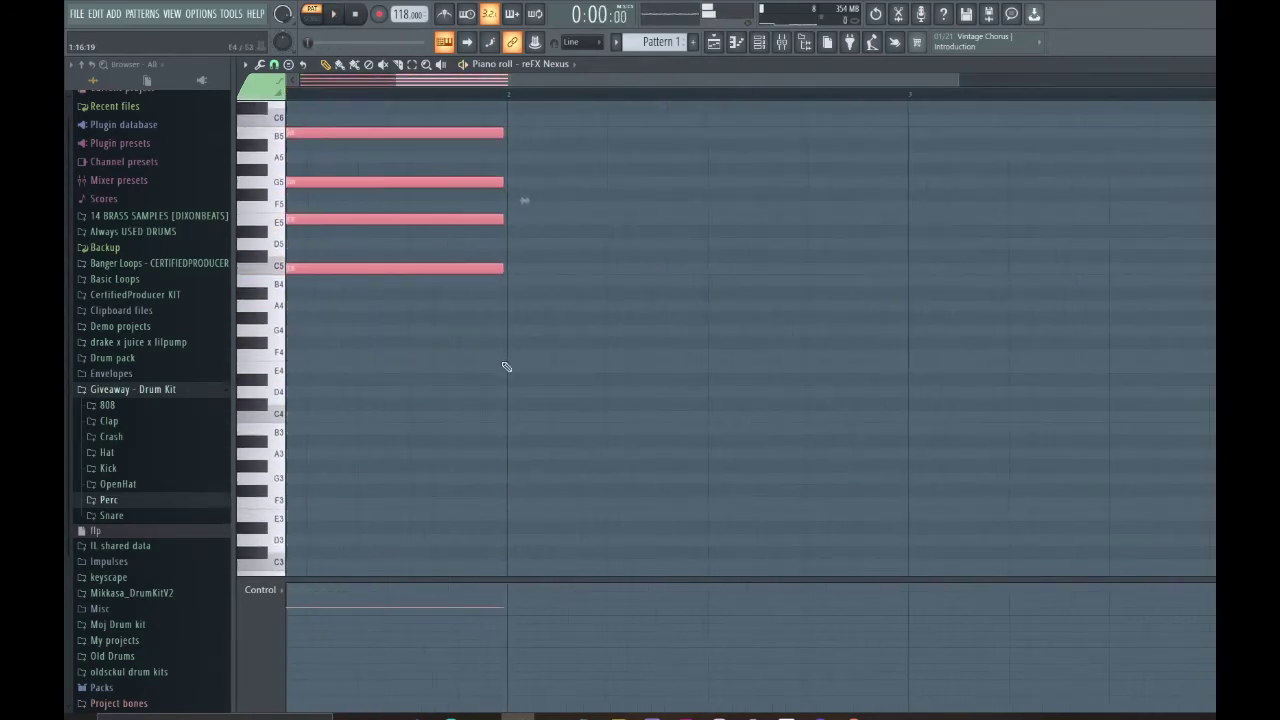
{"action": "scroll", "coordinate": [445, 147], "scroll_direction": "up", "scroll_amount": 3}
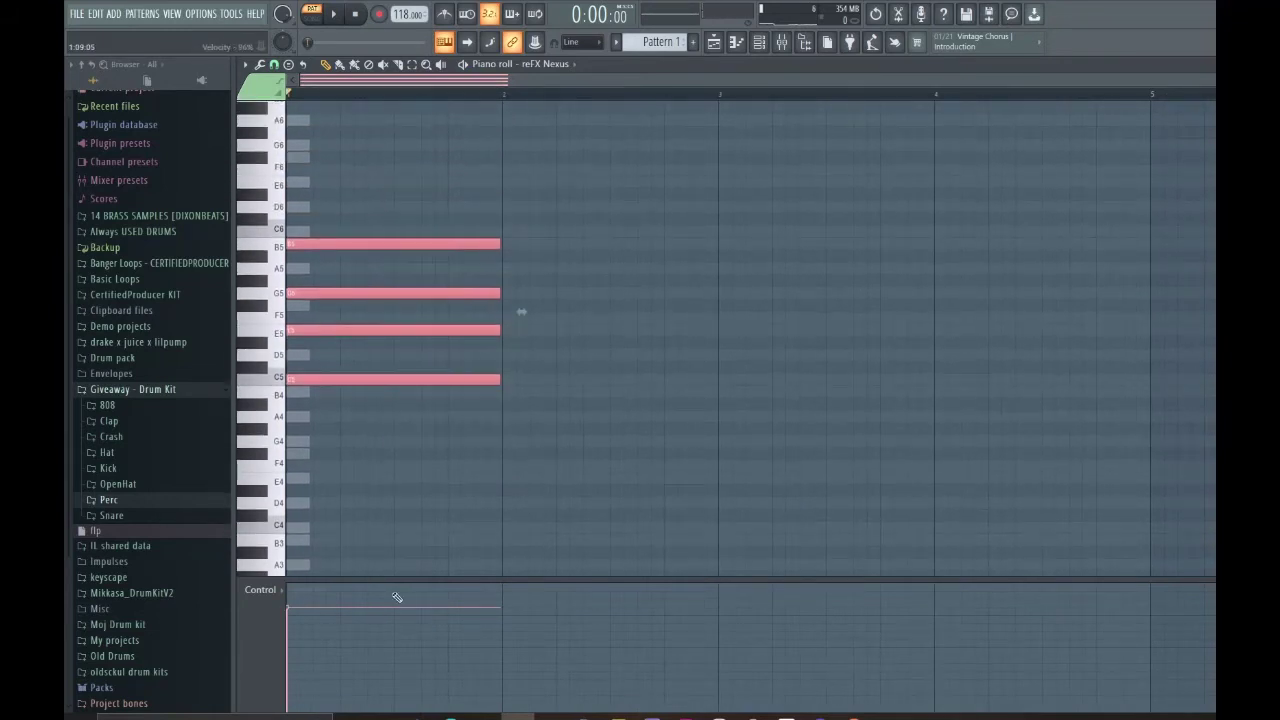
{"action": "left_click", "coordinate": [400, 491]}
{"action": "left_click_drag", "start_coordinate": [557, 153], "coordinate": [483, 248]}
{"action": "key", "text": "ctrl+a"}
{"action": "left_click_drag", "start_coordinate": [430, 435], "coordinate": [358, 375]}
{"action": "scroll", "coordinate": [320, 93], "scroll_direction": "up", "scroll_amount": 6}
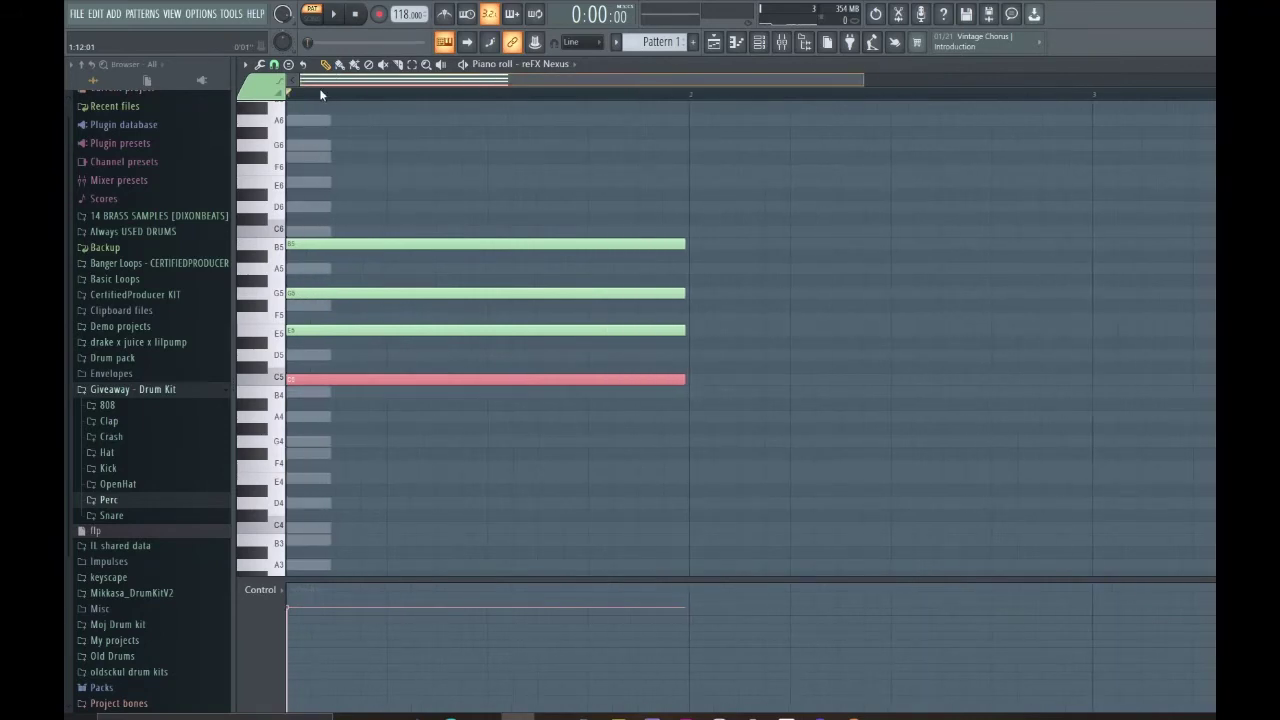
{"action": "left_click", "coordinate": [873, 273]}
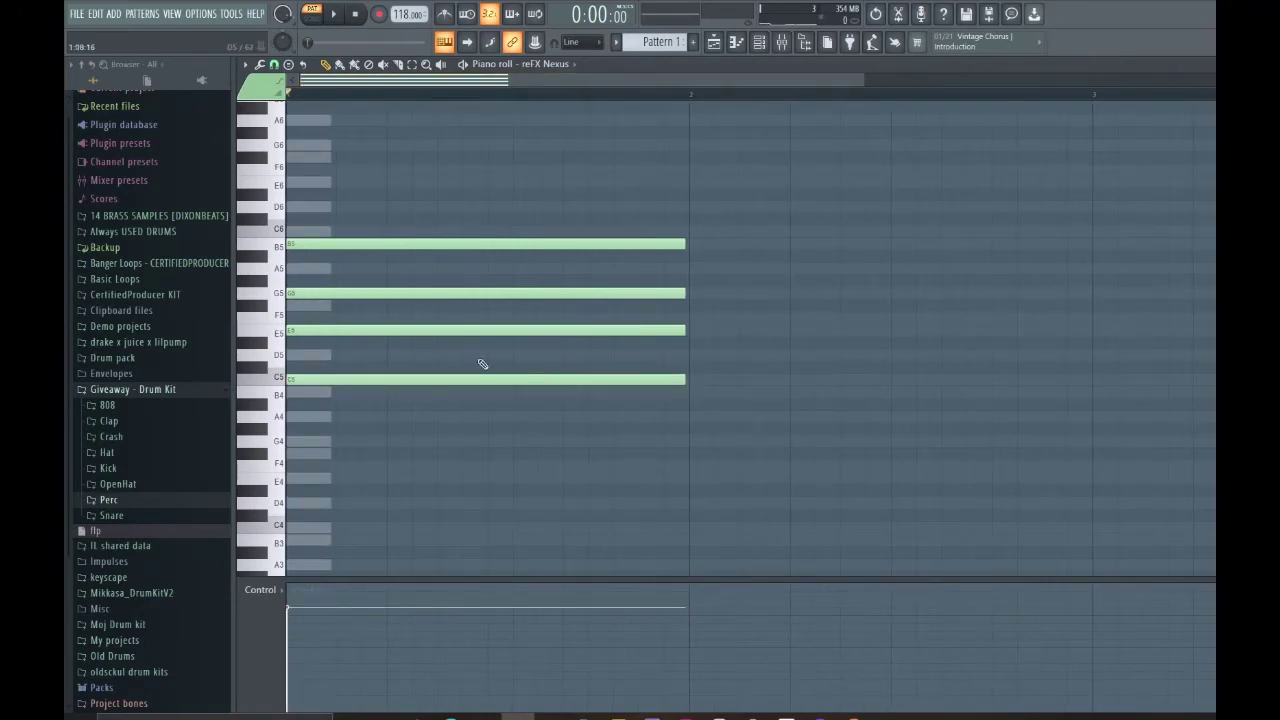
Give the C5, E5, G5 and B5 notes individually different velocities, with C5 lowest at 33% and B5 highest.
{"action": "scroll", "coordinate": [420, 92], "scroll_direction": "up", "scroll_amount": 3}
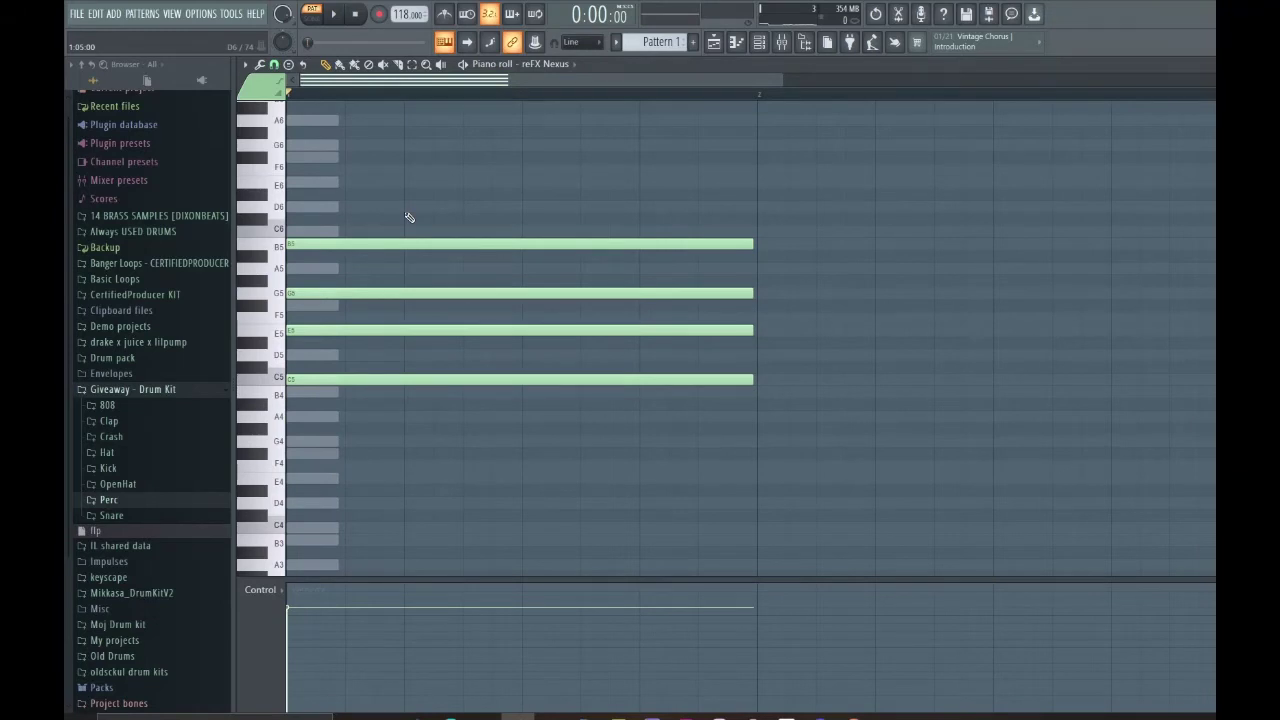
{"action": "left_click_drag", "start_coordinate": [372, 369], "coordinate": [311, 490]}
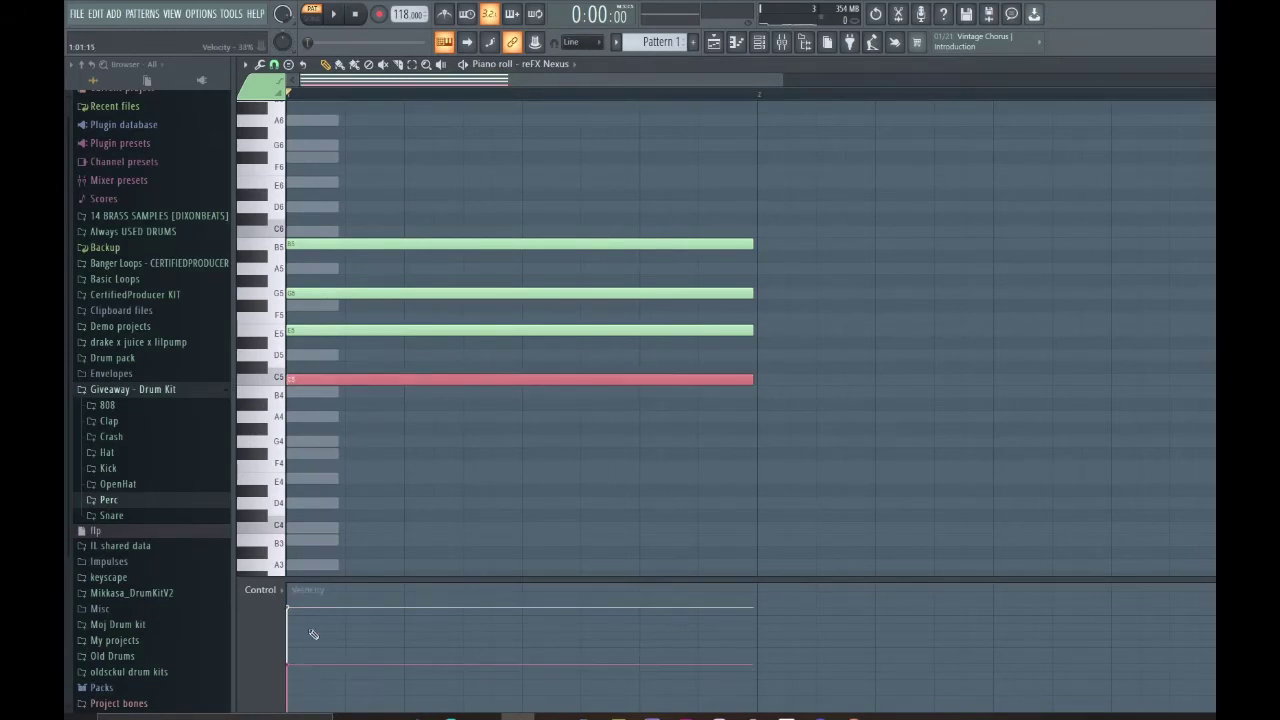
{"action": "left_click", "coordinate": [330, 332]}
{"action": "left_click_drag", "start_coordinate": [326, 589], "coordinate": [314, 629]}
{"action": "left_click", "coordinate": [328, 292]}
{"action": "left_click", "coordinate": [498, 479]}
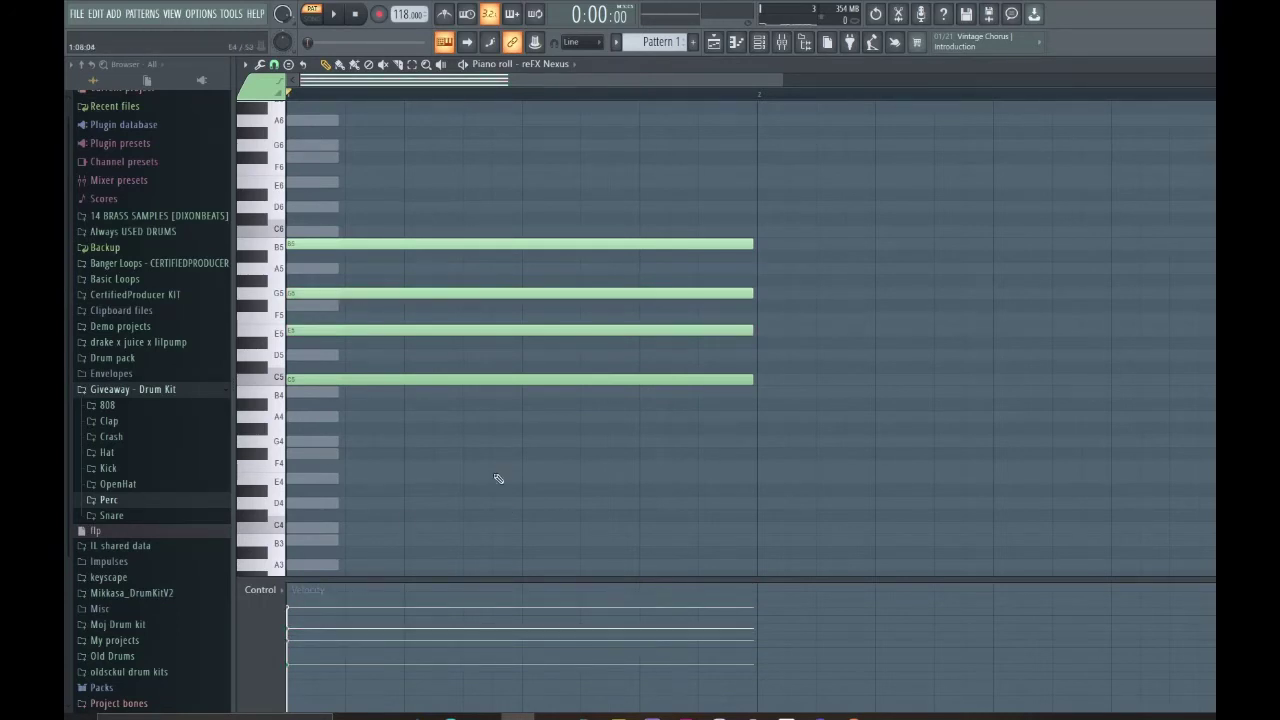
{"action": "left_click", "coordinate": [398, 249]}
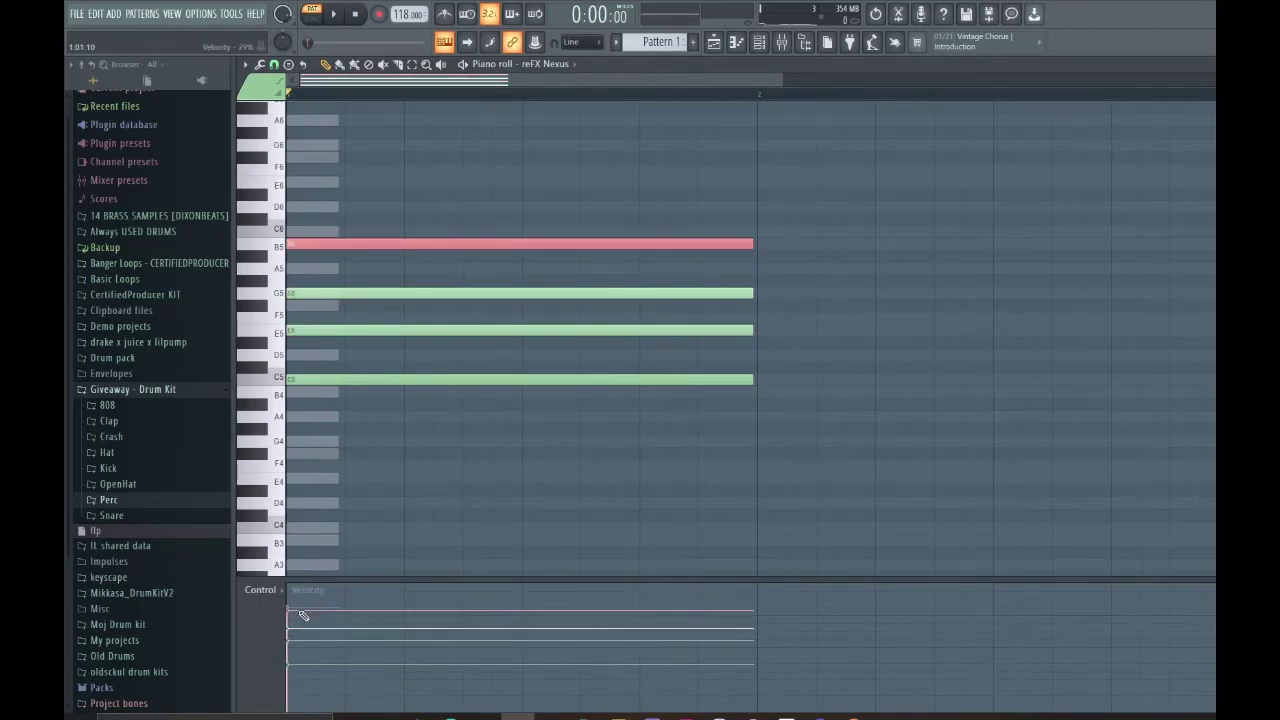
{"action": "left_click", "coordinate": [486, 514]}
Play back the four-note chord to hear its new velocities.
{"action": "scroll", "coordinate": [547, 260], "scroll_direction": "up", "scroll_amount": 2}
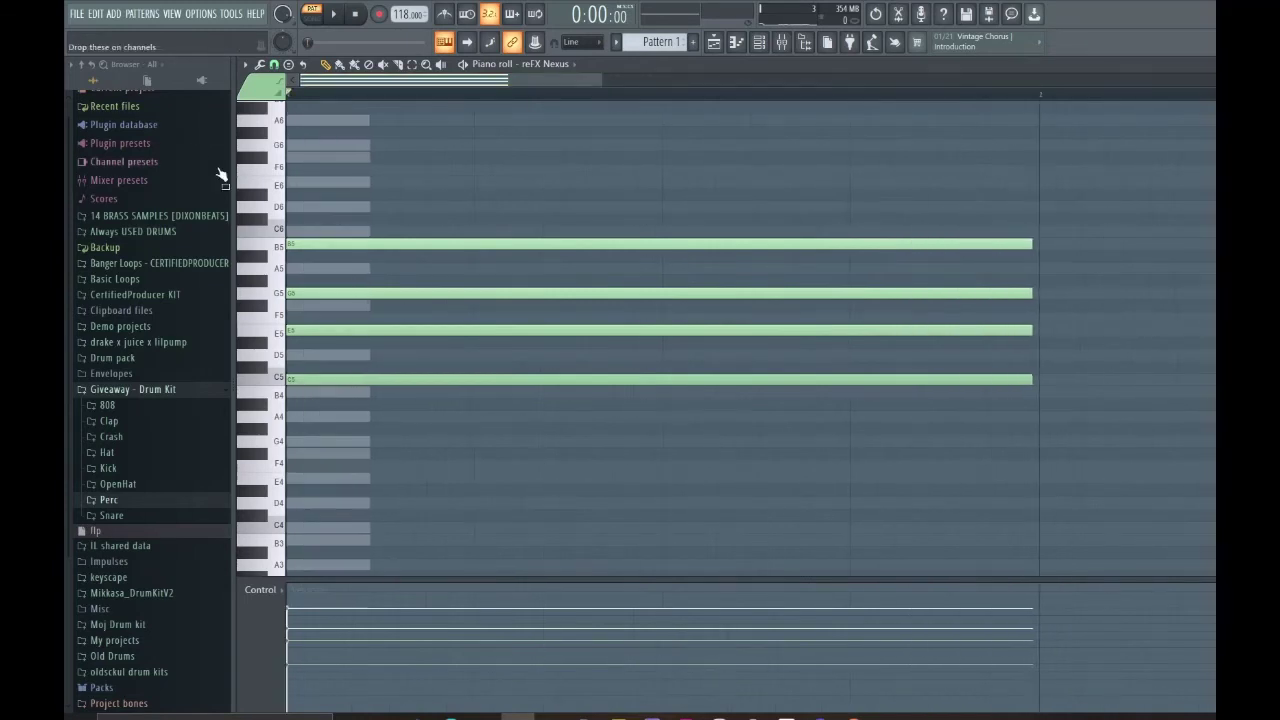
{"action": "scroll", "coordinate": [396, 289], "scroll_direction": "down", "scroll_amount": 3}
{"action": "key", "text": "space"}
{"action": "left_click_drag", "start_coordinate": [537, 214], "coordinate": [458, 426]}
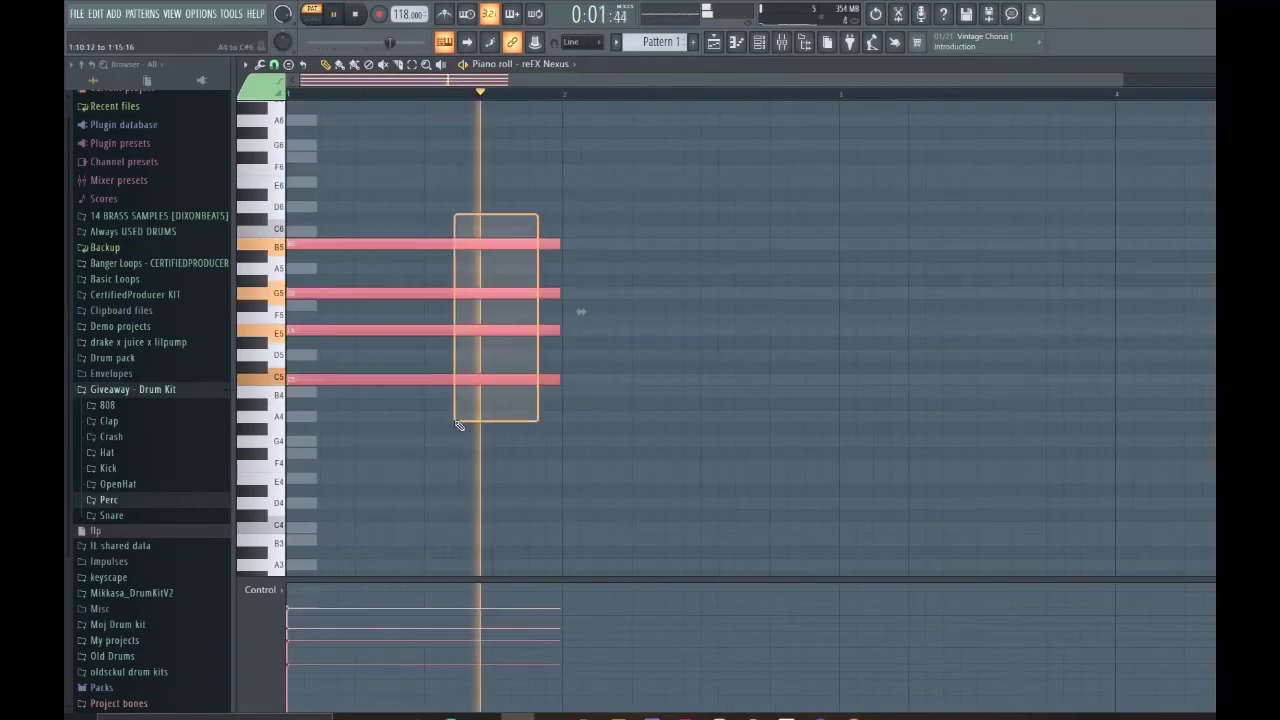
{"action": "key", "text": "ctrl+b"}
{"action": "key", "text": "space"}
Shorten all four chord notes to 0:01:06, place a copy at step 4 of bar 1 and shorten the copied notes further.
{"action": "key", "text": "Delete"}
{"action": "key", "text": "ctrl+a"}
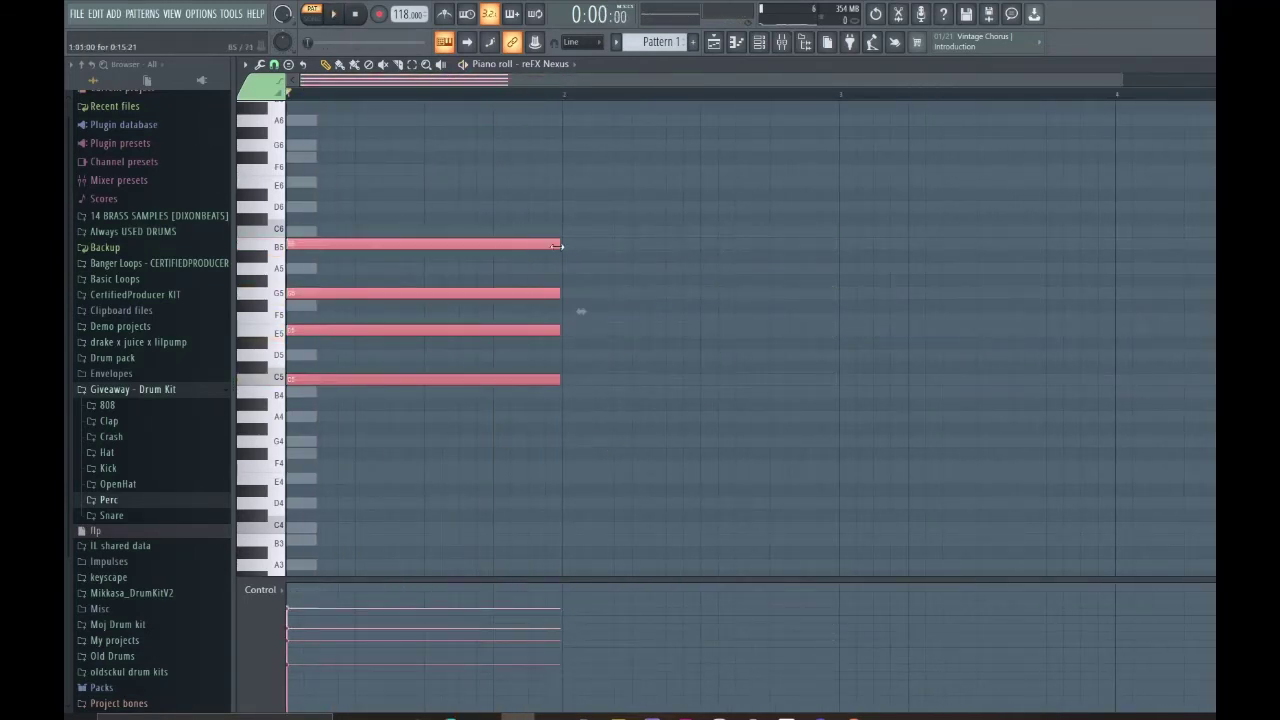
{"action": "left_click_drag", "start_coordinate": [557, 246], "coordinate": [326, 257]}
{"action": "key", "text": "ctrl+b"}
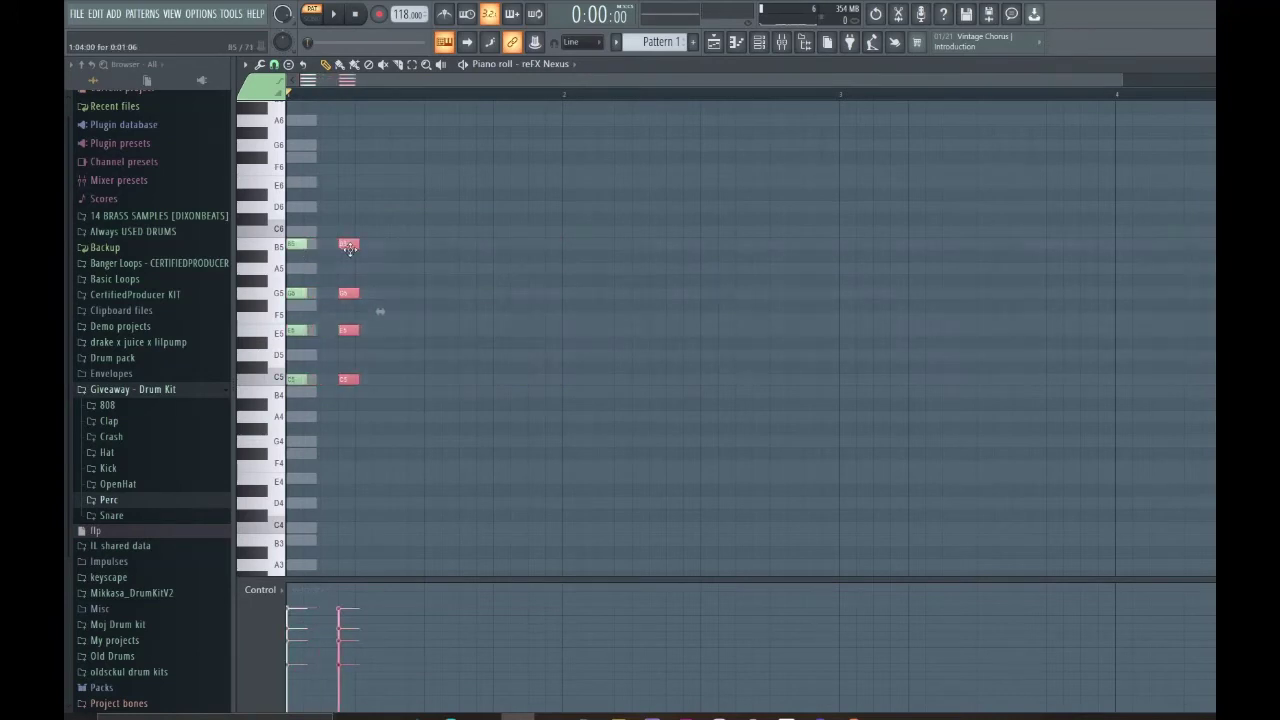
{"action": "key", "text": "space"}
{"action": "mouse_move", "coordinate": [358, 245]}
{"action": "left_mouse_down"}
{"action": "mouse_move", "coordinate": [414, 245]}
{"action": "mouse_move", "coordinate": [346, 246]}
{"action": "left_mouse_up"}
{"action": "scroll", "coordinate": [414, 238], "scroll_direction": "up", "scroll_amount": 3}
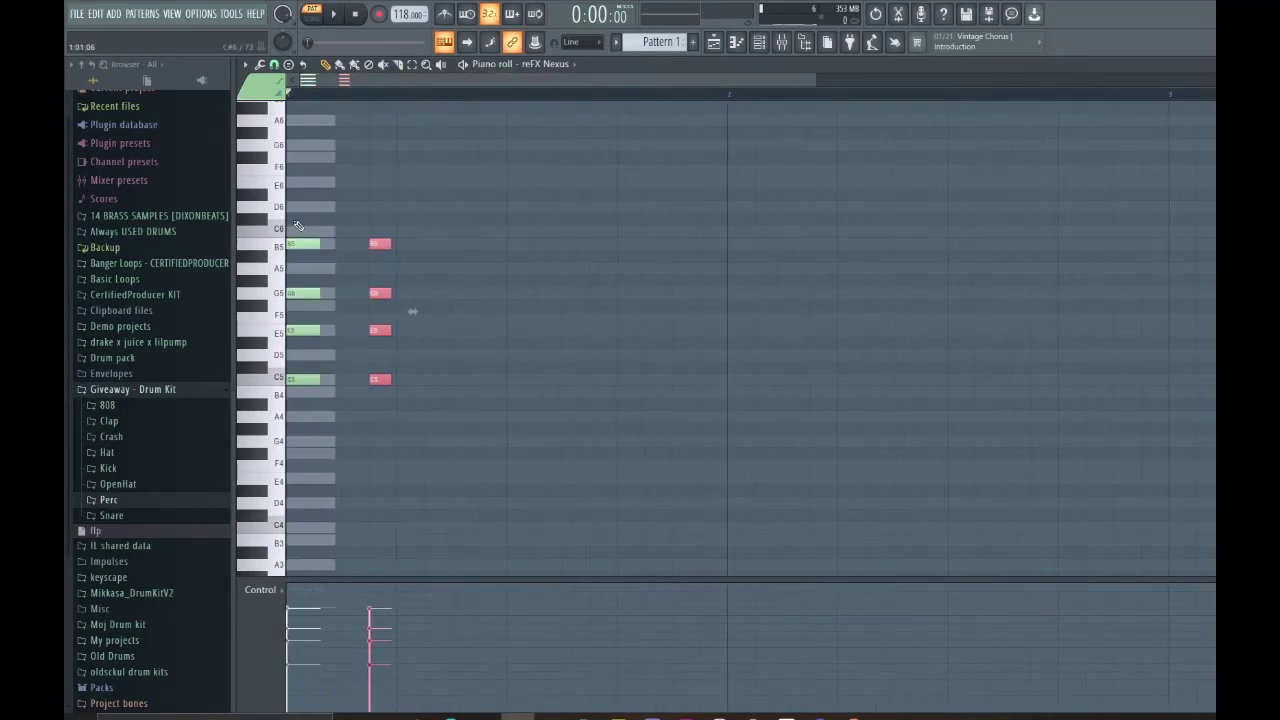
Shorten the first chord to match the second and place a third copy of the chord at step 8 of bar 1.
{"action": "left_click_drag", "start_coordinate": [297, 226], "coordinate": [329, 432]}
{"action": "left_click_drag", "start_coordinate": [490, 460], "coordinate": [287, 230]}
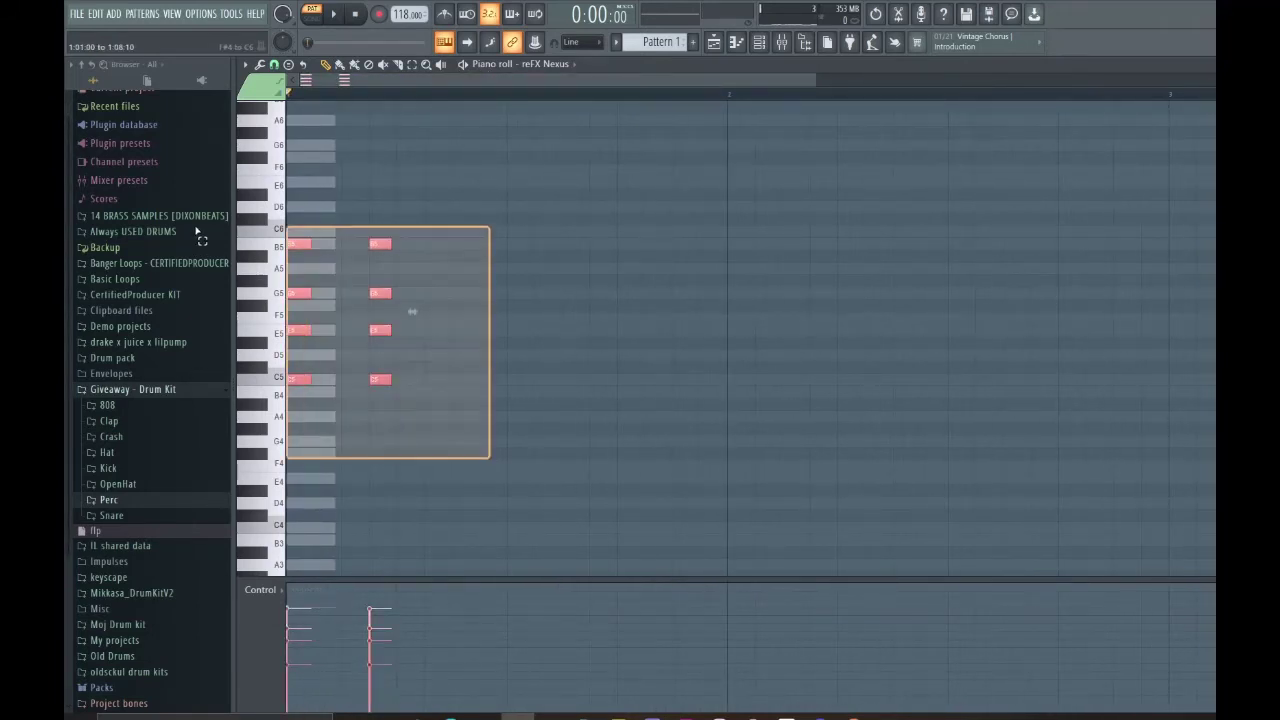
{"action": "left_click", "coordinate": [449, 344]}
{"action": "left_click_drag", "start_coordinate": [381, 223], "coordinate": [500, 378]}
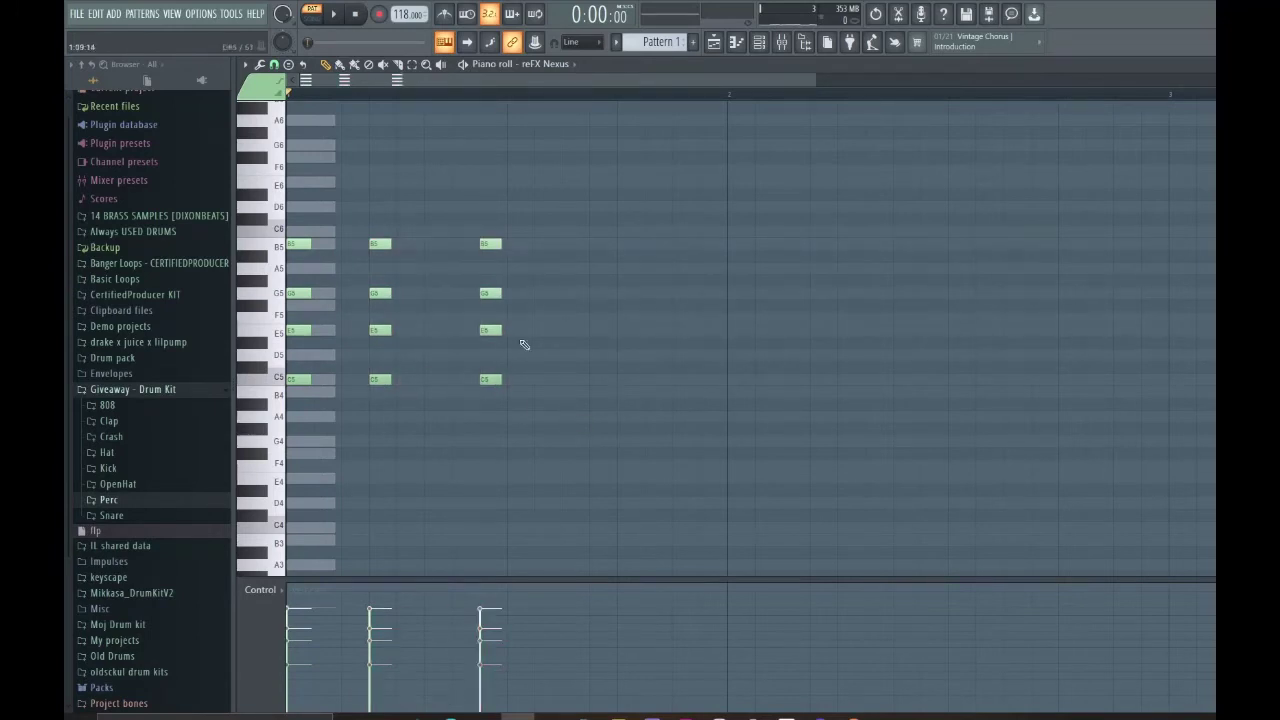
Play back the three chords and move the third chord one step earlier, to step 7 of bar 1.
{"action": "left_click_drag", "start_coordinate": [478, 224], "coordinate": [537, 409]}
{"action": "key", "text": "space"}
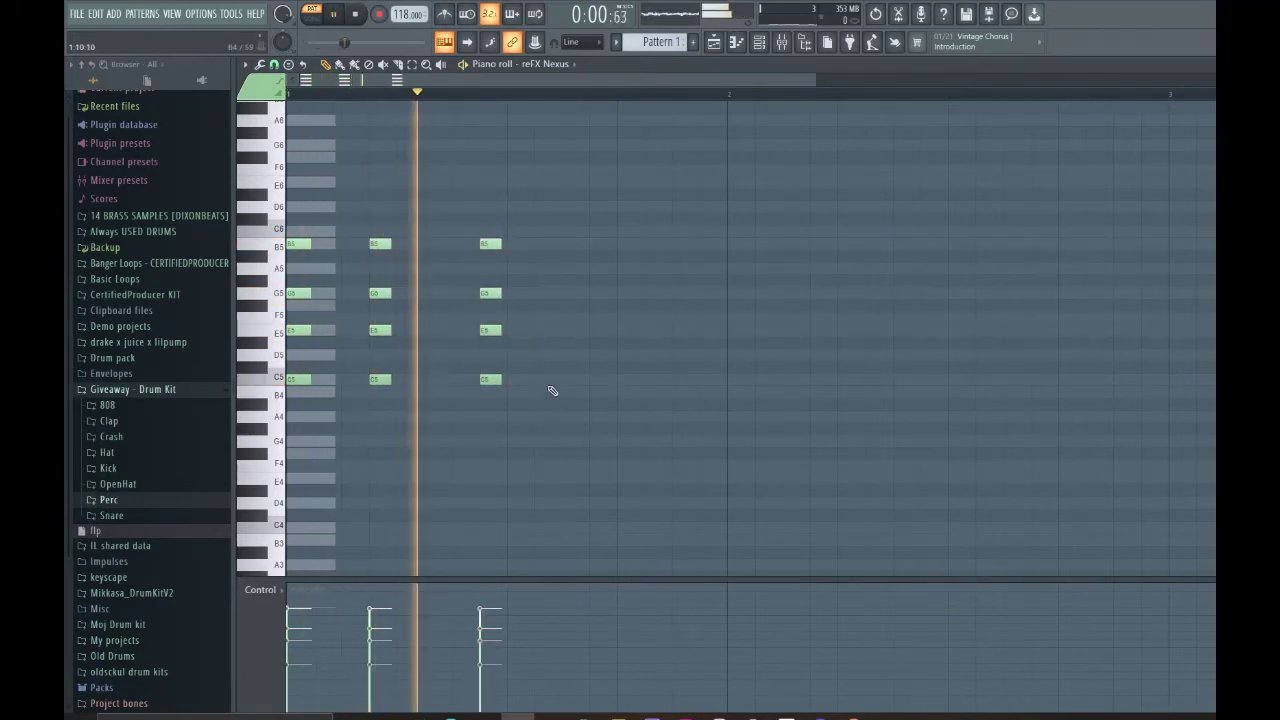
{"action": "key", "text": "space"}
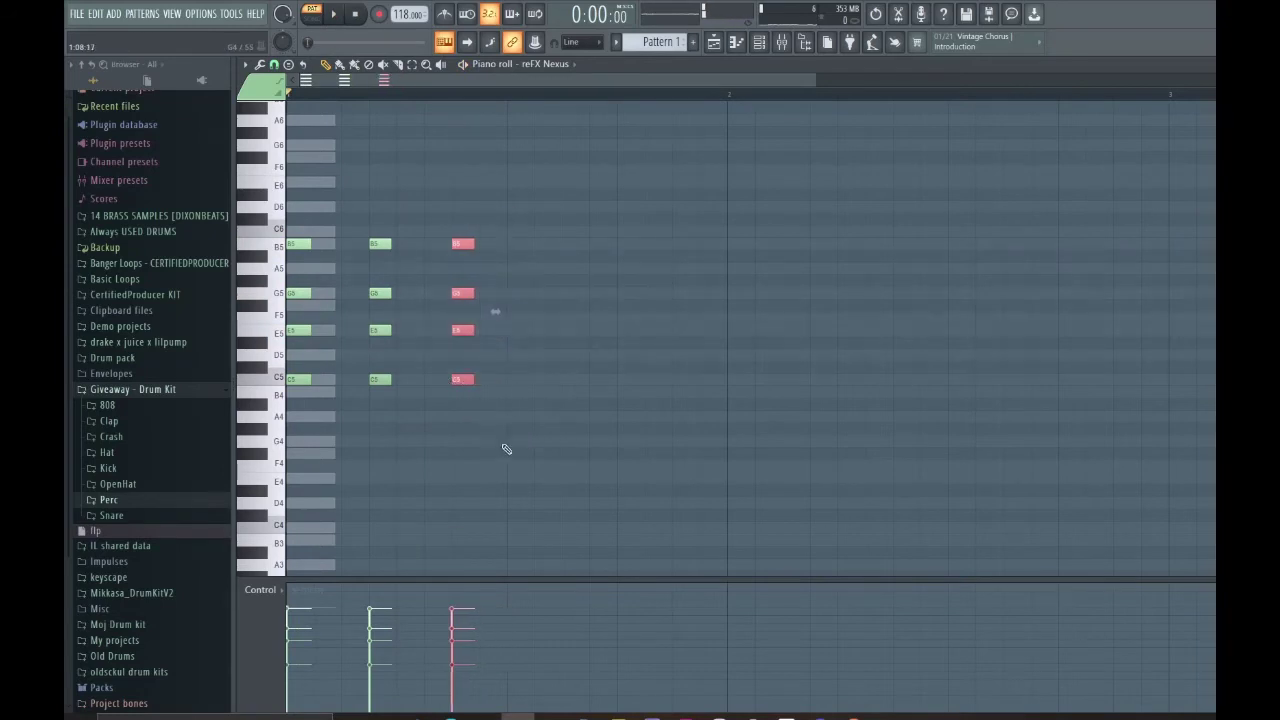
Duplicate the three-chord group so that its copies begin at step 9 of bar 1.
{"action": "scroll", "coordinate": [520, 470], "scroll_direction": "down", "scroll_amount": 3}
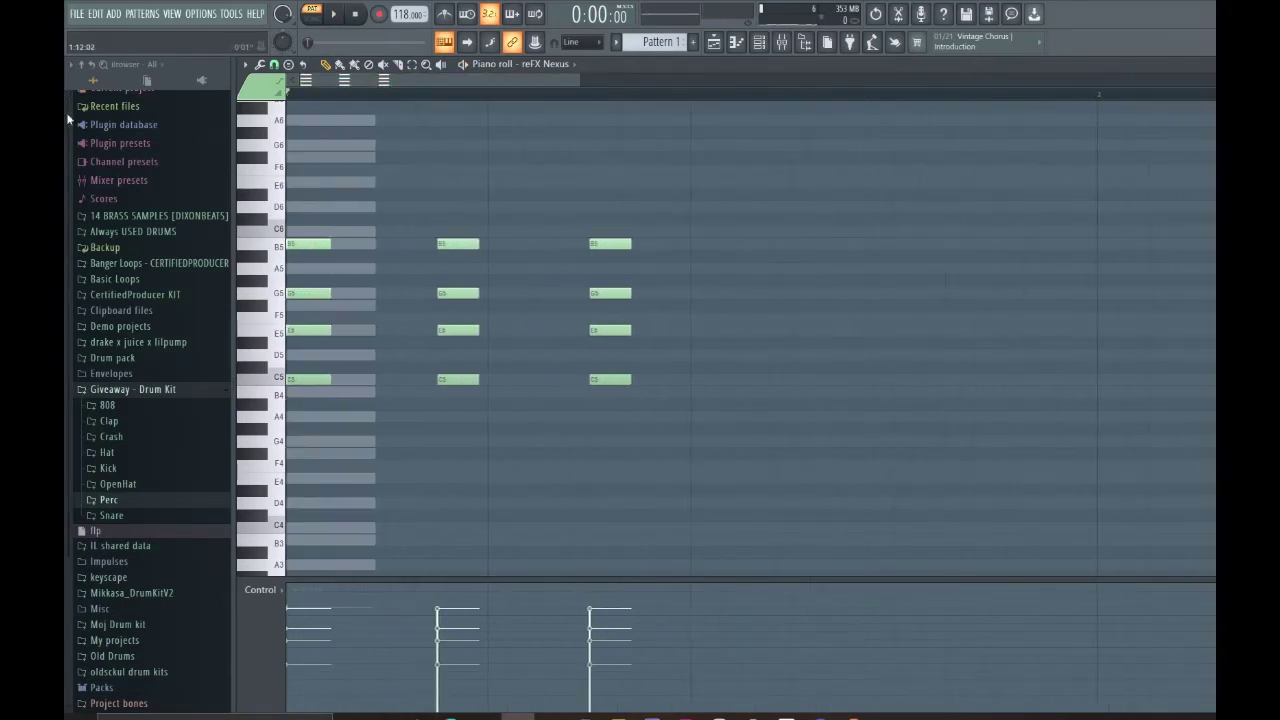
{"action": "scroll", "coordinate": [389, 253], "scroll_direction": "down", "scroll_amount": 2}
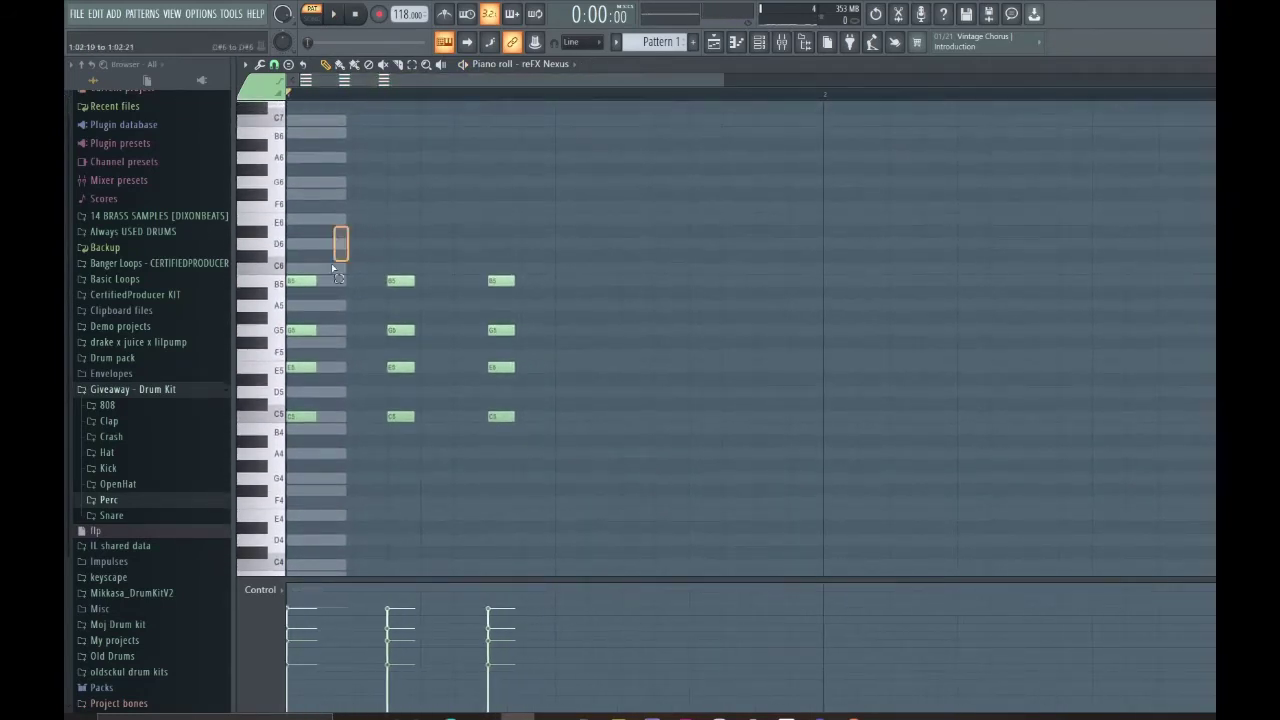
{"action": "left_click_drag", "start_coordinate": [333, 268], "coordinate": [296, 450]}
{"action": "left_click_drag", "start_coordinate": [340, 214], "coordinate": [318, 300]}
{"action": "key", "text": "ctrl+a"}
{"action": "key", "text": "ctrl+b"}
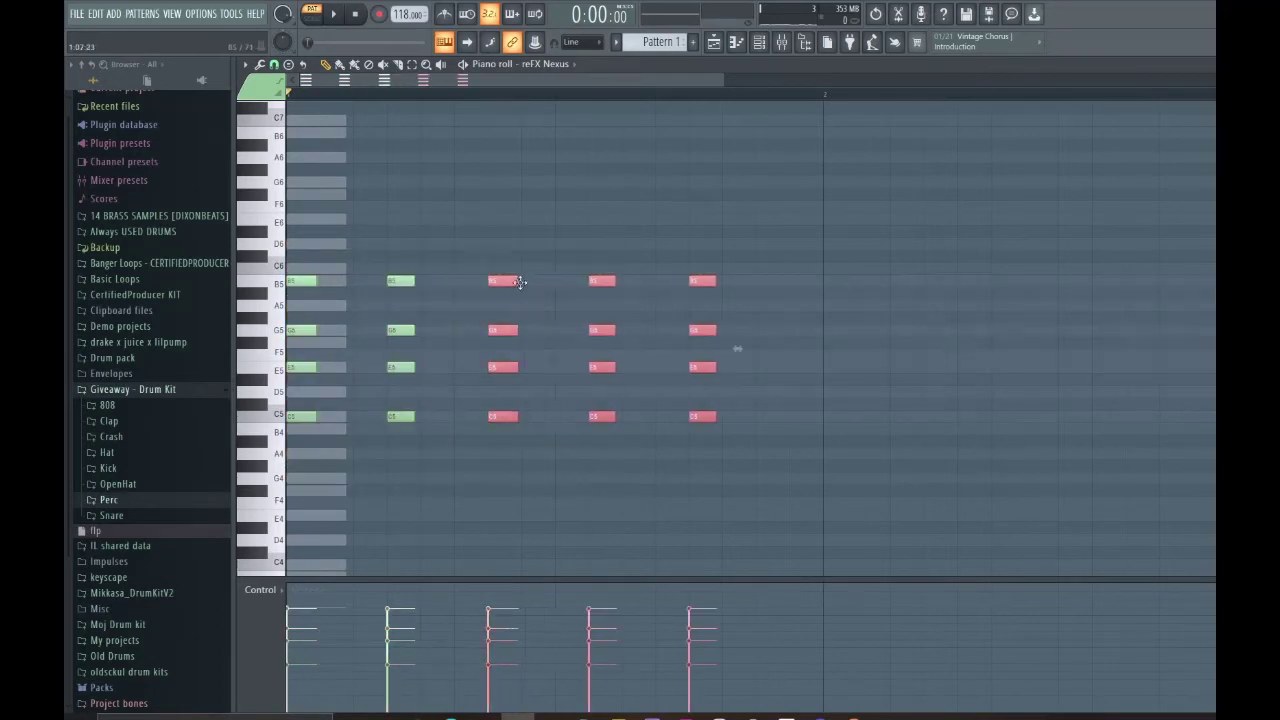
{"action": "key", "text": "shift+Right"}
{"action": "key", "text": "shift+Right"}
{"action": "scroll", "coordinate": [800, 349], "scroll_direction": "down", "scroll_amount": 2}
{"action": "scroll", "coordinate": [567, 293], "scroll_direction": "down", "scroll_amount": 1}
{"action": "mouse_move", "coordinate": [464, 251]}
{"action": "left_mouse_down"}
{"action": "mouse_move", "coordinate": [491, 254]}
{"action": "mouse_move", "coordinate": [648, 434]}
{"action": "mouse_move", "coordinate": [458, 267]}
{"action": "left_mouse_up"}
{"action": "left_click", "coordinate": [640, 458]}
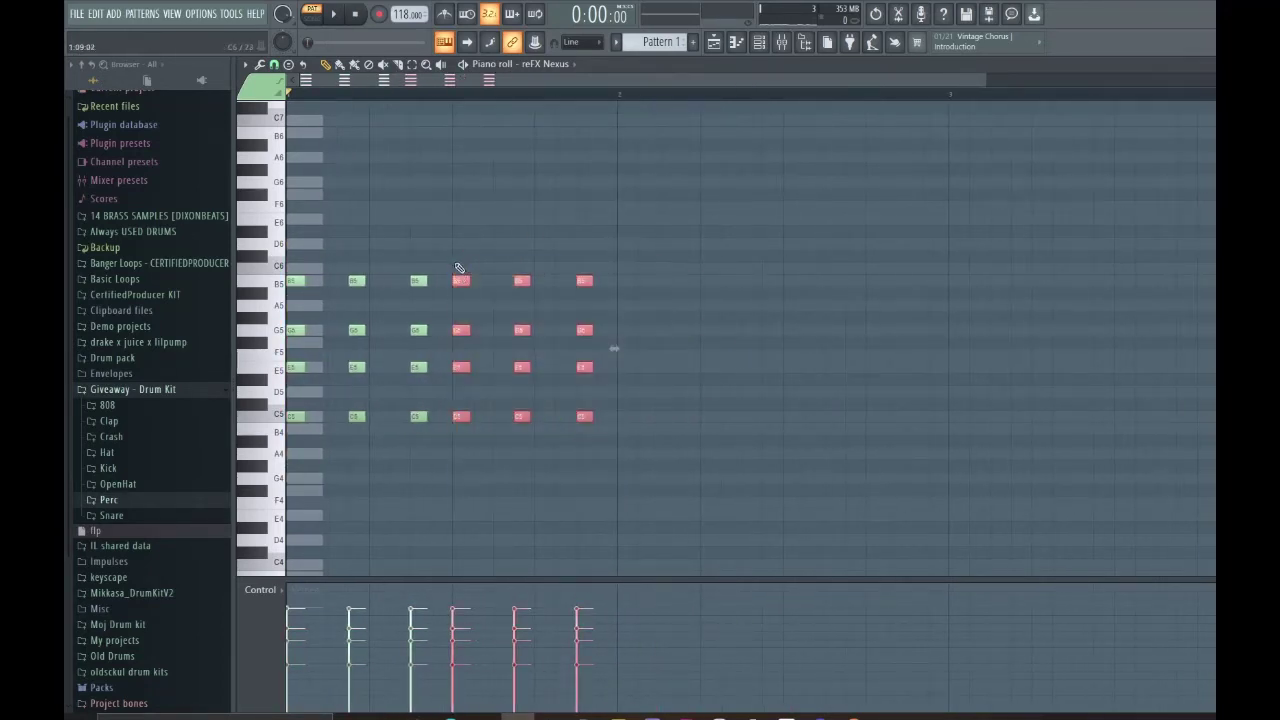
{"action": "left_click", "coordinate": [553, 219]}
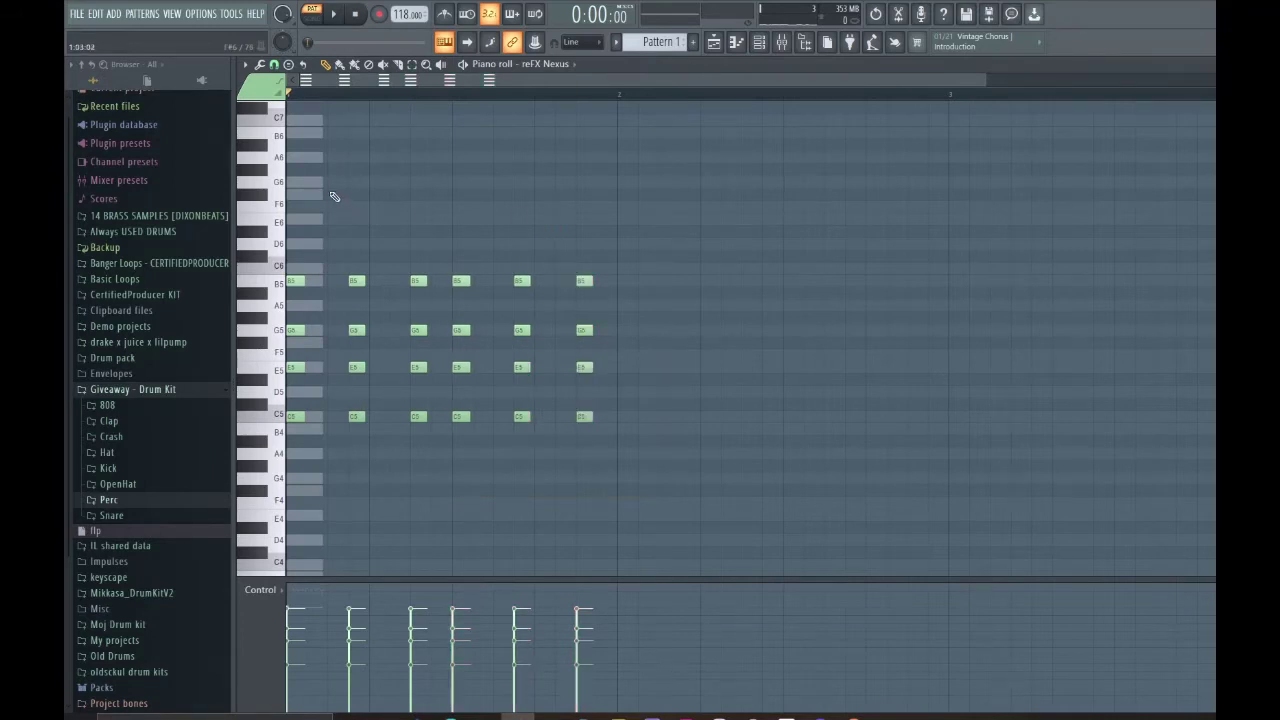
Place a few trial high notes above the chords, then delete them along with the repeated chord group.
{"action": "left_click", "coordinate": [334, 194]}
{"action": "left_click", "coordinate": [430, 112]}
{"action": "left_click", "coordinate": [477, 158]}
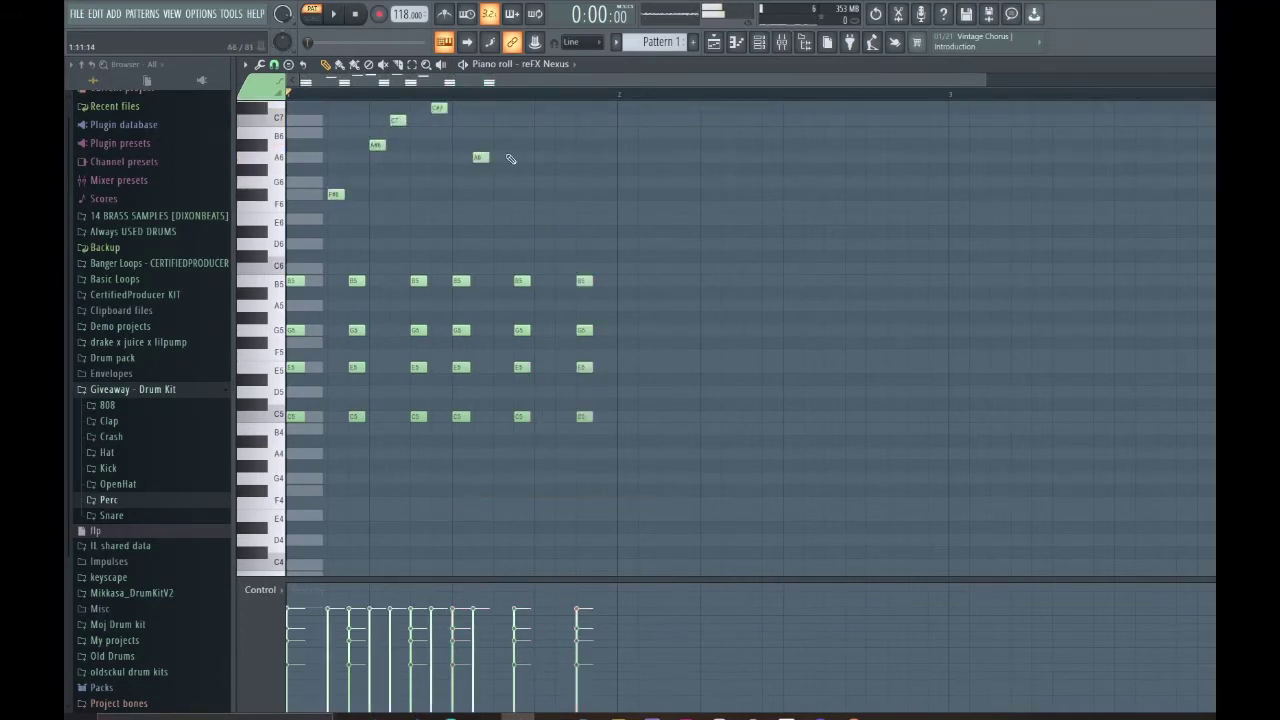
{"action": "left_click_drag", "start_coordinate": [512, 215], "coordinate": [318, 98], "text": "ctrl"}
{"action": "key", "text": "Delete"}
{"action": "left_click_drag", "start_coordinate": [443, 288], "coordinate": [807, 547], "text": "ctrl"}
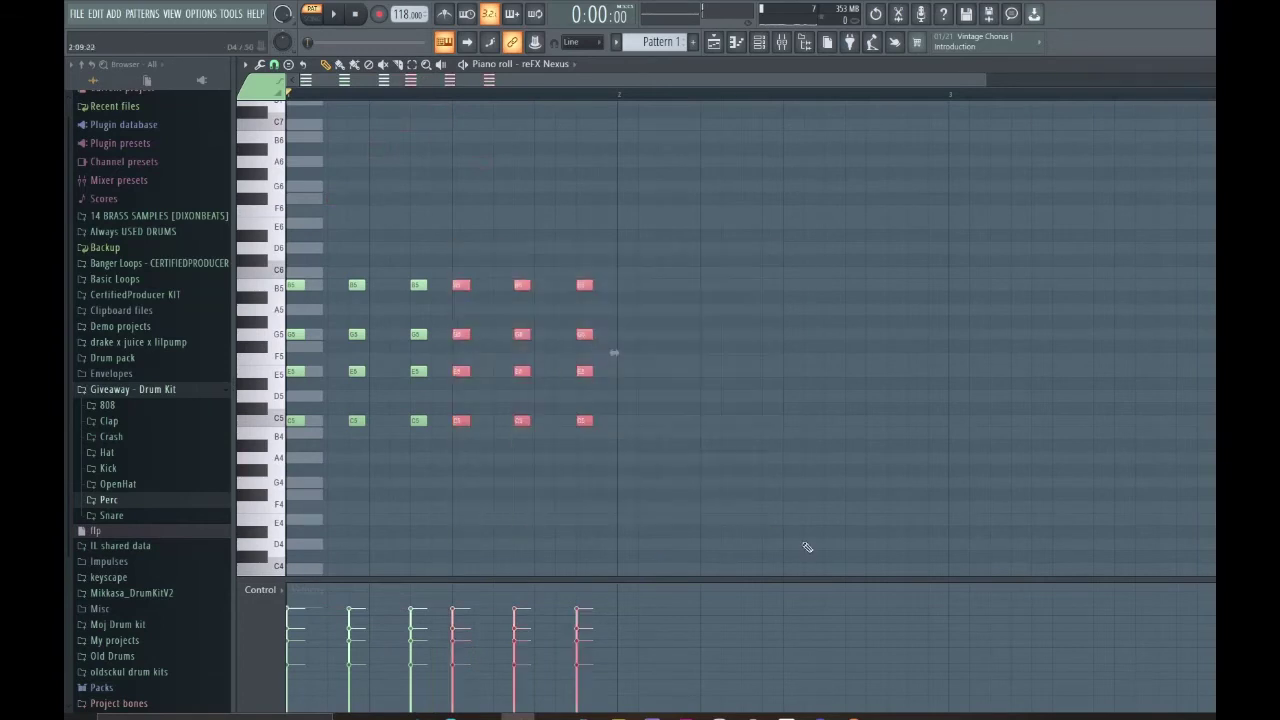
{"action": "key", "text": "Delete"}
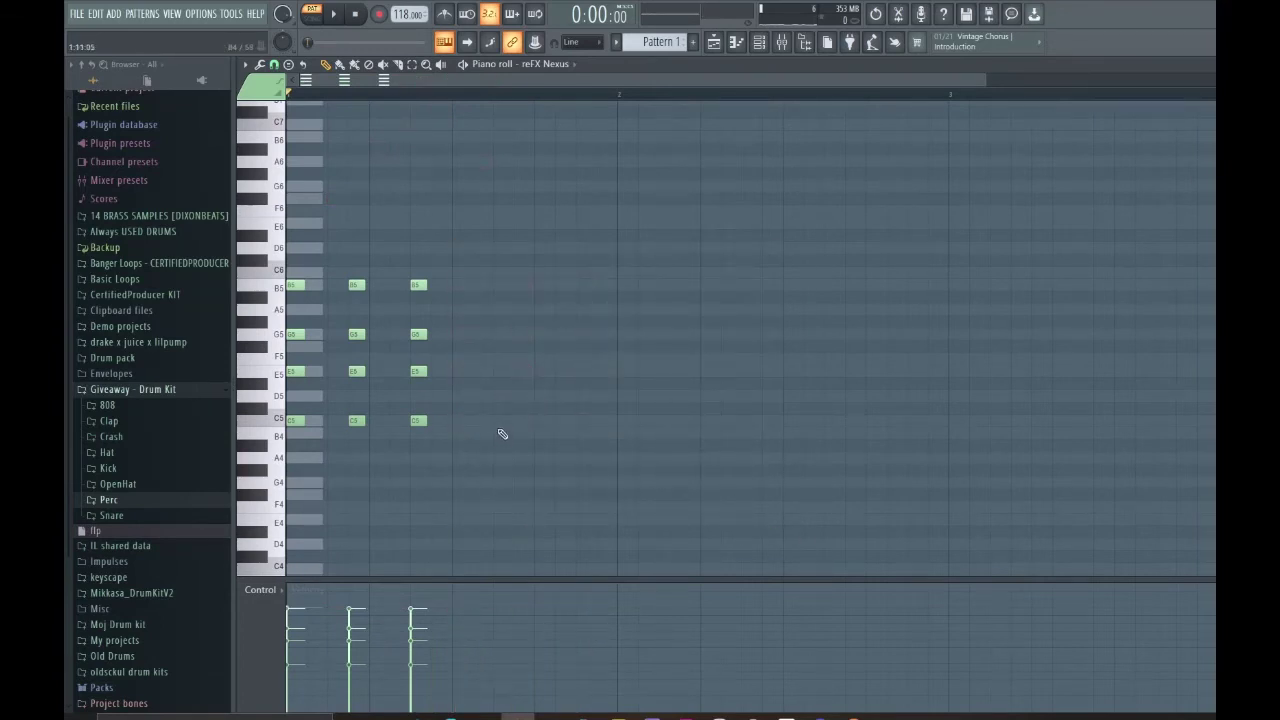
Play back the three chords and duplicate the whole group to the start of bar 2.
{"action": "key", "text": "space"}
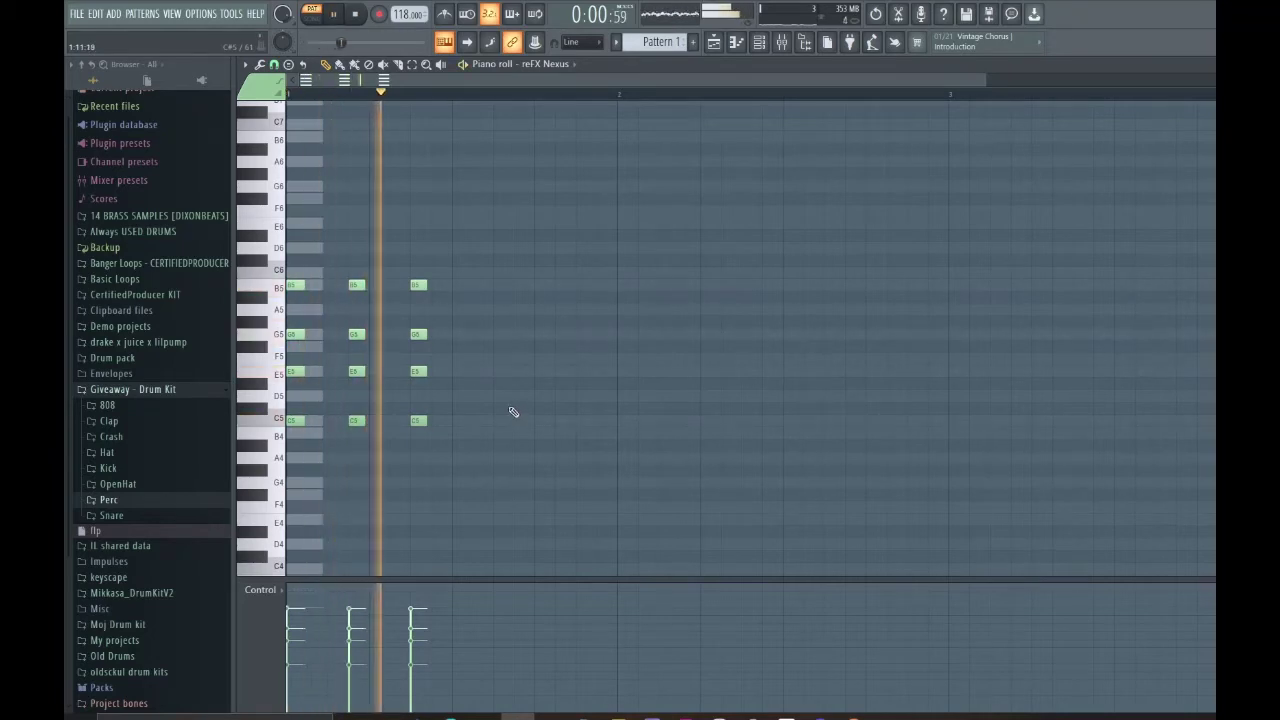
{"action": "key", "text": "ctrl+a"}
{"action": "key", "text": "space"}
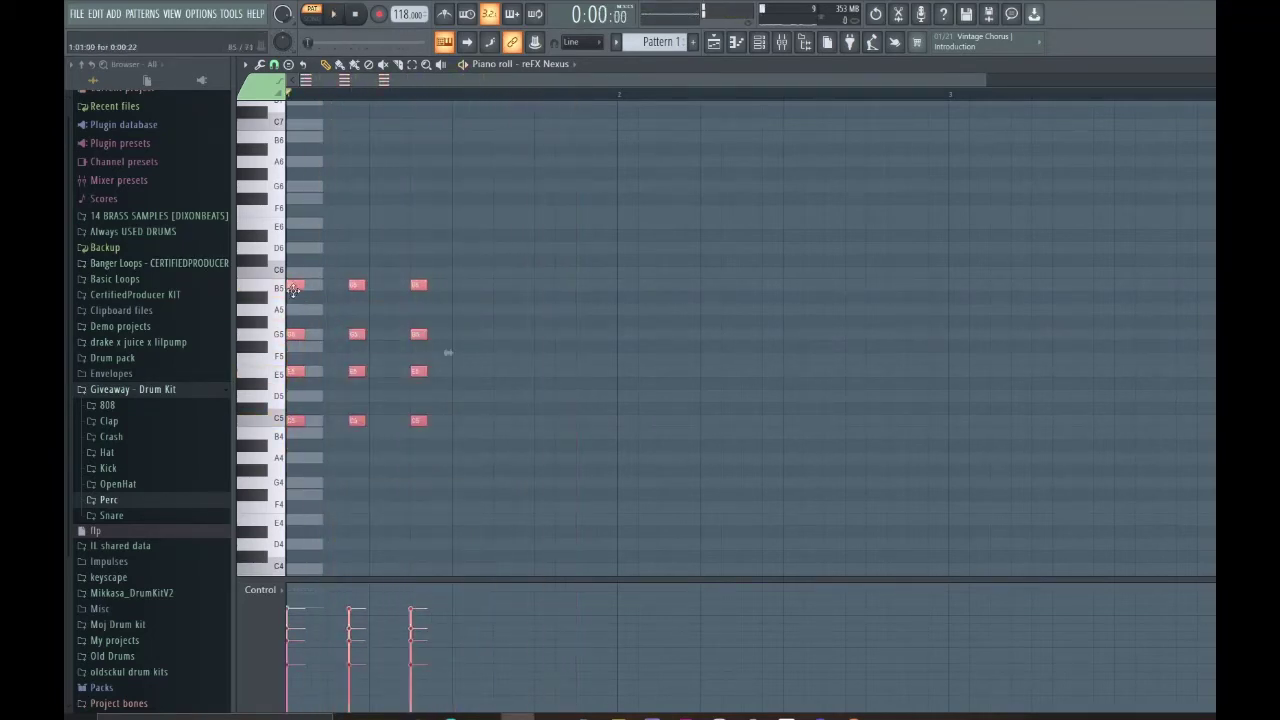
{"action": "key", "text": "ctrl+b"}
{"action": "key", "text": "shift+Right"}
{"action": "key", "text": "ctrl+d"}
{"action": "scroll", "coordinate": [493, 300], "scroll_direction": "down", "scroll_amount": 2}
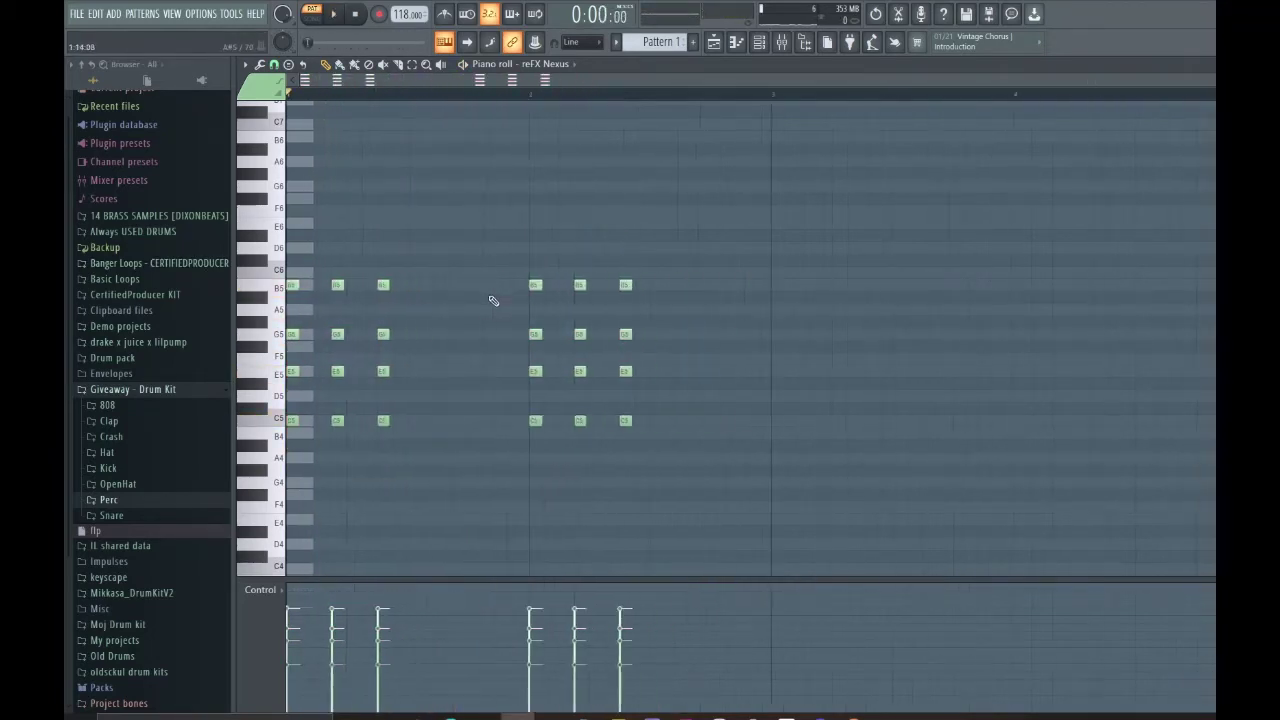
{"action": "scroll", "coordinate": [493, 300], "scroll_direction": "down", "scroll_amount": 1}
{"action": "left_click_drag", "start_coordinate": [385, 268], "coordinate": [481, 445]}
{"action": "scroll", "coordinate": [491, 429], "scroll_direction": "up", "scroll_amount": 3}
{"action": "left_click_drag", "start_coordinate": [514, 80], "coordinate": [300, 80]}
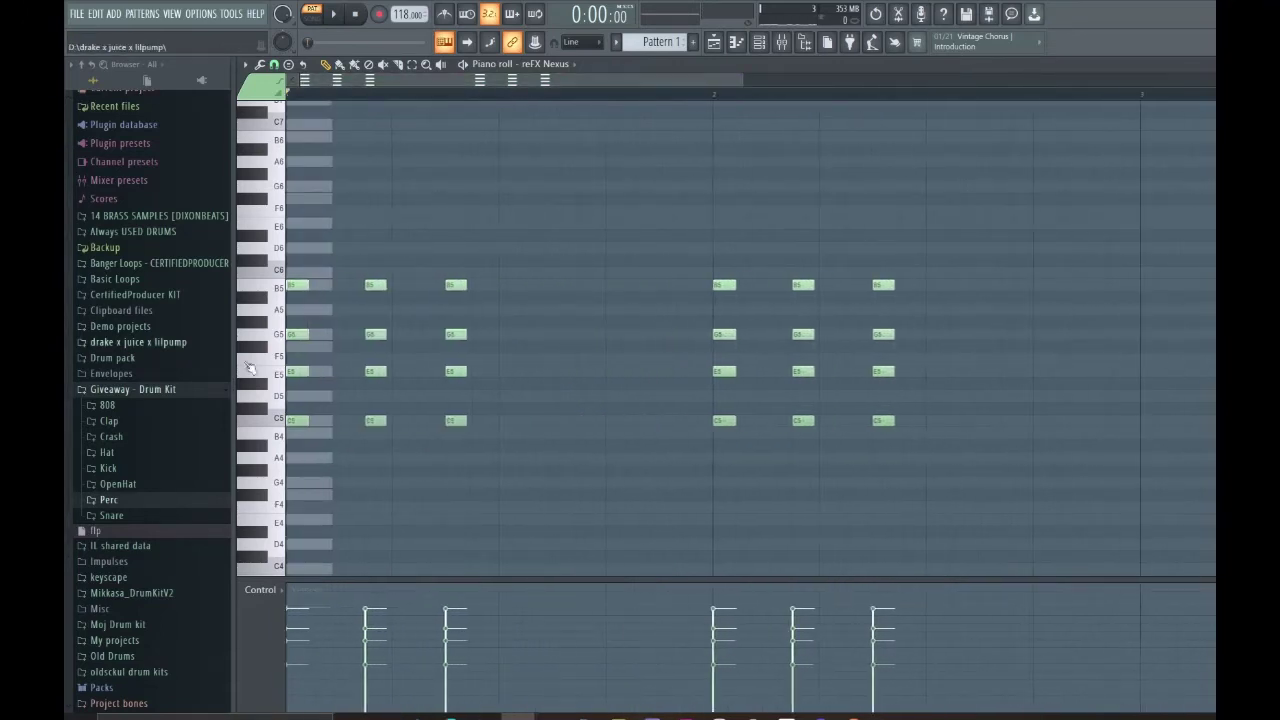
{"action": "scroll", "coordinate": [529, 414], "scroll_direction": "down", "scroll_amount": 3}
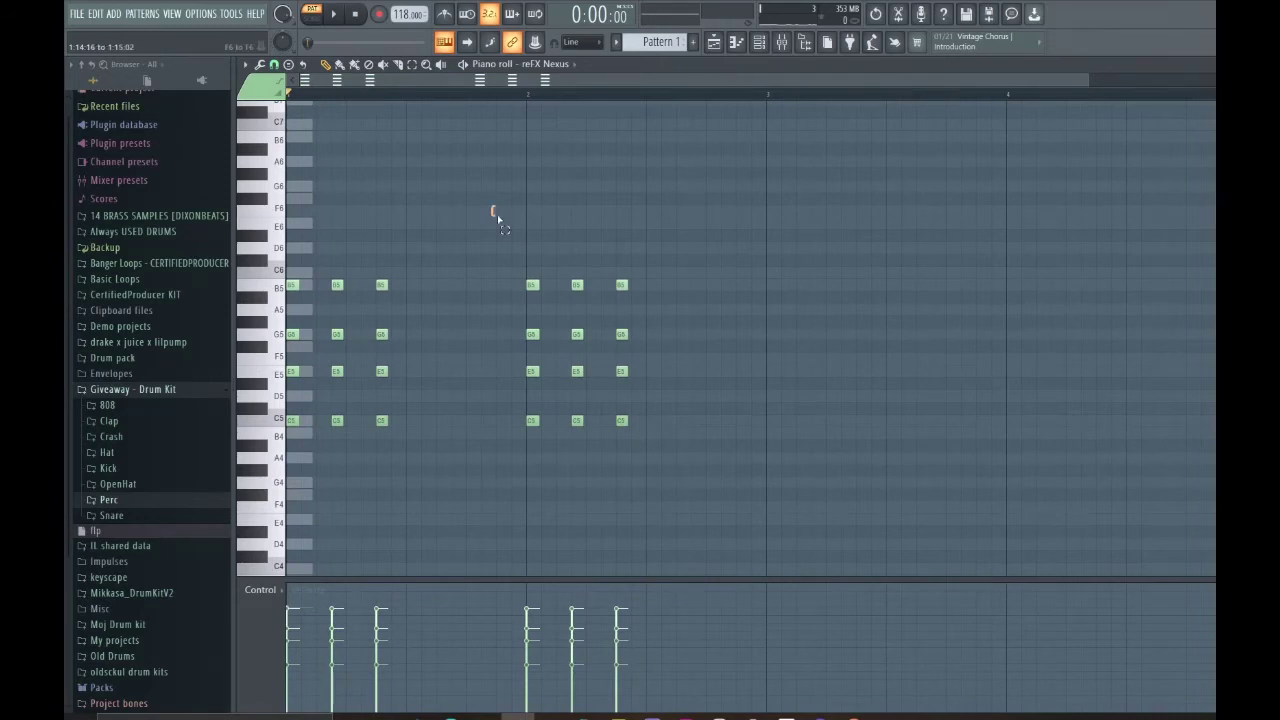
Try lowering the three E5 notes in bar 2 to D5, listen to the change, and return them to E5.
{"action": "left_click_drag", "start_coordinate": [493, 216], "coordinate": [575, 374]}
{"action": "key", "text": "space"}
{"action": "left_click_drag", "start_coordinate": [497, 358], "coordinate": [619, 397]}
{"action": "key", "text": "space"}
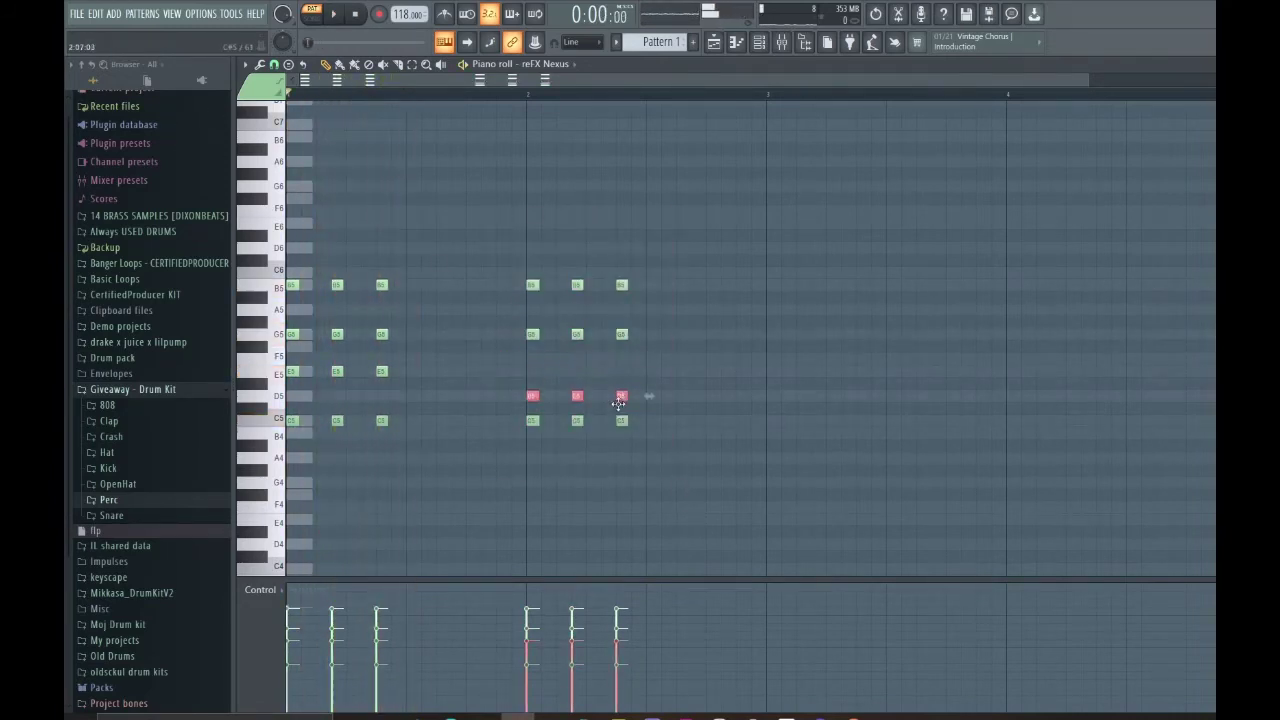
{"action": "key", "text": "space"}
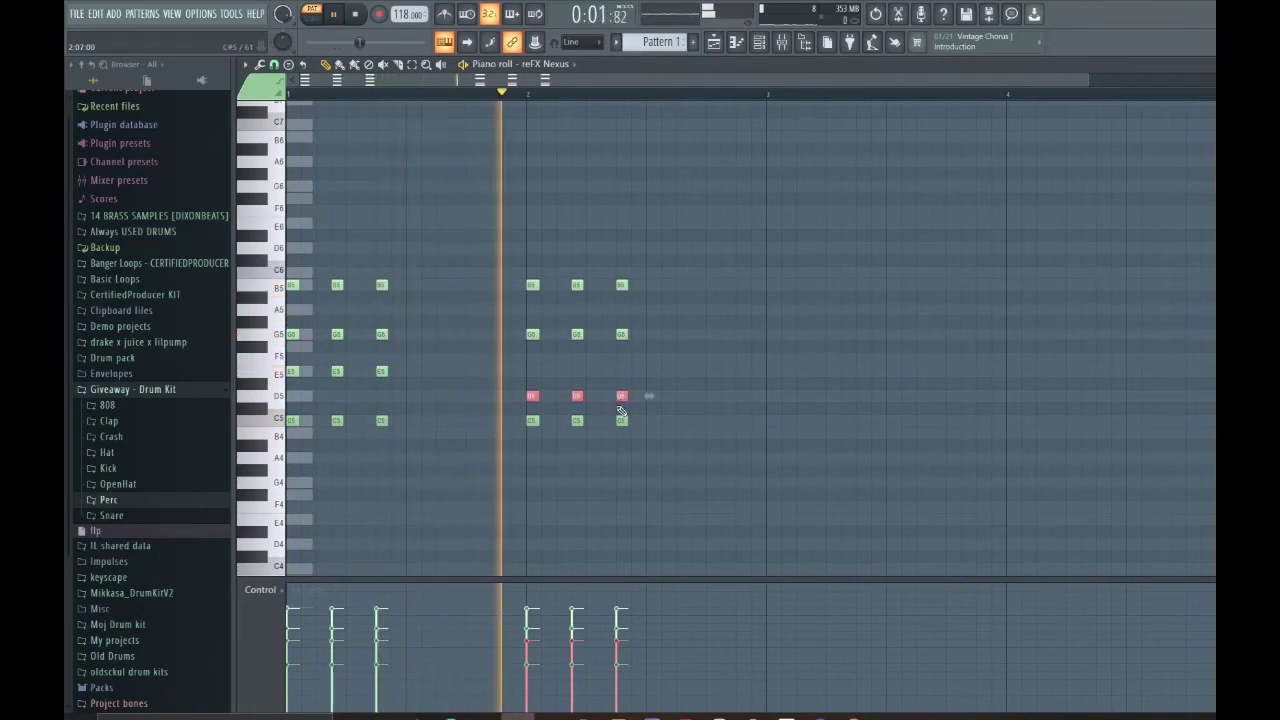
{"action": "key", "text": "space"}
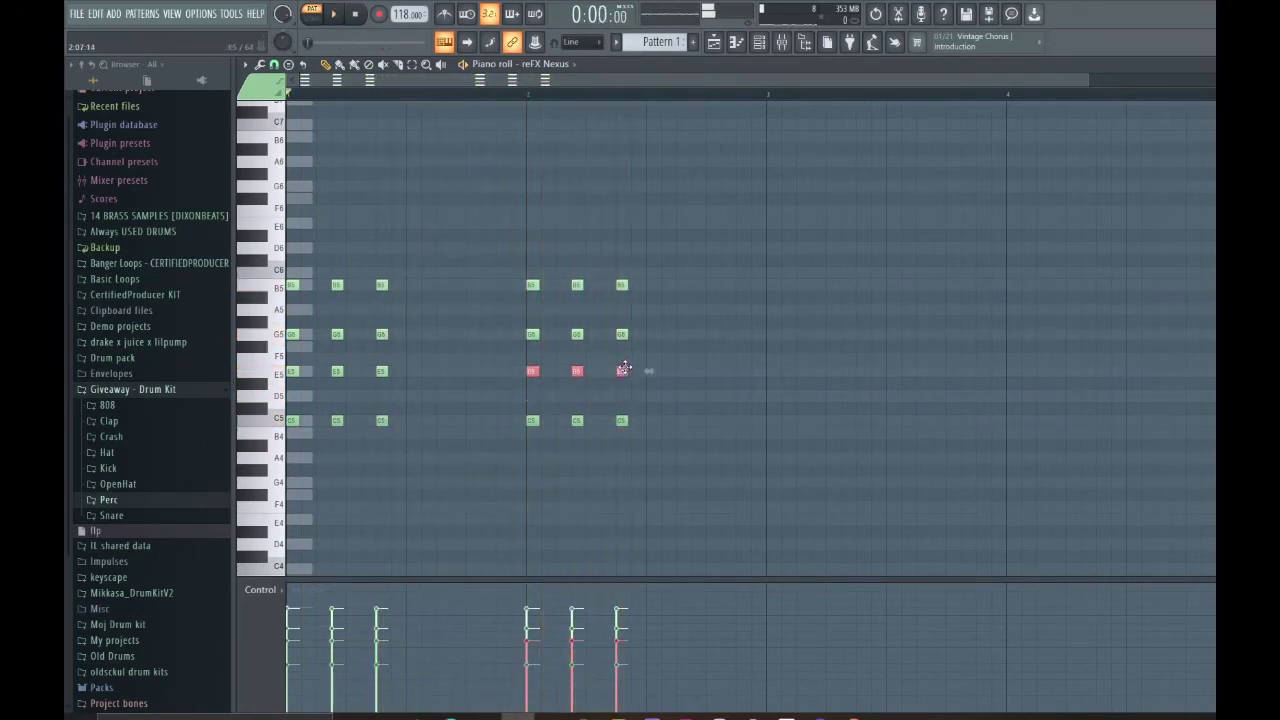
Try lowering the three G5 notes in bar 2 to F#5, play the result, and return them to G5.
{"action": "left_click_drag", "start_coordinate": [521, 318], "coordinate": [630, 345]}
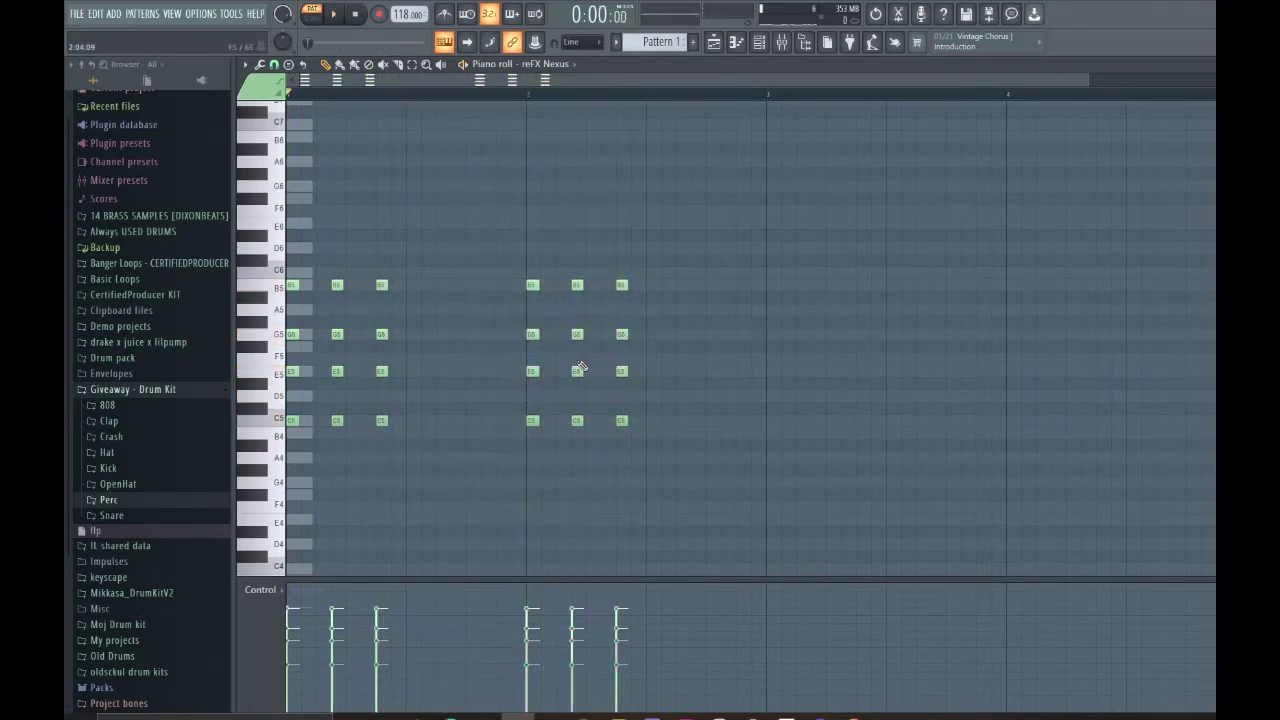
{"action": "left_click_drag", "start_coordinate": [506, 318], "coordinate": [628, 340]}
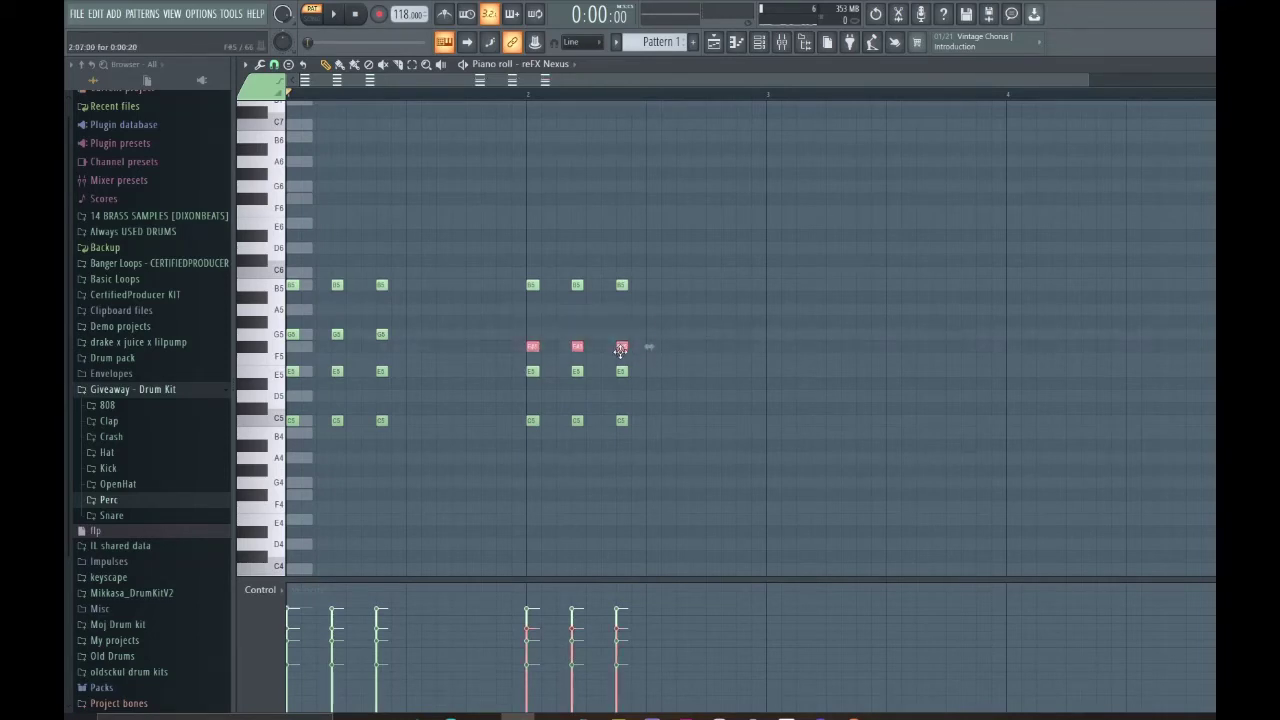
{"action": "left_click", "coordinate": [766, 386]}
{"action": "key", "text": "space"}
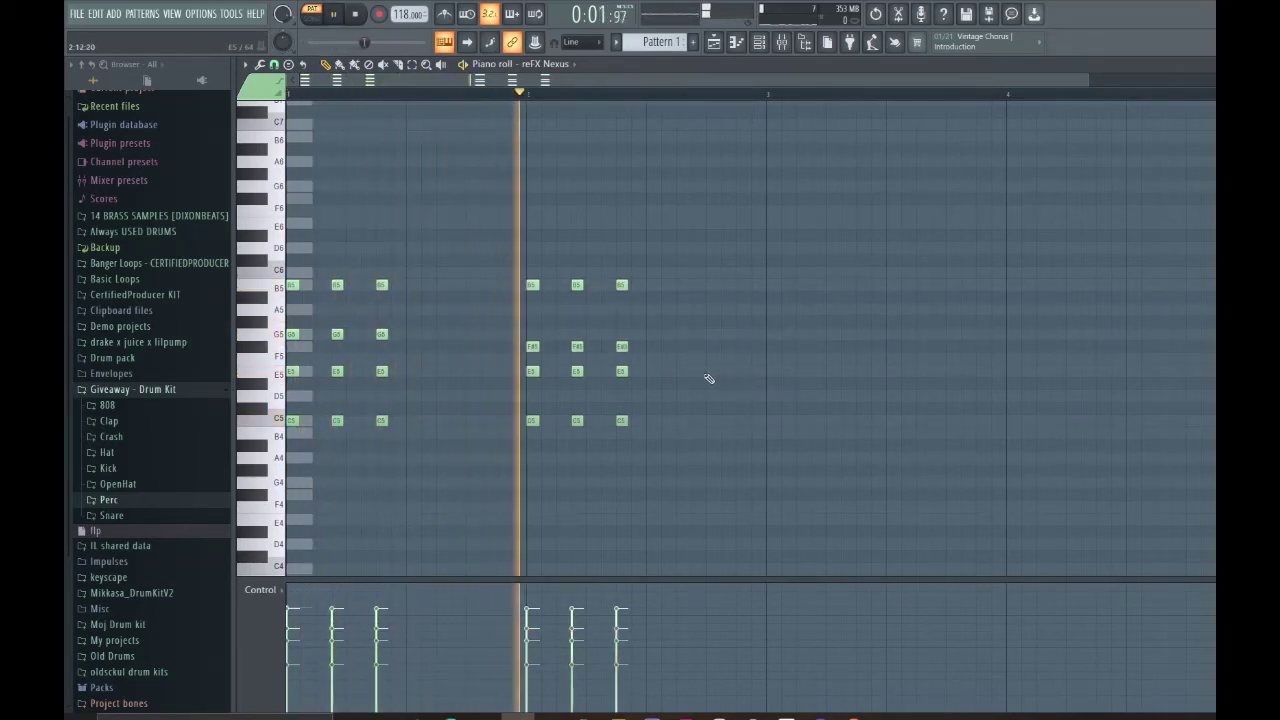
{"action": "left_click_drag", "start_coordinate": [660, 342], "coordinate": [525, 345]}
{"action": "key", "text": "space"}
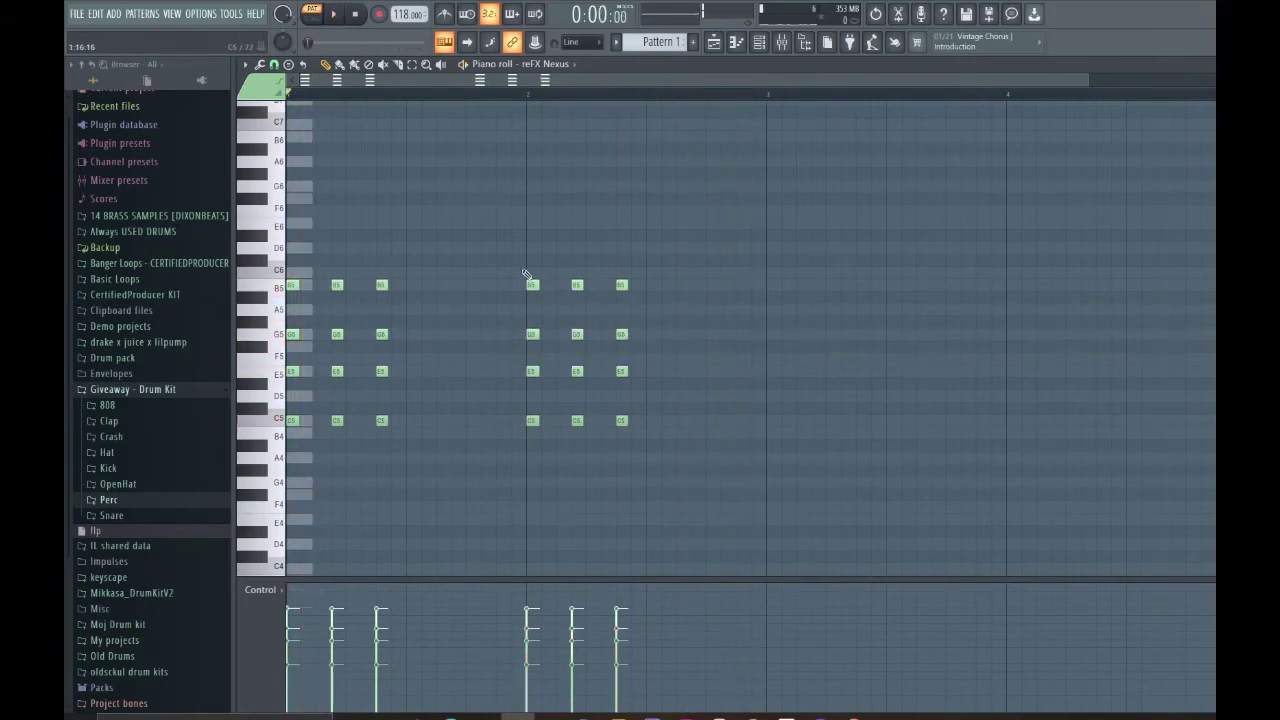
Try lowering the three B5 notes in bar 2 to A5, play both bars, and return them to B5.
{"action": "left_click_drag", "start_coordinate": [526, 274], "coordinate": [635, 298]}
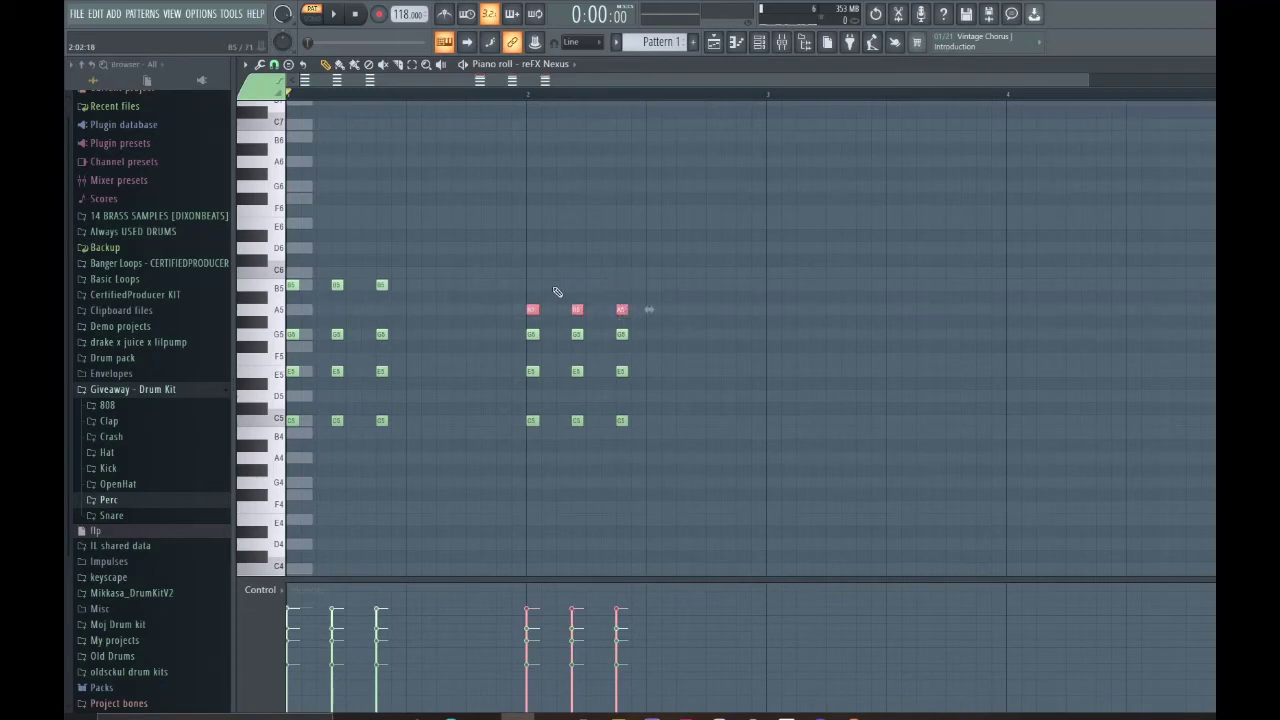
{"action": "key", "text": "space"}
{"action": "left_click_drag", "start_coordinate": [415, 268], "coordinate": [272, 298], "text": "ctrl"}
{"action": "key", "text": "ctrl+space"}
{"action": "left_click", "coordinate": [415, 261], "text": "ctrl"}
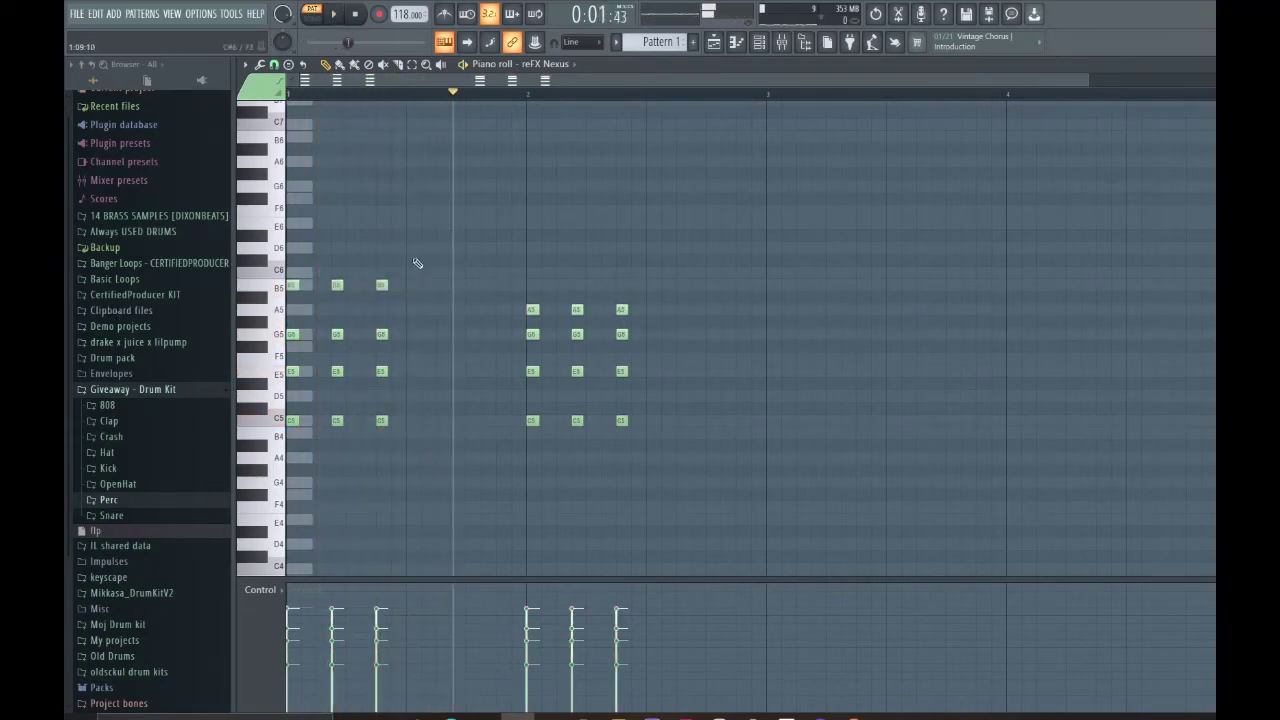
{"action": "left_click_drag", "start_coordinate": [416, 264], "coordinate": [134, 338], "text": "ctrl"}
{"action": "left_click", "coordinate": [409, 264], "text": "ctrl"}
{"action": "key", "text": "space"}
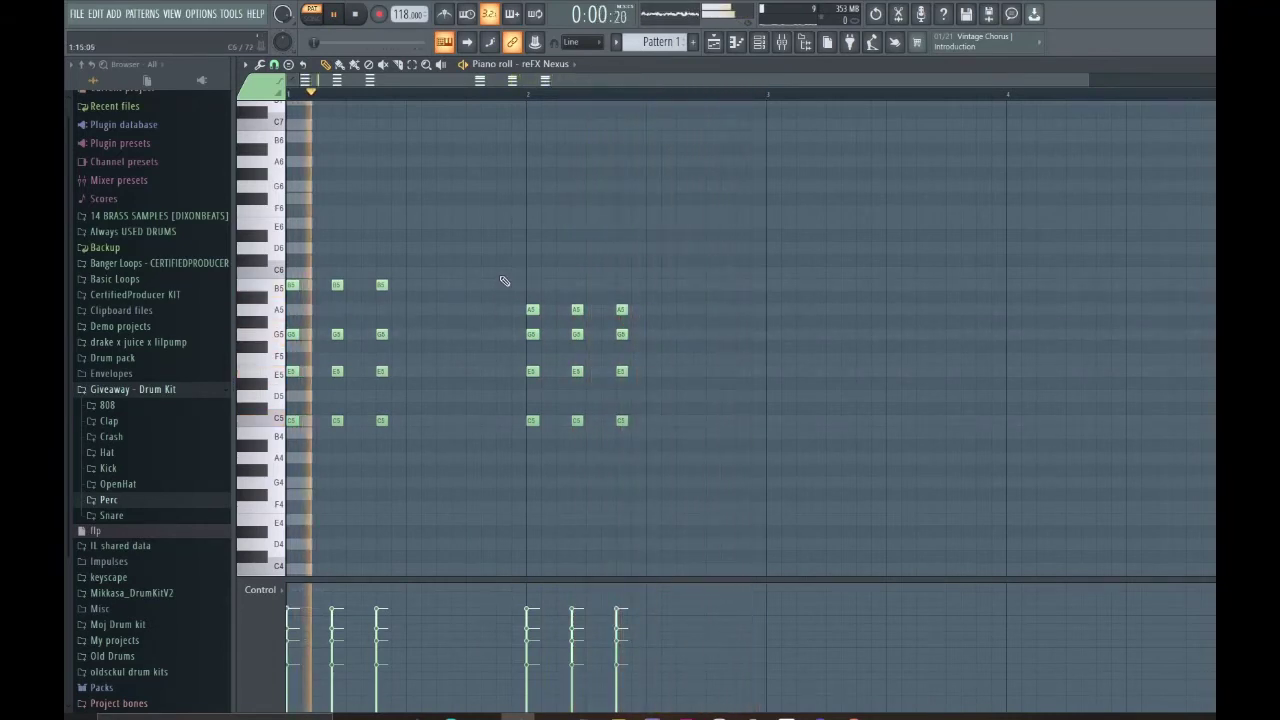
{"action": "left_click_drag", "start_coordinate": [503, 275], "coordinate": [680, 318], "text": "ctrl"}
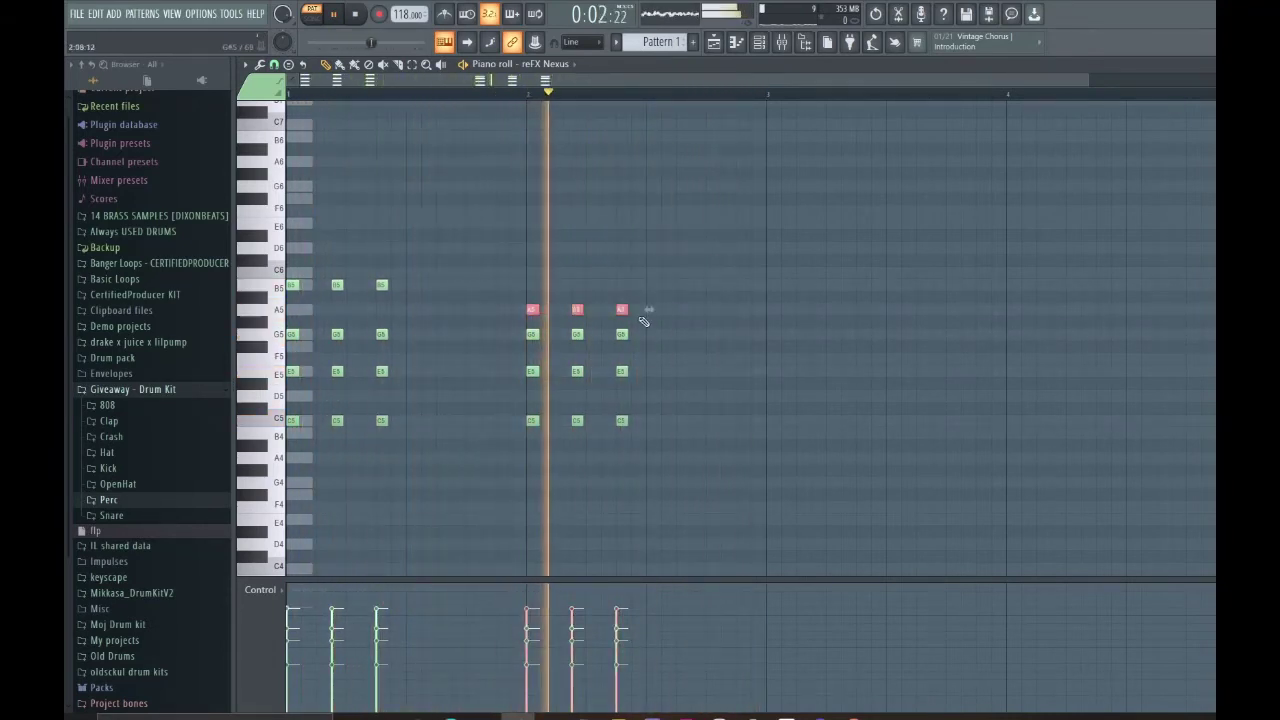
{"action": "key", "text": "space"}
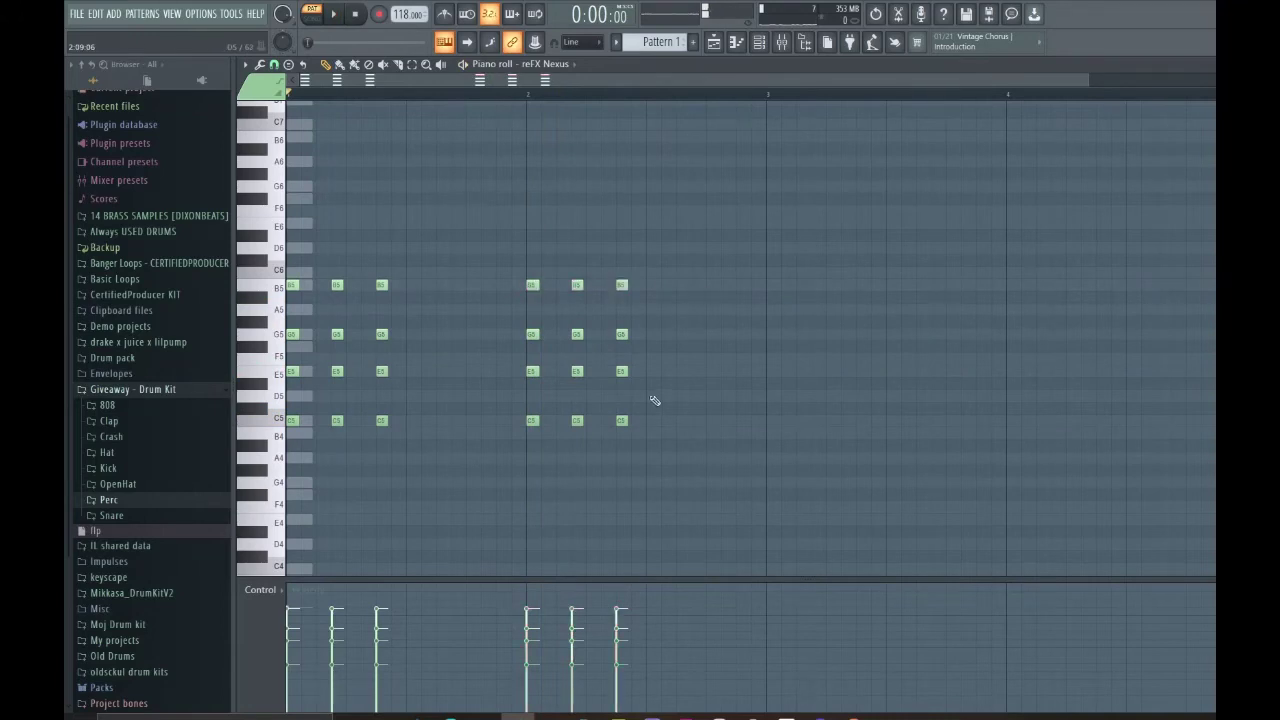
Lower the three C5 notes in bar 2 to B4 and play the chords back.
{"action": "scroll", "coordinate": [608, 400], "scroll_direction": "down", "scroll_amount": 2}
{"action": "left_click_drag", "start_coordinate": [615, 403], "coordinate": [482, 443], "text": "ctrl"}
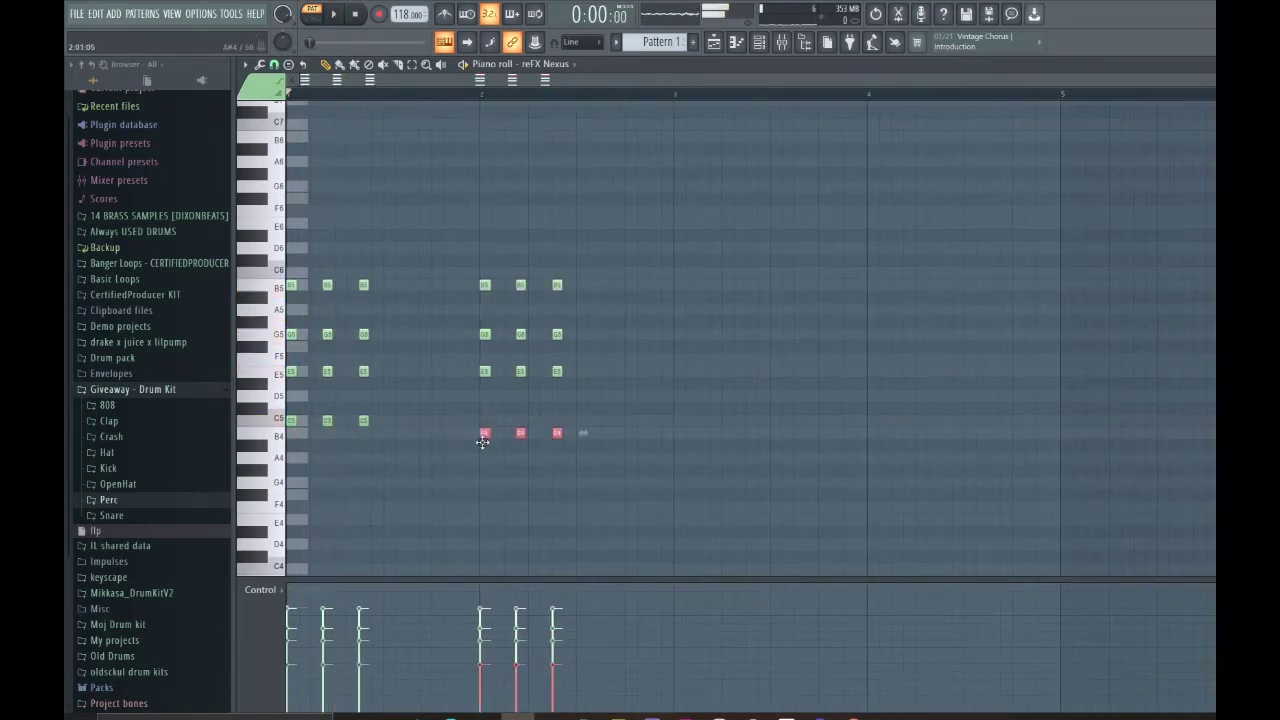
{"action": "scroll", "coordinate": [506, 373], "scroll_direction": "up", "scroll_amount": 2}
{"action": "scroll", "coordinate": [442, 100], "scroll_direction": "up", "scroll_amount": 4}
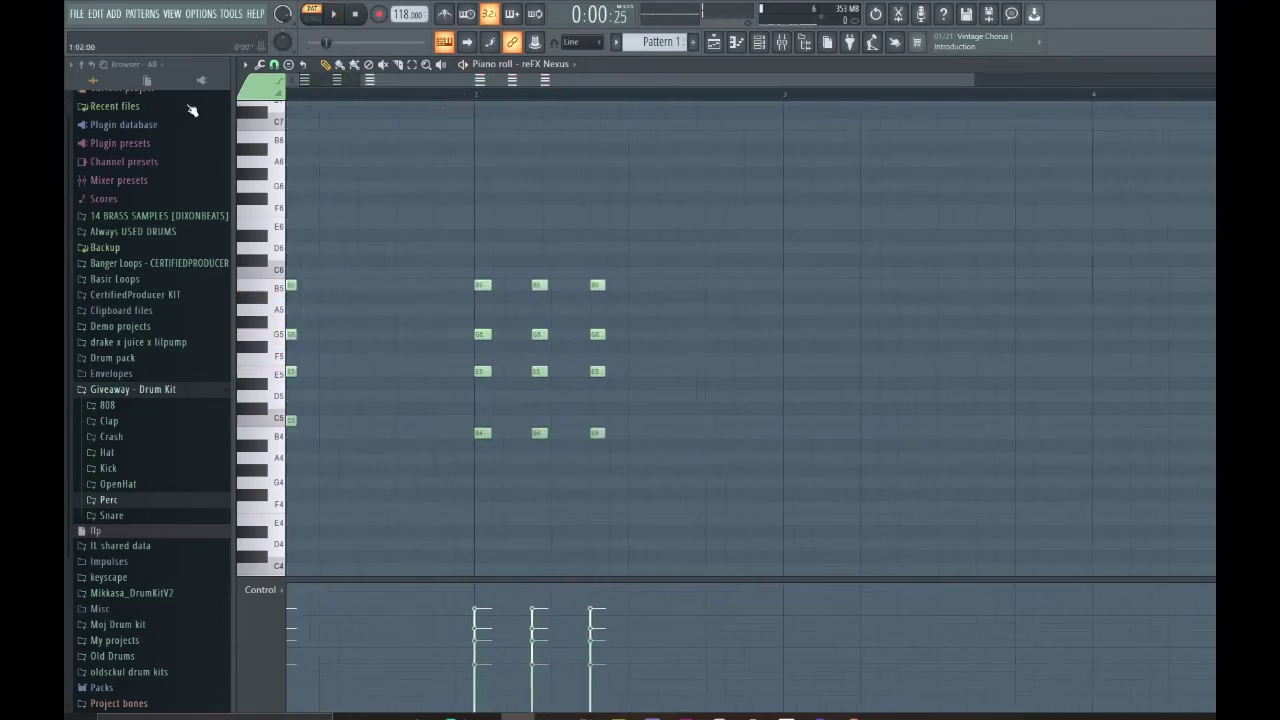
{"action": "scroll", "coordinate": [509, 471], "scroll_direction": "down", "scroll_amount": 2}
{"action": "key", "text": "space"}
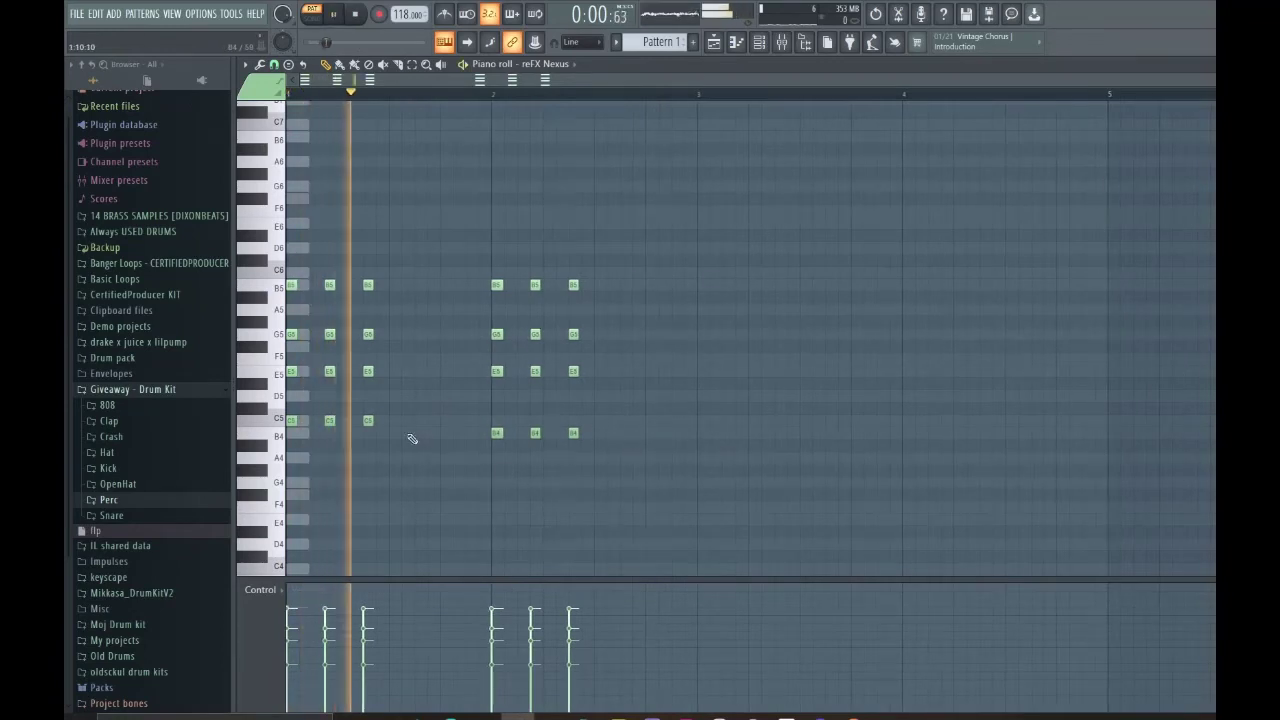
{"action": "key", "text": "space"}
Play both bars and return the three B4 notes in bar 2 to C5.
{"action": "left_click_drag", "start_coordinate": [405, 405], "coordinate": [280, 440], "text": "ctrl"}
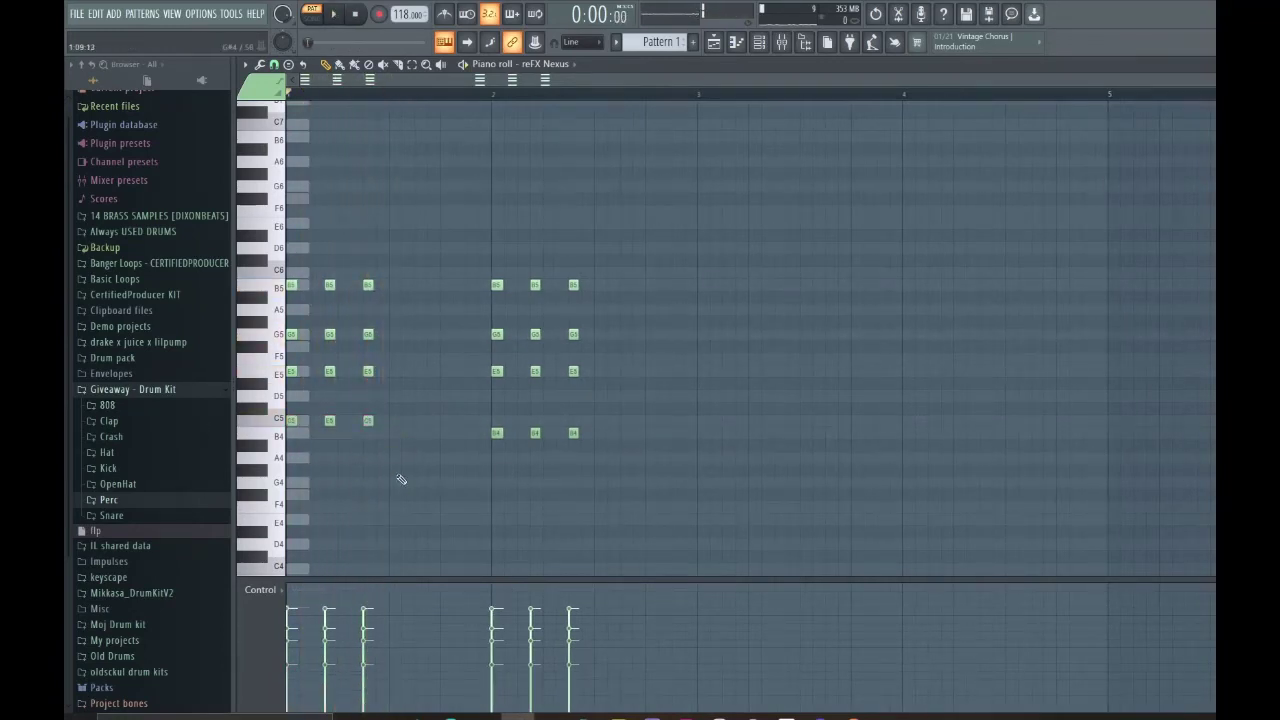
{"action": "key", "text": "space"}
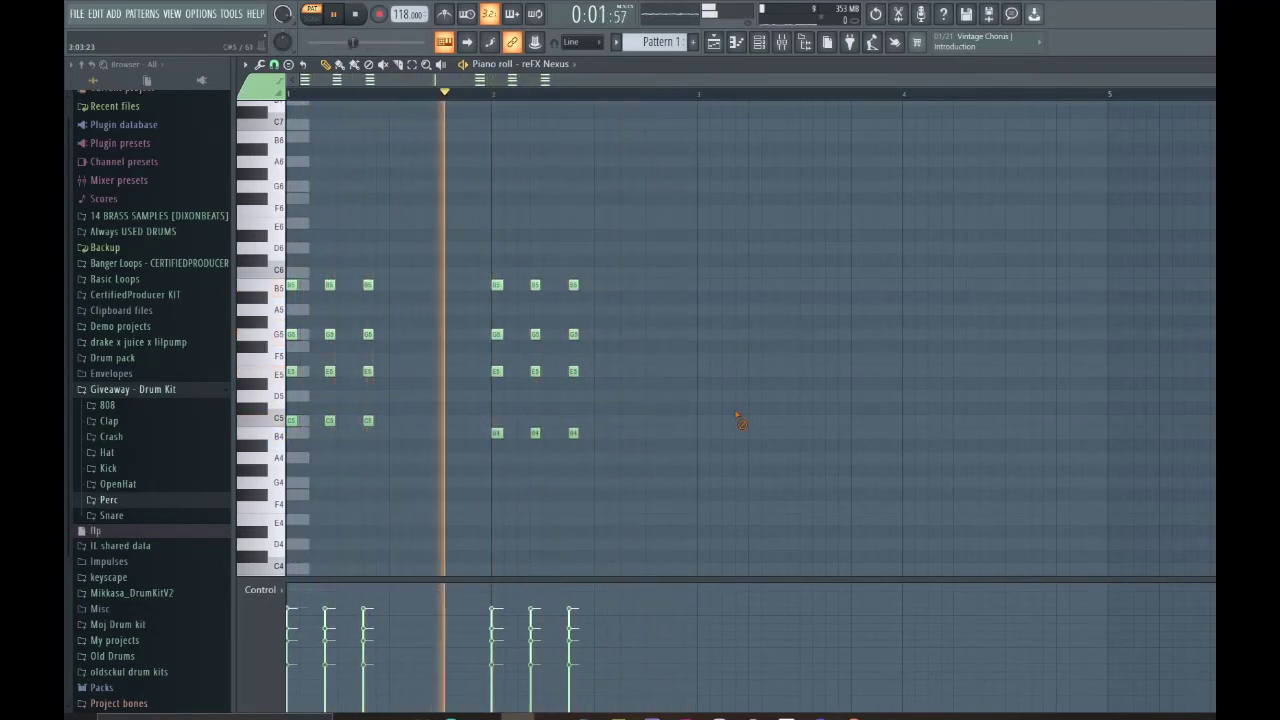
{"action": "left_click_drag", "start_coordinate": [640, 434], "coordinate": [473, 437]}
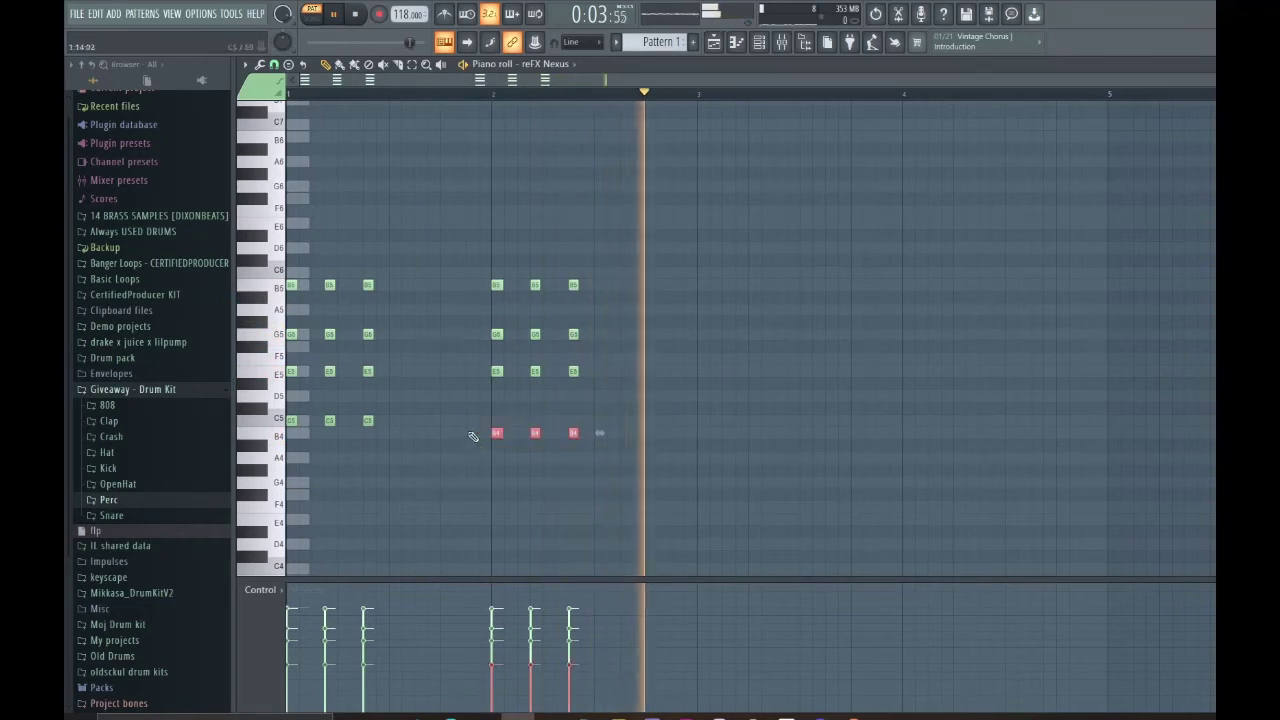
{"action": "key", "text": "space"}
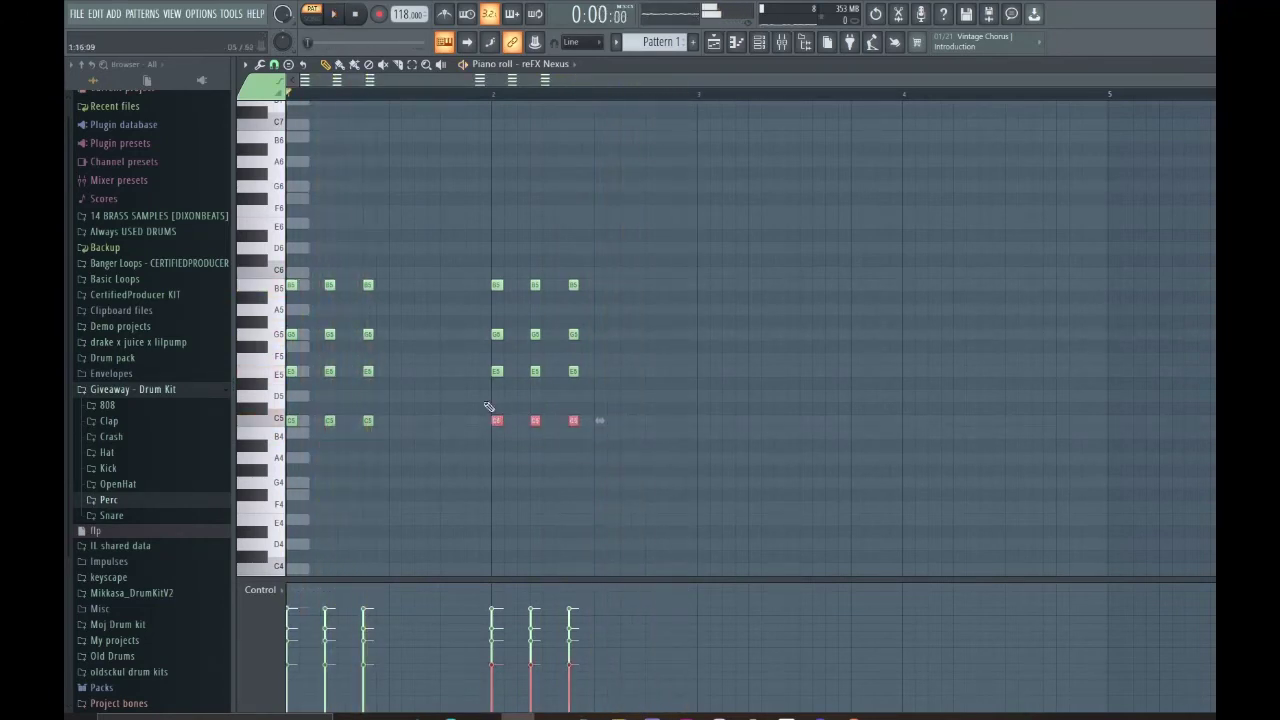
{"action": "scroll", "coordinate": [446, 333], "scroll_direction": "up", "scroll_amount": 3, "text": "ctrl"}
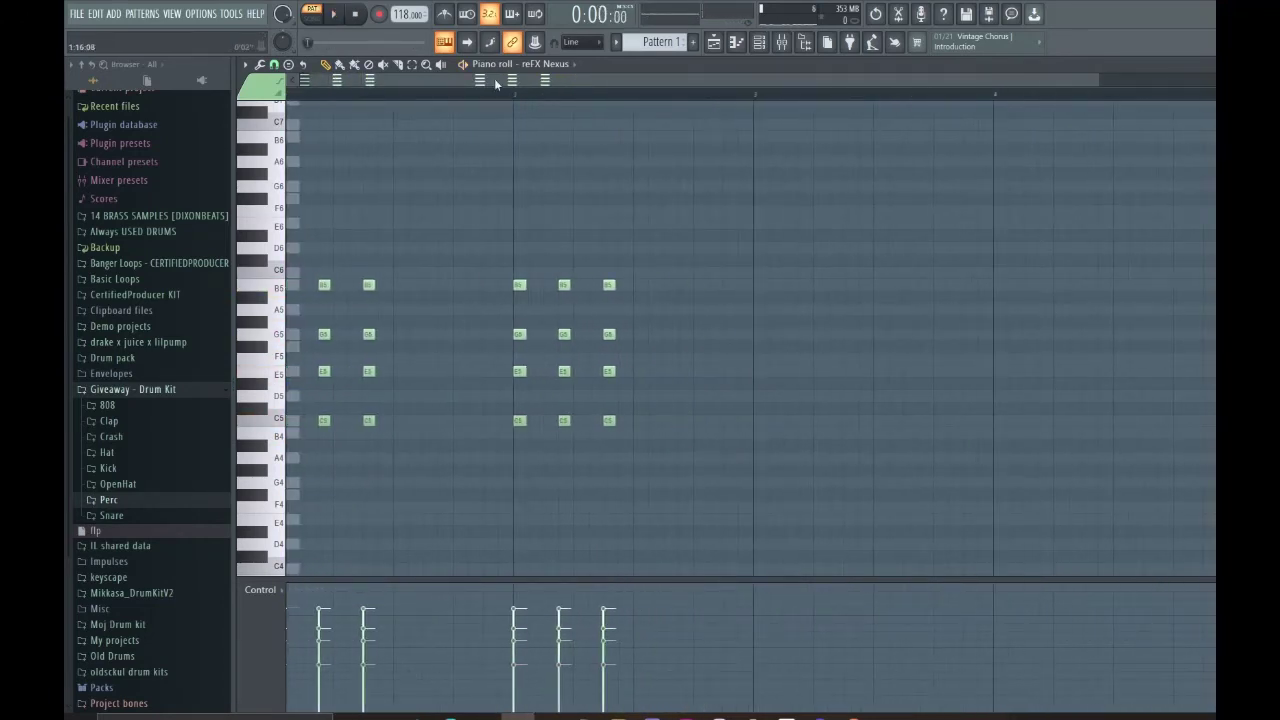
{"action": "left_click_drag", "start_coordinate": [500, 82], "coordinate": [471, 189]}
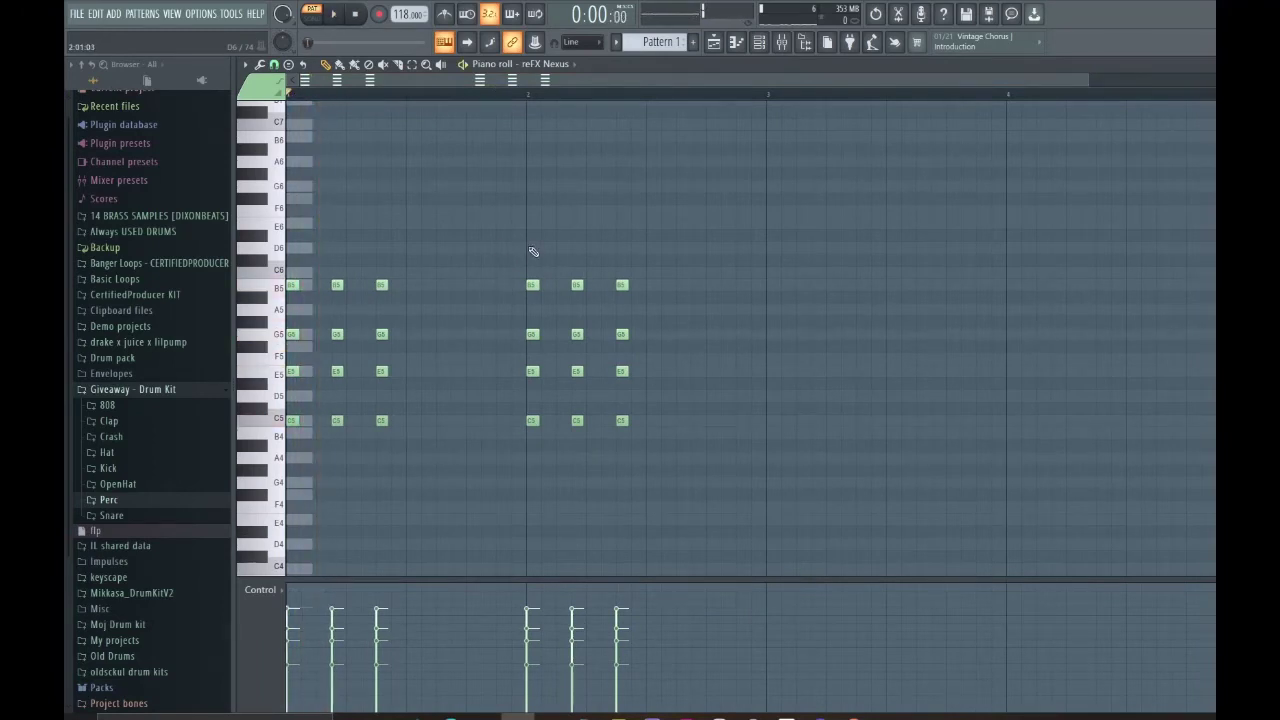
Try adding an E6 note at the start of bar 2 during playback, and delete it.
{"action": "key", "text": "space"}
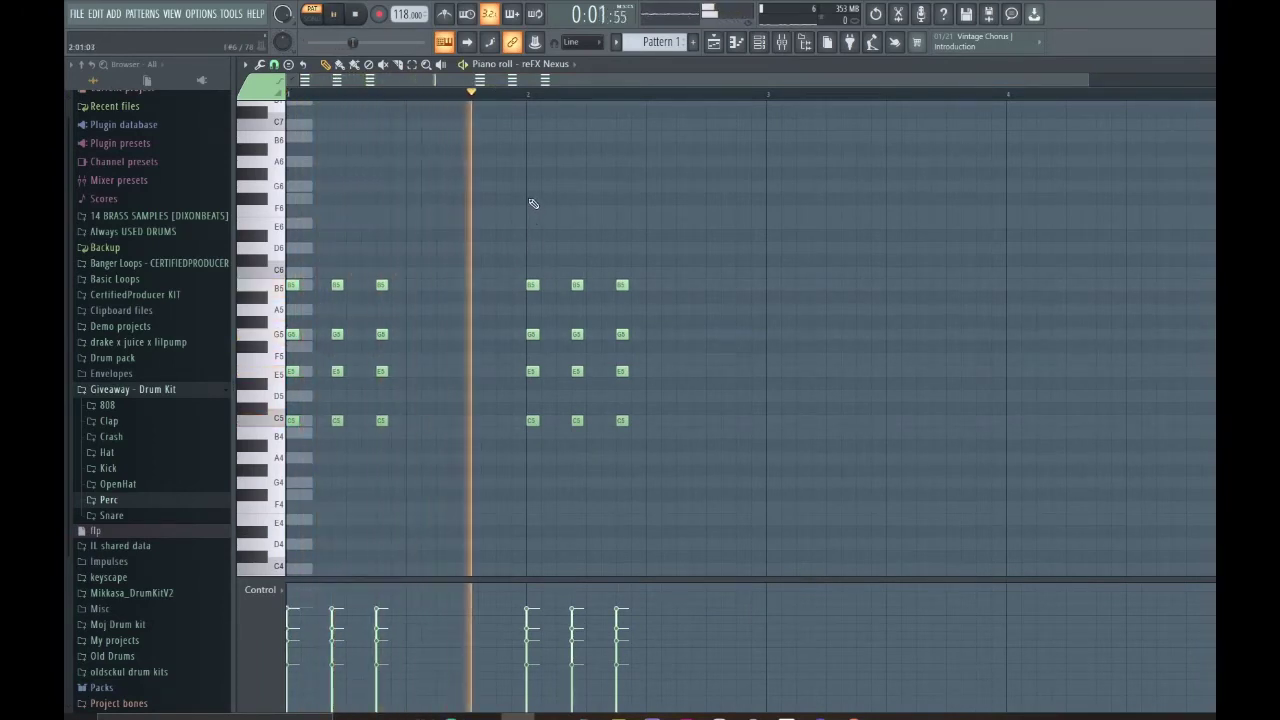
{"action": "left_click_drag", "start_coordinate": [534, 204], "coordinate": [545, 232]}
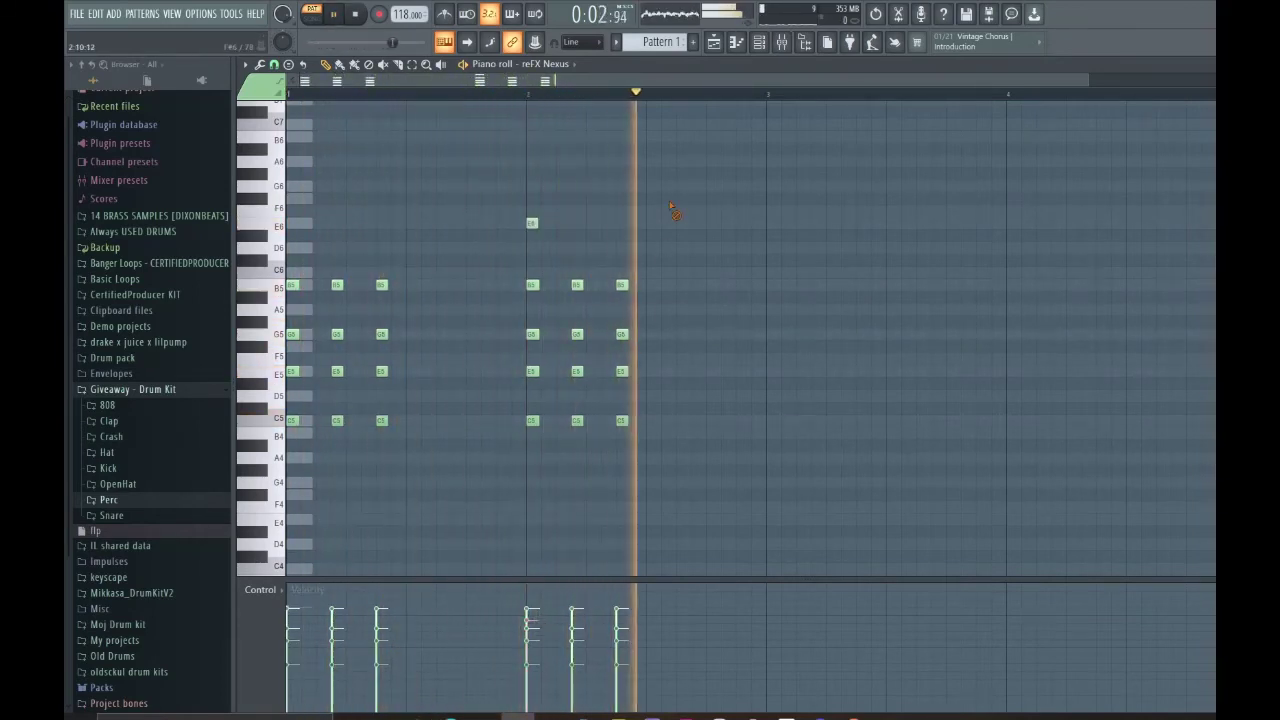
{"action": "right_click", "coordinate": [533, 223]}
Try raising the three G5 notes in bar 2 to A5 while the pattern plays.
{"action": "left_click_drag", "start_coordinate": [512, 318], "coordinate": [622, 309]}
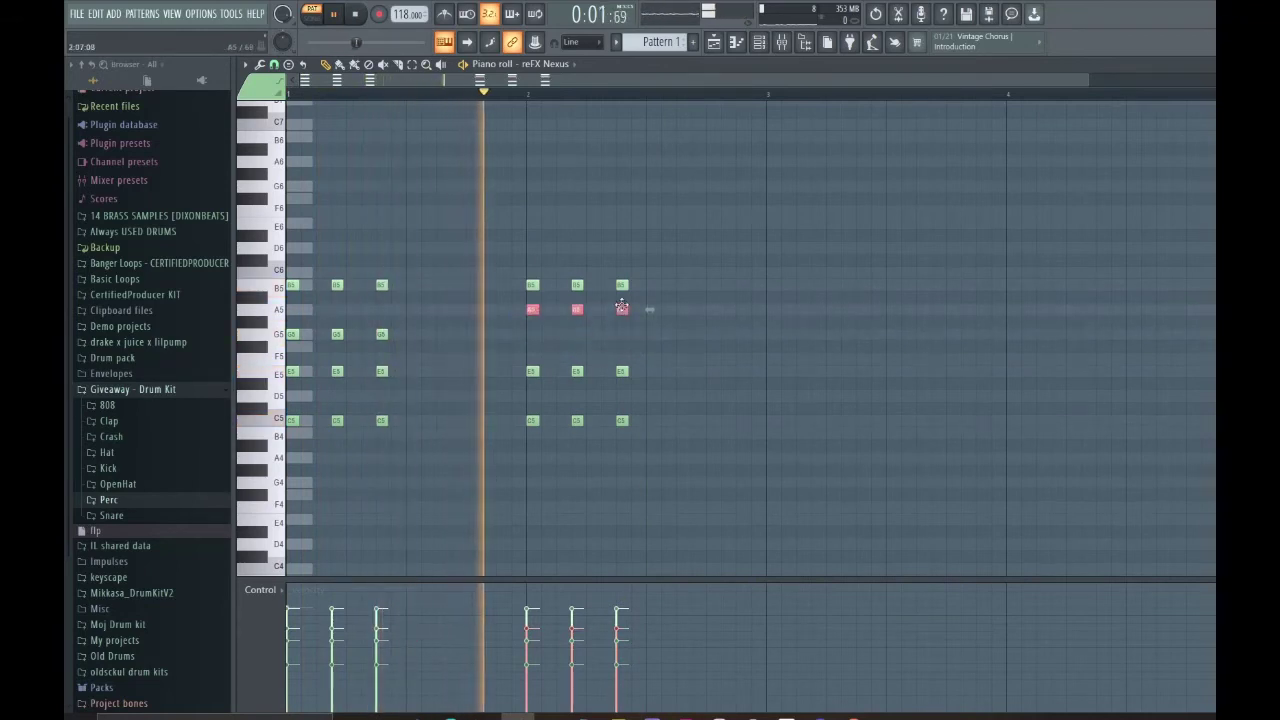
{"action": "key", "text": "space"}
{"action": "left_click", "coordinate": [680, 331]}
{"action": "scroll", "coordinate": [634, 312], "scroll_direction": "up", "scroll_amount": 3}
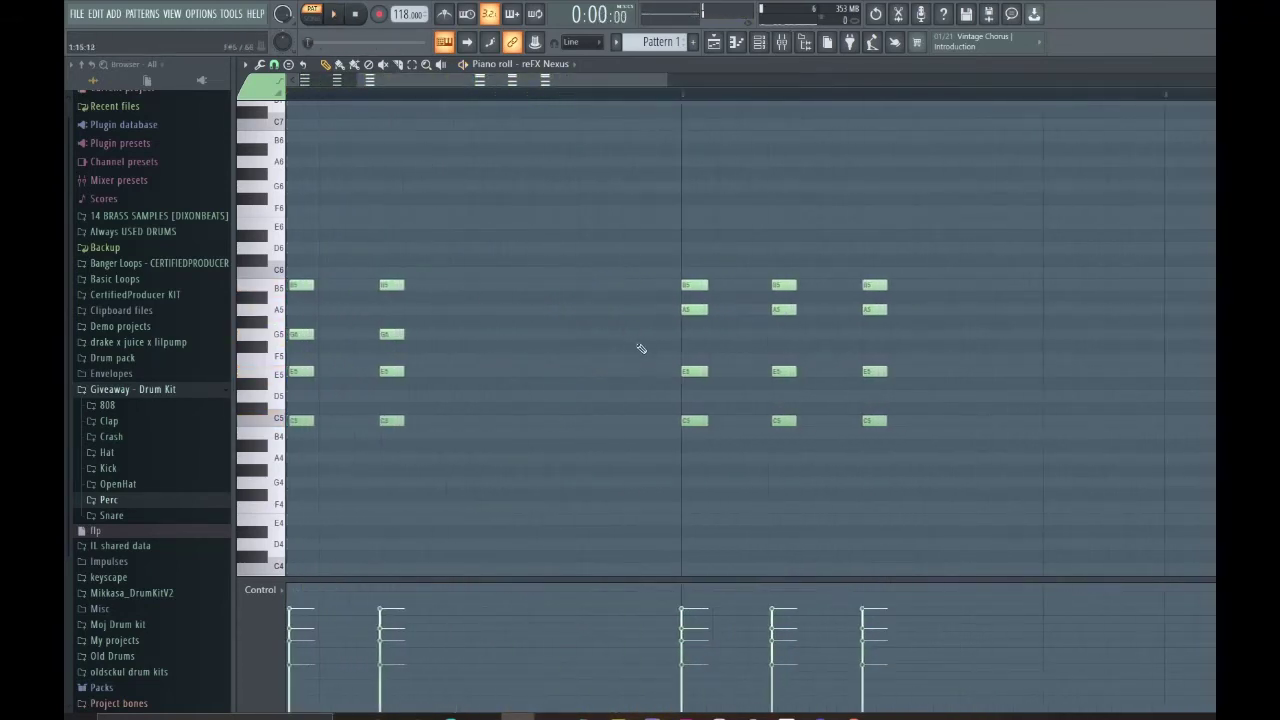
{"action": "scroll", "coordinate": [652, 346], "scroll_direction": "up", "scroll_amount": 2}
{"action": "scroll", "coordinate": [586, 410], "scroll_direction": "down", "scroll_amount": 4}
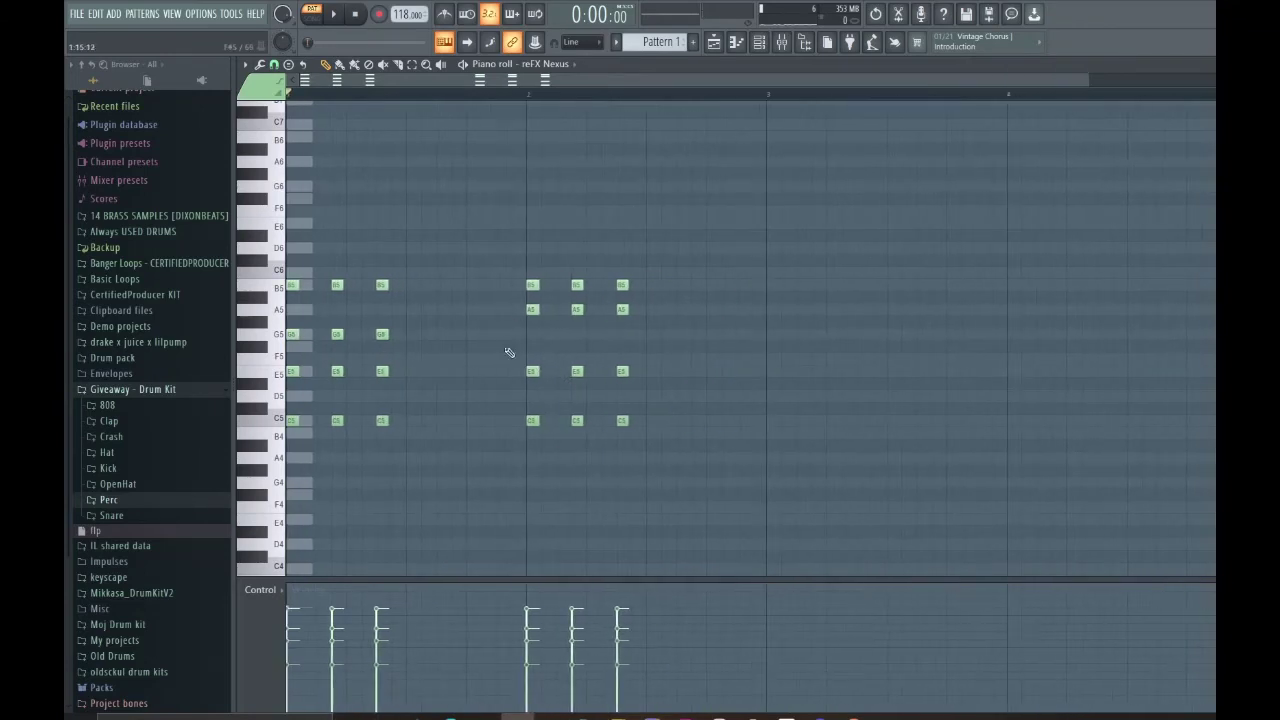
Compare the chords of bar 1 and bar 2 and play both bars back.
{"action": "left_click_drag", "start_coordinate": [401, 334], "coordinate": [285, 377]}
{"action": "scroll", "coordinate": [335, 390], "scroll_direction": "up", "scroll_amount": 3}
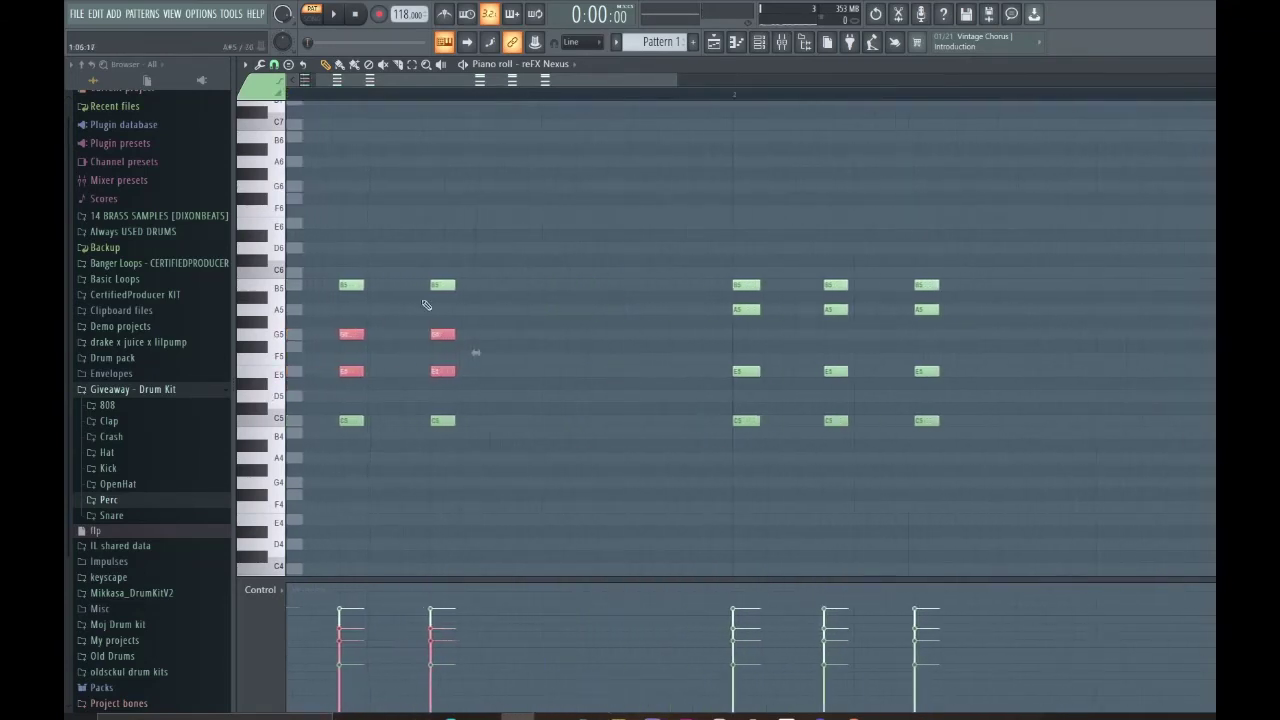
{"action": "scroll", "coordinate": [483, 352], "scroll_direction": "down", "scroll_amount": 3}
{"action": "left_click", "coordinate": [591, 309]}
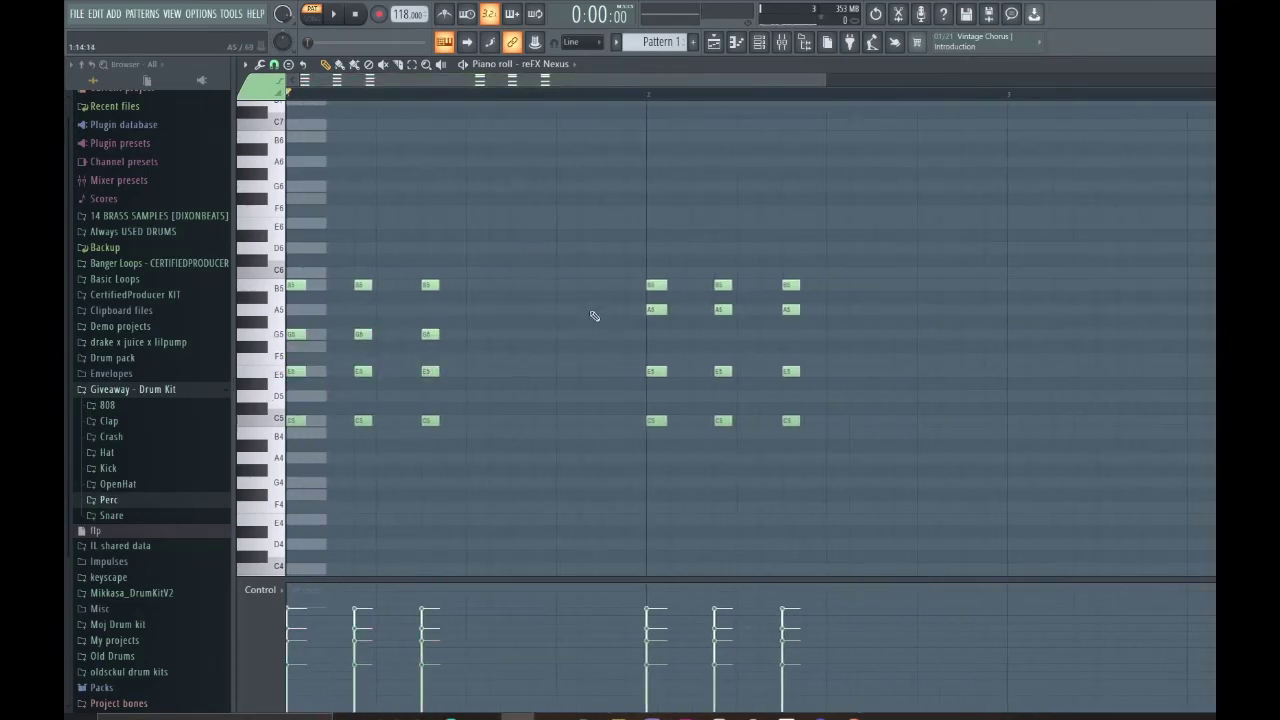
{"action": "scroll", "coordinate": [497, 331], "scroll_direction": "down", "scroll_amount": 2}
{"action": "left_click_drag", "start_coordinate": [698, 199], "coordinate": [286, 549]}
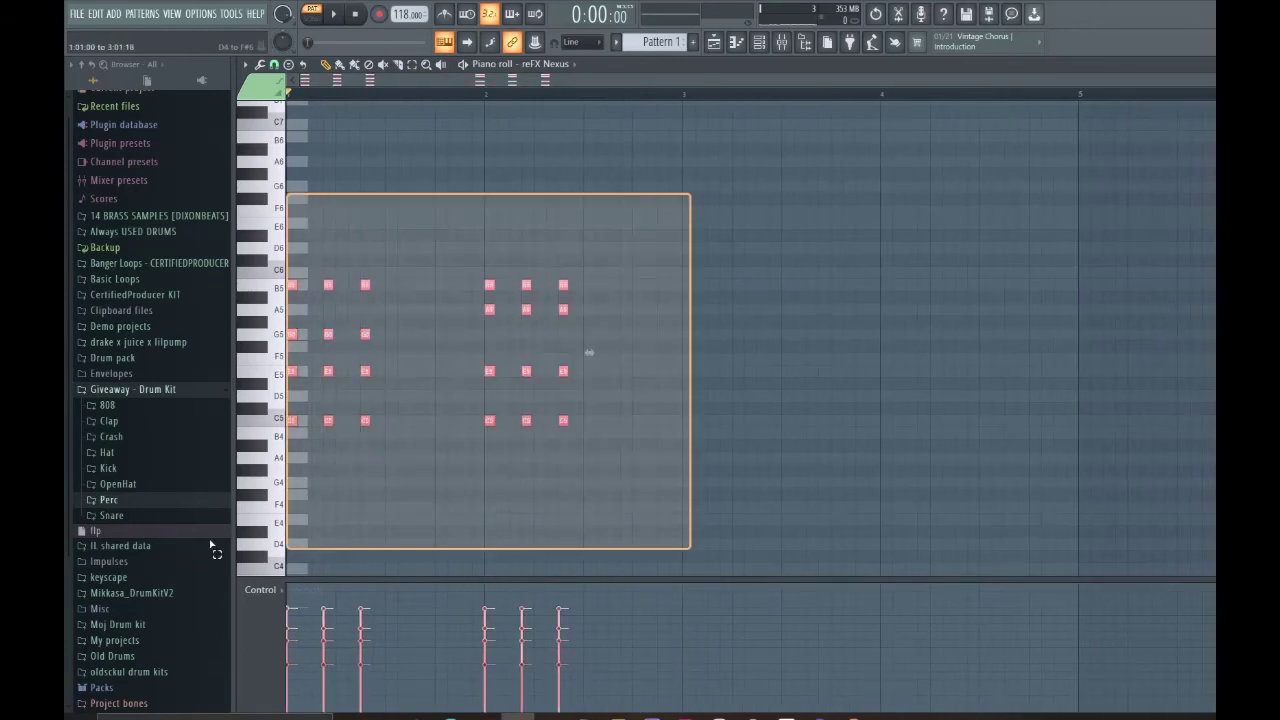
{"action": "left_click", "coordinate": [597, 444]}
{"action": "key", "text": "space"}
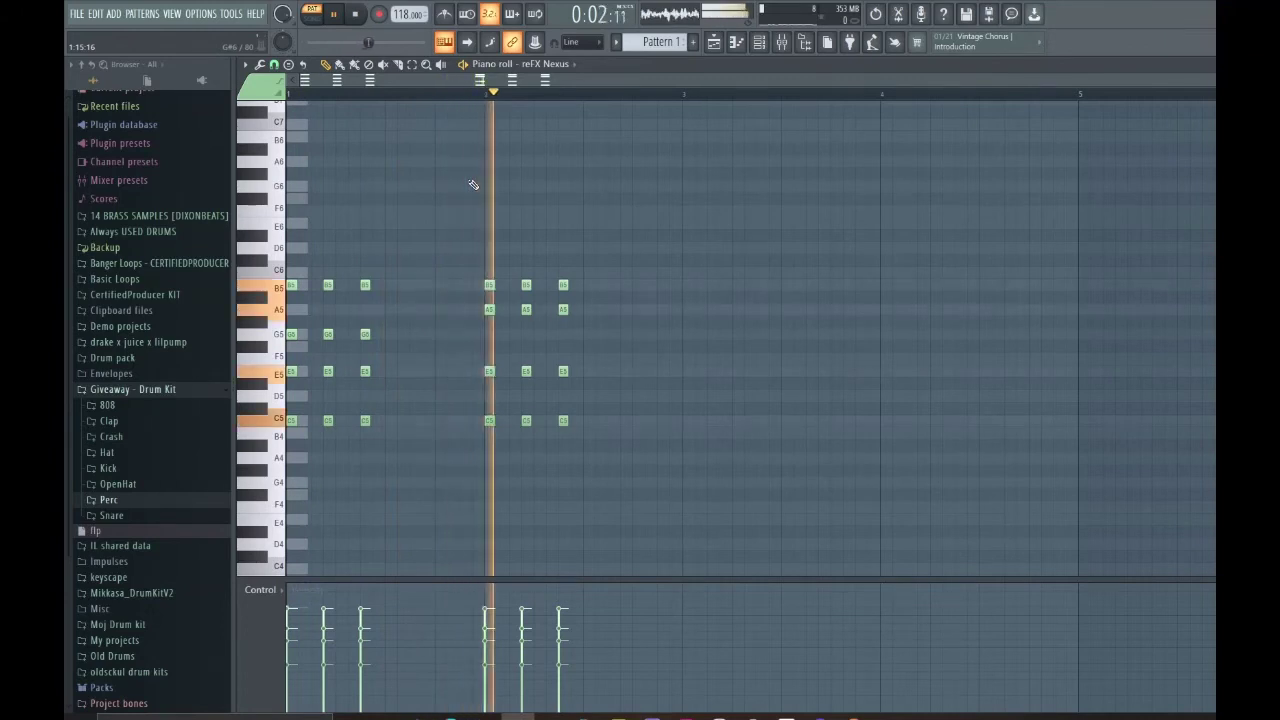
{"action": "key", "text": "space"}
Return the three A5 notes in bar 2 to G5.
{"action": "scroll", "coordinate": [498, 321], "scroll_direction": "up", "scroll_amount": 2}
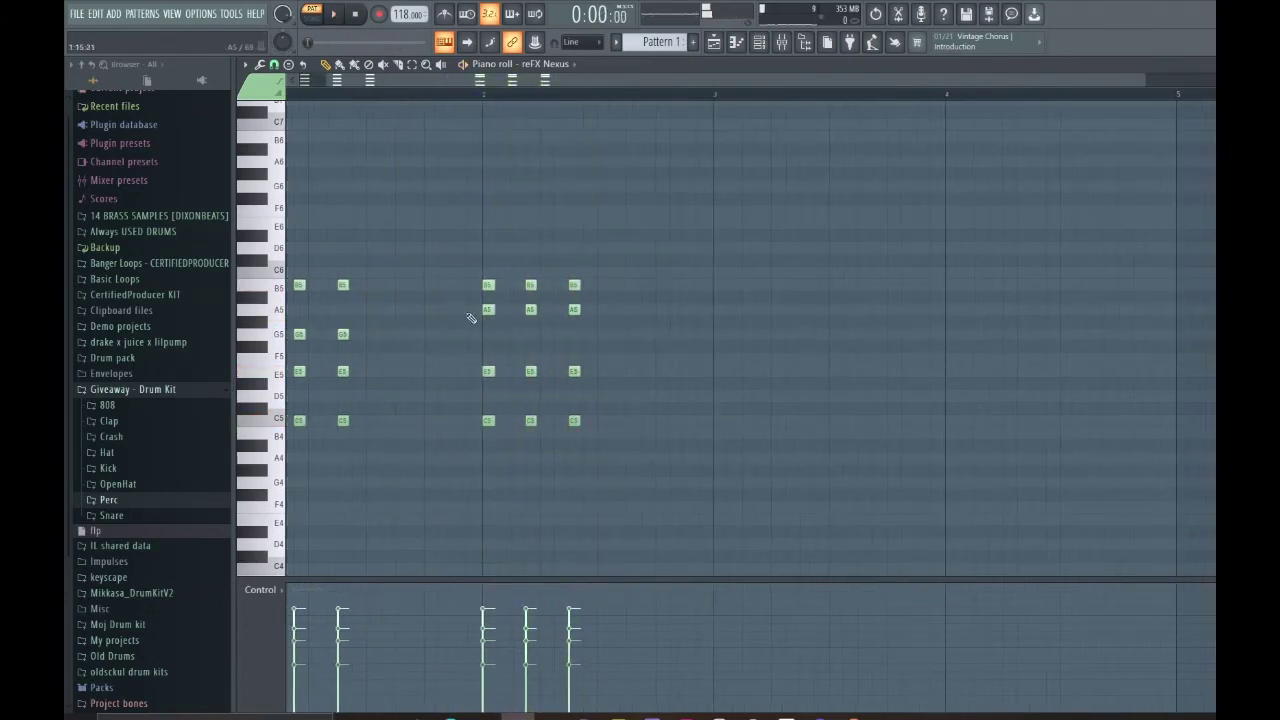
{"action": "scroll", "coordinate": [536, 358], "scroll_direction": "down", "scroll_amount": 3}
{"action": "left_click_drag", "start_coordinate": [469, 316], "coordinate": [590, 298]}
{"action": "left_click", "coordinate": [533, 312]}
{"action": "scroll", "coordinate": [623, 100], "scroll_direction": "left", "scroll_amount": 2}
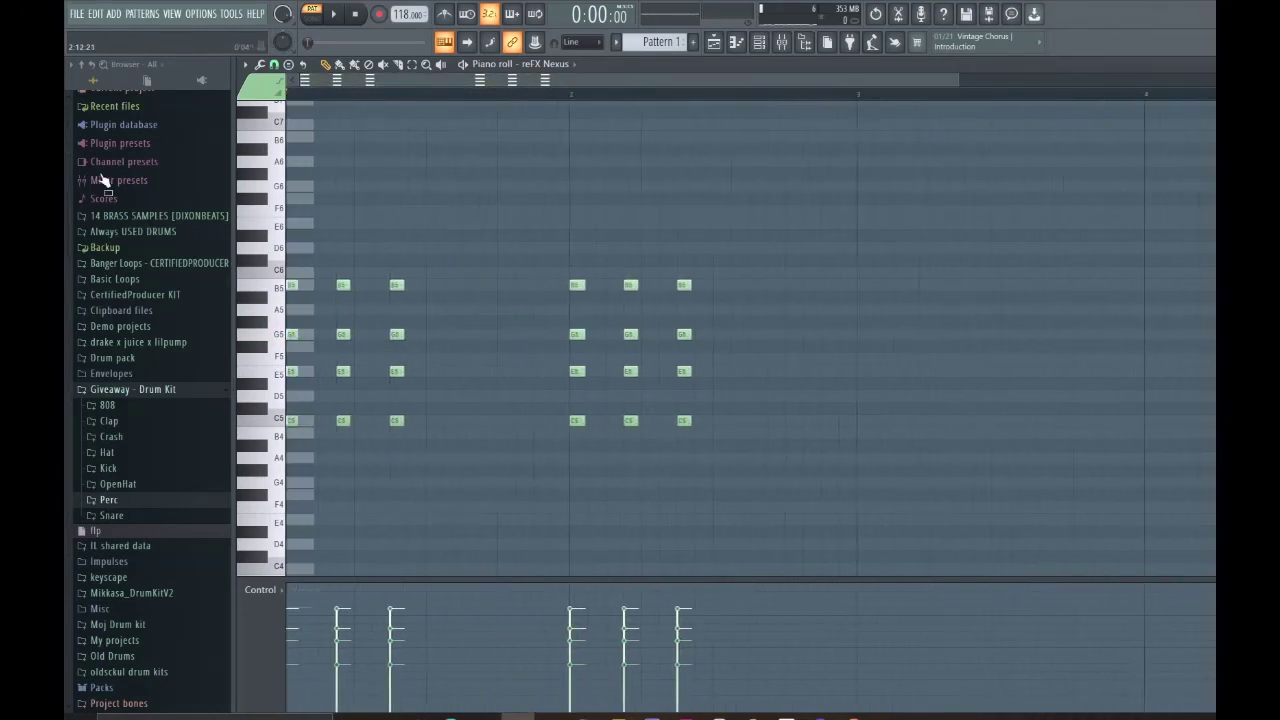
{"action": "left_click_drag", "start_coordinate": [814, 464], "coordinate": [228, 322]}
{"action": "left_click", "coordinate": [483, 321]}
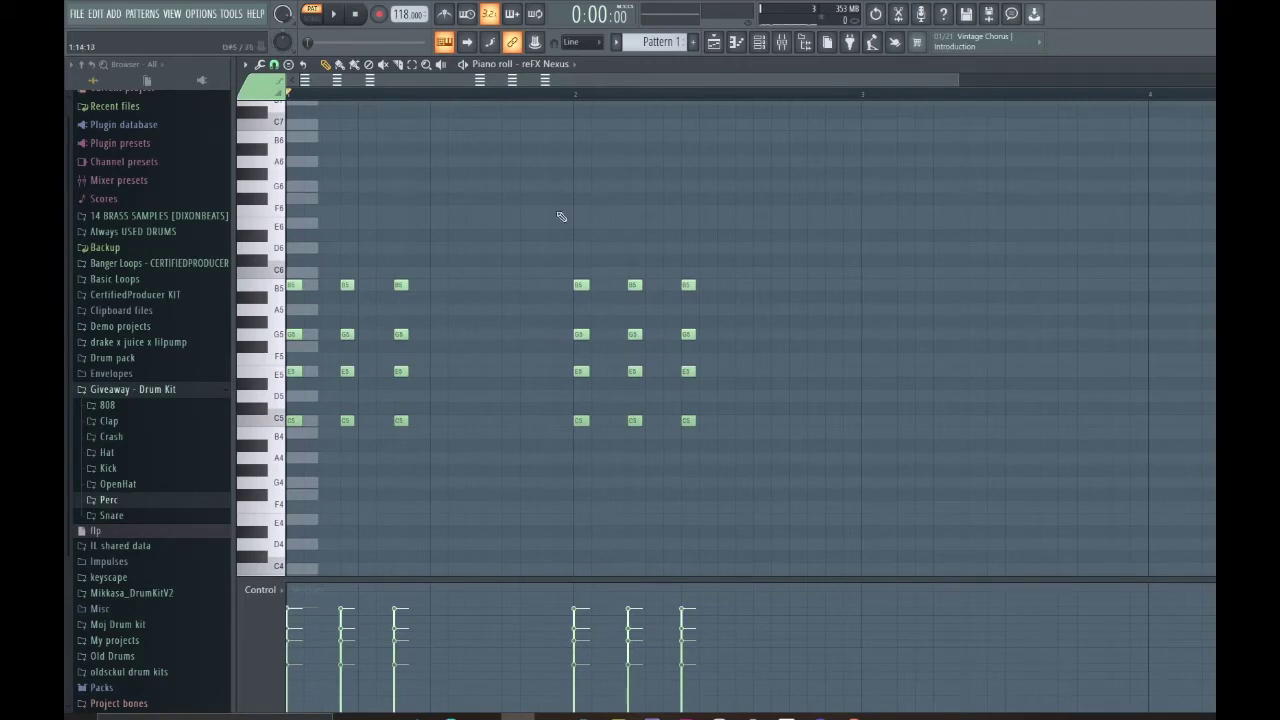
{"action": "left_click_drag", "start_coordinate": [848, 245], "coordinate": [280, 305]}
{"action": "left_click_drag", "start_coordinate": [286, 192], "coordinate": [766, 254]}
Play the chords and lower the three E5 notes in bar 2 to D5.
{"action": "key", "text": "space"}
{"action": "left_click_drag", "start_coordinate": [528, 355], "coordinate": [715, 378]}
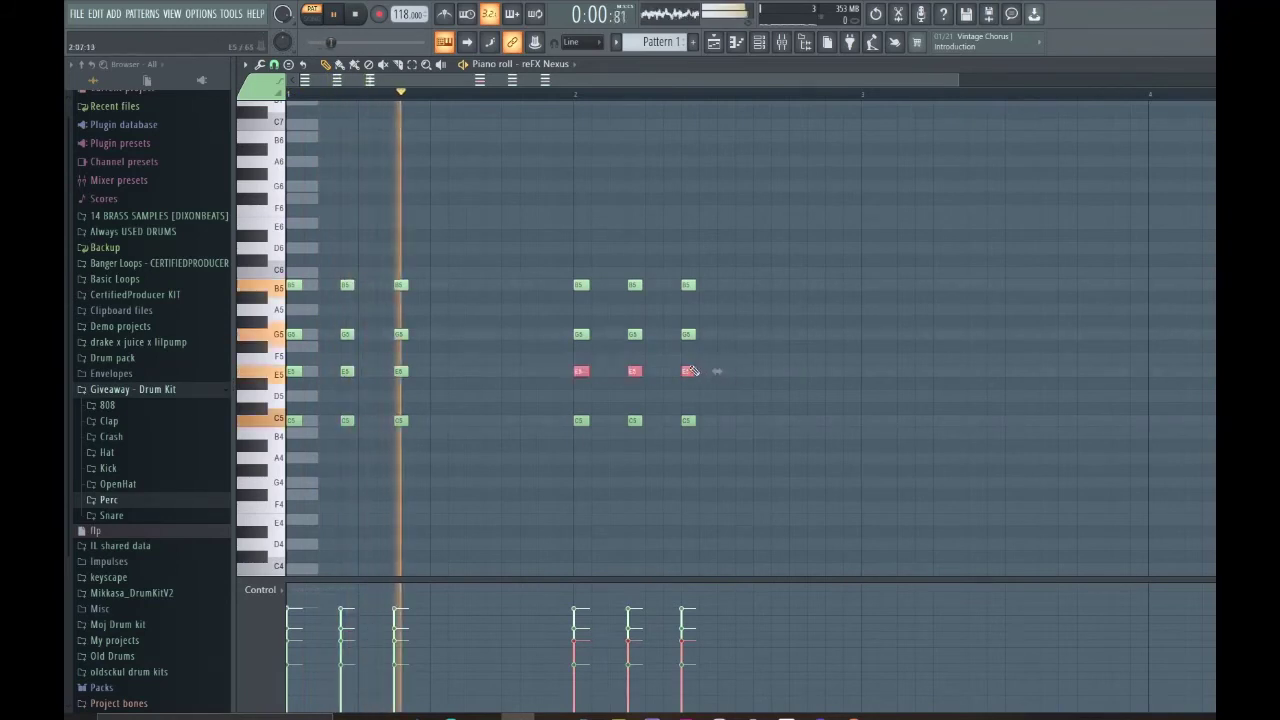
{"action": "key", "text": "Down"}
{"action": "key", "text": "Down"}
{"action": "key", "text": "space"}
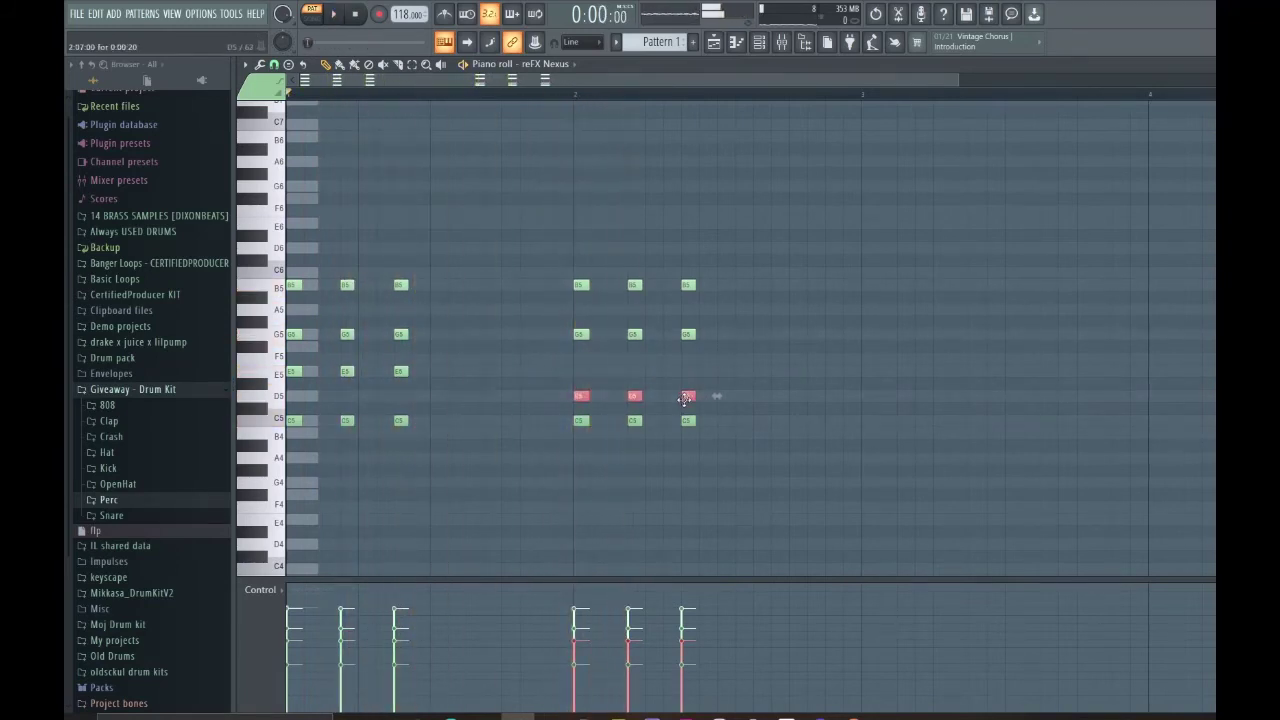
{"action": "scroll", "coordinate": [682, 405], "scroll_direction": "down", "scroll_amount": 2, "text": "ctrl"}
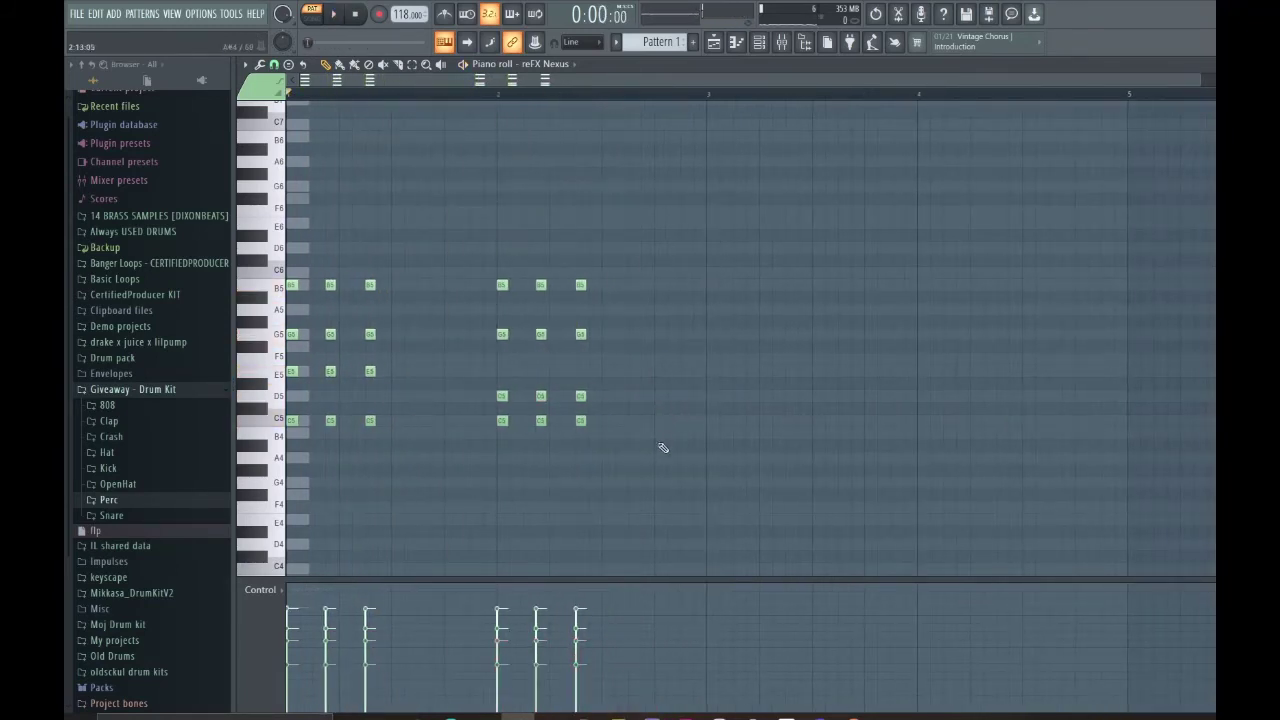
Duplicate the chords of bars 1 and 2 into bars 3 and 4.
{"action": "key", "text": "ctrl+a"}
{"action": "key", "text": "ctrl+b"}
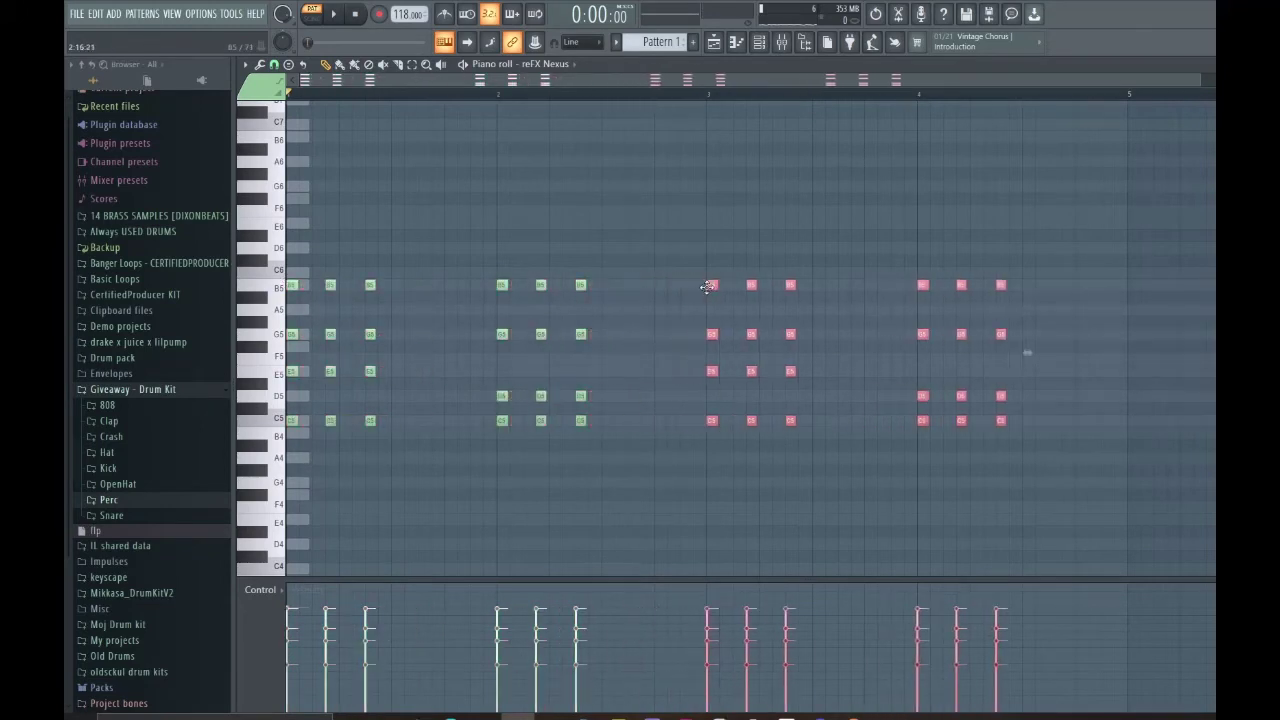
{"action": "key", "text": "ctrl+d"}
{"action": "scroll", "coordinate": [748, 205], "scroll_direction": "down", "scroll_amount": 2}
Play the extended pattern and try a single C6 note near the end of bar 2.
{"action": "left_click", "coordinate": [758, 43]}
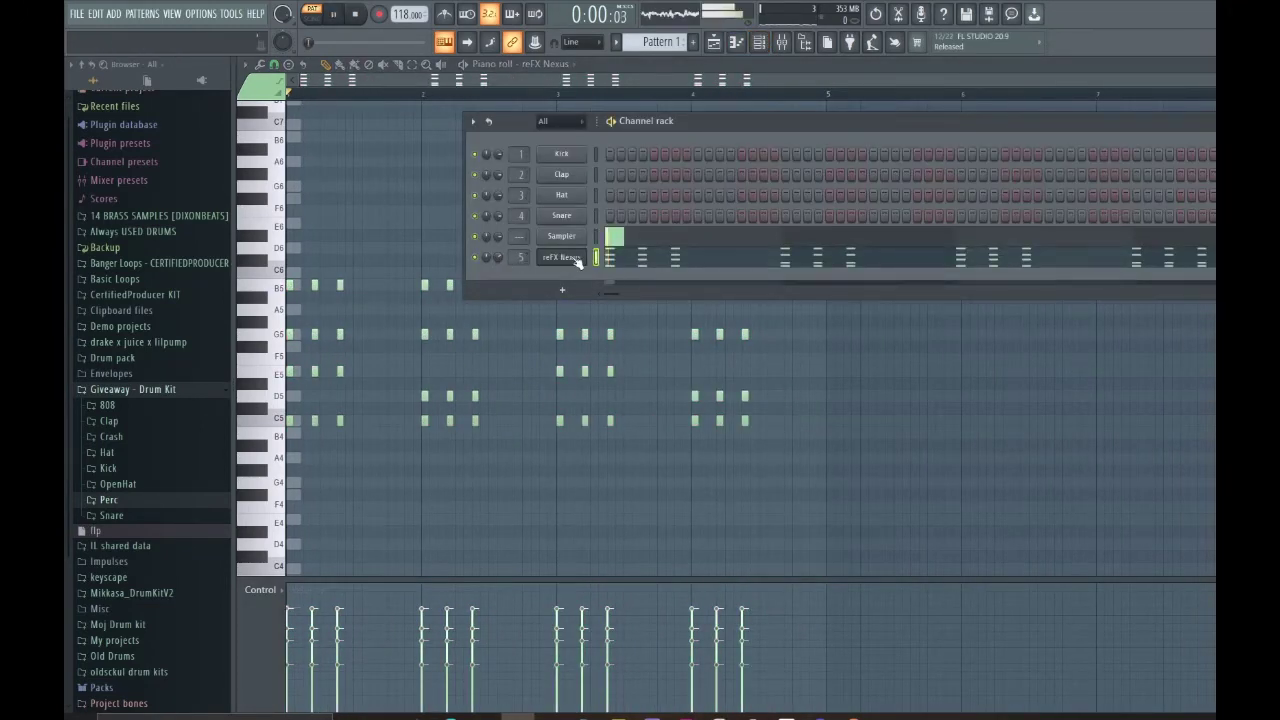
{"action": "key", "text": "F6"}
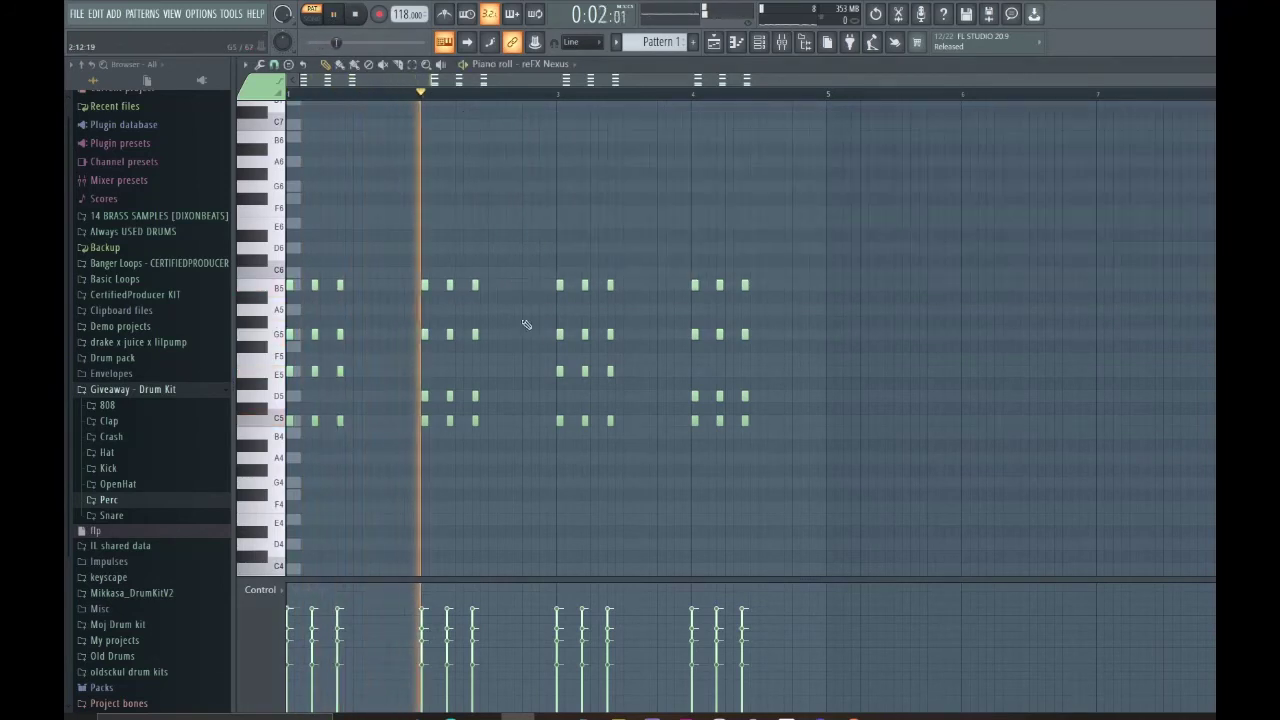
{"action": "left_click", "coordinate": [527, 274]}
{"action": "key", "text": "space"}
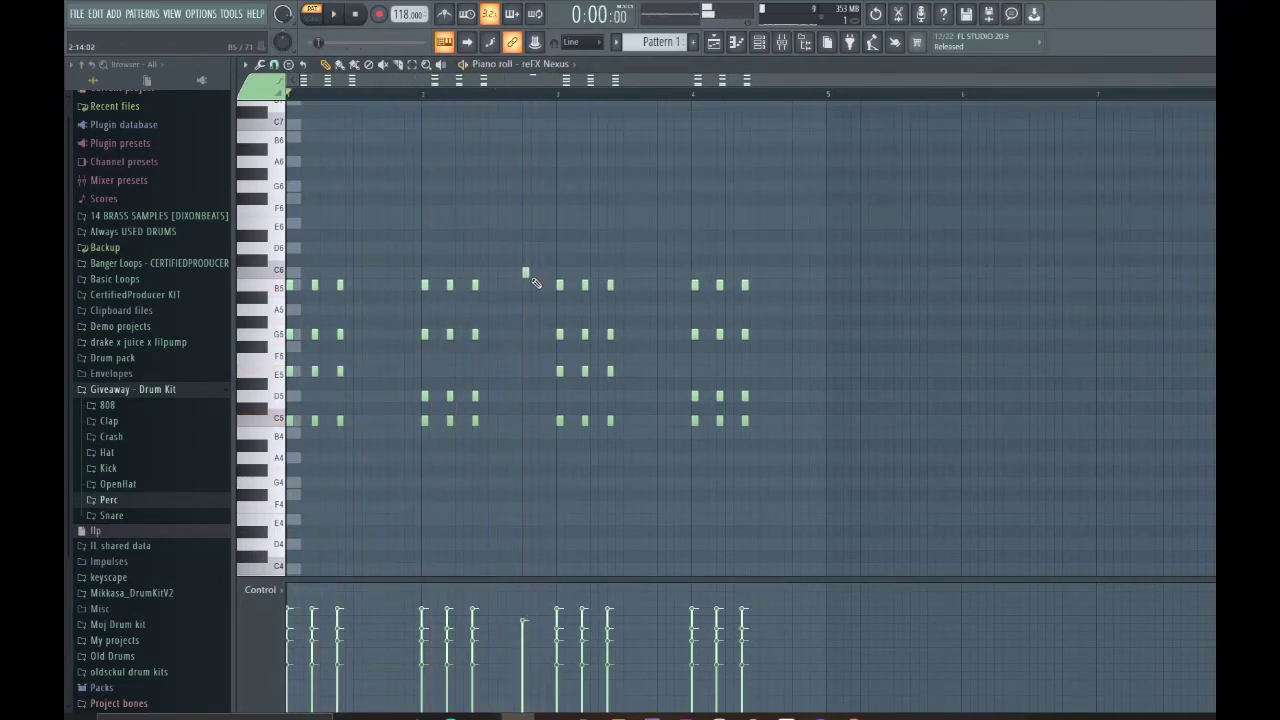
{"action": "scroll", "coordinate": [523, 274], "scroll_direction": "up", "scroll_amount": 5}
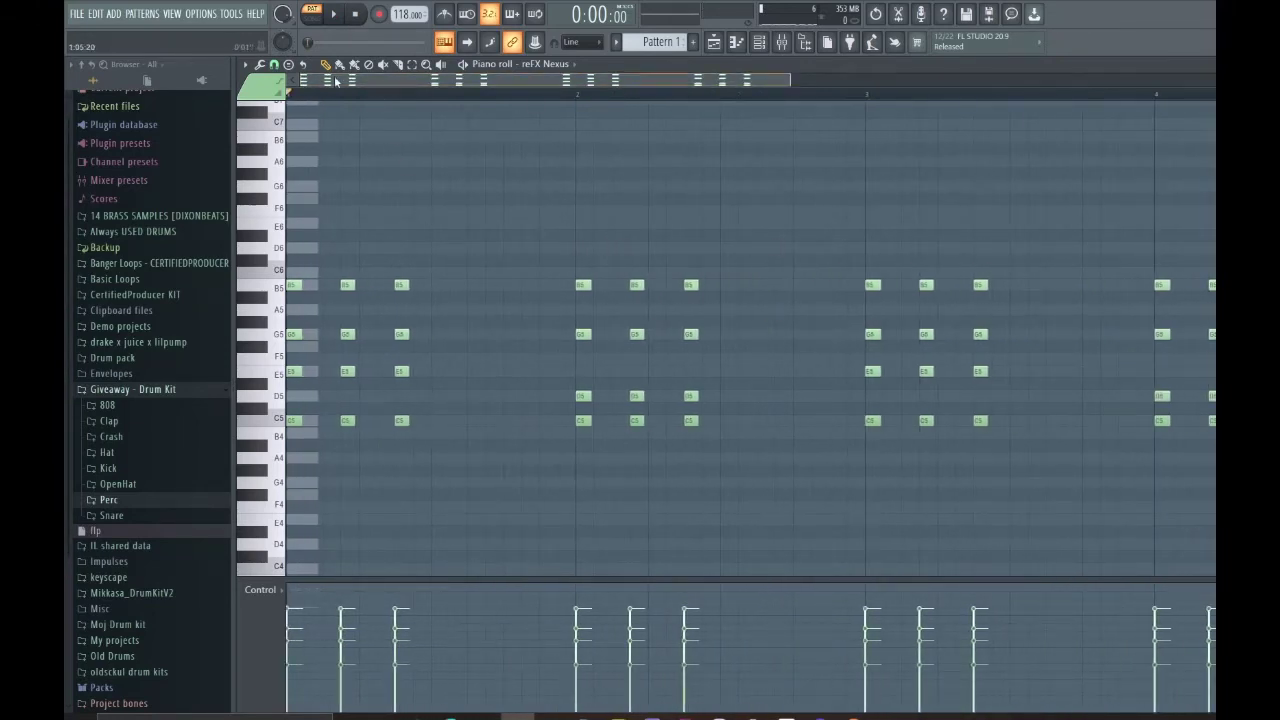
Add a C6 note followed by a B5 note at the end of bar 1 and play the result.
{"action": "key", "text": "space"}
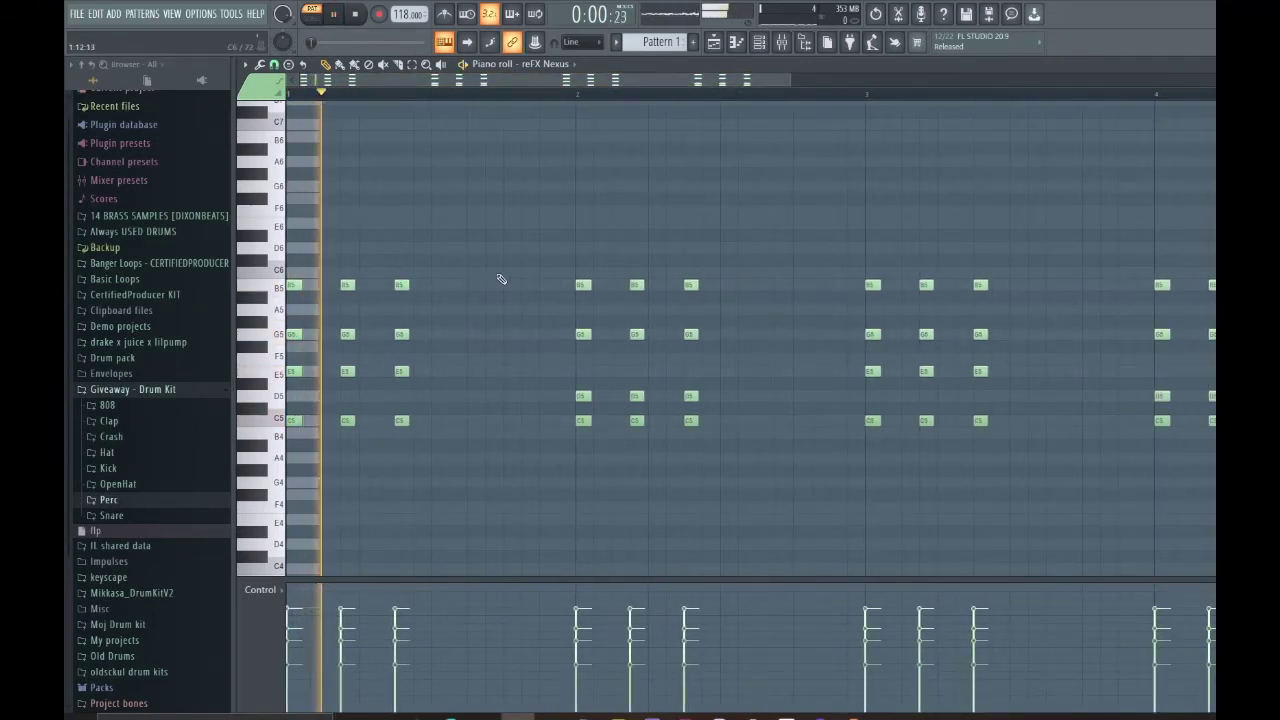
{"action": "left_click", "coordinate": [510, 272]}
{"action": "left_click", "coordinate": [545, 285]}
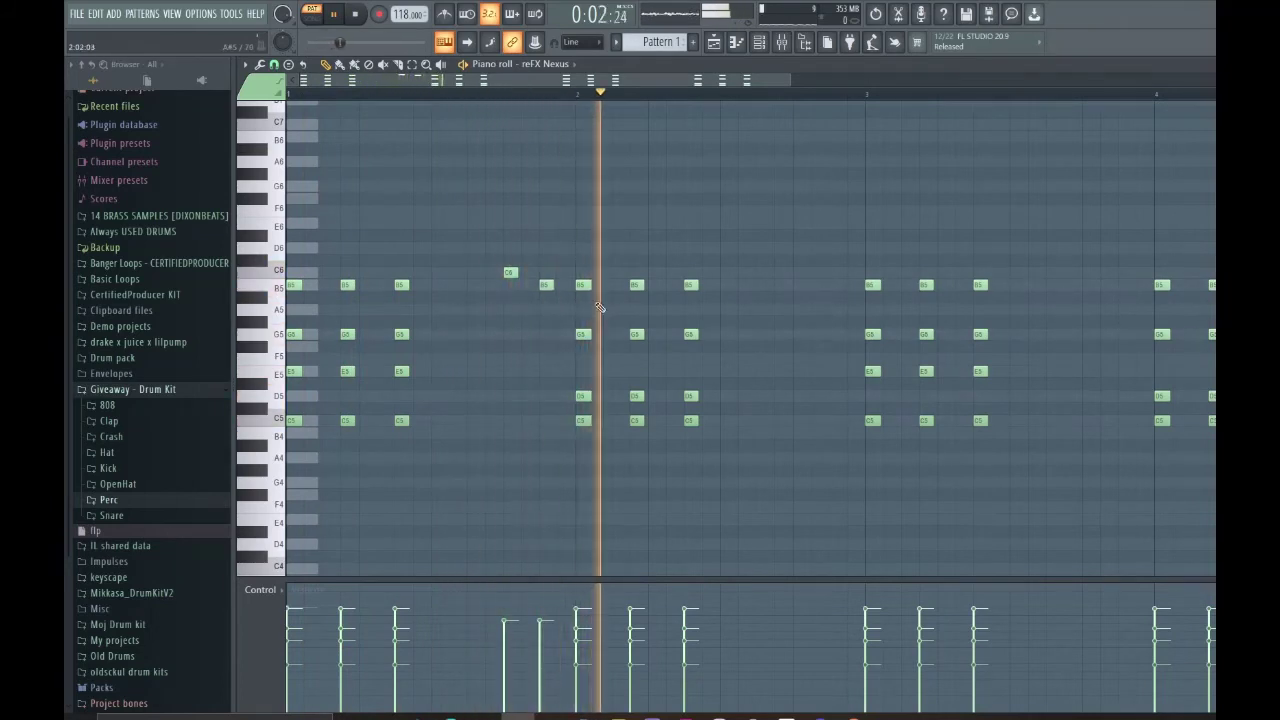
{"action": "key", "text": "space"}
{"action": "key", "text": "space"}
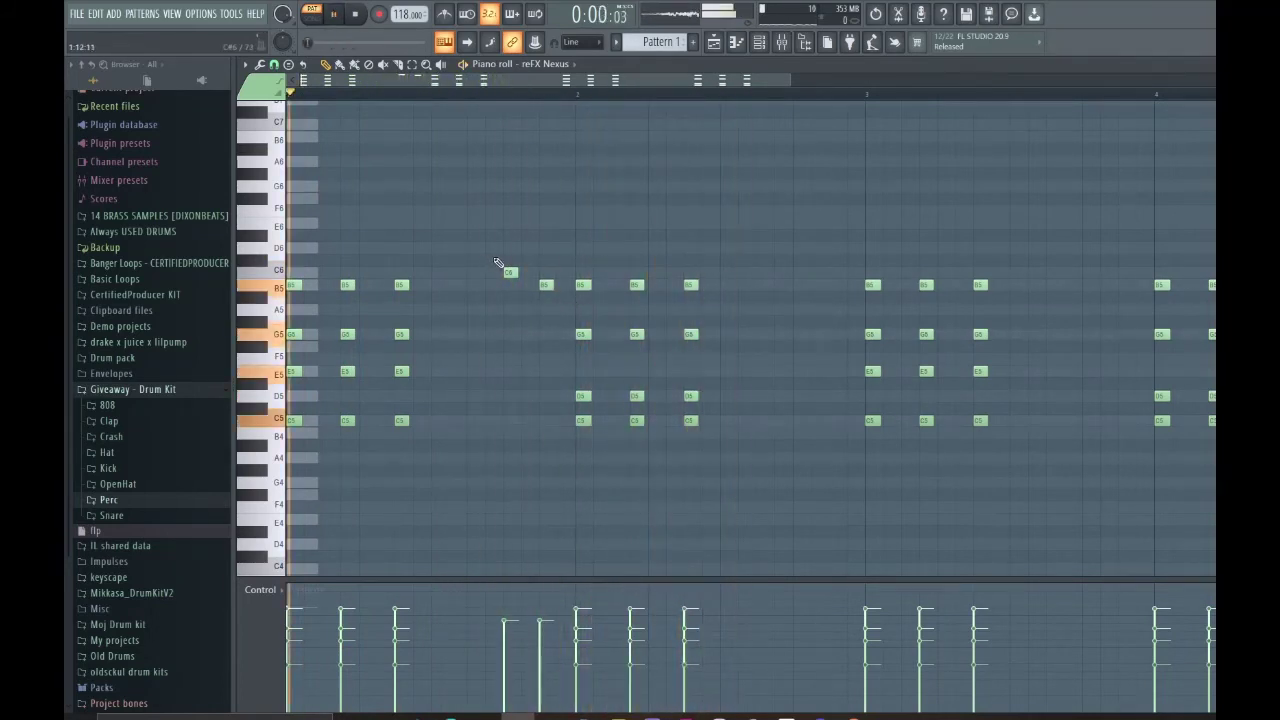
{"action": "key", "text": "space"}
Copy the C6 and B5 notes to the end of bar 2, lower the copied B5 to A5, and play it.
{"action": "left_click_drag", "start_coordinate": [493, 256], "coordinate": [545, 330]}
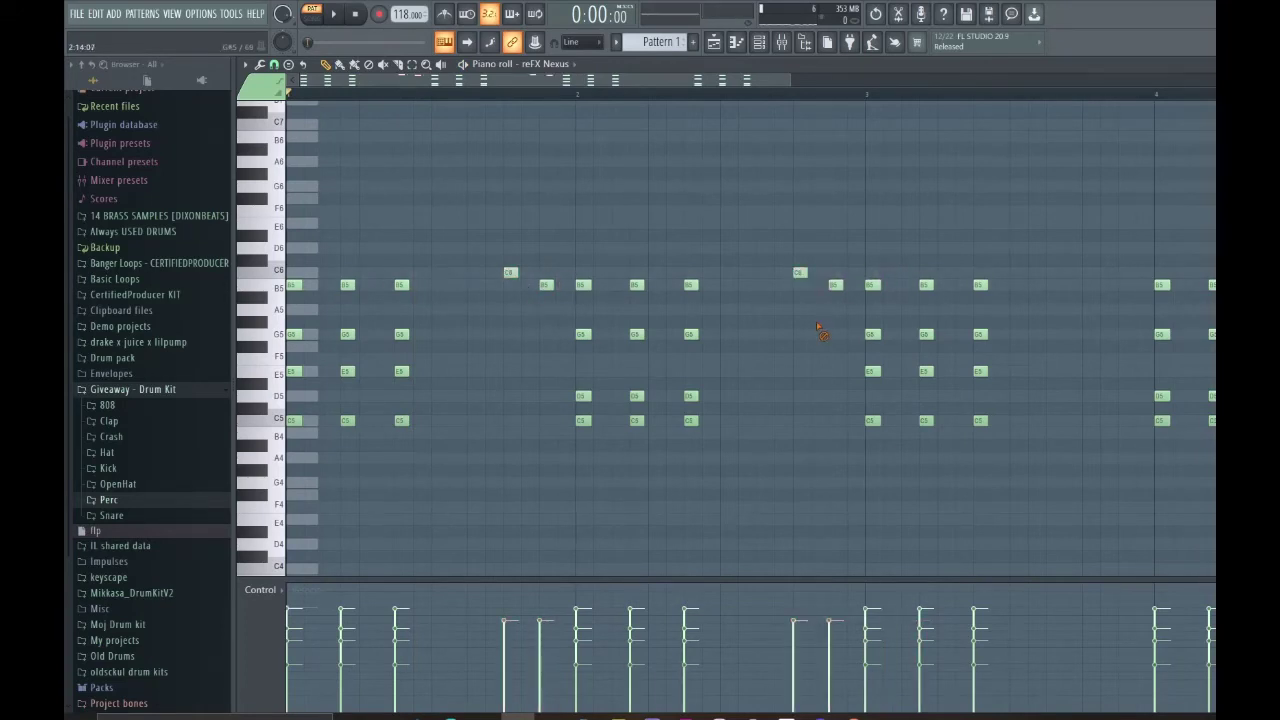
{"action": "scroll", "coordinate": [817, 329], "scroll_direction": "down", "scroll_amount": 2}
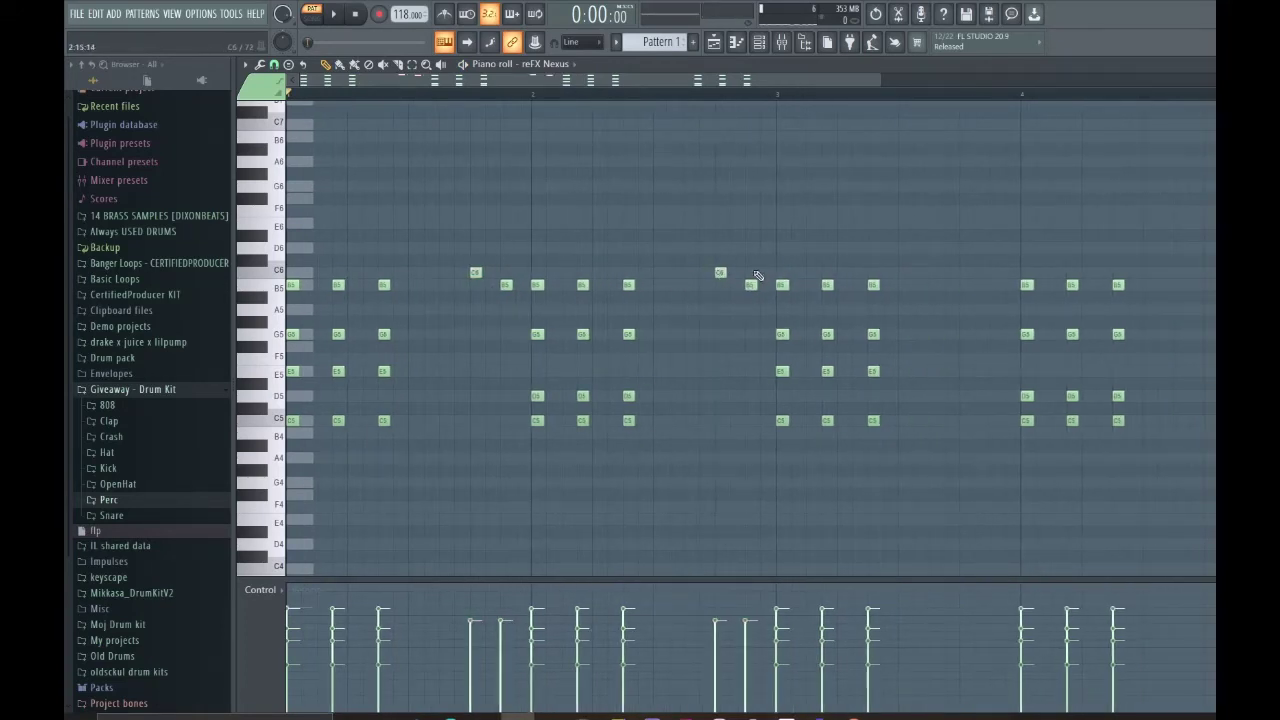
{"action": "left_click", "coordinate": [750, 311]}
{"action": "key", "text": "space"}
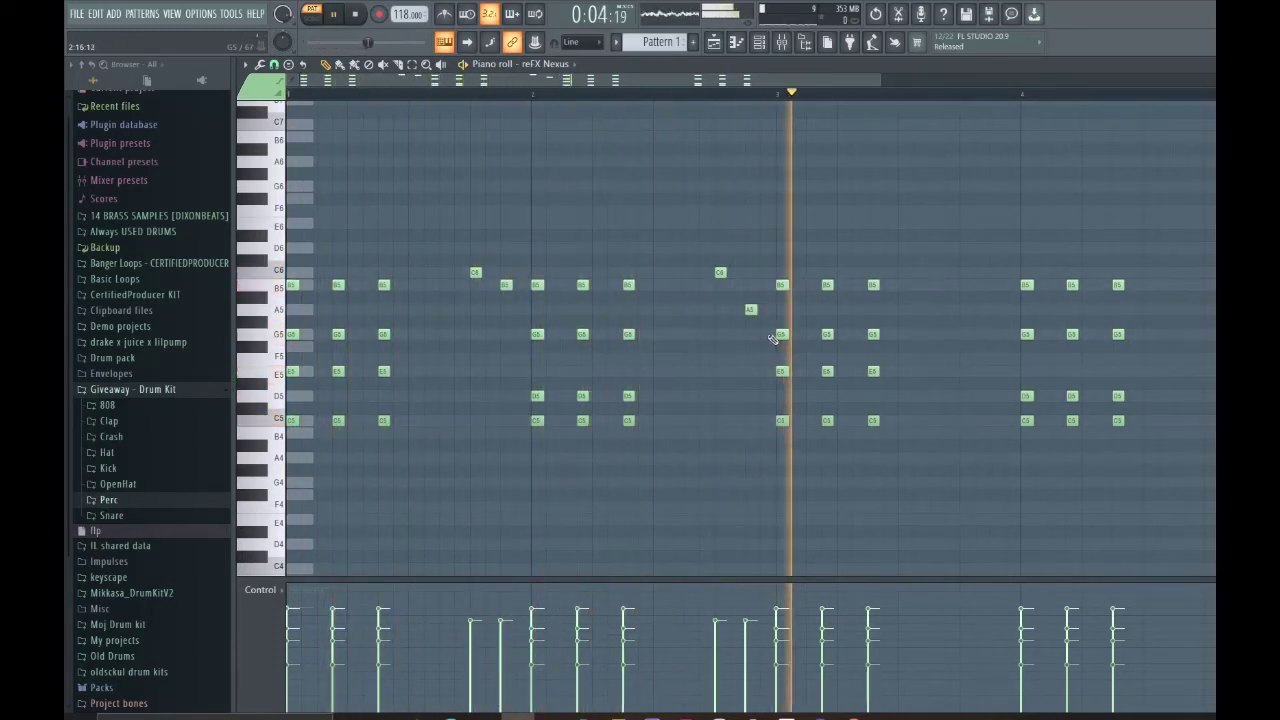
Copy the single melody notes from the ends of bars 1 and 2 to the ends of bars 3 and 4.
{"action": "scroll", "coordinate": [777, 330], "scroll_direction": "down", "scroll_amount": 1}
{"action": "left_click_drag", "start_coordinate": [439, 257], "coordinate": [474, 313]}
{"action": "key", "text": "space"}
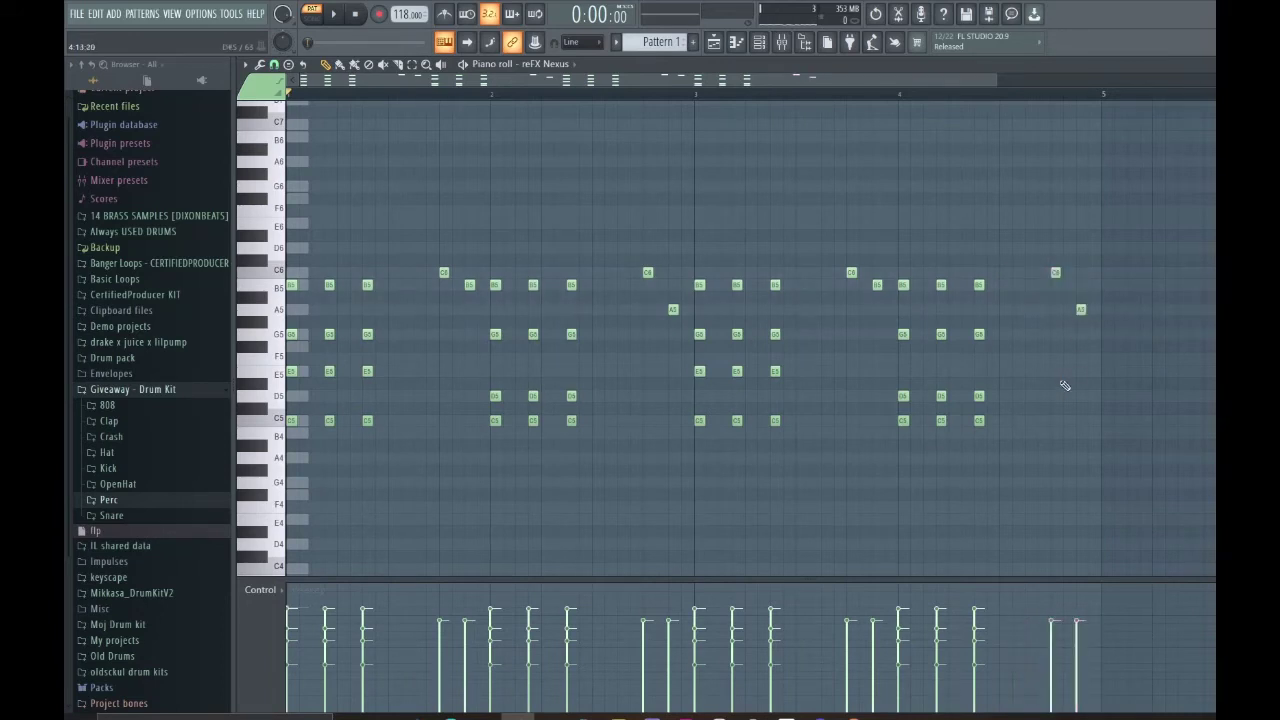
Add an ElectraX64 instrument channel and load the Travis Pad preset from the Best Bizzy Presets Part 2 bank.
{"action": "scroll", "coordinate": [784, 108], "scroll_direction": "down", "scroll_amount": 1}
{"action": "left_click", "coordinate": [759, 42]}
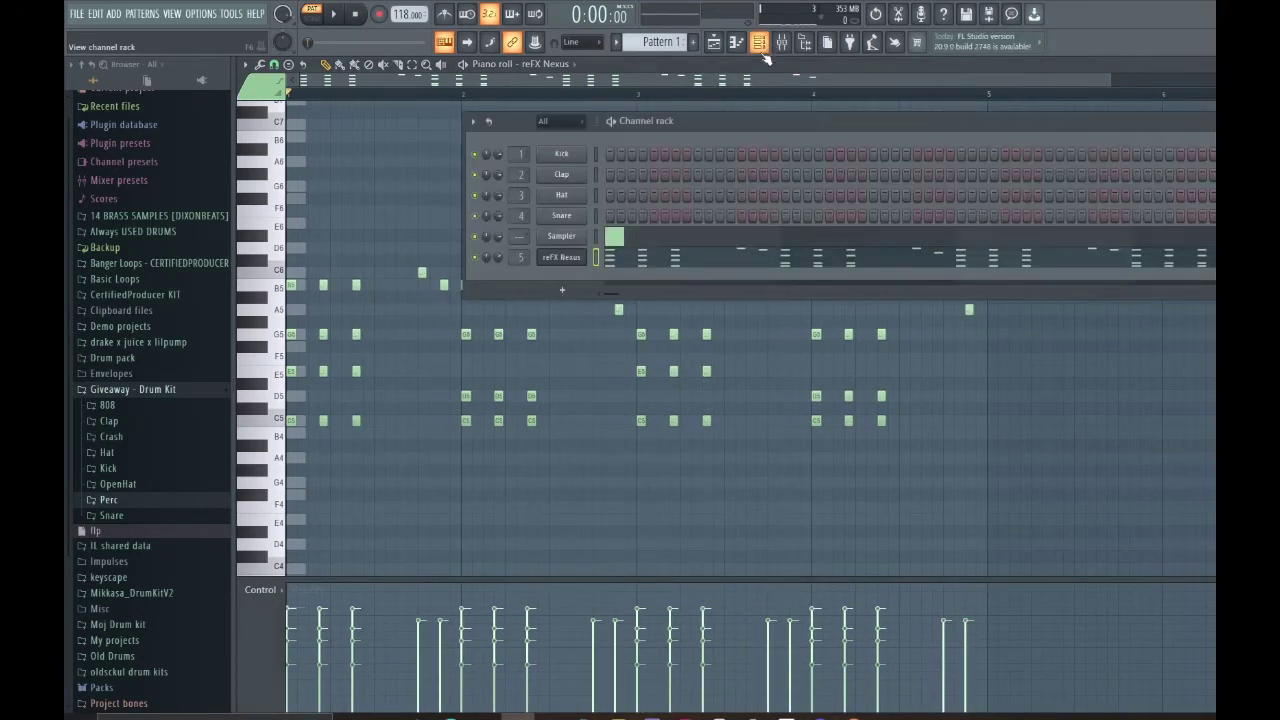
{"action": "left_click", "coordinate": [562, 290]}
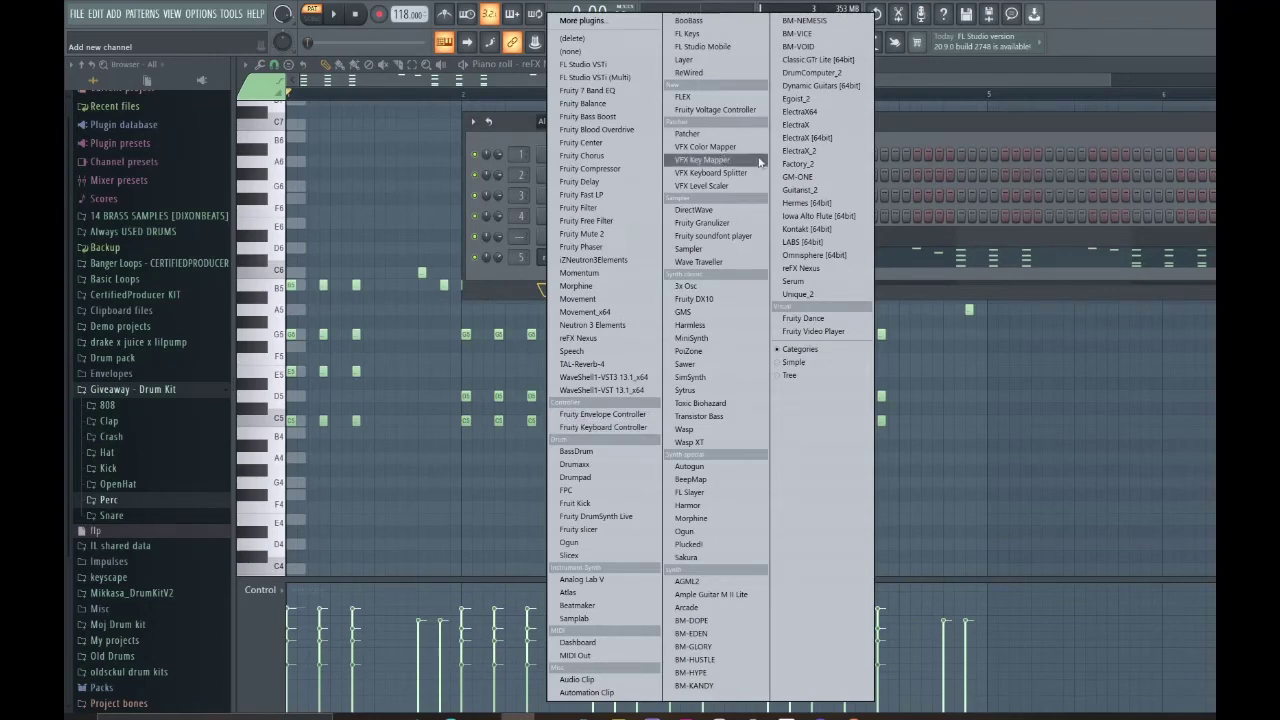
{"action": "left_click", "coordinate": [830, 113]}
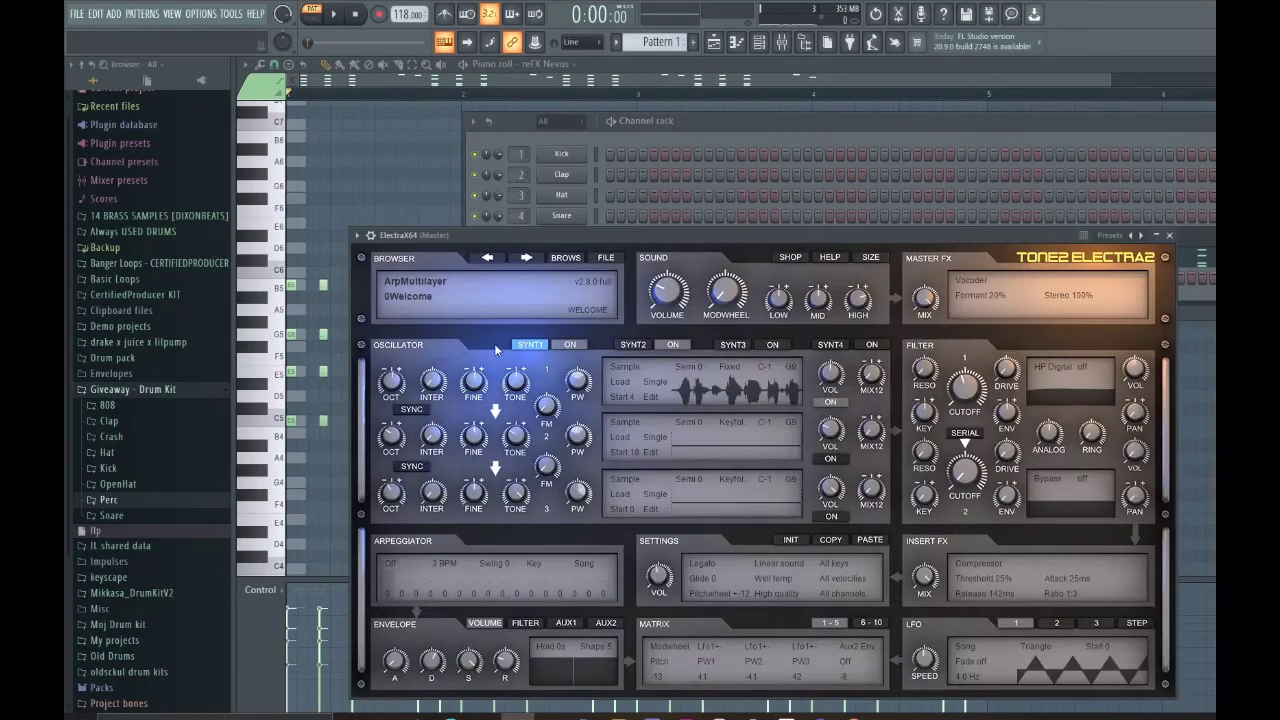
{"action": "left_click", "coordinate": [419, 283]}
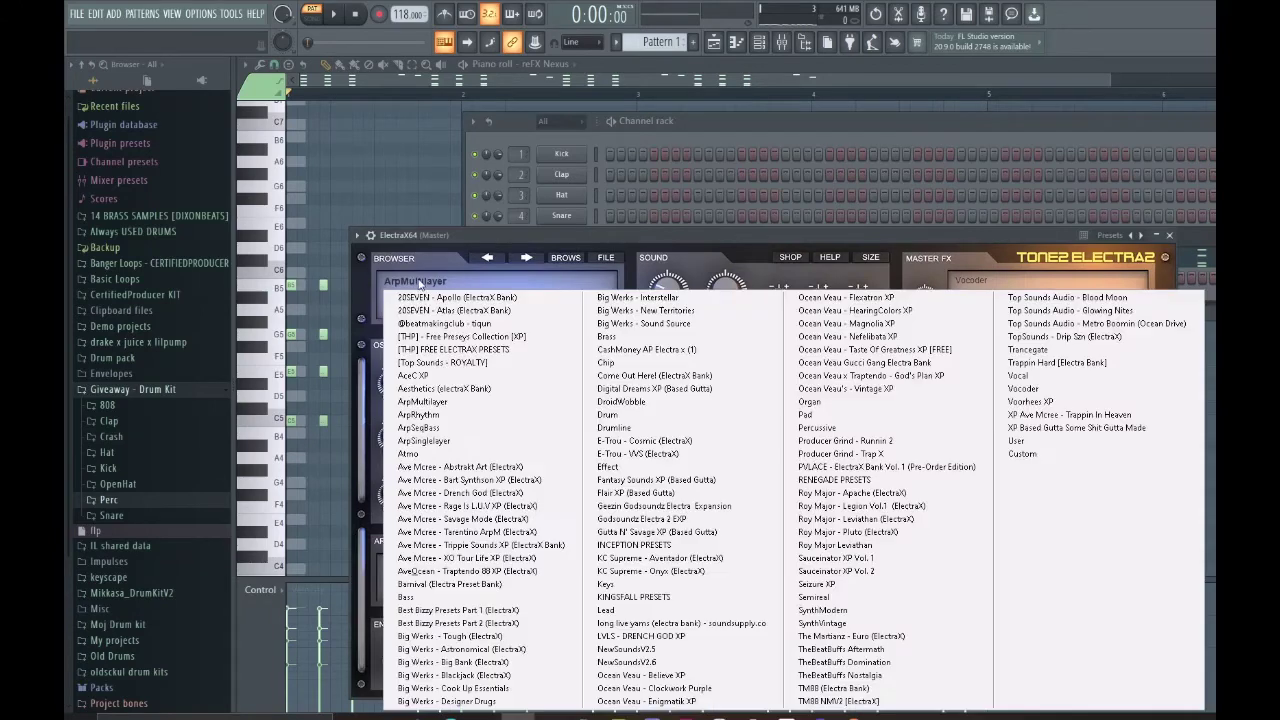
{"action": "left_click", "coordinate": [487, 622]}
{"action": "left_click", "coordinate": [420, 296]}
{"action": "left_click", "coordinate": [450, 646]}
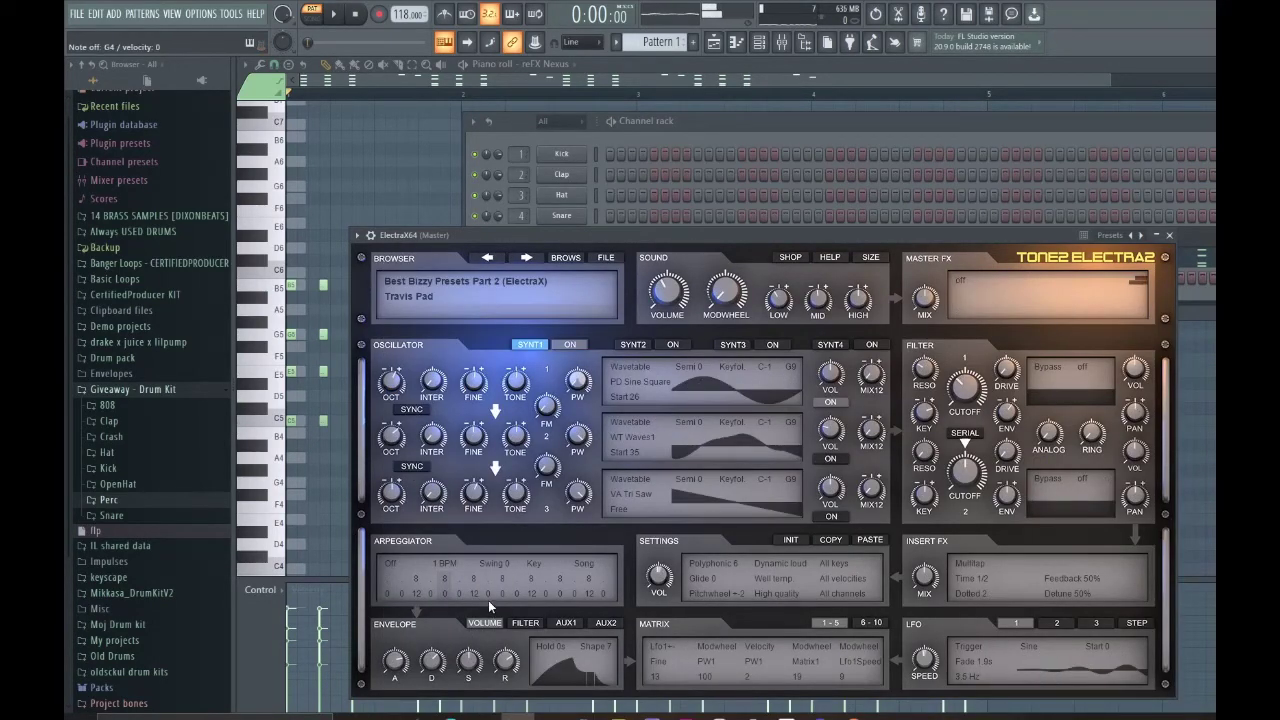
Copy the first chord of bar 1 from the reFX Nexus notes into the ElectraX64 piano roll.
{"action": "left_click", "coordinate": [746, 125]}
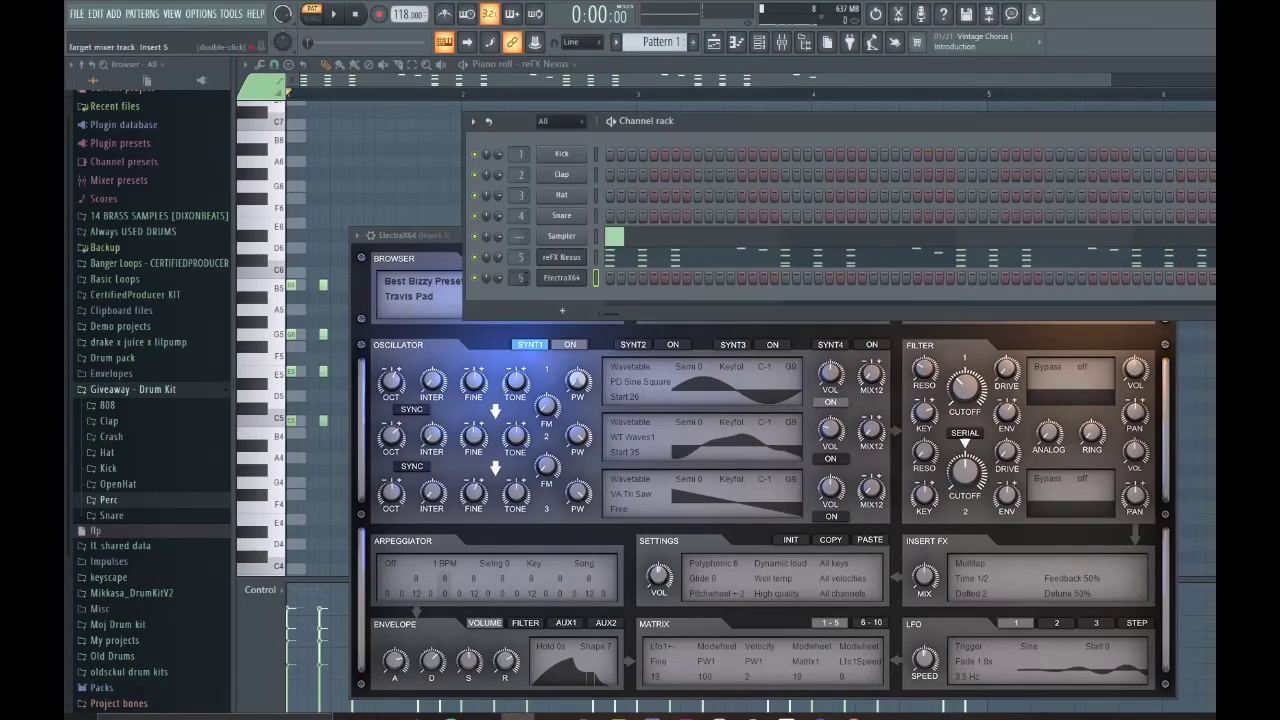
{"action": "right_click", "coordinate": [580, 257]}
{"action": "key", "text": "Escape"}
{"action": "right_click", "coordinate": [578, 257]}
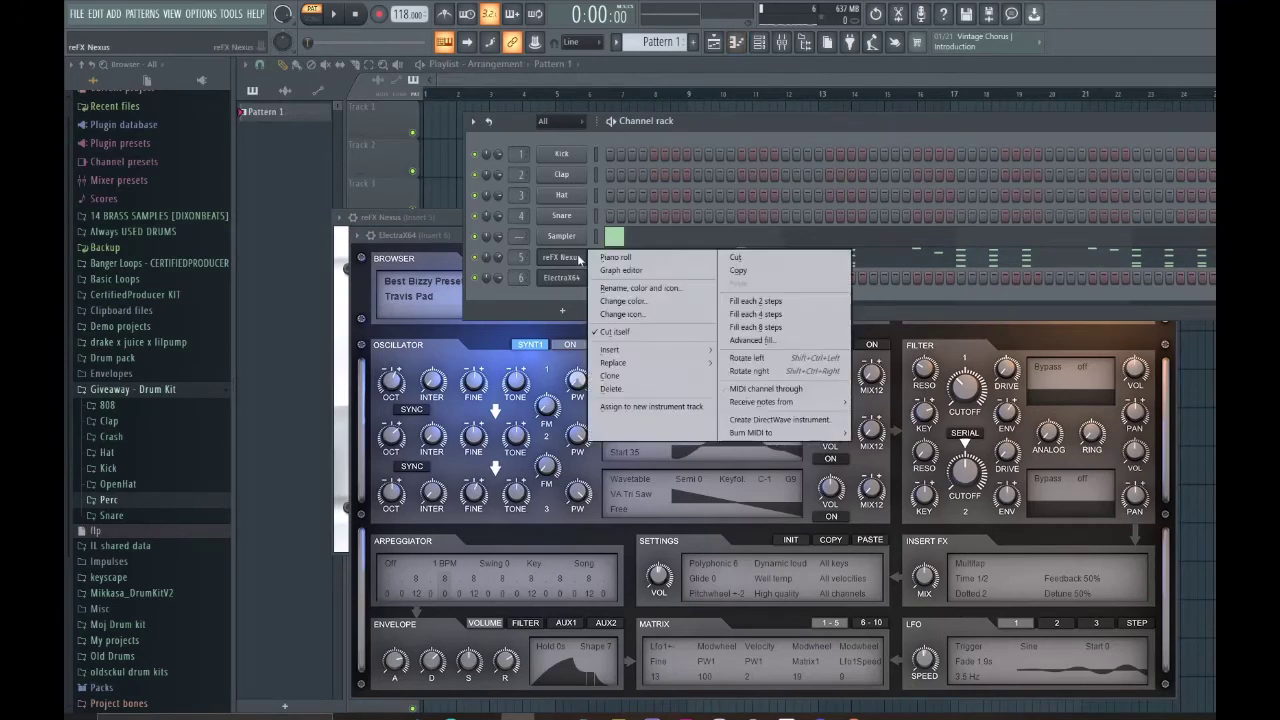
{"action": "left_click", "coordinate": [616, 257]}
{"action": "left_click_drag", "start_coordinate": [304, 291], "coordinate": [284, 460]}
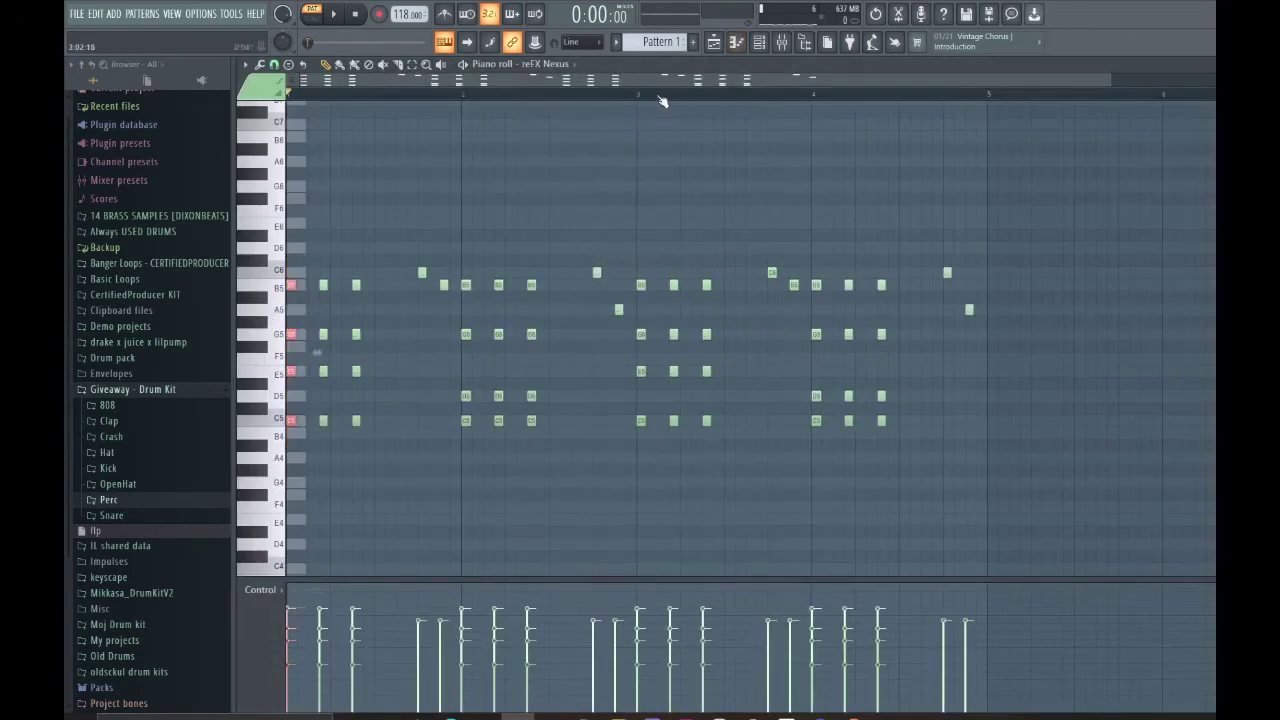
{"action": "left_click", "coordinate": [552, 66]}
{"action": "left_click", "coordinate": [552, 169]}
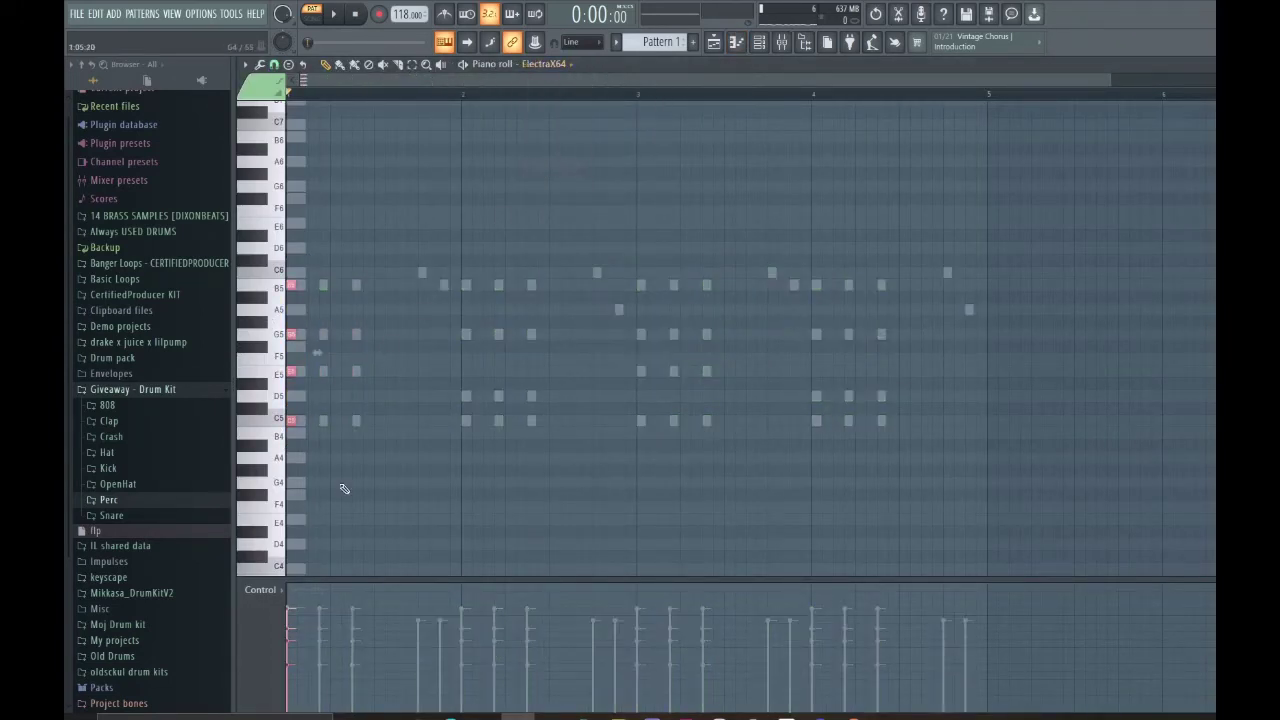
Stretch the pasted ElectraX64 chord to fill bar 1 and play it.
{"action": "left_click_drag", "start_coordinate": [316, 288], "coordinate": [455, 299]}
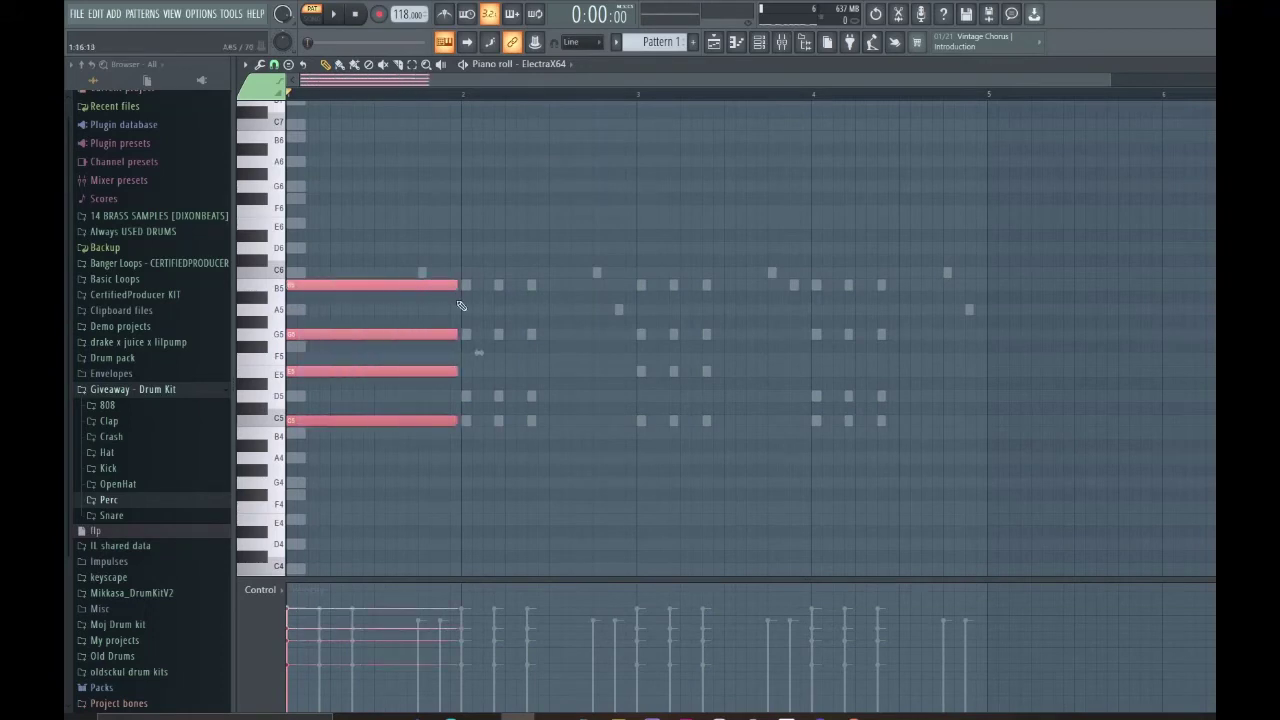
{"action": "key", "text": "space"}
{"action": "key", "text": "space"}
Duplicate the sustained chord into bar 2 and lower the copied E5 note to D5.
{"action": "key", "text": "ctrl+b"}
{"action": "key", "text": "ctrl+d"}
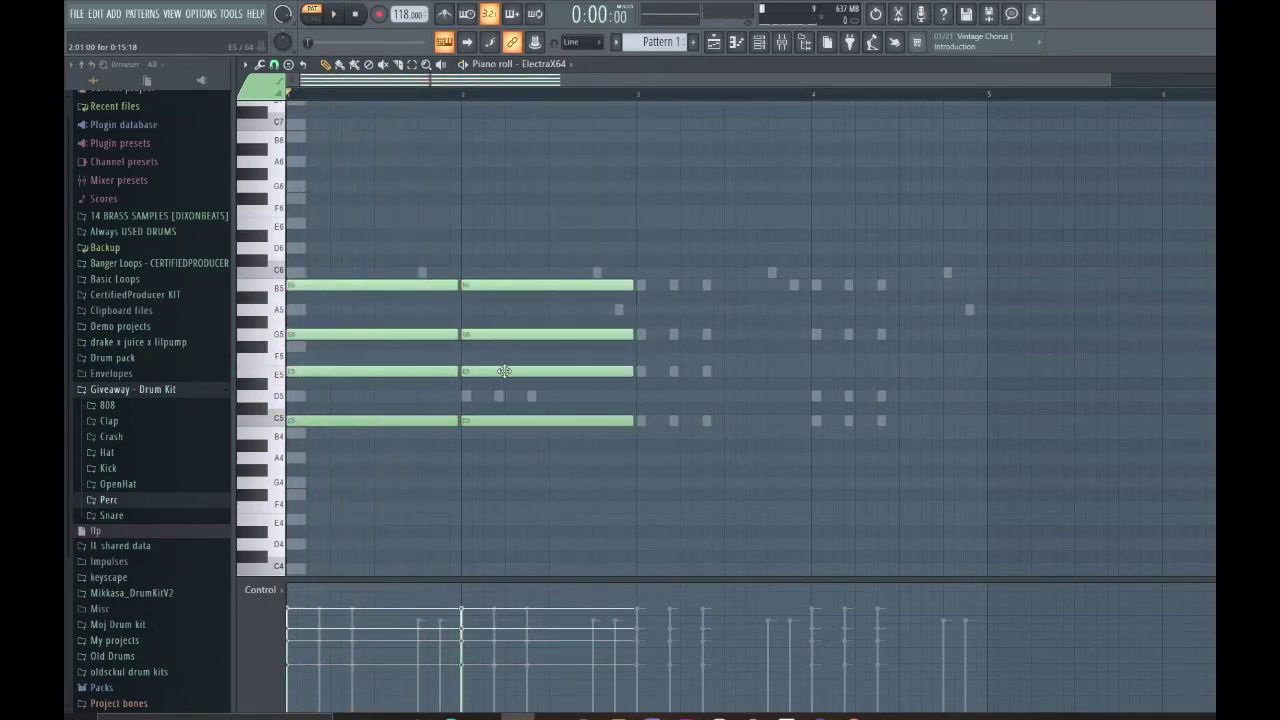
{"action": "left_click_drag", "start_coordinate": [504, 371], "coordinate": [506, 397]}
Duplicate the sustained chords of bars 1 and 2 into bars 3 and 4 and clear the selection.
{"action": "left_click_drag", "start_coordinate": [888, 512], "coordinate": [288, 254]}
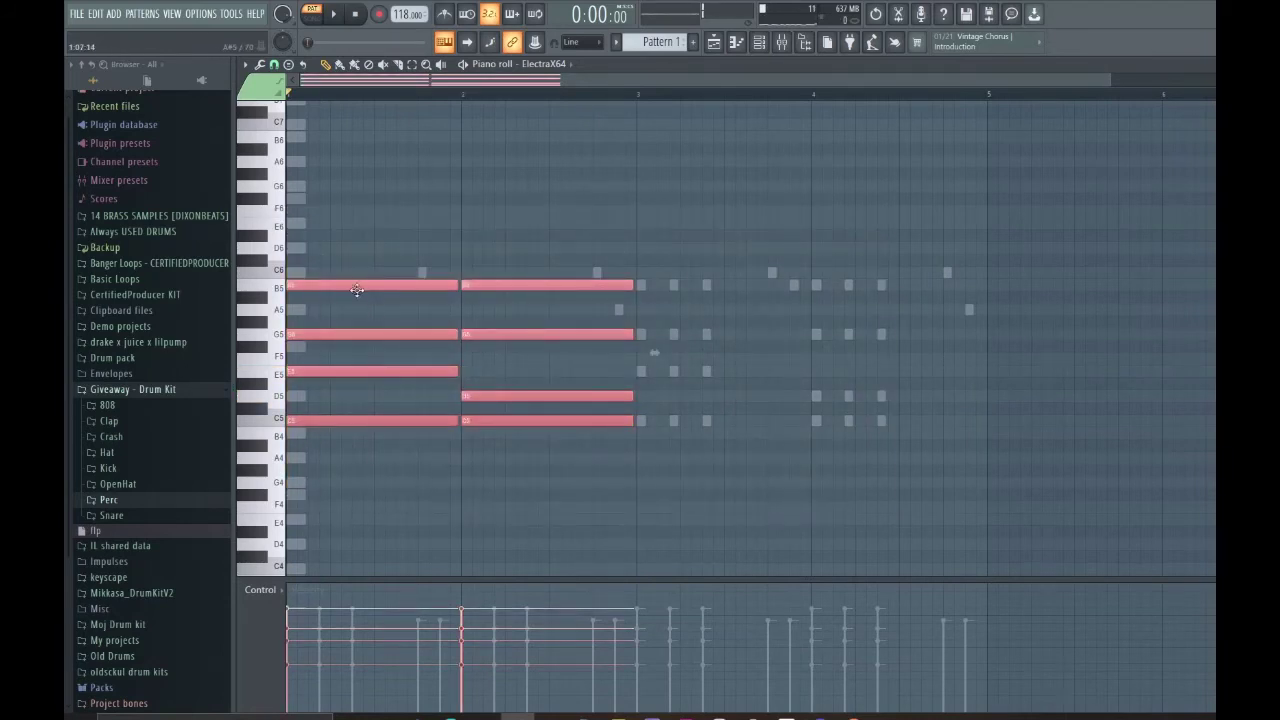
{"action": "key", "text": "ctrl+b"}
{"action": "scroll", "coordinate": [706, 289], "scroll_direction": "down", "scroll_amount": 1}
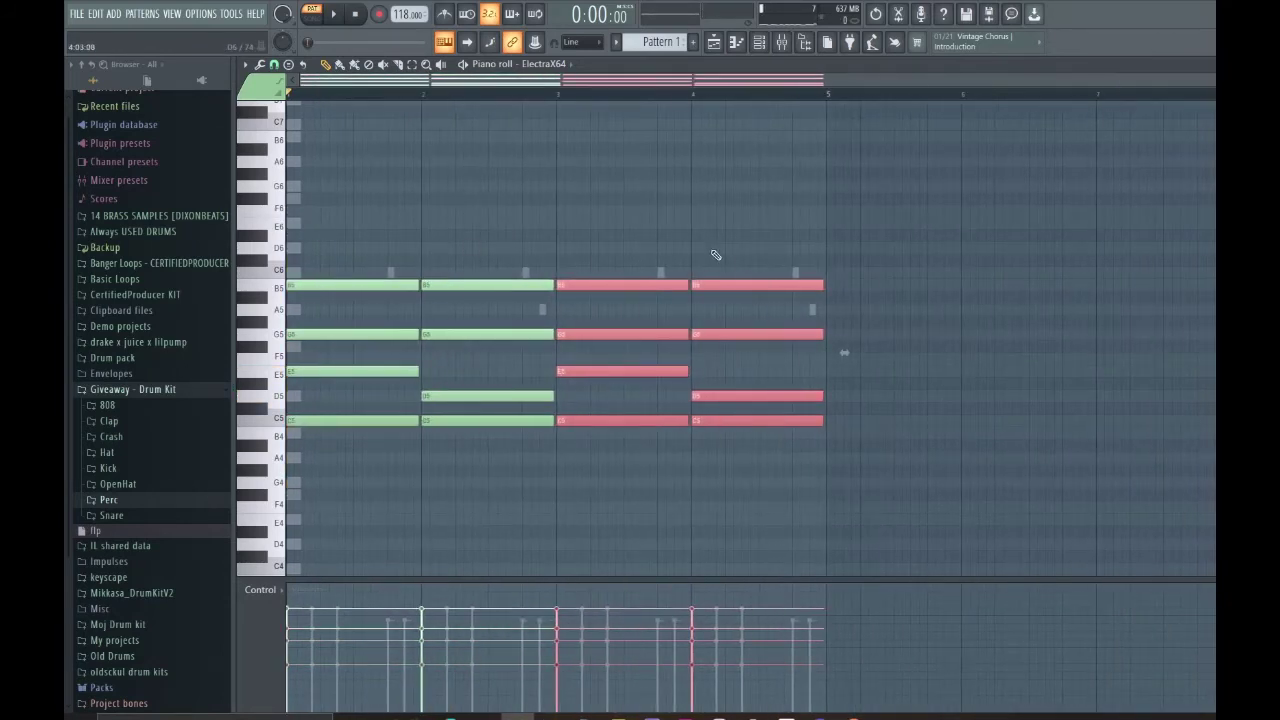
{"action": "key", "text": "ctrl+d"}
Lower the ElectraX64 channel's volume in the channel rack while playing the pattern with reFX Nexus.
{"action": "left_click", "coordinate": [758, 41]}
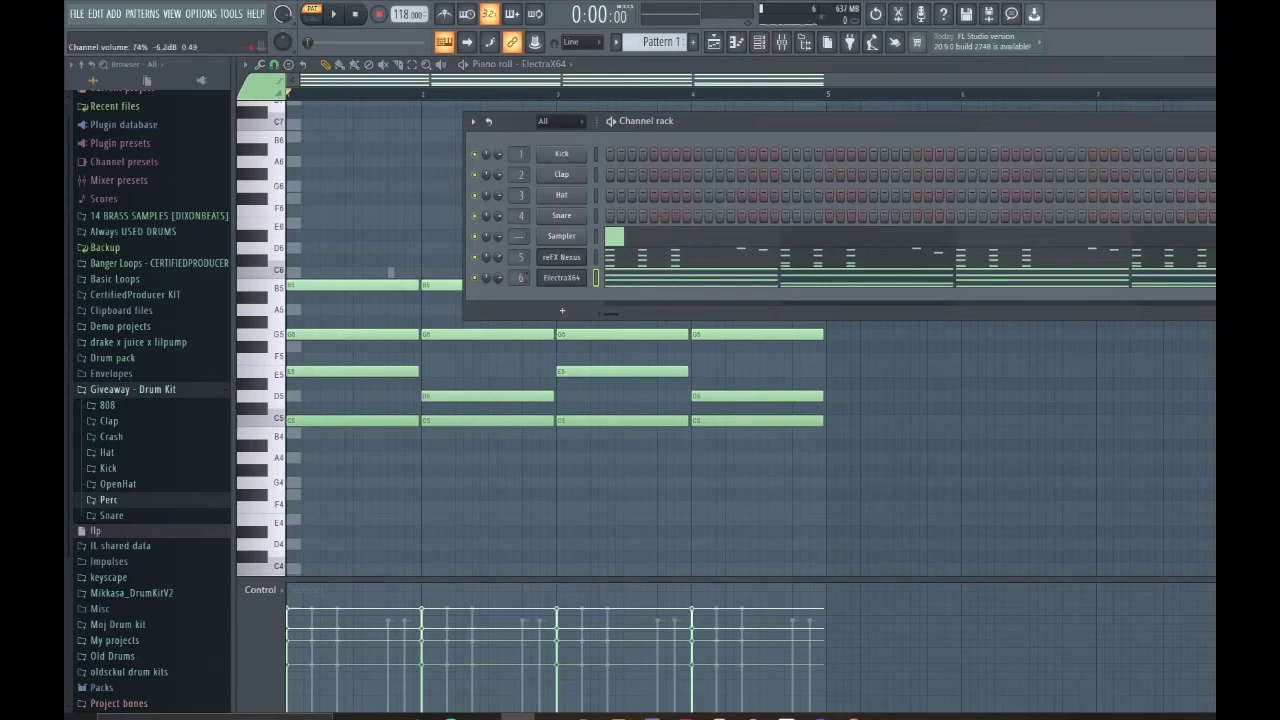
{"action": "key", "text": "space"}
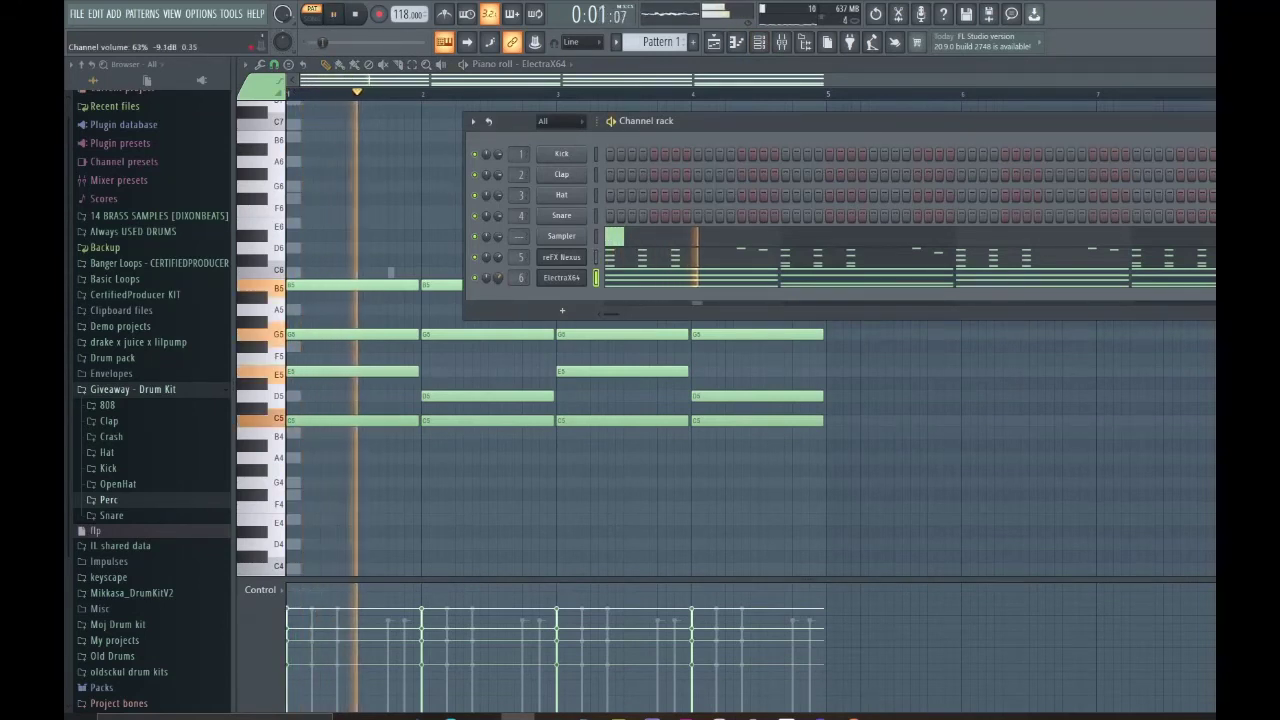
{"action": "mouse_move", "coordinate": [496, 284]}
{"action": "left_mouse_down"}
{"action": "mouse_move", "coordinate": [496, 296]}
{"action": "mouse_move", "coordinate": [495, 274]}
{"action": "left_mouse_up"}
{"action": "key", "text": "space"}
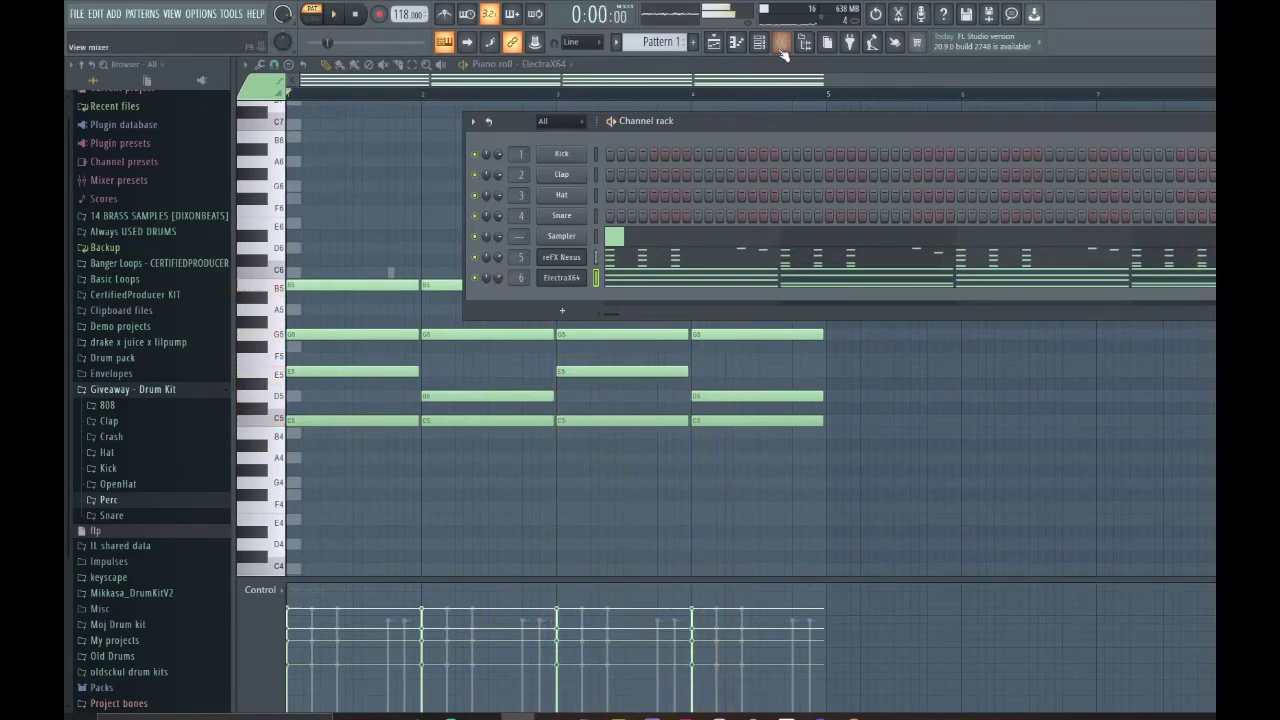
Load Gross Beat in the first effect slot of mixer Insert 6 and choose the Sidechain volume preset.
{"action": "left_click", "coordinate": [783, 45]}
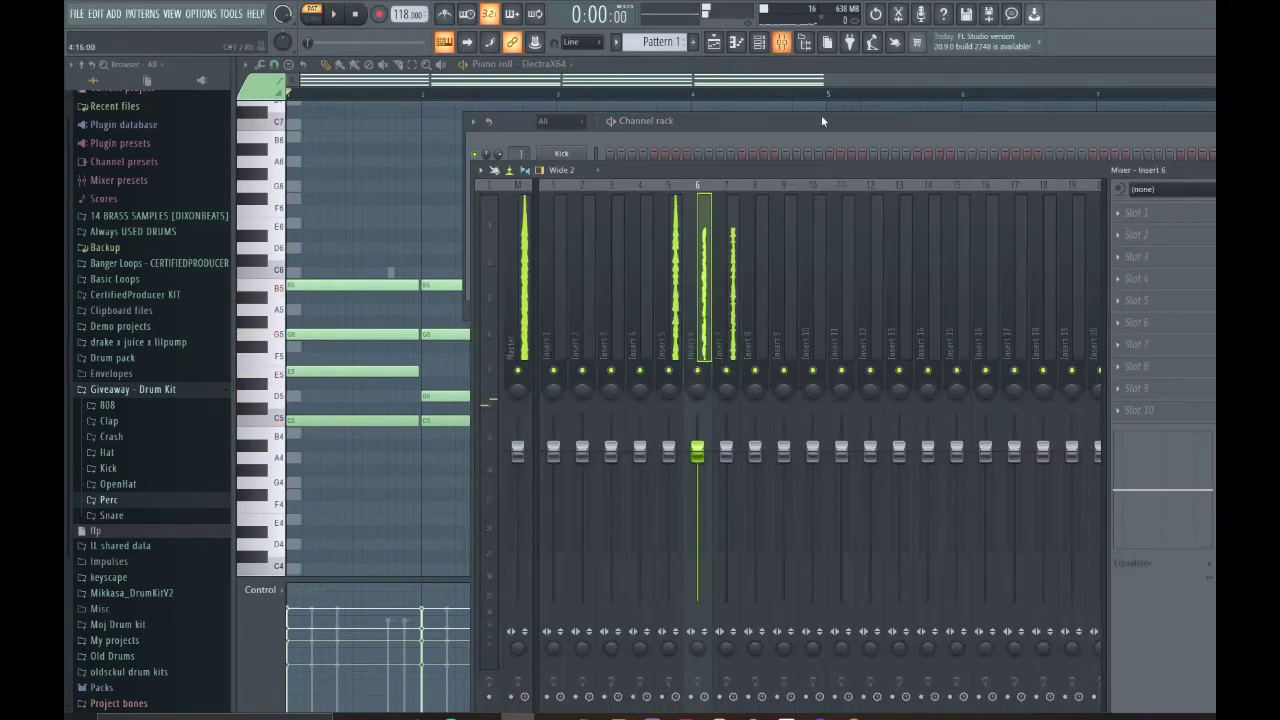
{"action": "left_click", "coordinate": [1150, 218]}
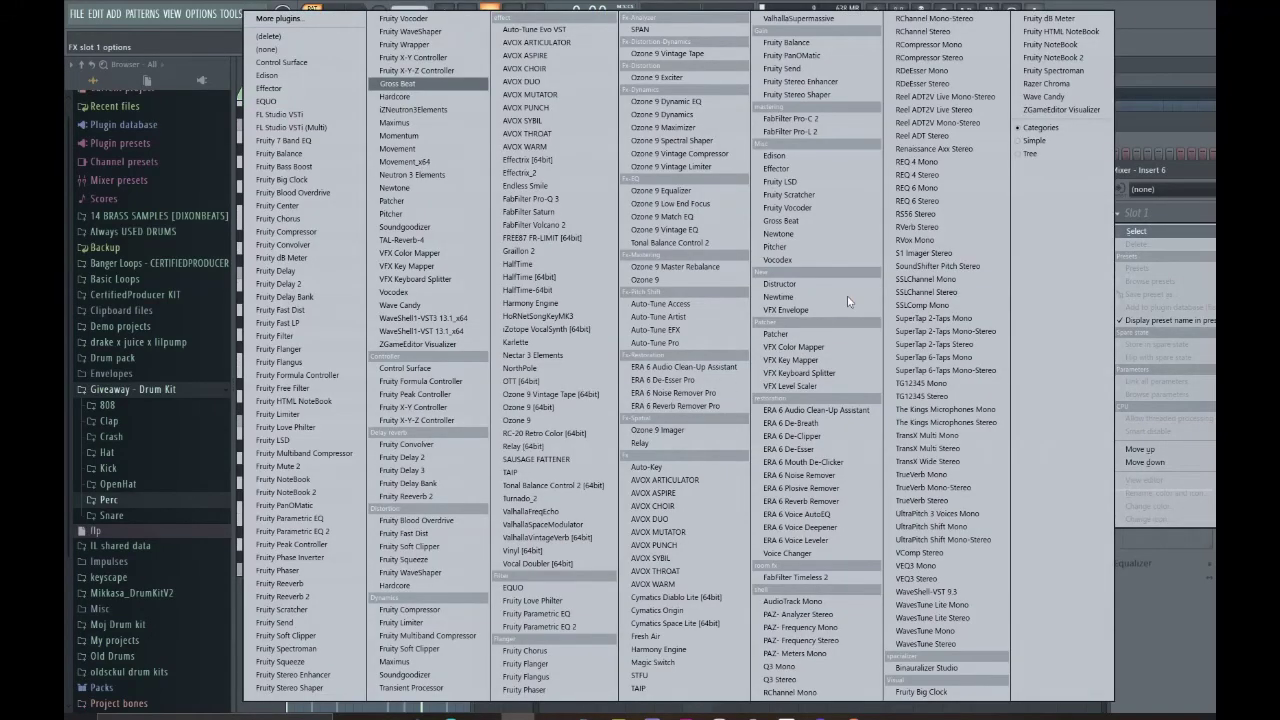
{"action": "left_click", "coordinate": [787, 220]}
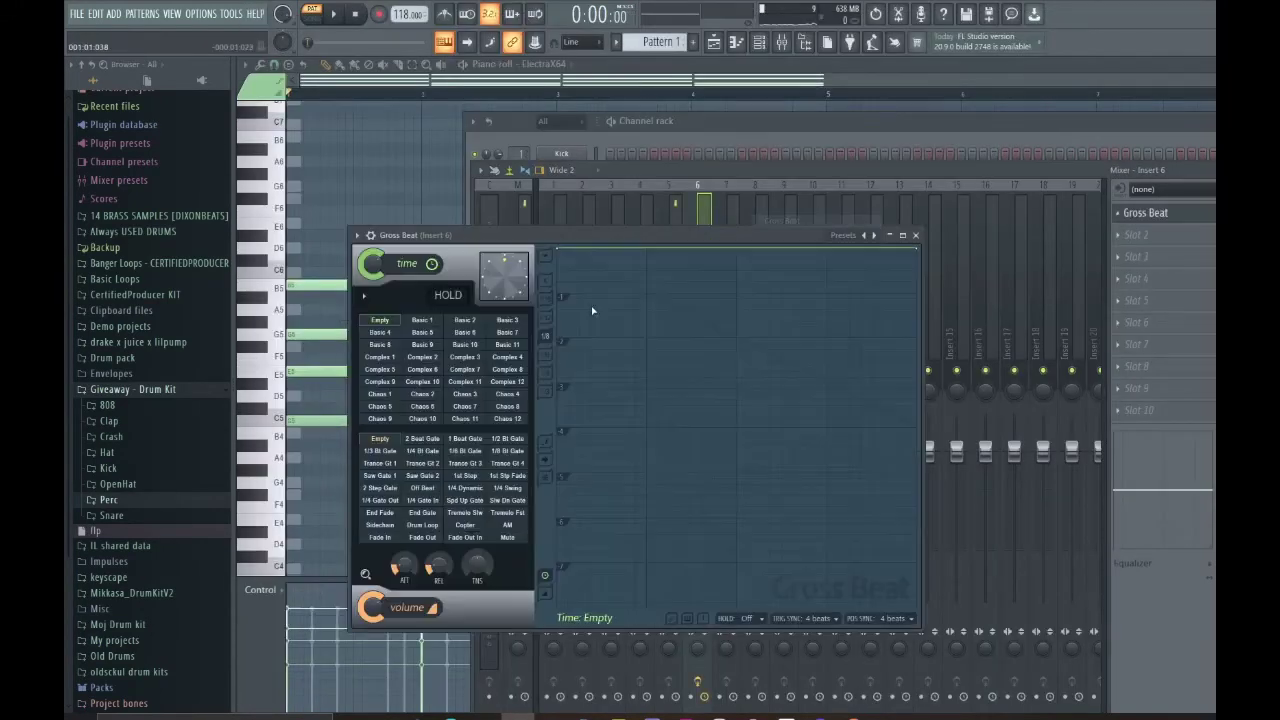
{"action": "left_click", "coordinate": [394, 525]}
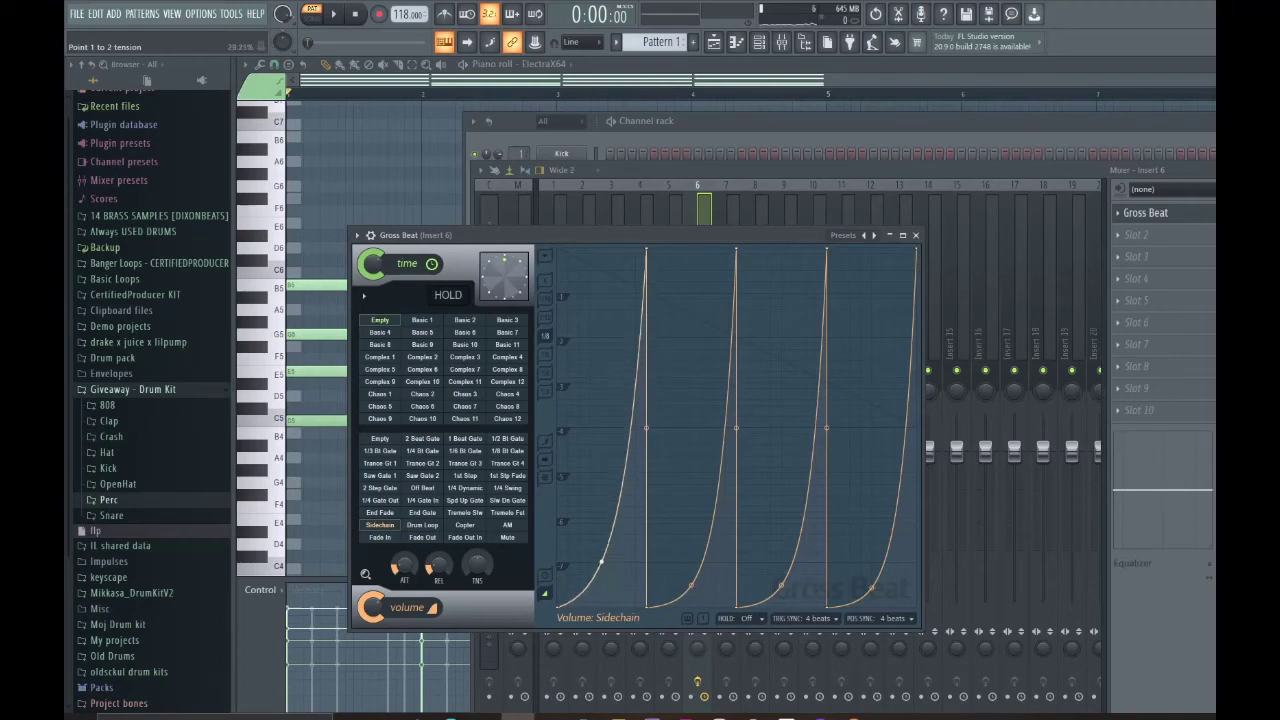
Raise the tension points of all four Sidechain volume curves in Gross Beat for a gentler ramp while playing the pattern.
{"action": "left_click_drag", "start_coordinate": [601, 563], "coordinate": [601, 467]}
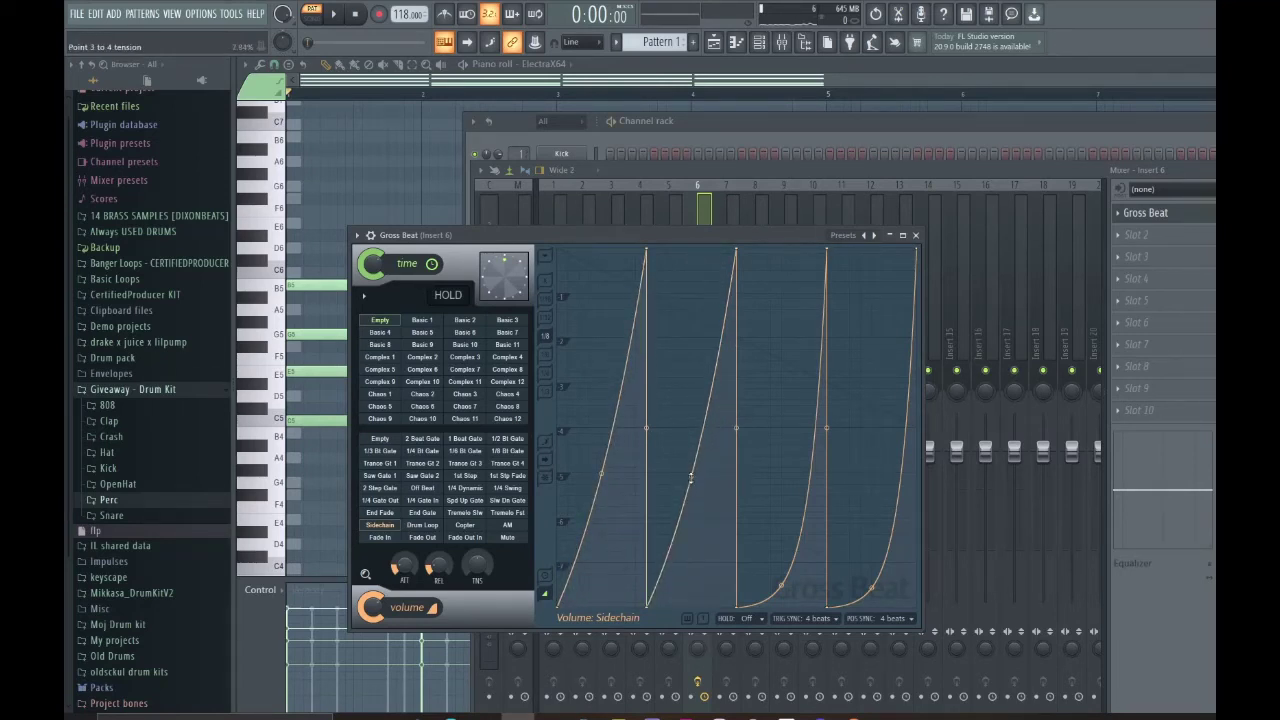
{"action": "key", "text": "space"}
{"action": "left_click_drag", "start_coordinate": [781, 585], "coordinate": [781, 481]}
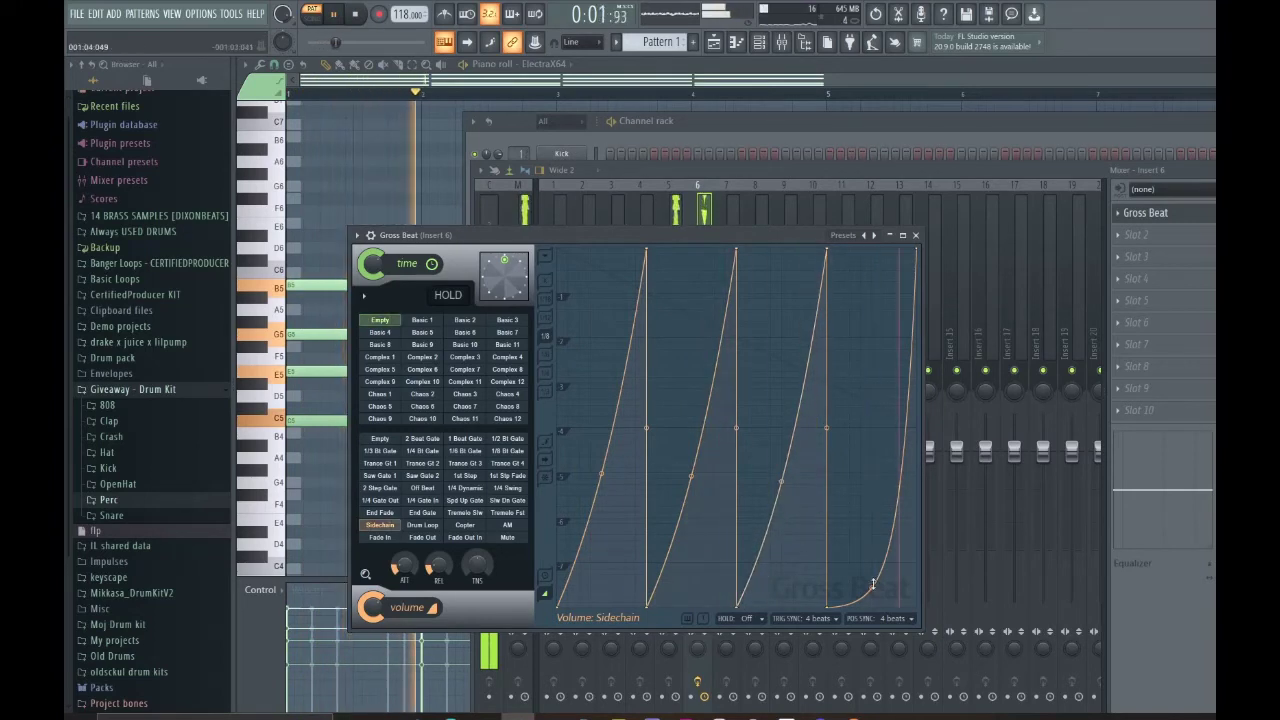
{"action": "left_click_drag", "start_coordinate": [873, 585], "coordinate": [871, 490]}
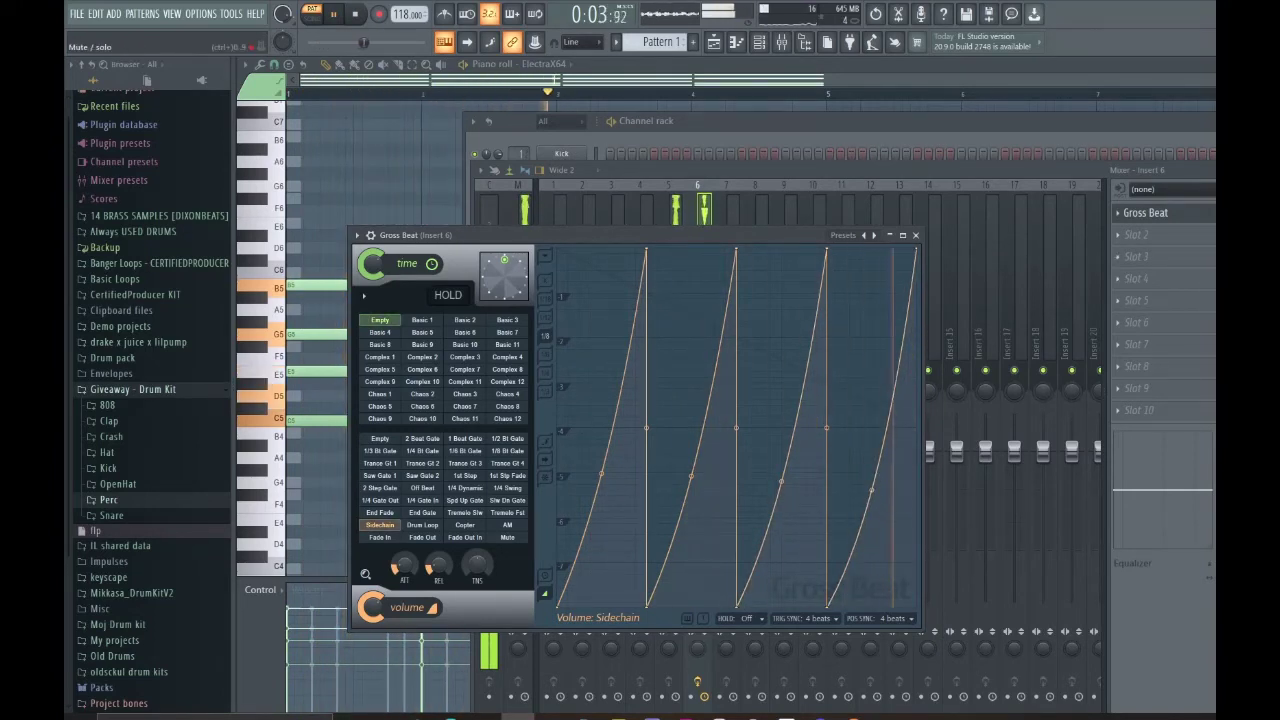
Lower the mixer faders of Insert 5 and Insert 6 slightly during playback, and stop the pattern.
{"action": "key", "text": "F9"}
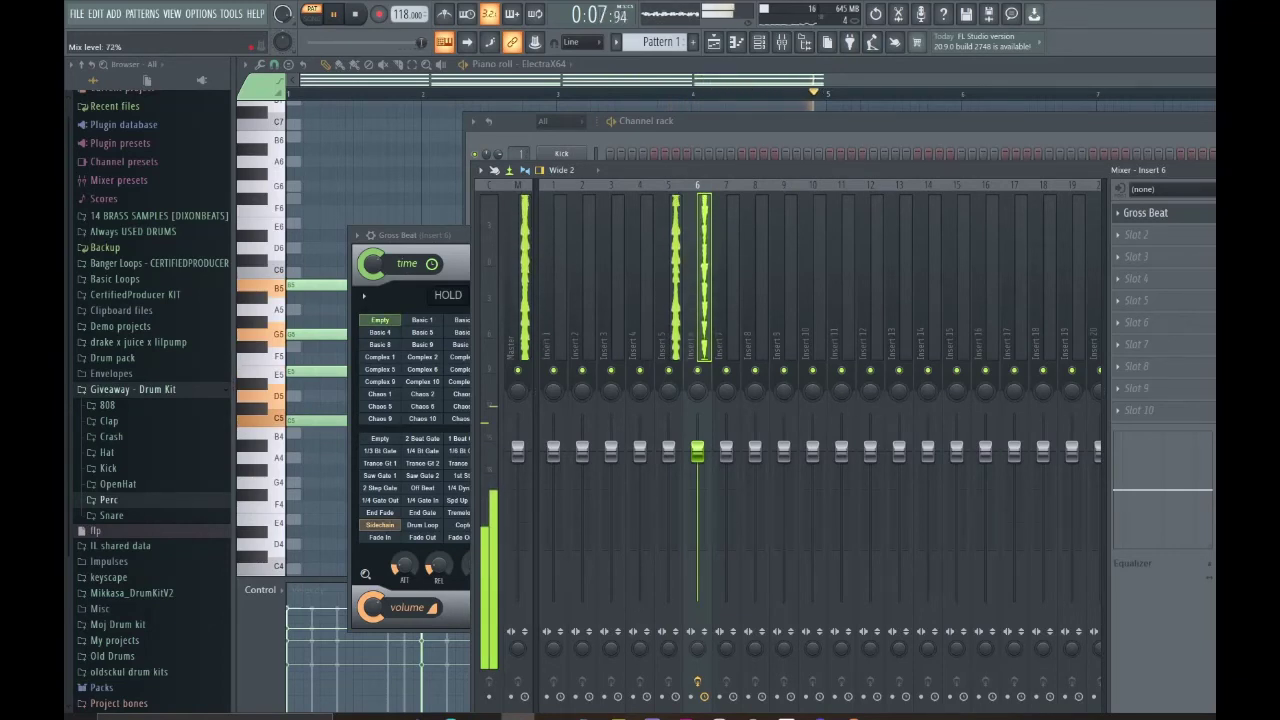
{"action": "left_click_drag", "start_coordinate": [697, 450], "coordinate": [668, 457]}
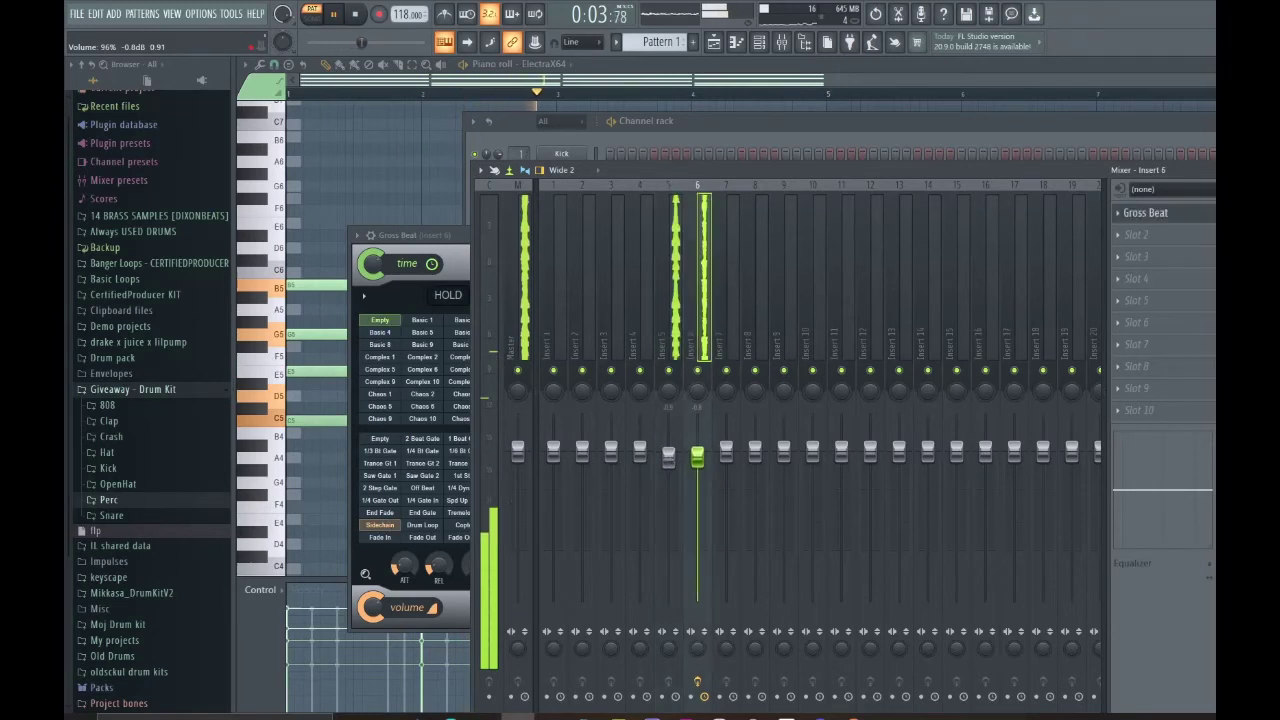
{"action": "left_click", "coordinate": [731, 126]}
{"action": "key", "text": "space"}
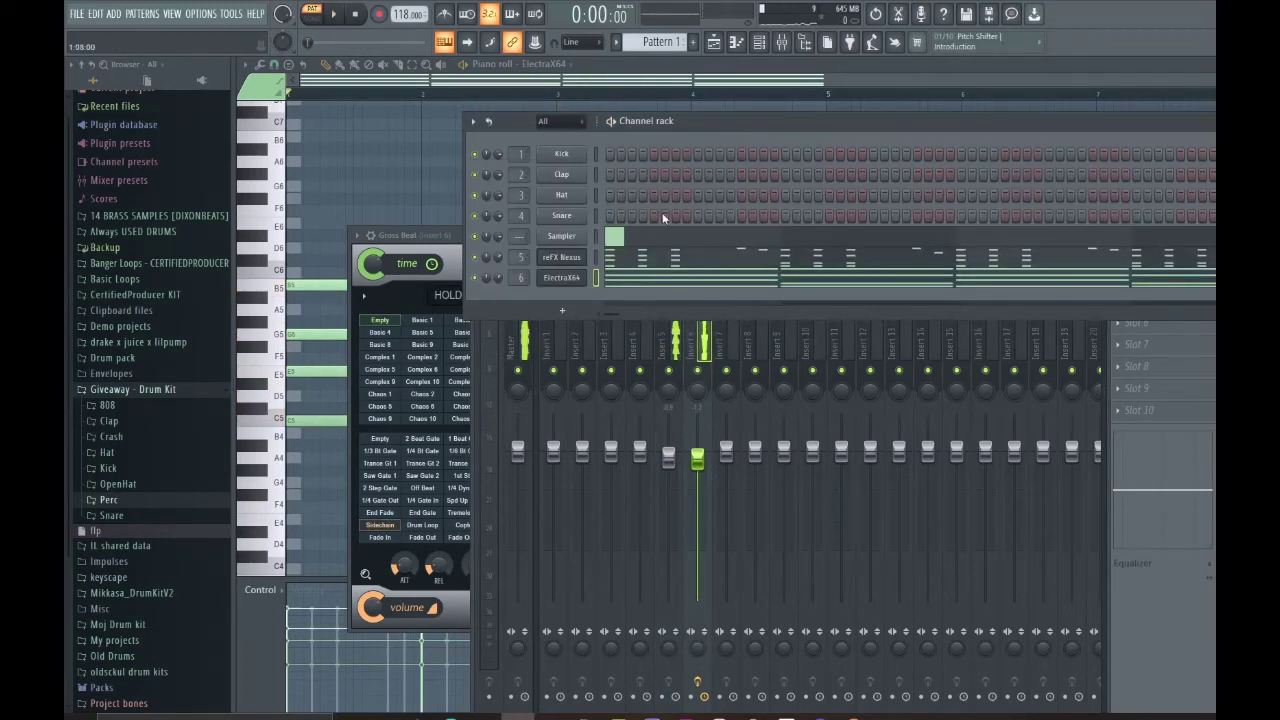
Add a second ElectraX64 channel and try the LD - chop preset from the Digital Dreams XP (Based Gutta) bank.
{"action": "left_click", "coordinate": [560, 314]}
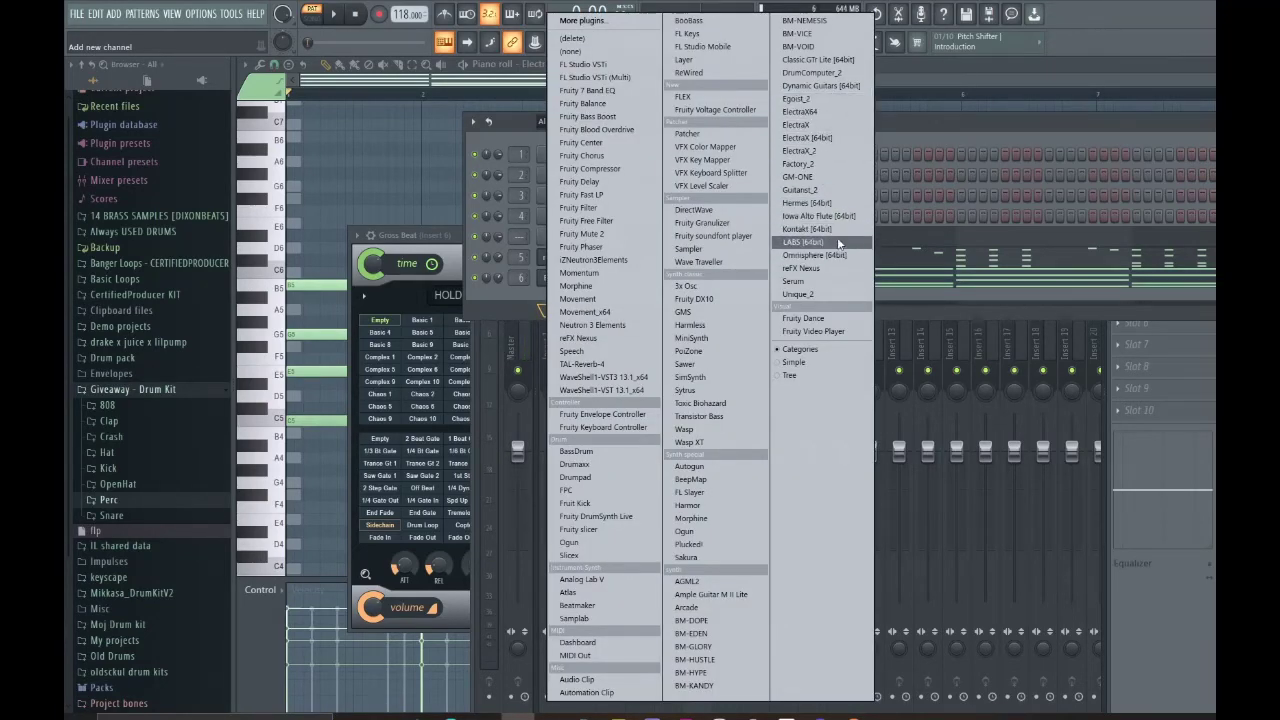
{"action": "left_click", "coordinate": [827, 118]}
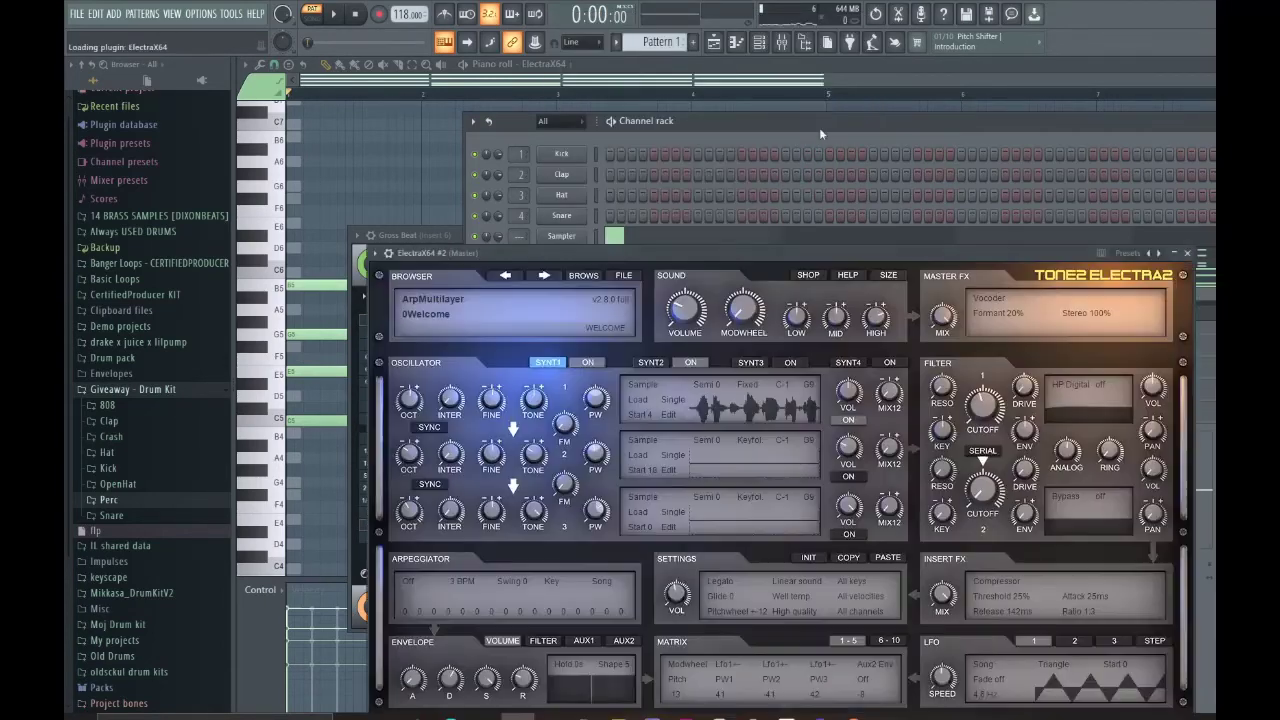
{"action": "left_click", "coordinate": [430, 316]}
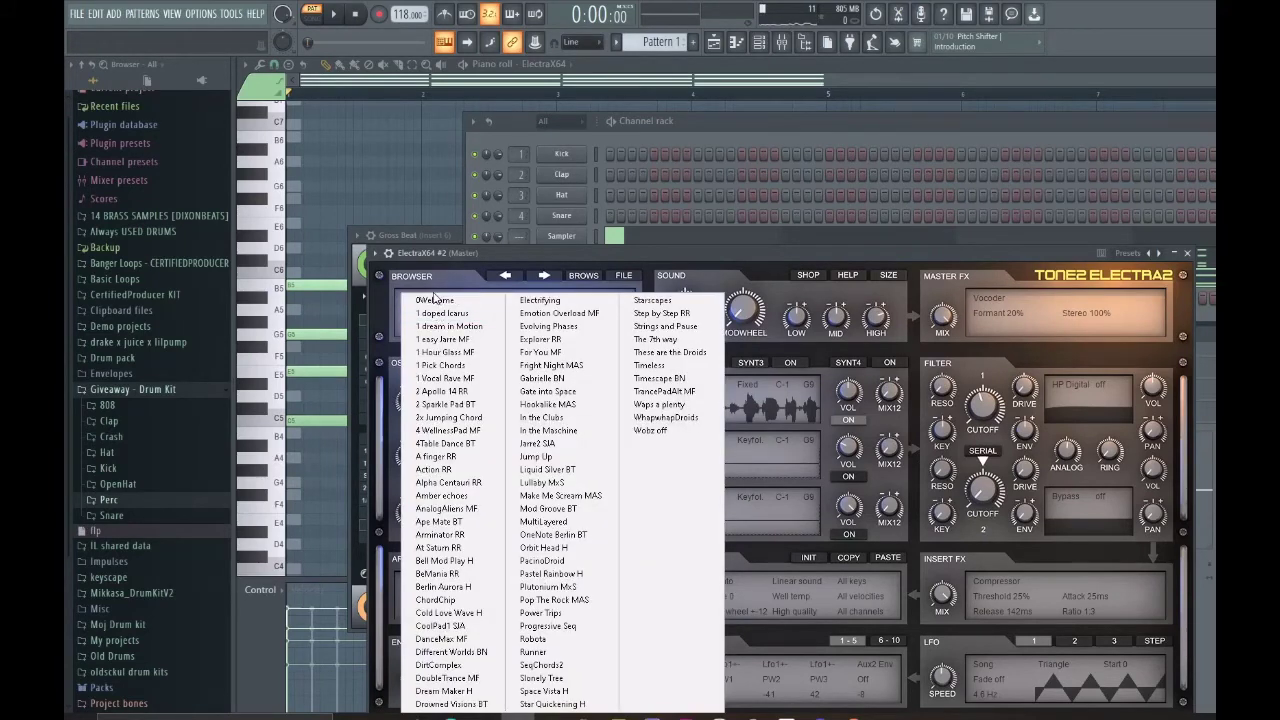
{"action": "left_click", "coordinate": [434, 299]}
{"action": "left_click", "coordinate": [436, 287]}
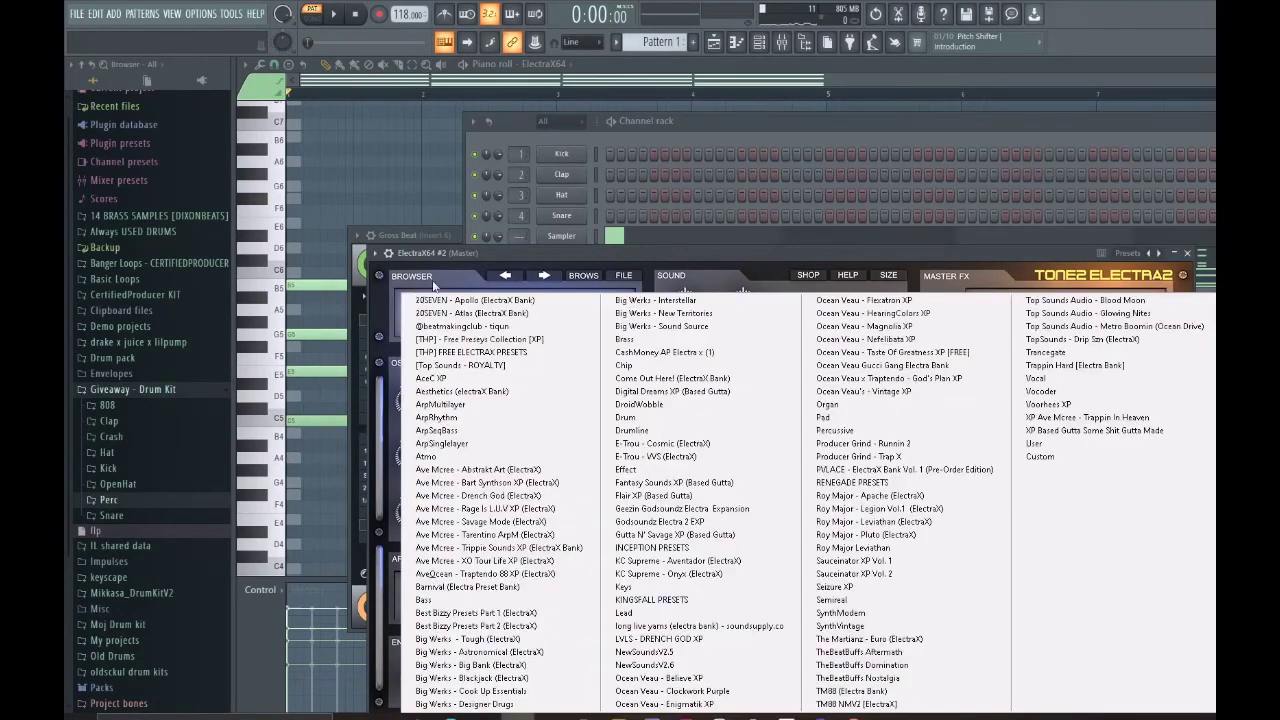
{"action": "left_click", "coordinate": [753, 391]}
{"action": "left_click", "coordinate": [420, 316]}
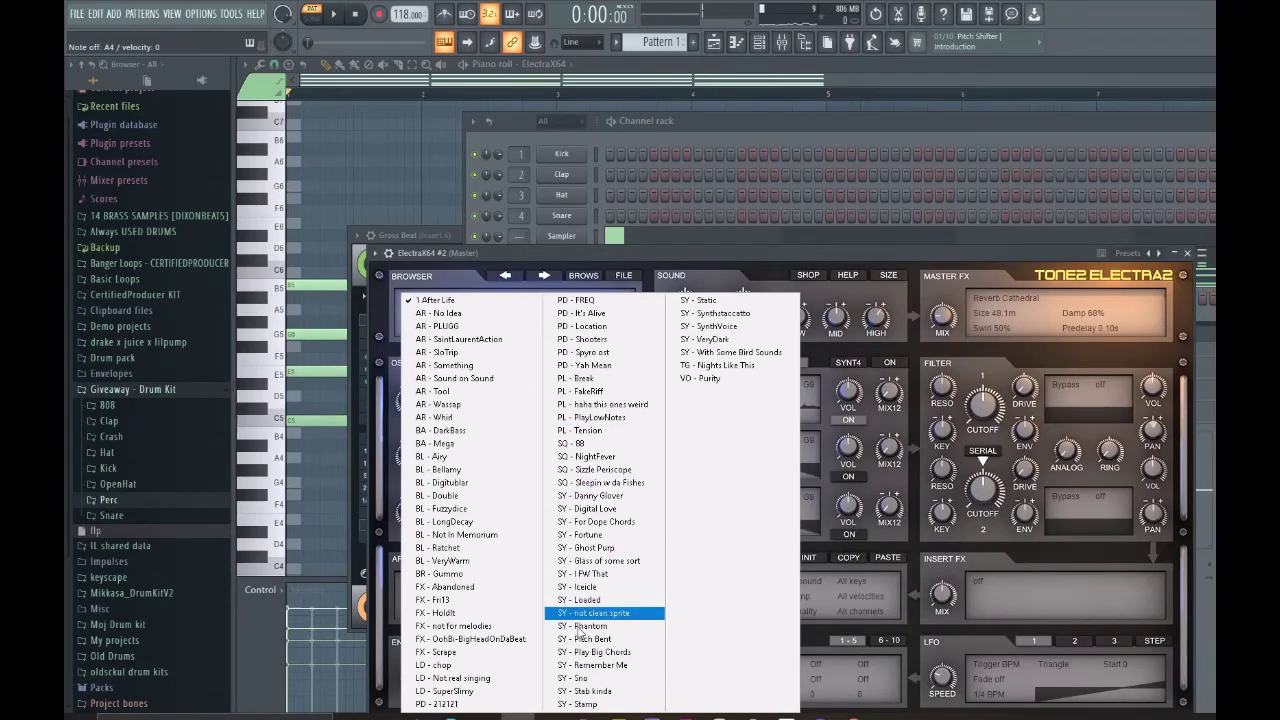
{"action": "left_click", "coordinate": [518, 665]}
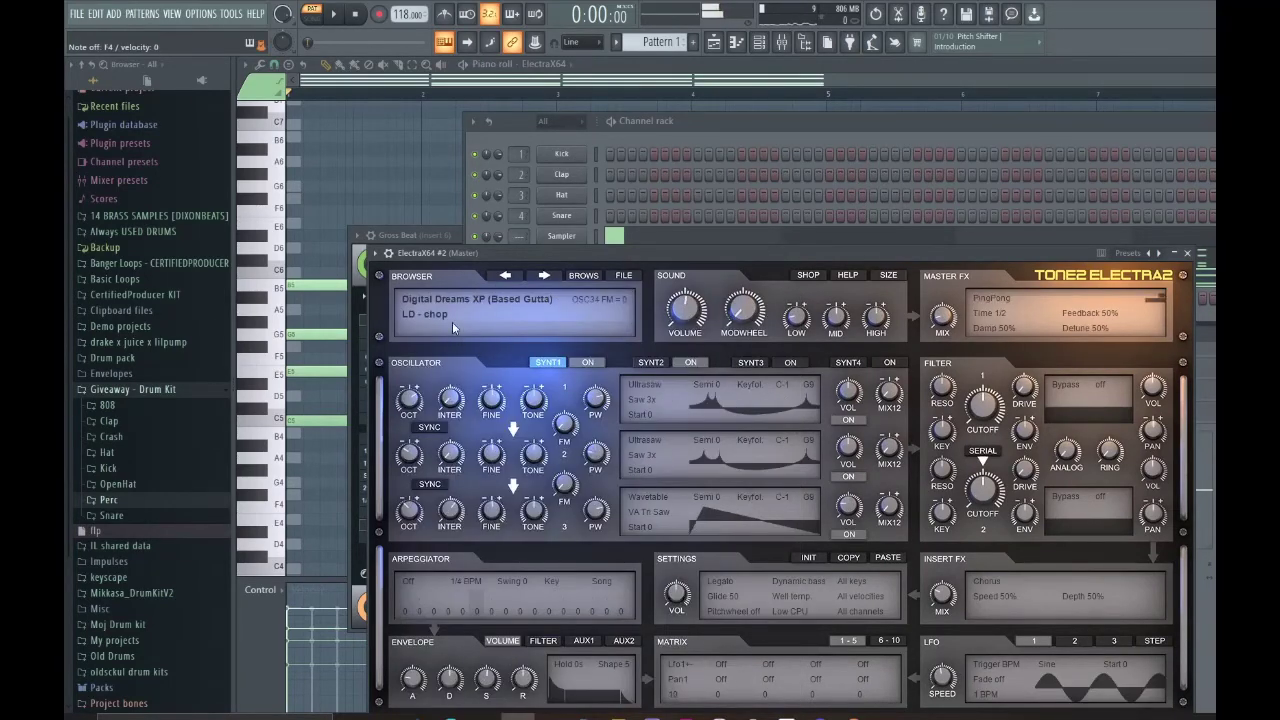
Load the LEAD - Driptelligence preset from the Ocean Veau - Taste Of Greatness XP bank in the second ElectraX64.
{"action": "left_click", "coordinate": [436, 287]}
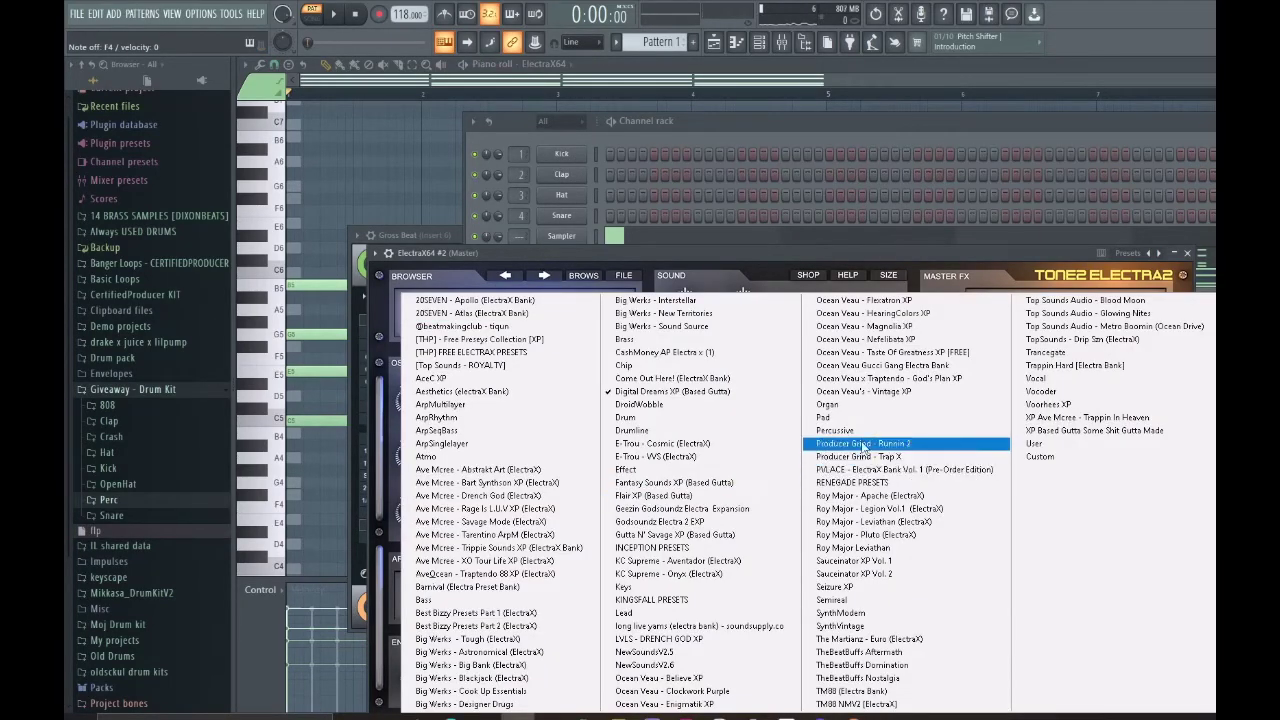
{"action": "left_click", "coordinate": [865, 352]}
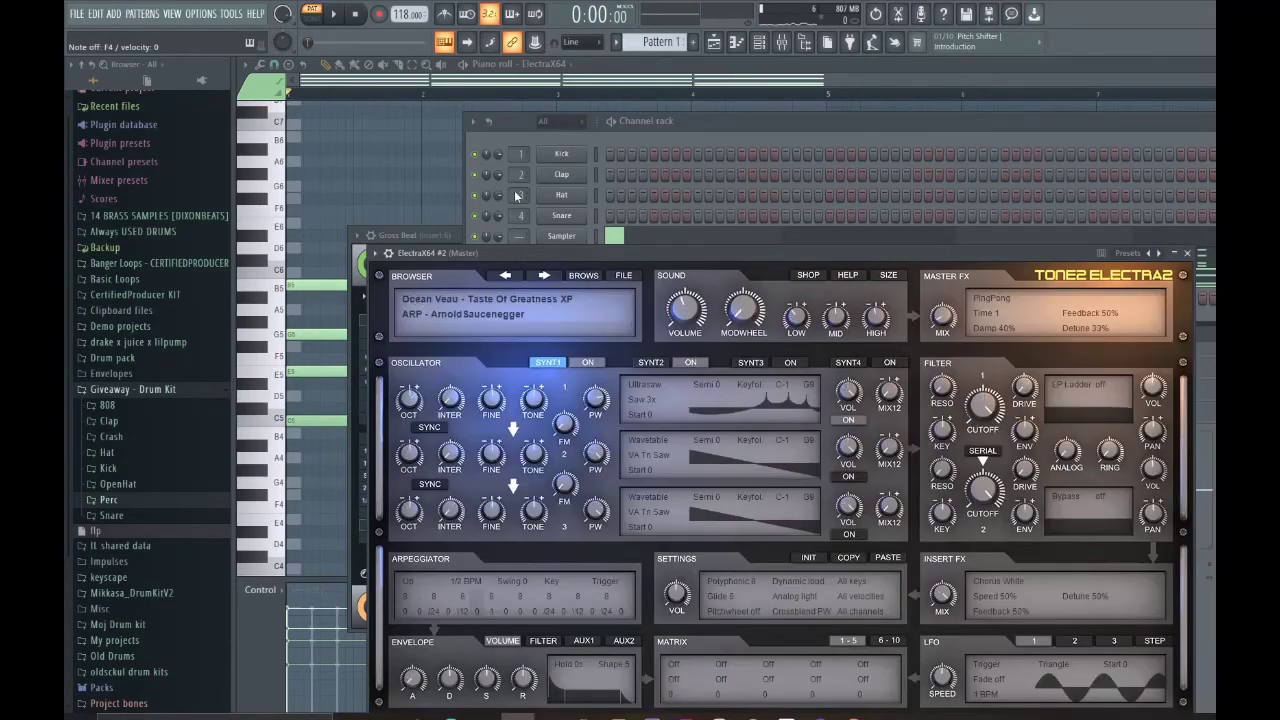
{"action": "left_click", "coordinate": [476, 313]}
{"action": "left_click", "coordinate": [460, 598]}
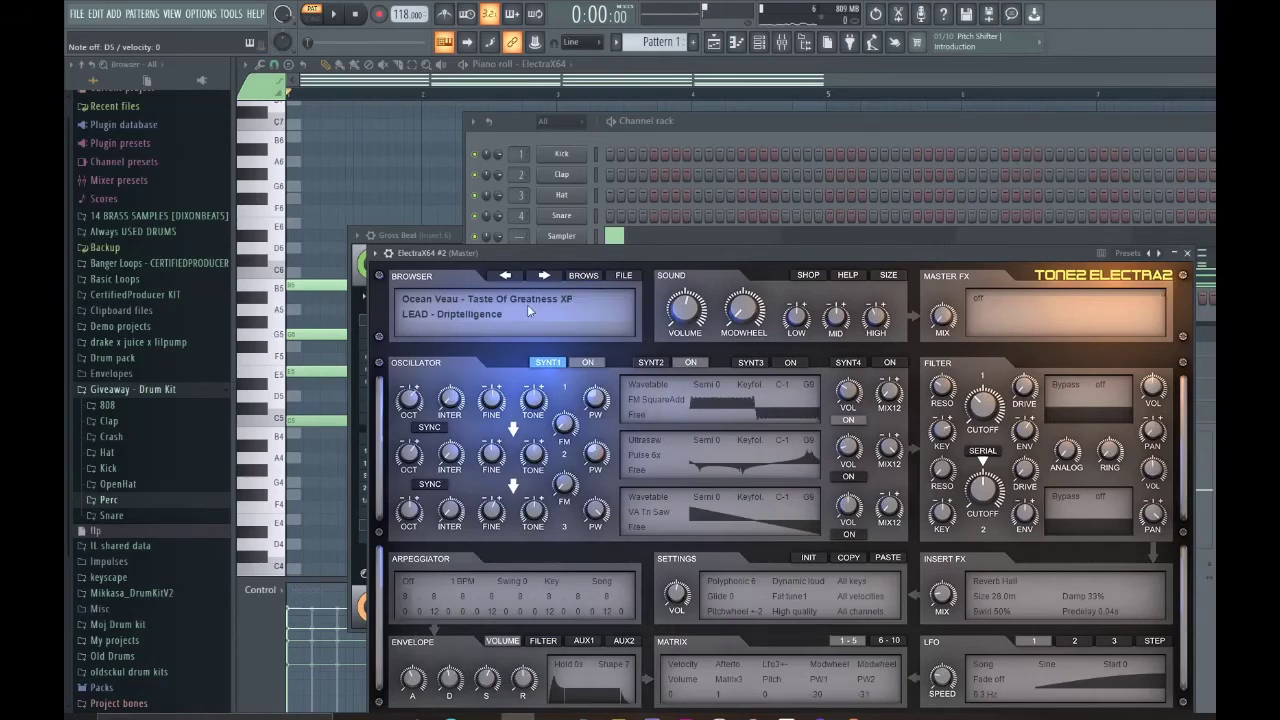
Audition the neighbouring LEAD - Neon Sanders preset in the second ElectraX64, return to LEAD - Driptelligence, and play the pattern.
{"action": "left_click", "coordinate": [508, 277]}
{"action": "left_click", "coordinate": [508, 277]}
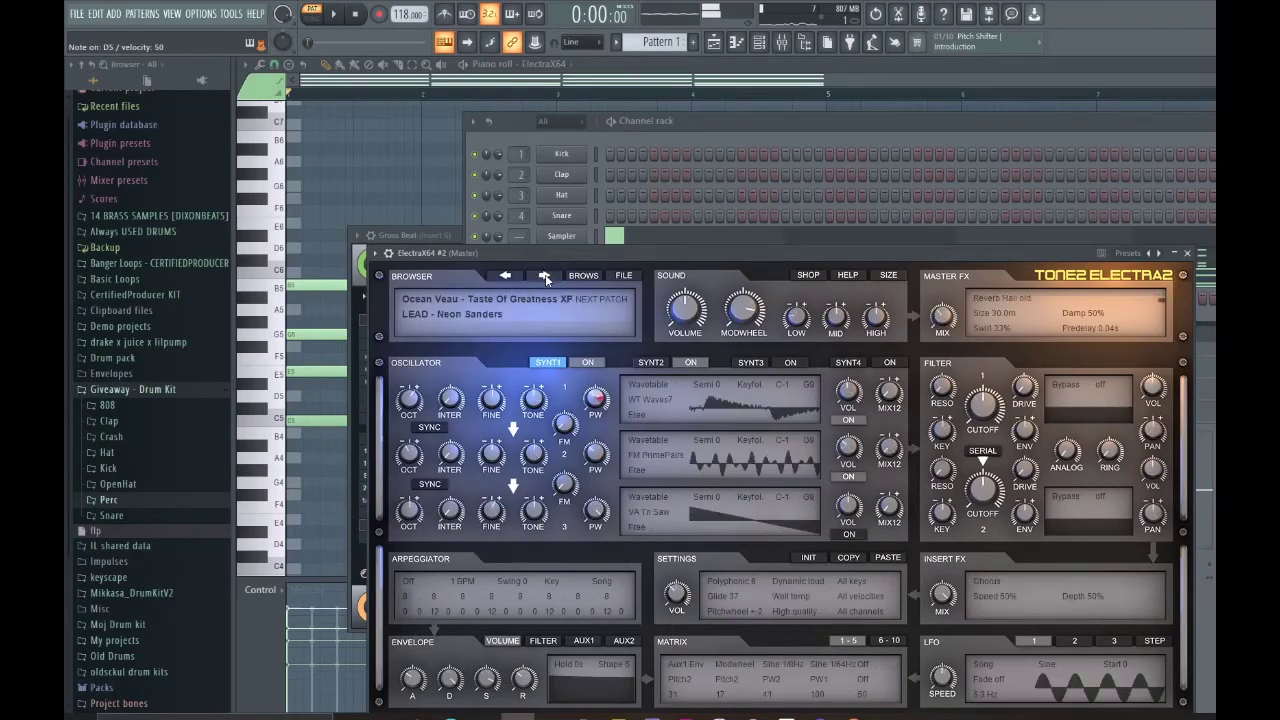
{"action": "left_click", "coordinate": [508, 277]}
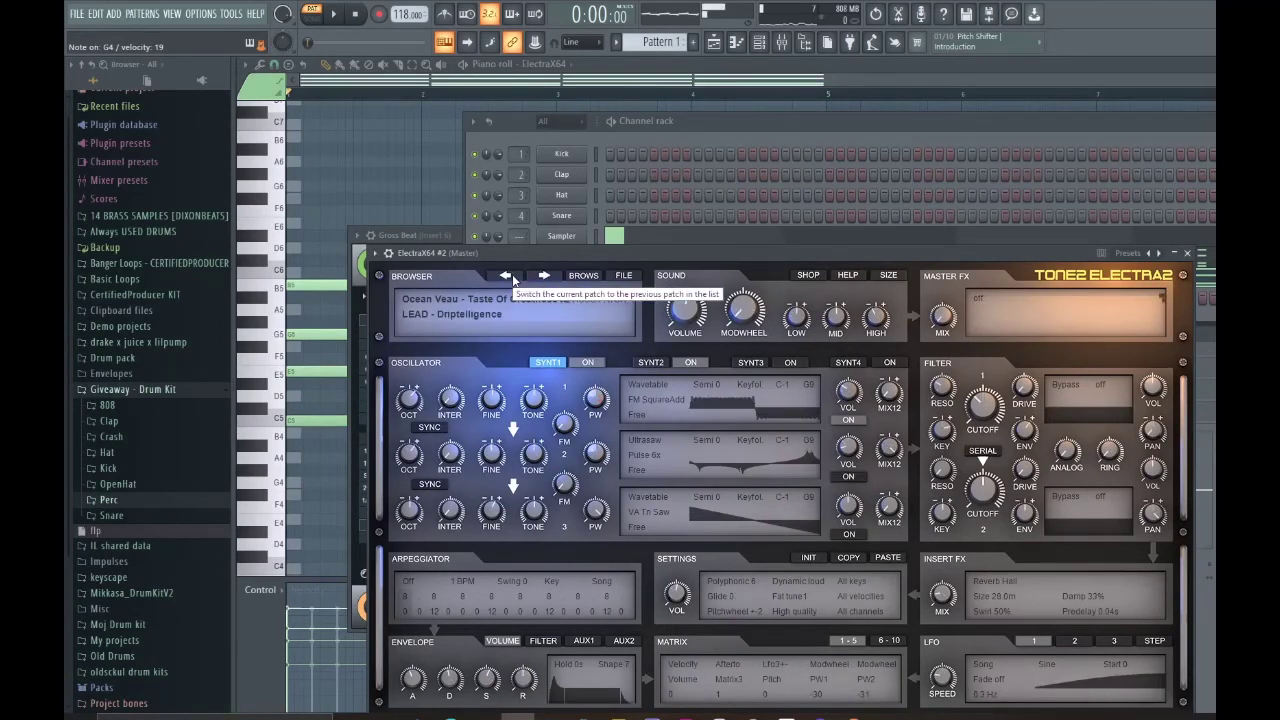
{"action": "left_click", "coordinate": [545, 277]}
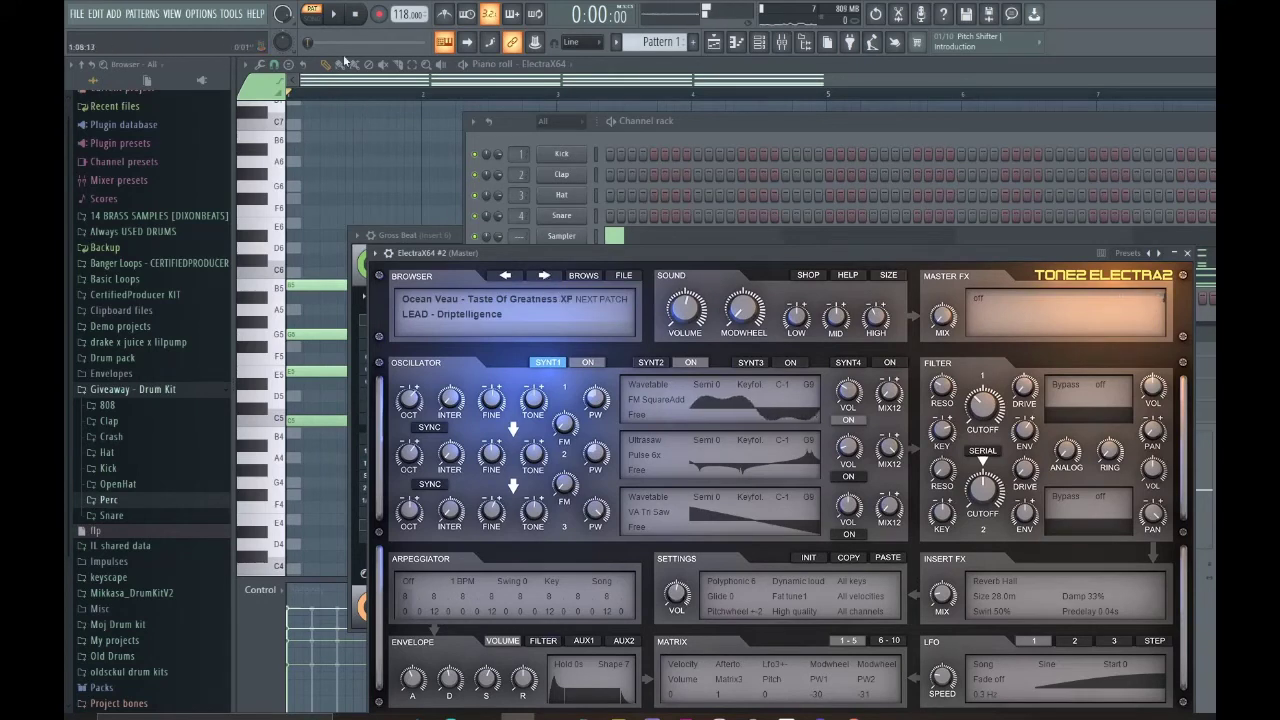
{"action": "left_click", "coordinate": [337, 16]}
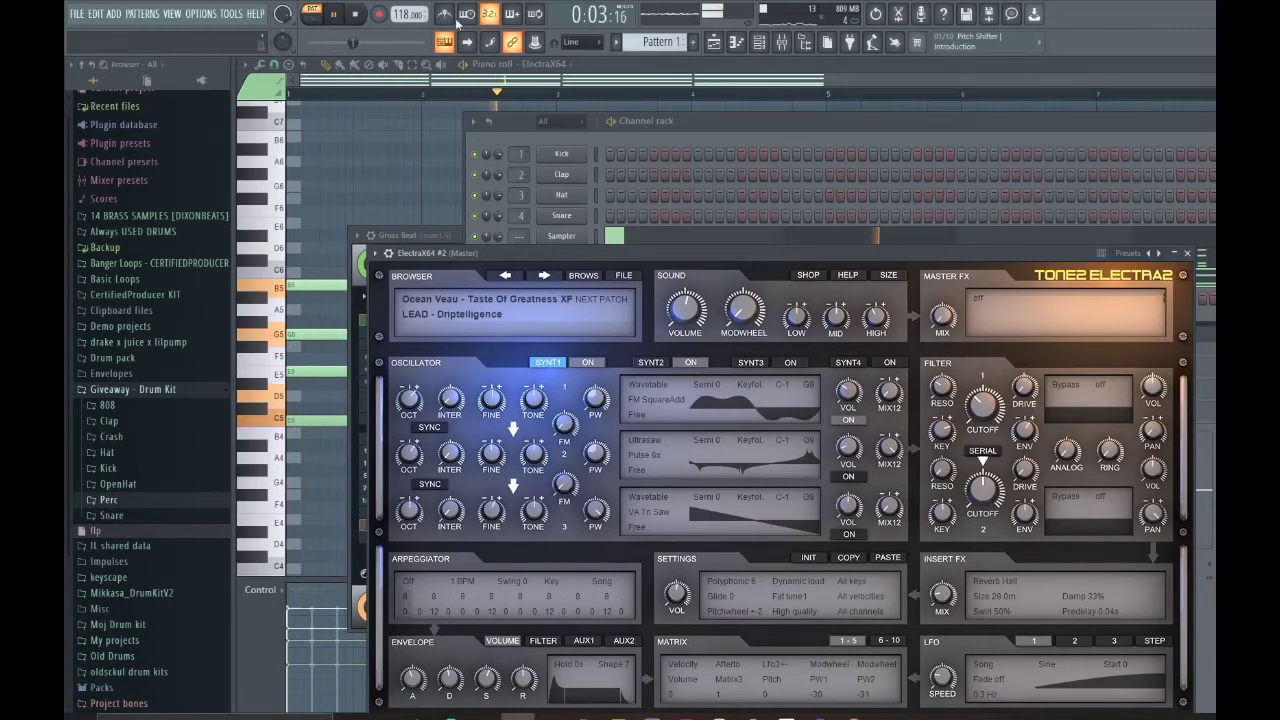
In the ElectraX64 #2 piano roll, draw a half-beat B5 note at beat 3 of bar 1, followed by G5 up to the bar's end.
{"action": "left_click", "coordinate": [440, 142]}
{"action": "left_click", "coordinate": [562, 65]}
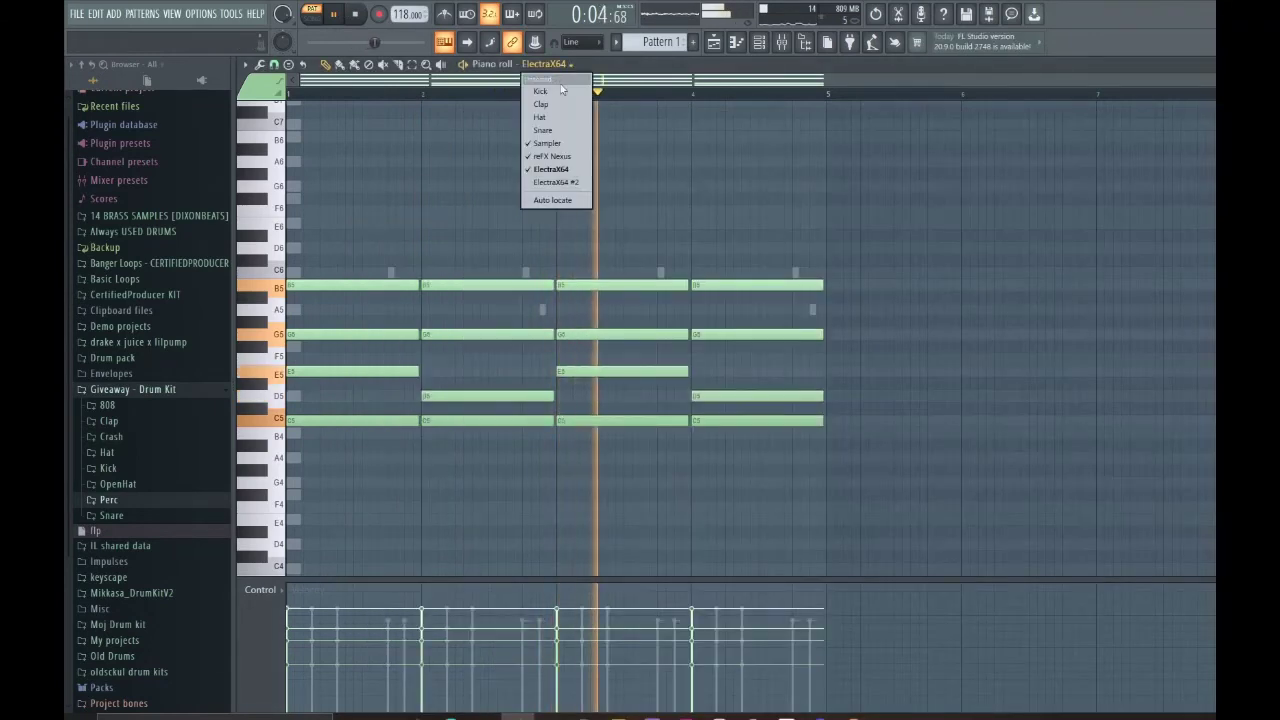
{"action": "left_click", "coordinate": [570, 182]}
{"action": "scroll", "coordinate": [438, 75], "scroll_direction": "up", "scroll_amount": 2}
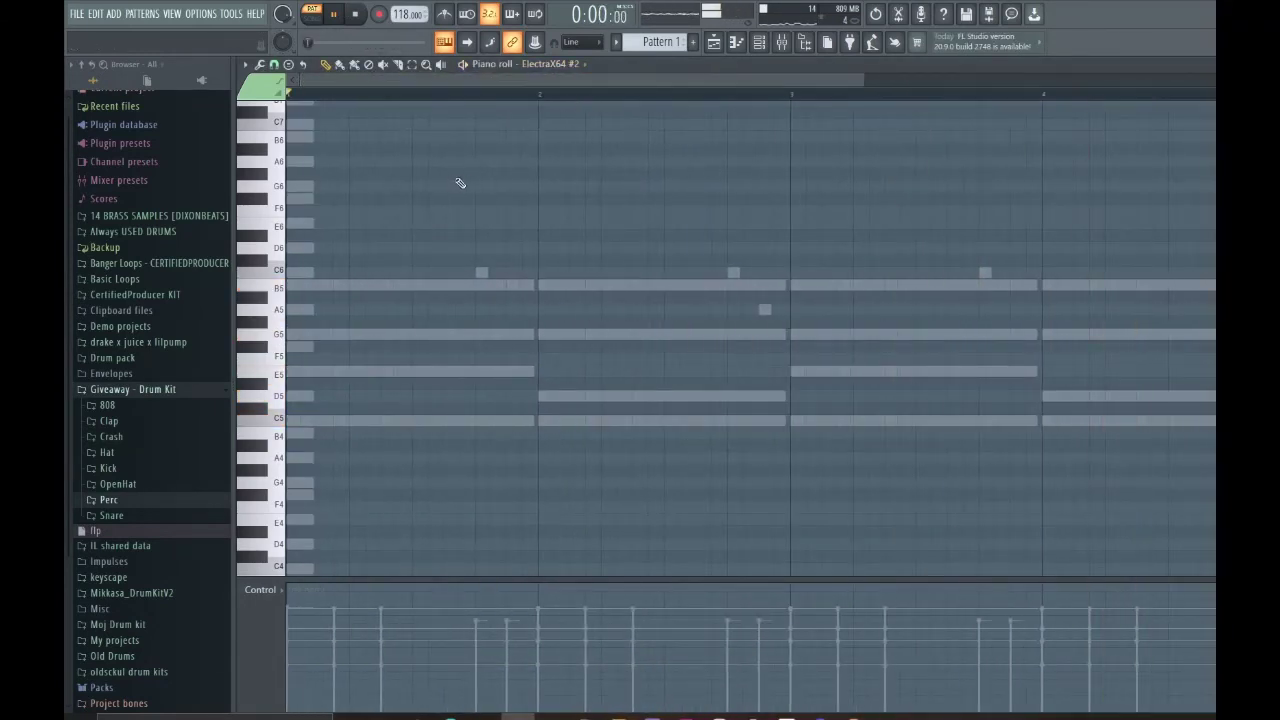
{"action": "key", "text": "space"}
{"action": "left_click", "coordinate": [420, 189]}
{"action": "key", "text": "ctrl+z"}
{"action": "left_click", "coordinate": [414, 283]}
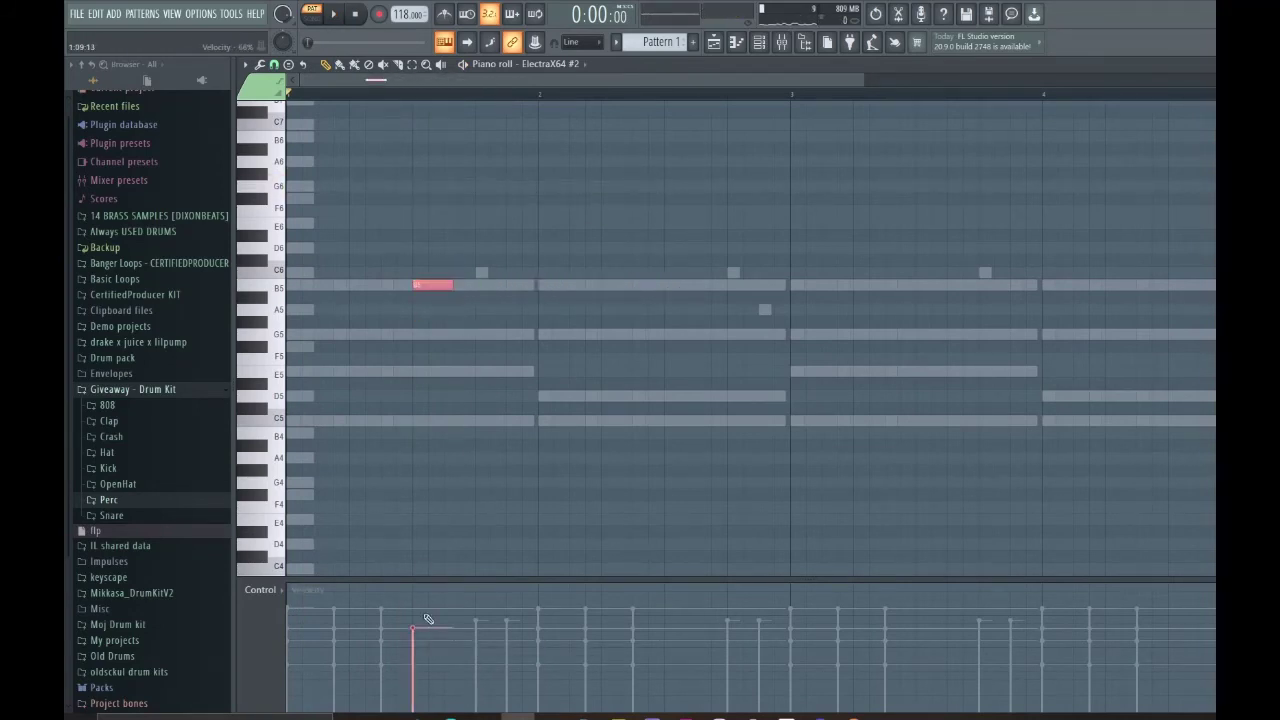
{"action": "left_click", "coordinate": [455, 334]}
{"action": "key", "text": "space"}
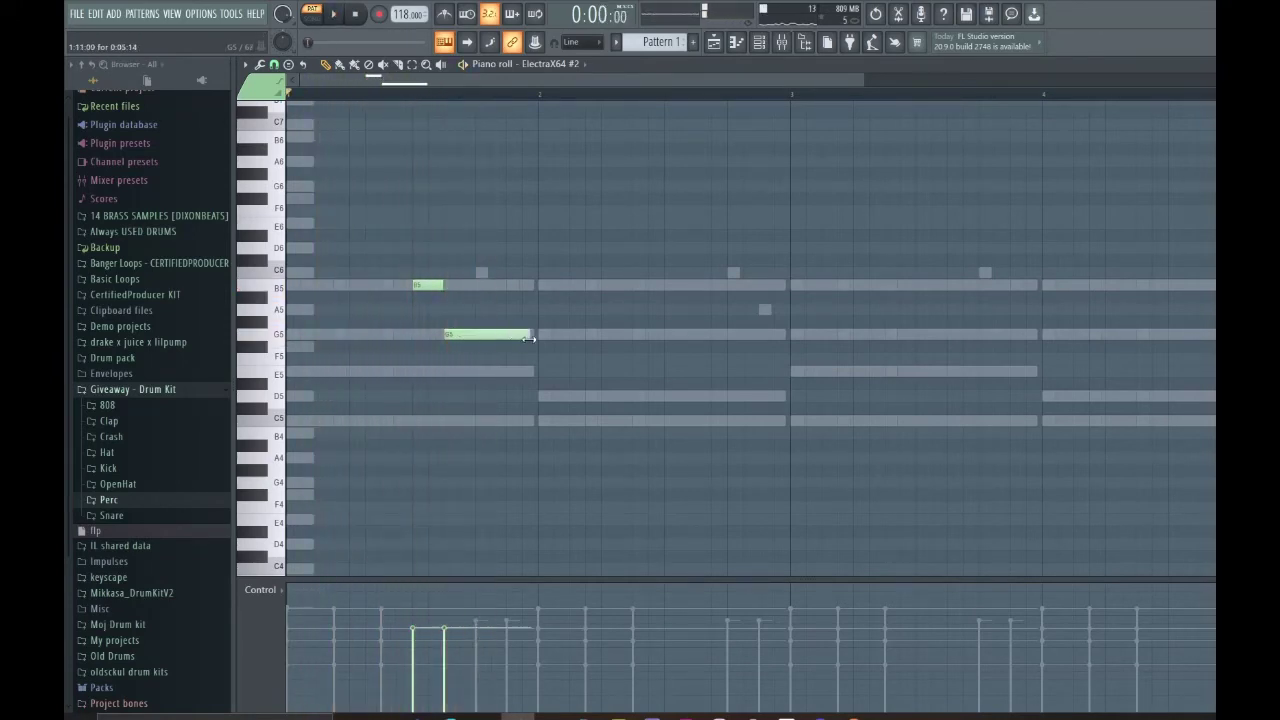
Draw a D5 note over the first half of bar 2 and a G5 note over its second half.
{"action": "key", "text": "space"}
{"action": "left_click", "coordinate": [545, 396]}
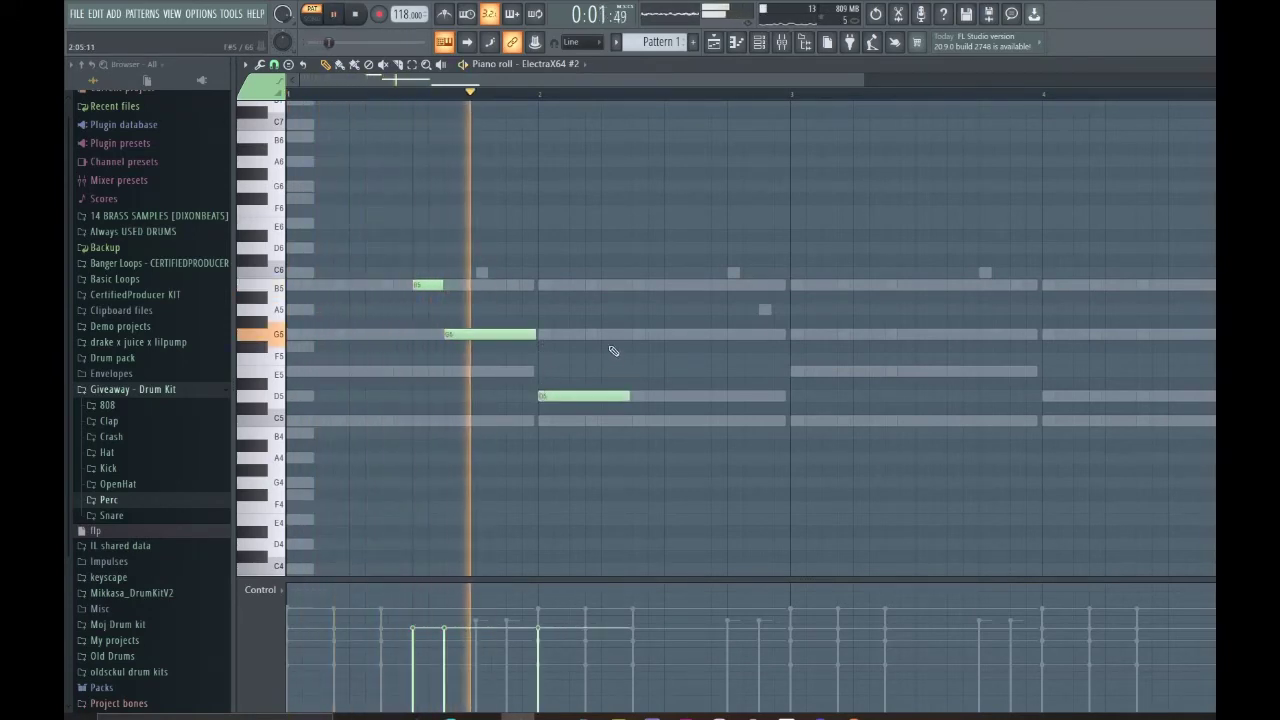
{"action": "left_click_drag", "start_coordinate": [668, 392], "coordinate": [670, 384]}
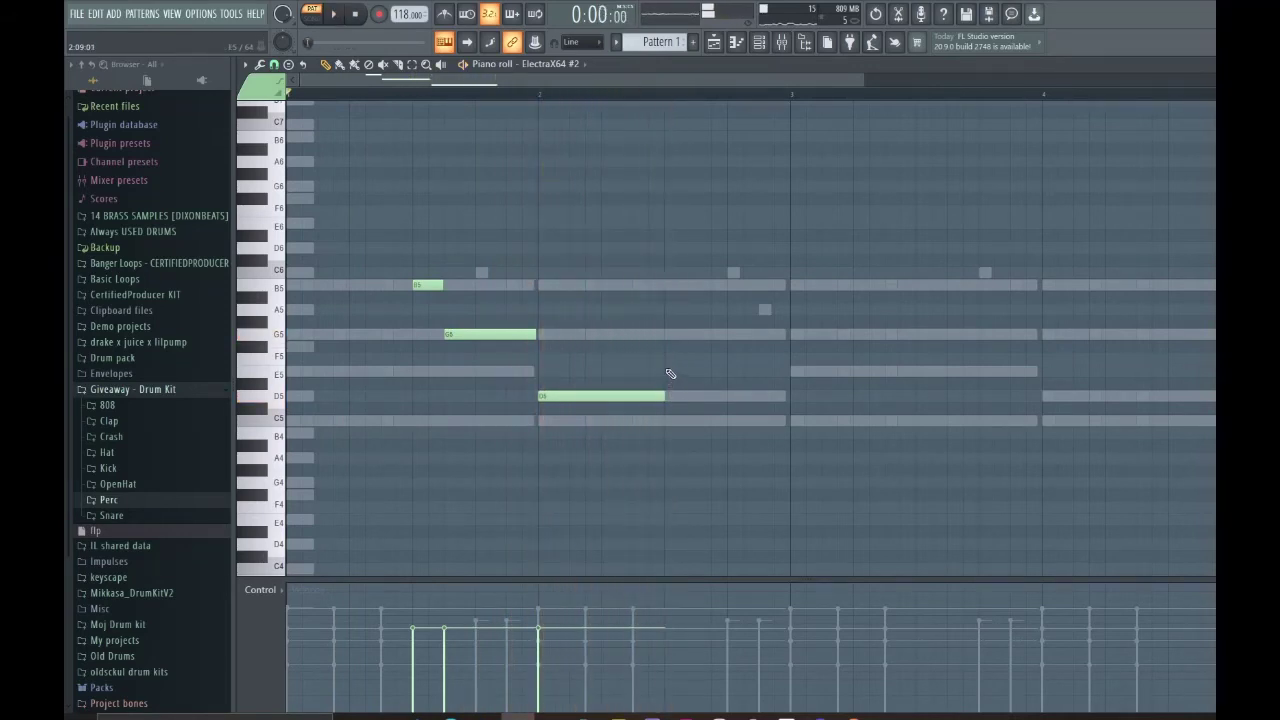
{"action": "scroll", "coordinate": [665, 366], "scroll_direction": "down", "scroll_amount": 1, "text": "ctrl"}
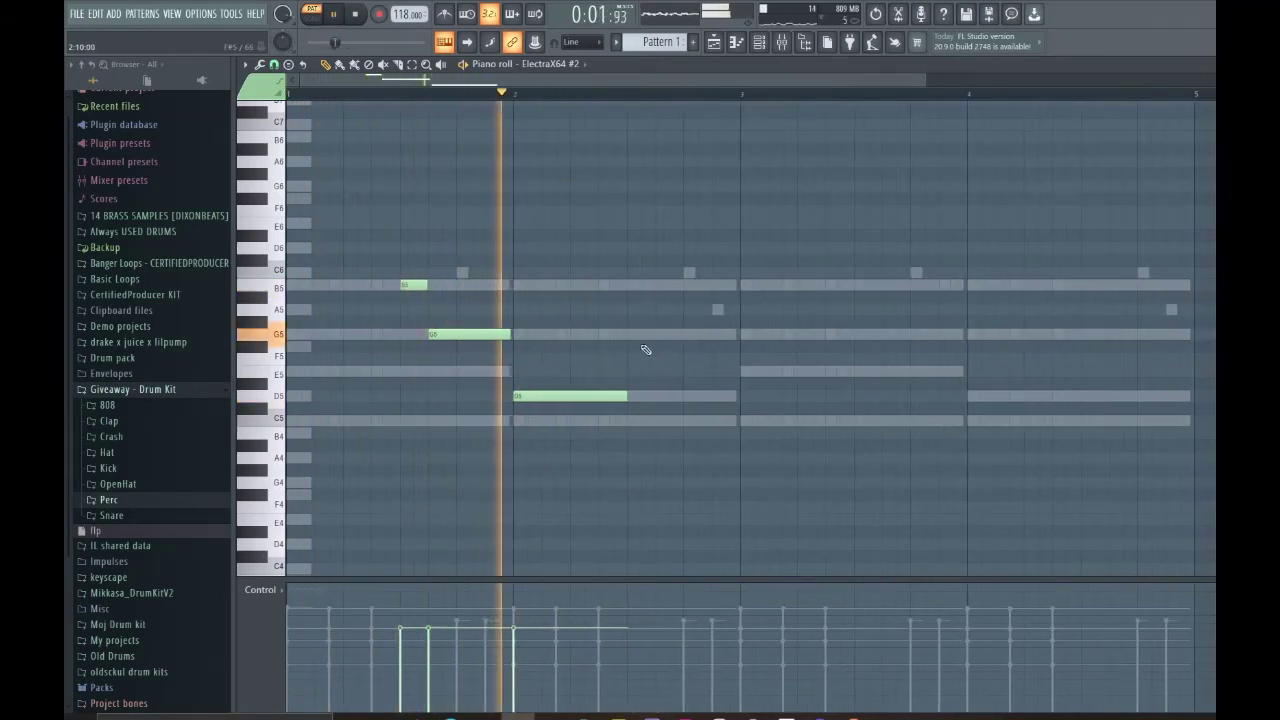
{"action": "left_click", "coordinate": [632, 336]}
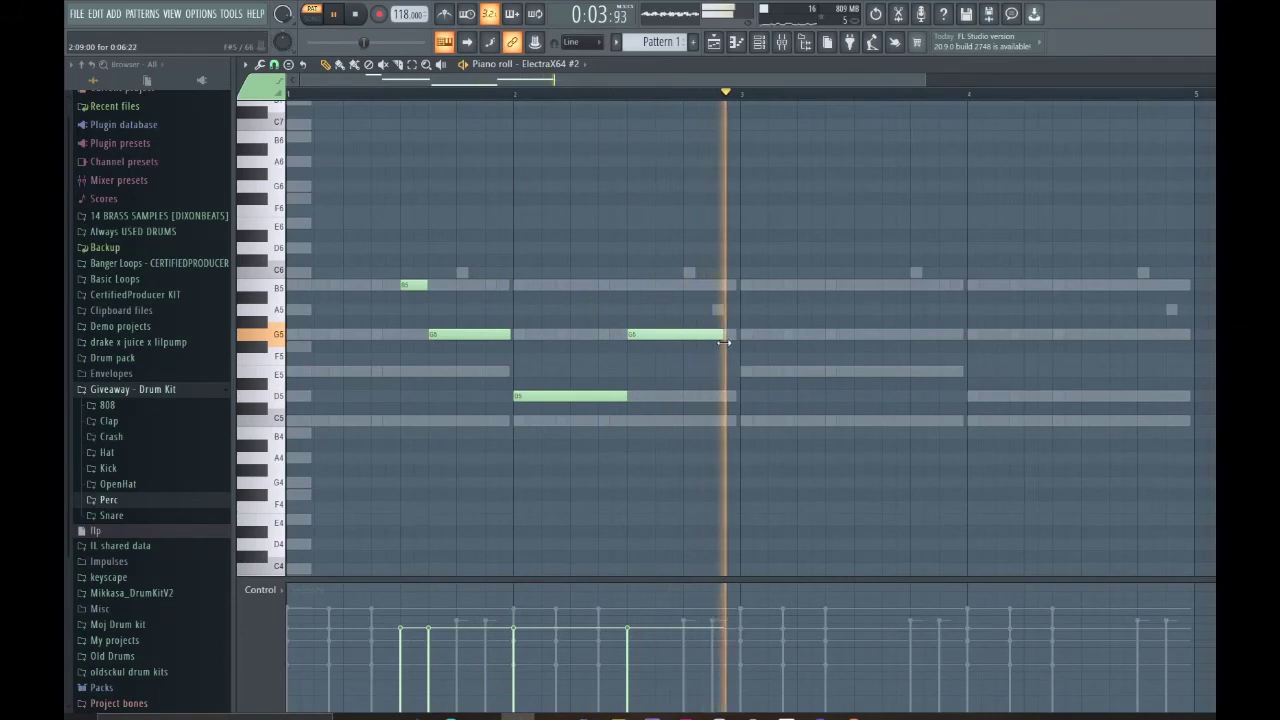
Draw B5 and C6 notes in the second half of bar 3, then B5 at the start and G5 in the second half of bar 4.
{"action": "key", "text": "space"}
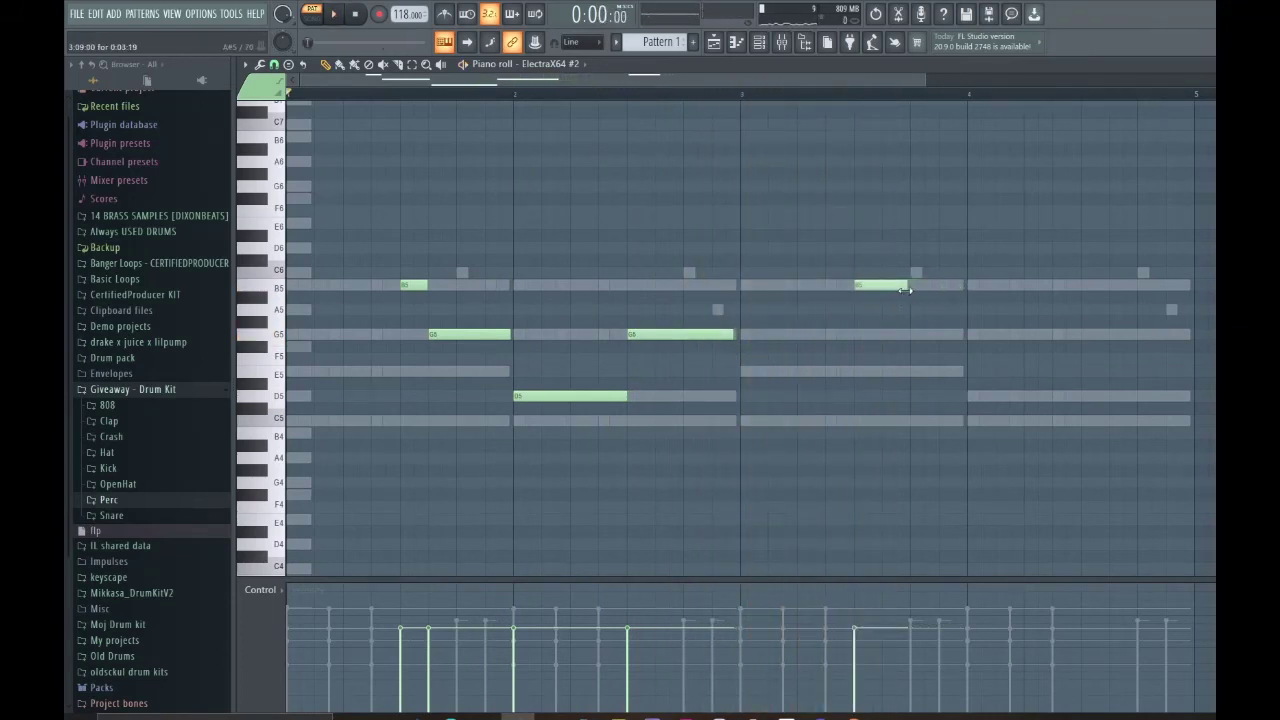
{"action": "key", "text": "space"}
{"action": "scroll", "coordinate": [980, 309], "scroll_direction": "down", "scroll_amount": 1, "text": "ctrl"}
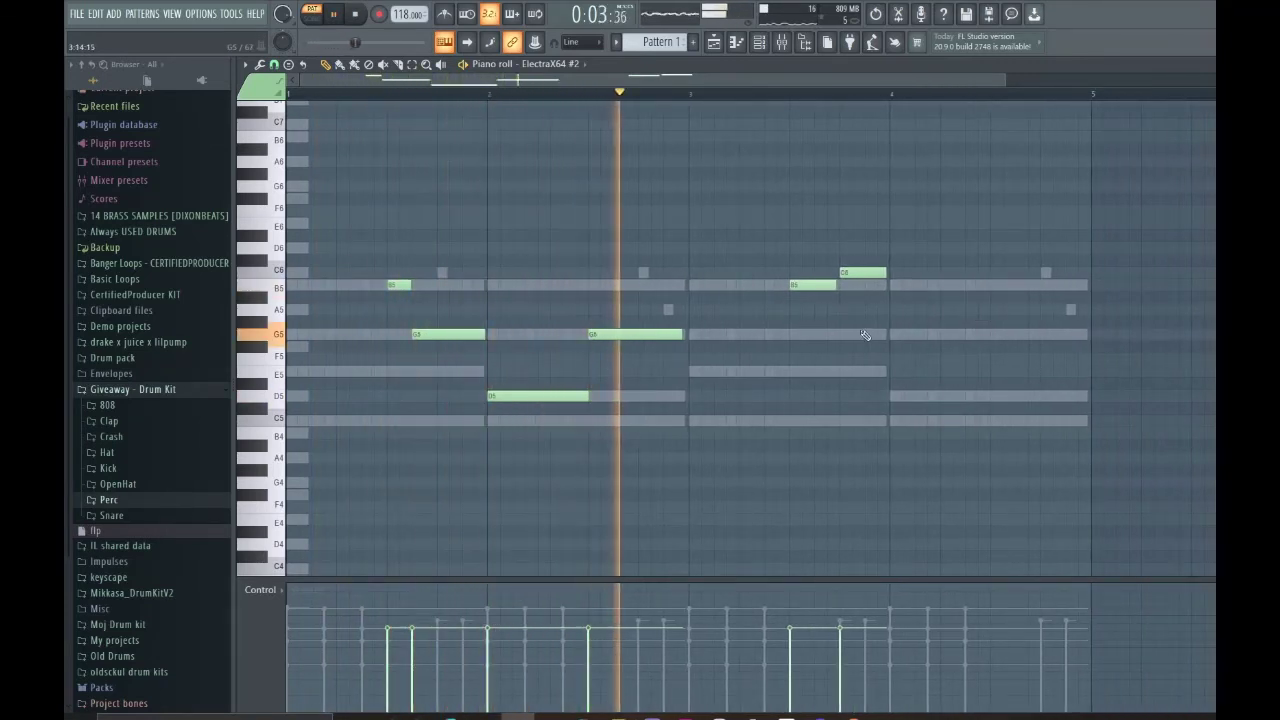
{"action": "left_click", "coordinate": [897, 285]}
{"action": "left_click", "coordinate": [996, 334]}
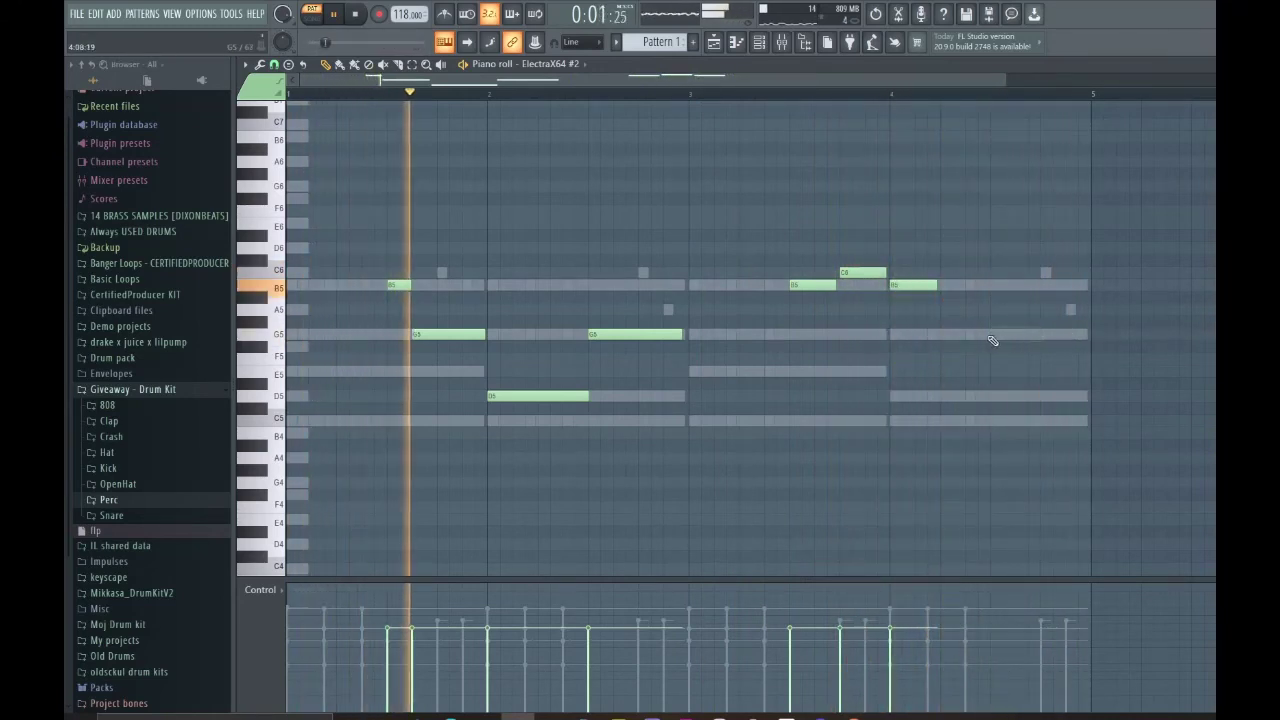
{"action": "left_click_drag", "start_coordinate": [1035, 335], "coordinate": [1082, 335]}
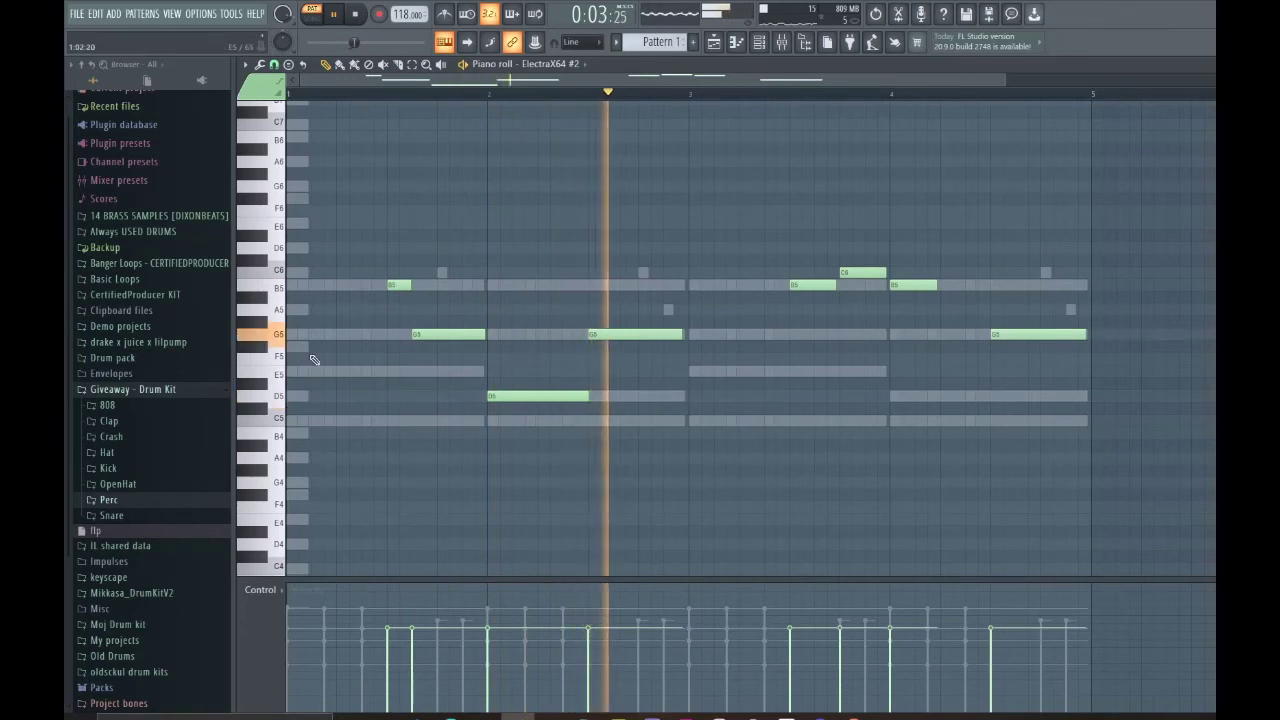
Add a note over the first half of bar 1, move it to E5, and play the melody back.
{"action": "left_click", "coordinate": [320, 347]}
{"action": "key", "text": "space"}
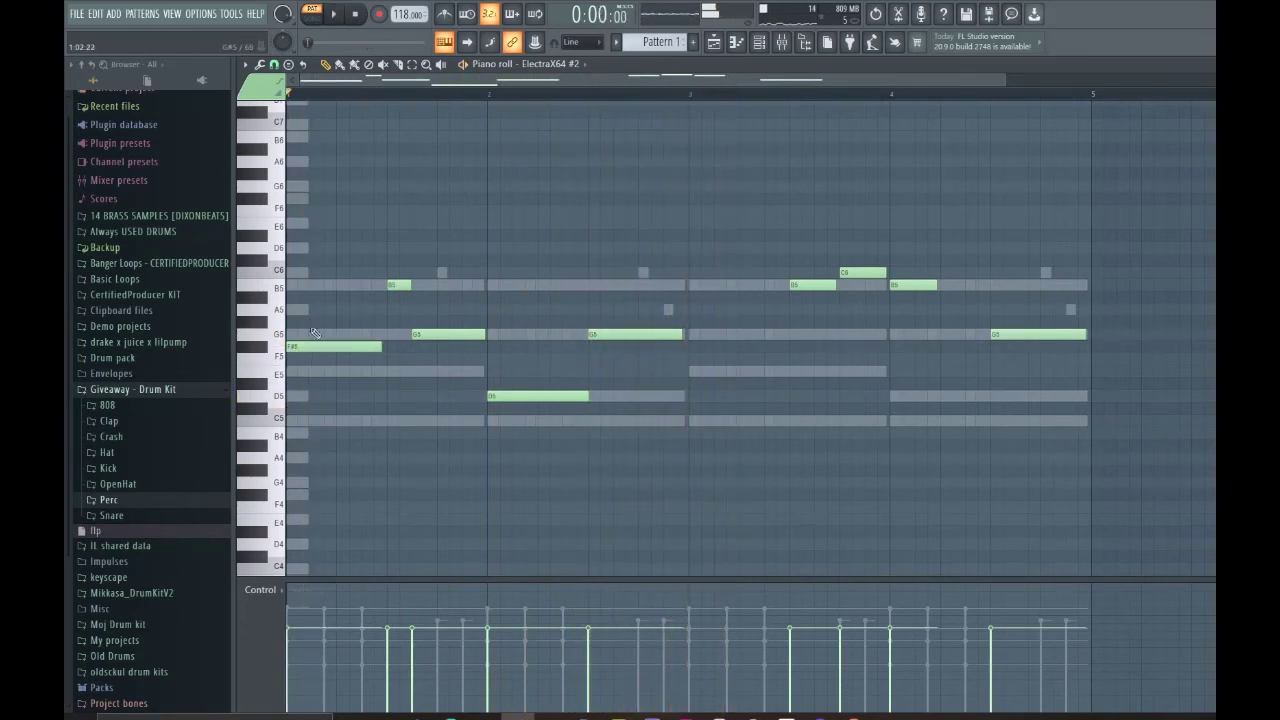
{"action": "key", "text": "space"}
{"action": "left_click_drag", "start_coordinate": [320, 348], "coordinate": [300, 371]}
{"action": "key", "text": "space"}
{"action": "key", "text": "space"}
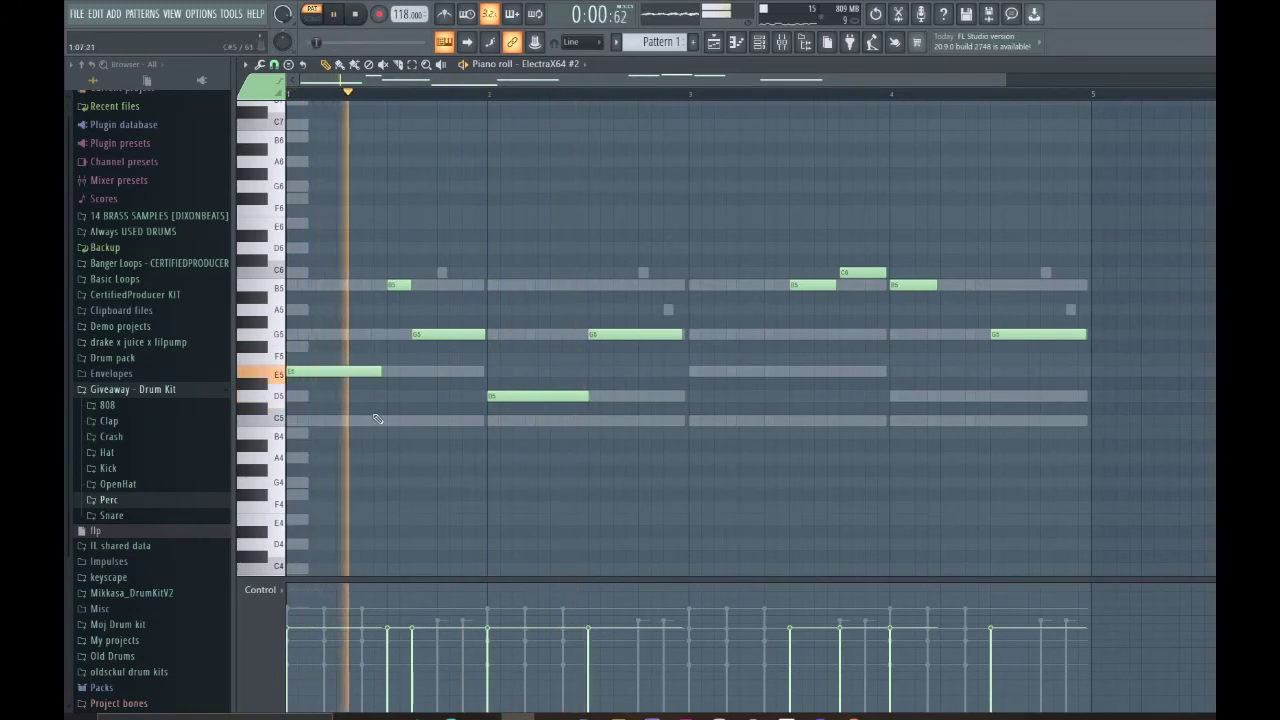
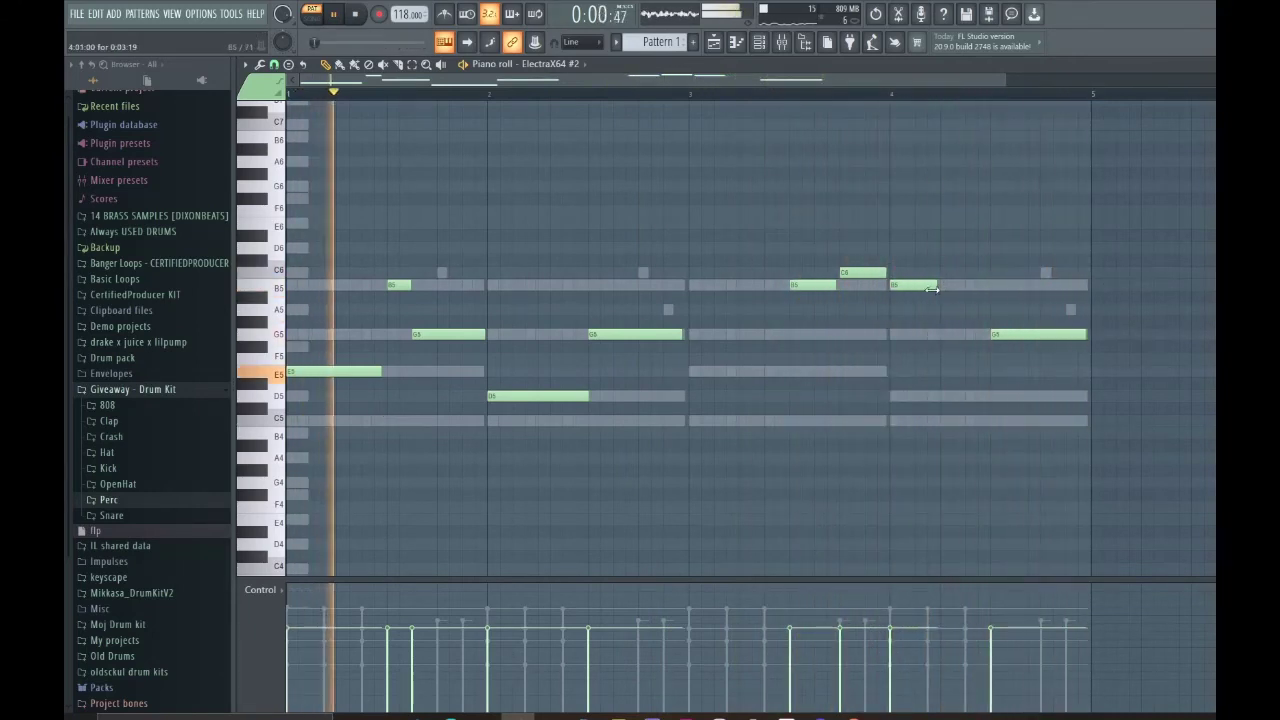
Stop playback, reopen the second ElectraX64, and audition its following lead presets up to LEAD - VeauOfTheOcean.
{"action": "key", "text": "space"}
{"action": "left_click", "coordinate": [759, 43]}
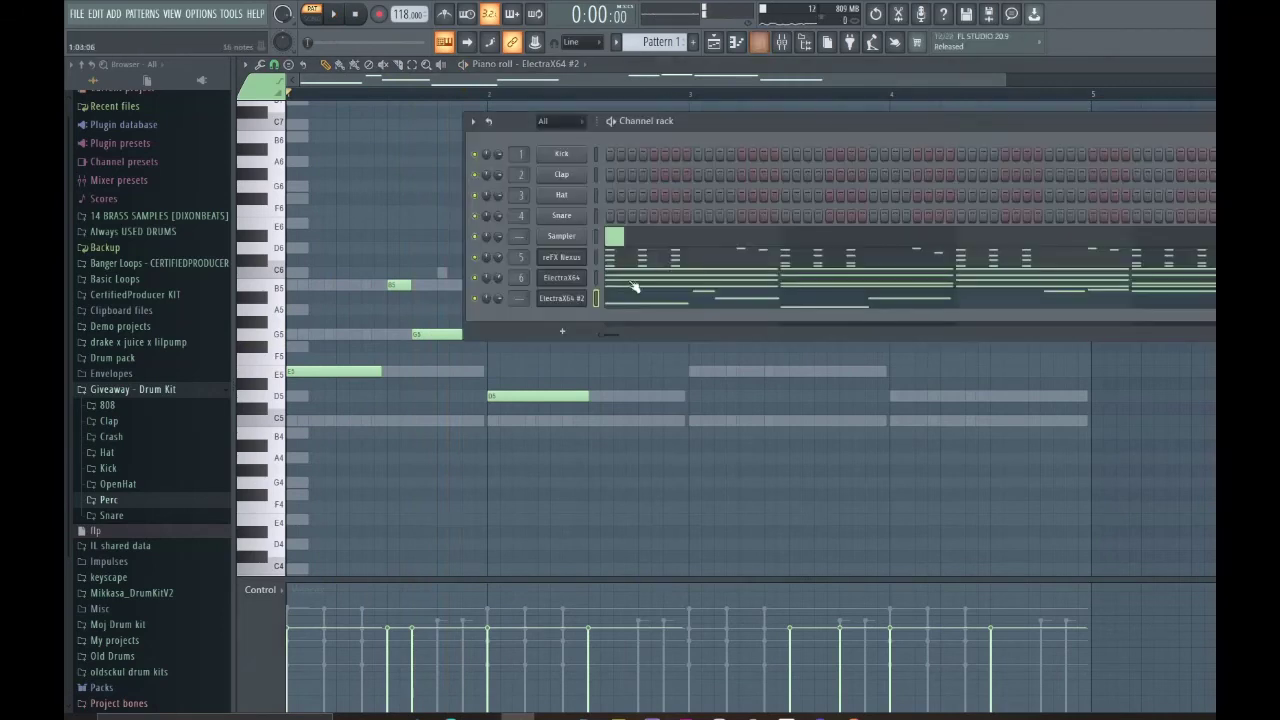
{"action": "left_click", "coordinate": [562, 299]}
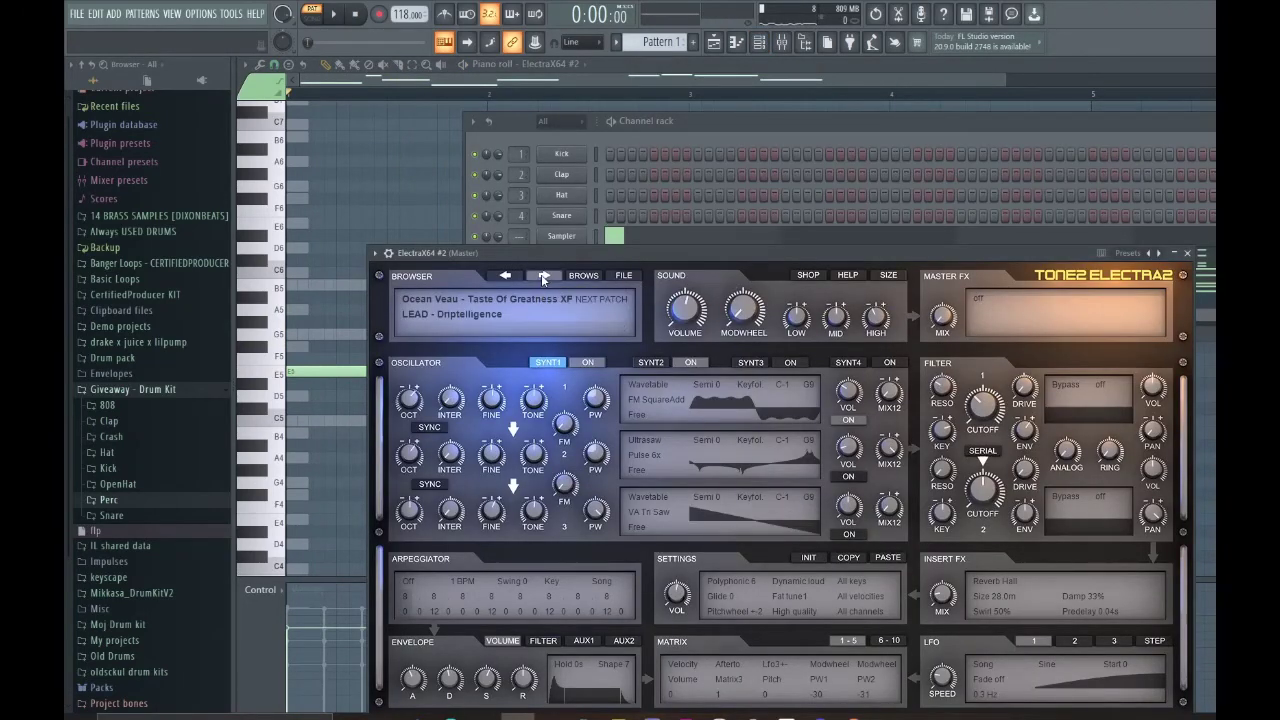
{"action": "left_click", "coordinate": [543, 277]}
{"action": "left_click", "coordinate": [543, 277]}
{"action": "left_click", "coordinate": [543, 277]}
{"action": "left_click", "coordinate": [543, 277]}
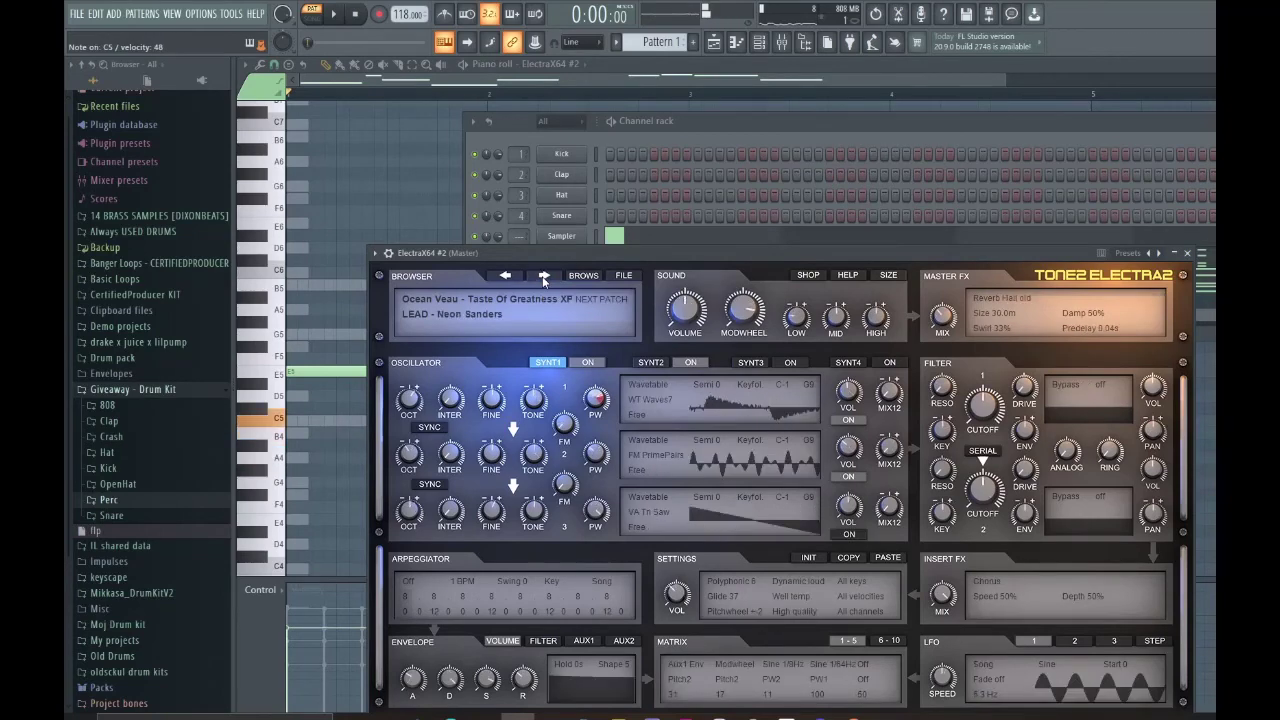
{"action": "left_click", "coordinate": [543, 277]}
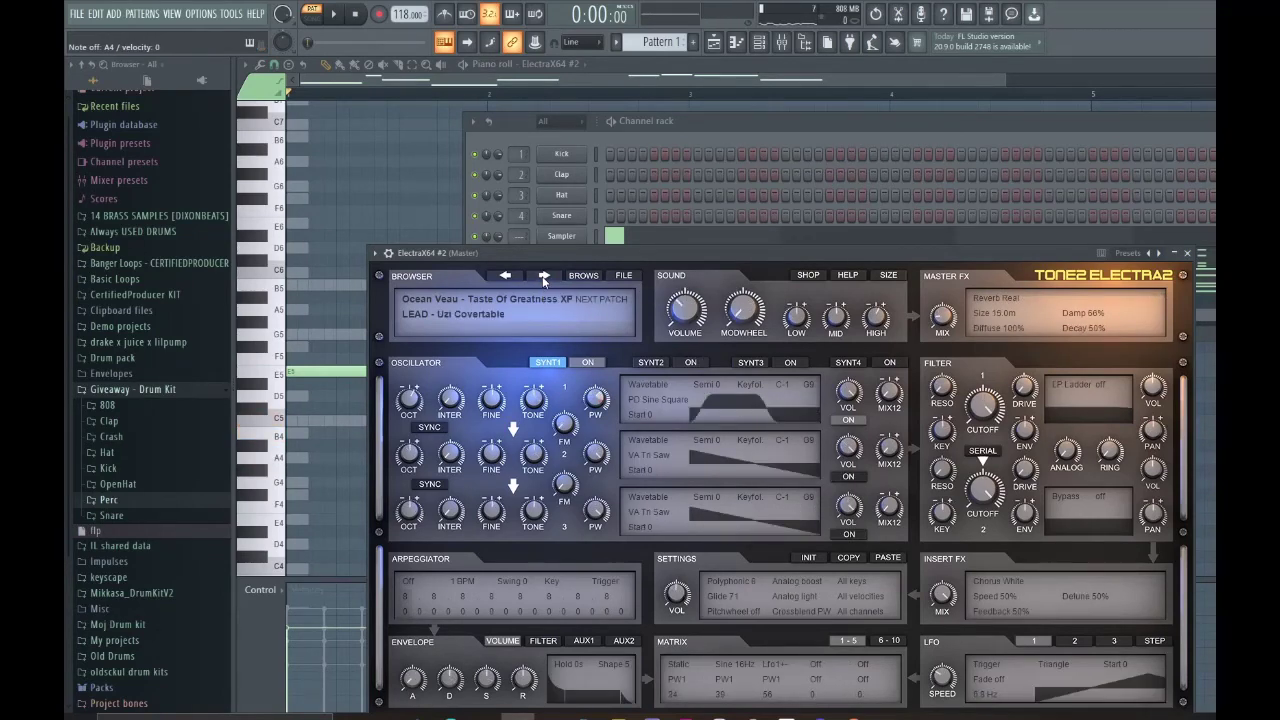
{"action": "left_click", "coordinate": [543, 277]}
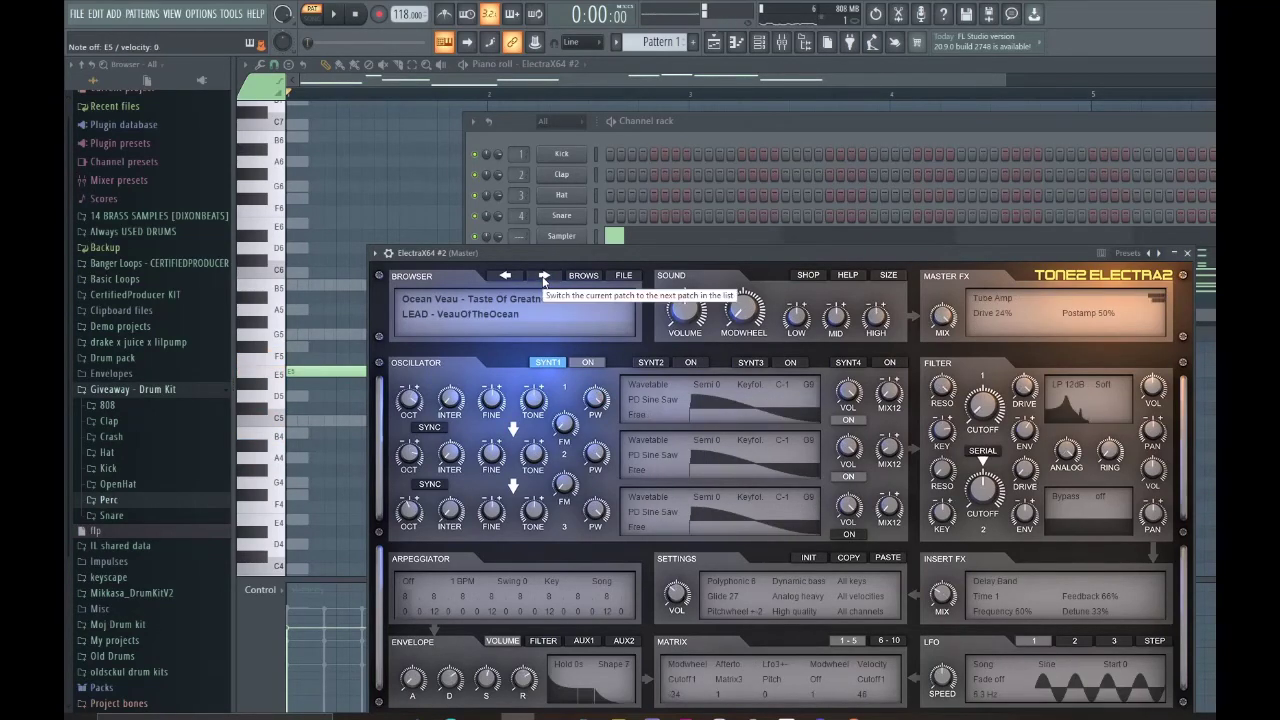
Play the pattern with LEAD - VeauOfTheOcean and try the PAD - Atom Bong and PAD - Dromentum presets.
{"action": "left_click", "coordinate": [341, 18]}
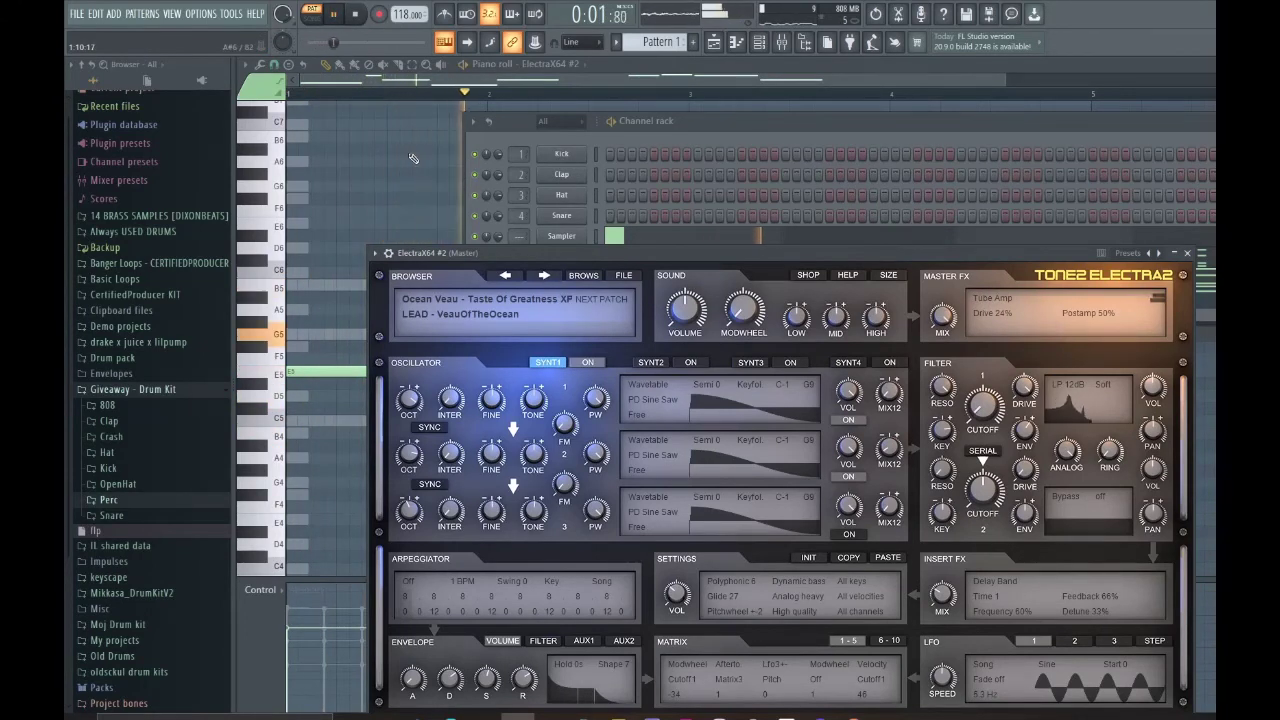
{"action": "mouse_move", "coordinate": [697, 313]}
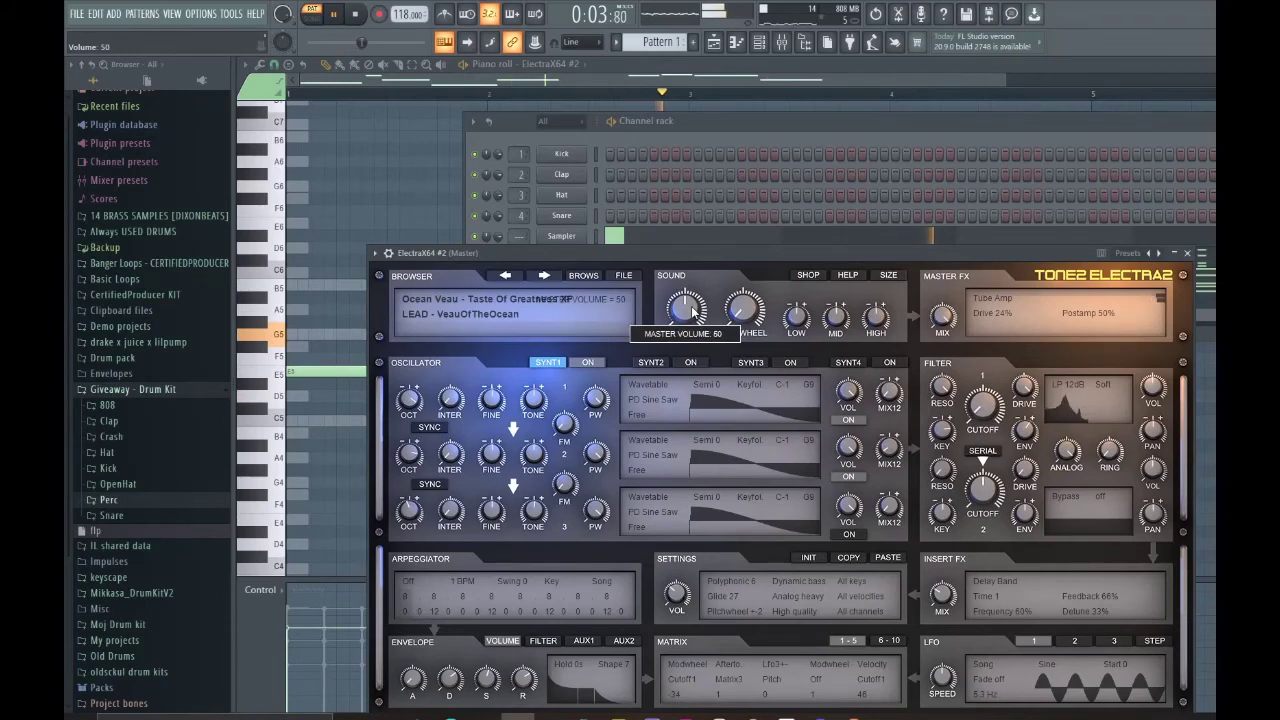
{"action": "left_click", "coordinate": [542, 276]}
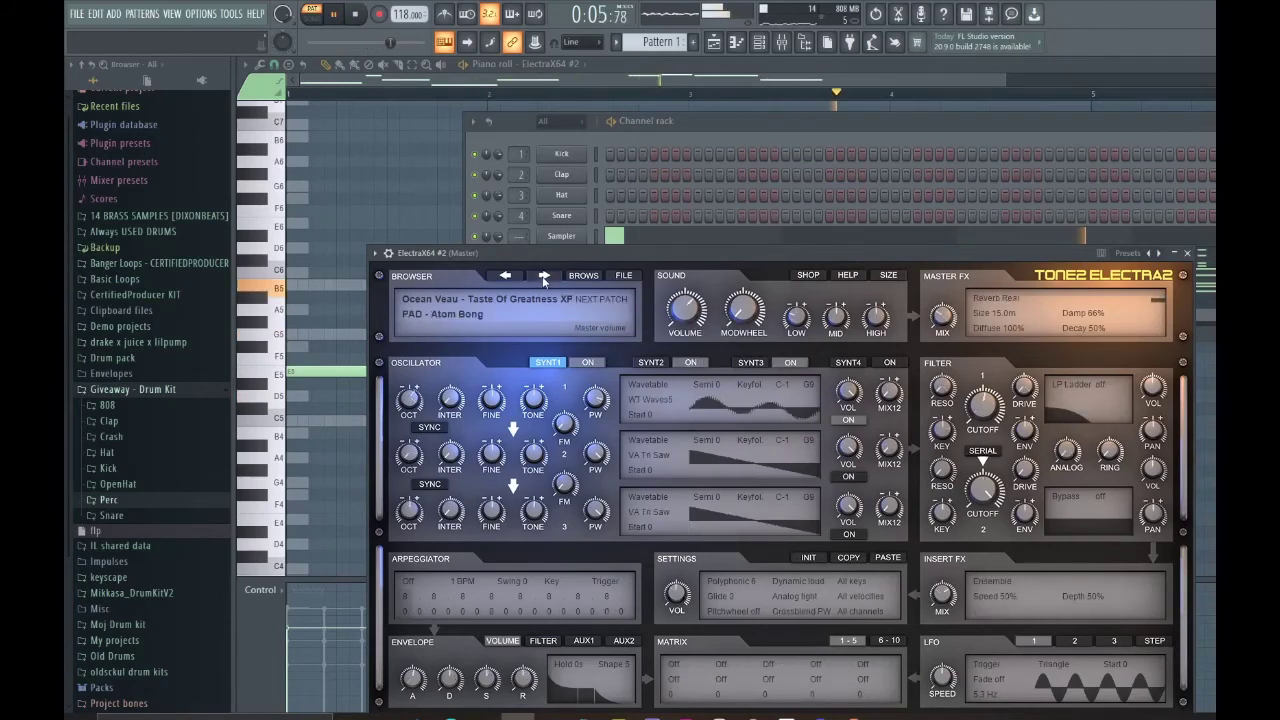
{"action": "left_click", "coordinate": [485, 299]}
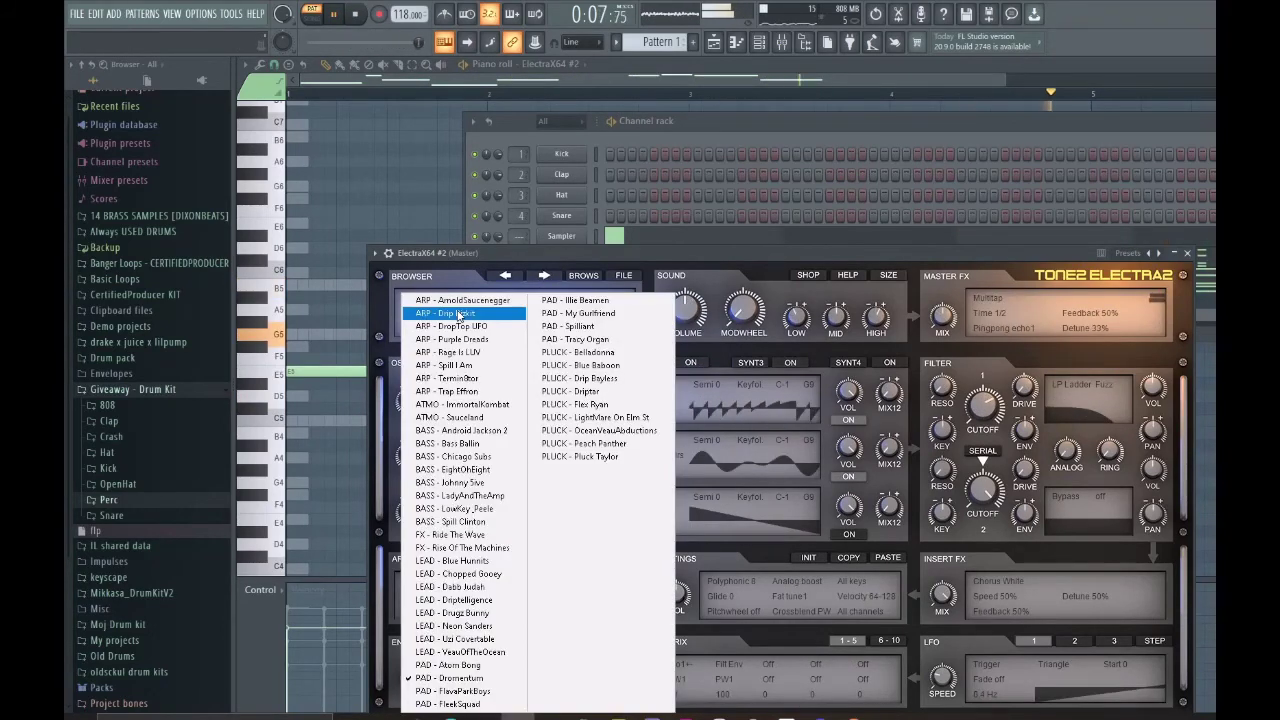
{"action": "left_click", "coordinate": [460, 660]}
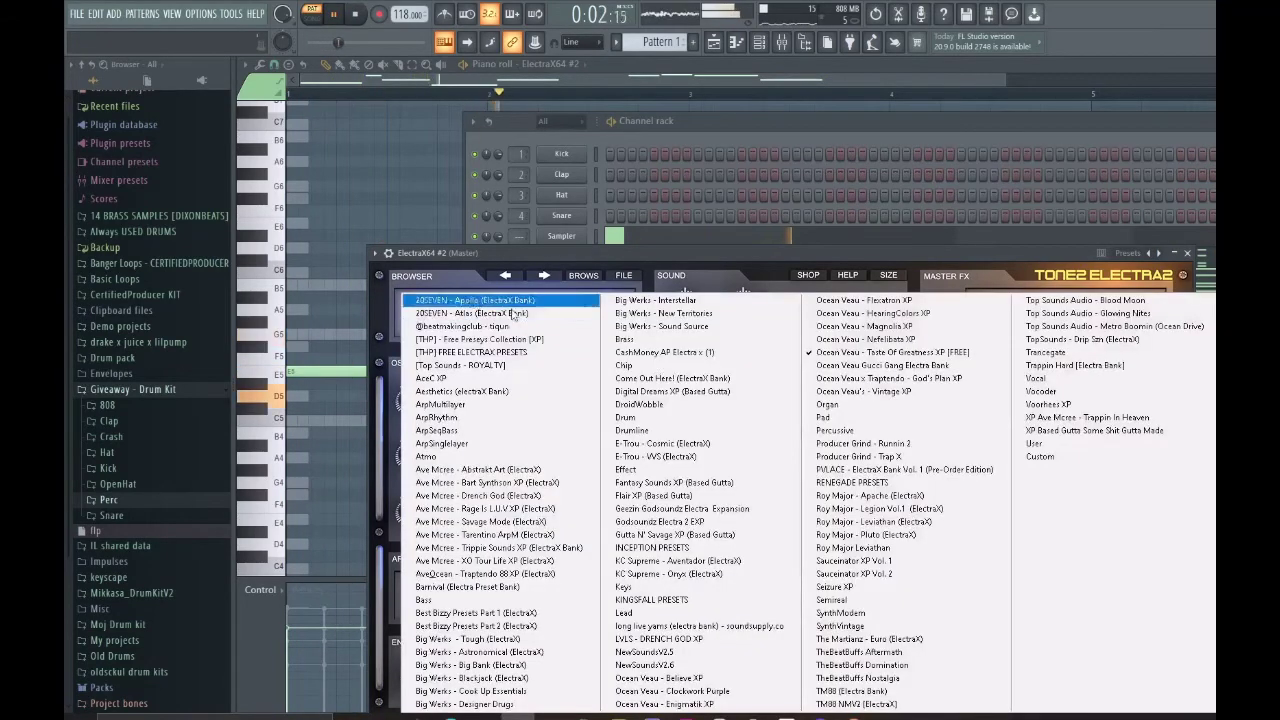
Load the LEAD - It'sAllinSight preset from the Ocean Veau x Traptendo - God's Plan XP bank in the second ElectraX64.
{"action": "left_click", "coordinate": [469, 320]}
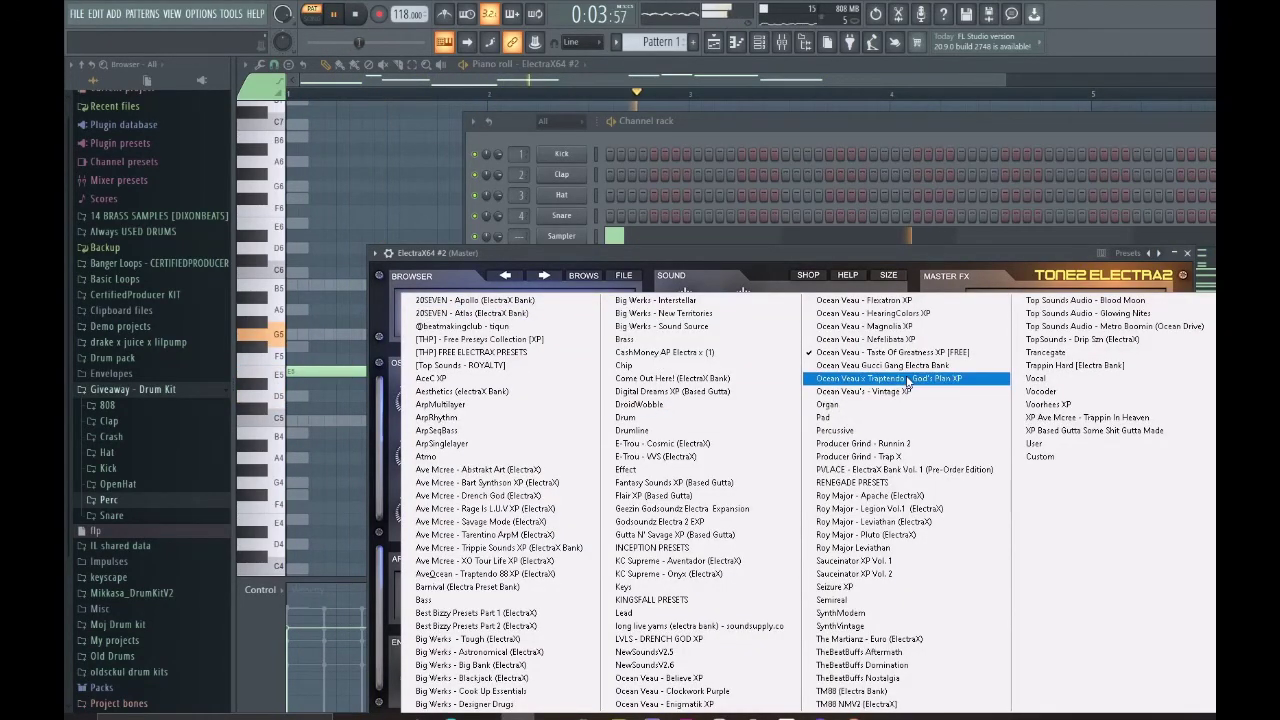
{"action": "left_click", "coordinate": [868, 391]}
{"action": "left_click", "coordinate": [470, 300]}
{"action": "left_click", "coordinate": [458, 560]}
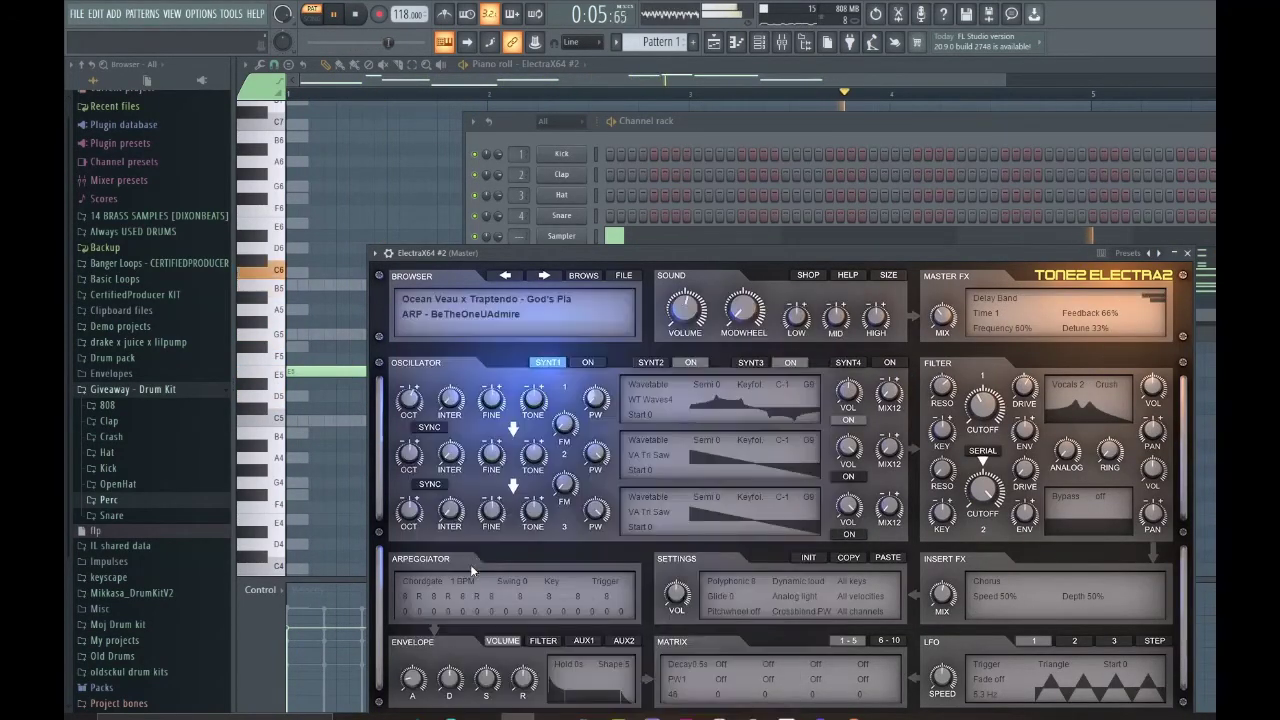
{"action": "left_click", "coordinate": [541, 280]}
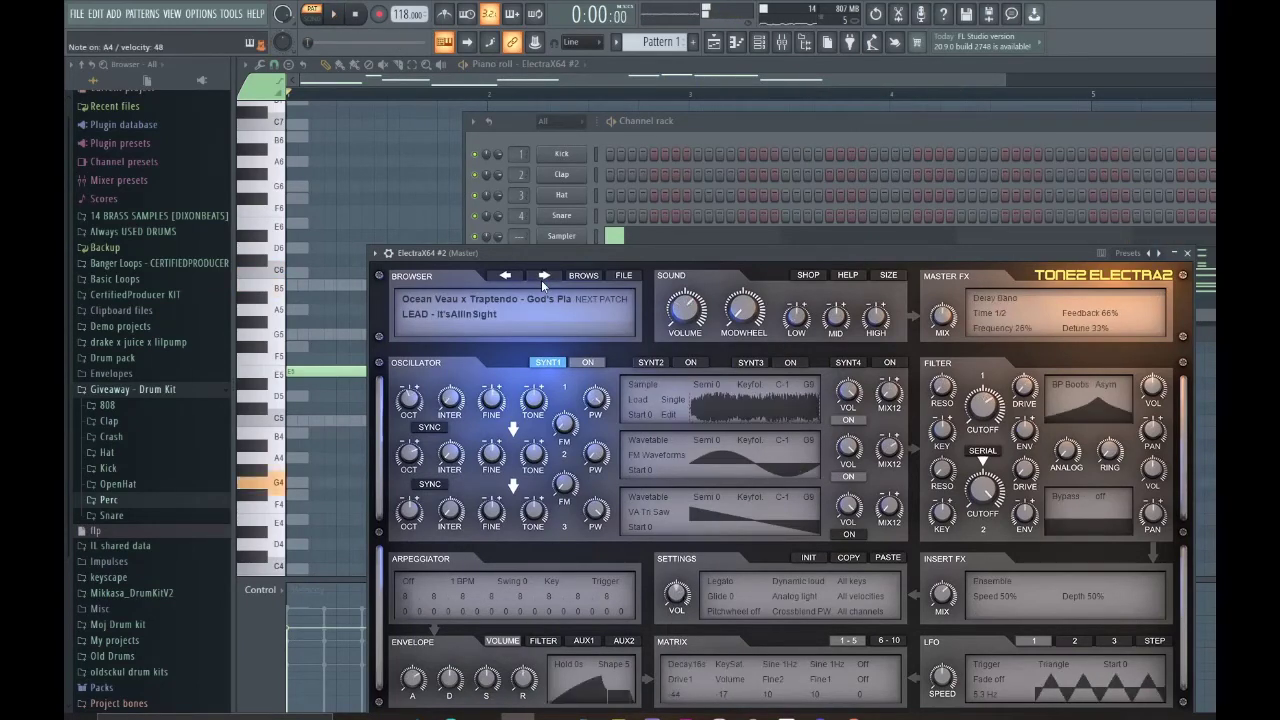
{"action": "left_click", "coordinate": [541, 280]}
{"action": "left_click", "coordinate": [507, 275]}
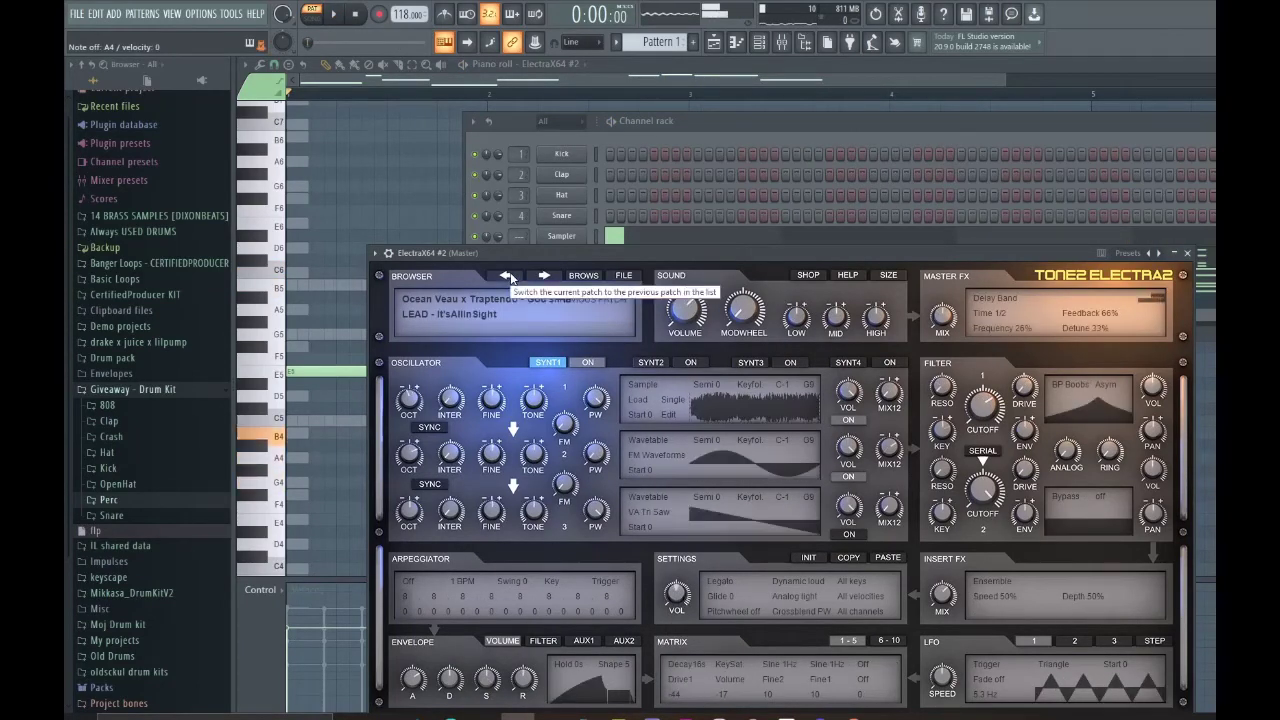
Set the lead's master volume to 68 during playback and lengthen the B5 note in bar 4 up to the following G5.
{"action": "key", "text": "space"}
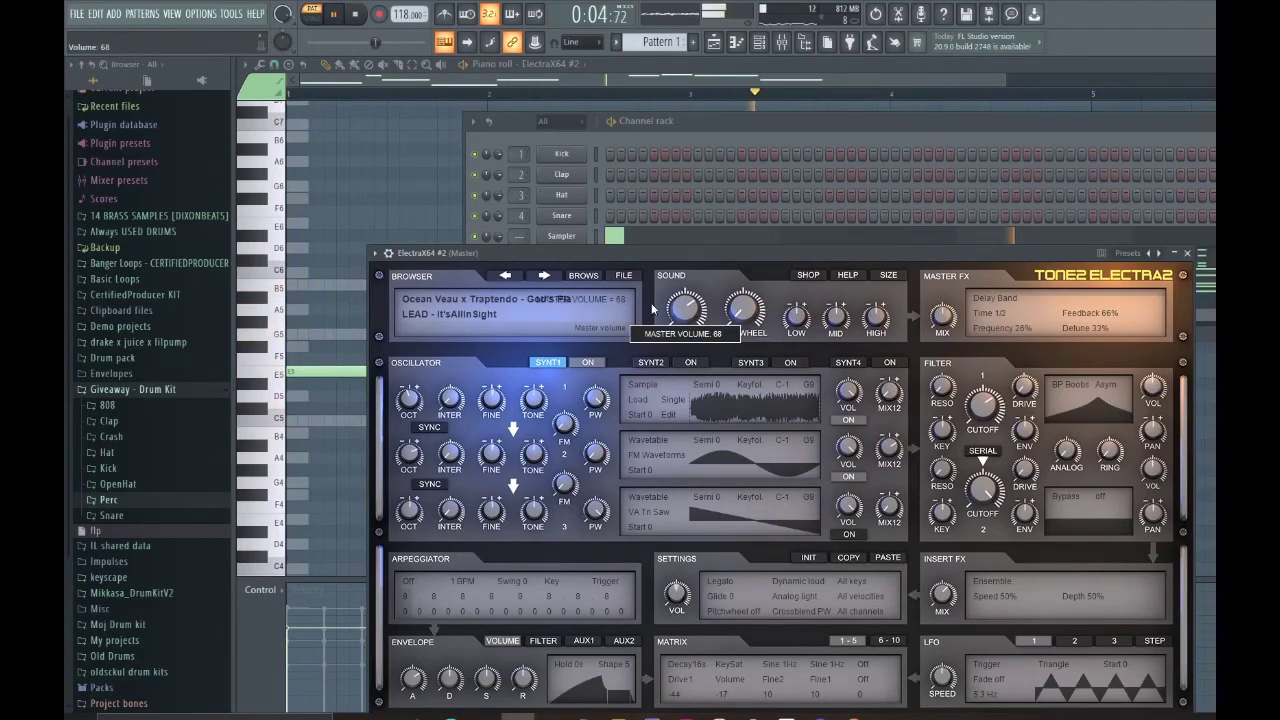
{"action": "right_click", "coordinate": [427, 189]}
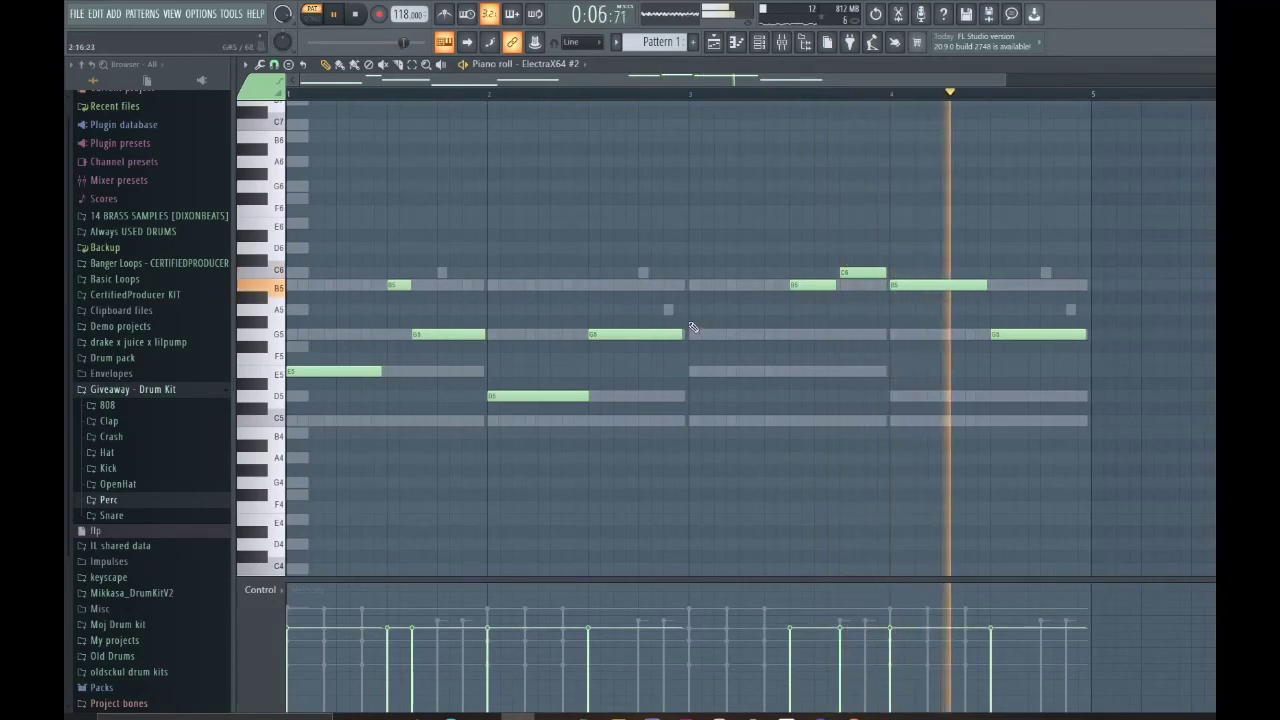
{"action": "left_click", "coordinate": [695, 309]}
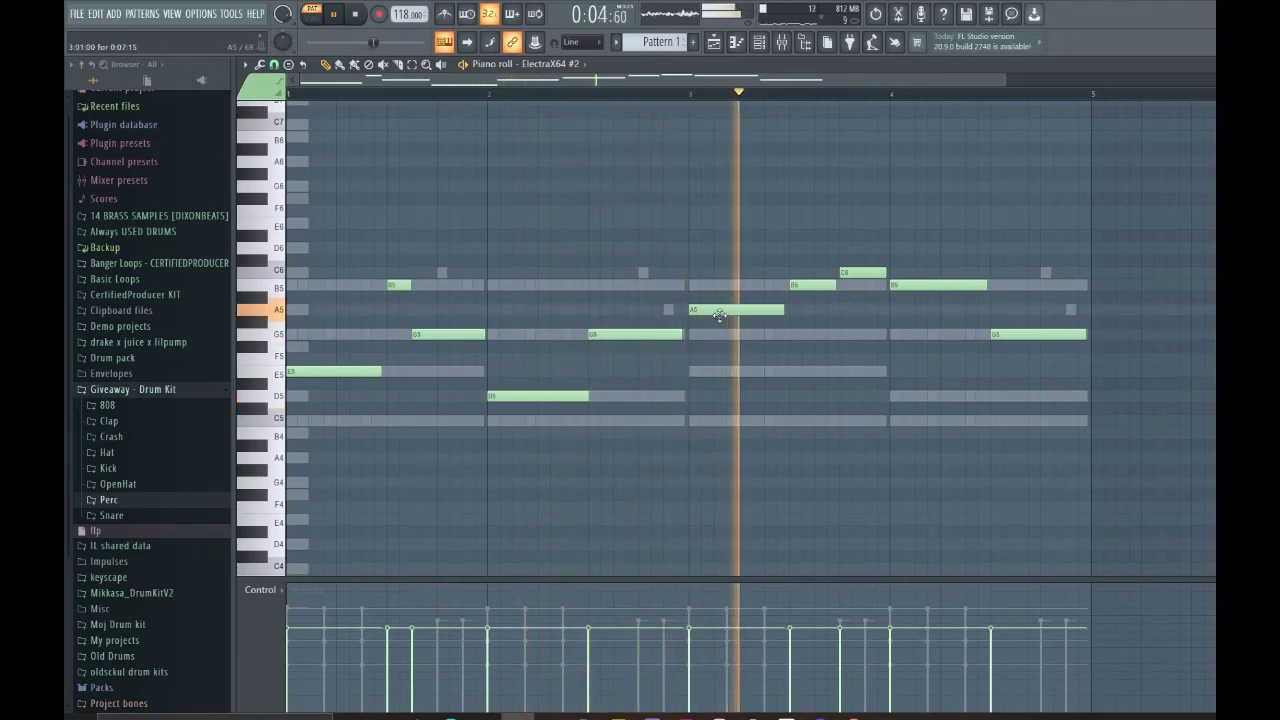
{"action": "left_click_drag", "start_coordinate": [719, 315], "coordinate": [740, 337]}
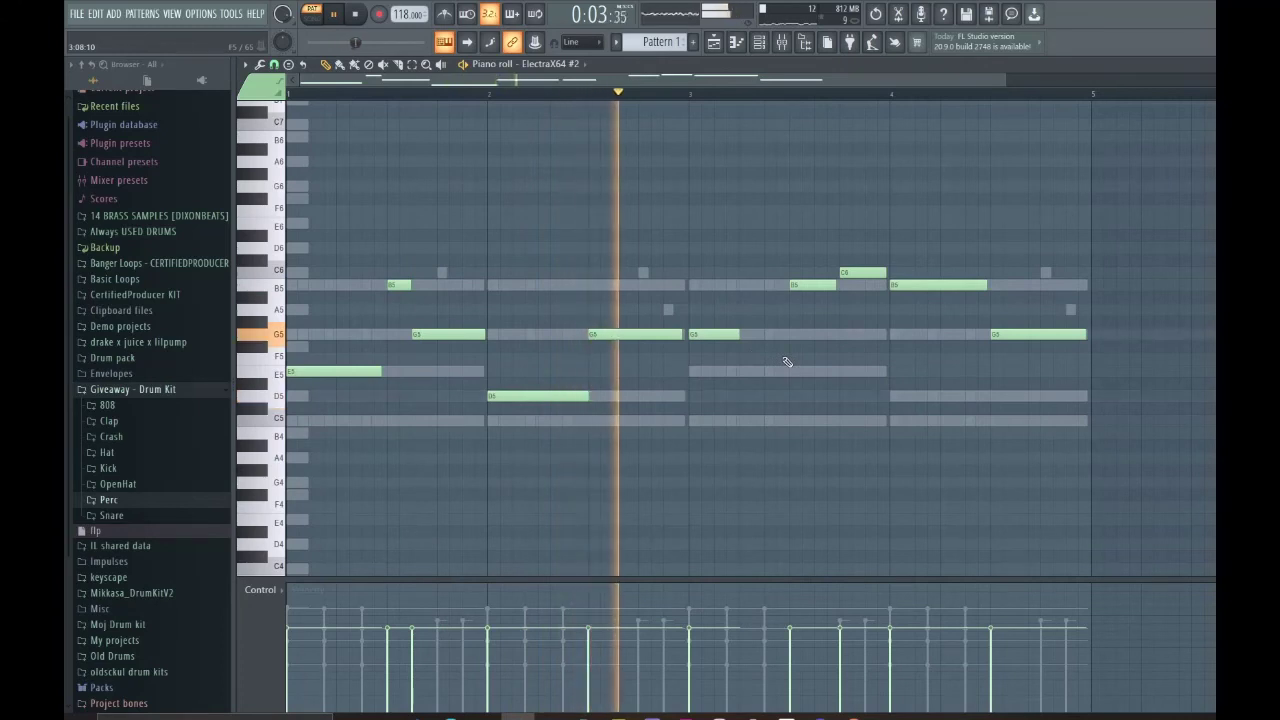
{"action": "right_click", "coordinate": [726, 337]}
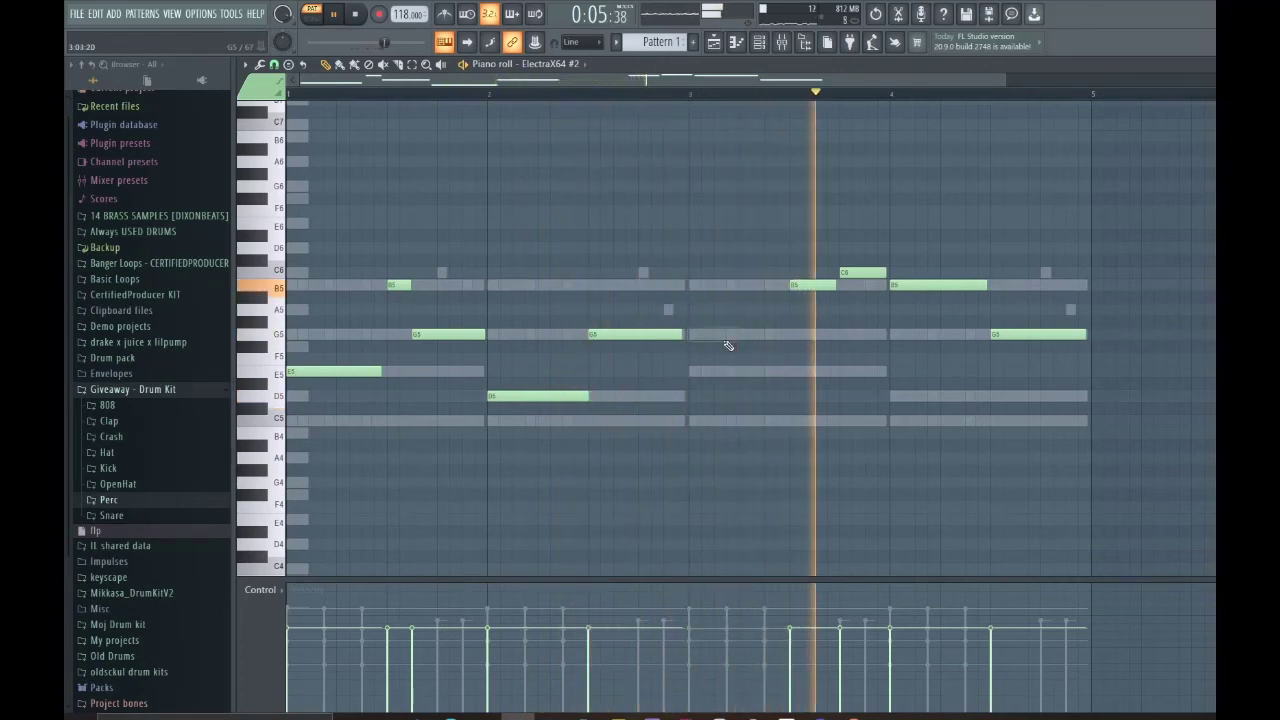
Add a one-beat E5 note at the start of bar 3 in the second ElectraX64's melody.
{"action": "left_click", "coordinate": [722, 372]}
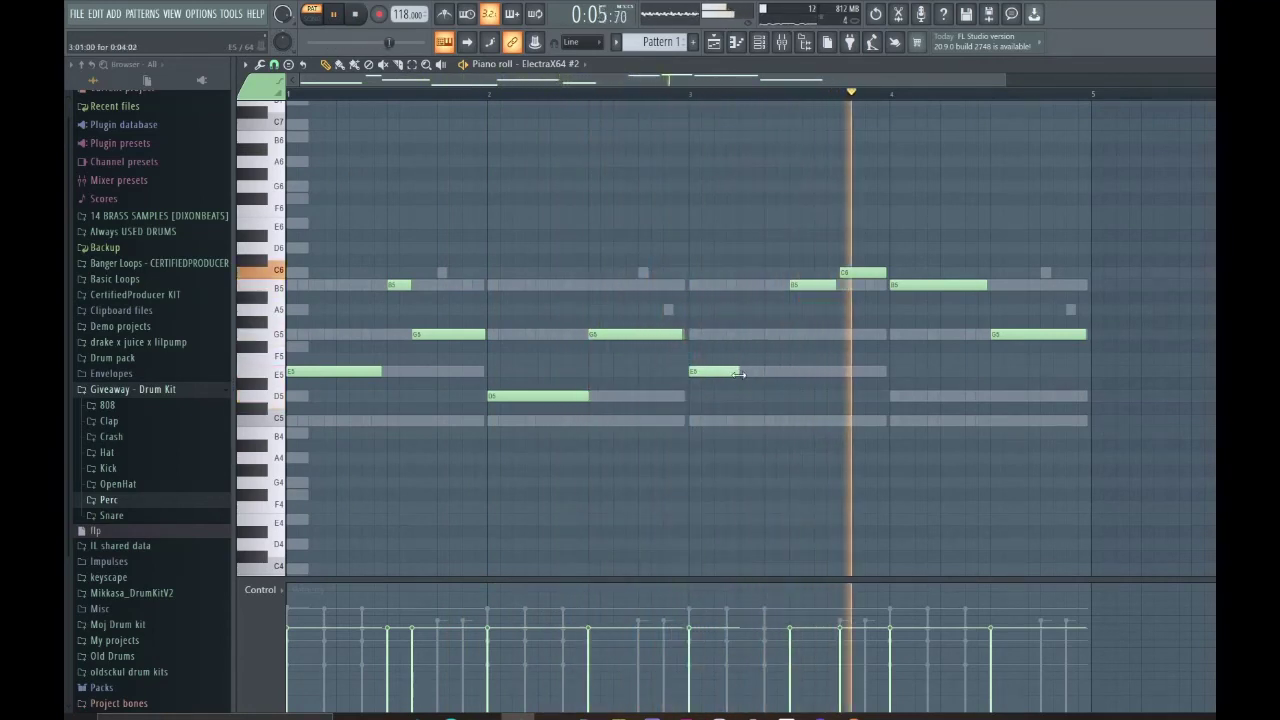
{"action": "scroll", "coordinate": [705, 78], "scroll_direction": "down", "scroll_amount": 2}
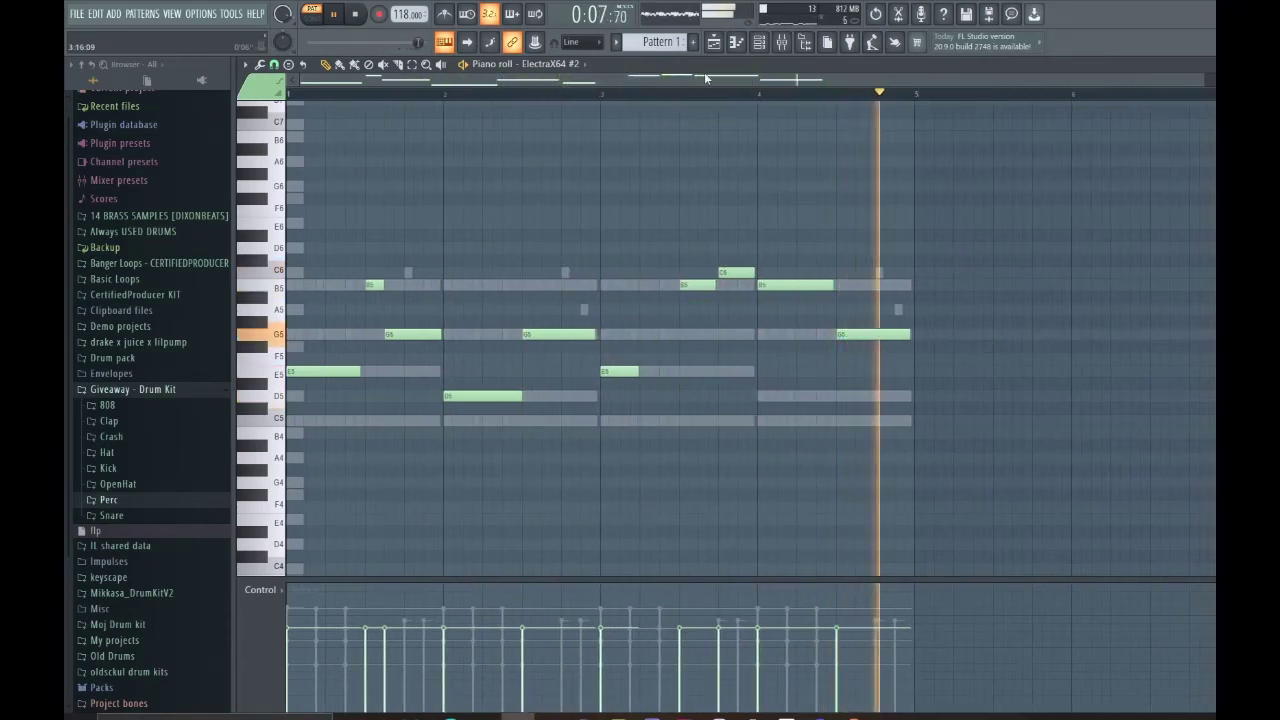
Stop playback and split Pattern 1 by channel into separate patterns.
{"action": "key", "text": "space"}
{"action": "left_click", "coordinate": [616, 41]}
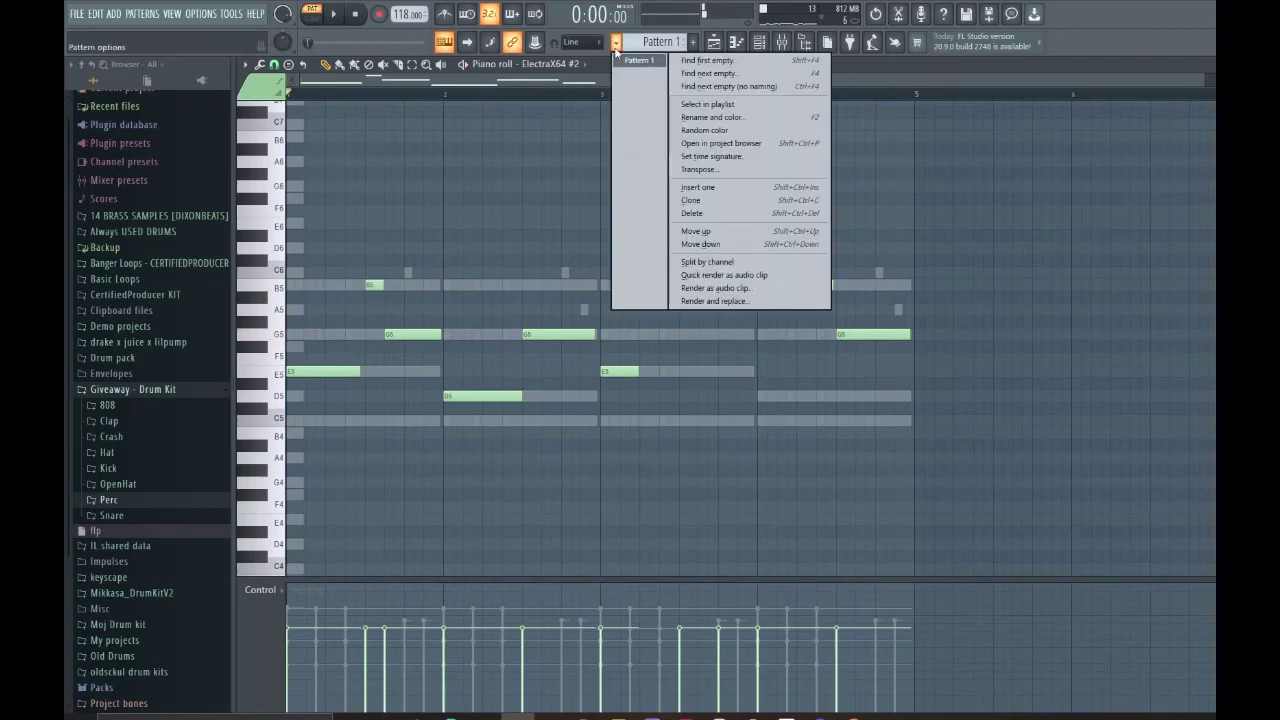
{"action": "left_click", "coordinate": [735, 263]}
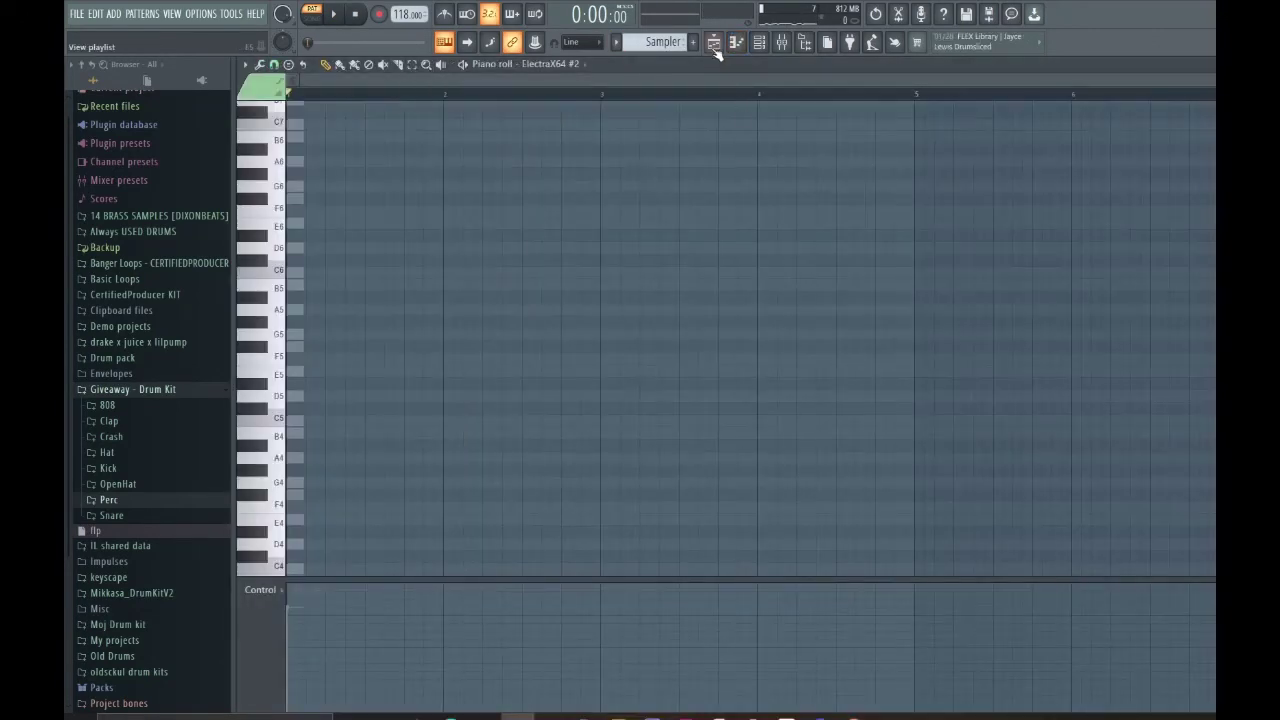
Place the reFX Nexus pattern at bar 1 of playlist Track 1 and duplicate it right after the first clip.
{"action": "left_click", "coordinate": [714, 44]}
{"action": "left_click_drag", "start_coordinate": [300, 147], "coordinate": [451, 123]}
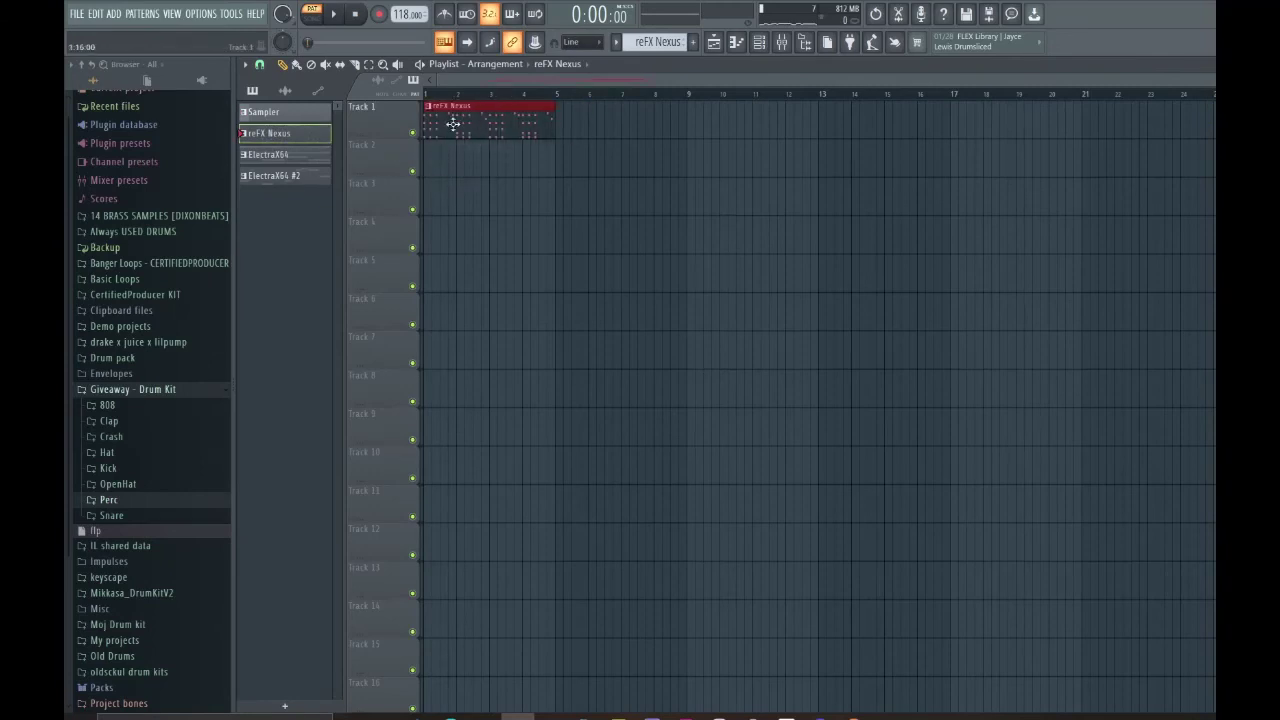
{"action": "scroll", "coordinate": [571, 163], "scroll_direction": "up", "scroll_amount": 3}
{"action": "key", "text": "ctrl+b"}
{"action": "scroll", "coordinate": [651, 314], "scroll_direction": "down", "scroll_amount": 3}
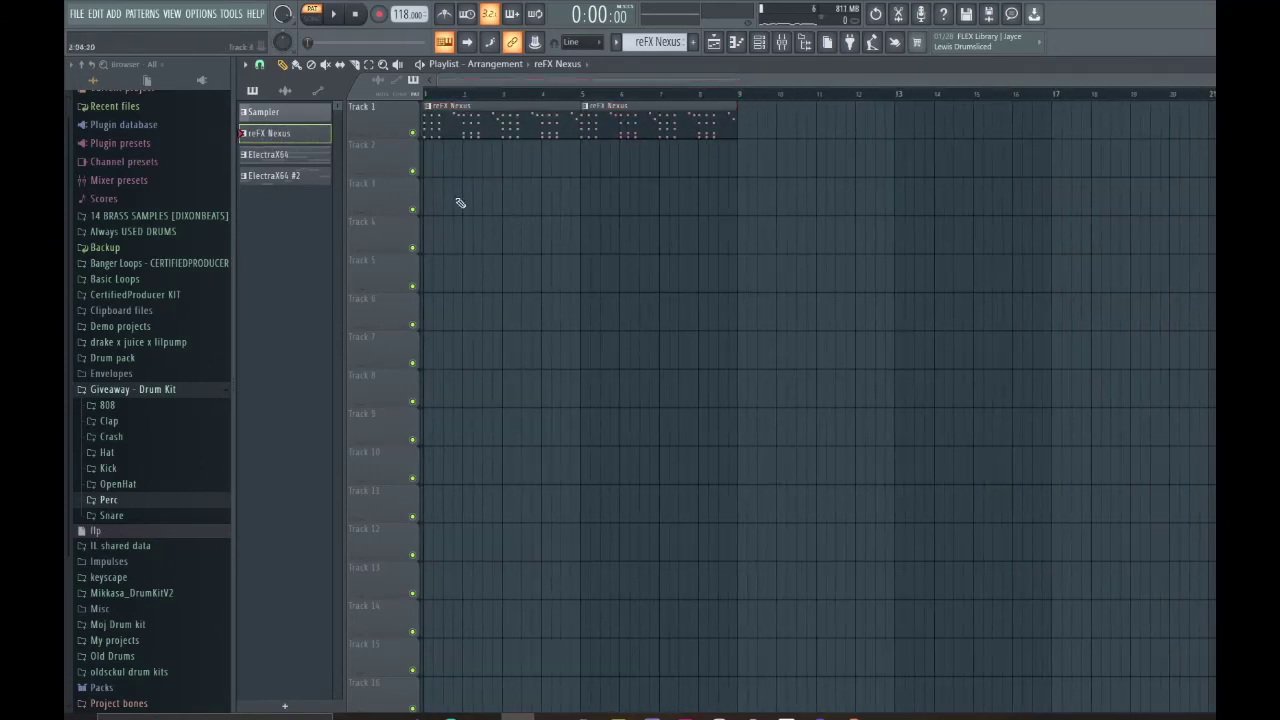
Place the ElectraX64 pattern at bar 1 of Track 2 and duplicate it to match the length of Track 1.
{"action": "left_click_drag", "start_coordinate": [270, 155], "coordinate": [338, 172]}
{"action": "key", "text": "ctrl+b"}
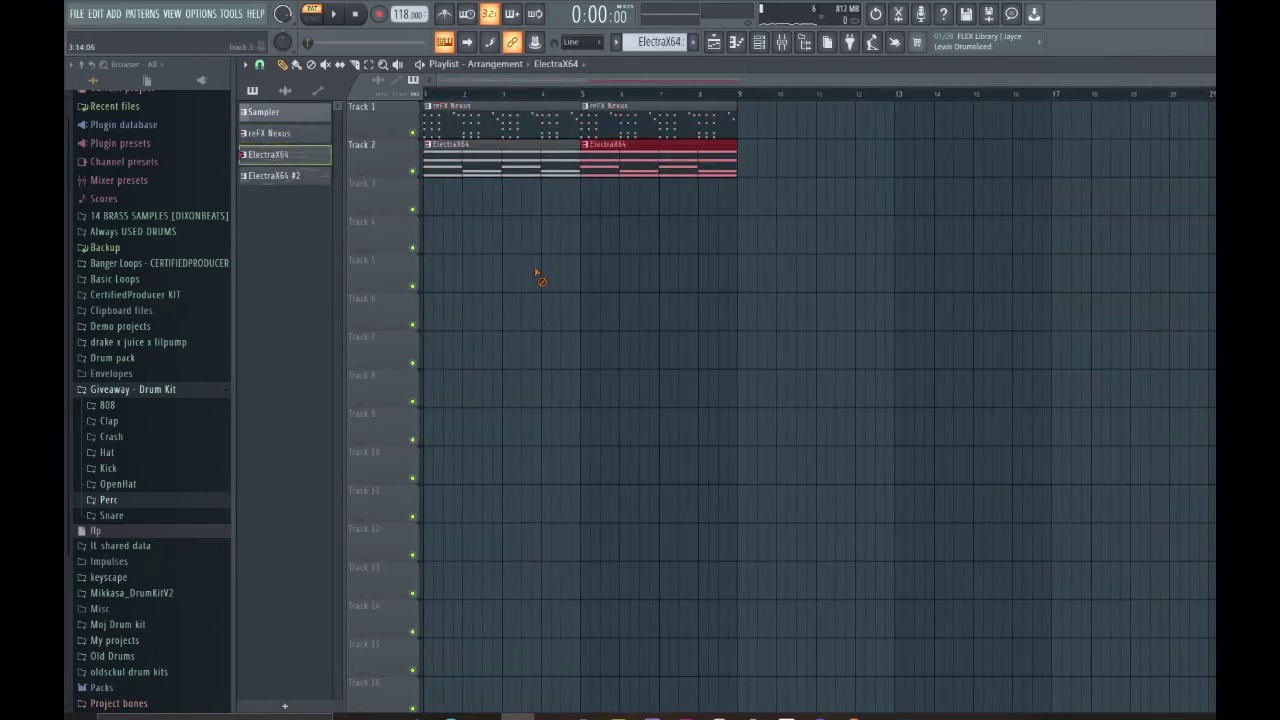
{"action": "scroll", "coordinate": [580, 277], "scroll_direction": "up", "scroll_amount": 3}
{"action": "scroll", "coordinate": [600, 130], "scroll_direction": "down", "scroll_amount": 3}
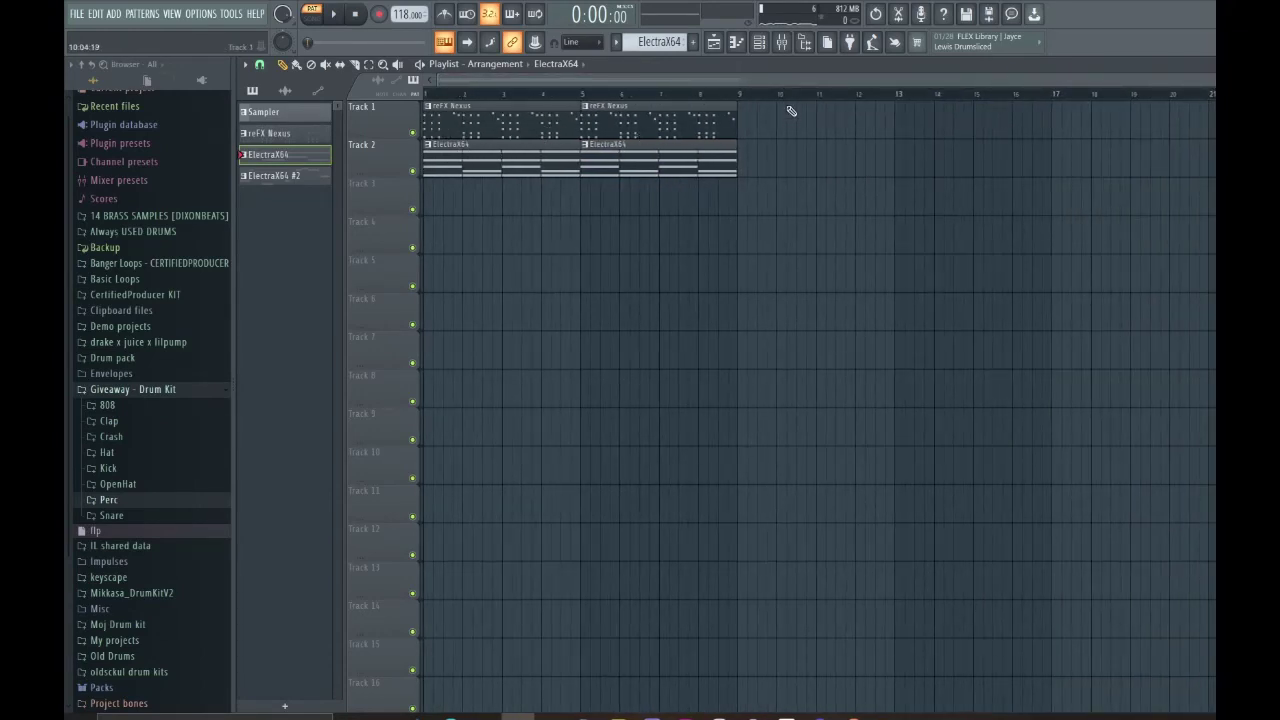
Switch playback from pattern mode to song mode and leave the channel rack closed.
{"action": "left_click", "coordinate": [758, 42]}
{"action": "key", "text": "F6"}
{"action": "key", "text": "F6"}
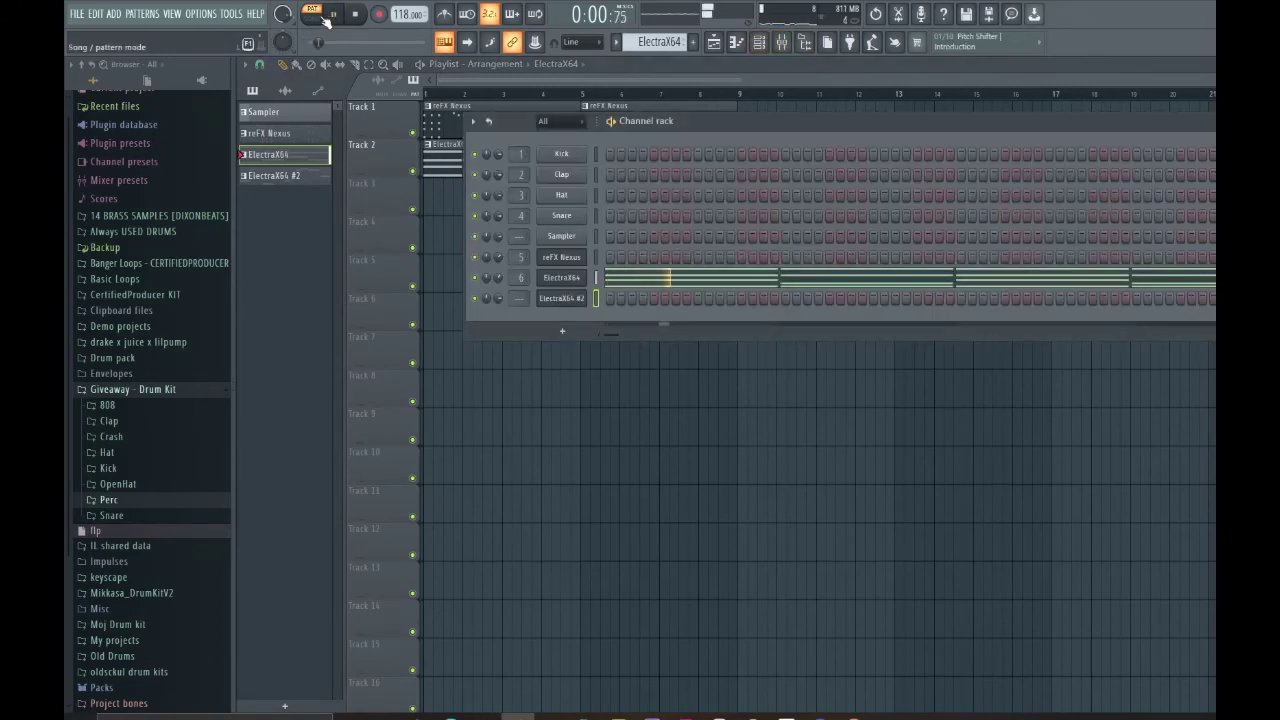
{"action": "left_click", "coordinate": [323, 15]}
{"action": "key", "text": "F6"}
Lower mixer Insert 5 to about -3.2 dB and play the song briefly to compare its level with Insert 6.
{"action": "left_click", "coordinate": [781, 42]}
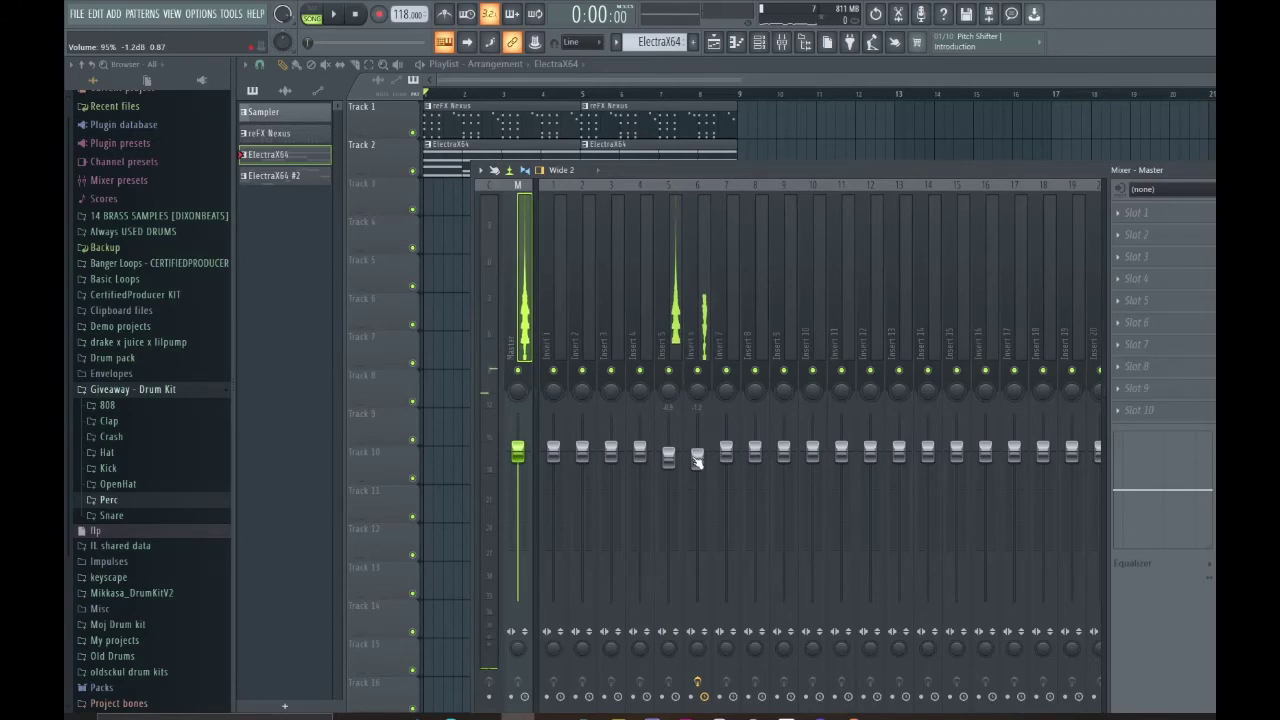
{"action": "left_click_drag", "start_coordinate": [672, 456], "coordinate": [672, 463]}
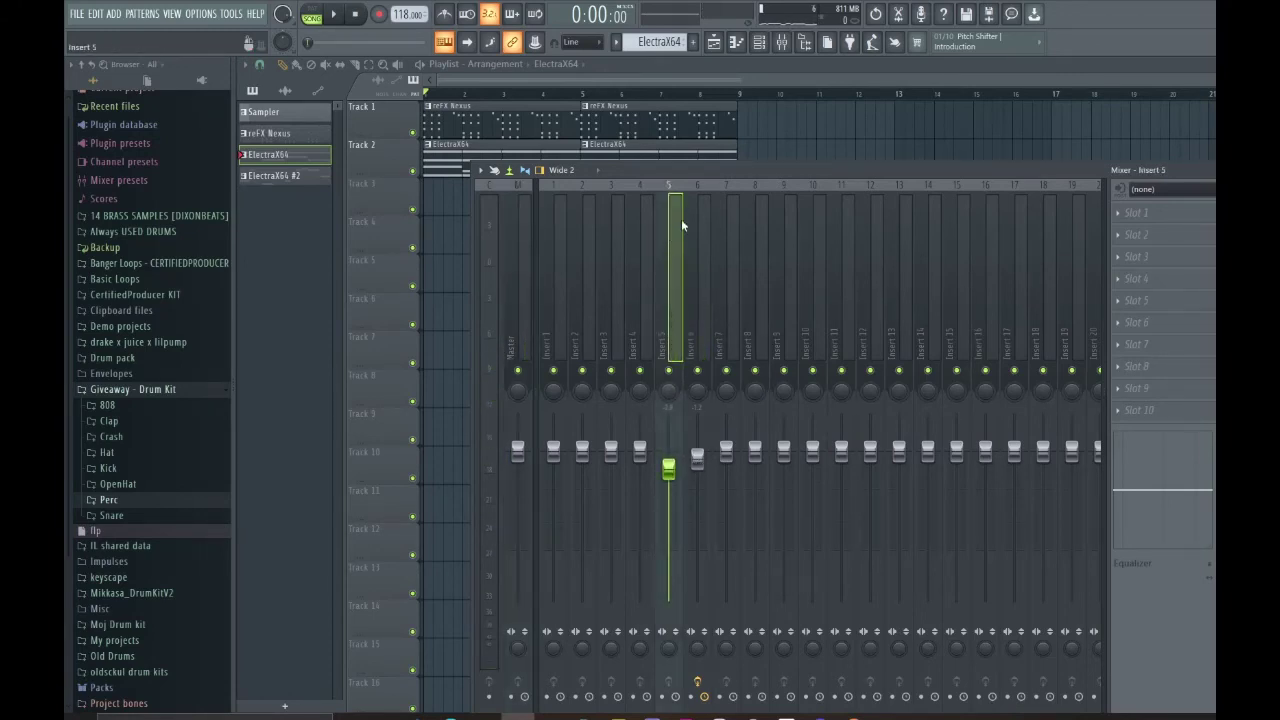
{"action": "key", "text": "space"}
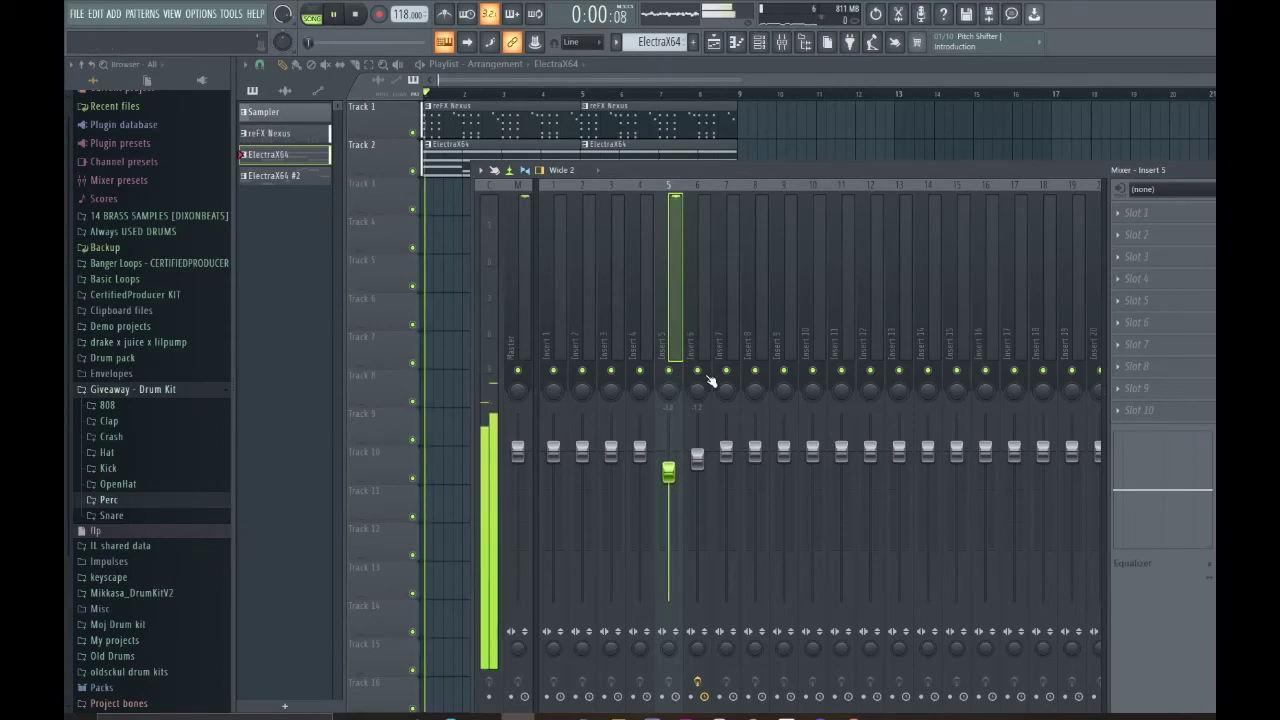
{"action": "left_click", "coordinate": [700, 450]}
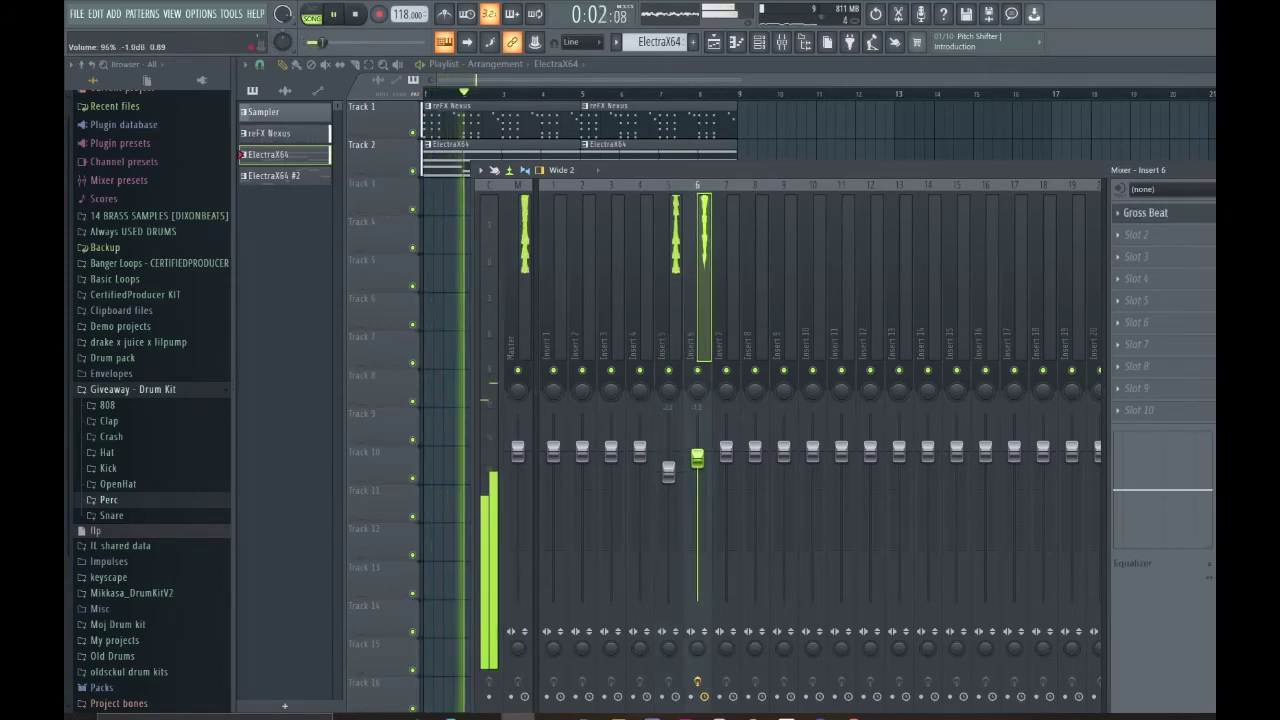
{"action": "key", "text": "space"}
Load Fruity Parametric EQ 2 into the first effect slot of Insert 5.
{"action": "left_click", "coordinate": [675, 291]}
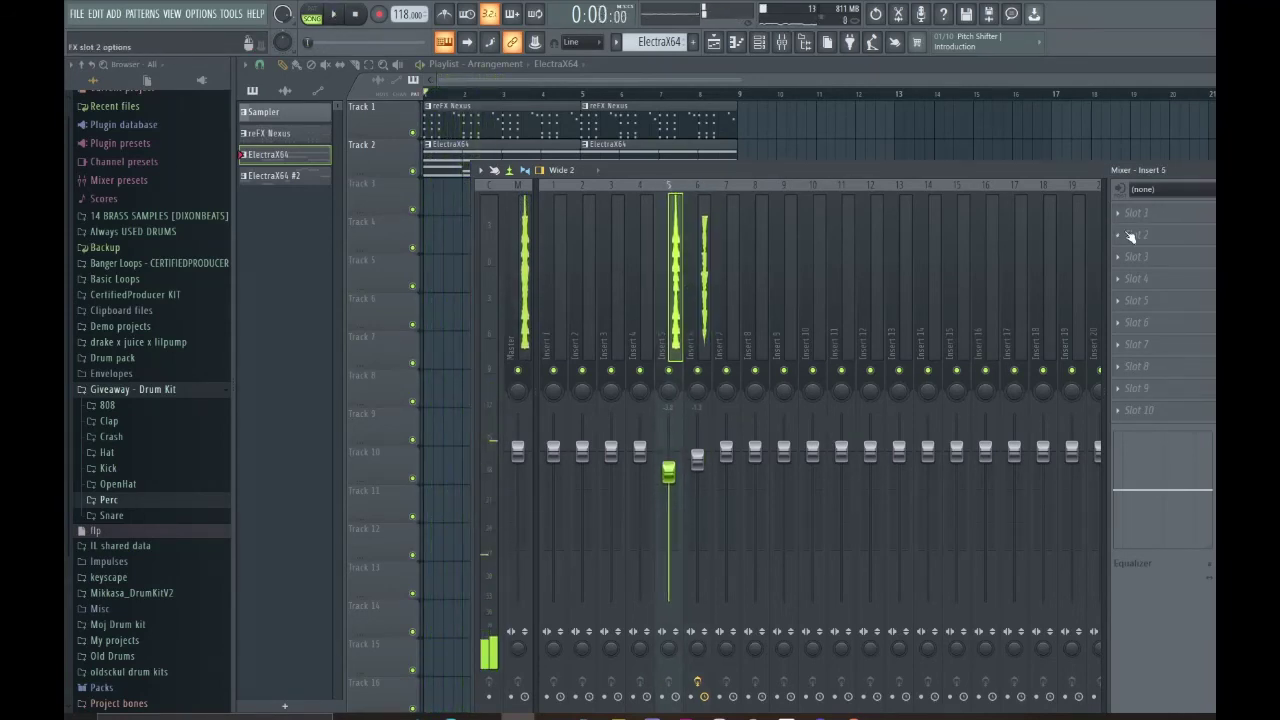
{"action": "left_click", "coordinate": [1135, 213]}
{"action": "left_click", "coordinate": [540, 626]}
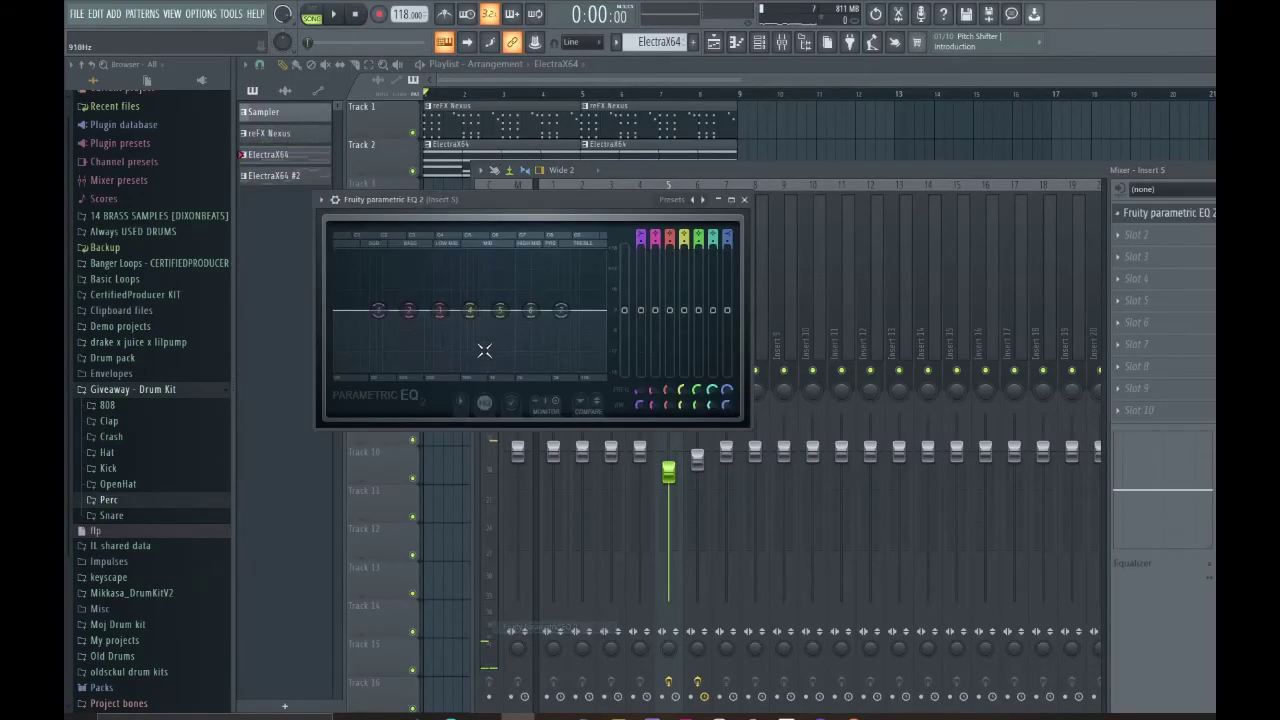
During playback, dip Insert 5's EQ bands 4 and 5 and boost the band 7 high shelf about 1.3 dB near 5750 Hz.
{"action": "key", "text": "space"}
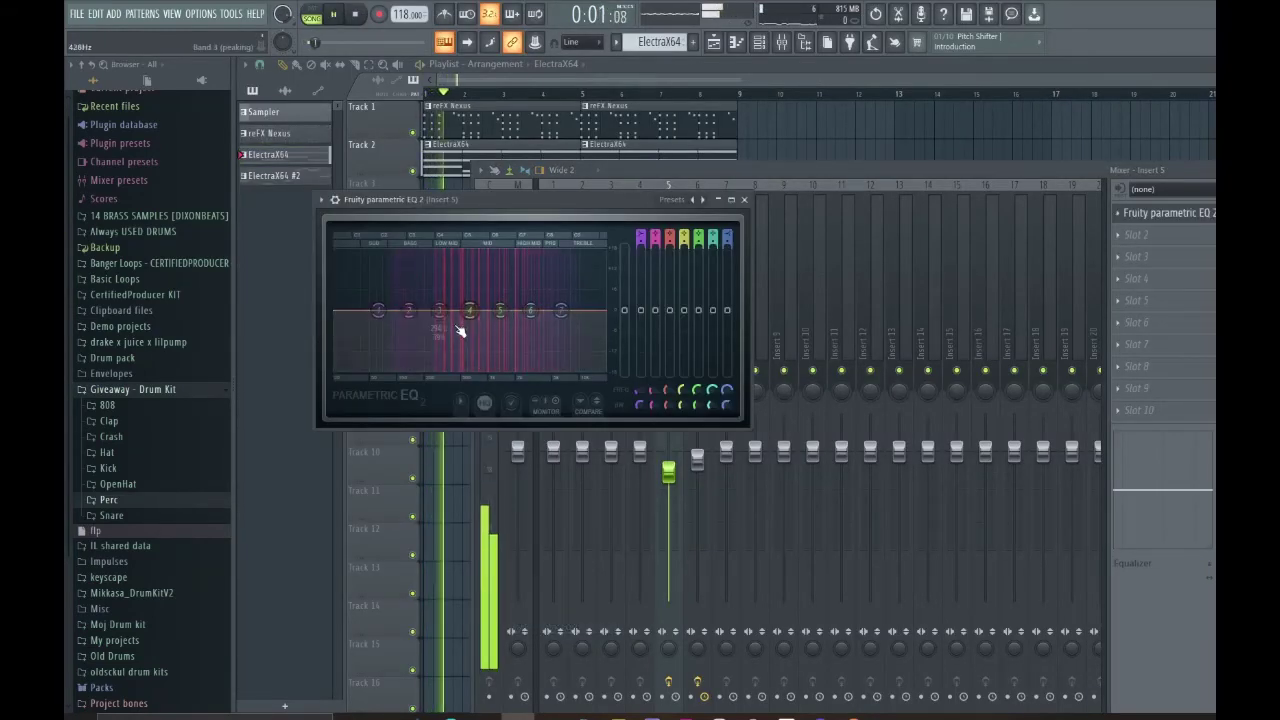
{"action": "left_click_drag", "start_coordinate": [441, 312], "coordinate": [464, 318]}
{"action": "scroll", "coordinate": [472, 324], "scroll_direction": "down", "scroll_amount": 3}
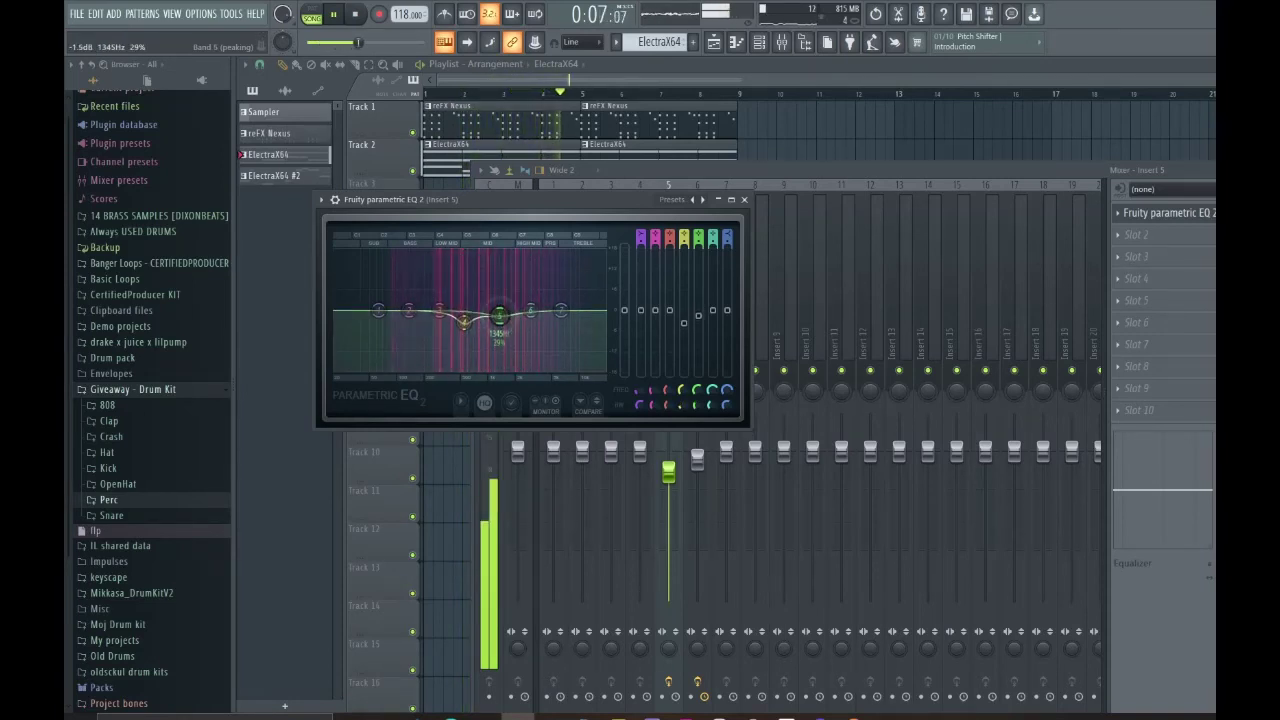
{"action": "left_click_drag", "start_coordinate": [558, 308], "coordinate": [556, 306]}
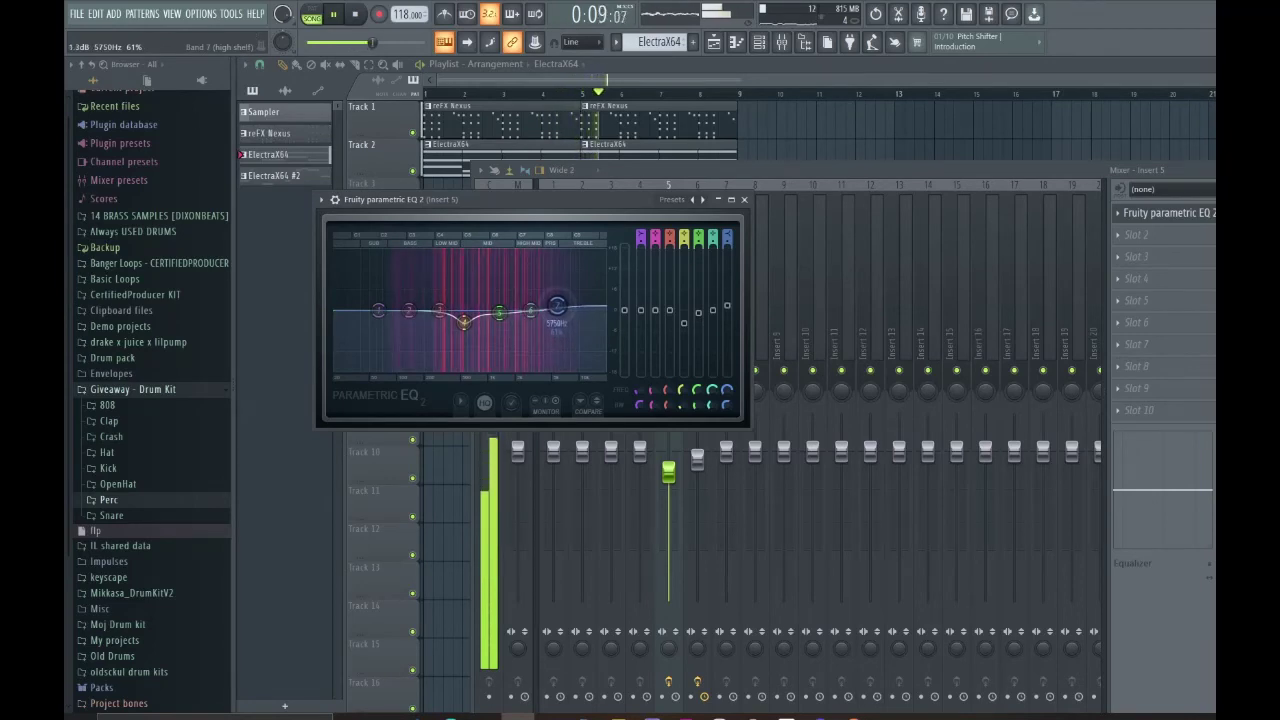
{"action": "left_click", "coordinate": [745, 201]}
Lower Insert 6's volume to 82% (-4.2 dB) and adjust its stereo separation during playback.
{"action": "left_click_drag", "start_coordinate": [706, 456], "coordinate": [701, 593]}
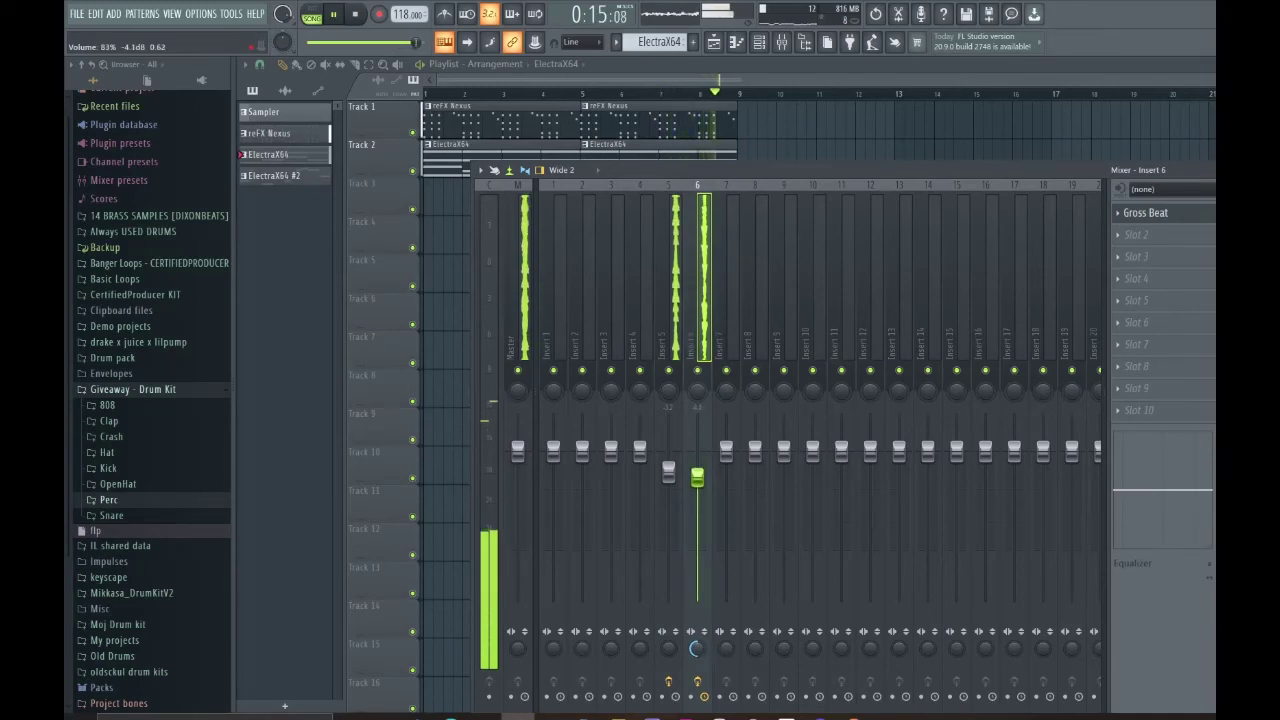
{"action": "left_click_drag", "start_coordinate": [697, 476], "coordinate": [699, 480]}
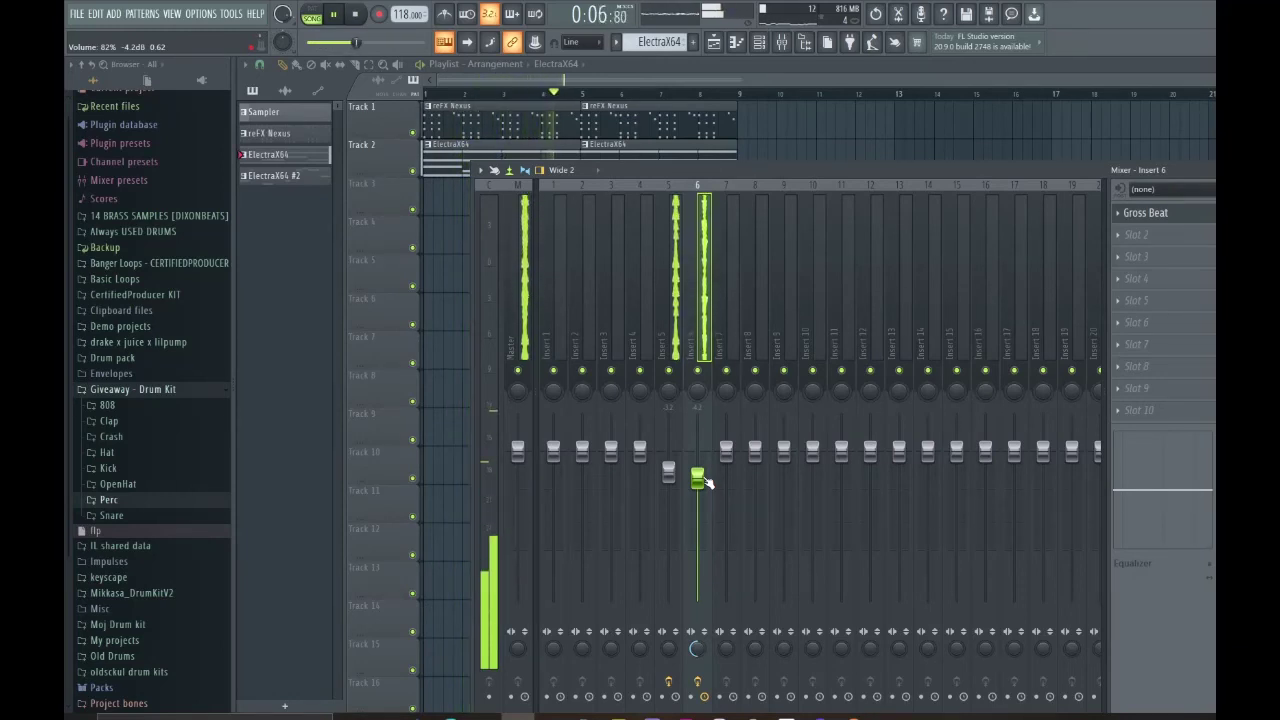
Add Fruity Parametric EQ 2 to Insert 6's second slot and narrowly cut the low mids with bands 3 and 4.
{"action": "left_click", "coordinate": [1136, 234]}
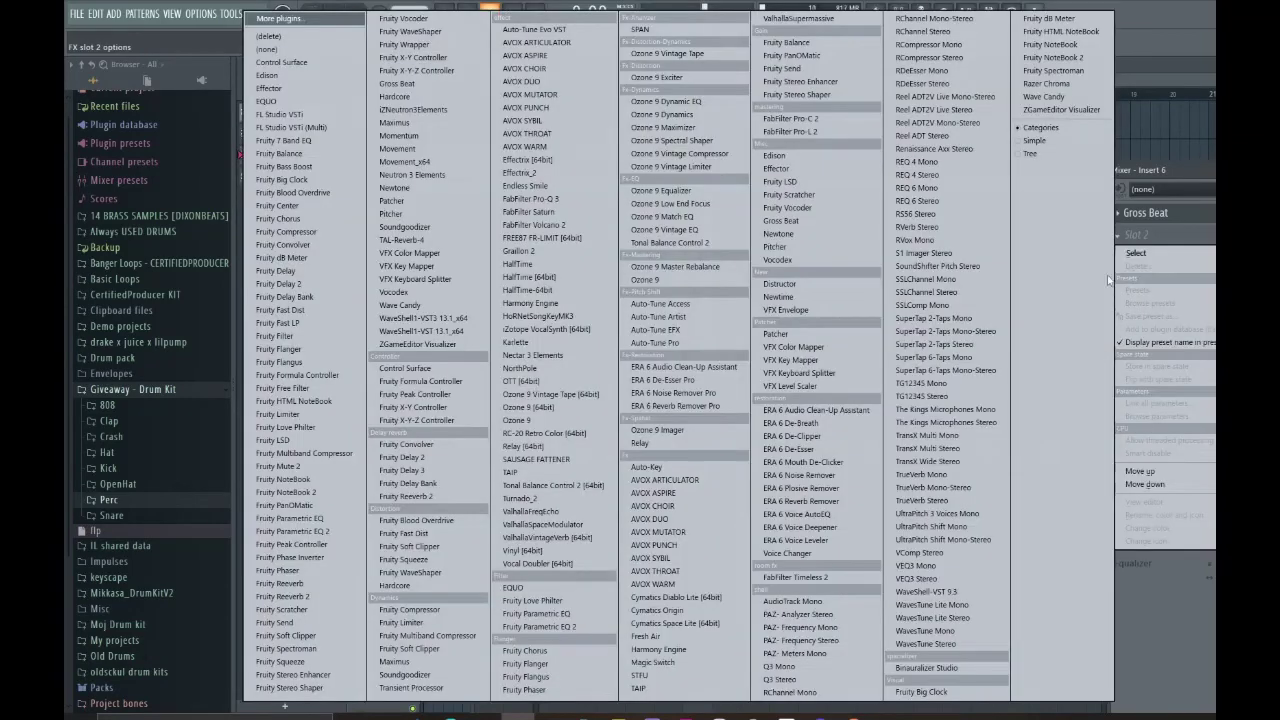
{"action": "left_click", "coordinate": [570, 627]}
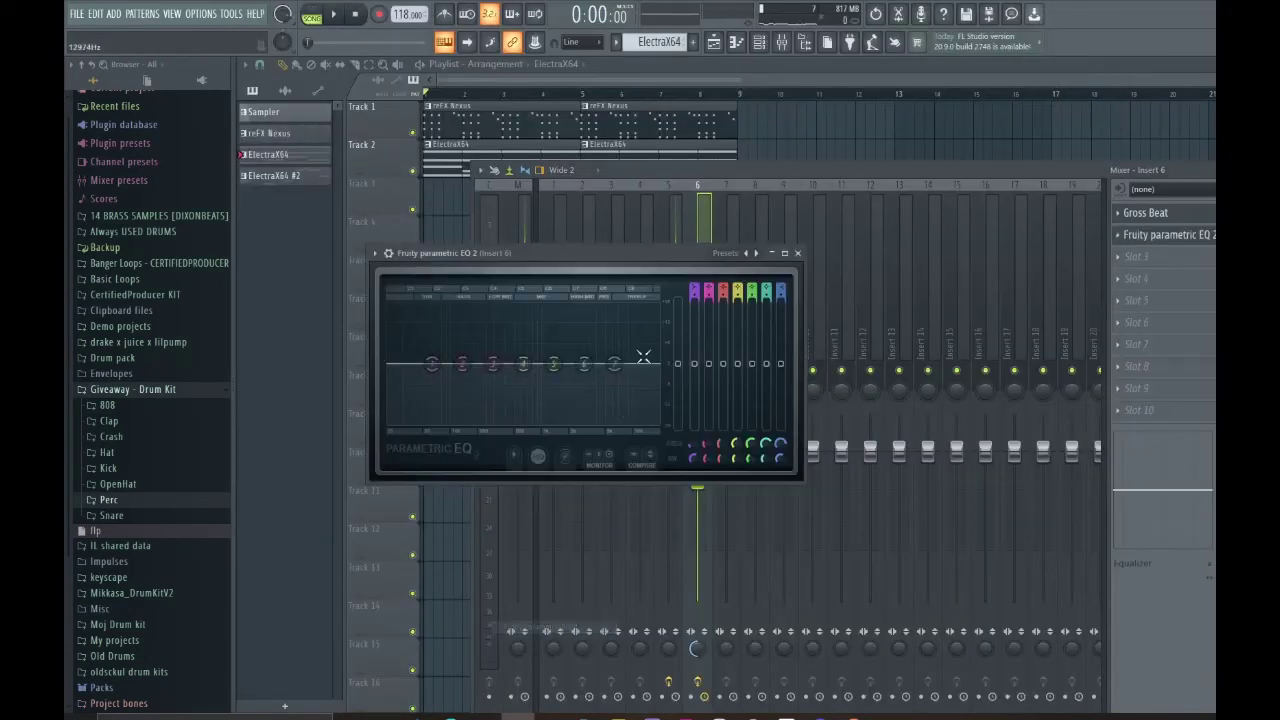
{"action": "mouse_move", "coordinate": [495, 365]}
{"action": "left_mouse_down"}
{"action": "mouse_move", "coordinate": [522, 368]}
{"action": "mouse_move", "coordinate": [494, 372]}
{"action": "left_mouse_up"}
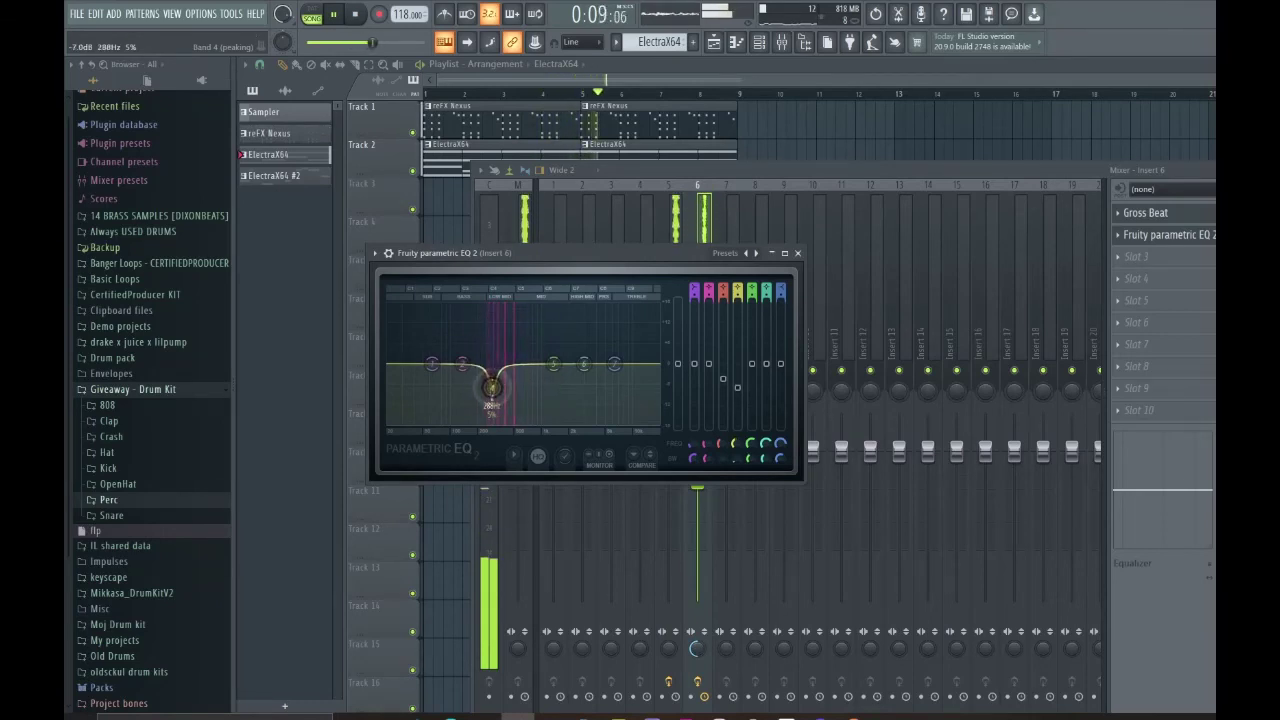
{"action": "left_click_drag", "start_coordinate": [494, 380], "coordinate": [497, 370]}
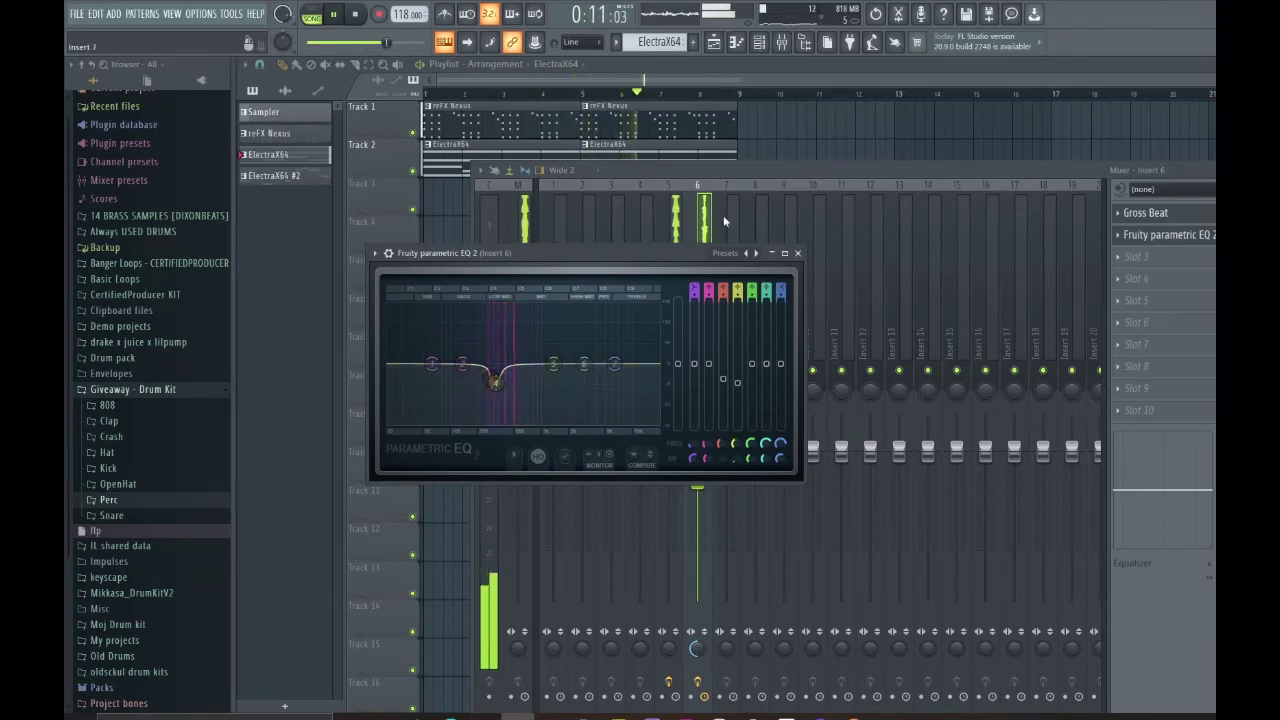
{"action": "left_click", "coordinate": [733, 165]}
{"action": "key", "text": "F12"}
{"action": "key", "text": "space"}
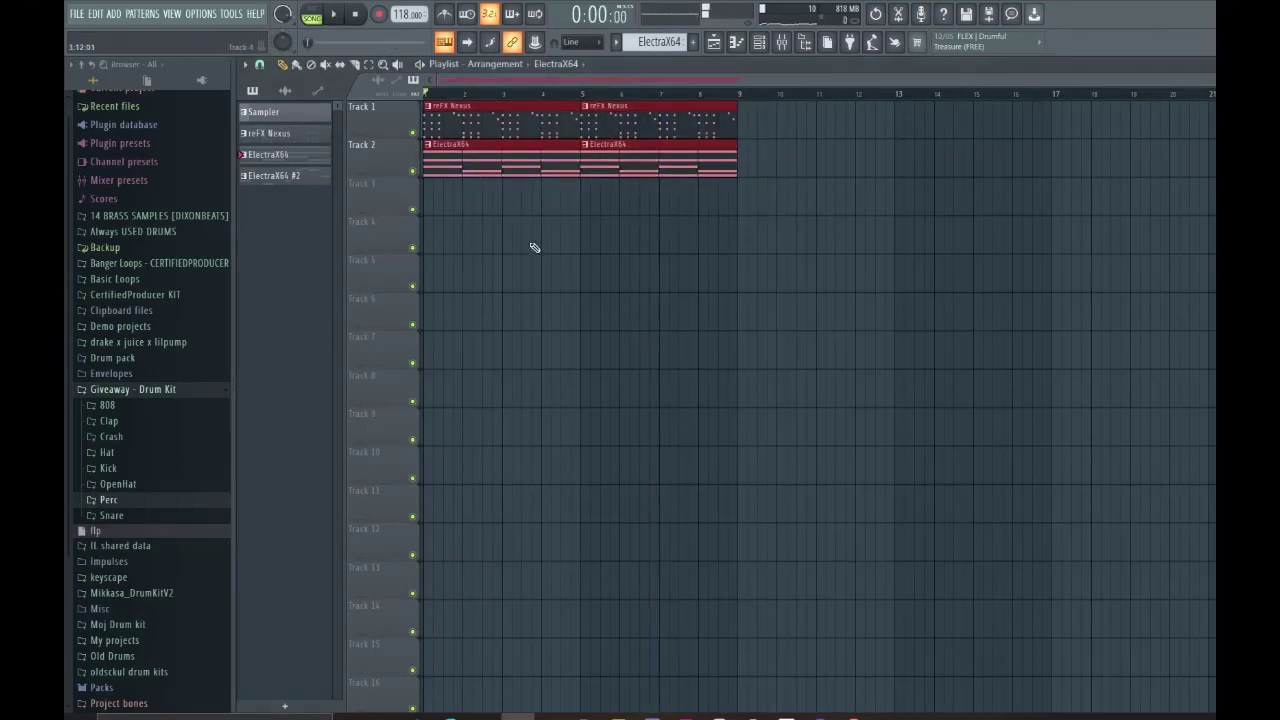
Place the ElectraX64 #2 pattern at bar 1 of Track 3 and route its channel to mixer Insert 7.
{"action": "left_click_drag", "start_coordinate": [300, 176], "coordinate": [481, 204]}
{"action": "key", "text": "space"}
{"action": "left_click", "coordinate": [760, 42]}
{"action": "left_click", "coordinate": [782, 42]}
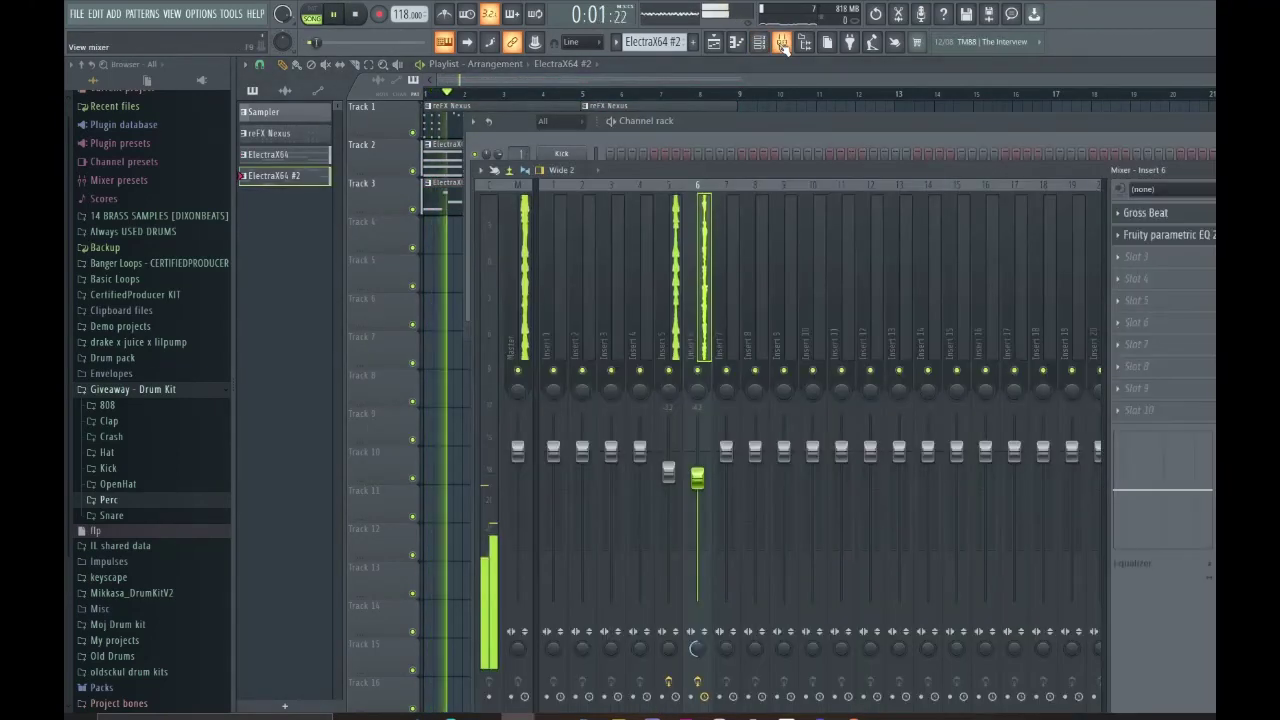
{"action": "left_click", "coordinate": [710, 157]}
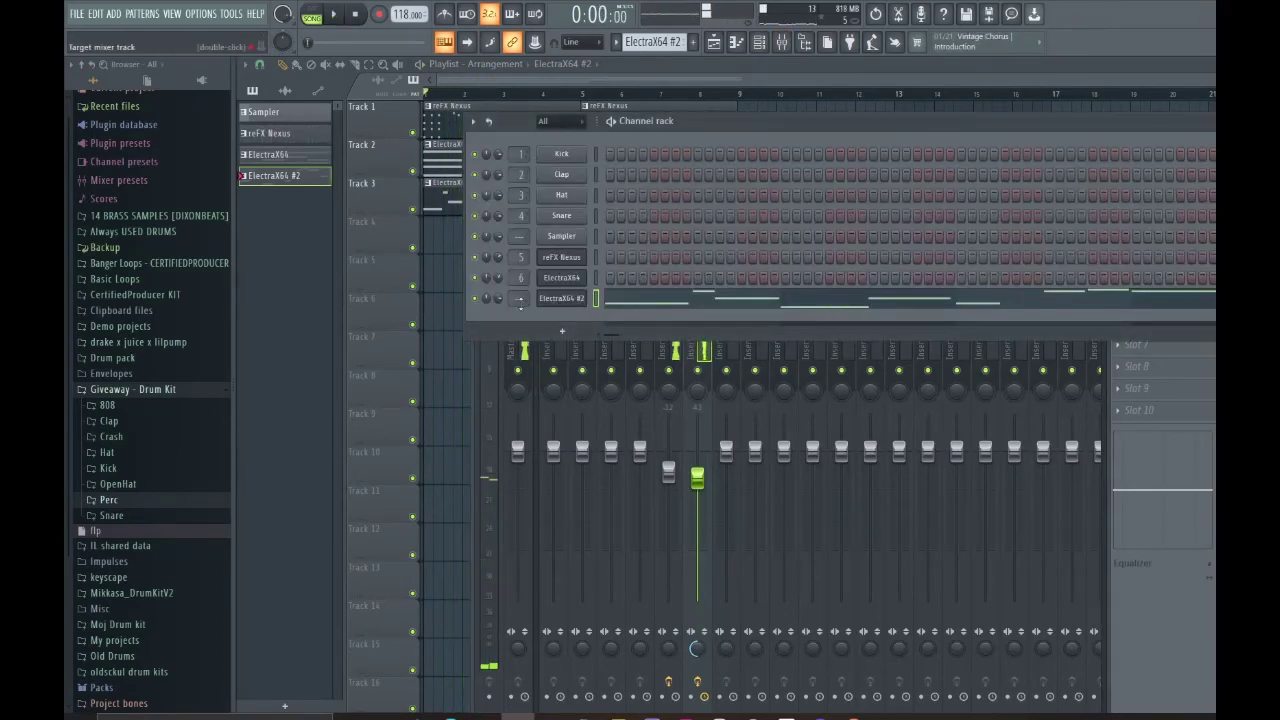
{"action": "left_click_drag", "start_coordinate": [520, 298], "coordinate": [520, 278]}
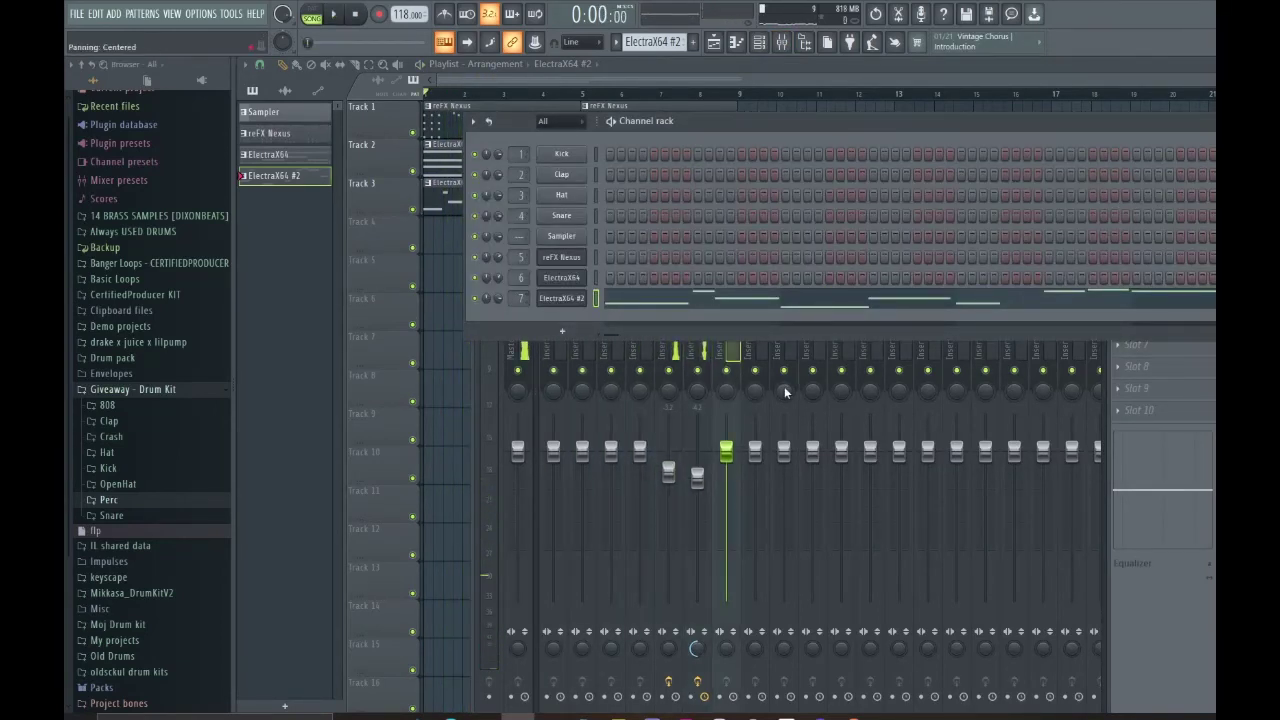
{"action": "left_click", "coordinate": [752, 350]}
{"action": "left_click", "coordinate": [735, 210]}
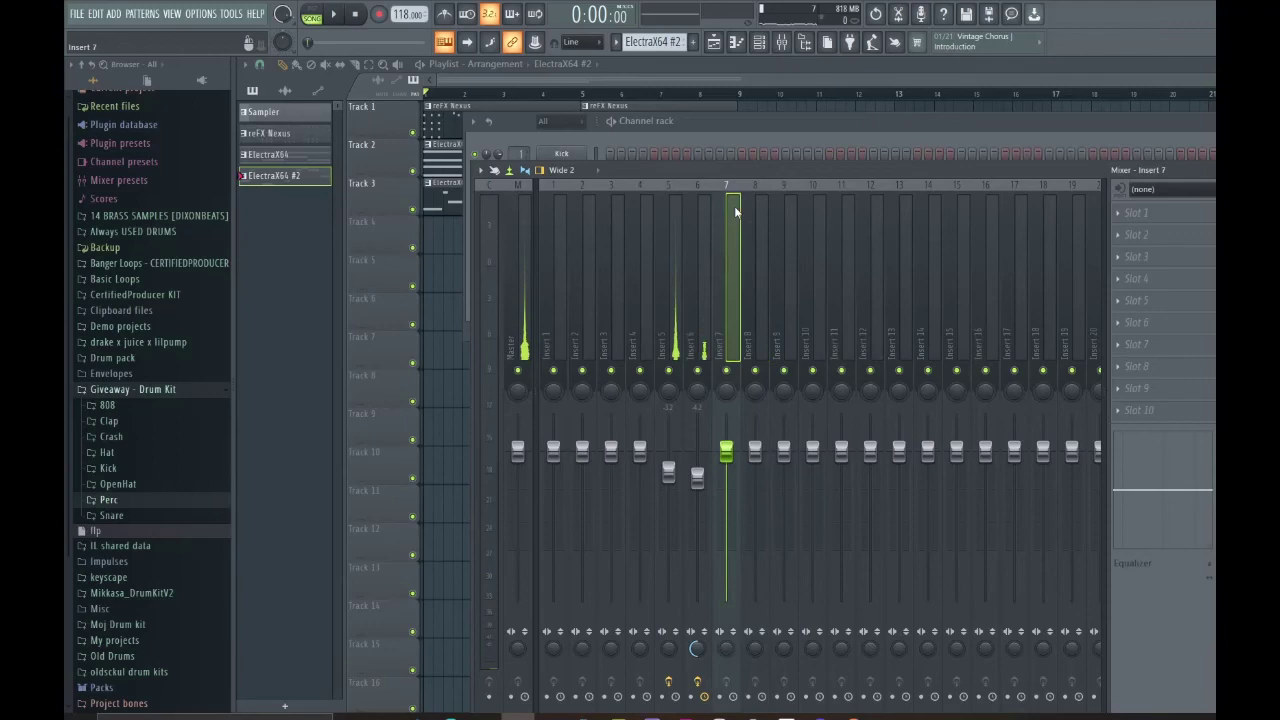
Load Fruity Reeverb 2 into Insert 7's first slot and lower the insert's volume slightly during playback.
{"action": "left_click", "coordinate": [1158, 238]}
{"action": "left_click", "coordinate": [404, 496]}
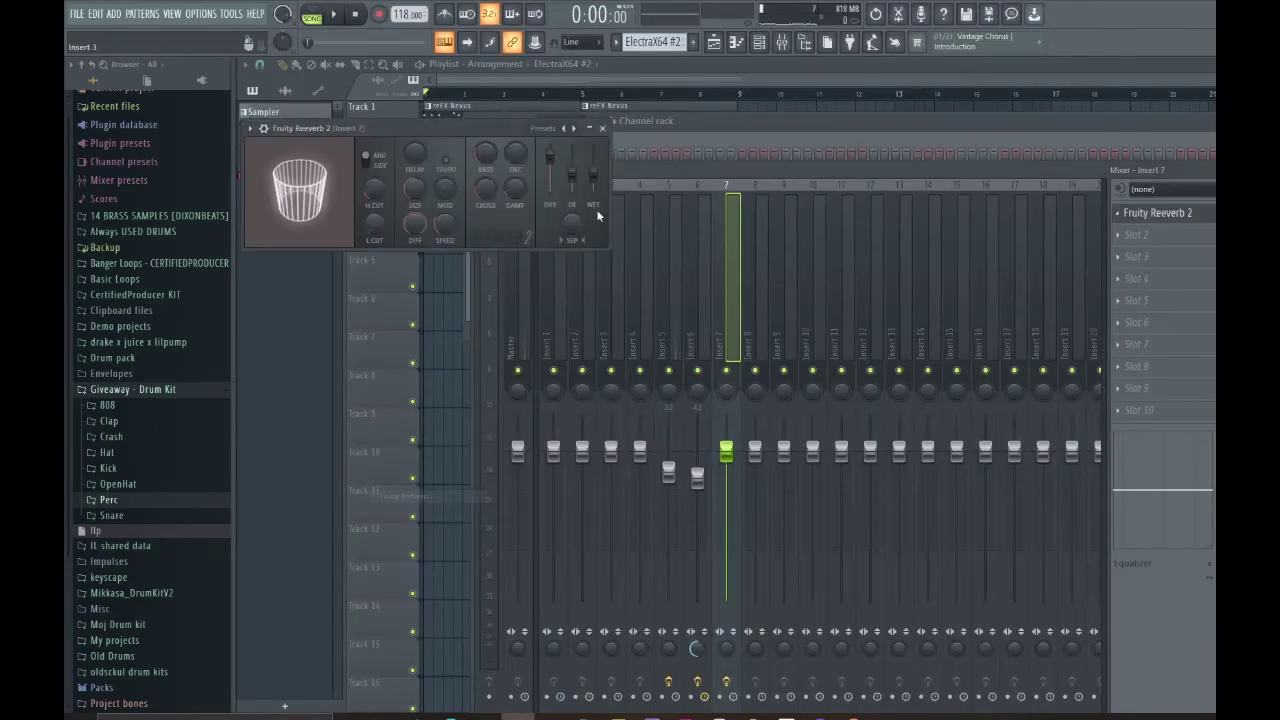
{"action": "key", "text": "space"}
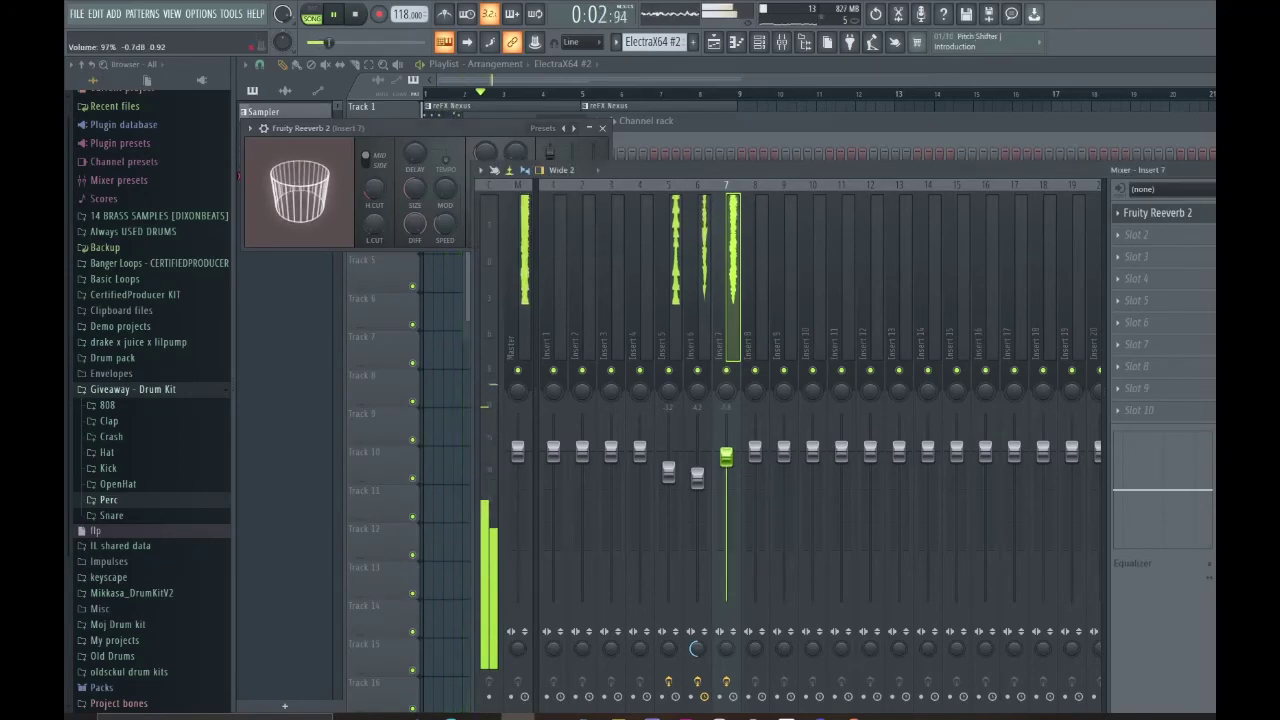
Add Fruity Parametric EQ 2 to the second effect slot of Insert 7.
{"action": "left_click", "coordinate": [1135, 246]}
{"action": "left_click", "coordinate": [540, 626]}
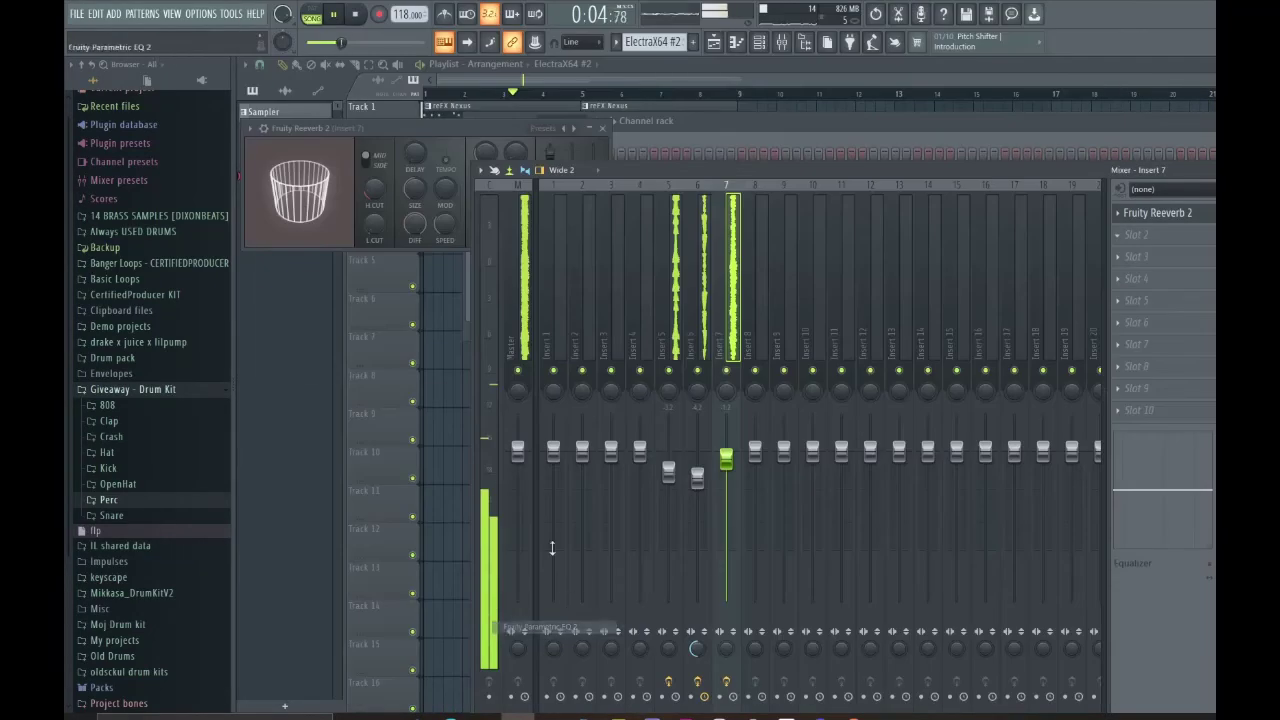
Roll off the low end of Insert 7's EQ with band 1 and cut narrow midrange notches with bands 4 and 5.
{"action": "left_click_drag", "start_coordinate": [334, 281], "coordinate": [400, 314]}
{"action": "left_click_drag", "start_coordinate": [416, 257], "coordinate": [446, 274]}
{"action": "key", "text": "space"}
{"action": "key", "text": "space"}
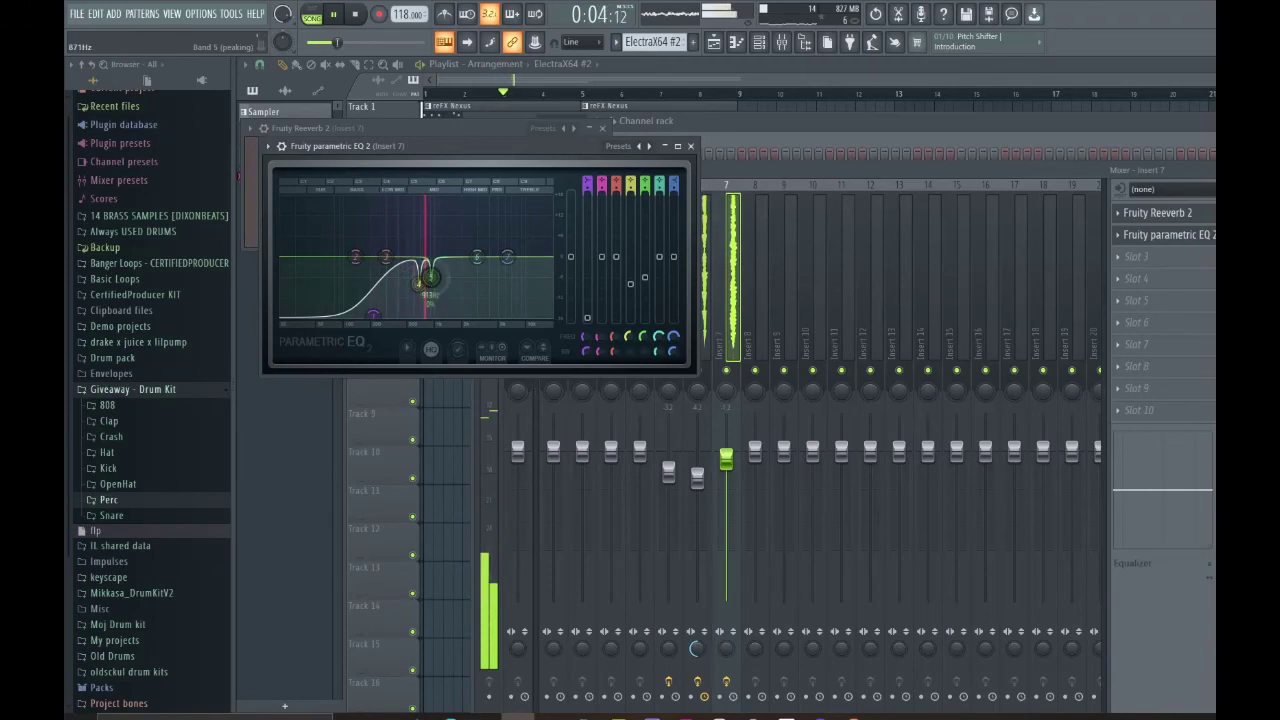
Deepen Insert 7's band 5 cut to about -11.5 dB near 979 Hz and lower the insert's volume slightly during playback.
{"action": "left_click", "coordinate": [490, 462]}
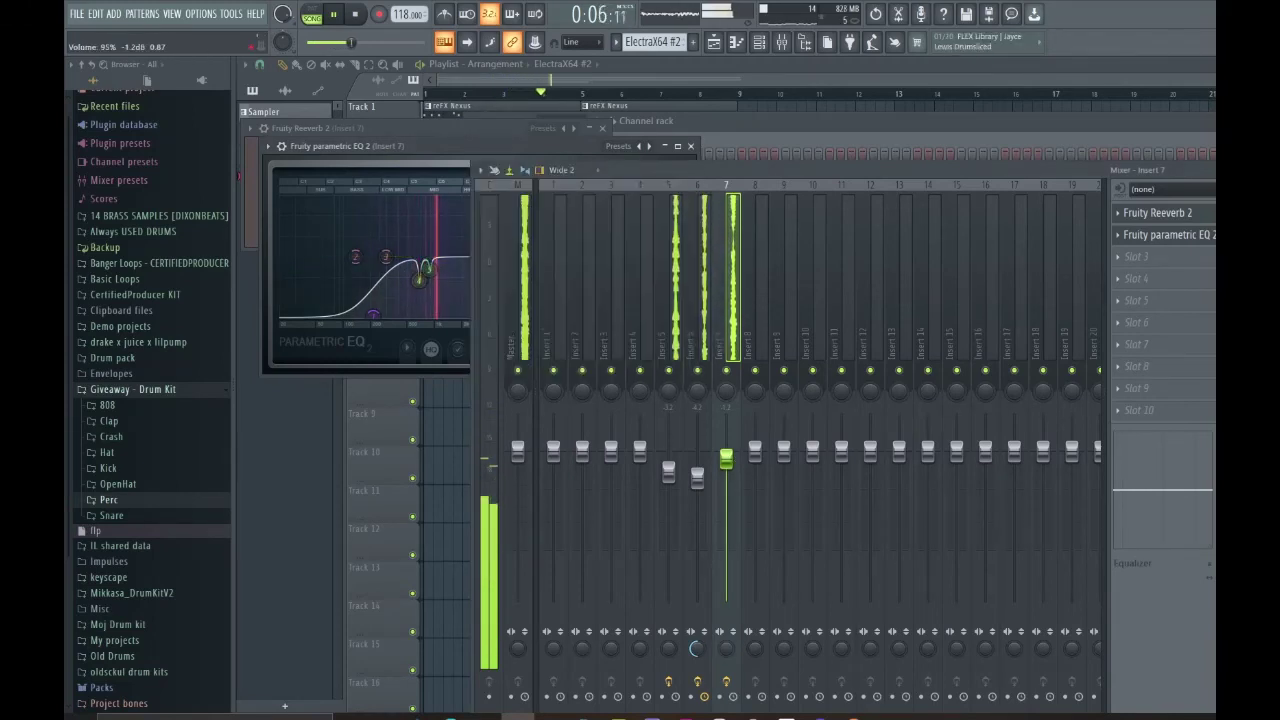
{"action": "left_click", "coordinate": [426, 282]}
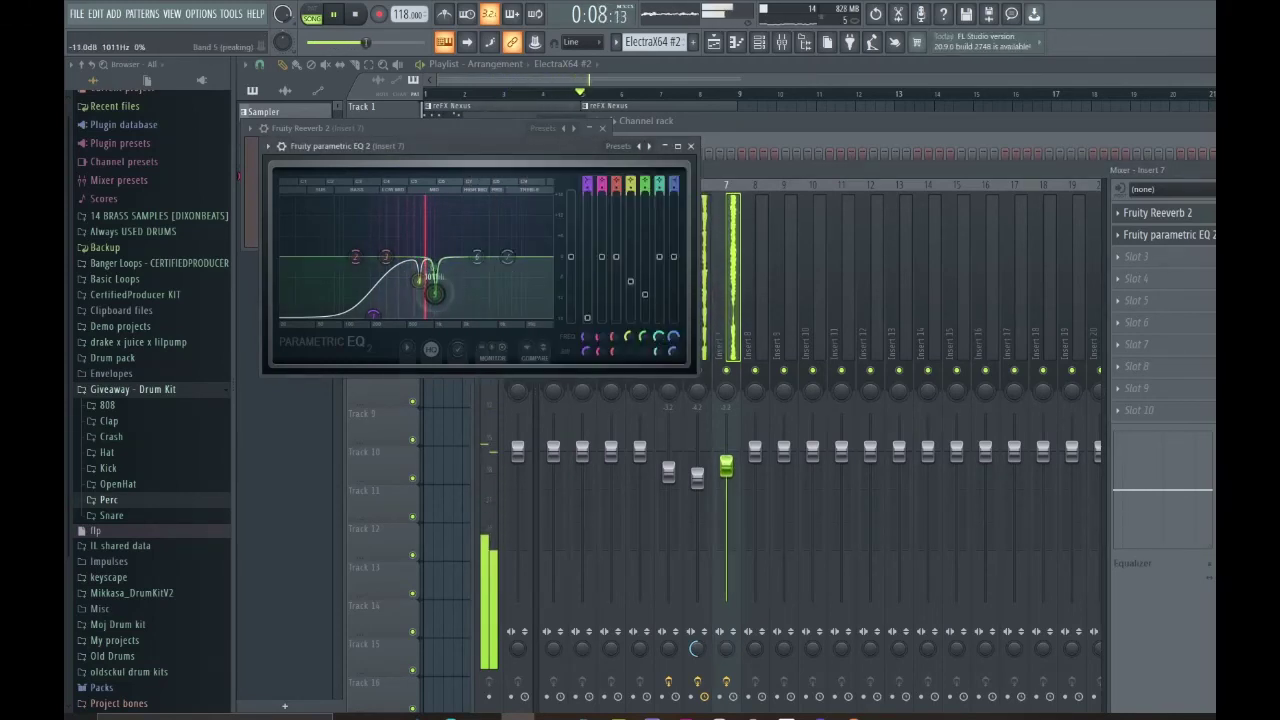
{"action": "key", "text": "space"}
{"action": "left_click_drag", "start_coordinate": [432, 293], "coordinate": [435, 311]}
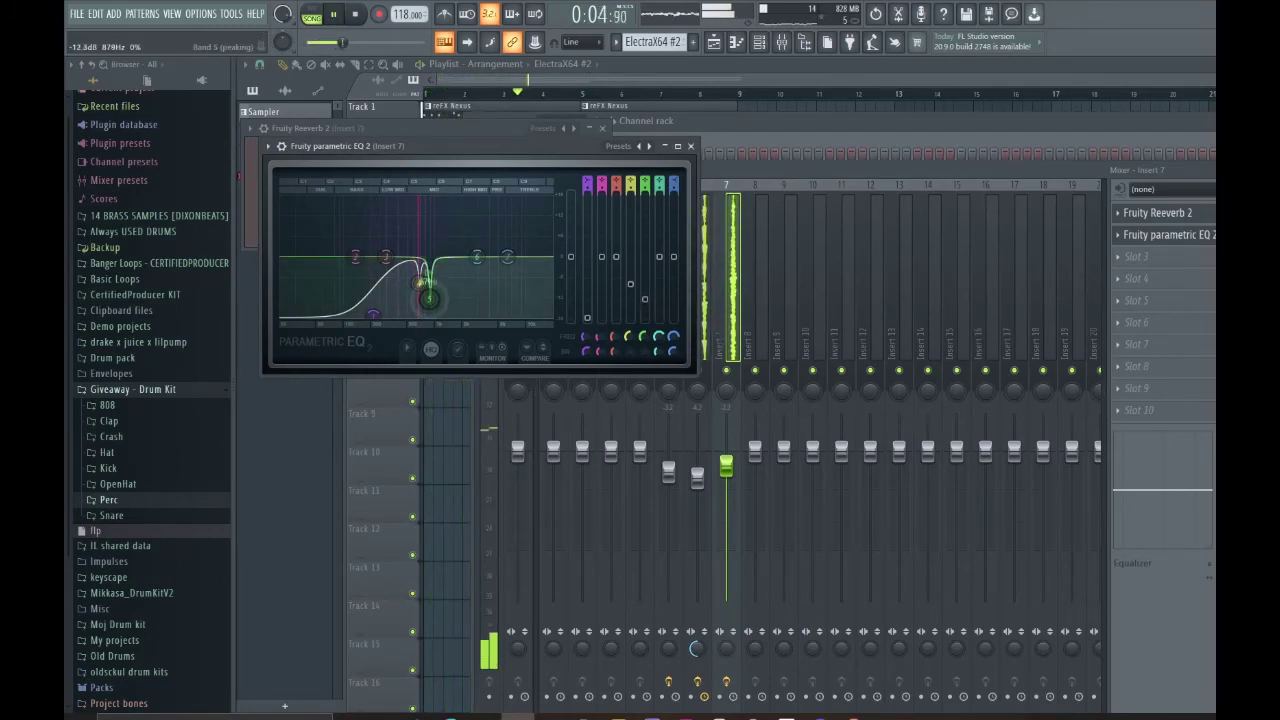
{"action": "left_click_drag", "start_coordinate": [726, 466], "coordinate": [726, 461]}
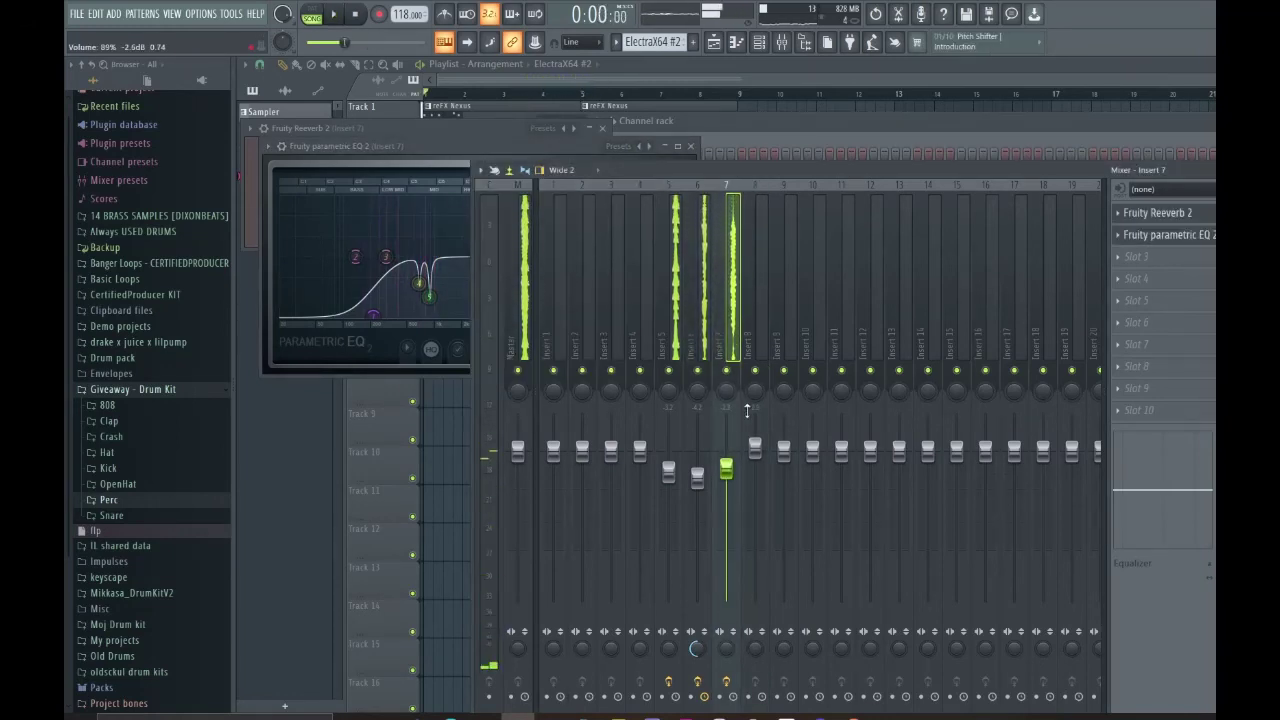
{"action": "key", "text": "space"}
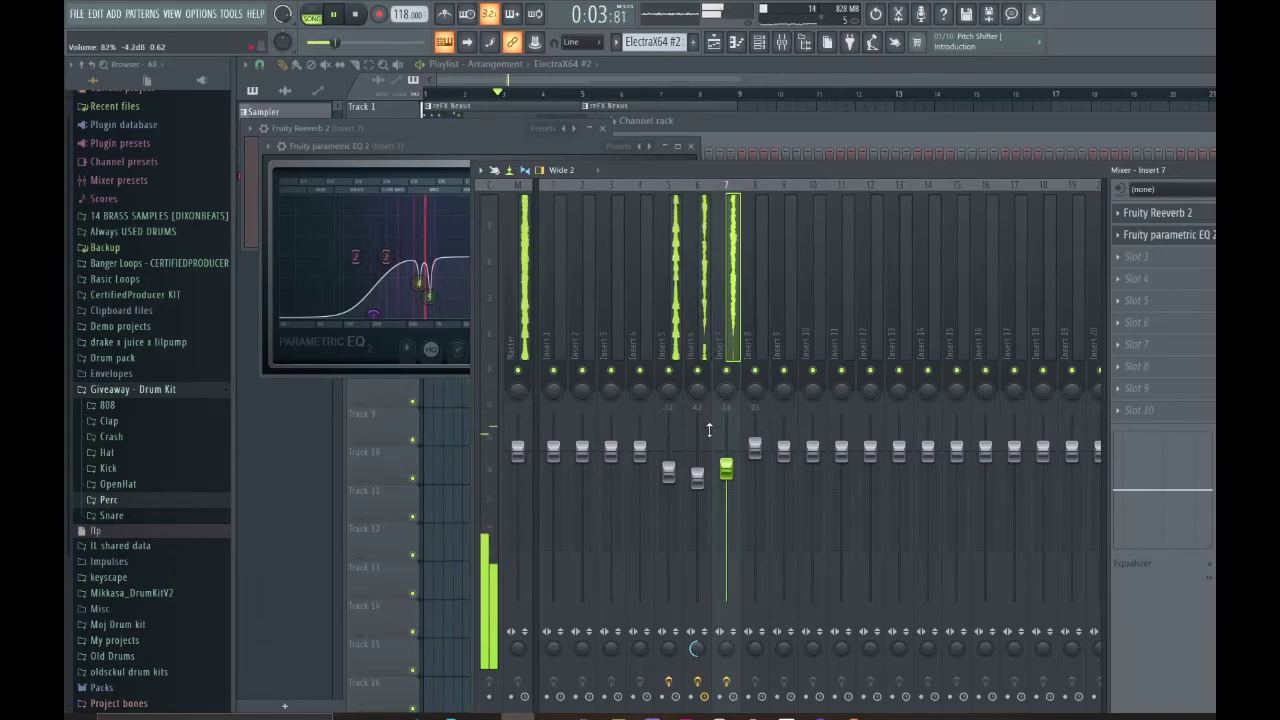
{"action": "left_click", "coordinate": [428, 292]}
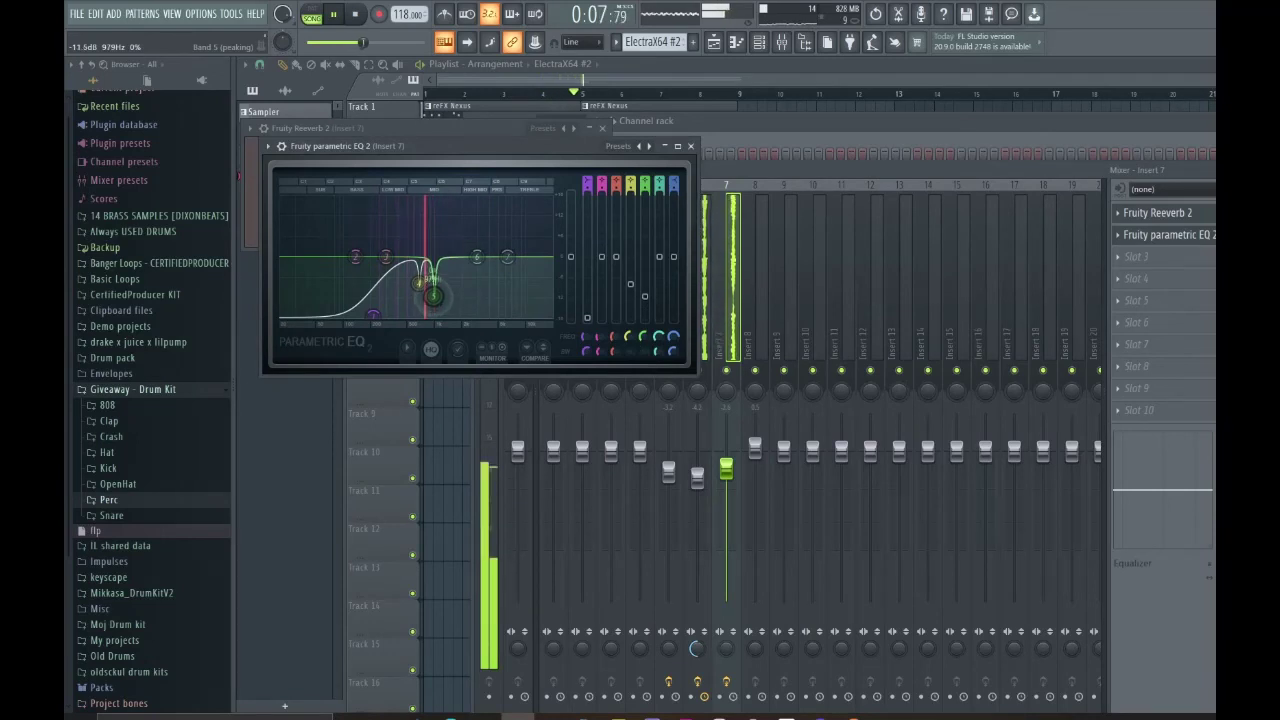
{"action": "key", "text": "space"}
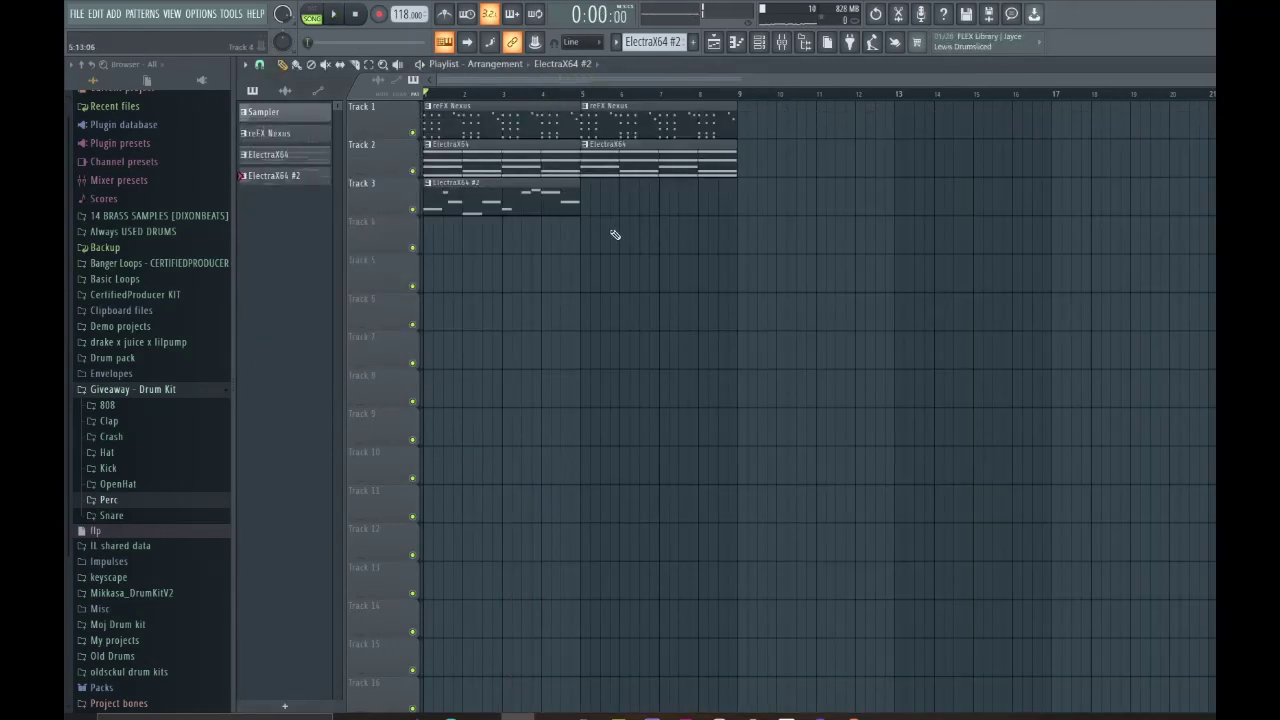
Remove all ElectraX64 and ElectraX64 #2 clips from Tracks 2 and 3, and duplicate the reFX Nexus clips up to bar 17.
{"action": "key", "text": "ctrl+b"}
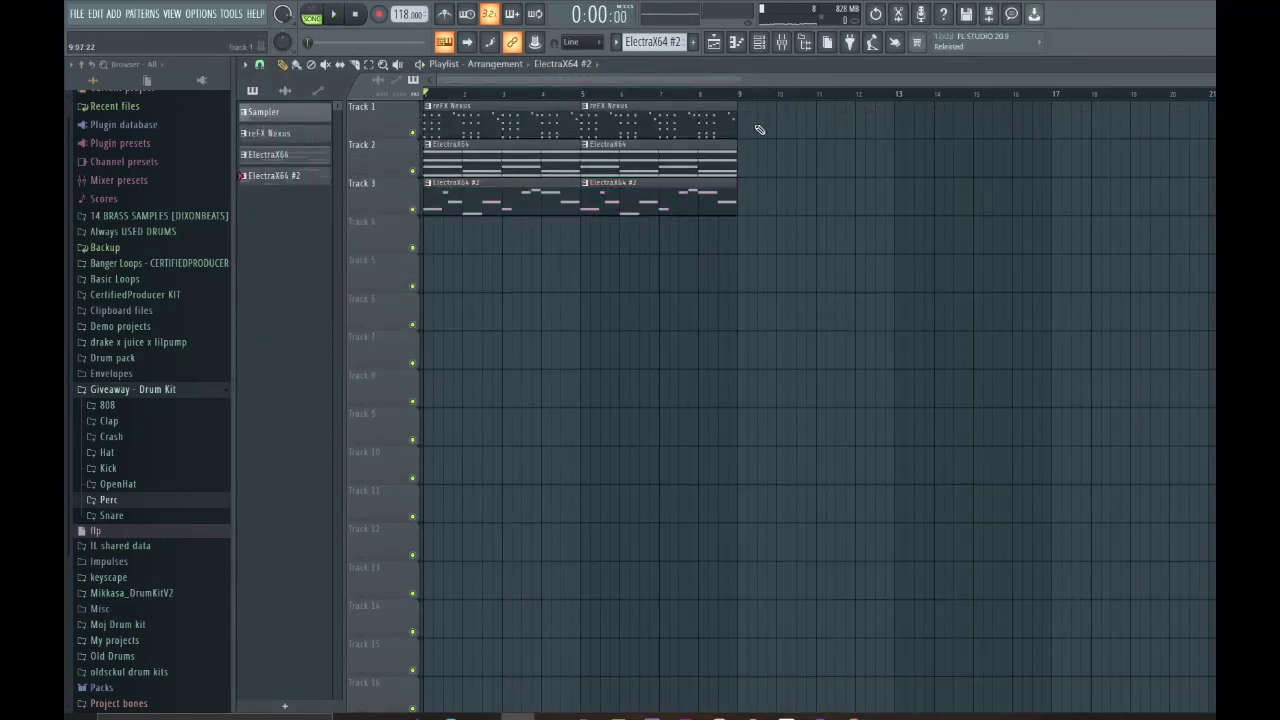
{"action": "right_click", "coordinate": [651, 163]}
{"action": "right_click", "coordinate": [500, 163]}
{"action": "right_click", "coordinate": [500, 200]}
{"action": "right_click", "coordinate": [650, 200]}
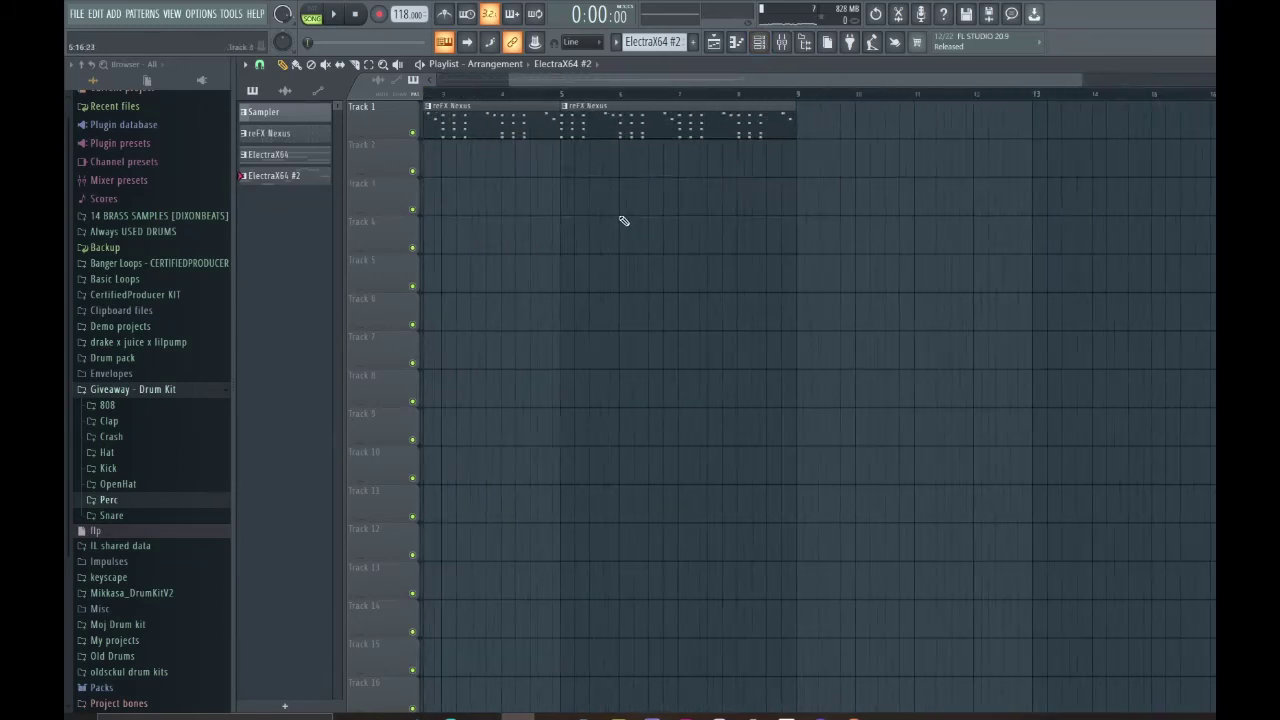
{"action": "key", "text": "ctrl+a"}
{"action": "key", "text": "ctrl+b"}
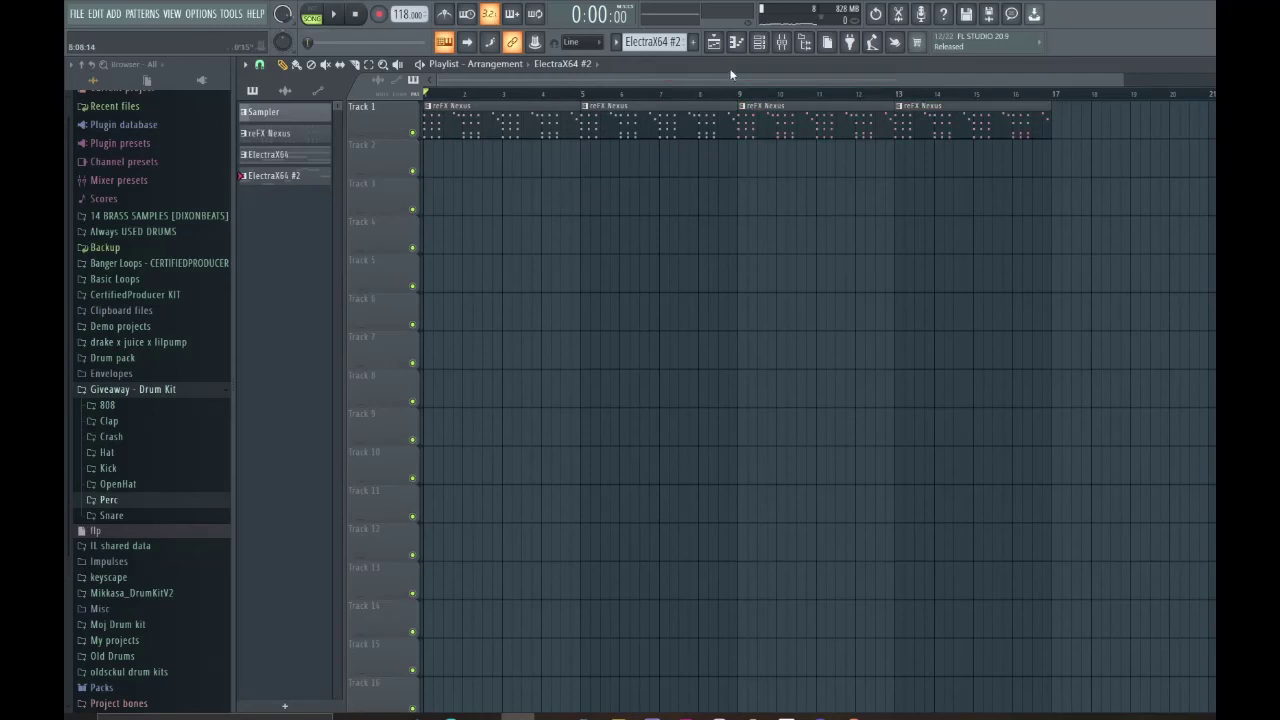
Audition the percussion samples in the Perc folder of Giveaway - Drum Kit.
{"action": "left_click", "coordinate": [120, 499]}
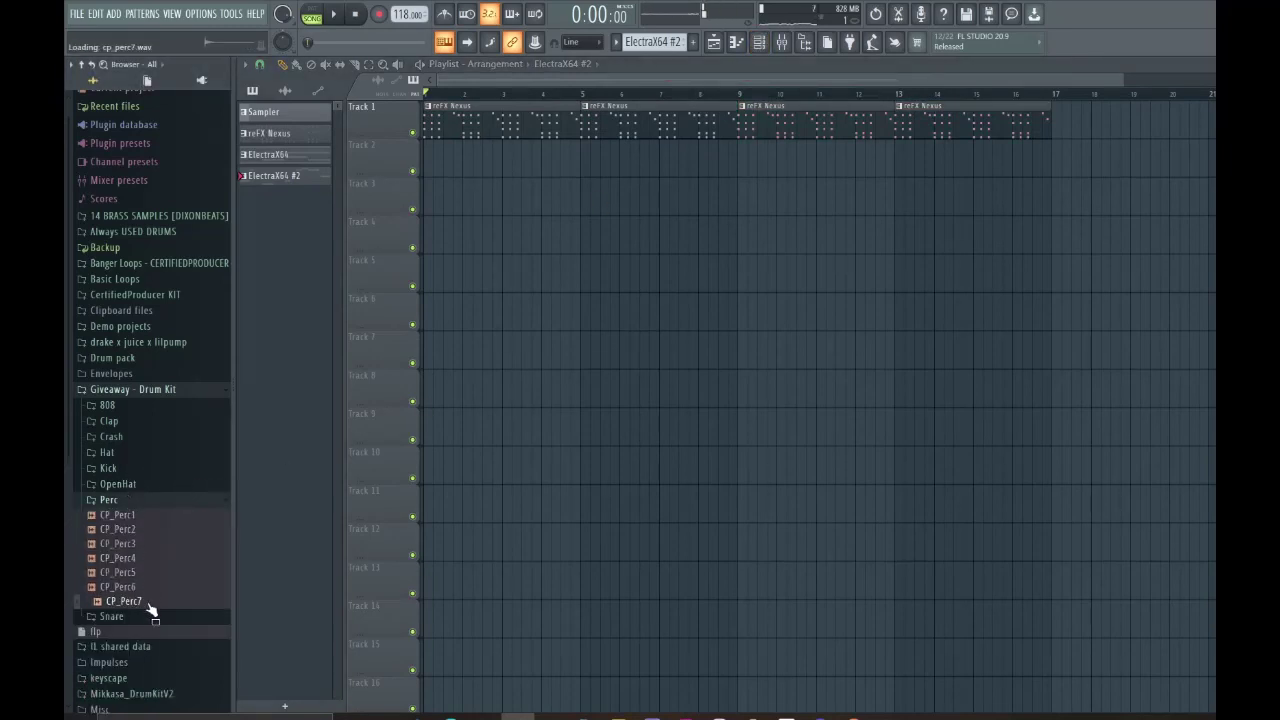
{"action": "left_click", "coordinate": [147, 576]}
{"action": "left_click", "coordinate": [143, 547]}
{"action": "left_click", "coordinate": [142, 533]}
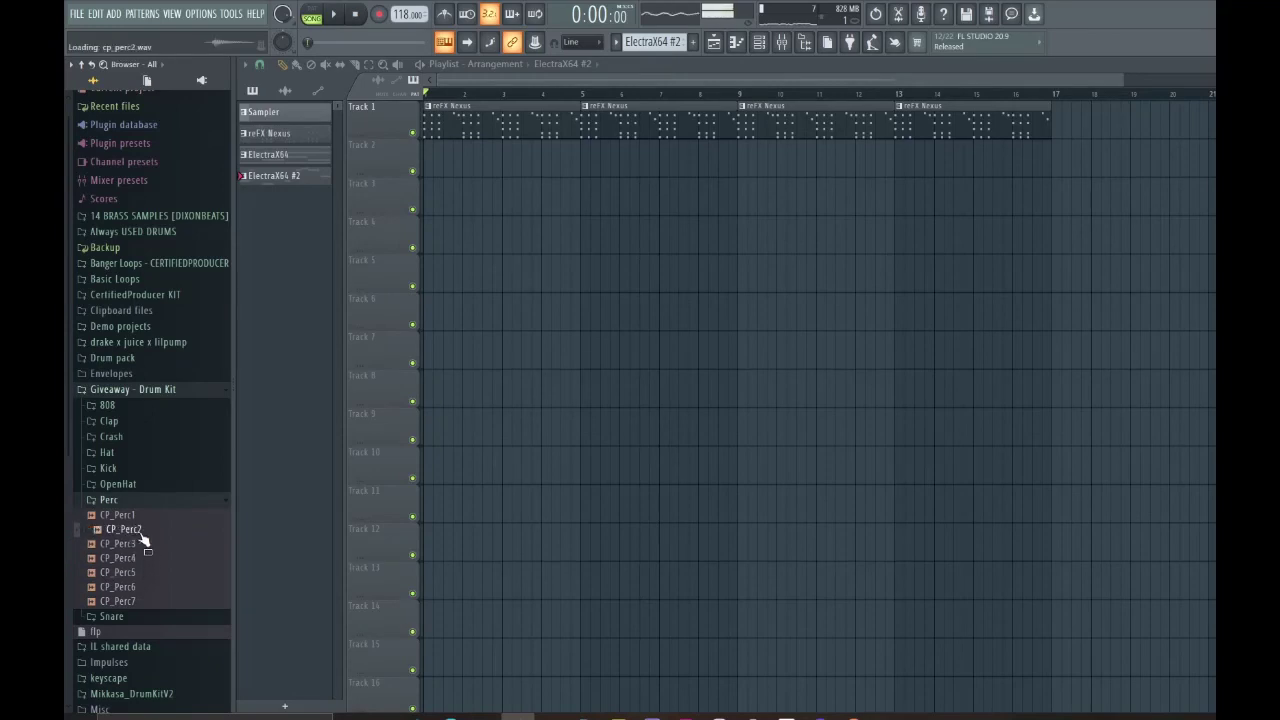
{"action": "left_click", "coordinate": [165, 389]}
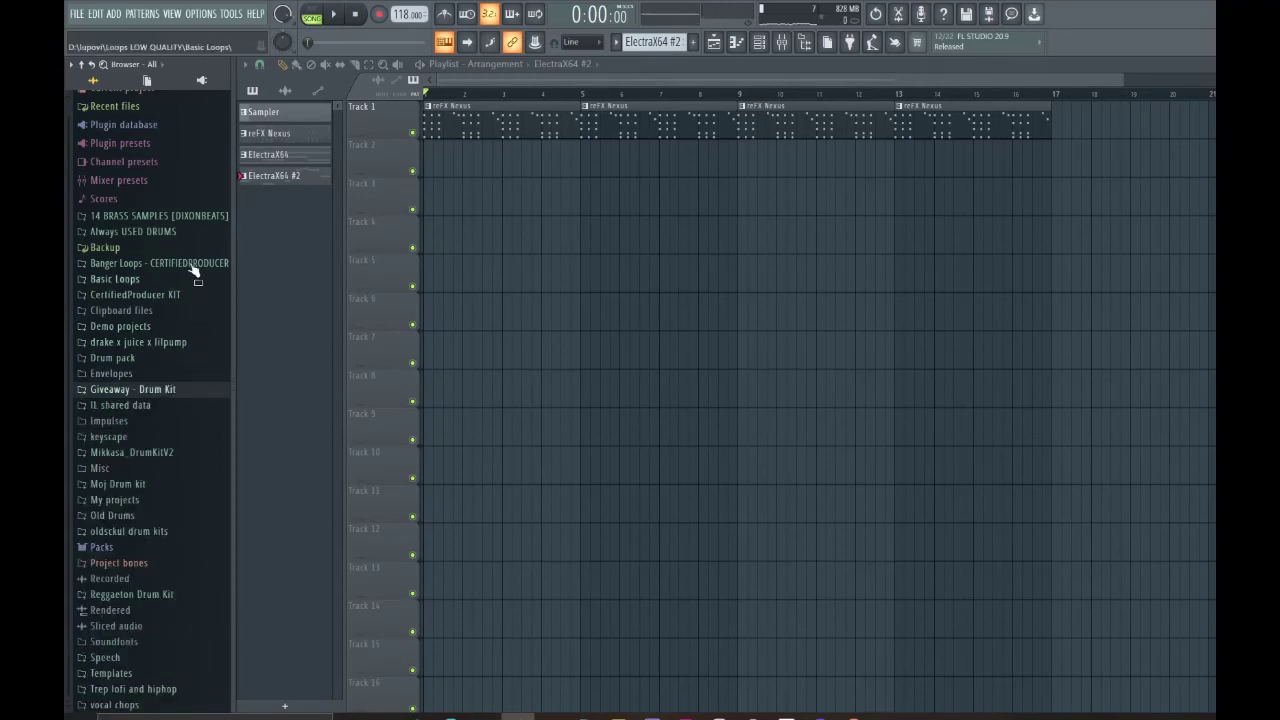
Look through the song folders of the Drake drum kit in Always USED DRUMS, including Knife Talk, In The Bible and Get Along Better.
{"action": "left_click", "coordinate": [150, 231]}
{"action": "scroll", "coordinate": [181, 426], "scroll_direction": "down", "scroll_amount": 4}
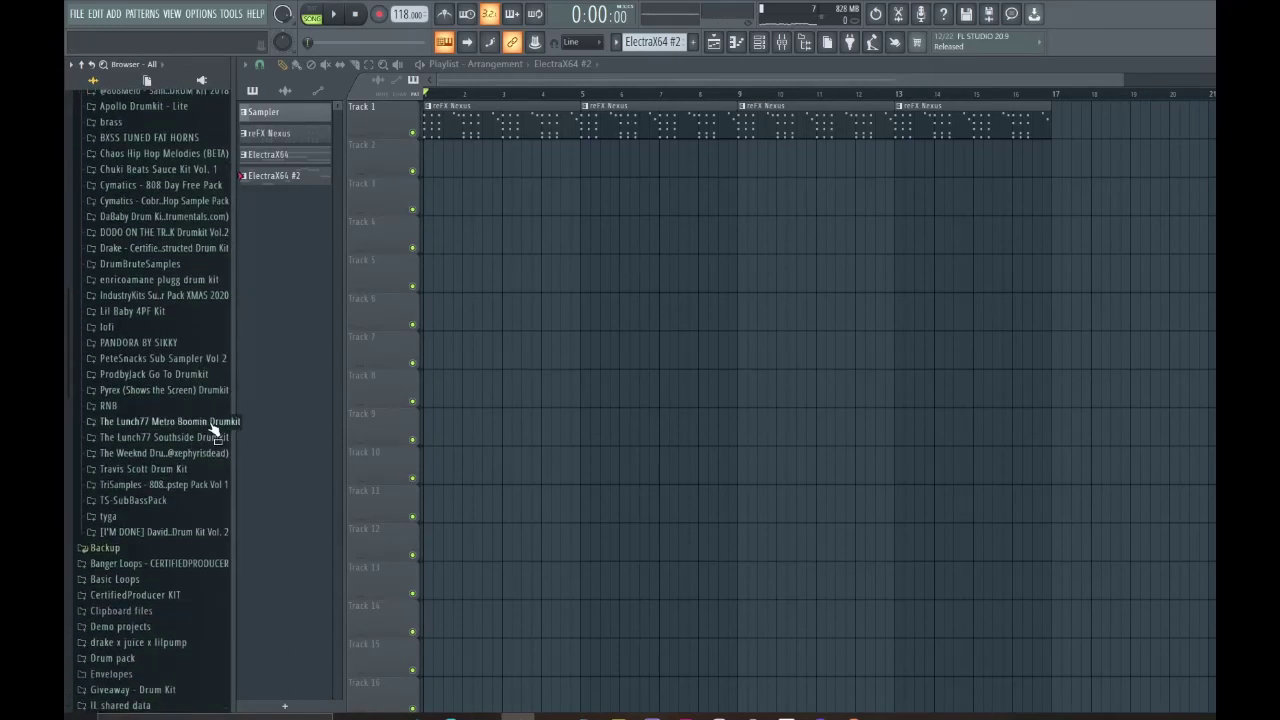
{"action": "scroll", "coordinate": [213, 400], "scroll_direction": "up", "scroll_amount": 2}
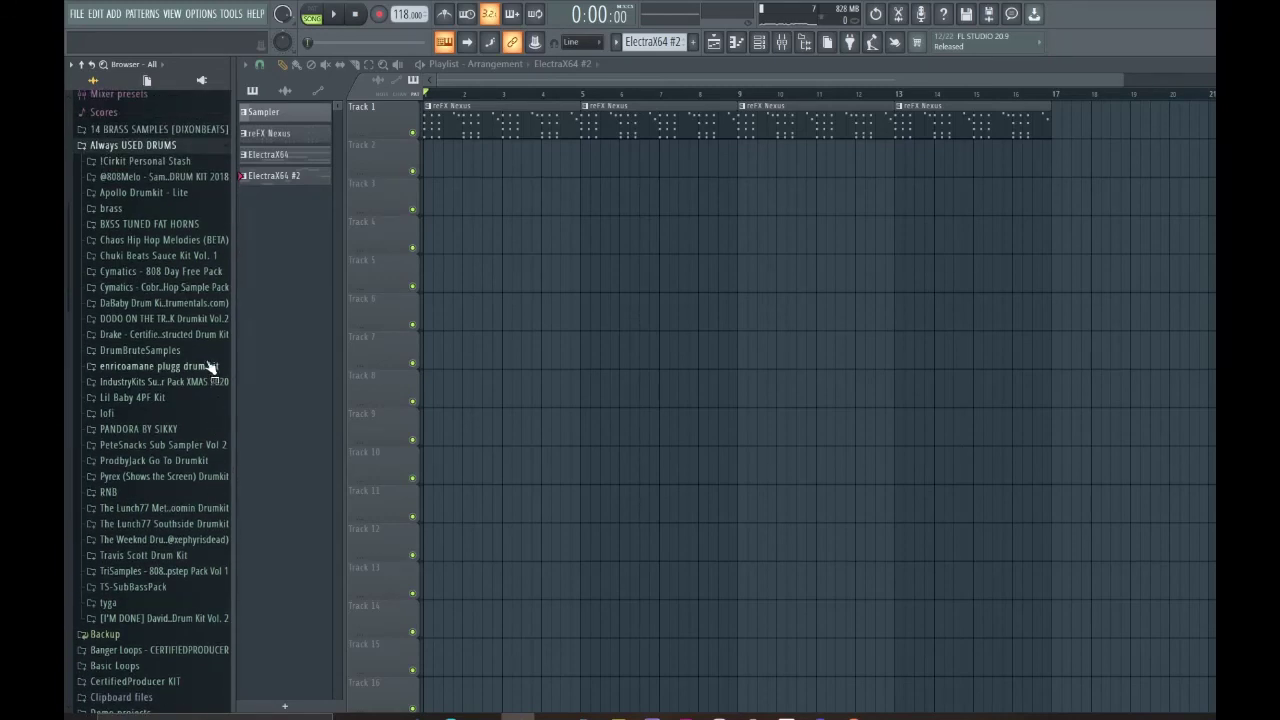
{"action": "left_click", "coordinate": [212, 336]}
{"action": "scroll", "coordinate": [209, 360], "scroll_direction": "down", "scroll_amount": 4}
{"action": "scroll", "coordinate": [209, 369], "scroll_direction": "down", "scroll_amount": 1}
{"action": "left_click", "coordinate": [130, 319]}
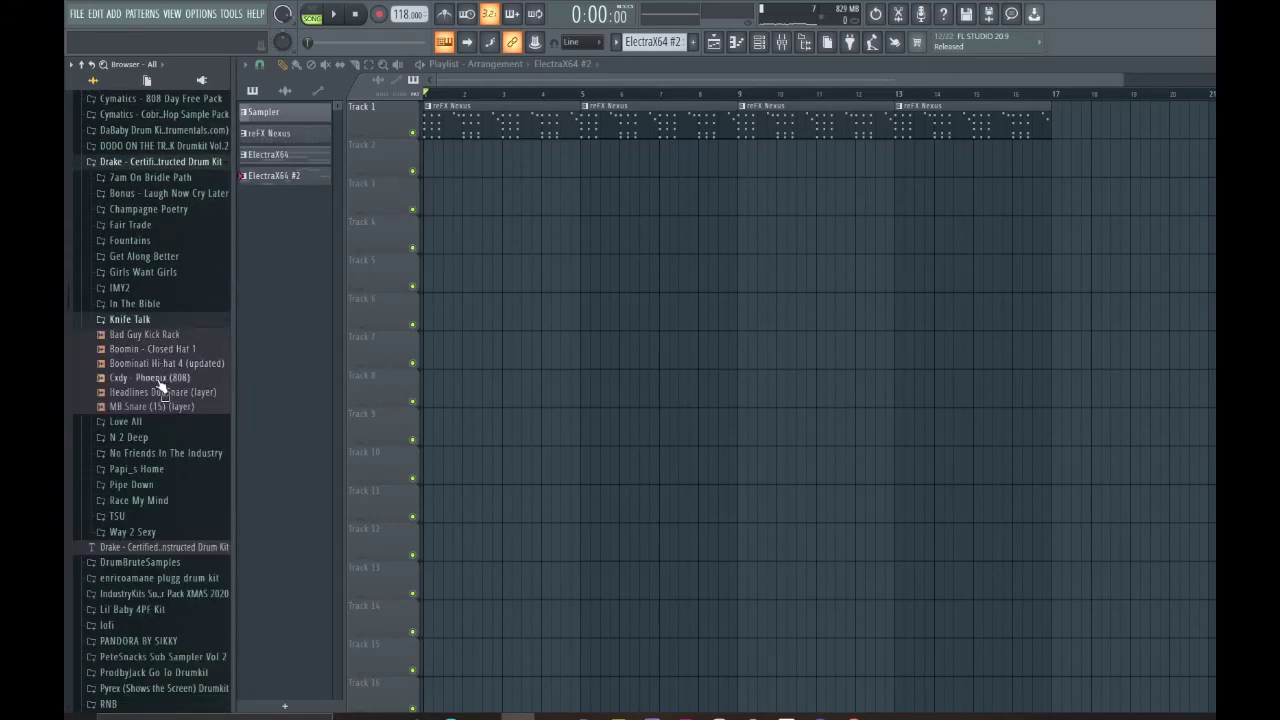
{"action": "left_click", "coordinate": [149, 305]}
{"action": "left_click", "coordinate": [153, 307]}
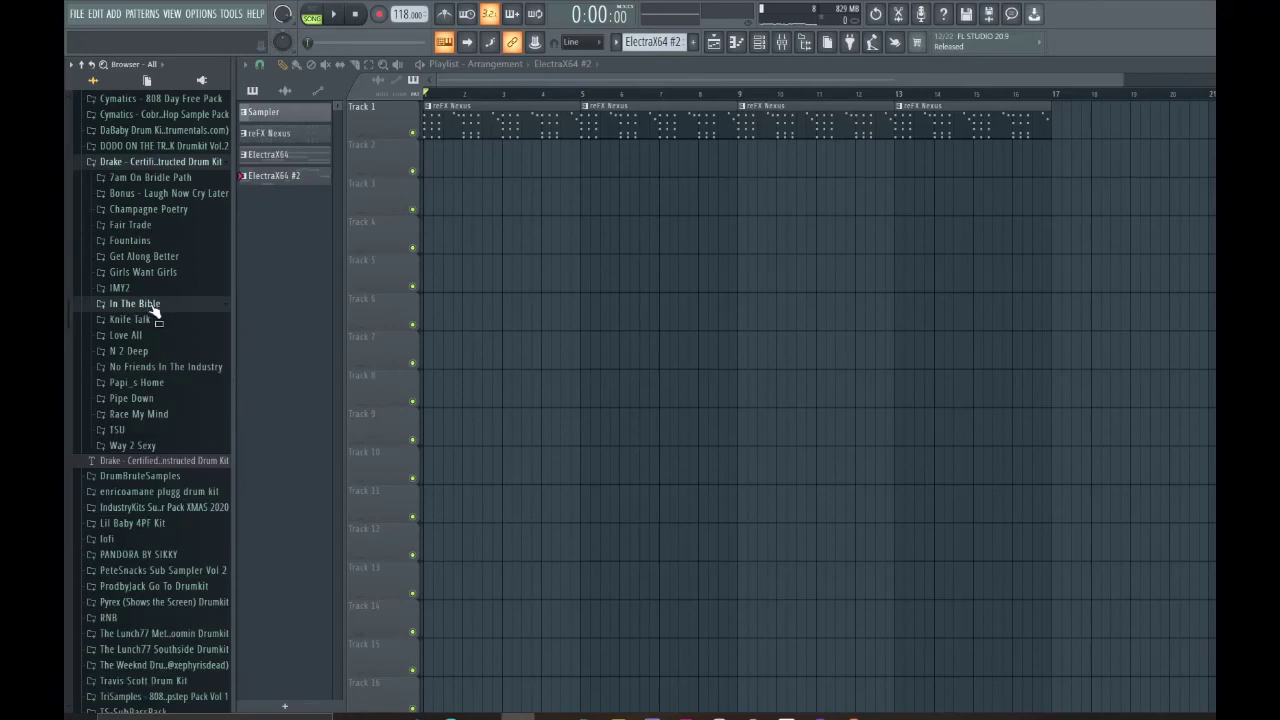
{"action": "left_click", "coordinate": [155, 308]}
{"action": "left_click", "coordinate": [150, 303]}
{"action": "left_click", "coordinate": [158, 272]}
{"action": "left_click", "coordinate": [152, 256]}
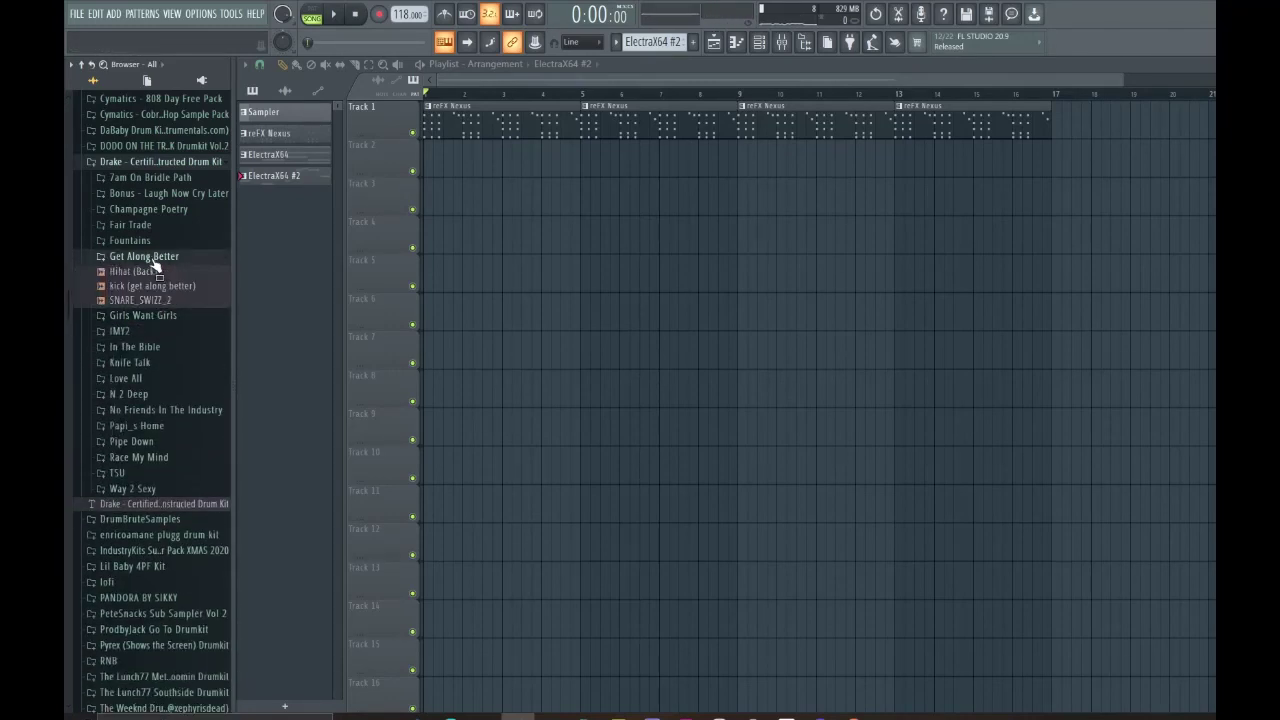
Audition SNARE_SWIZZ_2 from the Get Along Better folder and load it into channel 4 of the channel rack.
{"action": "left_click", "coordinate": [163, 301]}
{"action": "left_click_drag", "start_coordinate": [166, 306], "coordinate": [572, 216]}
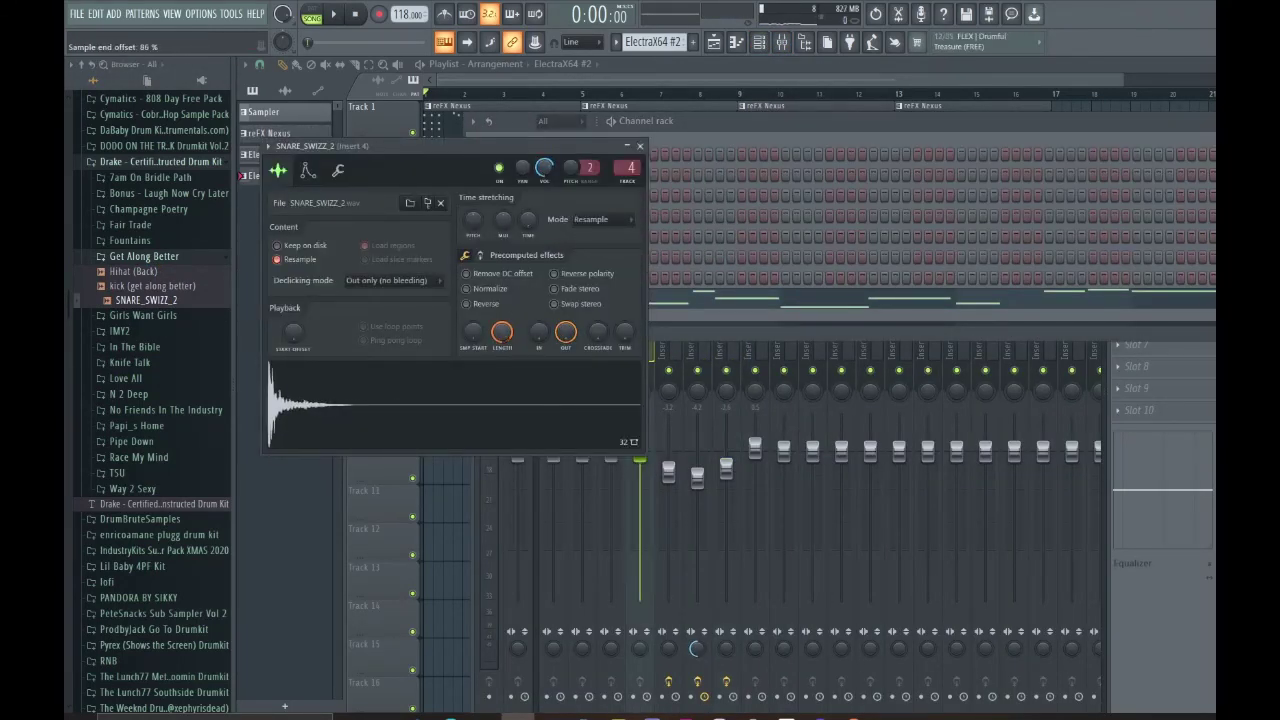
{"action": "key", "text": "Escape"}
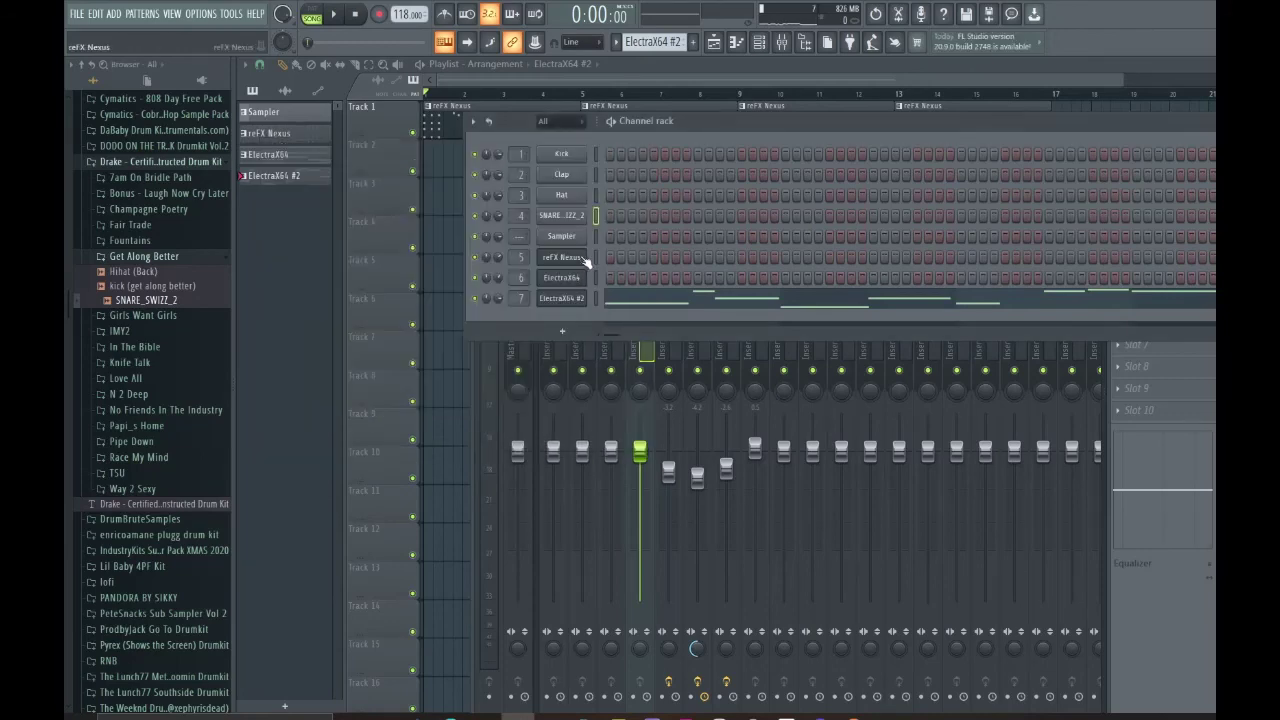
Place SNARE_SWIZZ_2 hits on steps 4 and 7 of the ElectraX64 #2 pattern.
{"action": "left_click", "coordinate": [643, 216]}
{"action": "left_click", "coordinate": [676, 216]}
{"action": "left_click", "coordinate": [303, 162]}
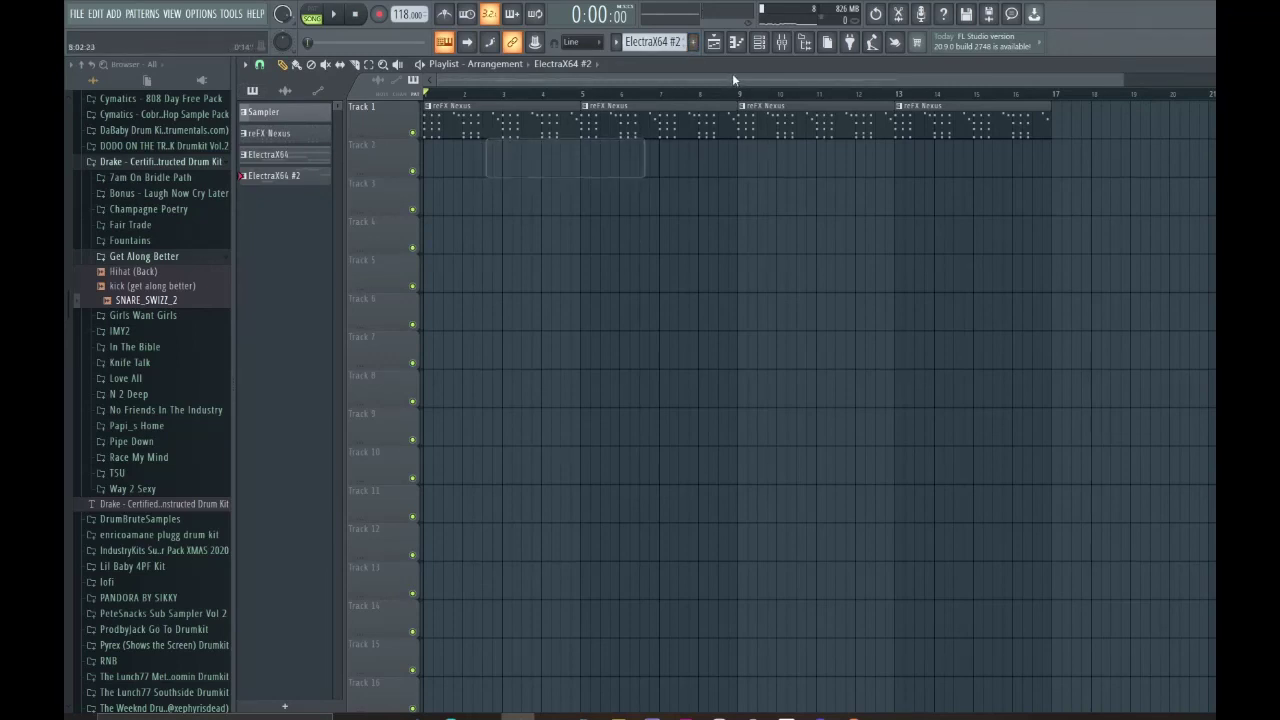
{"action": "key", "text": "F6"}
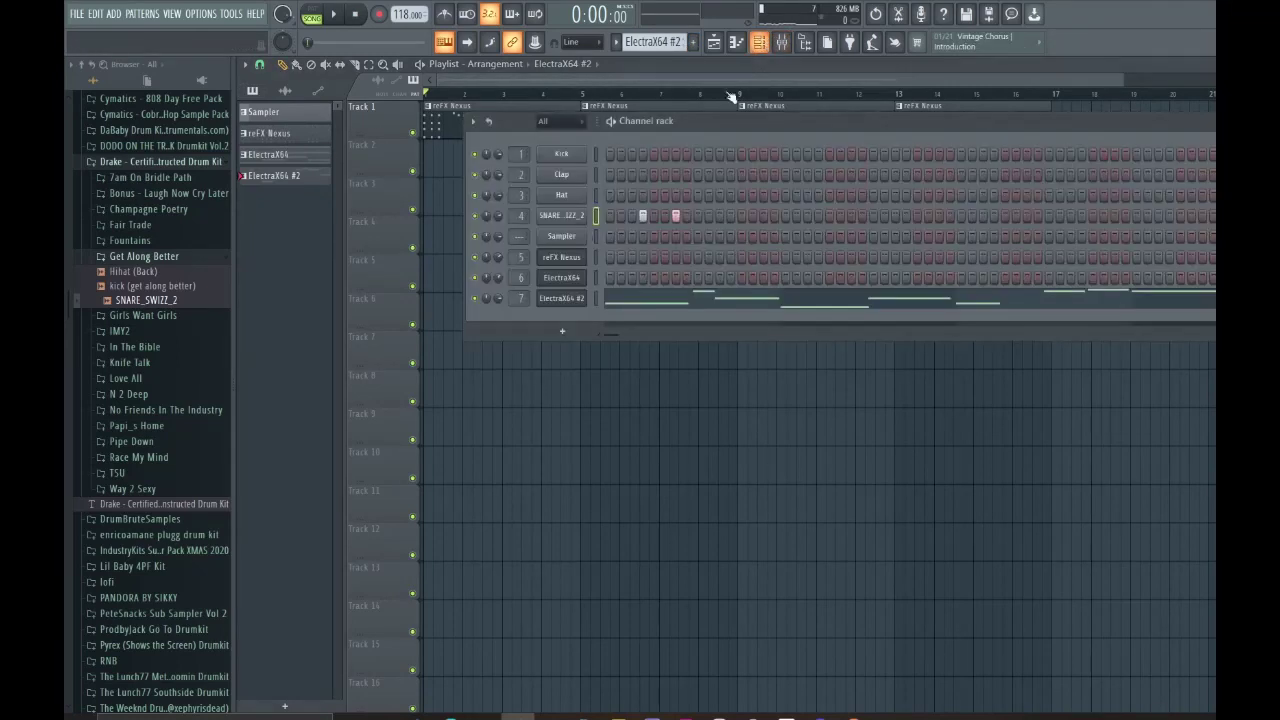
Create a new pattern named dr.
{"action": "left_click", "coordinate": [695, 47]}
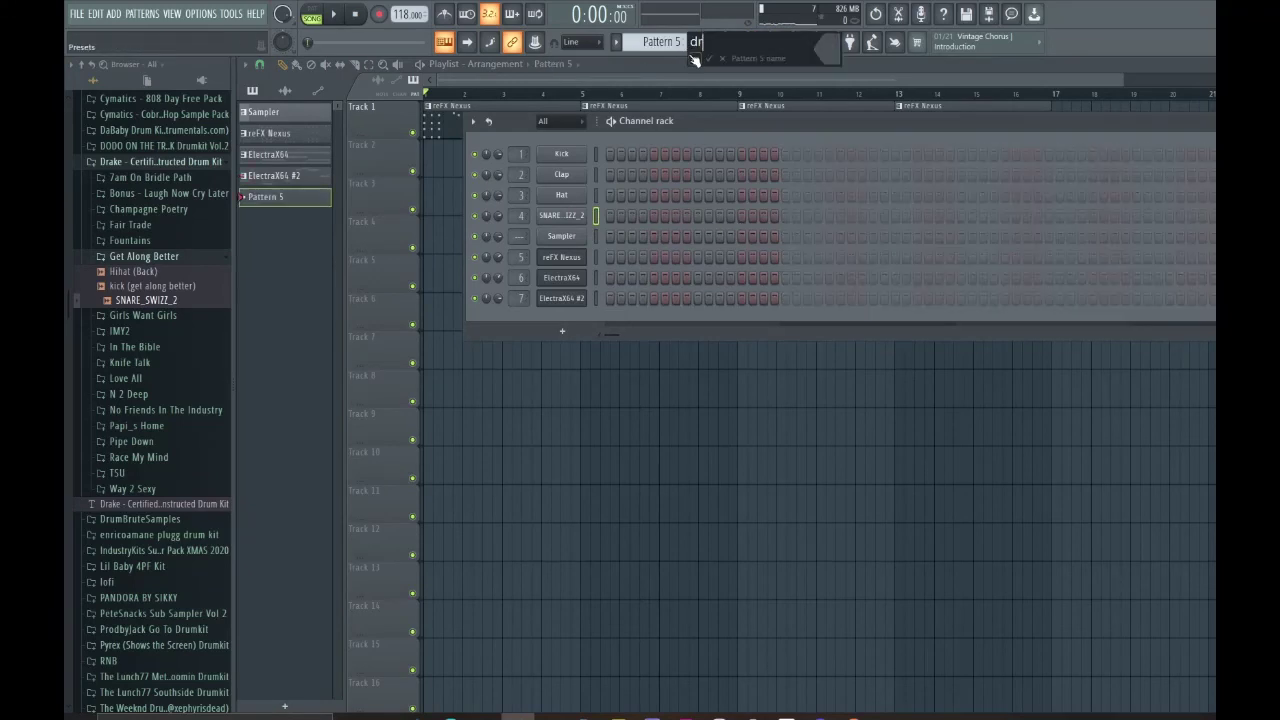
{"action": "type", "text": "dr"}
{"action": "key", "text": "Return"}
Place the dr pattern at bar 1 of Track 2, extend the clip to four bars and duplicate it three times up to bar 17.
{"action": "left_click", "coordinate": [455, 162]}
{"action": "left_click_drag", "start_coordinate": [458, 162], "coordinate": [596, 163]}
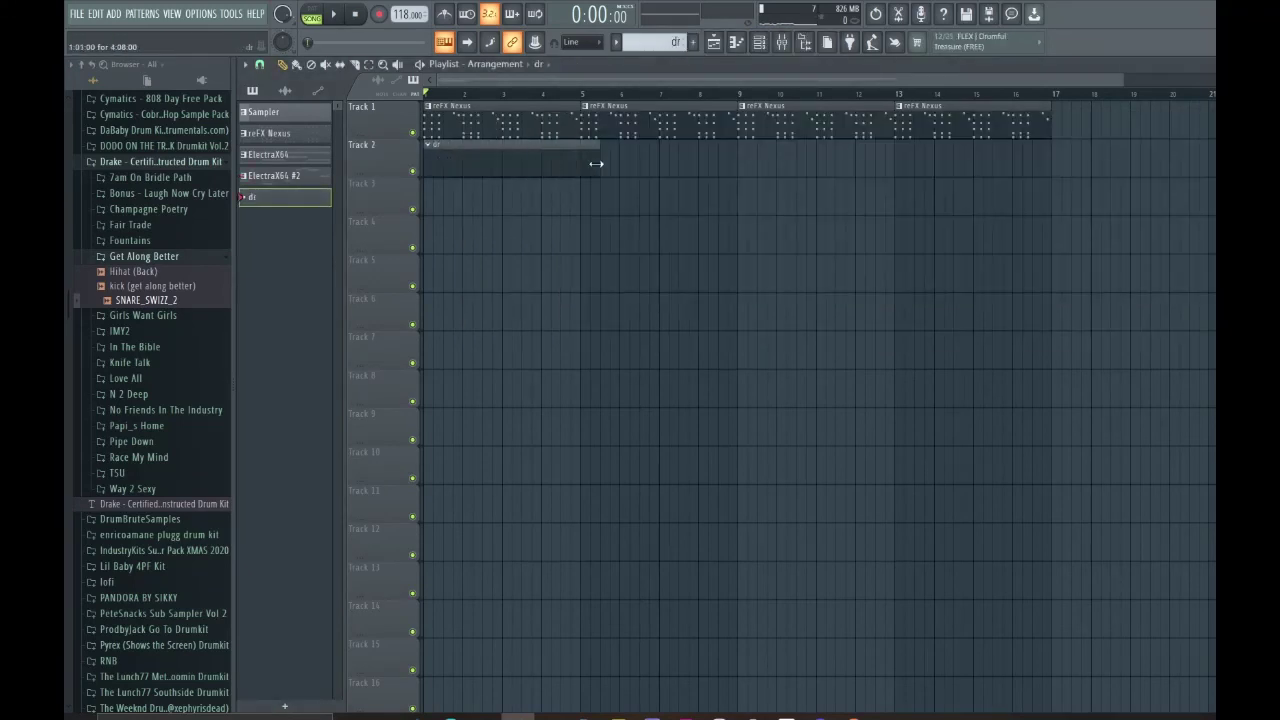
{"action": "left_click", "coordinate": [576, 165], "text": "ctrl"}
{"action": "key", "text": "ctrl+b"}
{"action": "key", "text": "ctrl+b"}
{"action": "key", "text": "ctrl+b"}
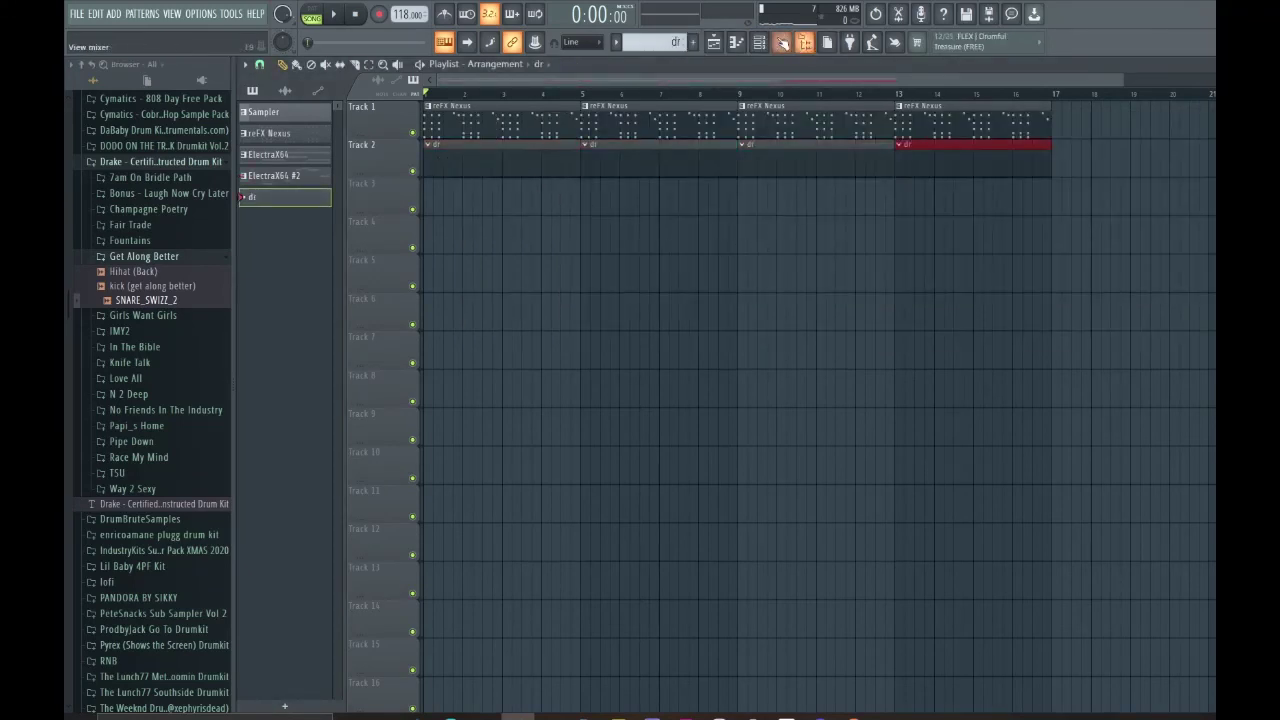
Place SNARE_SWIZZ_2 hits on steps 4, 7, 12 and 15 of the dr pattern and set the channel's volume to 84%.
{"action": "key", "text": "F6"}
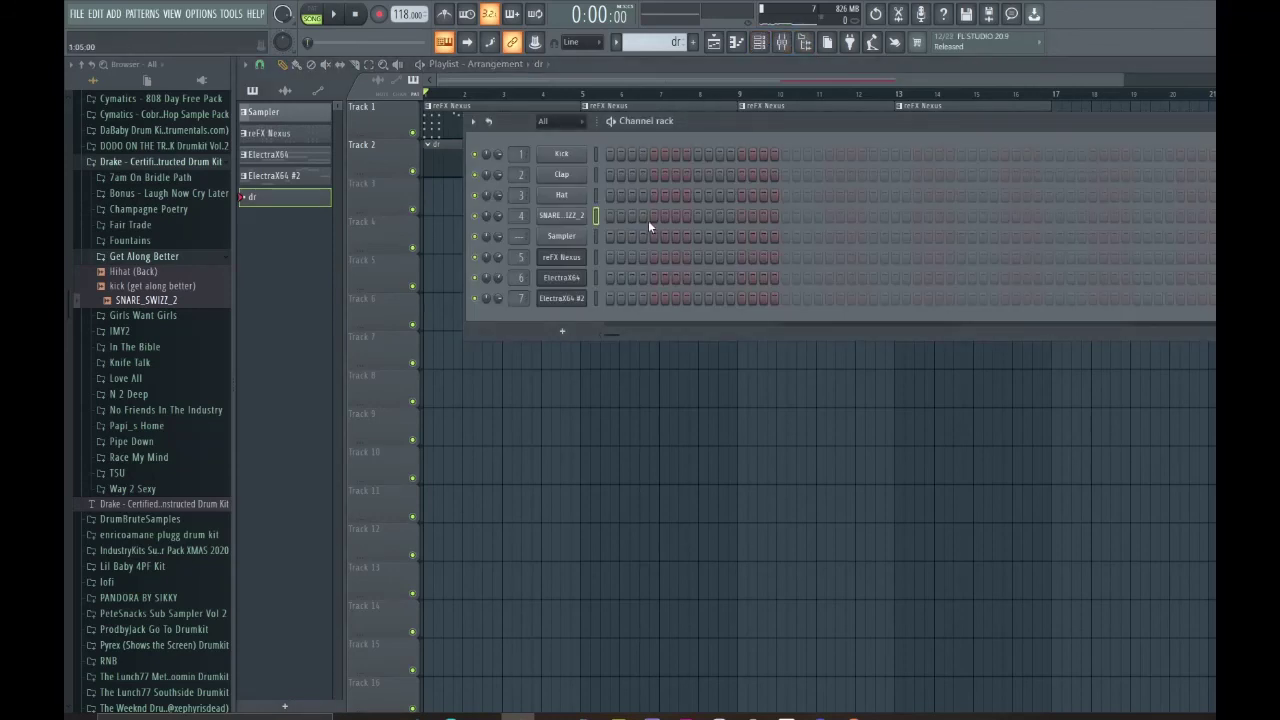
{"action": "left_click", "coordinate": [644, 217]}
{"action": "key", "text": "space"}
{"action": "left_click", "coordinate": [676, 217]}
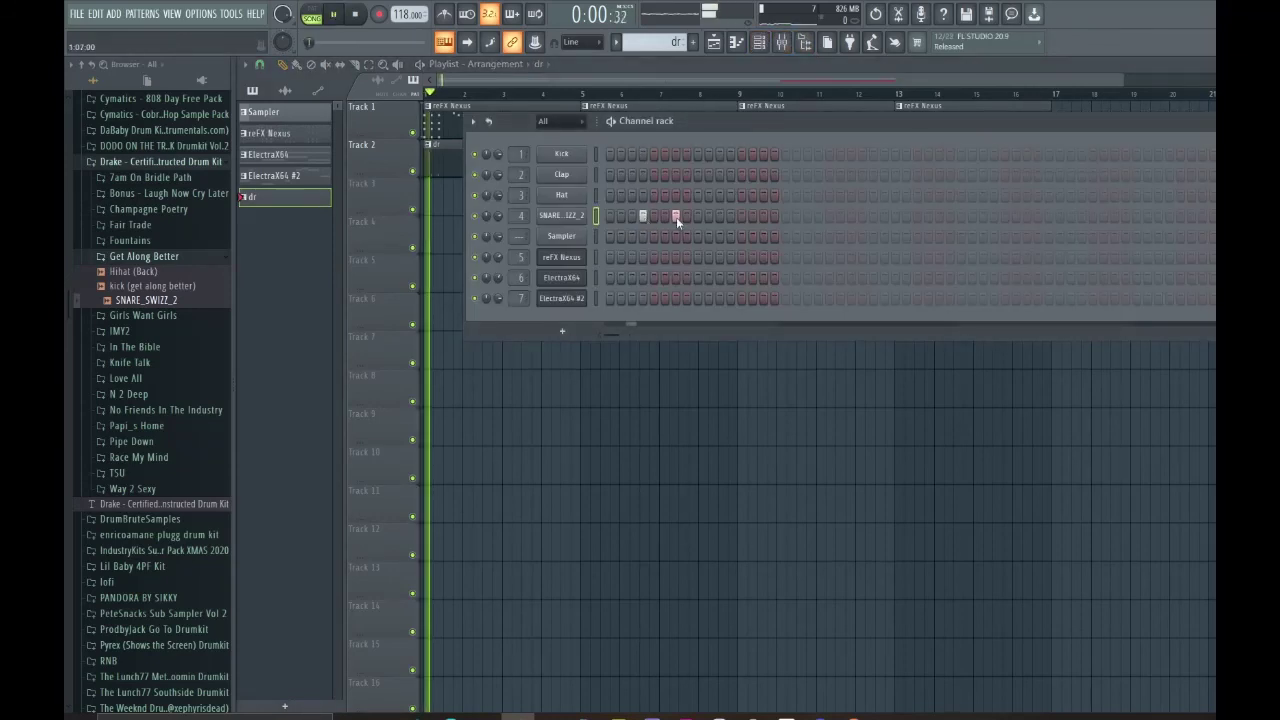
{"action": "left_click", "coordinate": [730, 216]}
{"action": "left_click", "coordinate": [763, 216]}
{"action": "key", "text": "space"}
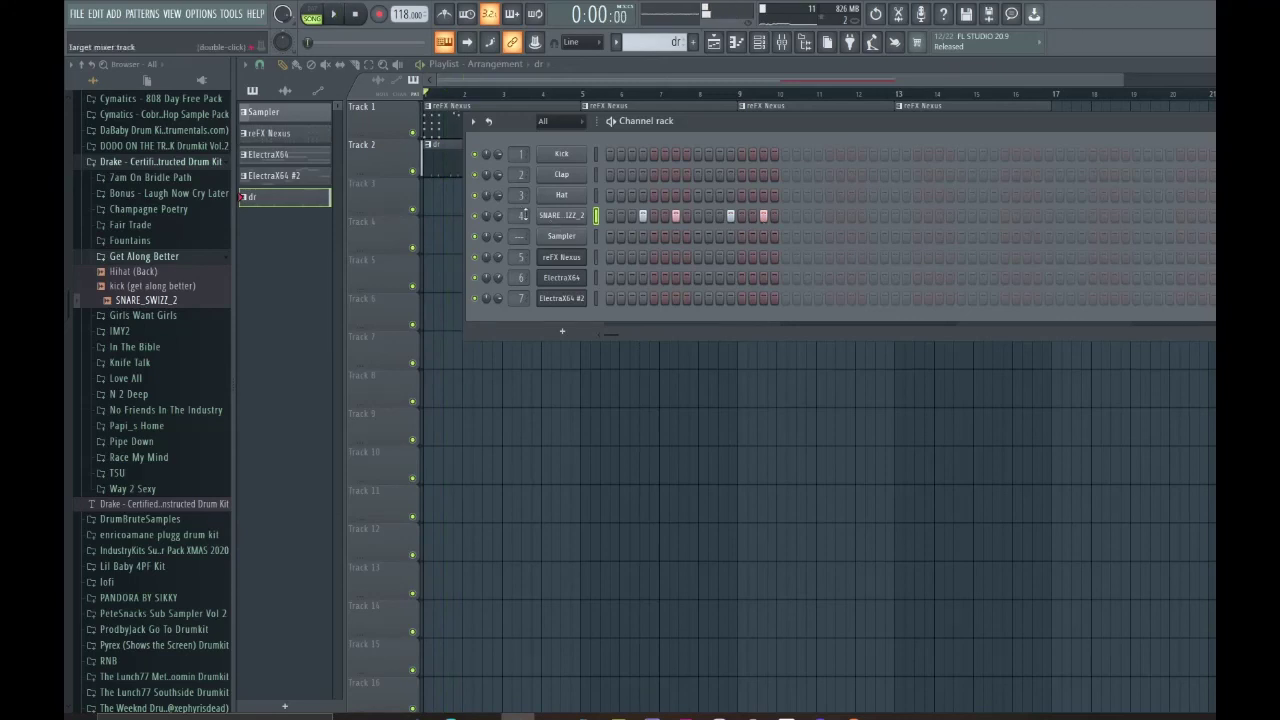
{"action": "left_click", "coordinate": [560, 217]}
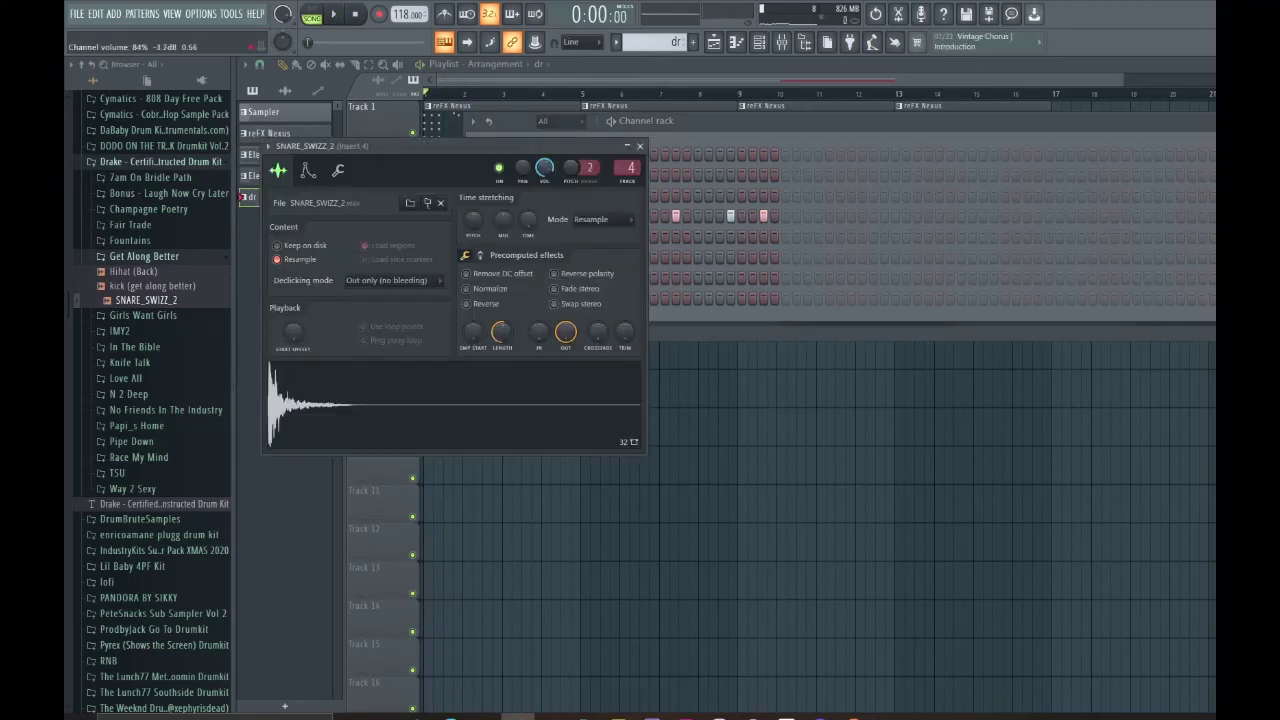
{"action": "key", "text": "Escape"}
{"action": "key", "text": "space"}
{"action": "left_click", "coordinate": [829, 216]}
{"action": "left_click", "coordinate": [862, 216]}
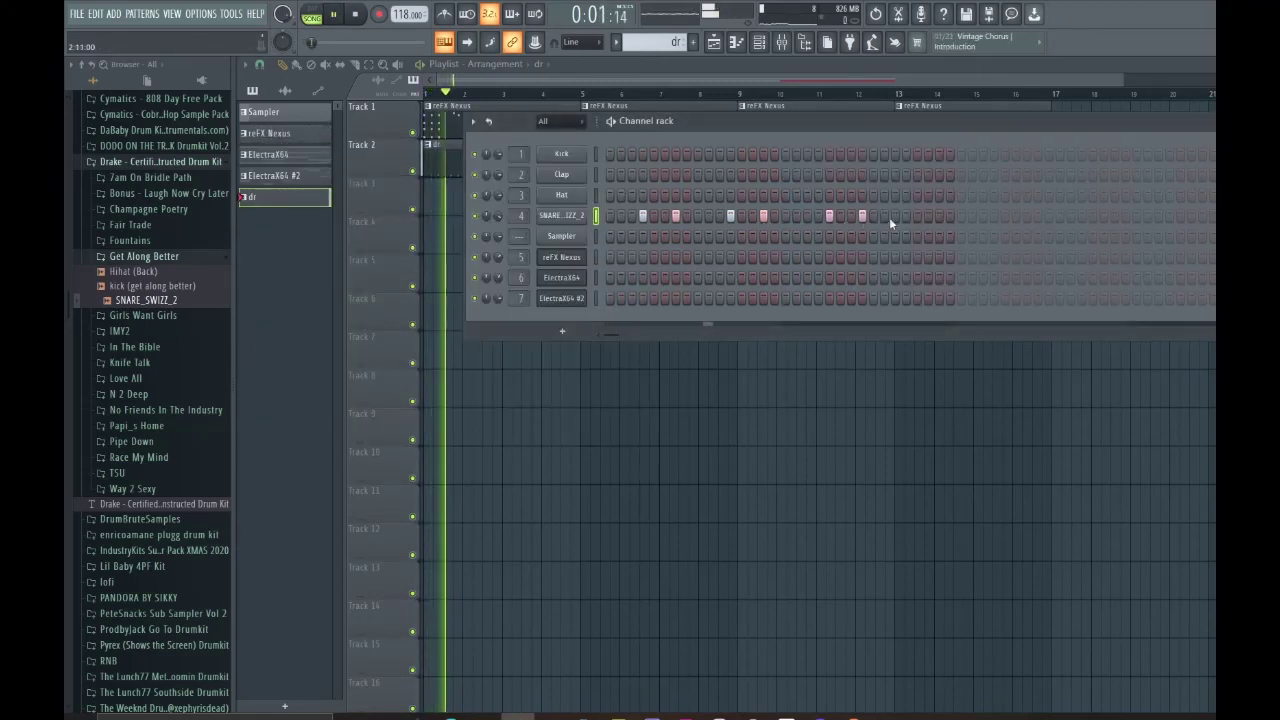
{"action": "left_click", "coordinate": [906, 216]}
{"action": "left_click", "coordinate": [939, 216]}
{"action": "key", "text": "space"}
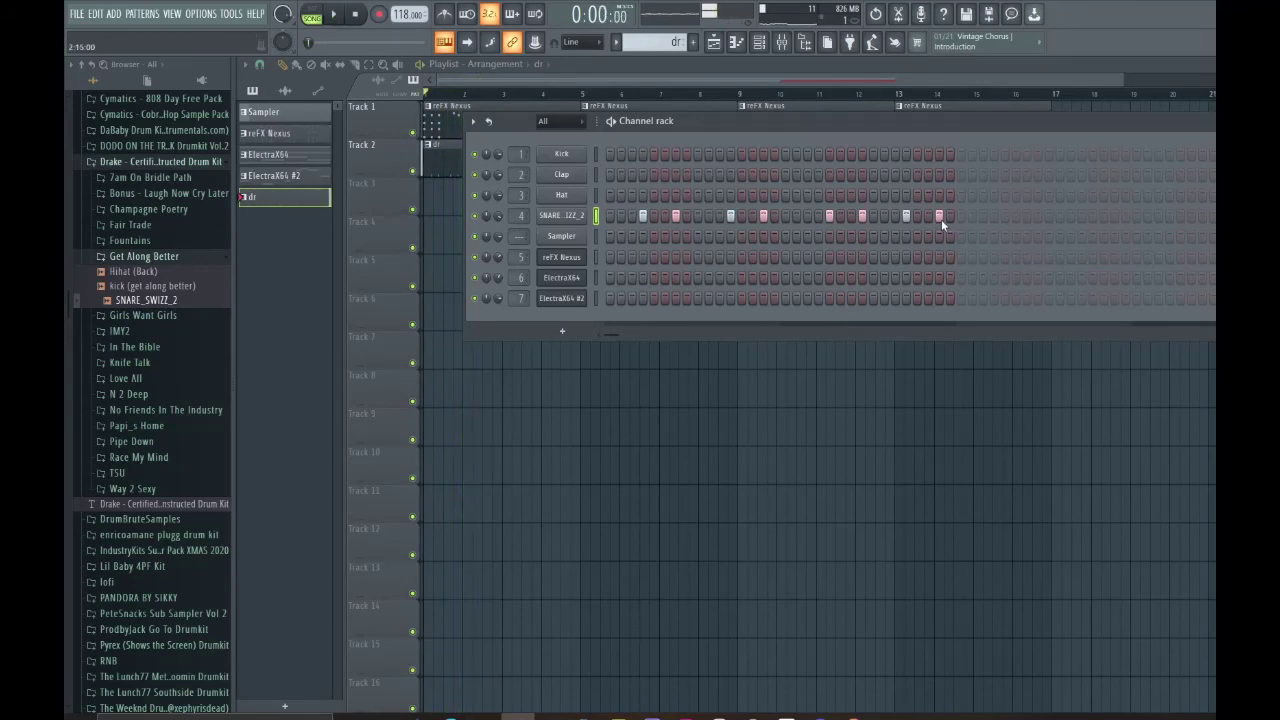
{"action": "right_click", "coordinate": [939, 216]}
{"action": "right_click", "coordinate": [906, 216]}
{"action": "right_click", "coordinate": [862, 216]}
{"action": "right_click", "coordinate": [829, 216]}
Add SNARE_SWIZZ_2 hits on steps 20, 23, 28 and 31 of the dr pattern during playback.
{"action": "key", "text": "space"}
{"action": "left_click", "coordinate": [818, 216]}
{"action": "left_click", "coordinate": [851, 216]}
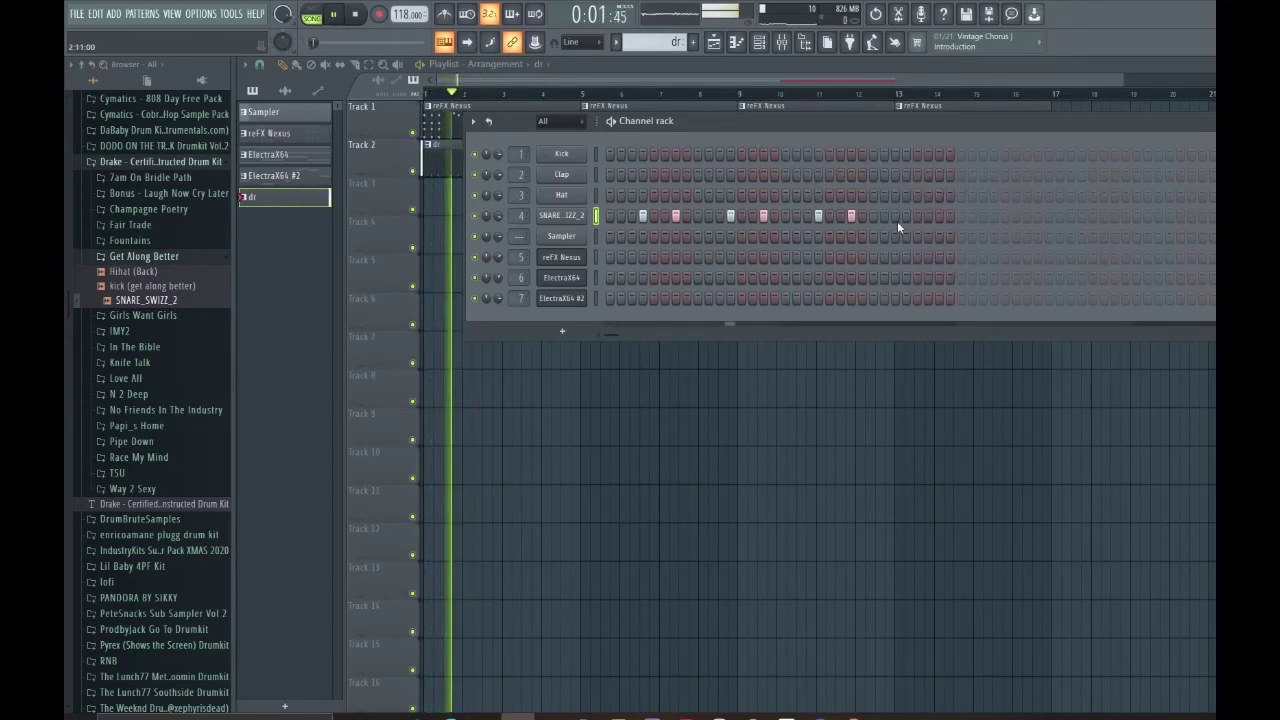
{"action": "left_click", "coordinate": [906, 216]}
{"action": "left_click", "coordinate": [939, 216]}
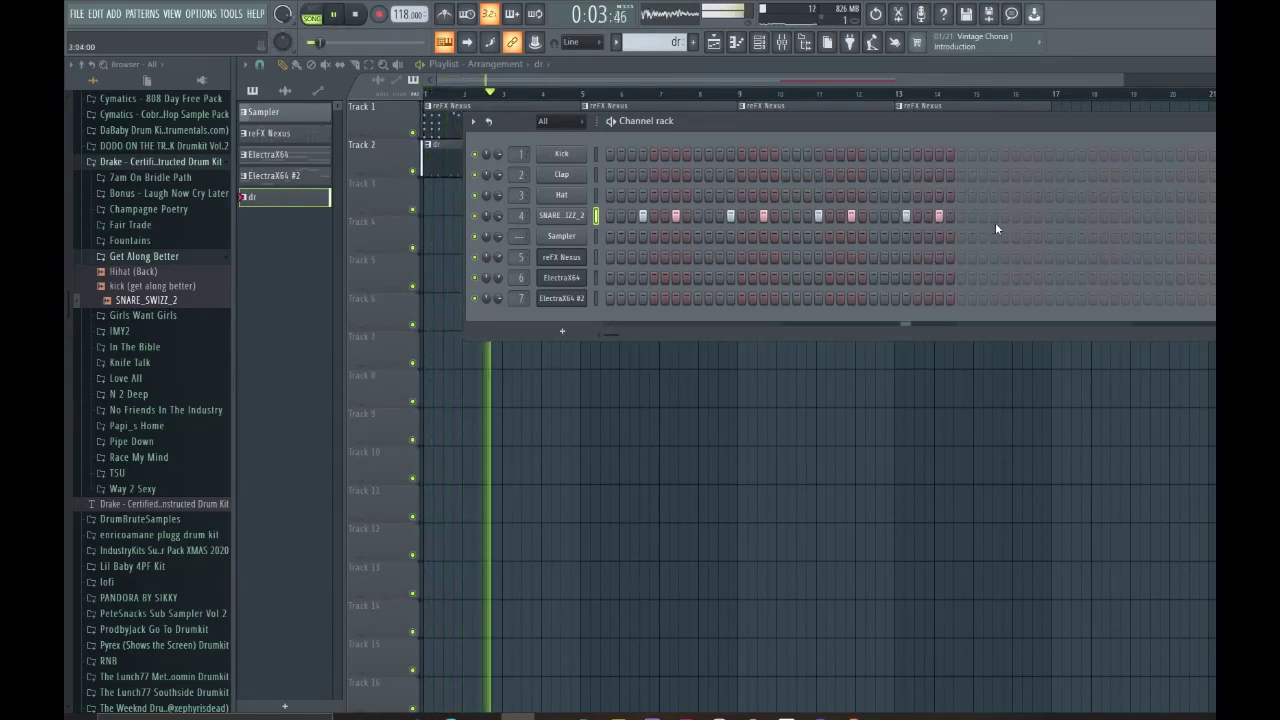
{"action": "key", "text": "space"}
Duplicate all SNARE_SWIZZ_2 notes of bars 1–2 into bars 3–4 of the dr pattern in the piano roll.
{"action": "right_click", "coordinate": [580, 219]}
{"action": "left_click", "coordinate": [620, 232]}
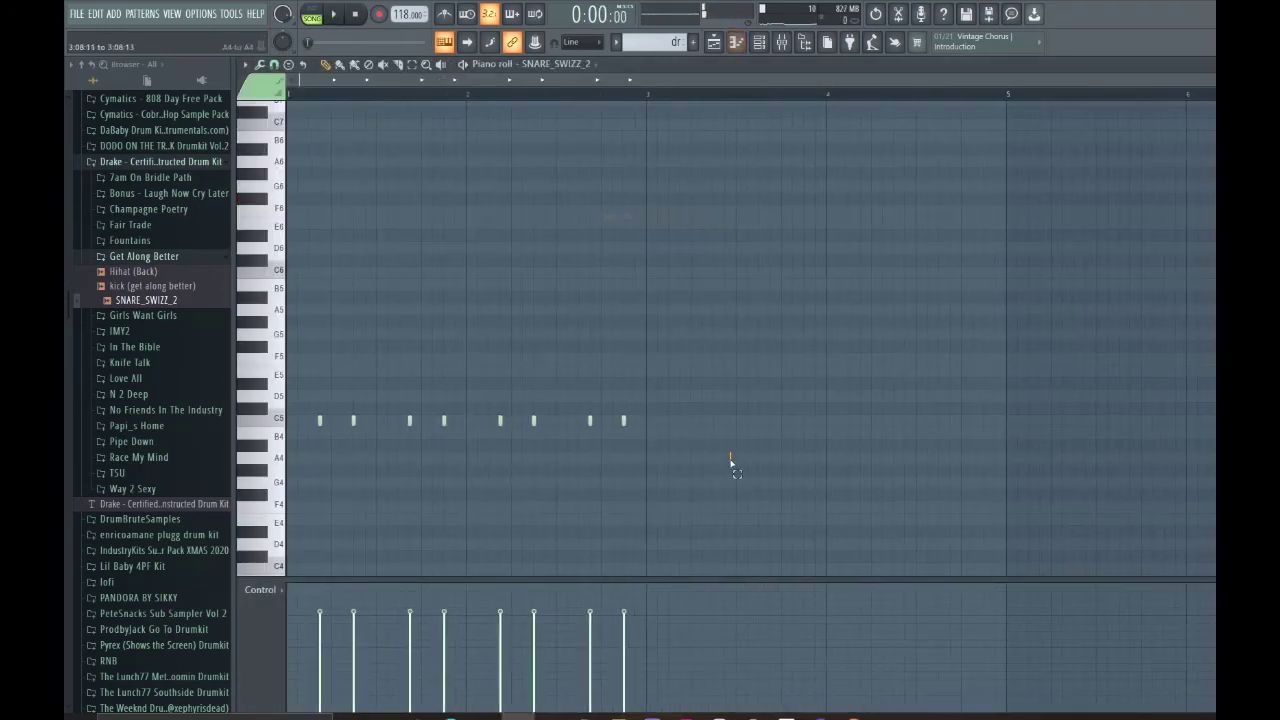
{"action": "key", "text": "ctrl+a"}
{"action": "left_click_drag", "start_coordinate": [319, 421], "coordinate": [679, 420]}
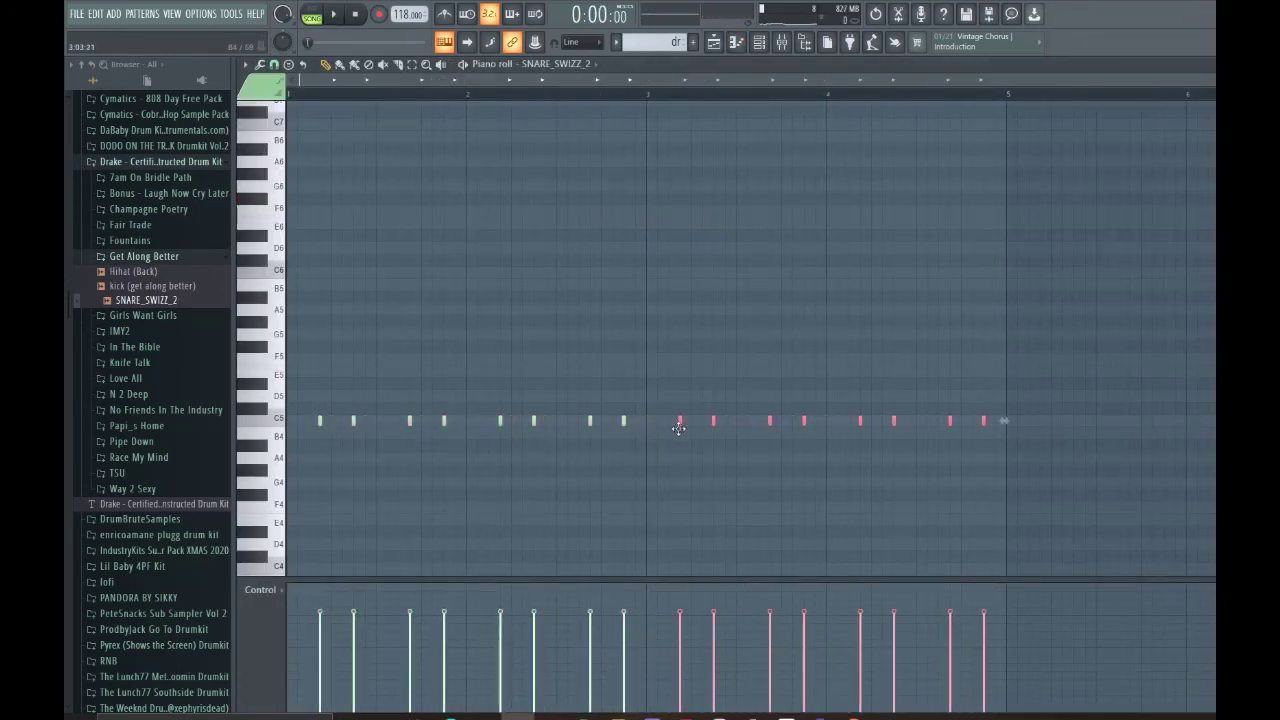
Load kick (get along better) and Hihat (Back) onto the Kick and Clap channels and fill the kick every 4 steps.
{"action": "left_click", "coordinate": [759, 44]}
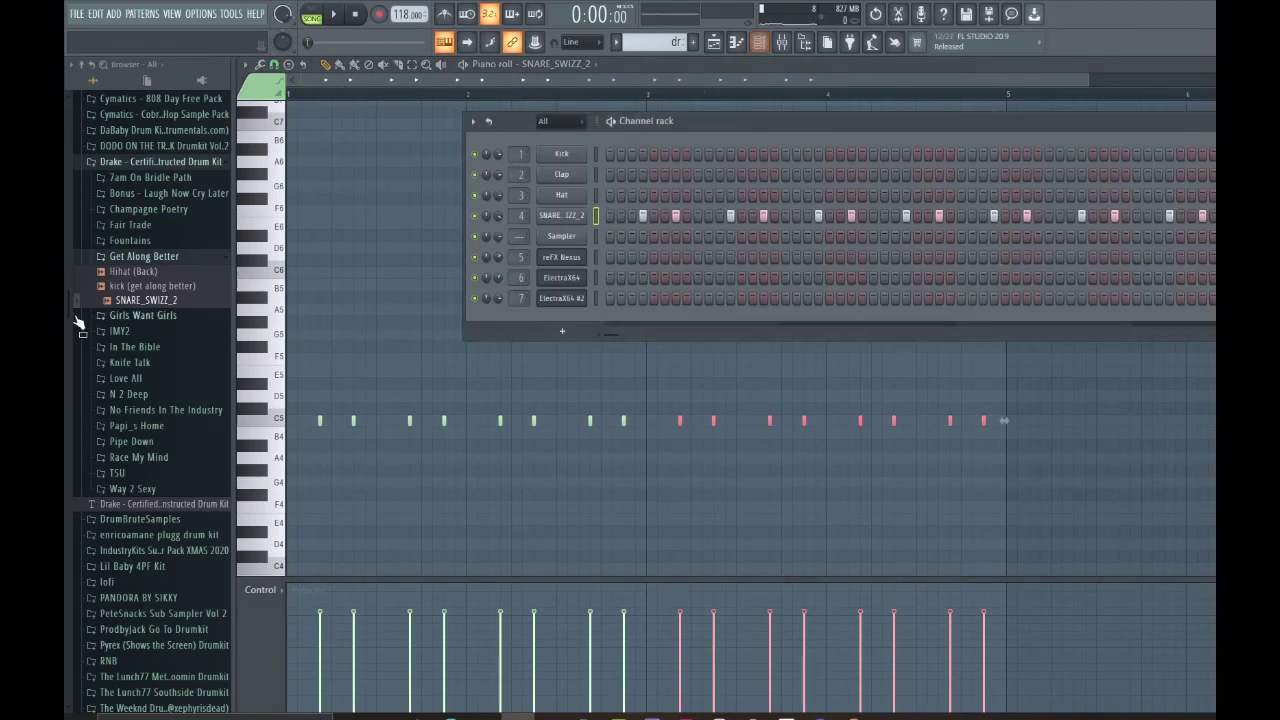
{"action": "left_click_drag", "start_coordinate": [152, 286], "coordinate": [562, 175]}
{"action": "right_click", "coordinate": [585, 155]}
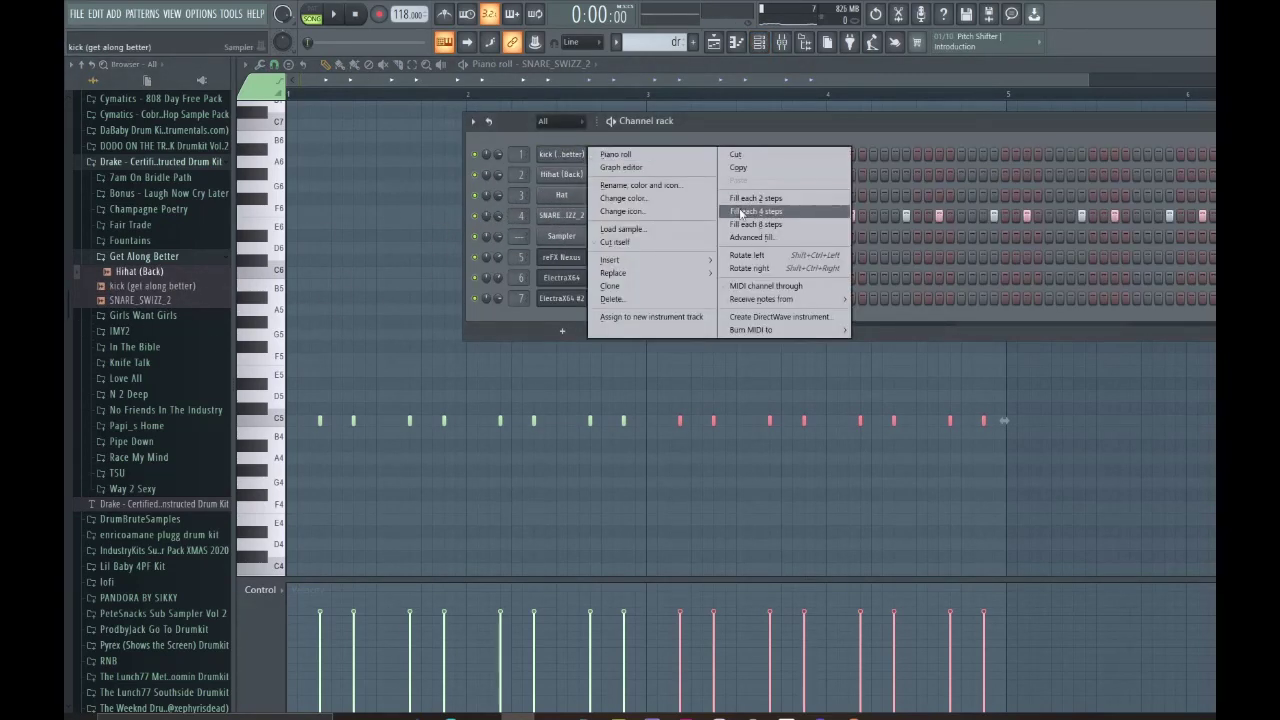
{"action": "left_click", "coordinate": [740, 211]}
Add Hihat (Back) hits on every fourth step from step 3 to step 55 of the dr pattern during playback.
{"action": "key", "text": "space"}
{"action": "left_click", "coordinate": [631, 175]}
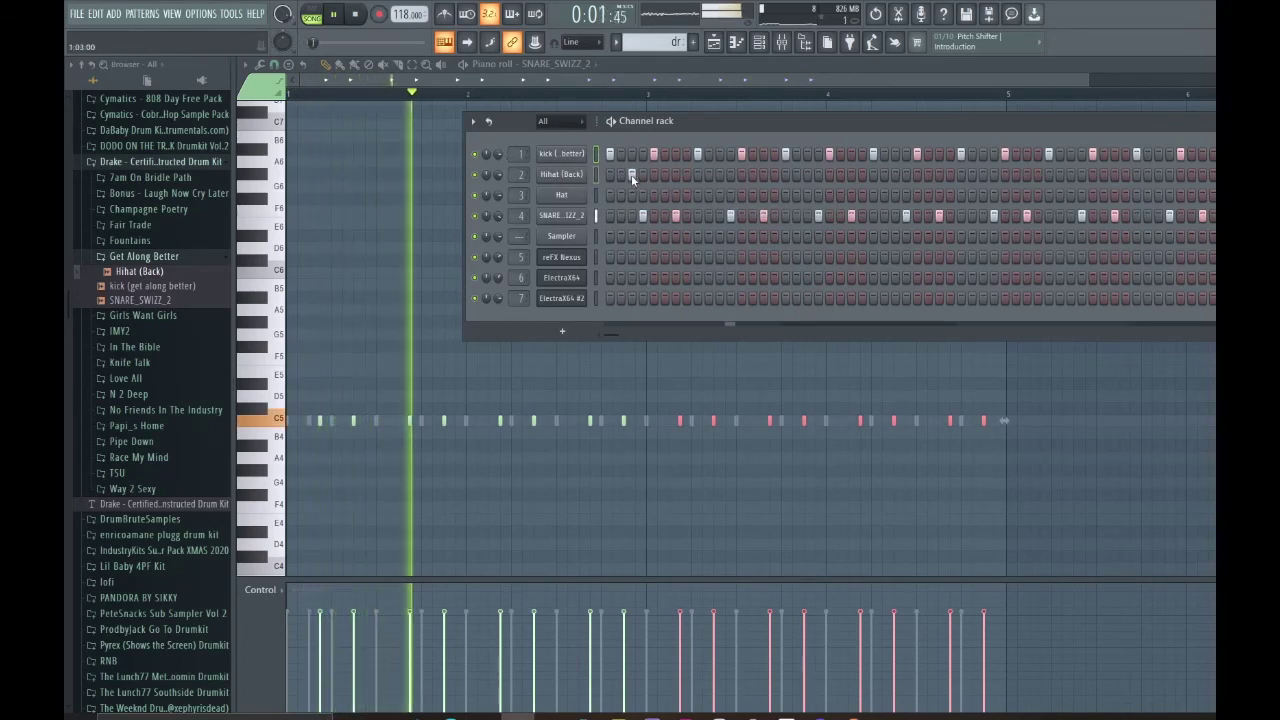
{"action": "left_click", "coordinate": [675, 175]}
{"action": "left_click", "coordinate": [719, 175]}
{"action": "left_click", "coordinate": [763, 175]}
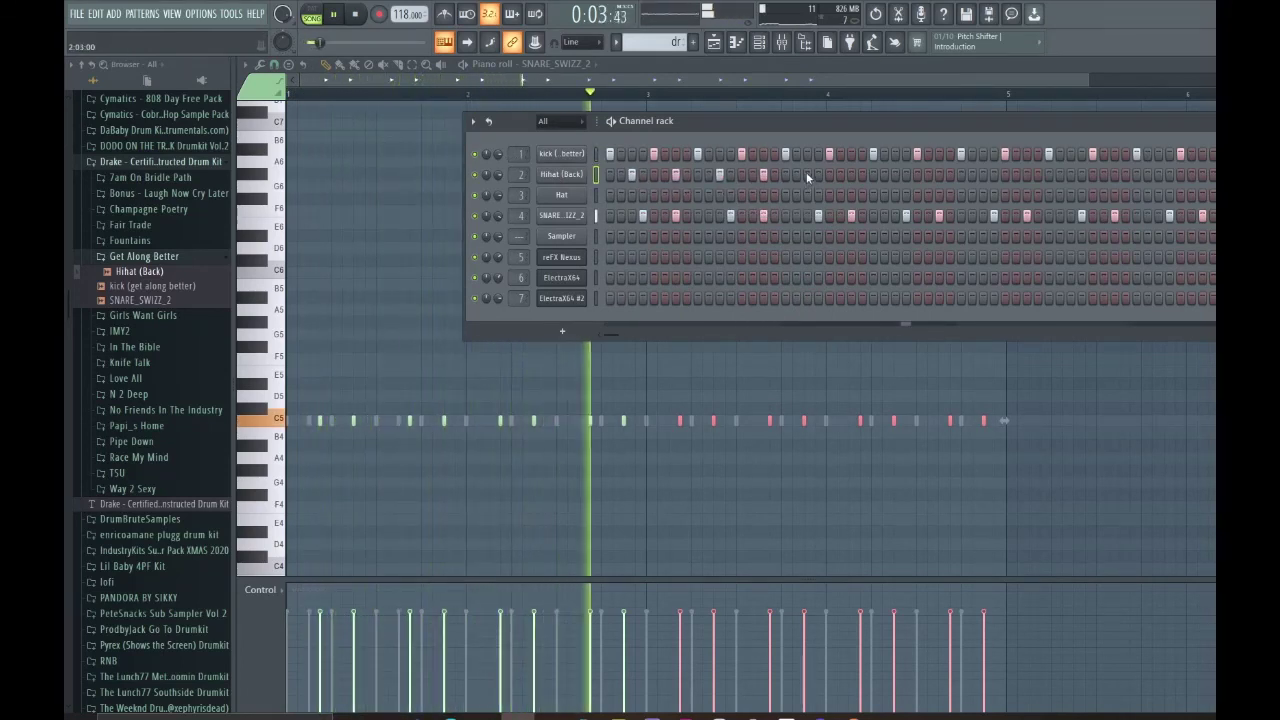
{"action": "left_click", "coordinate": [807, 175]}
{"action": "left_click", "coordinate": [851, 175]}
{"action": "left_click", "coordinate": [895, 175]}
{"action": "left_click", "coordinate": [939, 175]}
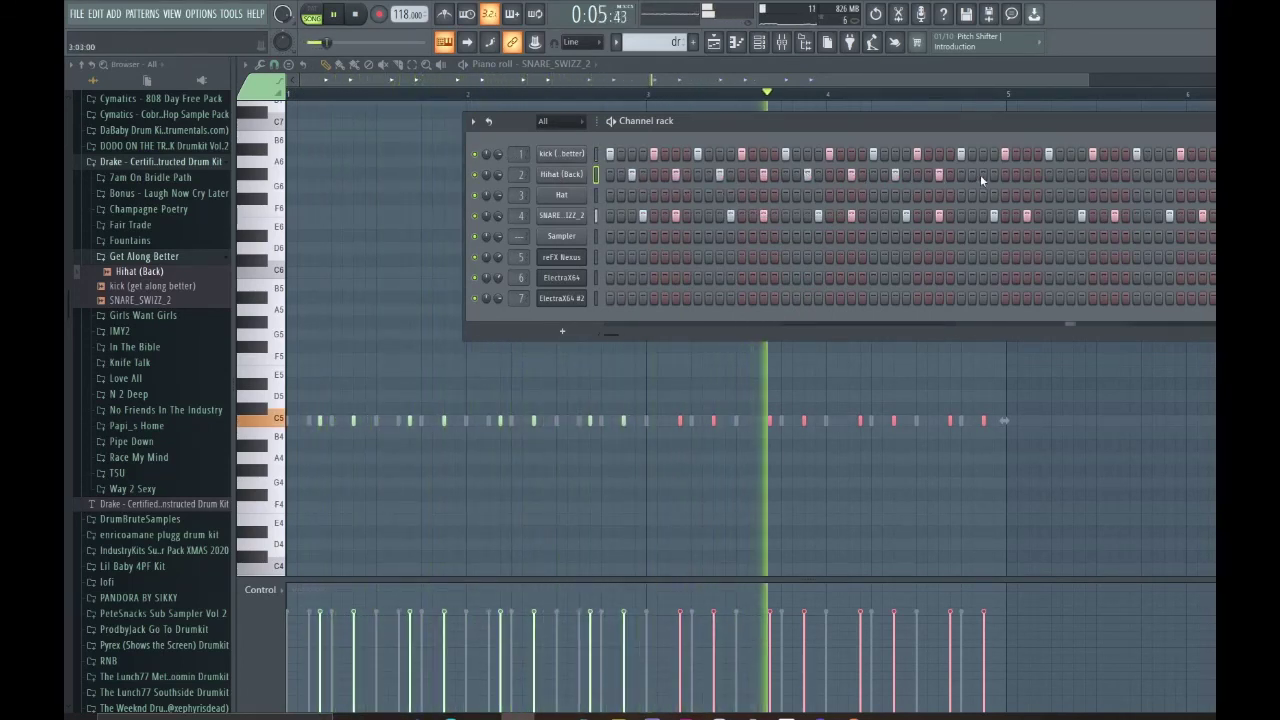
{"action": "left_click", "coordinate": [983, 175]}
{"action": "left_click", "coordinate": [1027, 175]}
{"action": "left_click", "coordinate": [1071, 175]}
{"action": "left_click", "coordinate": [1115, 175]}
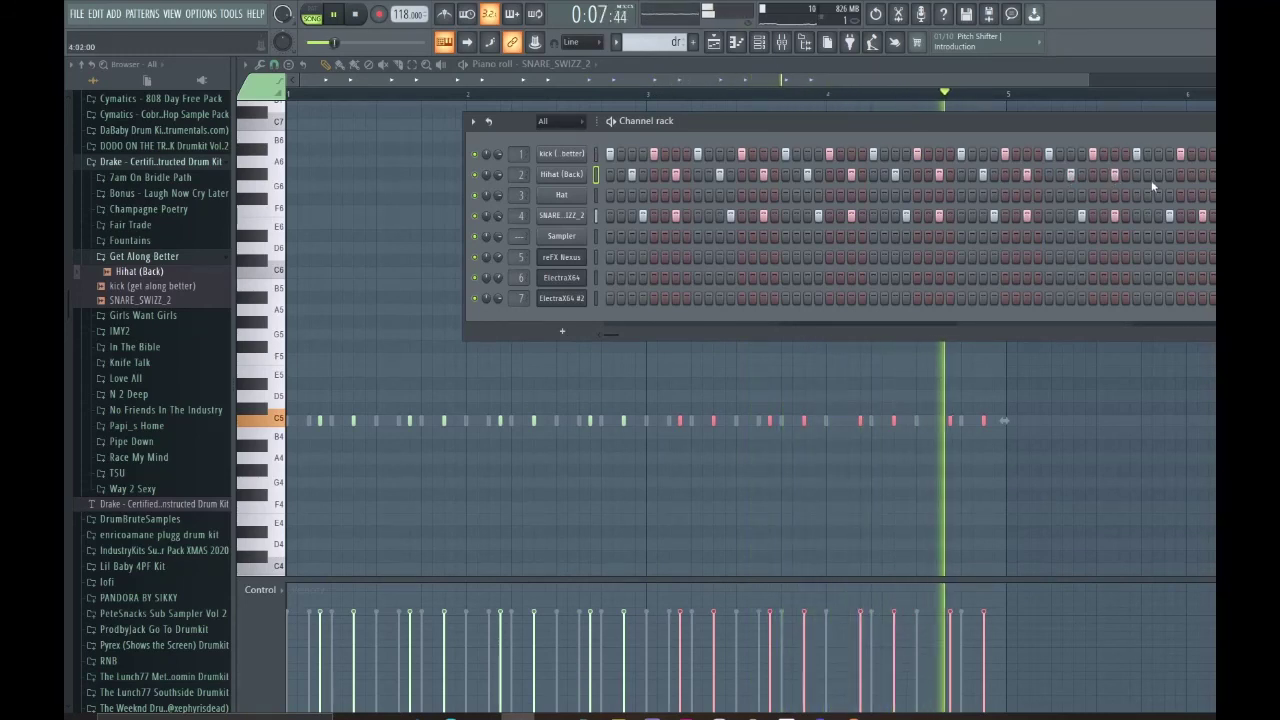
{"action": "left_click", "coordinate": [1159, 175]}
{"action": "left_click", "coordinate": [1203, 175]}
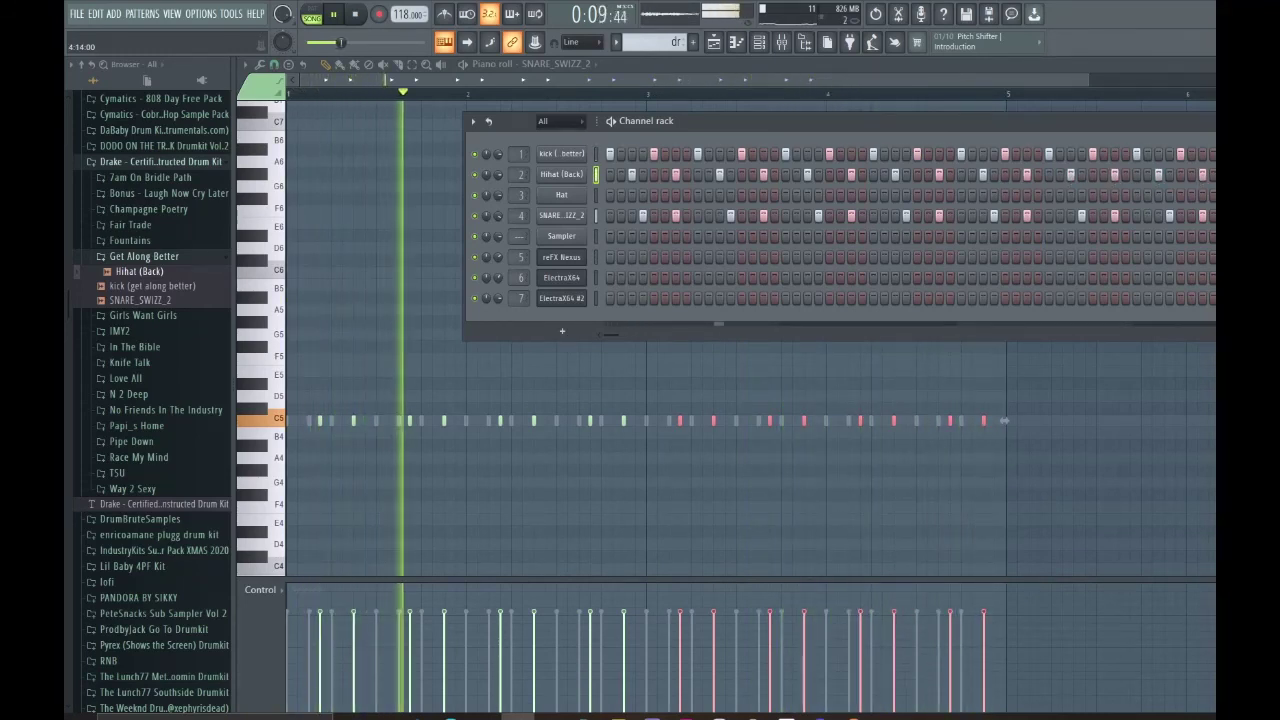
Place the ElectraX64 and ElectraX64 #2 patterns at bar 9 of Tracks 3 and 4, duplicate them up to bar 17, and stop playback.
{"action": "left_click", "coordinate": [714, 43]}
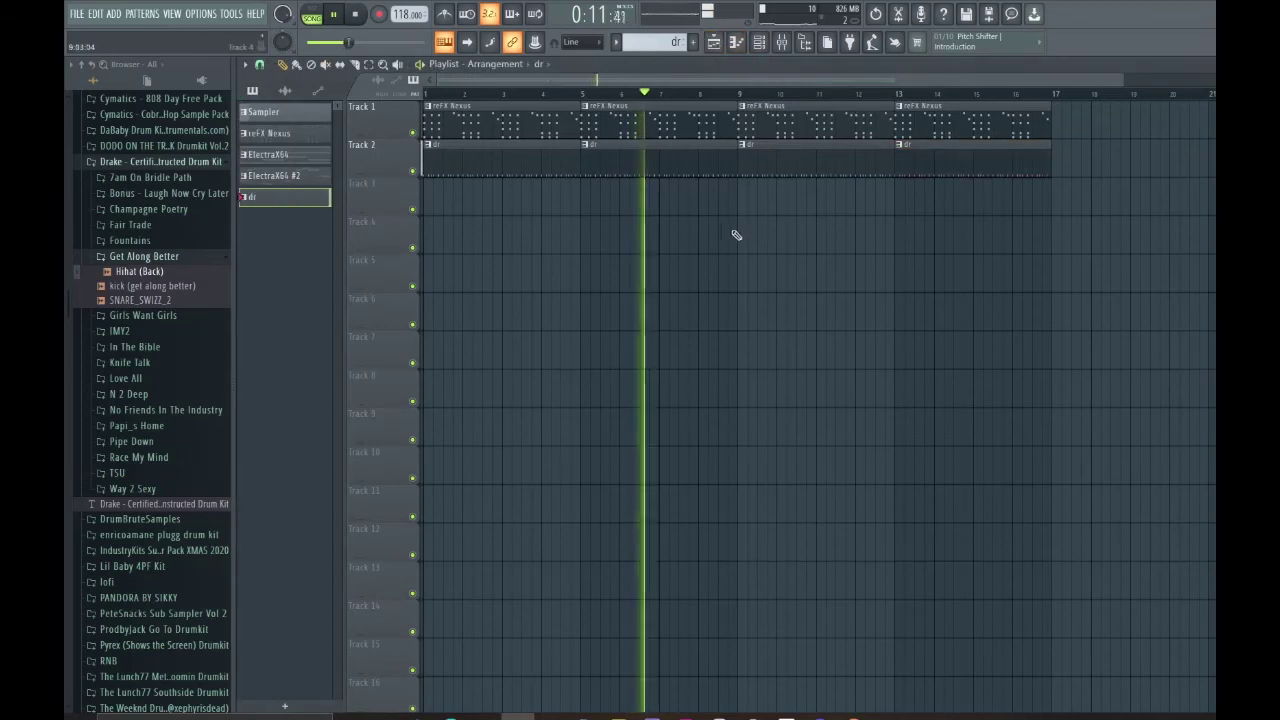
{"action": "left_click", "coordinate": [284, 172]}
{"action": "left_click_drag", "start_coordinate": [285, 160], "coordinate": [738, 200]}
{"action": "key", "text": "ctrl+b"}
{"action": "left_click", "coordinate": [864, 334]}
{"action": "scroll", "coordinate": [864, 334], "scroll_direction": "down", "scroll_amount": 2}
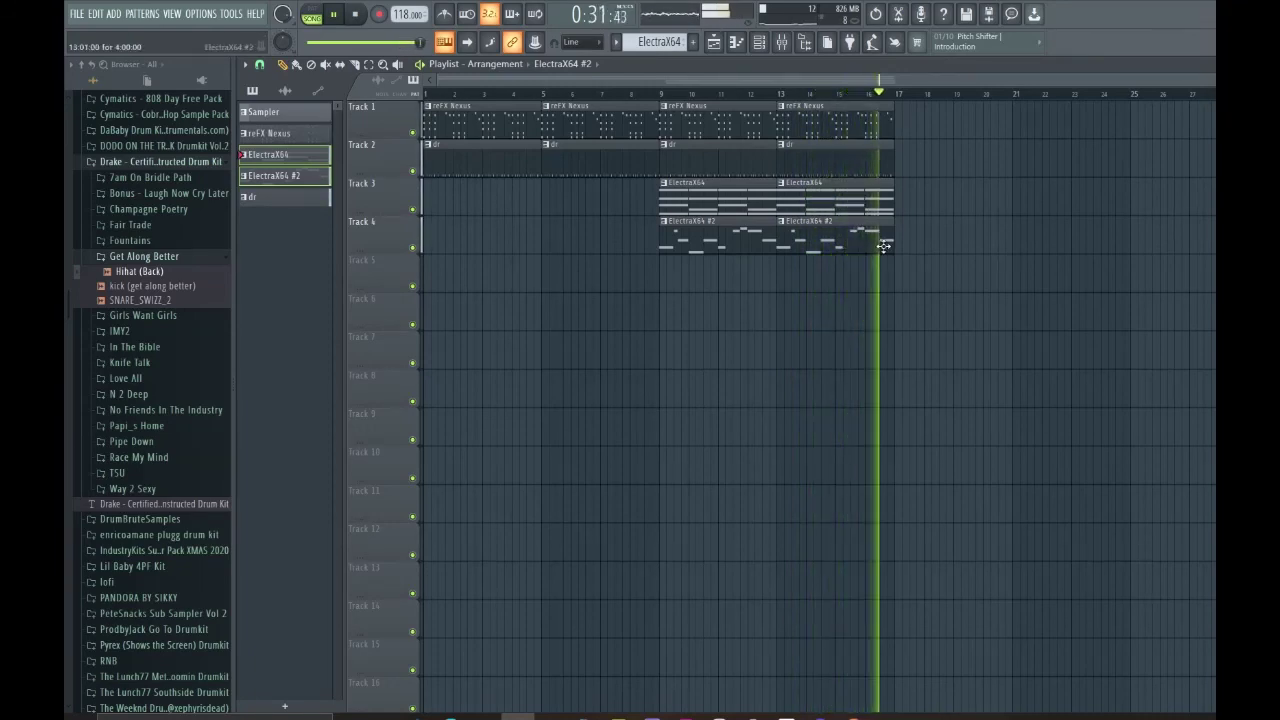
{"action": "key", "text": "space"}
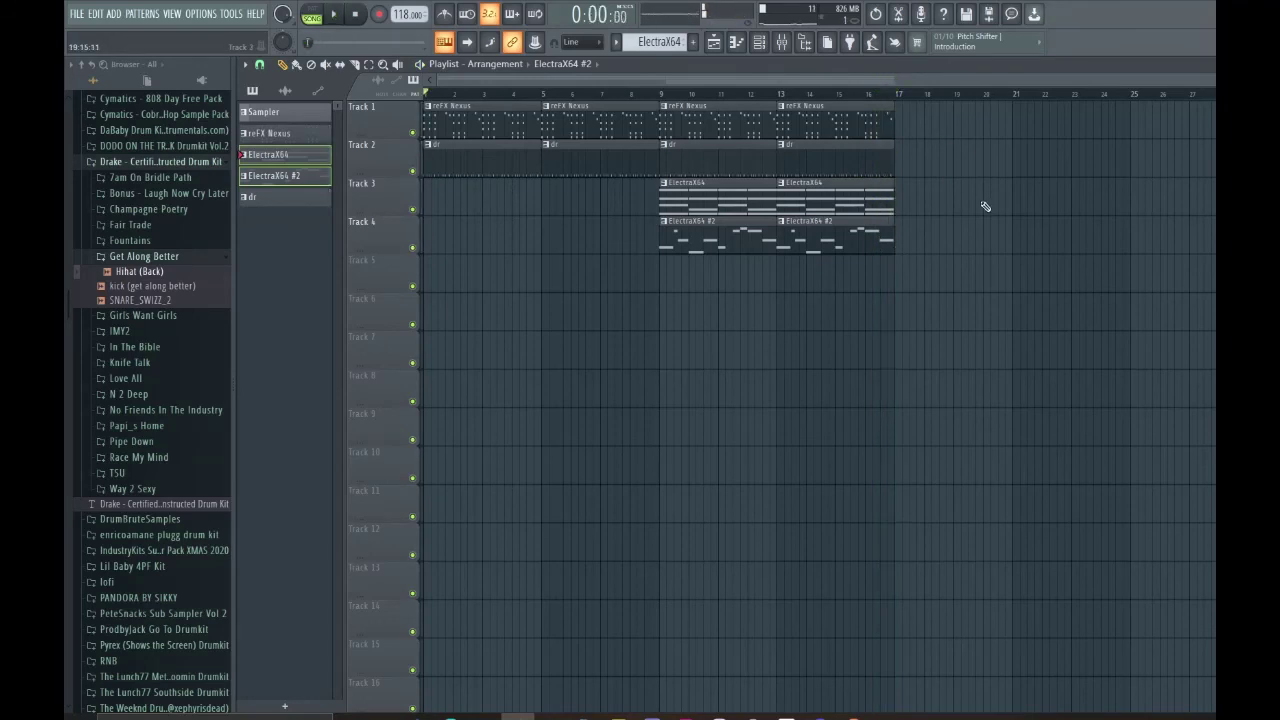